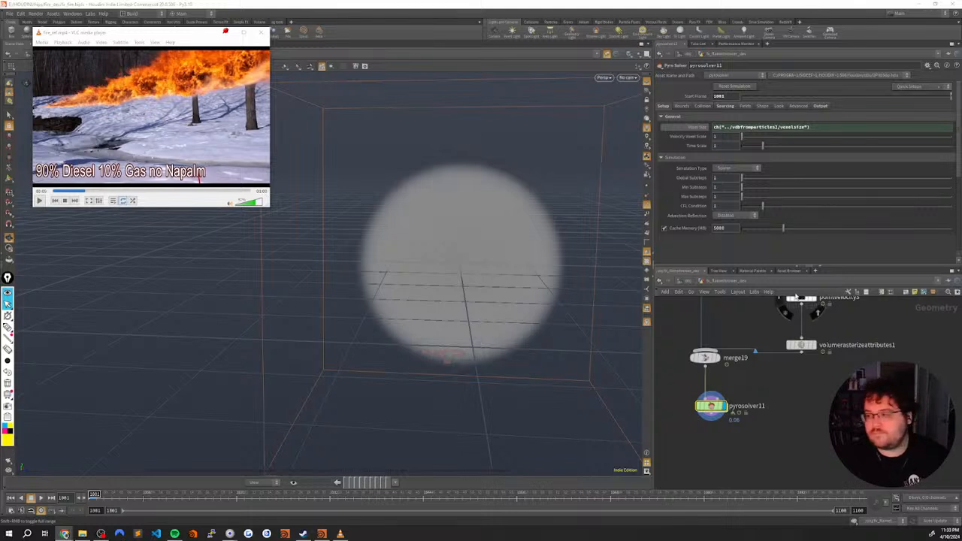
Open the forces network inside the pyrosolver11 node
left_click(725, 402)
scroll(726, 417, "up", 2)
mouse_move(749, 403)
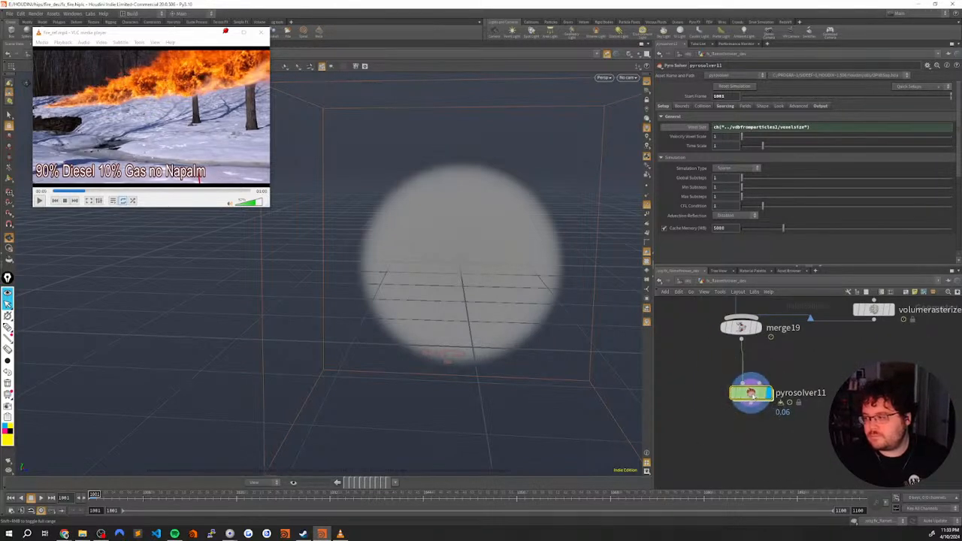
double_click(750, 397)
middle_click_drag(808, 411, 777, 397)
key("Tab")
type("vortex")
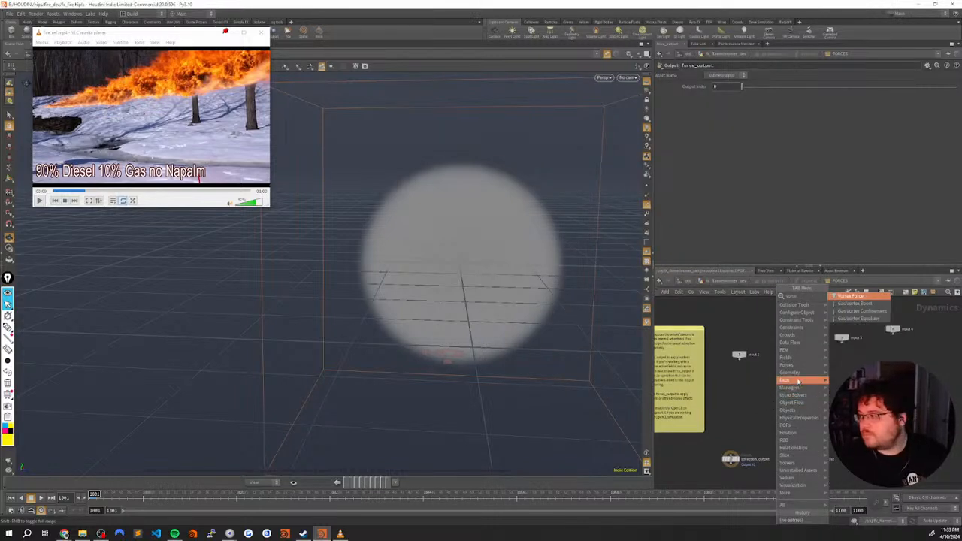
left_click(854, 296)
left_click(789, 380)
scroll(783, 416, "up", 5)
key("Delete")
Add a Gas Vortex Boost node above the output nodes in the forces network
scroll(752, 395, "down", 2)
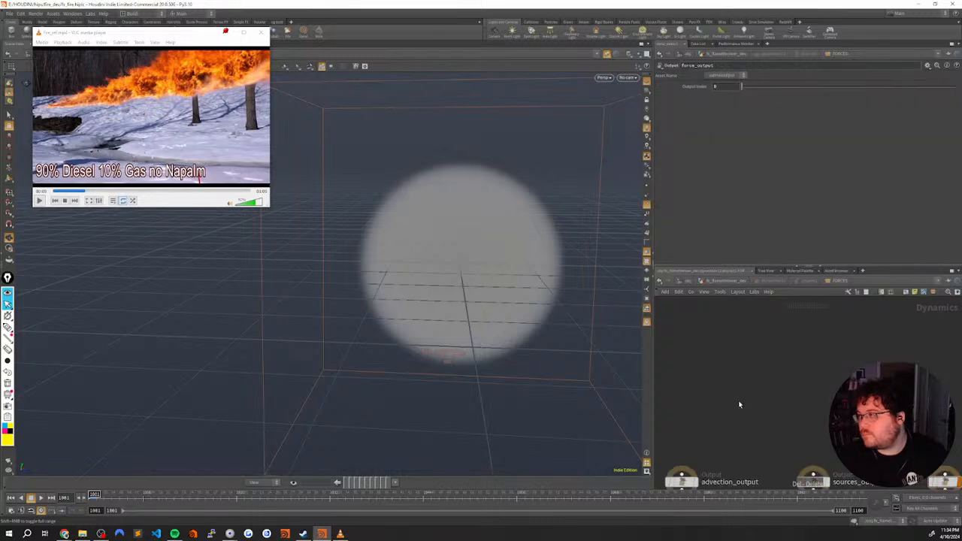
middle_click_drag(741, 400, 749, 366)
key("Tab")
type("ga")
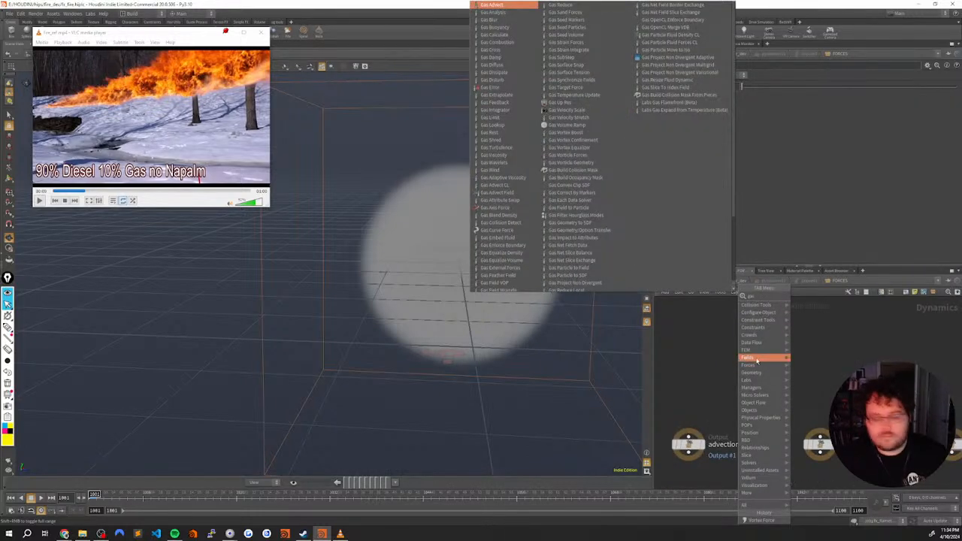
mouse_move(752, 342)
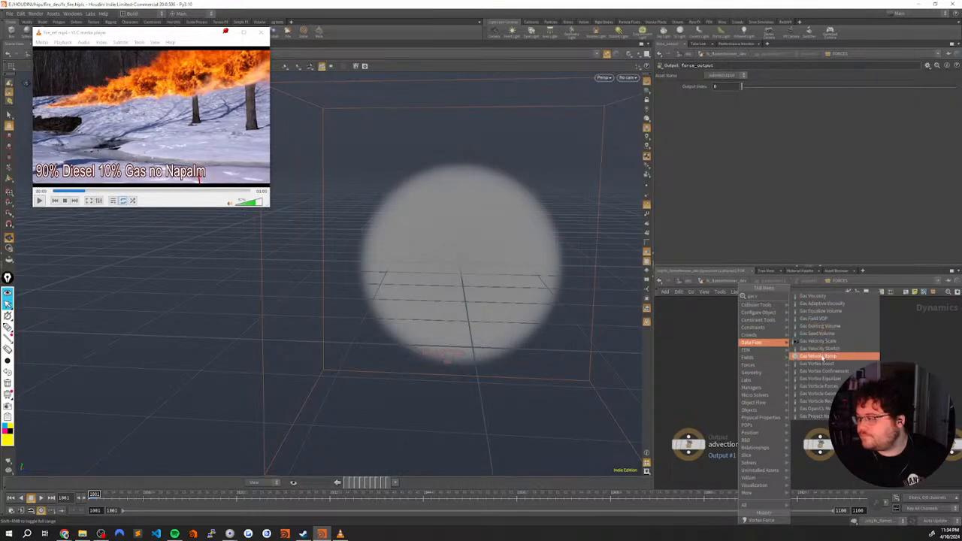
left_click(820, 363)
left_click(785, 373)
Connect the Gas Vortex Boost node to force_output and place it above that output
left_click(785, 375)
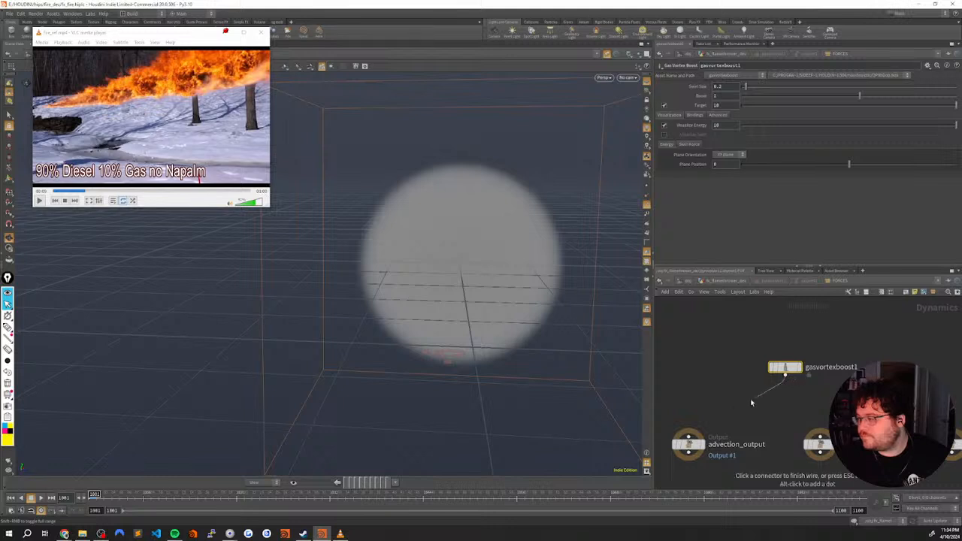
left_click(699, 434)
scroll(785, 404, "down", 1)
middle_click_drag(785, 402, 743, 409)
left_click_drag(743, 379, 891, 366)
scroll(749, 413, "down", 3)
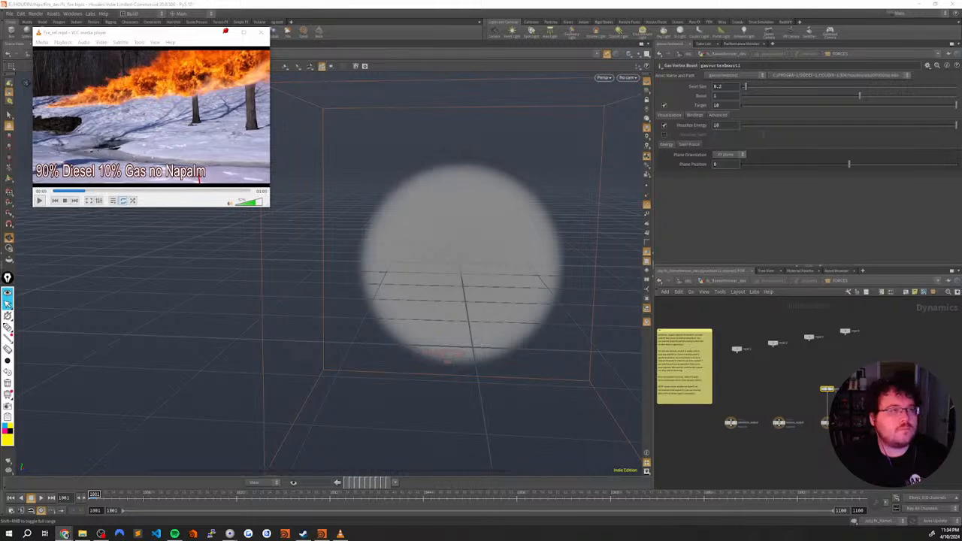
Return to the geometry network, play the simulation with the vortex boost connected, and go back to the first frame
left_click(761, 389)
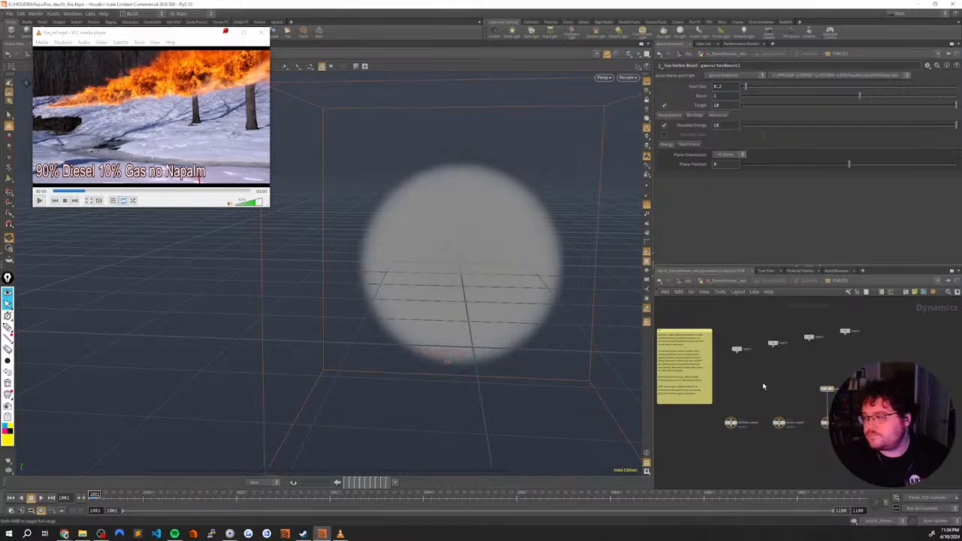
scroll(761, 389, "up", 3)
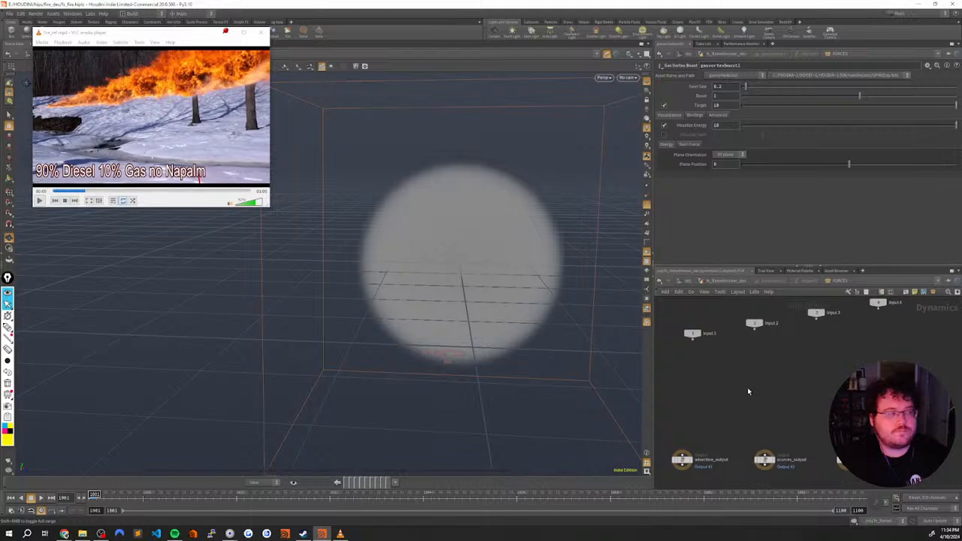
middle_click_drag(823, 415, 748, 382)
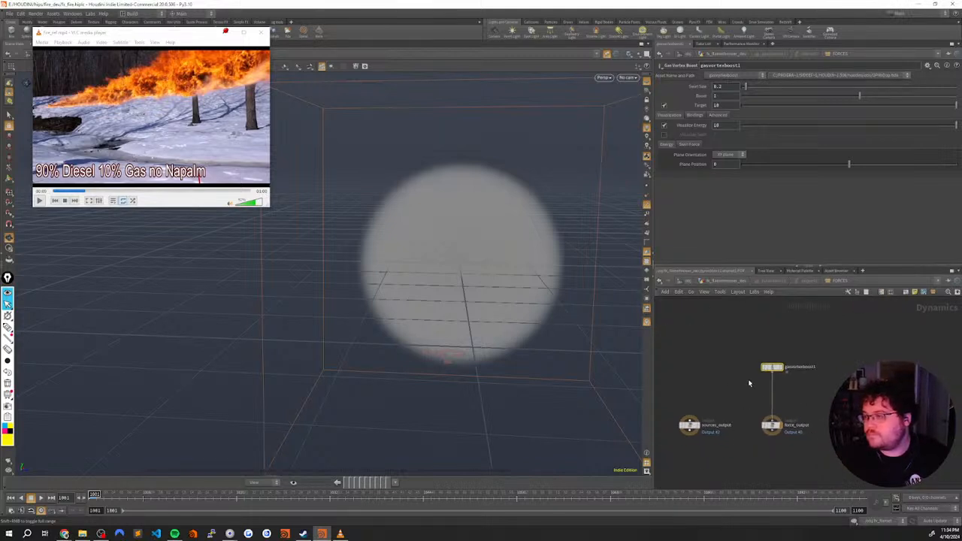
key("u")
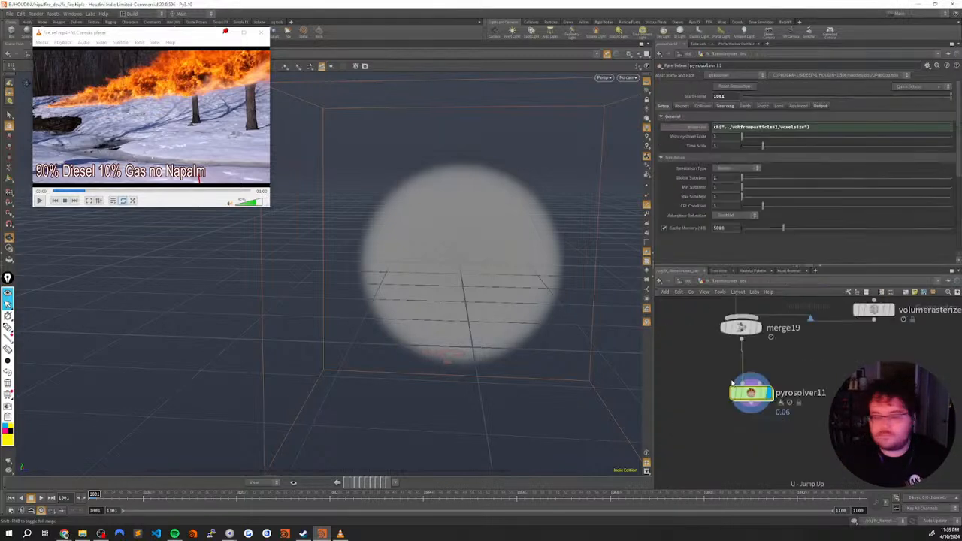
key("Up")
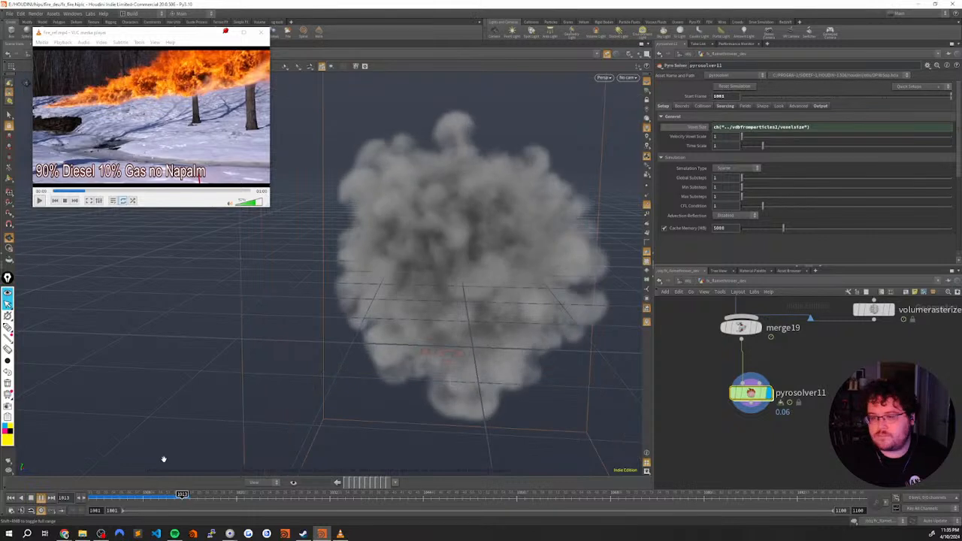
key("ctrl+Up")
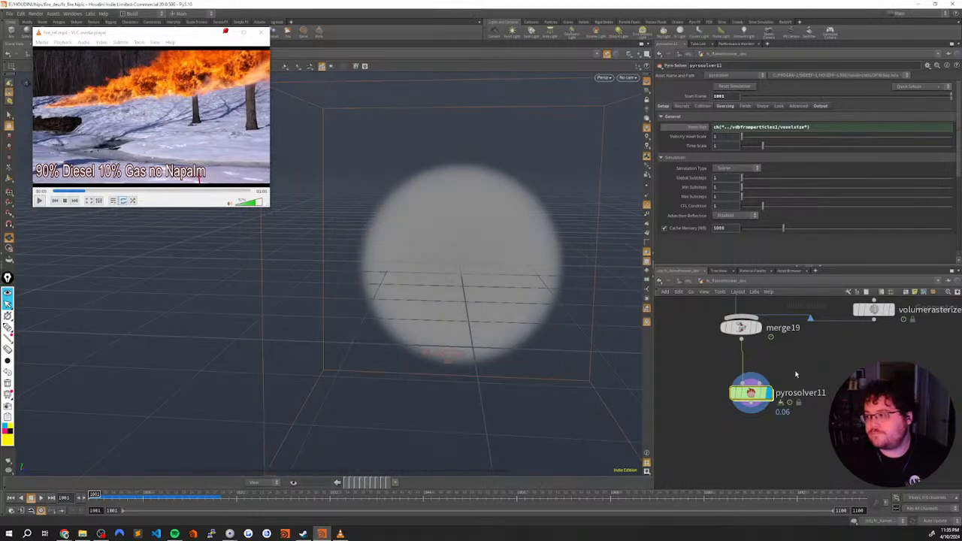
Disconnect the Gas Vortex Boost from force_output inside pyrosolver11 and play the simulation to compare
double_click(755, 394)
key("Up")
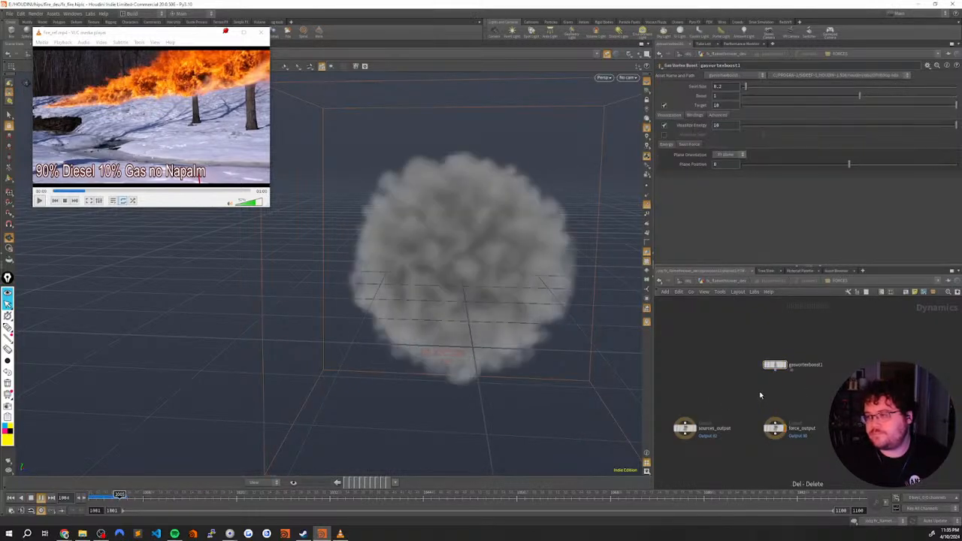
key("ctrl+Up")
left_click(774, 429)
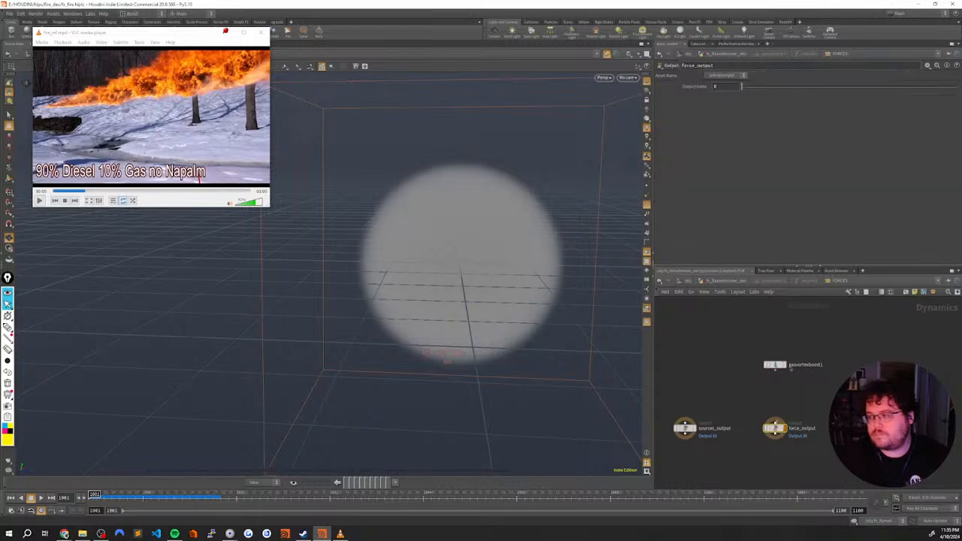
Set the source scale of pyrosolver11's vel source to .01 and play the simulation
key("u")
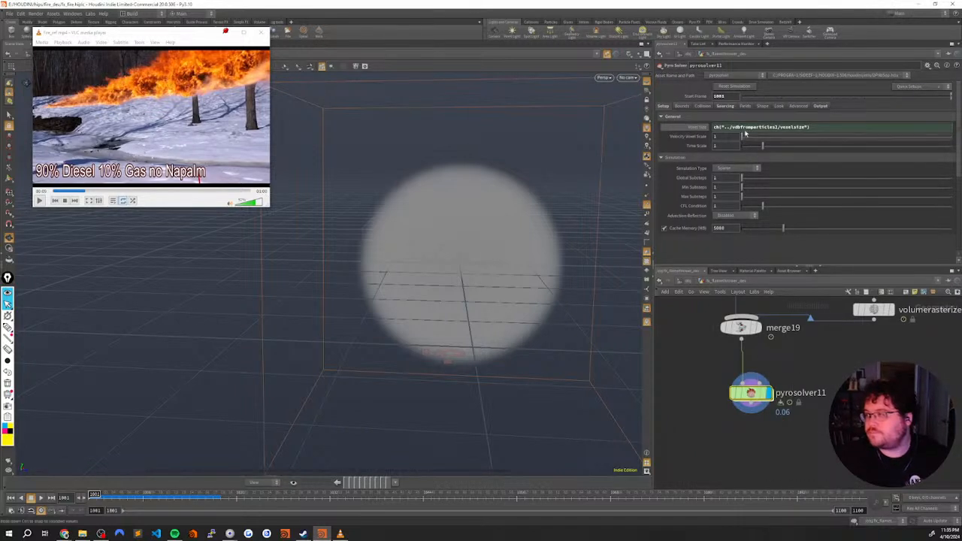
left_click(725, 105)
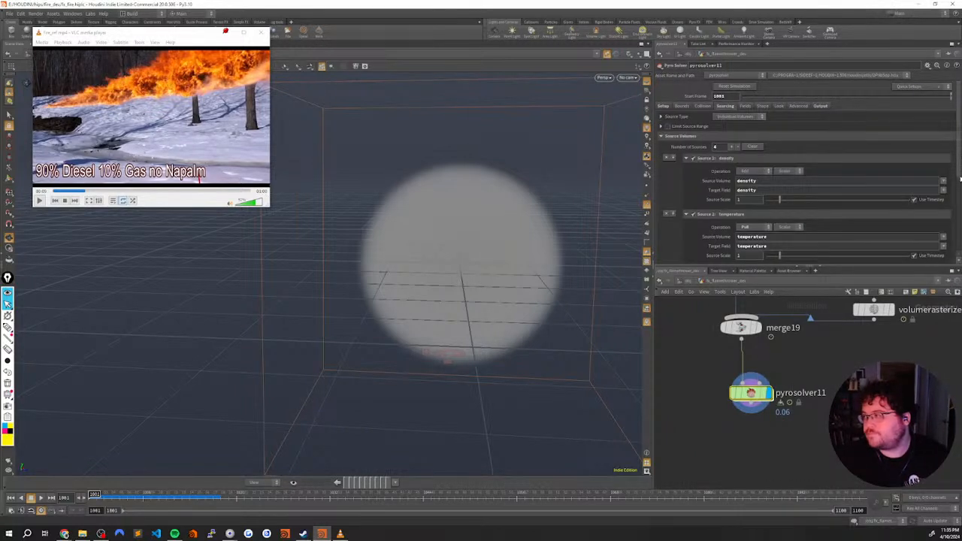
scroll(959, 174, "down", 5)
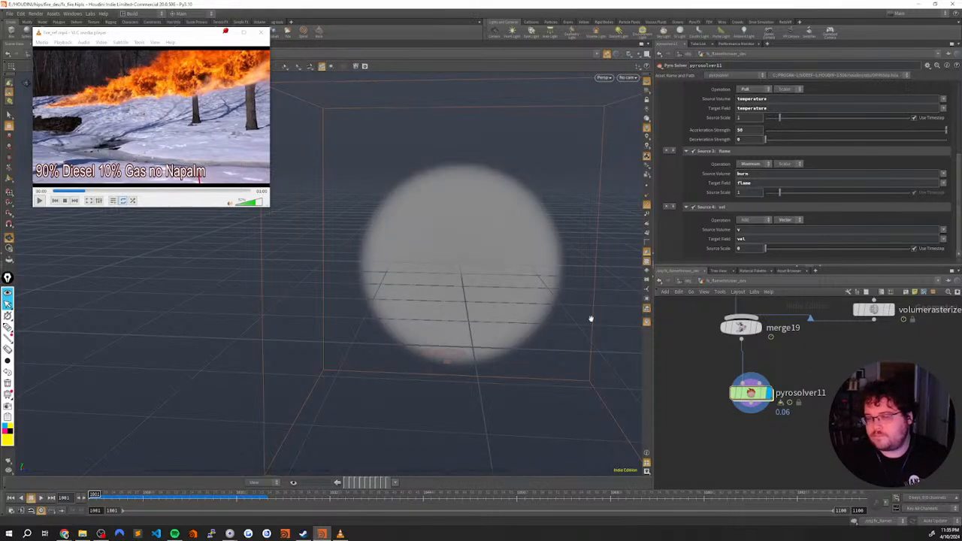
left_click_drag(746, 249, 698, 251)
type(".01")
key("Return")
key("Up")
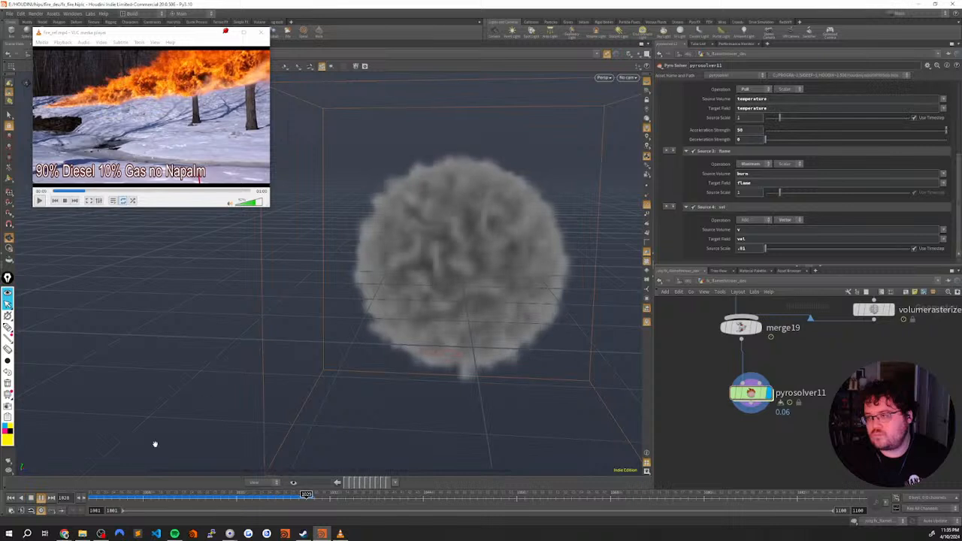
key("ctrl+Up")
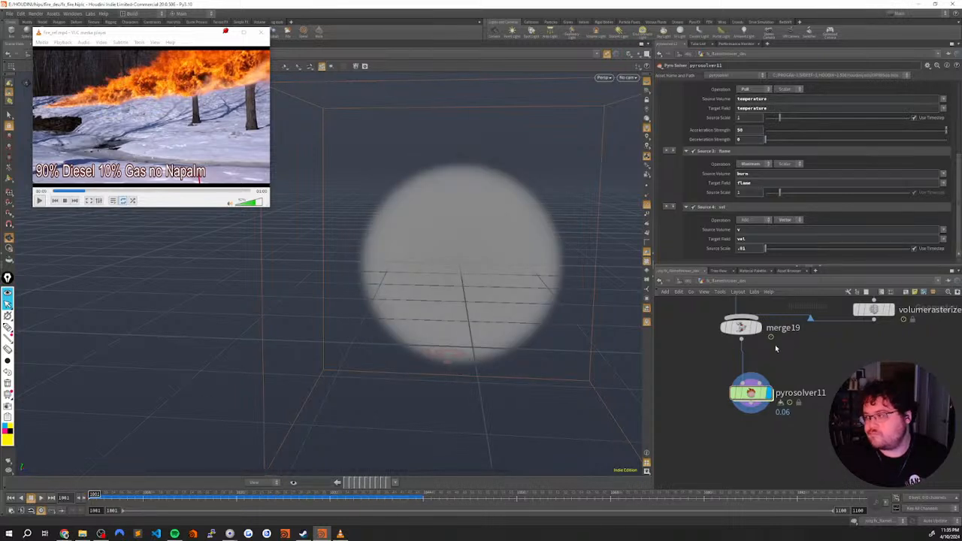
Set the source scale of pyrosolver11's vel source to 1
middle_click_drag(799, 301, 764, 380)
left_click_drag(754, 249, 699, 259)
type("1")
key("Return")
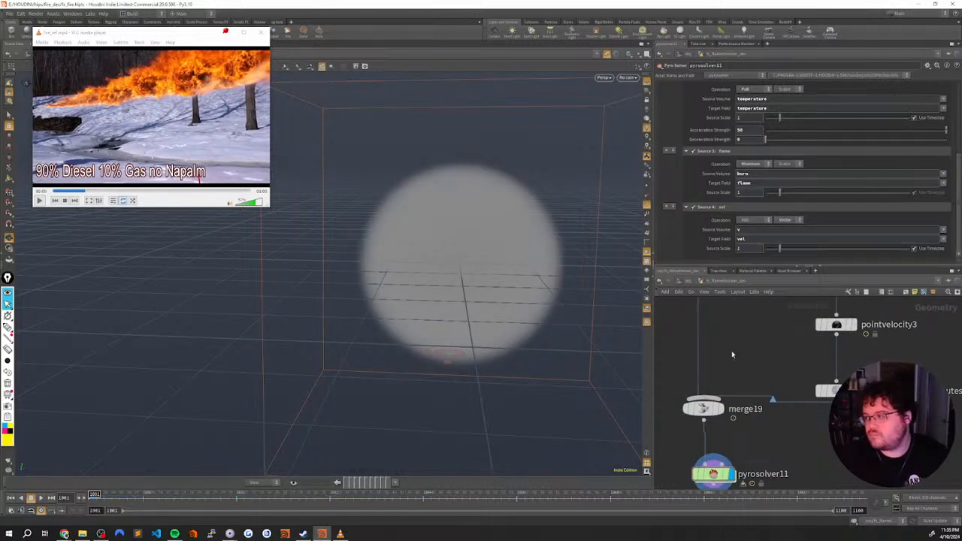
Set the curl noise swirl size on pointvelocity3 to 1.49 and play the simulation from the first frame
middle_click_drag(733, 337, 722, 404)
left_click(825, 390)
left_click_drag(758, 160, 772, 156)
key("Up")
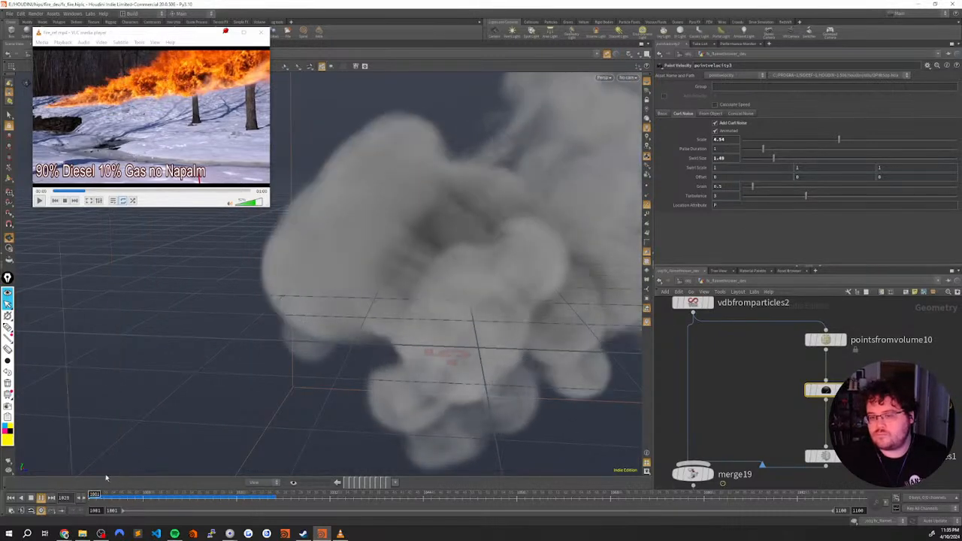
left_click(88, 496)
scroll(131, 397, "down", 3)
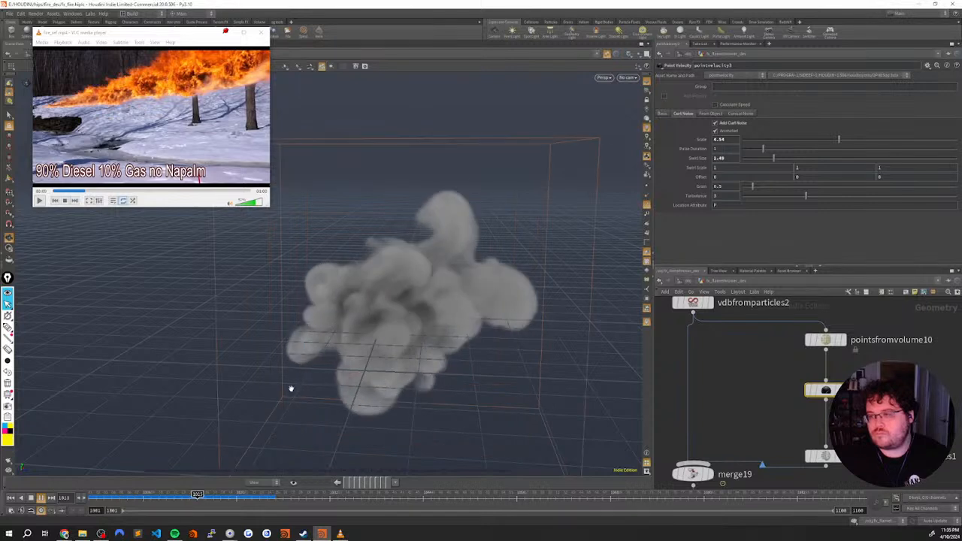
left_click(91, 496)
Reconnect the Gas Vortex Boost to force_output in the solver's forces network and play the simulation
middle_click_drag(700, 421, 730, 320)
left_click_drag(808, 402, 741, 445)
double_click(733, 438)
left_click_drag(775, 369, 775, 423)
key("Up")
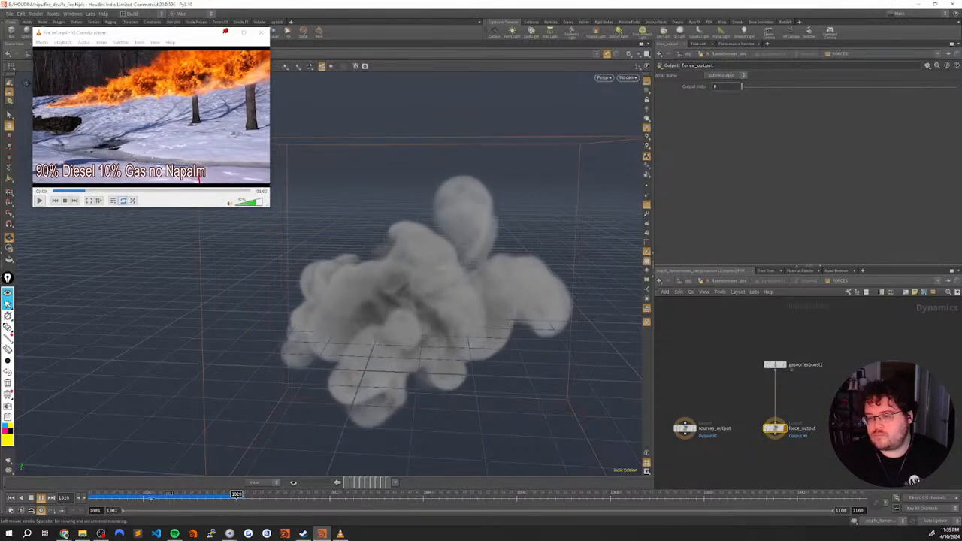
left_click(11, 497)
Set the Gas Vortex Boost's swirl size to 0.06 and its boost to 5, and play the simulation
left_click(775, 365)
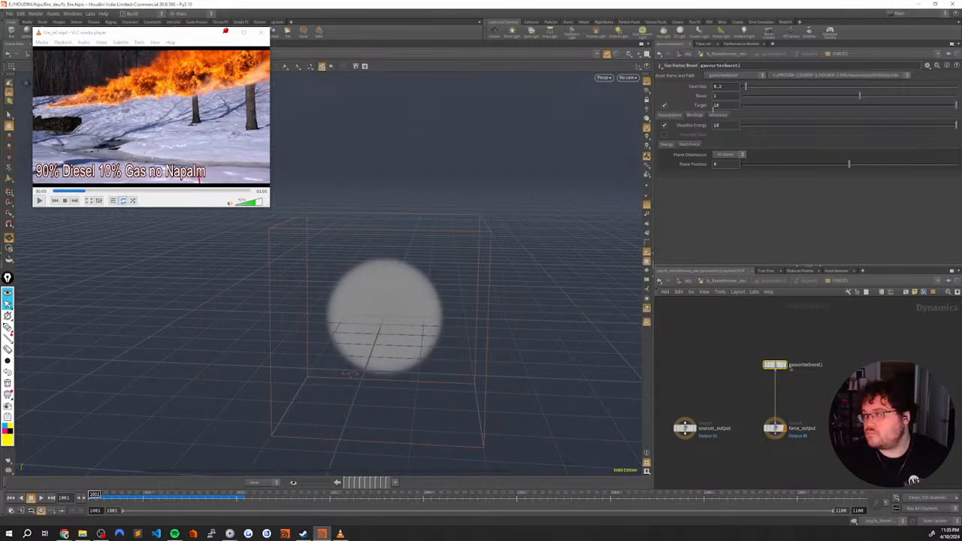
double_click(720, 86)
type(".06")
key("Return")
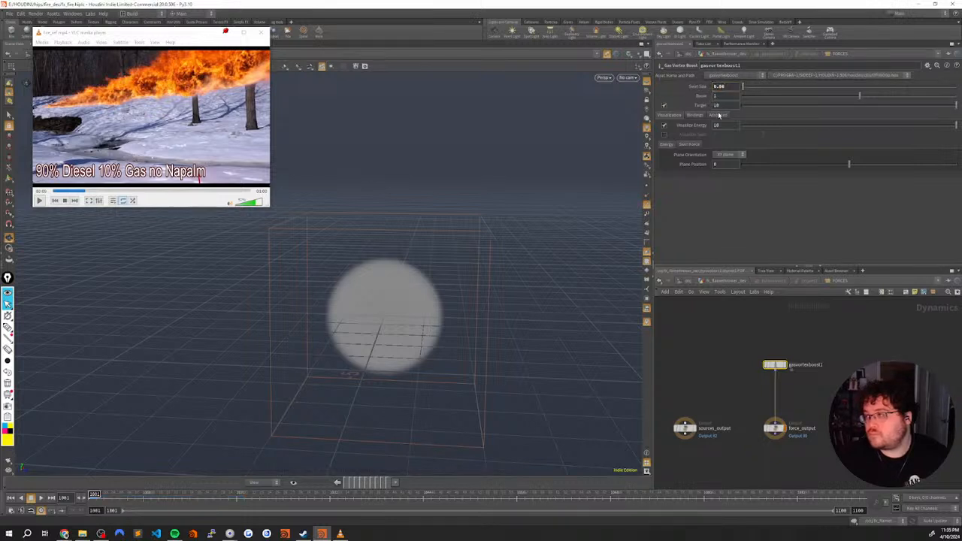
mouse_move(688, 100)
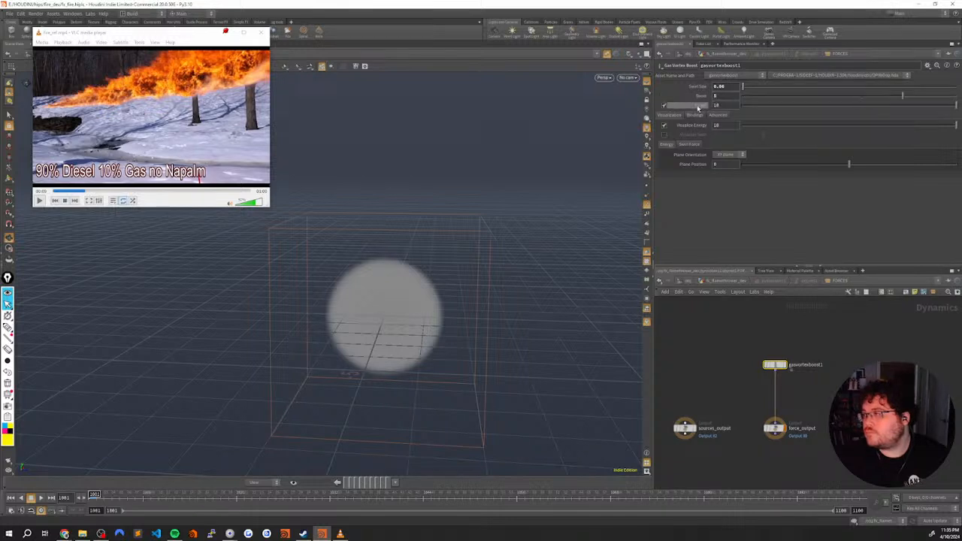
key("Up")
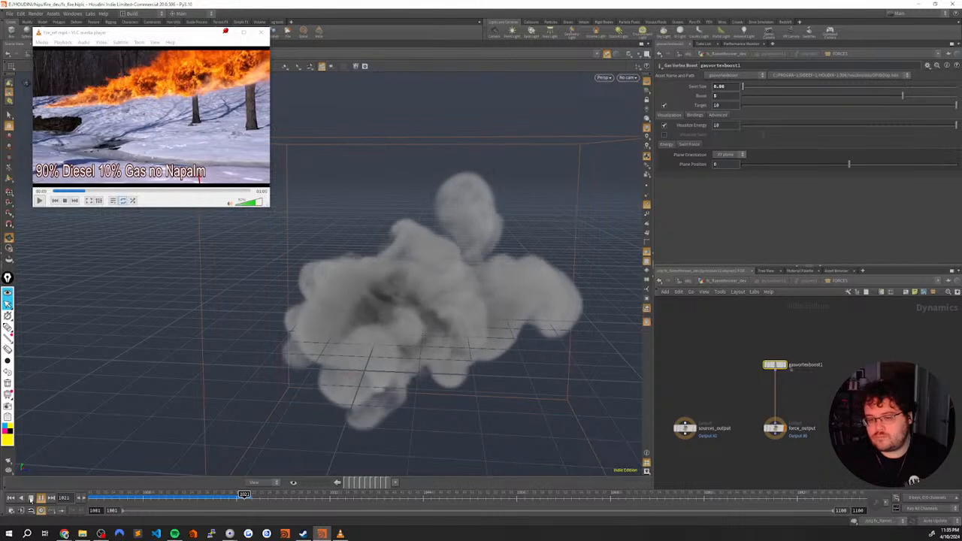
left_click(10, 498)
Turn off the Gas Vortex Boost's Target limit and play the simulation
double_click(726, 107)
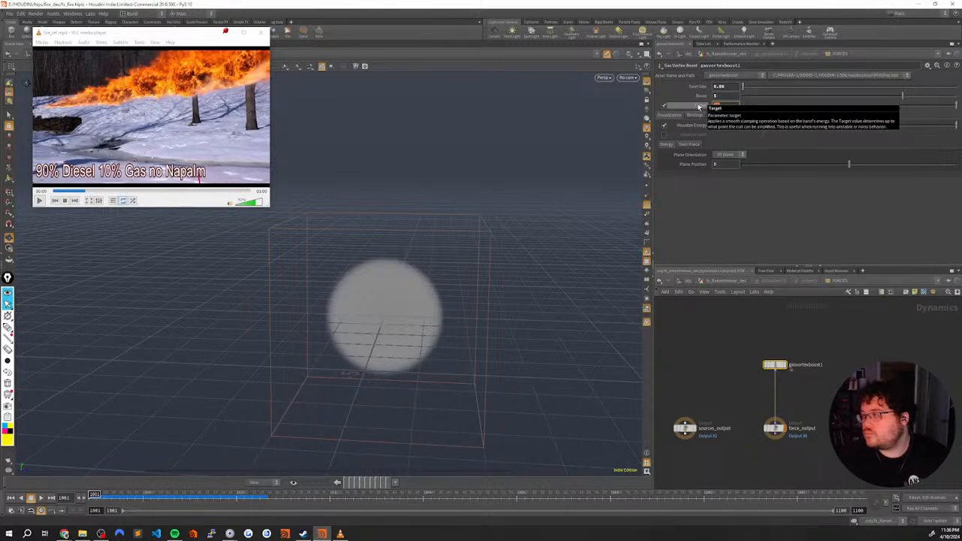
left_click(665, 107)
key("Up")
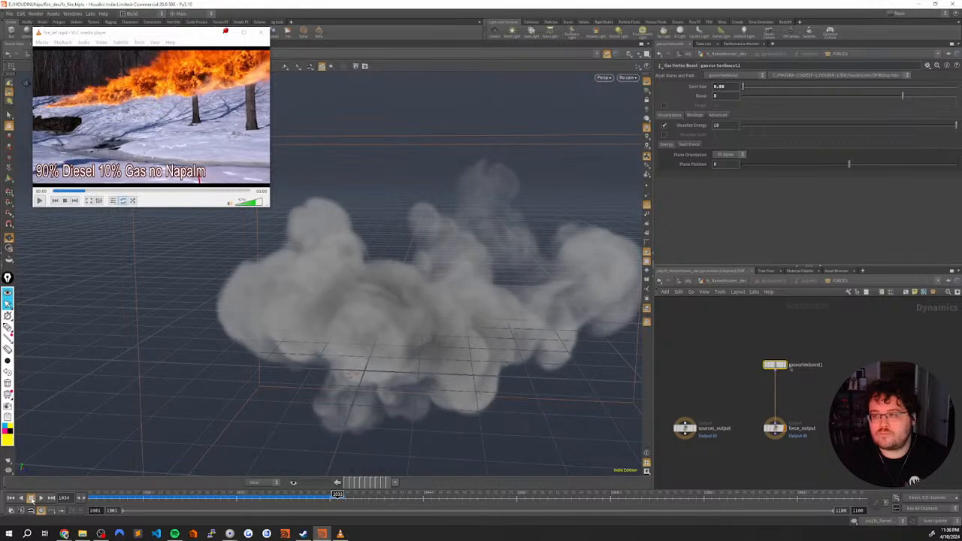
left_click(30, 498)
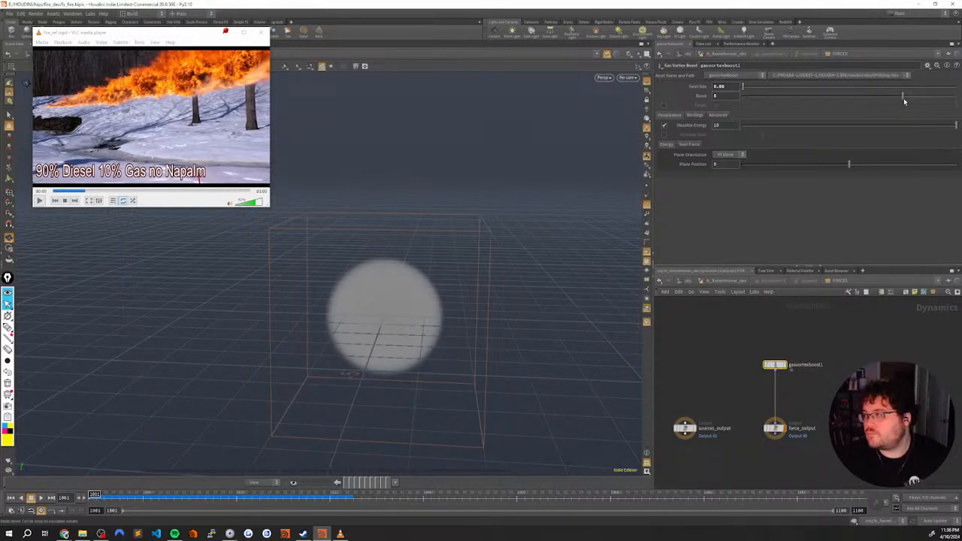
Set the Gas Vortex Boost's boost to 10, play the simulation, and return to the first frame
left_click(725, 96)
type("10")
key("Return")
key("Up")
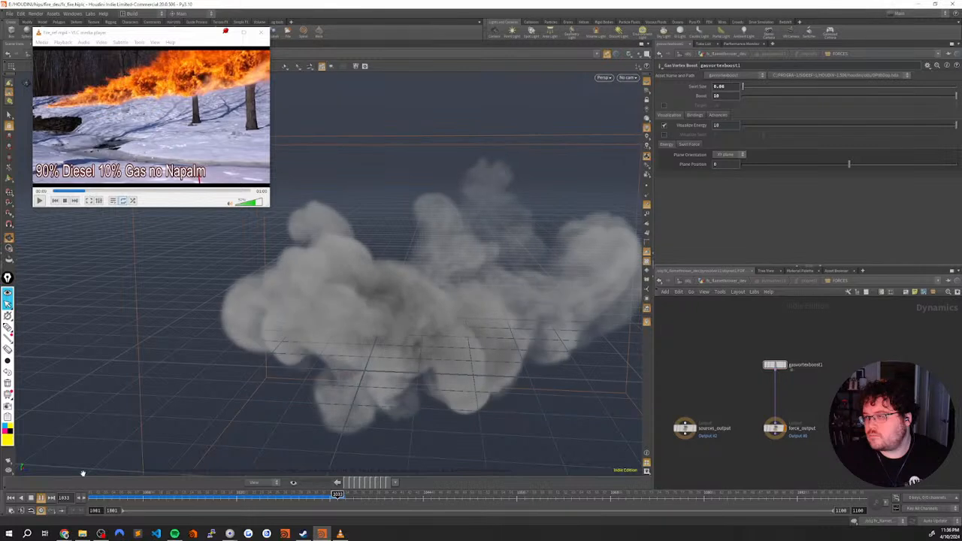
left_click(11, 498)
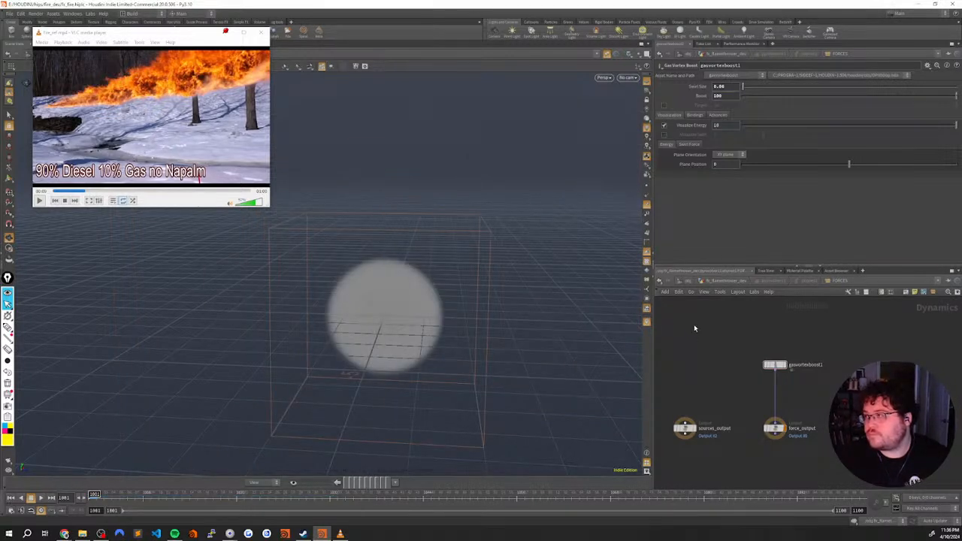
Set the Gas Vortex Boost's boost to 100, look over its binding and advanced settings, and play the simulation
left_click(699, 115)
left_click(719, 116)
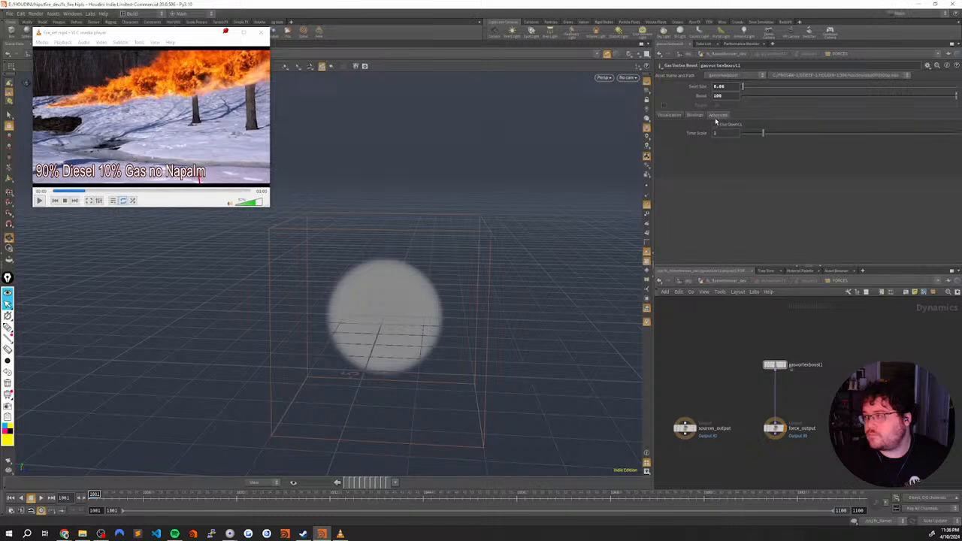
left_click(671, 115)
key("Up")
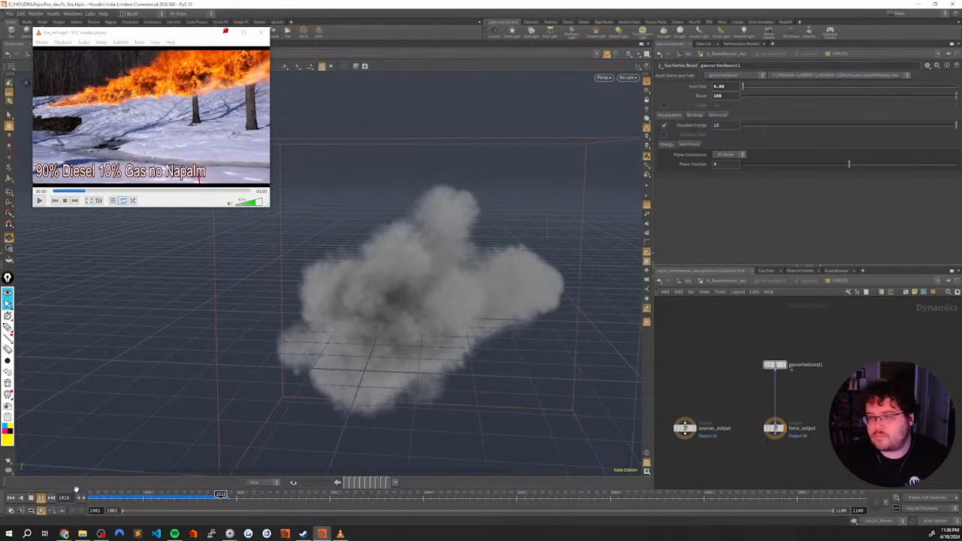
Return to the first frame, set the Gas Vortex Boost's boost to 75, review its settings pages, and play the simulation
left_click(21, 499)
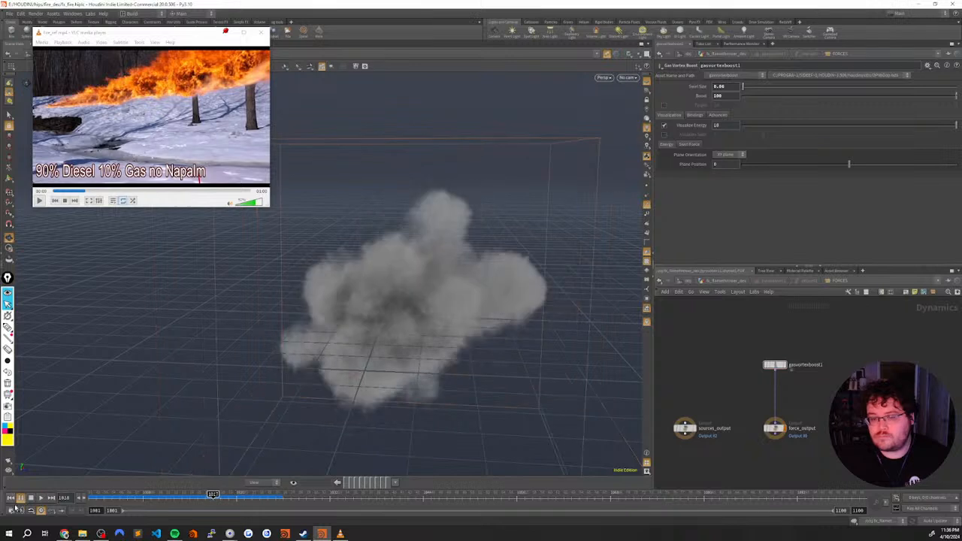
left_click(11, 499)
double_click(732, 94)
type("75")
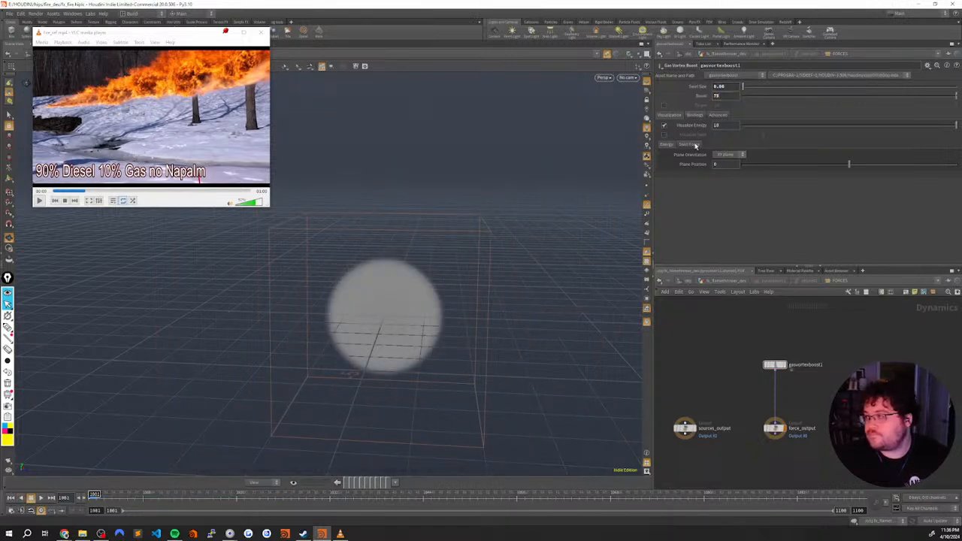
left_click(693, 145)
left_click(712, 116)
left_click(670, 116)
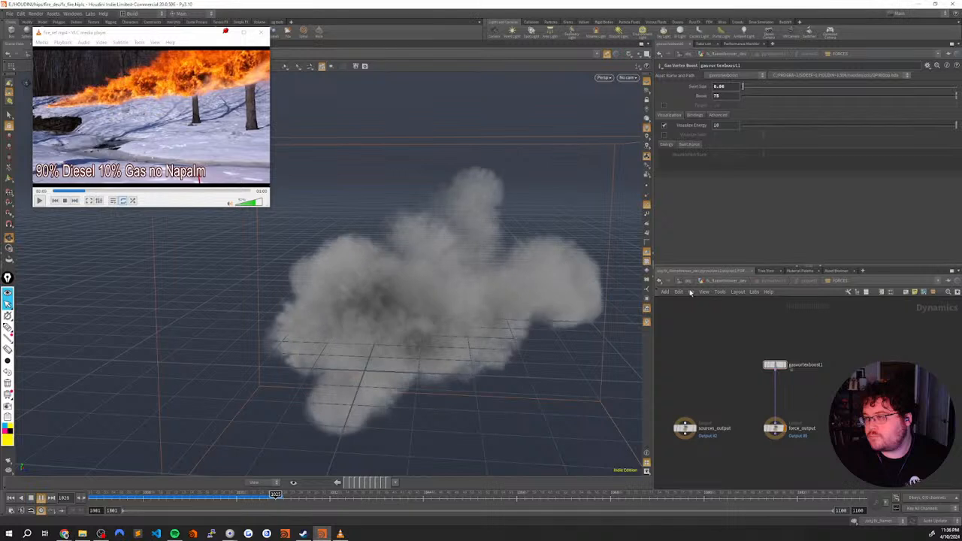
left_click(30, 499)
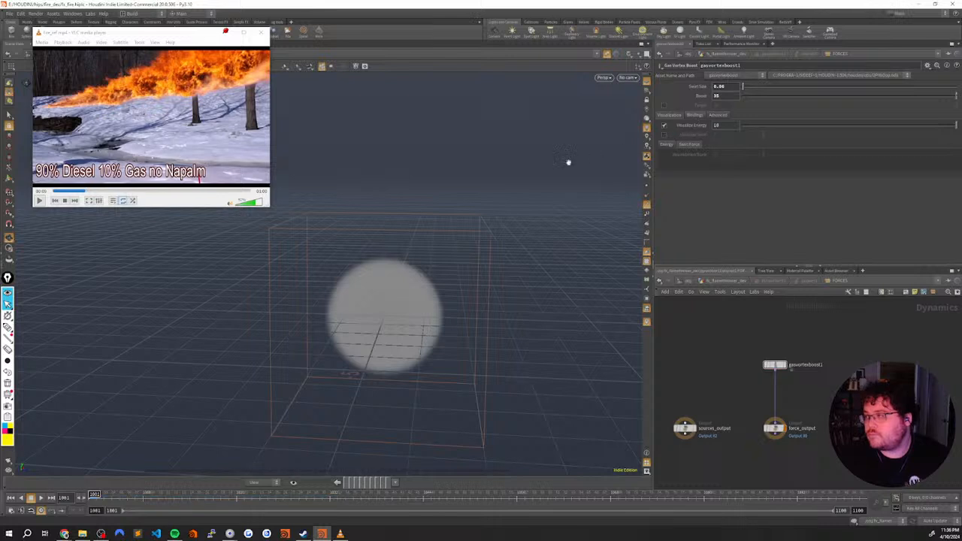
Set the Gas Vortex Boost's boost to 35, play the simulation, and return to the first frame
key("Up")
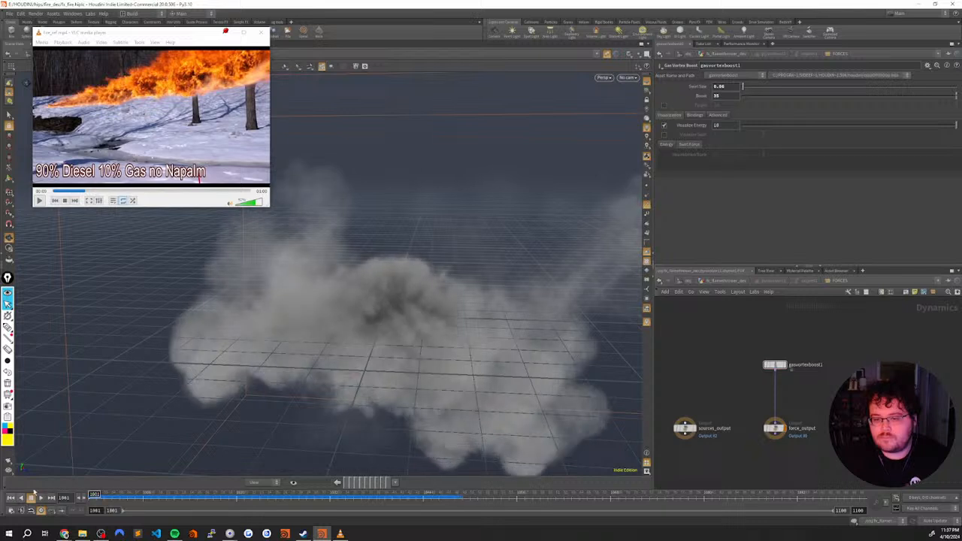
left_click(30, 498)
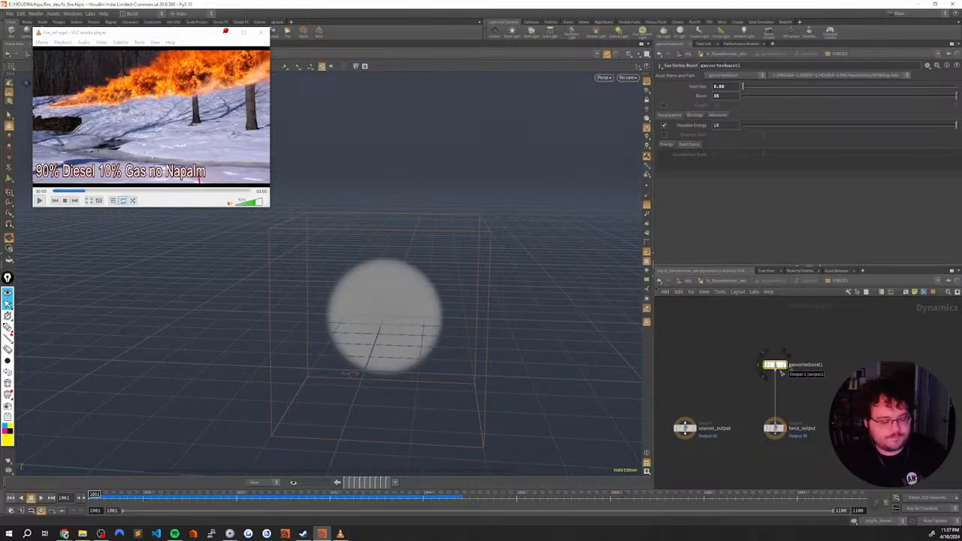
Copy the Gas Vortex Boost from the test solver into the forces network of the main flamethrower pyro solver
key("u")
scroll(795, 386, "down", 5)
scroll(712, 392, "down", 4)
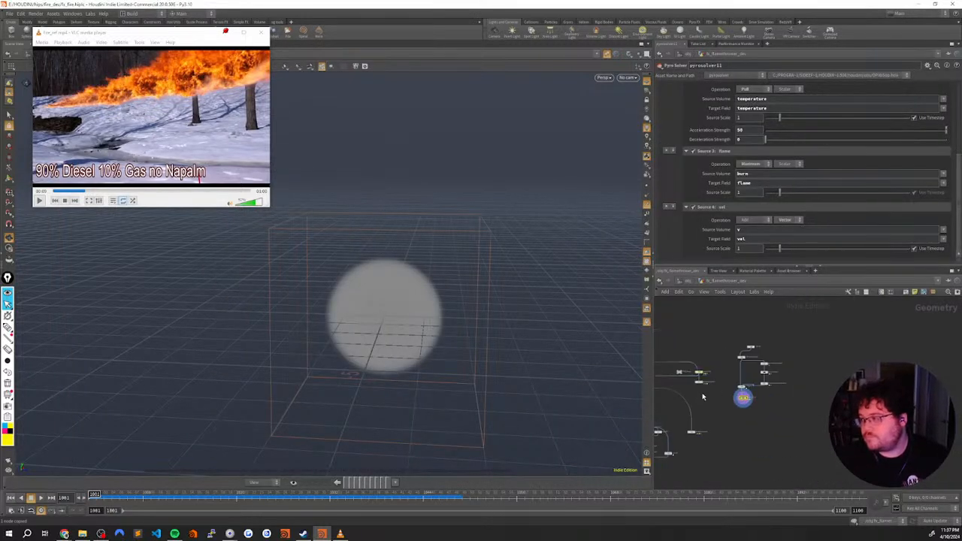
middle_click_drag(703, 399, 753, 390)
left_click_drag(827, 342, 823, 391)
scroll(762, 357, "up", 6)
middle_click_drag(765, 354, 813, 344)
left_click_drag(809, 345, 734, 401)
key("i")
middle_click_drag(870, 373, 840, 385)
key("ctrl+v")
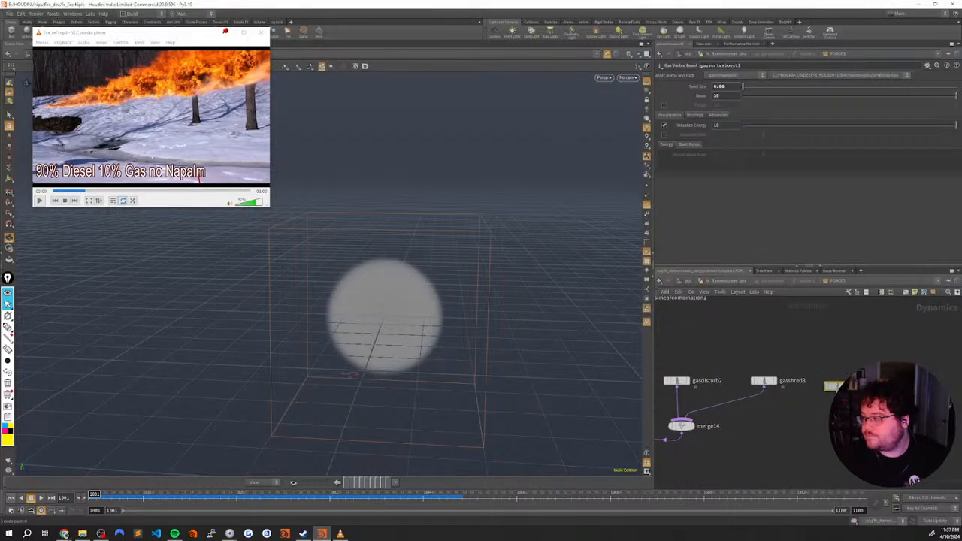
Wire the pasted Gas Vortex Boost into merge14 and add a second copy connected to the same merge
left_click_drag(834, 387, 720, 425)
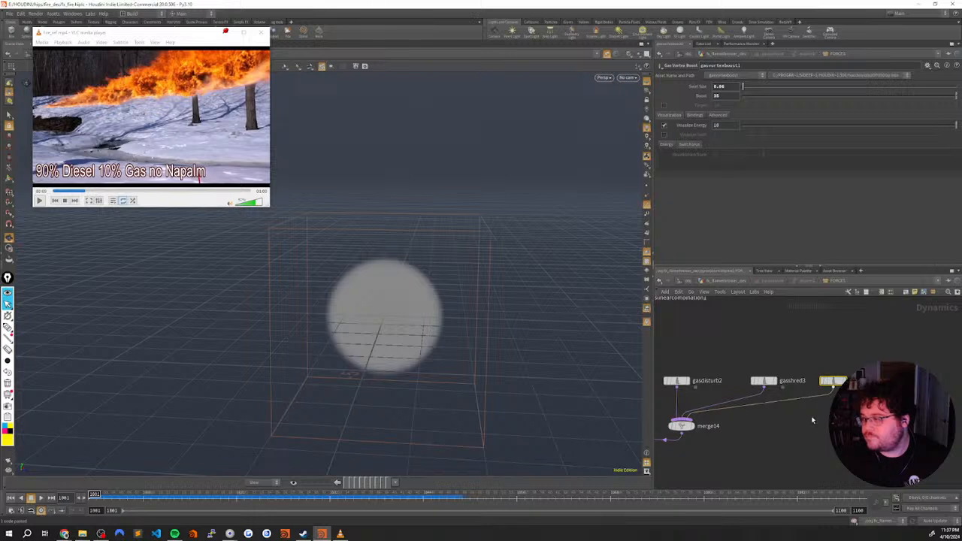
middle_click_drag(776, 410, 751, 408)
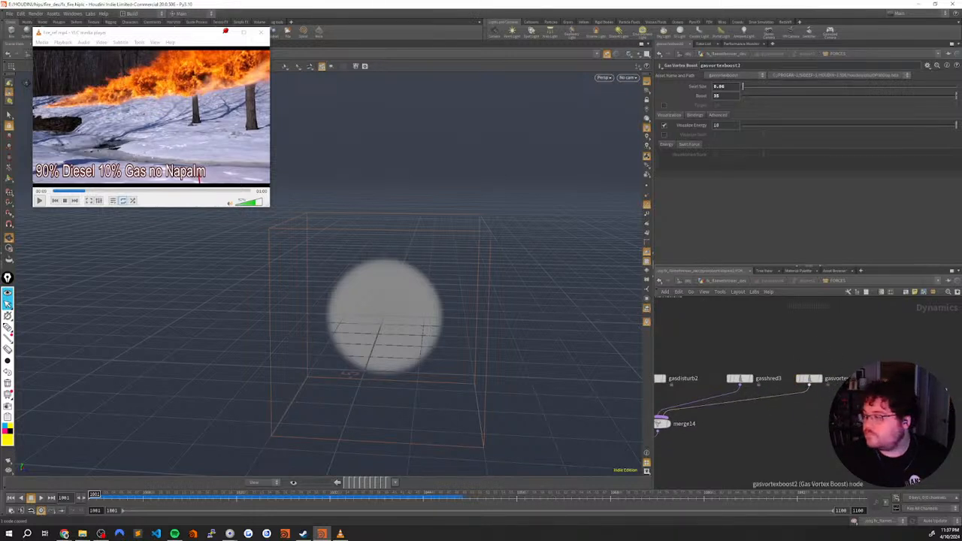
middle_click_drag(688, 438, 738, 417)
key("ctrl+v")
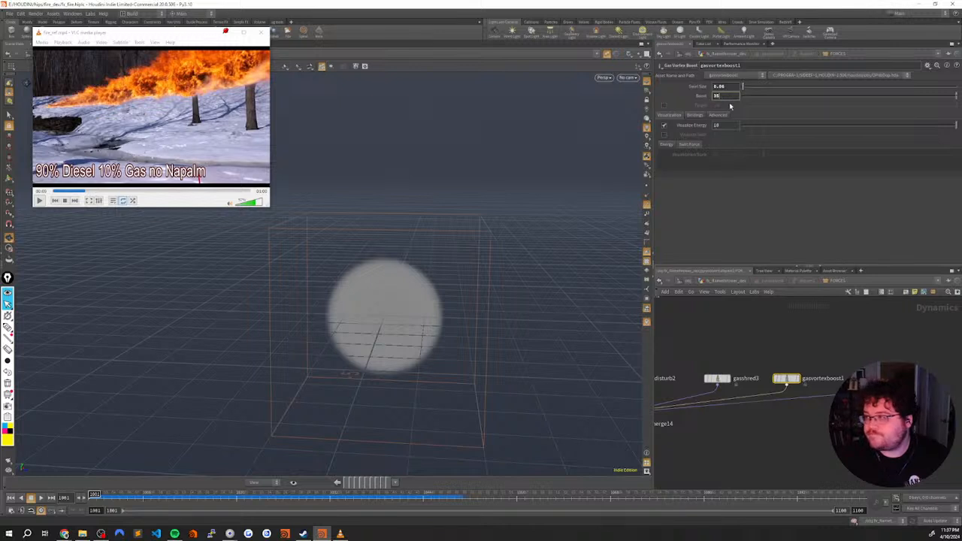
Set gasvortexboost1's boost to 35*.75 and gasvortexboost2's swirl size to 0.06*3
type("*")
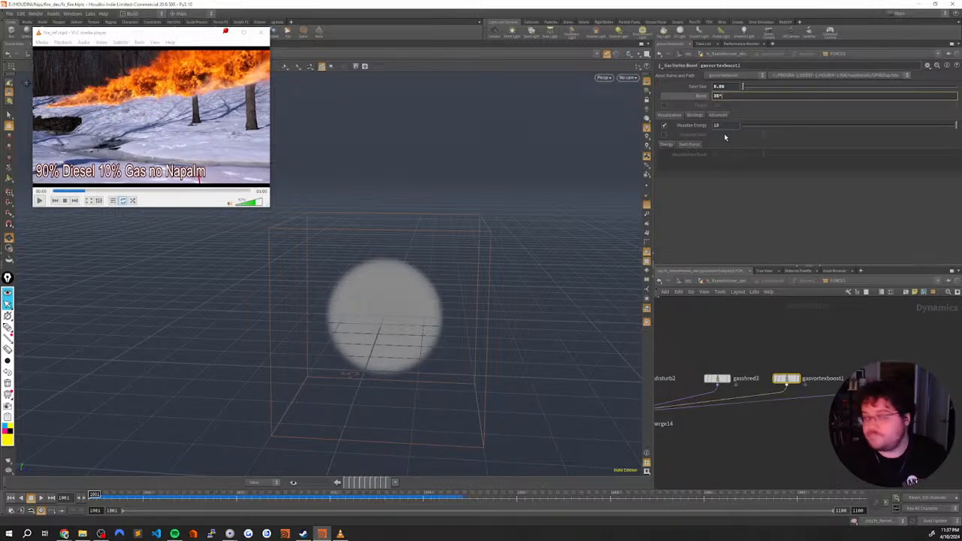
key("Return")
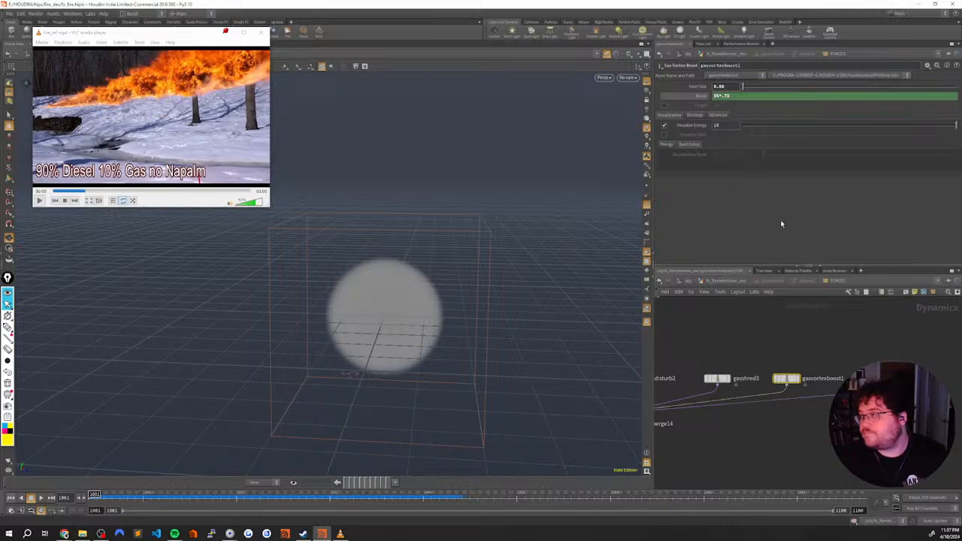
left_click(856, 379)
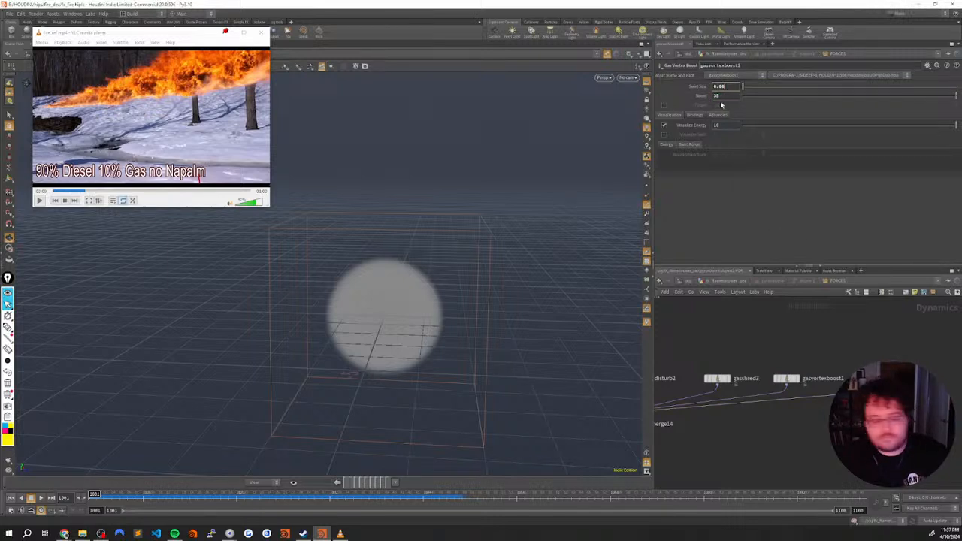
type("*")
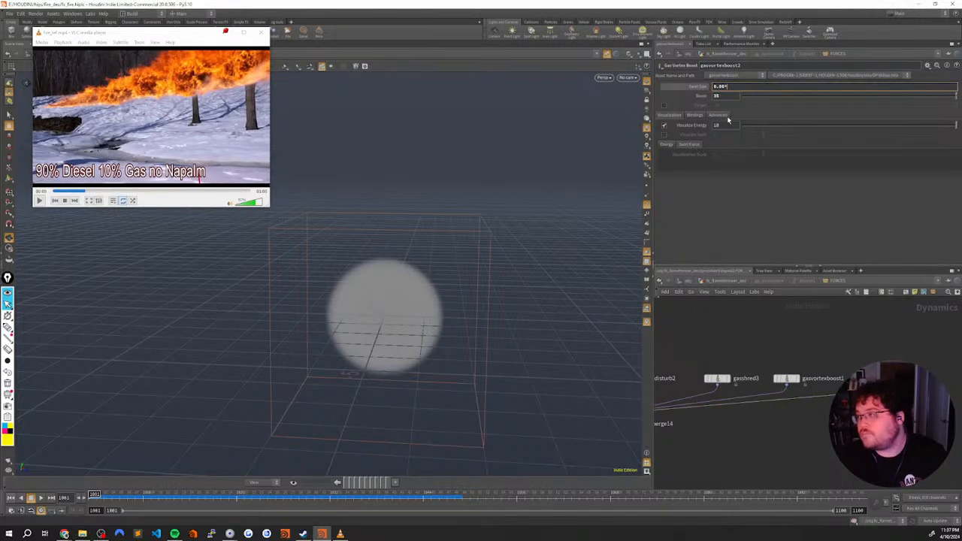
type("3")
key("Return")
Return from the forces network to the flamethrower geometry network and display the Pyro Bake Volume below the pyro solver
scroll(795, 327, "down", 5)
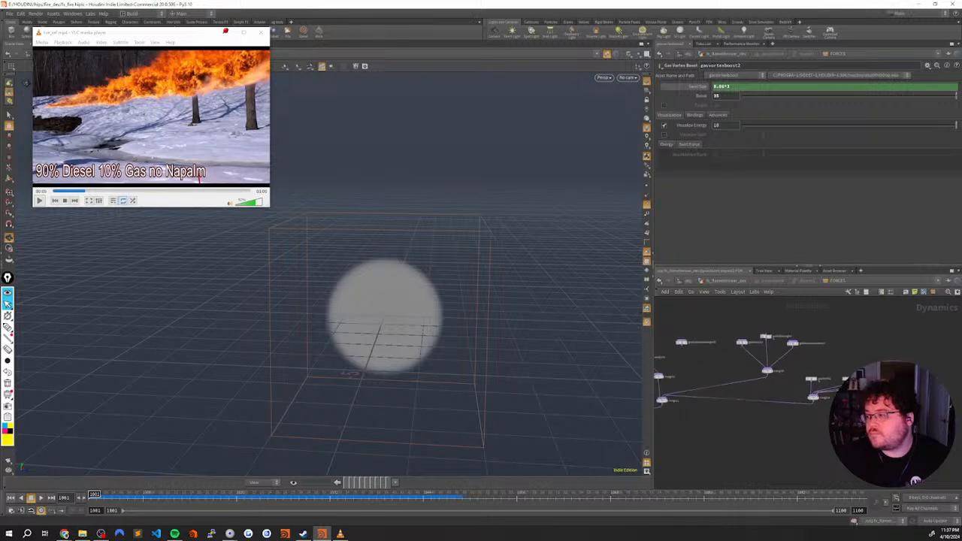
scroll(430, 346, "down", 3)
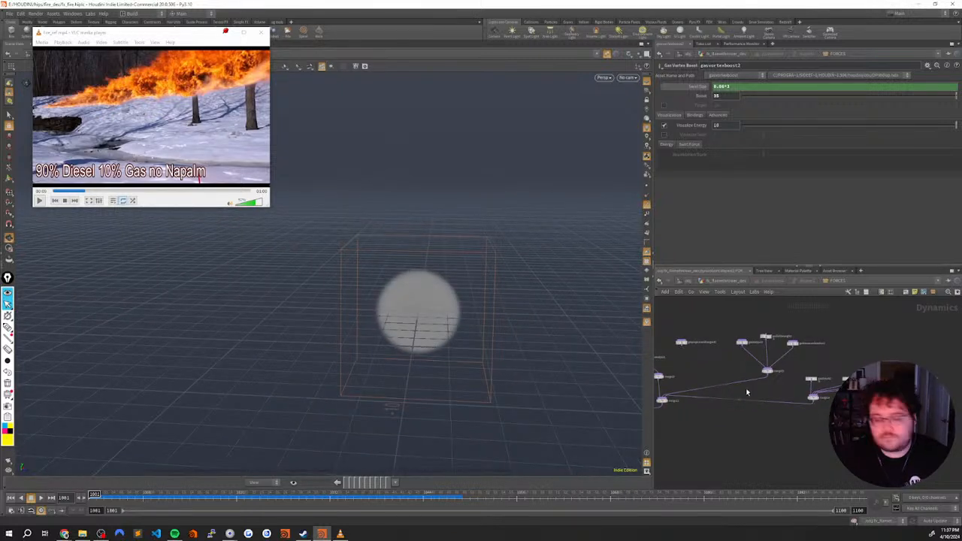
key("u")
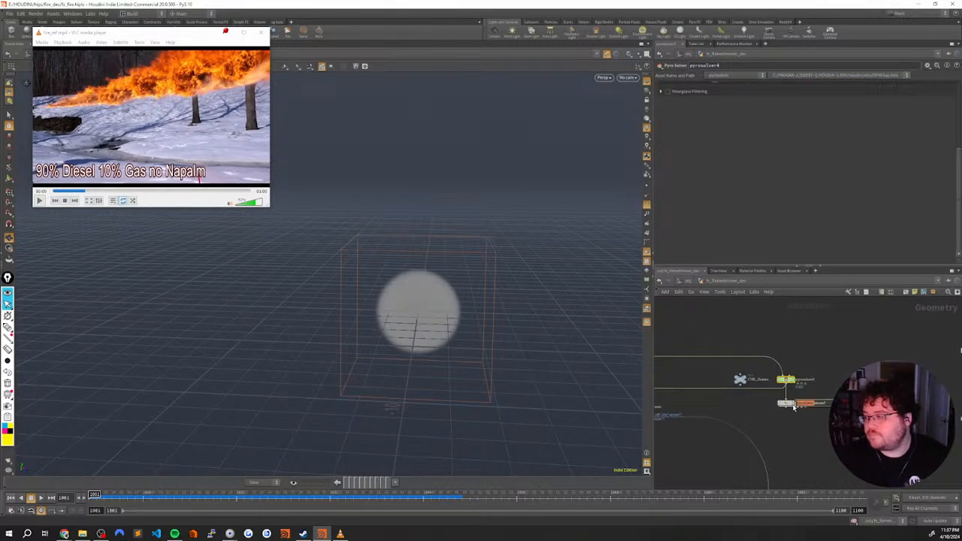
left_click(795, 403)
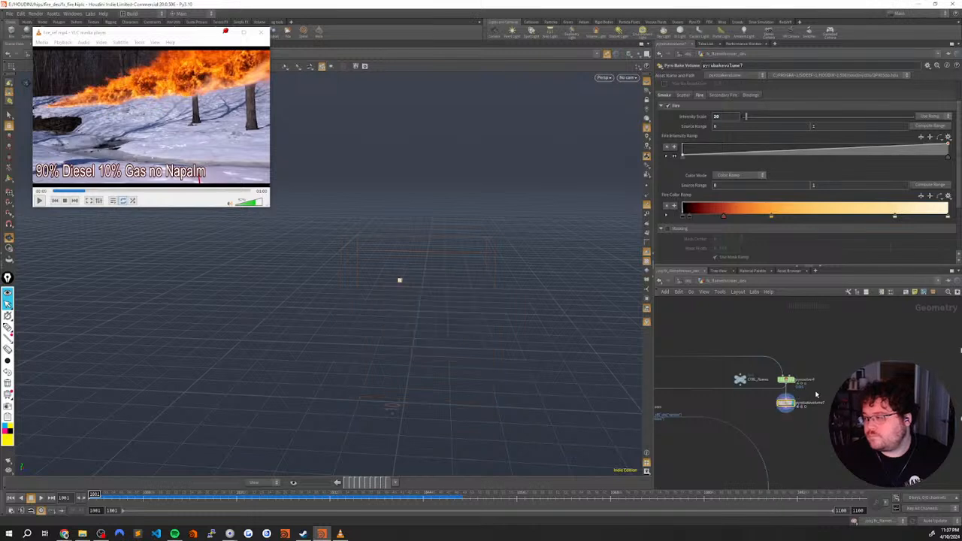
Display the merge node that combines the source volumes upstream of the solver, and move the timeline to frame 1034
scroll(816, 393, "up", 3)
left_click(774, 374)
middle_click_drag(774, 376, 838, 400)
scroll(835, 377, "down", 8)
middle_click_drag(777, 351, 814, 370)
scroll(814, 370, "up", 4)
left_click(765, 378)
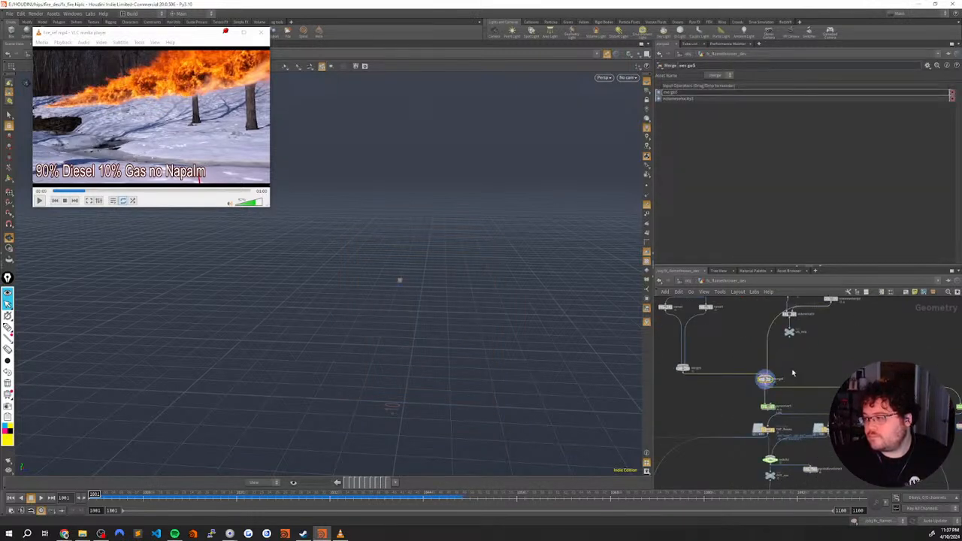
left_click(321, 494)
left_click_drag(376, 494, 345, 494)
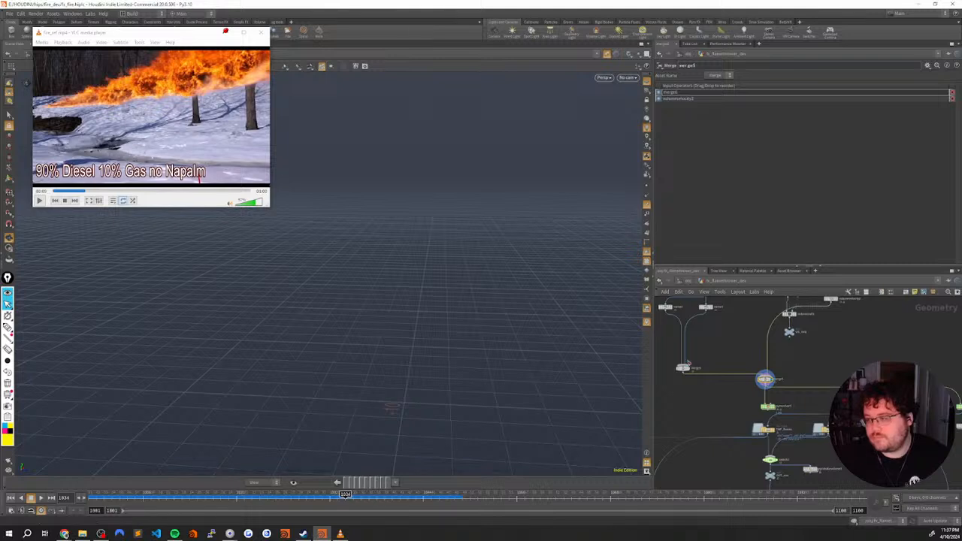
Display the napalm rasterize node and the gas rasterize node in turn, inspecting the gas volume at frame 1011
middle_click_drag(751, 338, 795, 388)
scroll(717, 338, "up", 3)
middle_click_drag(718, 334, 729, 413)
left_click(705, 350)
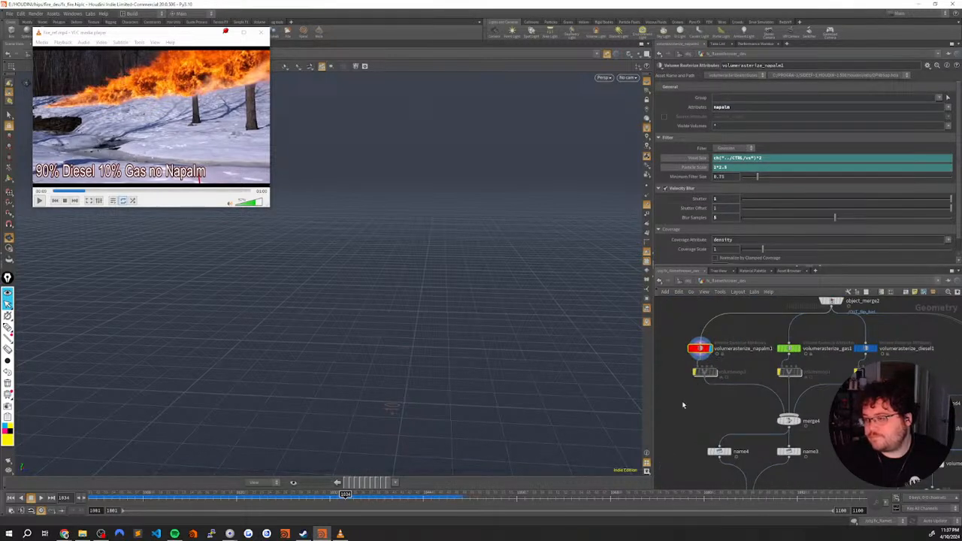
left_click(789, 348)
middle_click_drag(787, 356, 771, 340)
middle_click(775, 340)
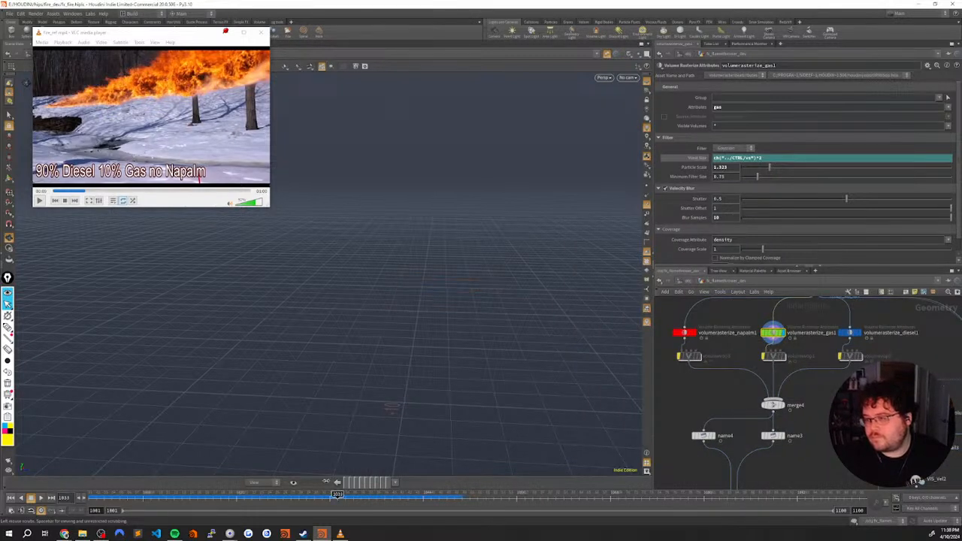
left_click_drag(493, 494, 166, 493)
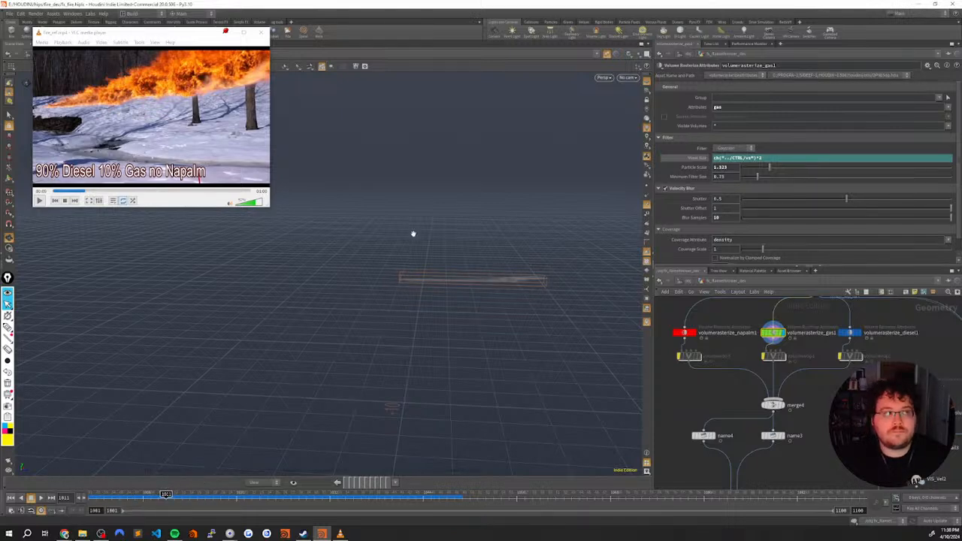
mouse_move(459, 215)
left_mouse_down("alt")
mouse_move(468, 217)
mouse_move(468, 203)
mouse_move(551, 232)
mouse_move(408, 275)
mouse_move(431, 275)
left_mouse_up("alt")
Display the object_merge2 source particles as points in the viewport and inspect their stream
middle_click_drag(727, 344, 711, 419)
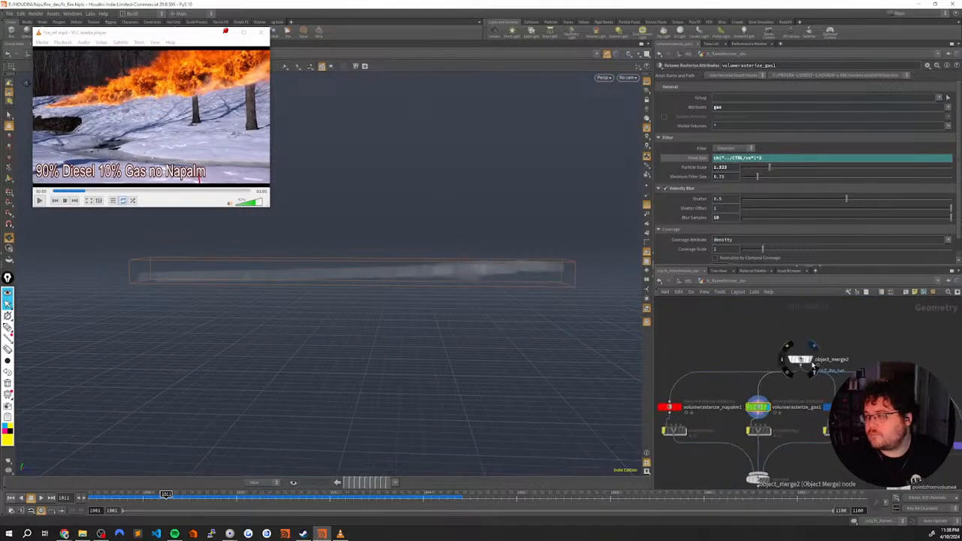
left_click(816, 351)
left_click(799, 359)
left_click(646, 204)
left_click_drag(519, 261, 556, 299, "alt")
Display the gas rasterize node and set its particle scale to 0.14 and its minimum filter size to 0
left_click(759, 410)
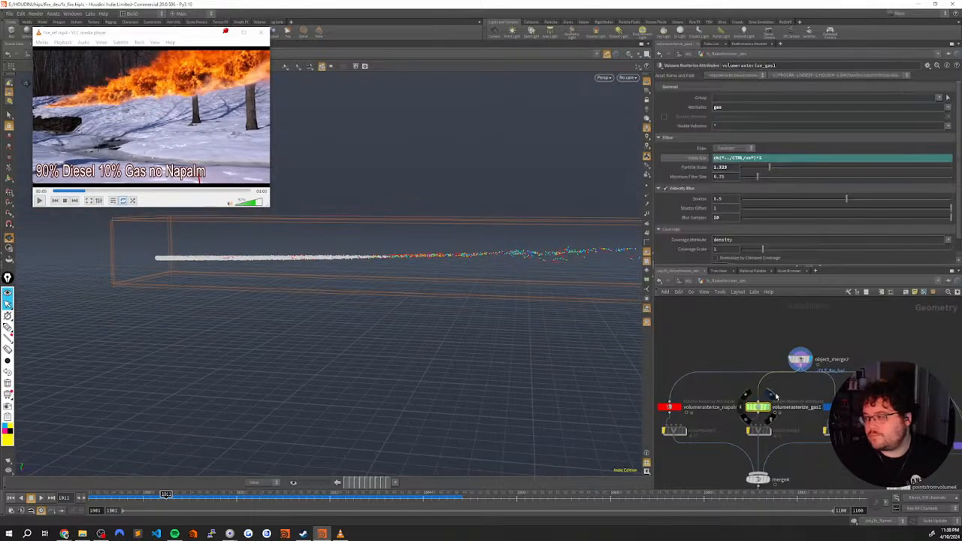
left_click(767, 406)
mouse_move(754, 168)
left_mouse_down()
mouse_move(741, 176)
mouse_move(756, 178)
mouse_move(749, 182)
left_mouse_up()
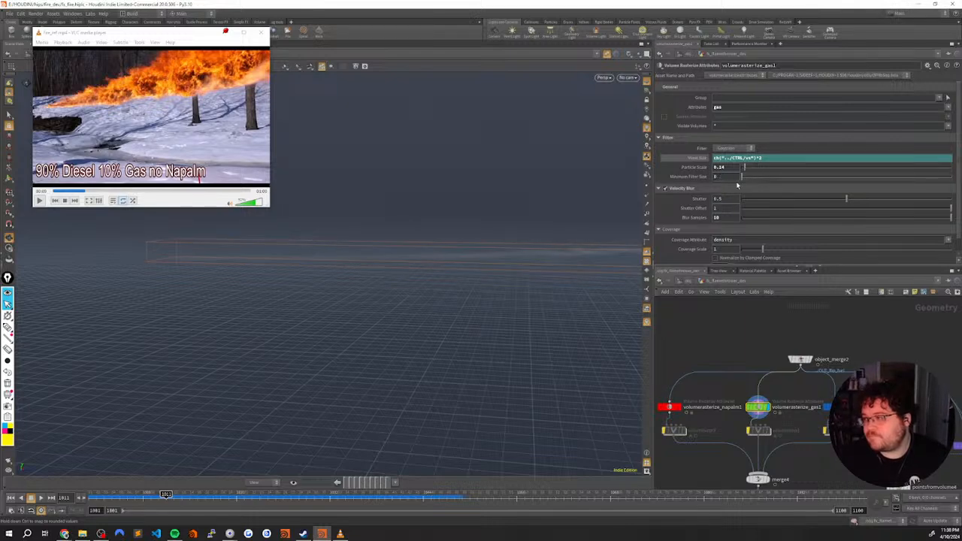
left_click_drag(554, 243, 354, 351)
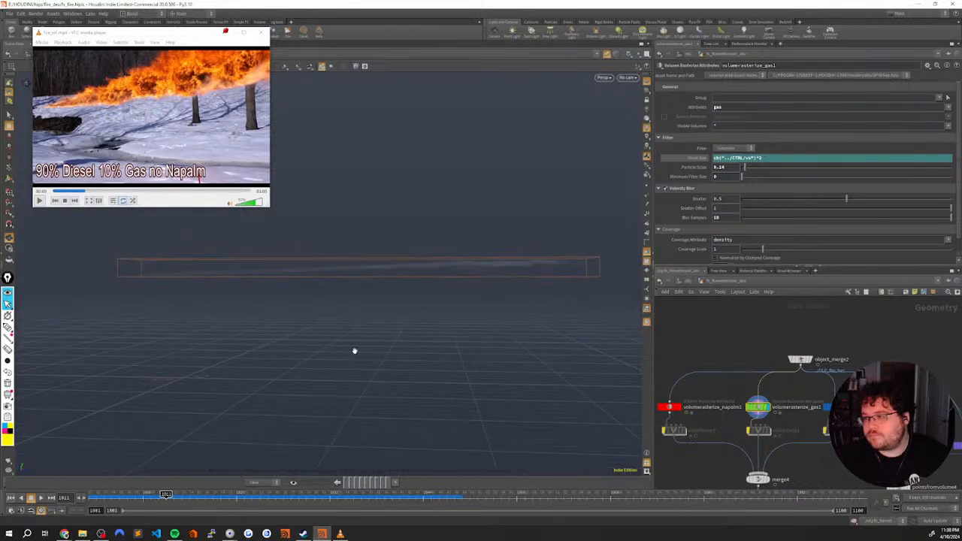
Go to frame 1008 and change the voxel size multiplier to 1 on the gas, diesel and napalm rasterize nodes
mouse_move(151, 494)
left_mouse_down()
mouse_move(259, 495)
mouse_move(117, 494)
mouse_move(143, 494)
left_mouse_up()
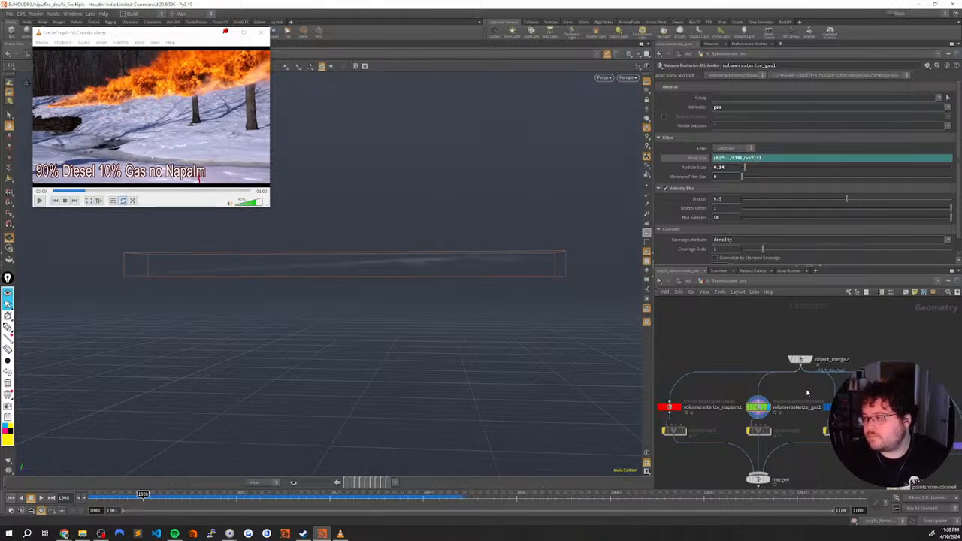
left_click(834, 407)
left_click_drag(709, 306, 657, 412)
left_click(765, 157)
key("BackSpace")
type("1*2.5")
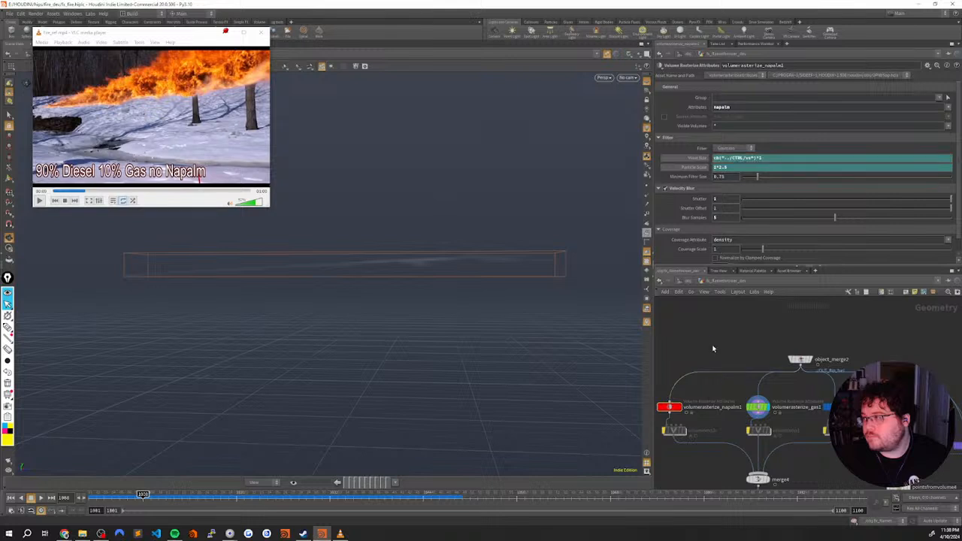
Link the particle scale of the napalm and diesel rasterize nodes to the gas rasterize node's particle scale
left_click(761, 408)
right_click(694, 169)
left_click(740, 207)
left_click(668, 407)
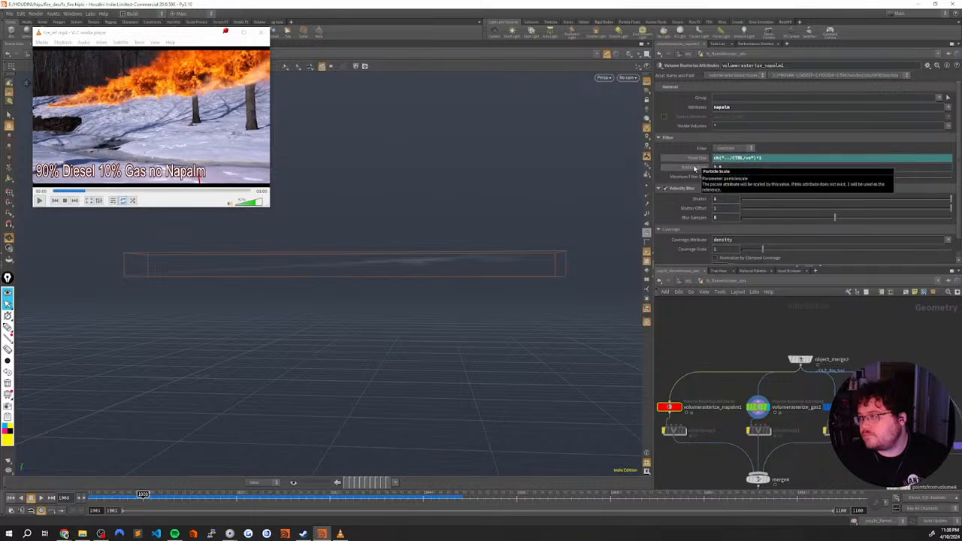
right_click(694, 169)
left_click(699, 241)
left_click(825, 407)
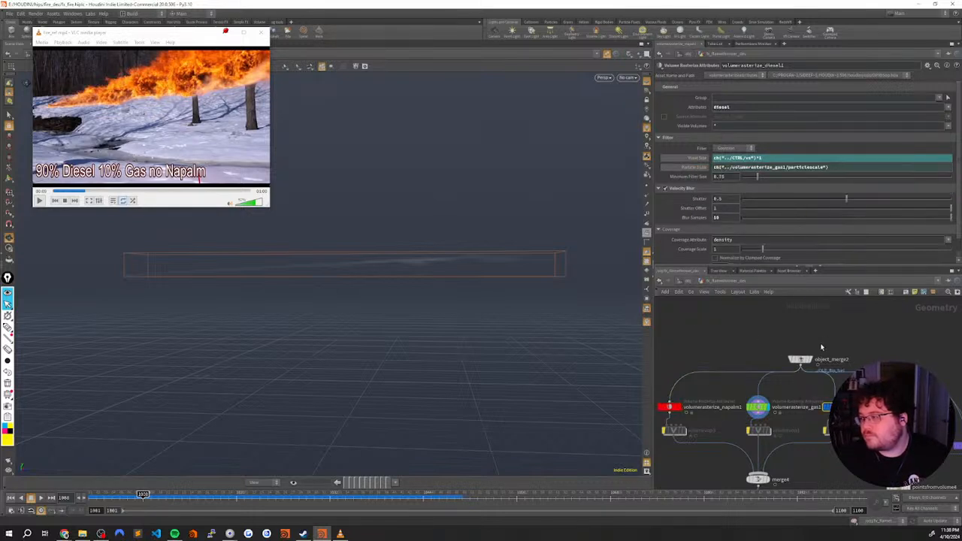
left_click(695, 168)
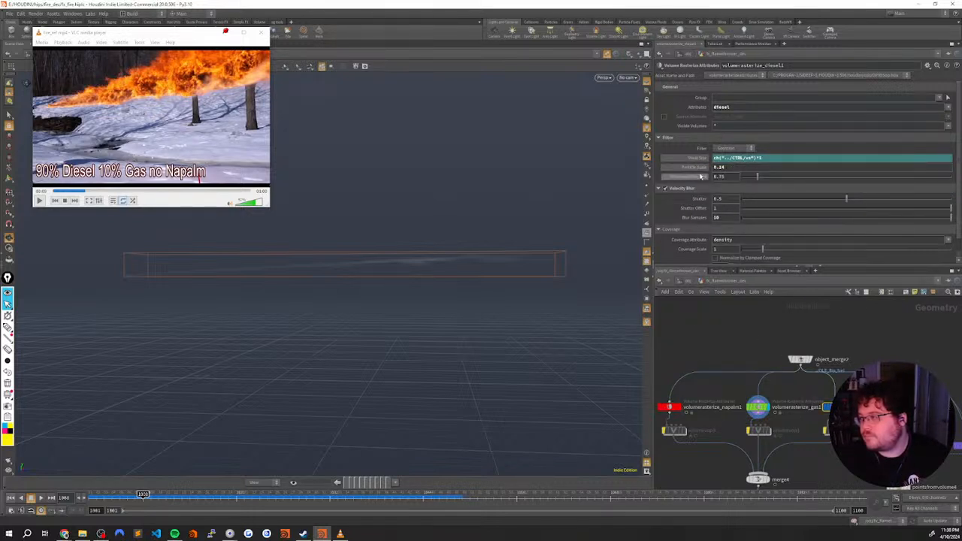
right_click(701, 178)
left_click(752, 221)
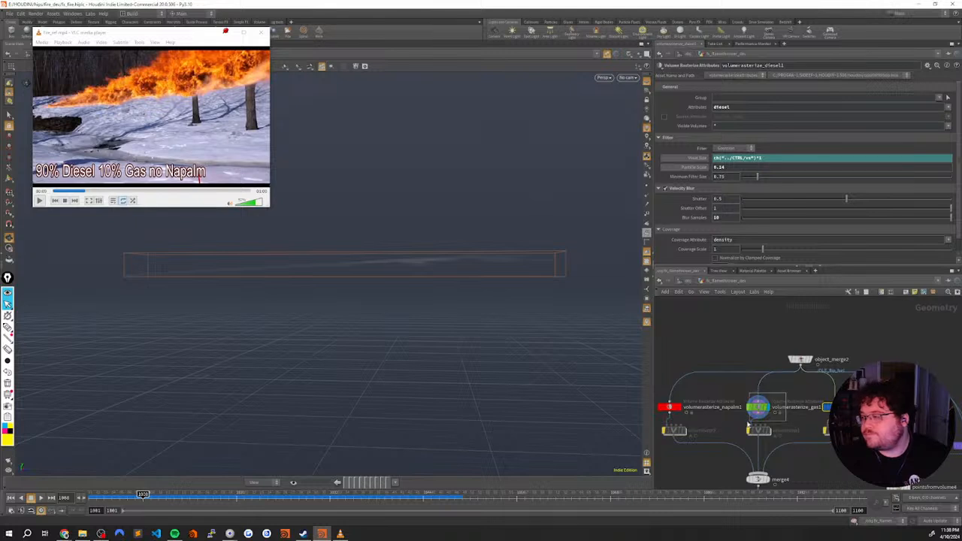
Turn off velocity blur on the gas rasterize node
left_click(756, 412)
left_click(665, 188)
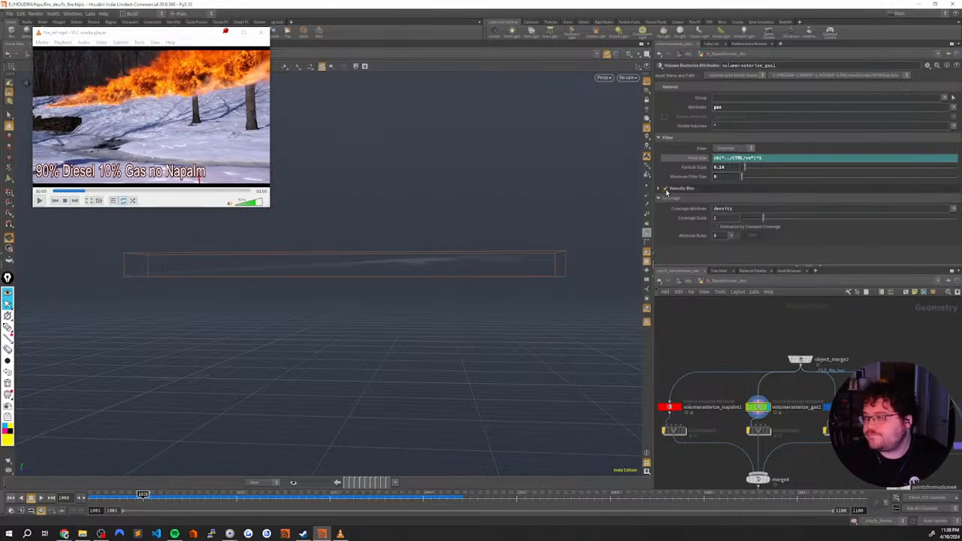
Try a coverage scale of 10 on the gas rasterize node and undo it
left_click(662, 190)
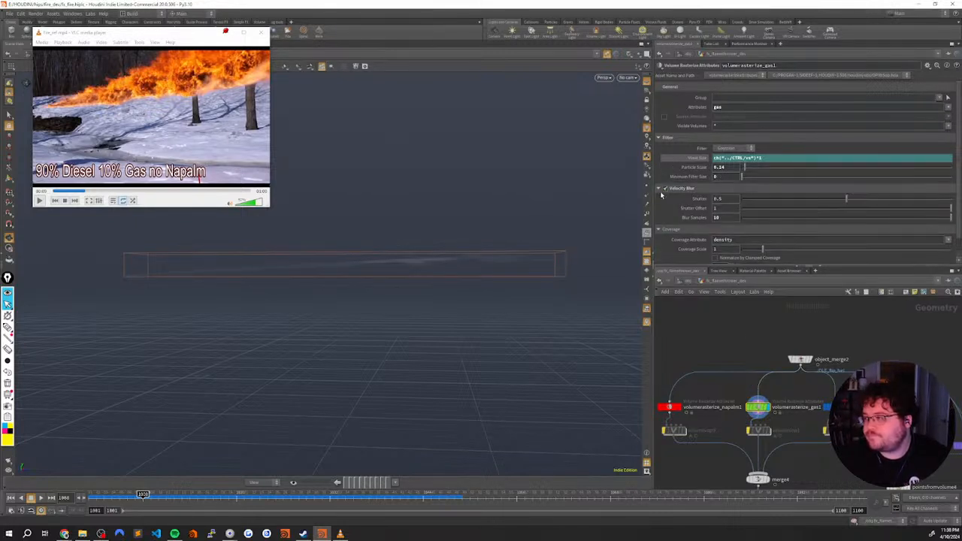
scroll(959, 174, "down", 1)
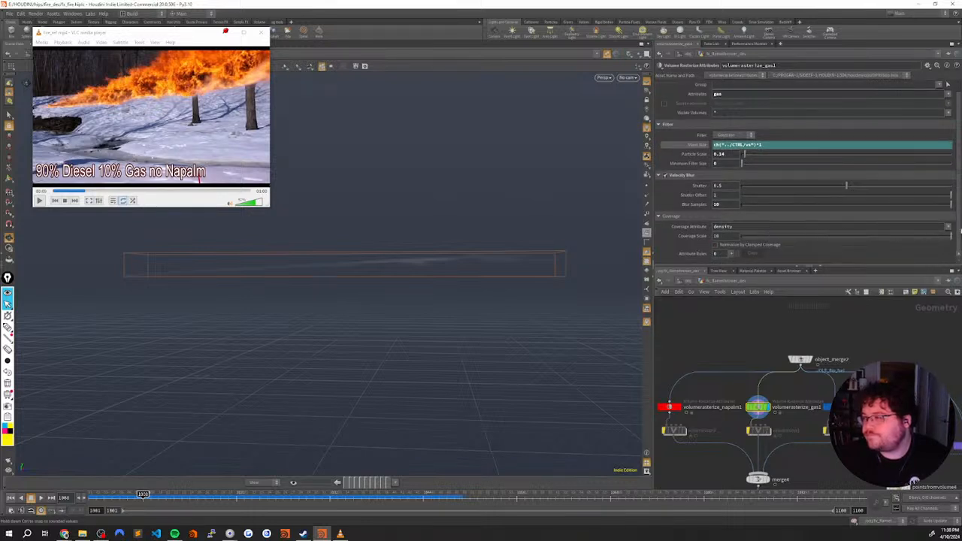
key("ctrl+z")
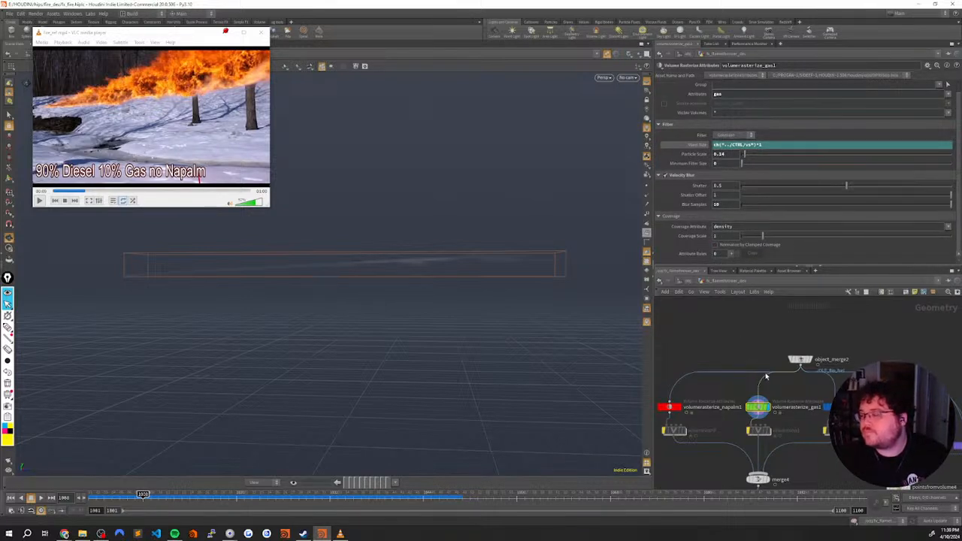
Display the diesel rasterize node and the merge6 node to inspect the rasterized fuel volumes
middle_click_drag(796, 385, 790, 355)
left_click(827, 377)
left_click_drag(757, 163, 740, 164)
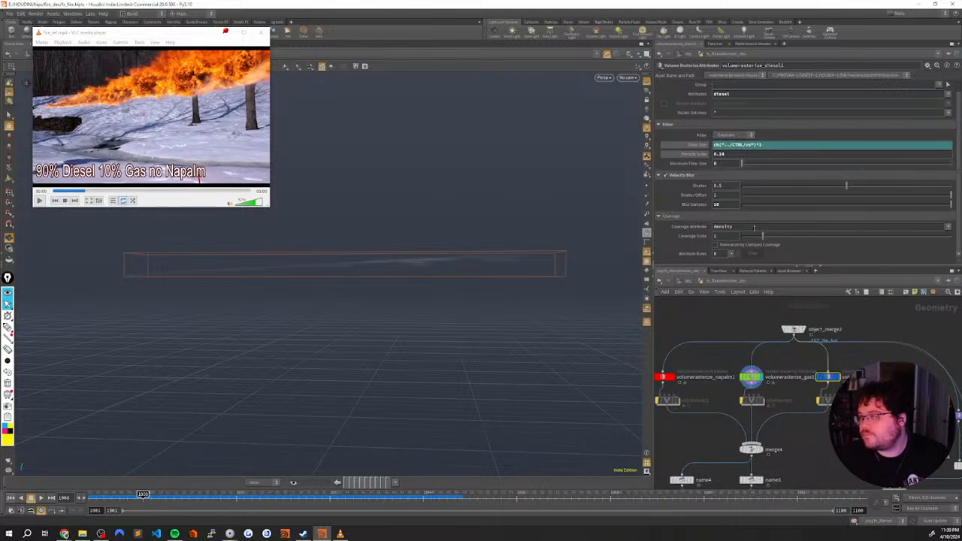
left_click(839, 369)
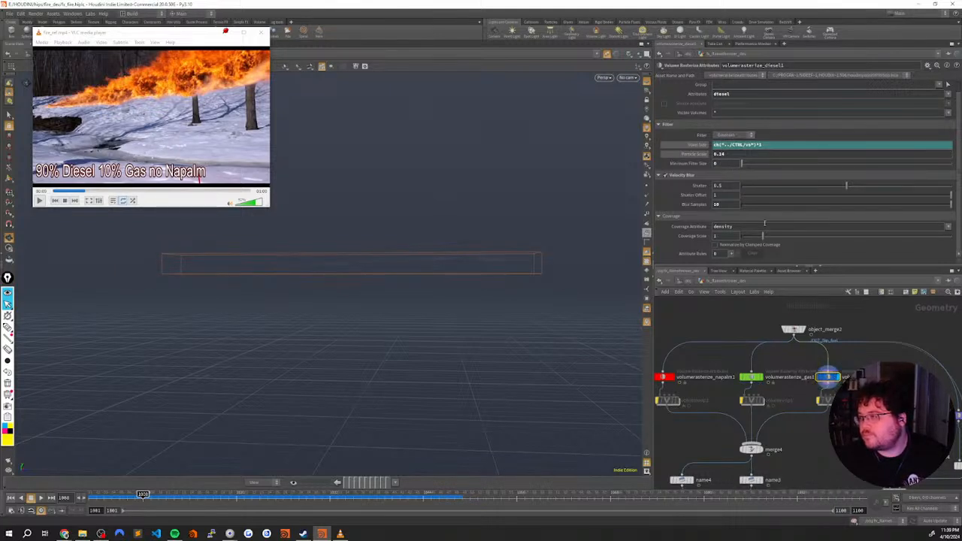
mouse_move(744, 155)
left_mouse_down()
mouse_move(765, 155)
mouse_move(744, 159)
left_mouse_up()
middle_click_drag(792, 386, 793, 351)
middle_click_drag(789, 417, 822, 312)
left_click(748, 443)
left_click(755, 444)
left_click_drag(512, 292, 473, 282)
Check the node info of the gas volume VOP and display merge5, which adds the velocity volume to the sources
middle_click_drag(761, 328, 743, 428)
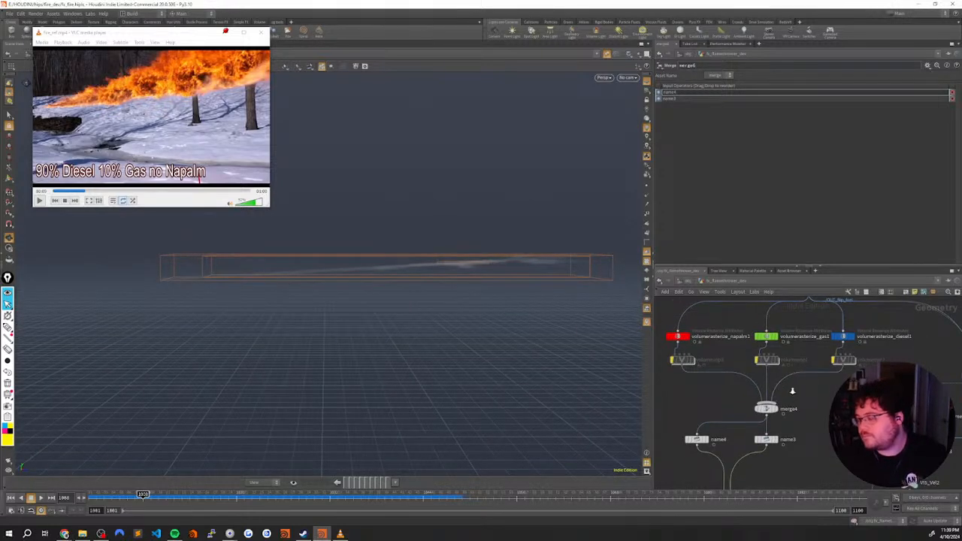
scroll(790, 392, "up", 1)
middle_click(765, 364)
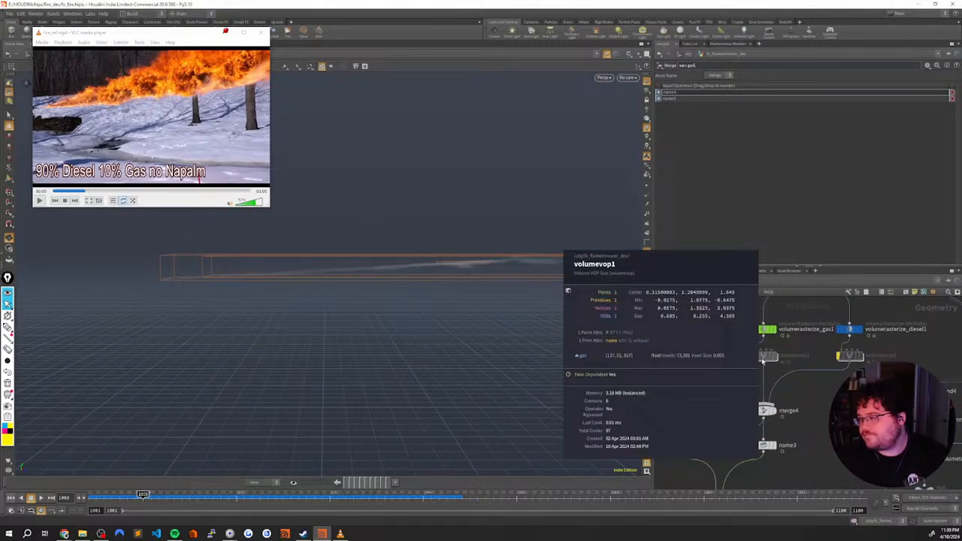
middle_click_drag(779, 380, 802, 349)
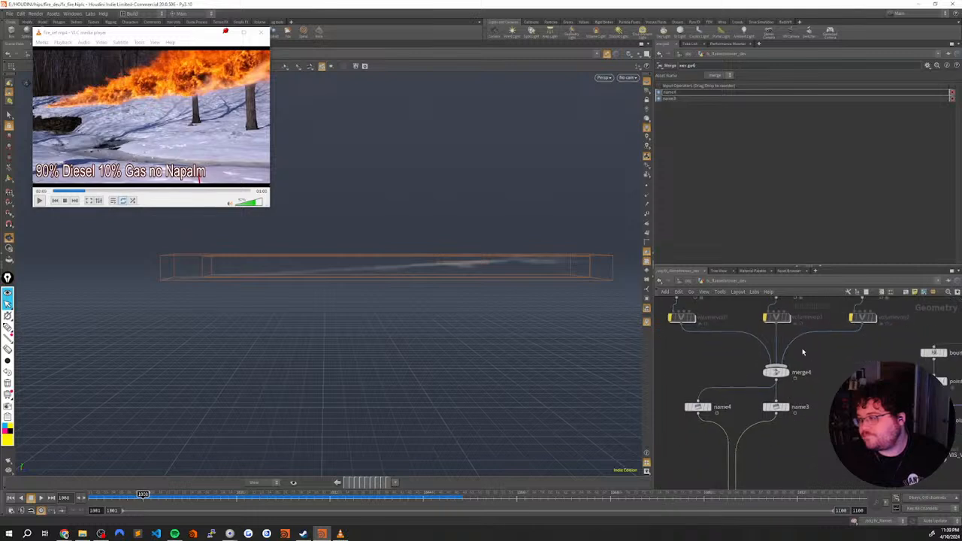
scroll(802, 350, "down", 2)
left_click_drag(748, 369, 861, 407)
left_click_drag(845, 336, 845, 371)
left_click(802, 356)
middle_click_drag(814, 423, 780, 357)
left_click(829, 411)
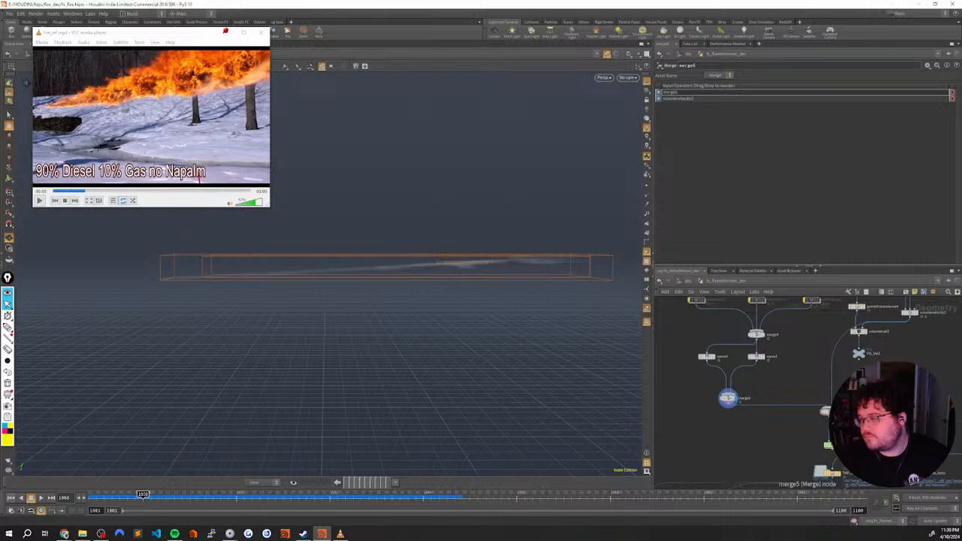
middle_click_drag(875, 403, 797, 389)
Insert a Volume Wrangle between the gas rasterize node and its volume VOP
scroll(745, 366, "up", 8)
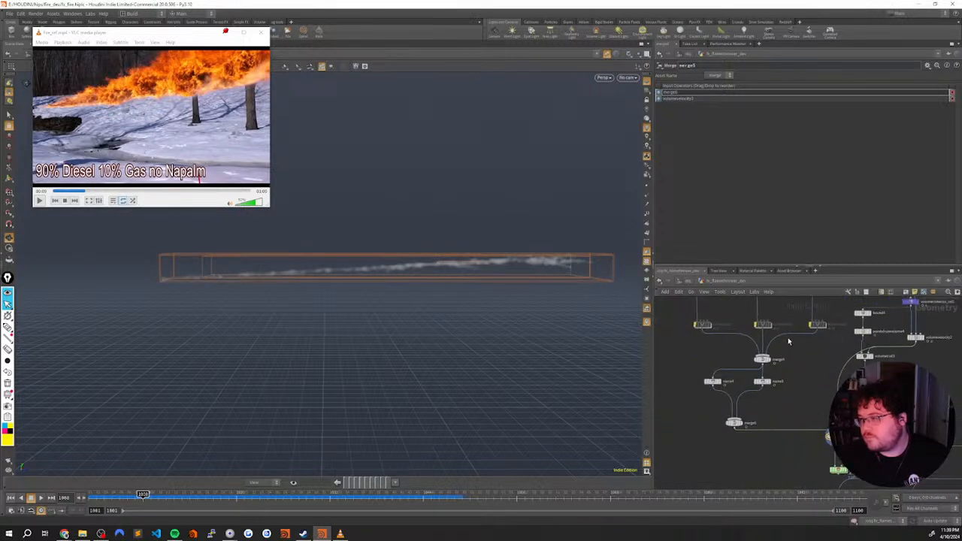
key("Tab")
type("wrang")
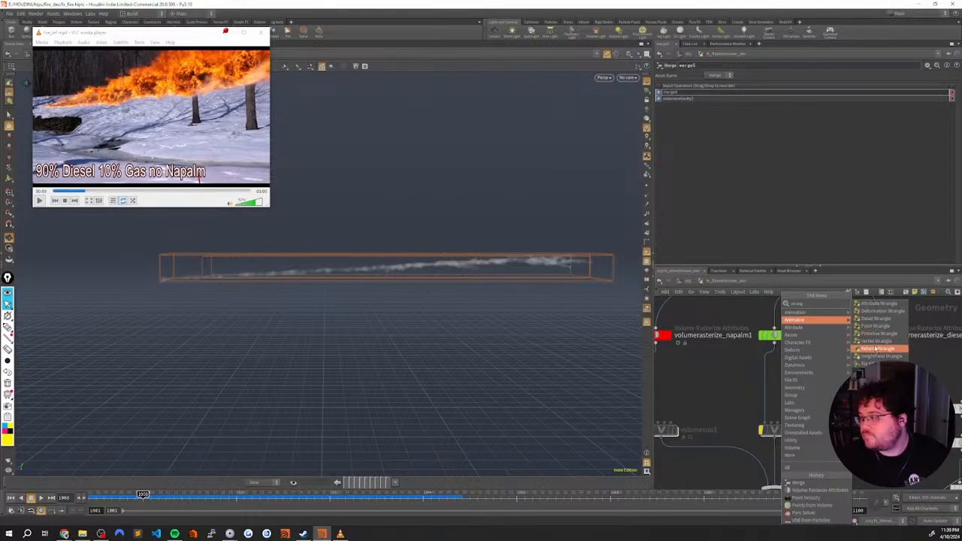
left_click(857, 348)
left_click(769, 385)
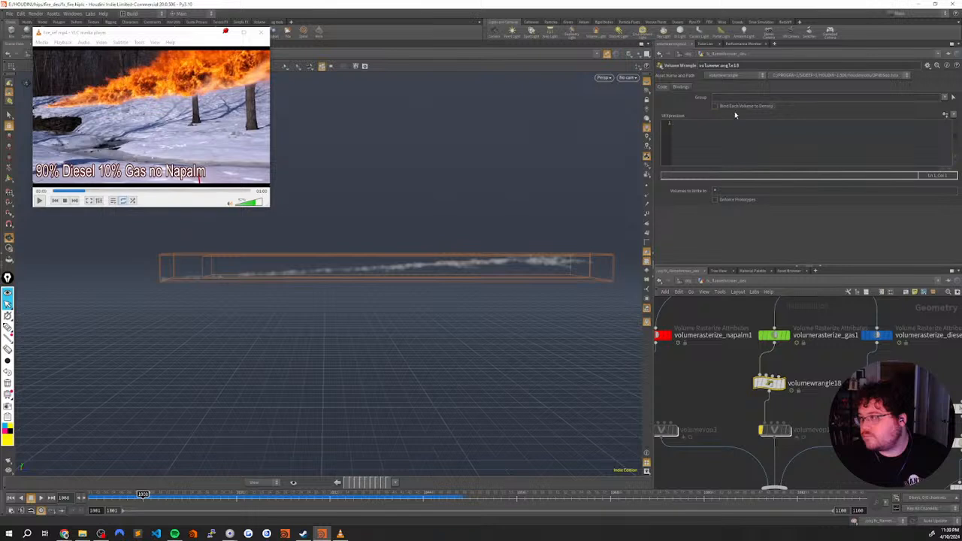
Bind each volume to density in the wrangle and enter the expression f@density *= 10;
left_click(714, 140)
type("f@de")
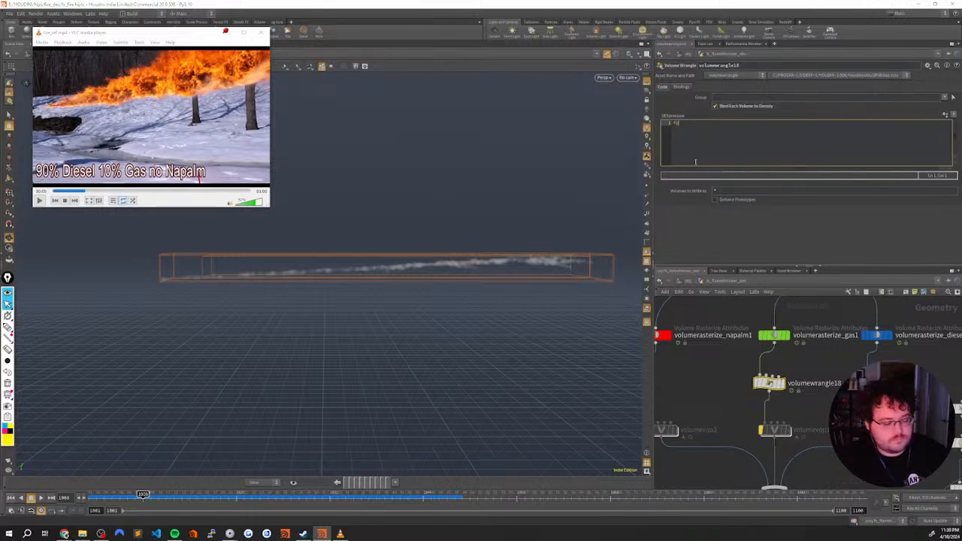
type("nsity")
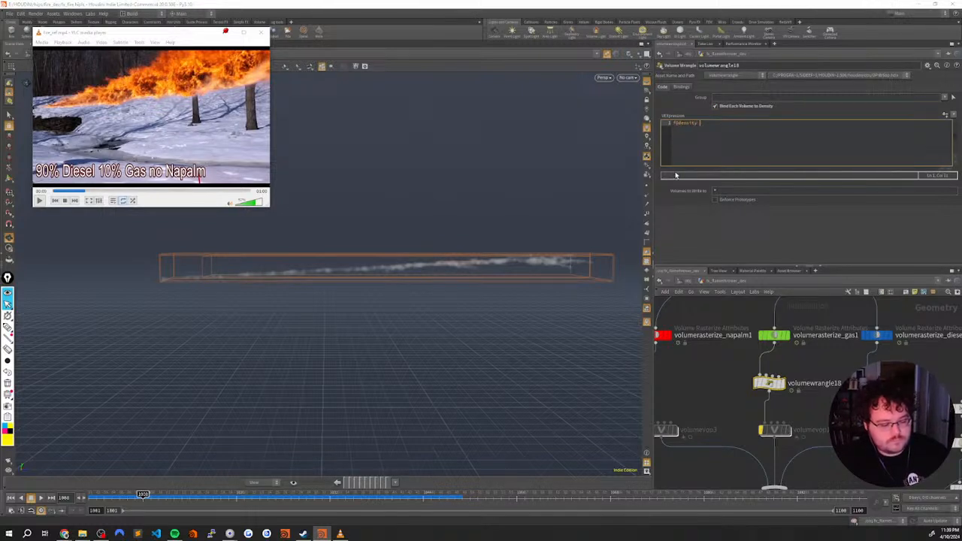
type(" *= ")
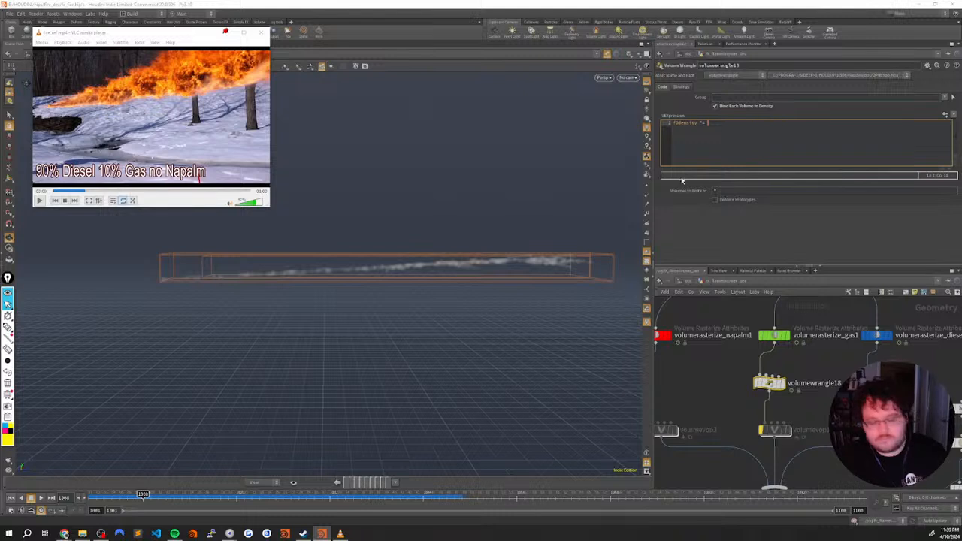
type("10;")
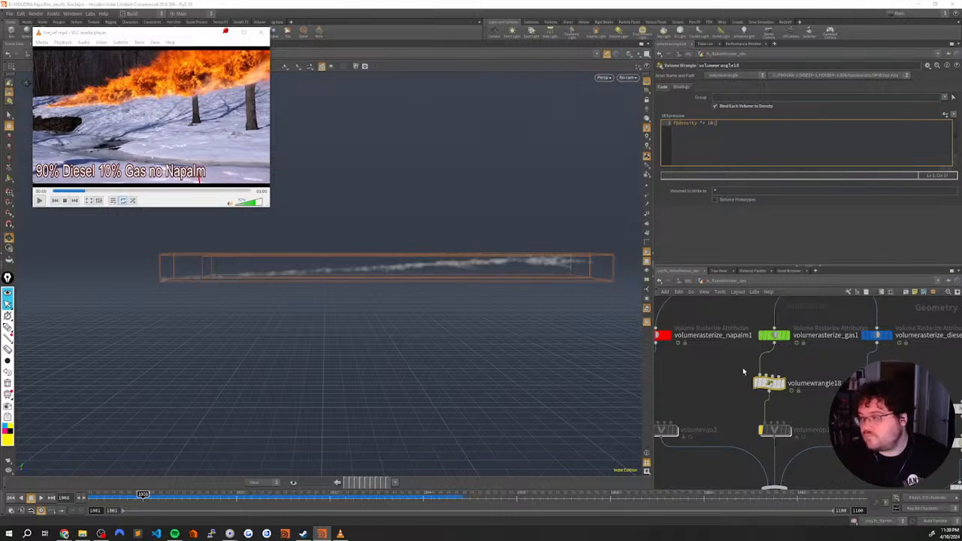
Copy the density wrangle into the diesel and napalm branches, directly below their rasterize nodes
left_click(786, 376)
middle_click_drag(822, 367, 859, 362)
left_click(834, 382)
key("ctrl+v")
mouse_move(696, 375)
left_mouse_down()
mouse_move(679, 371)
mouse_move(690, 365)
left_mouse_up()
left_click(818, 380)
middle_click_drag(830, 403, 825, 373)
Take the gas volume VOP off bypass and open the curl noise node inside it
left_click(809, 394)
key("b")
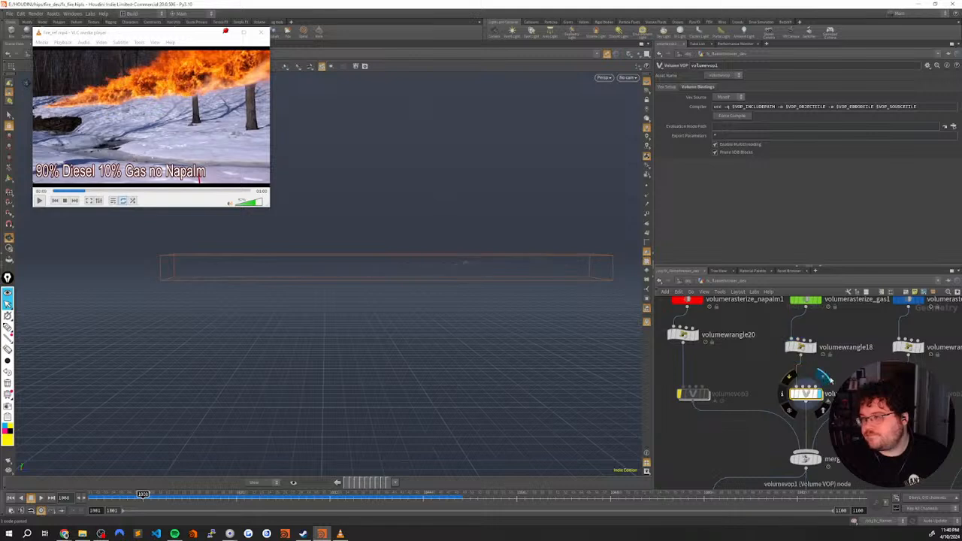
double_click(803, 394)
left_click(790, 436)
Set the curl noise amplitude to 0 and inspect the gas volume up close
left_click_drag(856, 136, 850, 140)
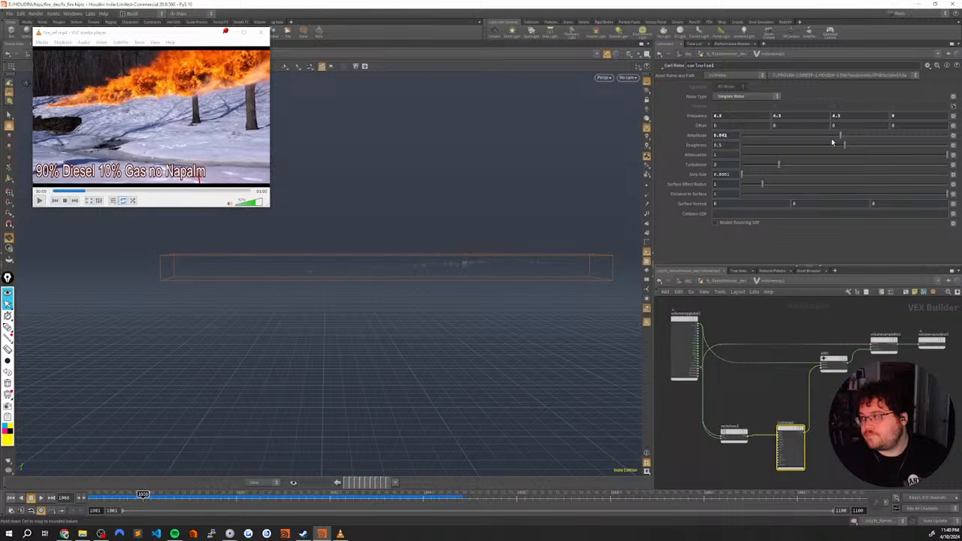
key("ctrl+z")
type("0")
key("Return")
mouse_move(455, 268)
left_mouse_down()
mouse_move(446, 290)
mouse_move(464, 386)
left_mouse_up()
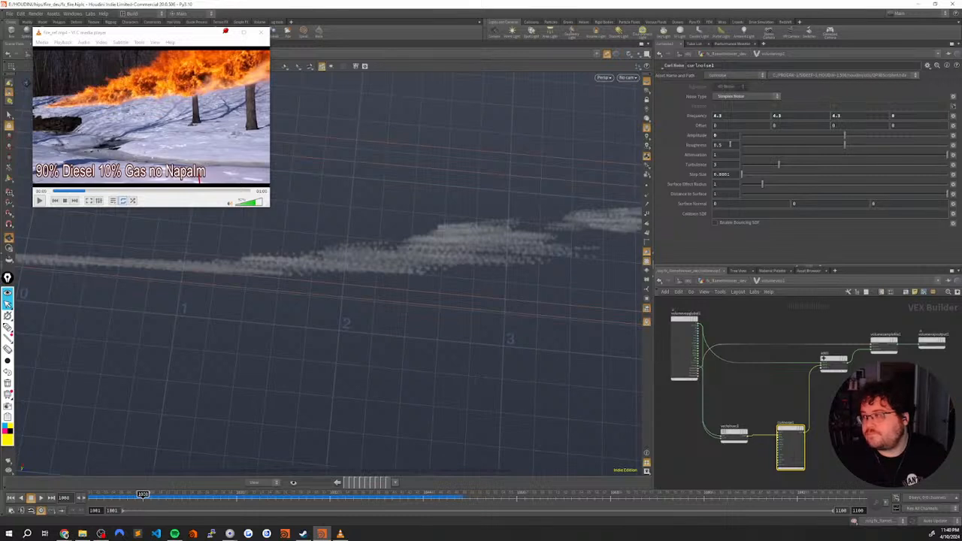
Set the curl noise amplitude to 0.014 and return to the geometry network
mouse_move(727, 135)
middle_mouse_down()
mouse_move(727, 163)
mouse_move(762, 155)
mouse_move(721, 136)
mouse_move(723, 163)
mouse_move(754, 157)
middle_mouse_up()
mouse_move(501, 208)
left_mouse_down()
mouse_move(507, 113)
mouse_move(517, 169)
mouse_move(455, 247)
left_mouse_up()
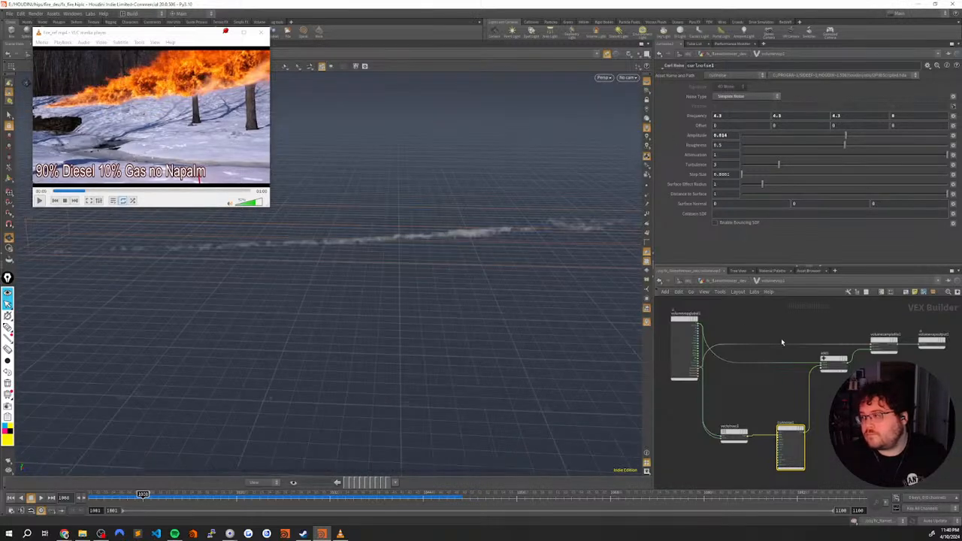
key("u")
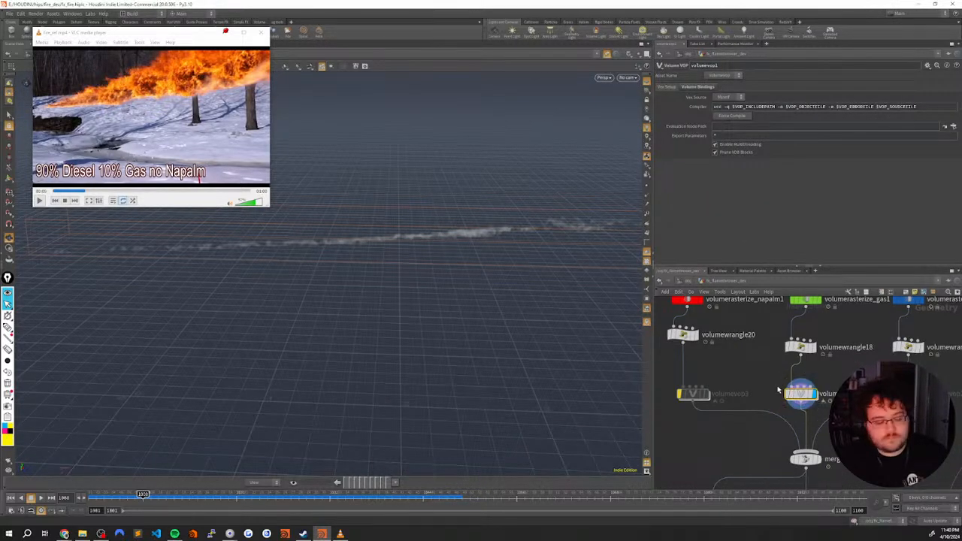
Copy the gas volume VOP and delete the old volume VOPs from the napalm and diesel branches
middle_click_drag(722, 387, 742, 363)
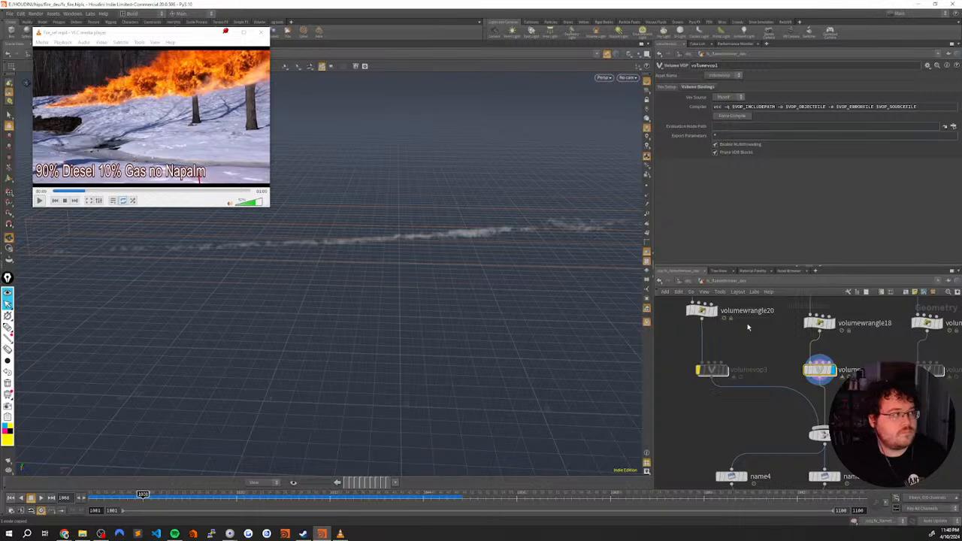
left_click(755, 367)
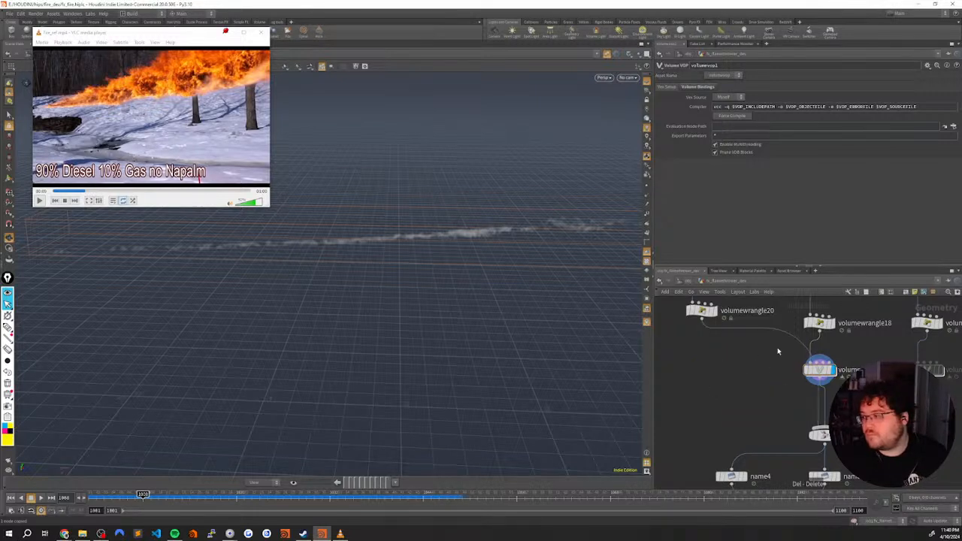
key("Delete")
middle_click_drag(900, 358, 847, 373)
left_click(872, 384)
key("Delete")
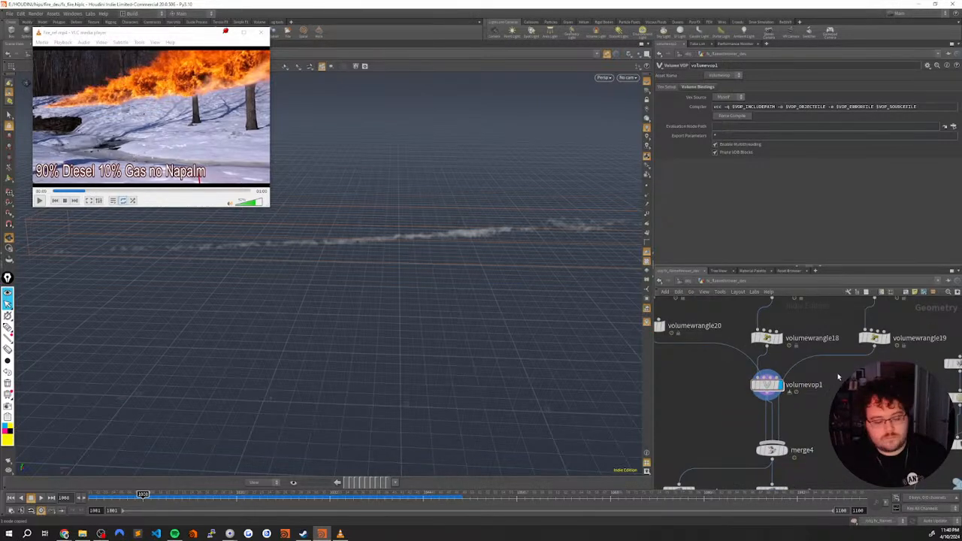
Paste the copied volume VOP below the density wrangles in the diesel and napalm branches
key("ctrl+v")
left_click_drag(834, 370, 874, 385)
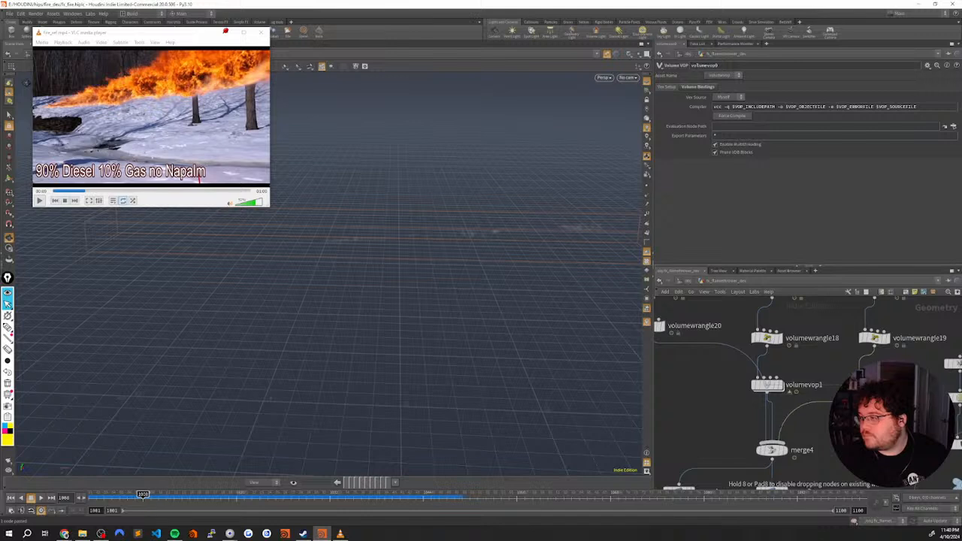
middle_click_drag(714, 383, 792, 376)
key("ctrl+v")
left_click_drag(790, 368, 744, 376)
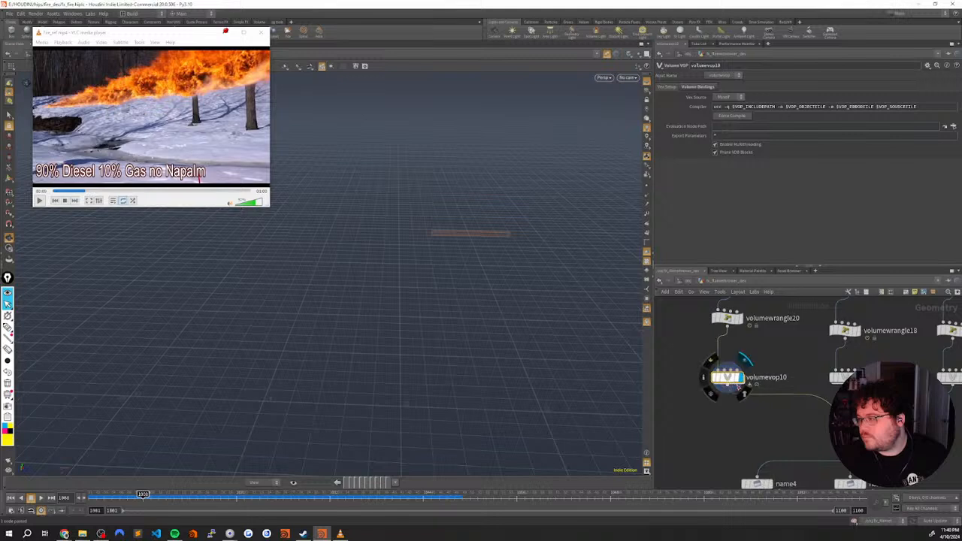
Display merge5, play through the combined sources and return to frame 1001
scroll(772, 432, "down", 2)
middle_click_drag(772, 432, 747, 396)
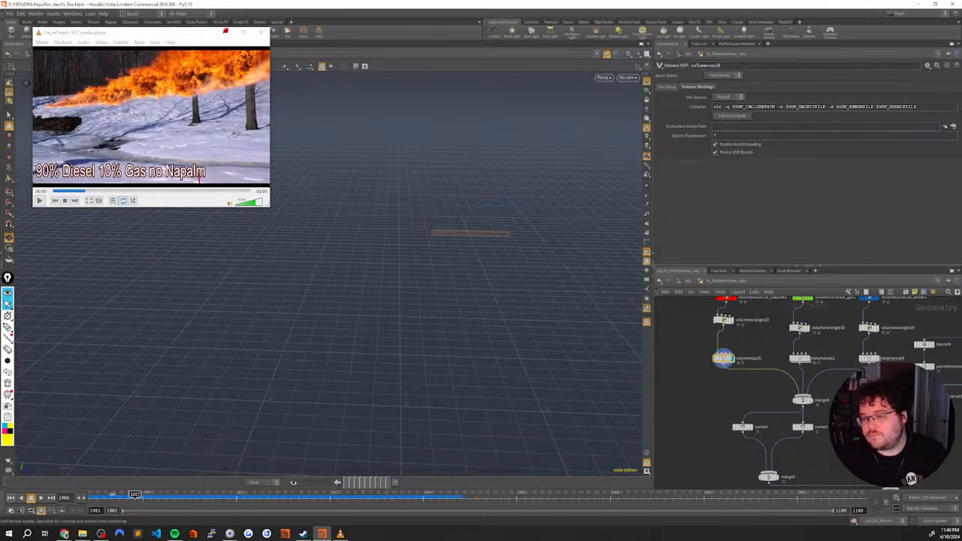
middle_click_drag(867, 459, 835, 376)
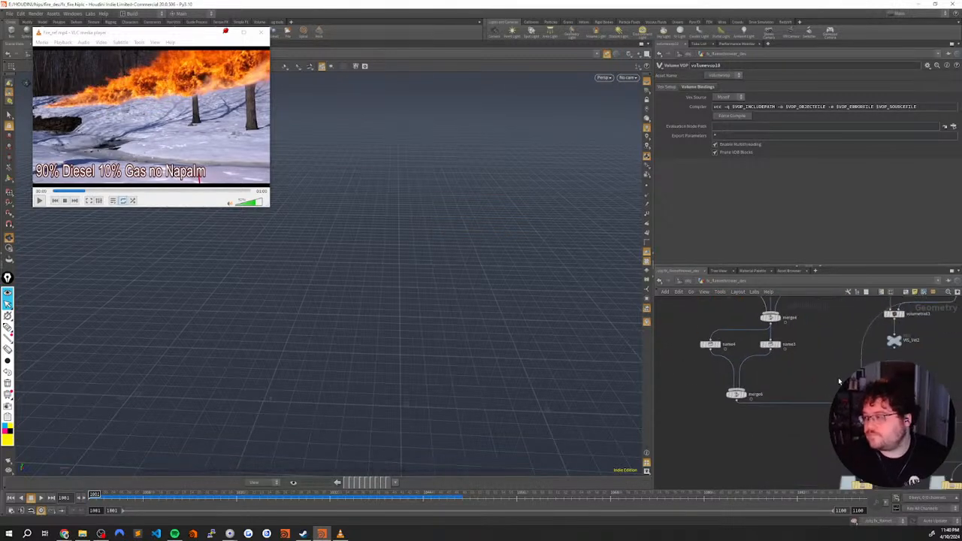
left_click(863, 430)
middle_click_drag(901, 375, 866, 347)
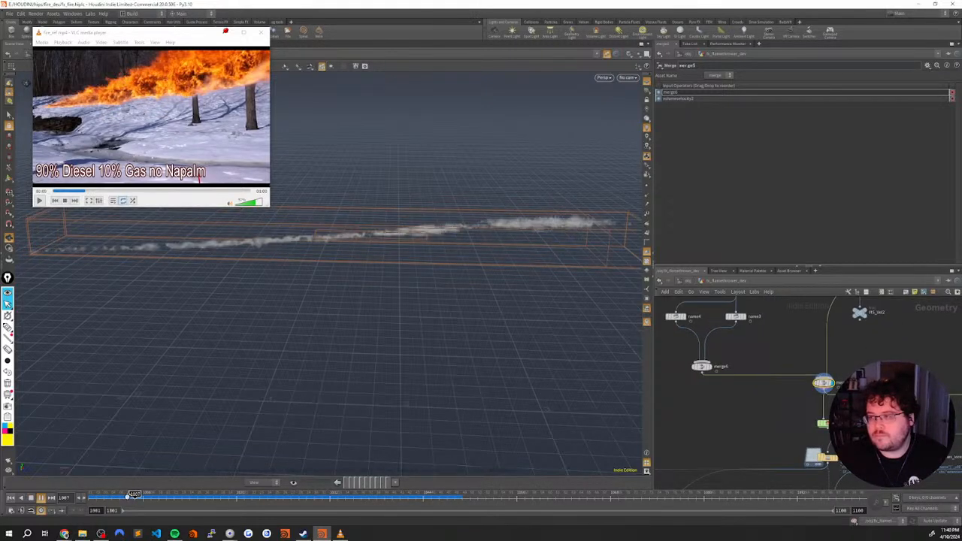
left_click(11, 498)
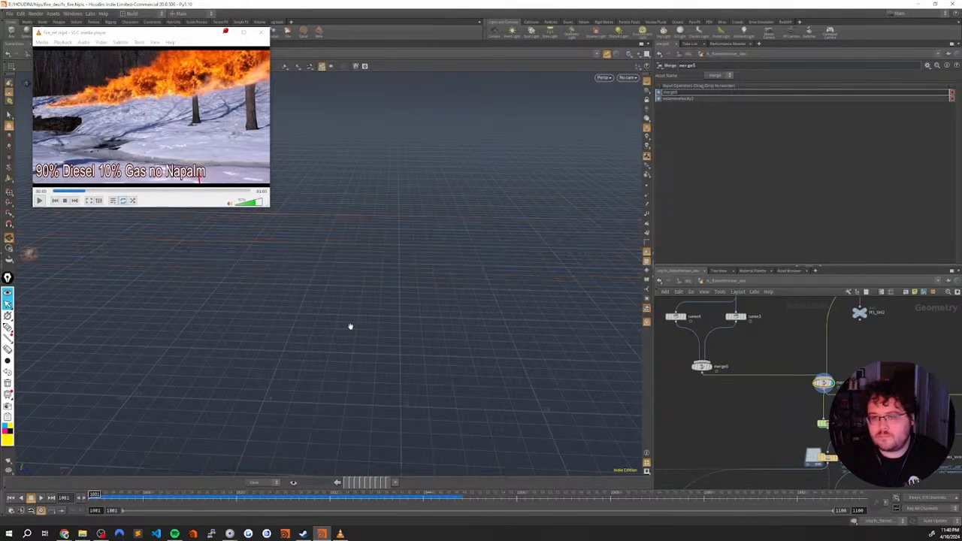
left_click_drag(302, 344, 307, 323)
Display the pyrosolver4 node beside CTRL_flames and simulate it from frame 1001
middle_click_drag(757, 409, 711, 376)
middle_click_drag(878, 386, 830, 379)
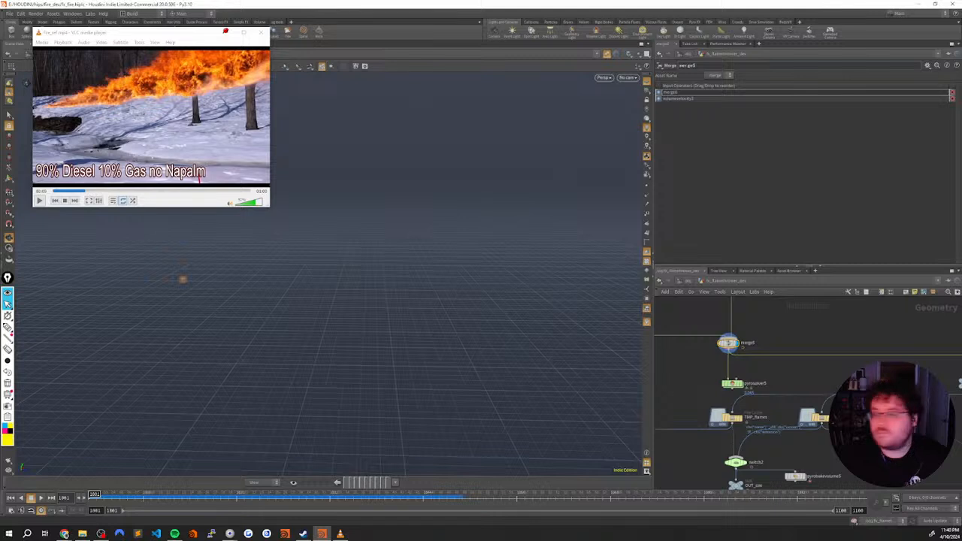
middle_click_drag(835, 388, 729, 409)
left_click(908, 434)
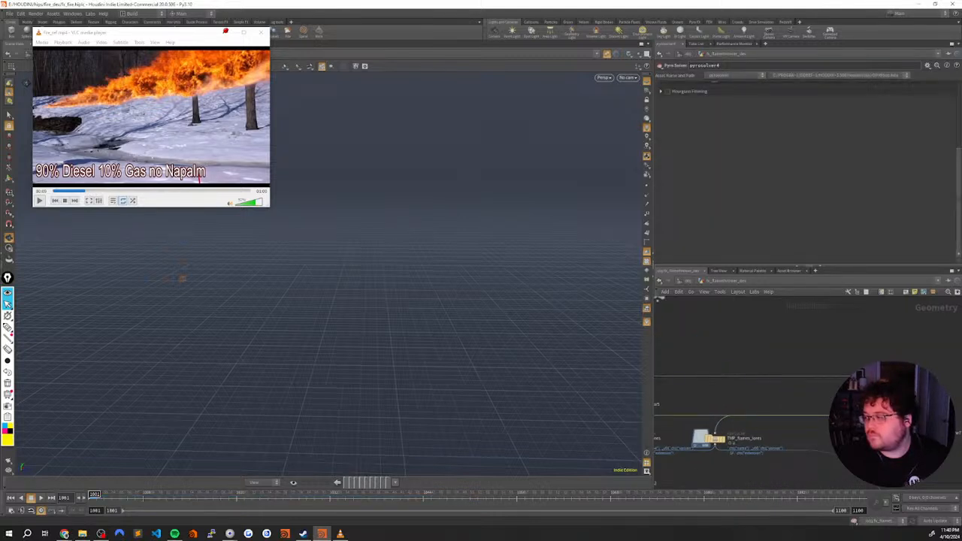
scroll(950, 171, "up", 3)
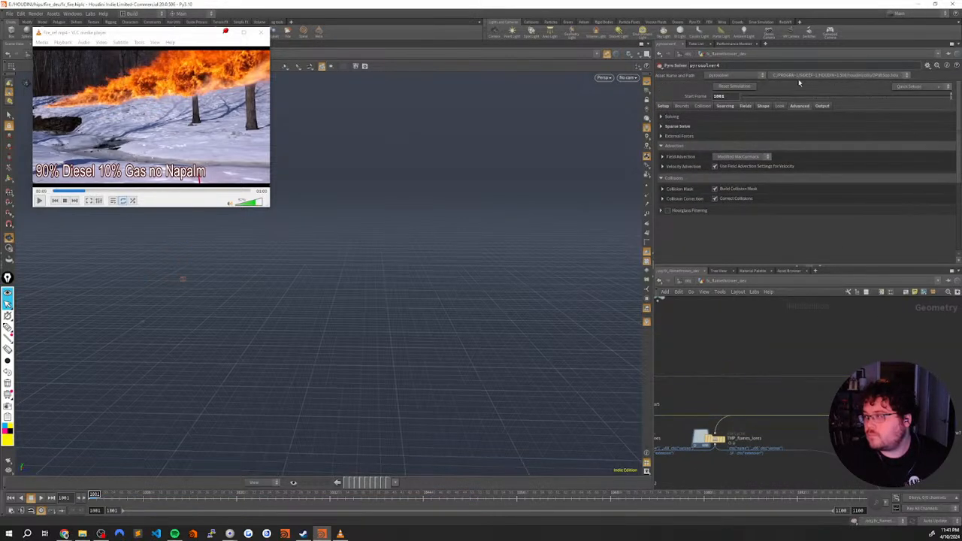
middle_click_drag(840, 362, 781, 350)
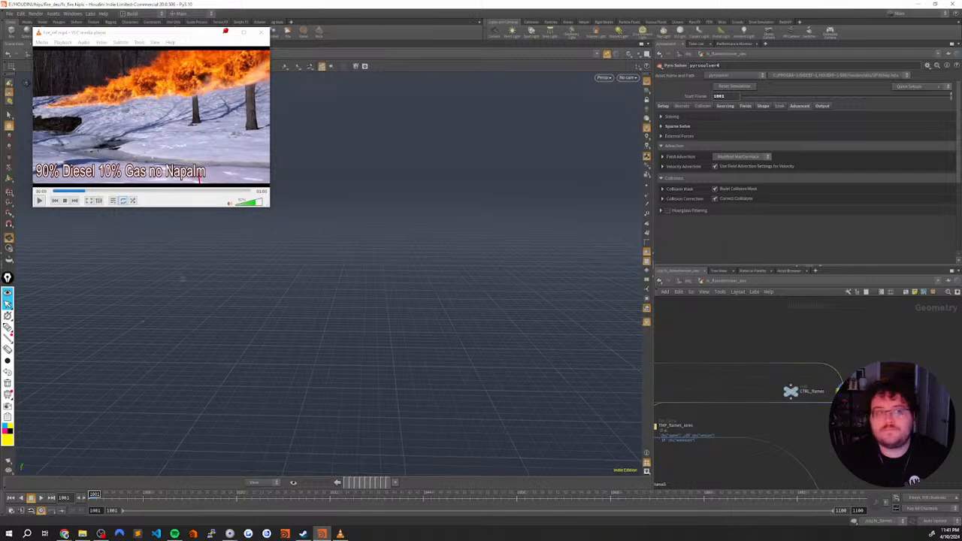
scroll(865, 381, "up", 4)
middle_click_drag(865, 381, 866, 361)
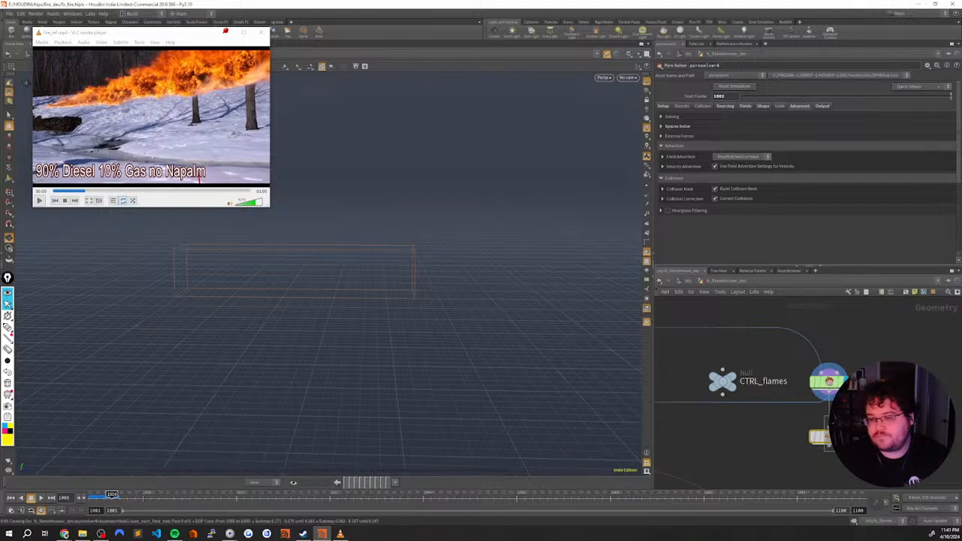
Display the pyrobakevolume7 node below pyrosolver4 and frame the shaded flames at frame 1005
left_click(818, 437)
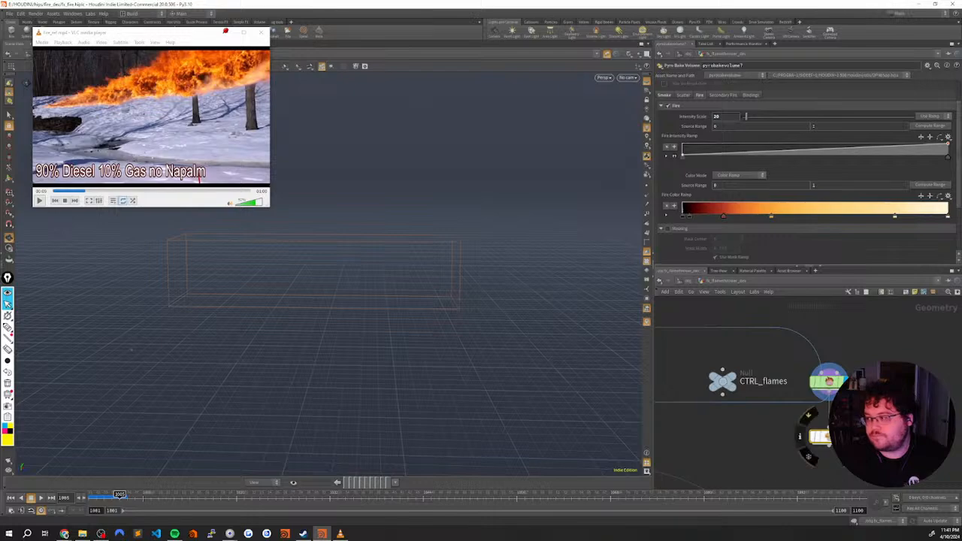
left_click(855, 437)
left_click_drag(402, 264, 403, 244)
scroll(392, 252, "up", 4)
middle_click_drag(417, 246, 466, 272)
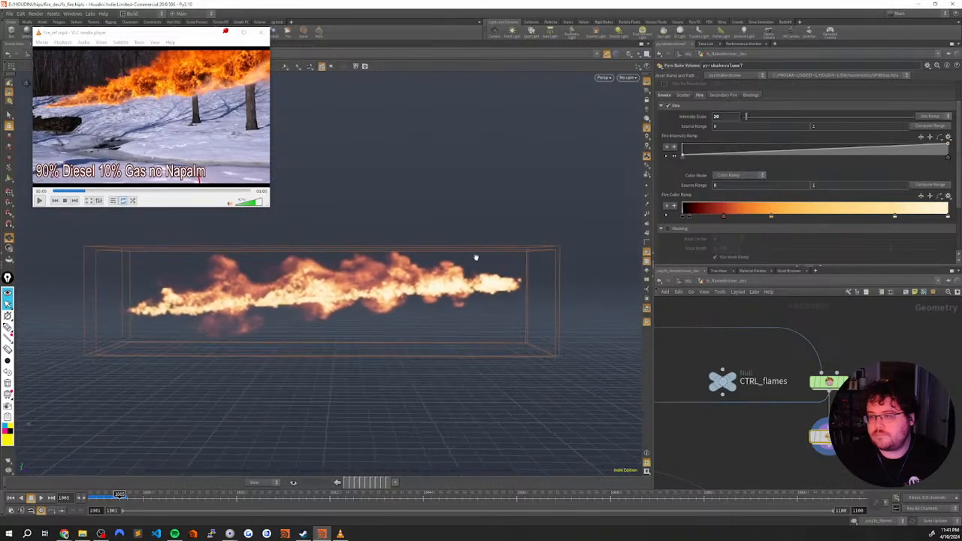
scroll(814, 361, "down", 5)
scroll(843, 359, "up", 4)
Select pyrosolver4, return to frame 1001 and play the shaded flame simulation through frame 1009
left_click(794, 374)
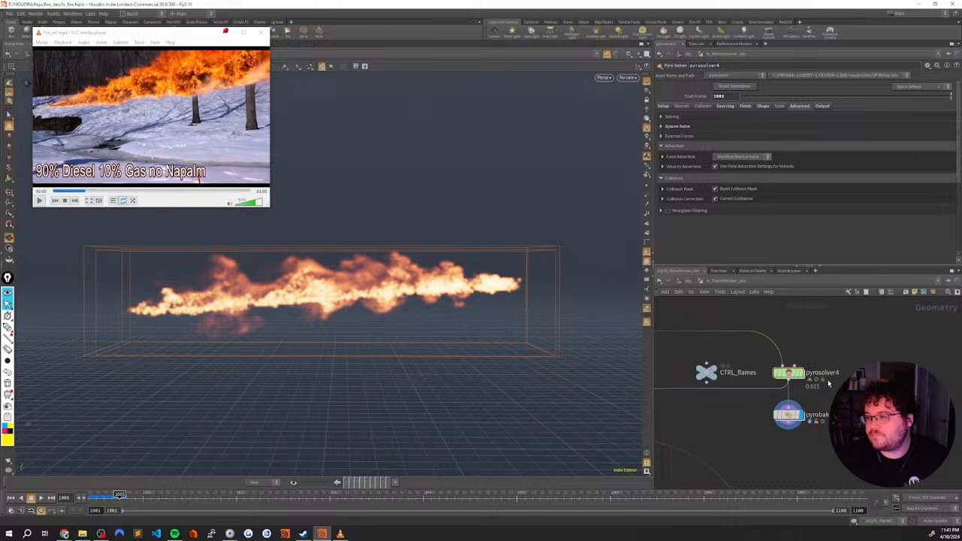
scroll(507, 314, "down", 3)
middle_click_drag(503, 316, 436, 342)
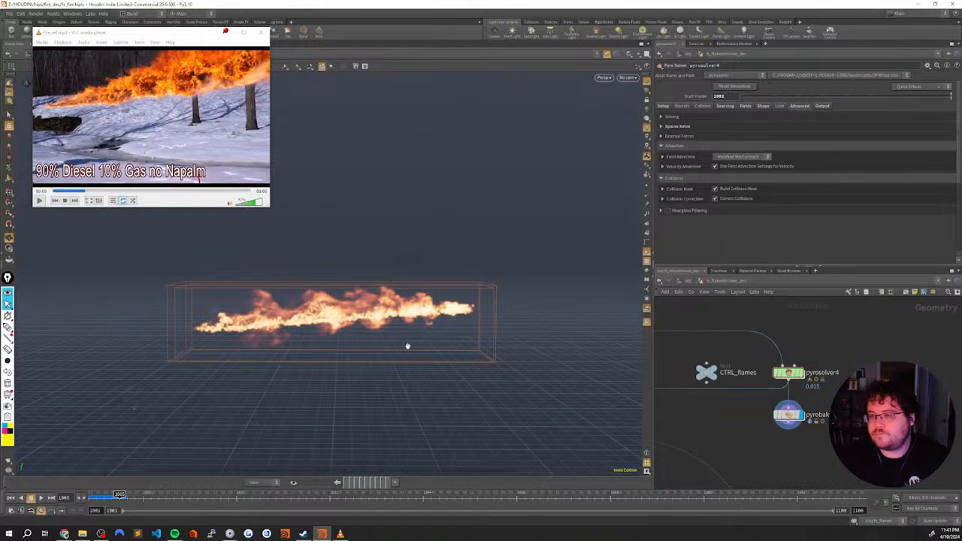
left_click(94, 496)
key("Up")
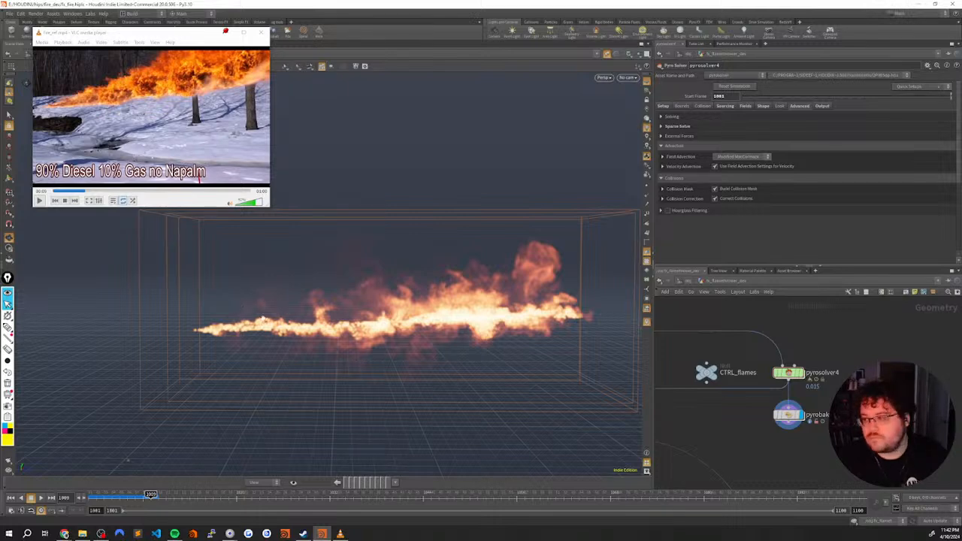
Inspect the shaded flames from another angle and show pyrosolver4's exported output fields
left_click_drag(417, 326, 333, 370, "alt")
left_click_drag(789, 373, 787, 374)
middle_click_drag(829, 357, 809, 322)
middle_click(773, 345)
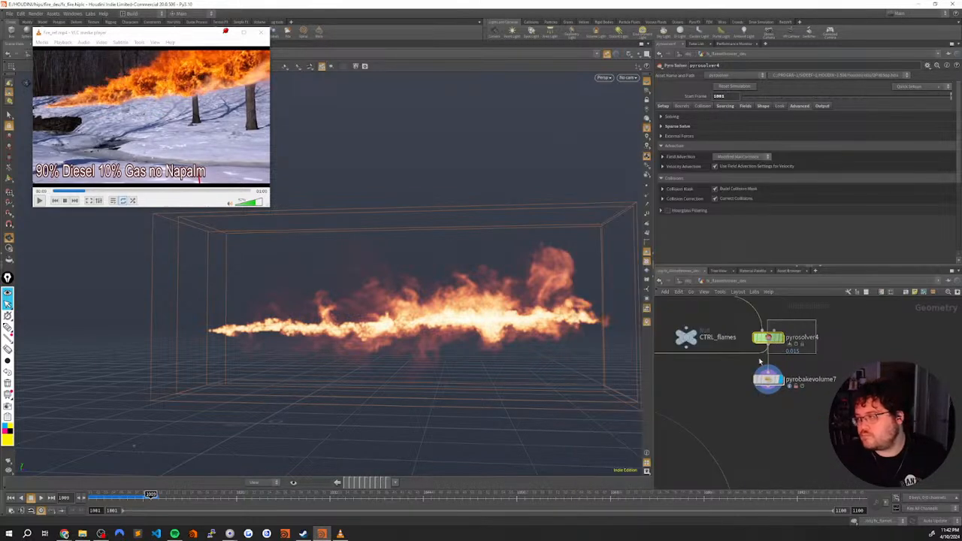
left_click(815, 107)
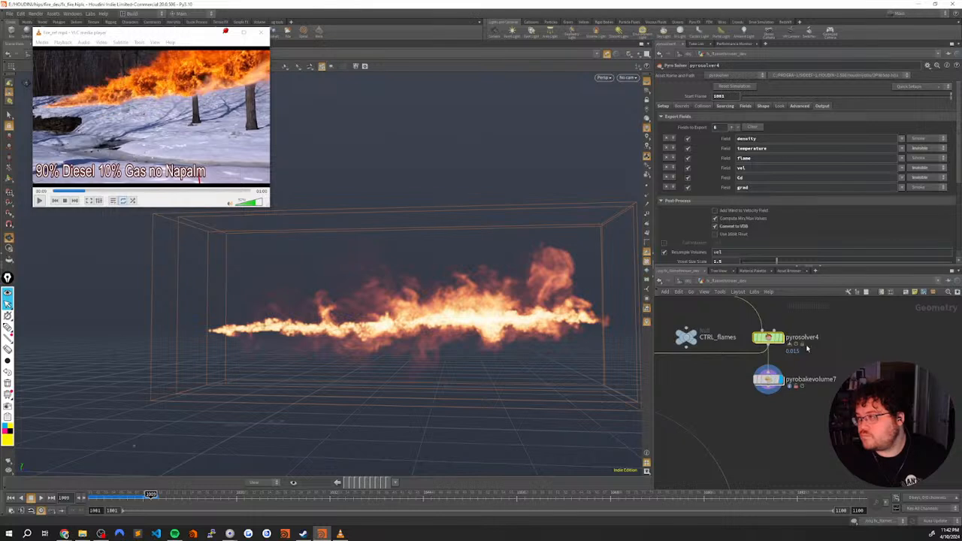
Unpin the viewport inside pyrosolver4's FORCES network and locate the gasmatchfield nodes for the curlTemp and curvTemp fields
key("i")
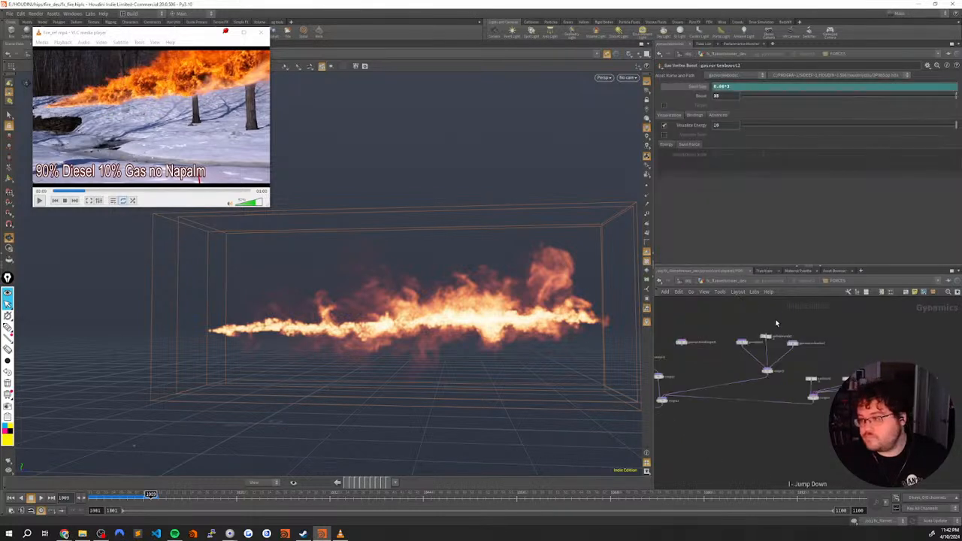
scroll(754, 425, "down", 3)
middle_click_drag(753, 425, 805, 402)
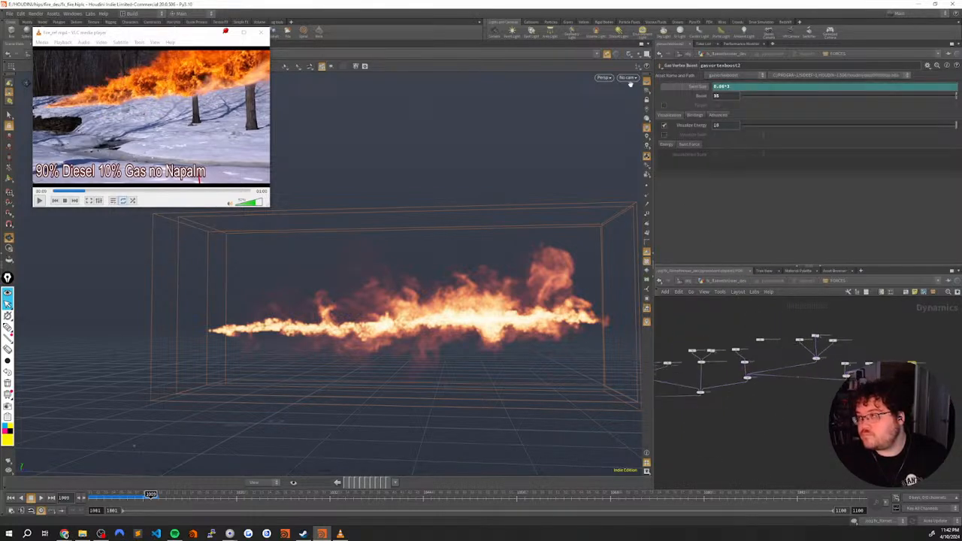
left_click(607, 56)
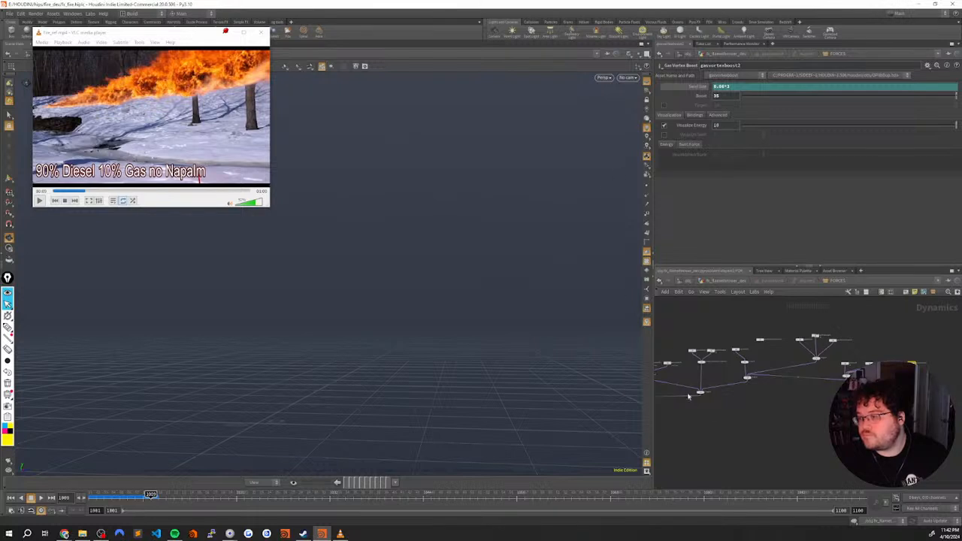
scroll(737, 419, "down", 3)
middle_click_drag(747, 420, 841, 411)
left_click_drag(797, 420, 774, 371)
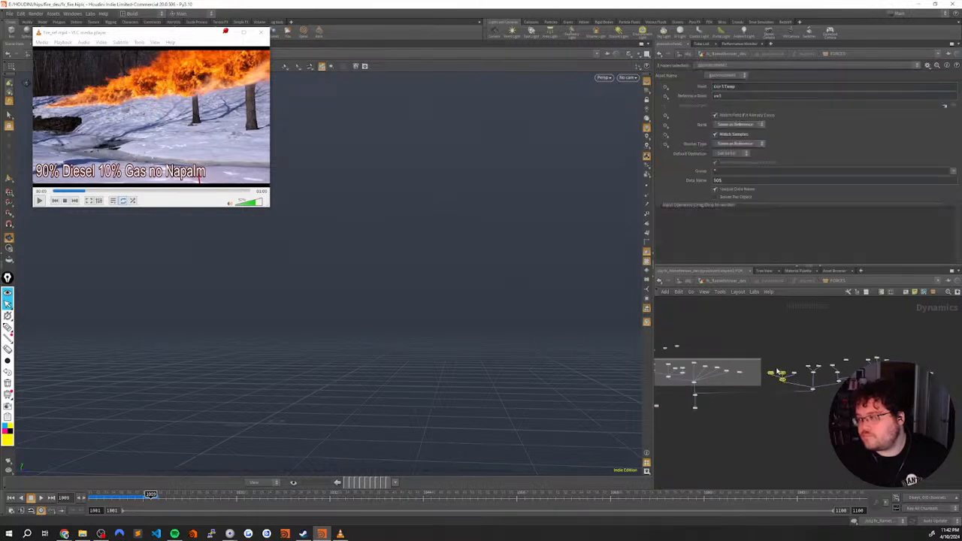
key("f")
mouse_move(767, 372)
middle_mouse_down()
mouse_move(720, 382)
mouse_move(759, 366)
middle_mouse_up()
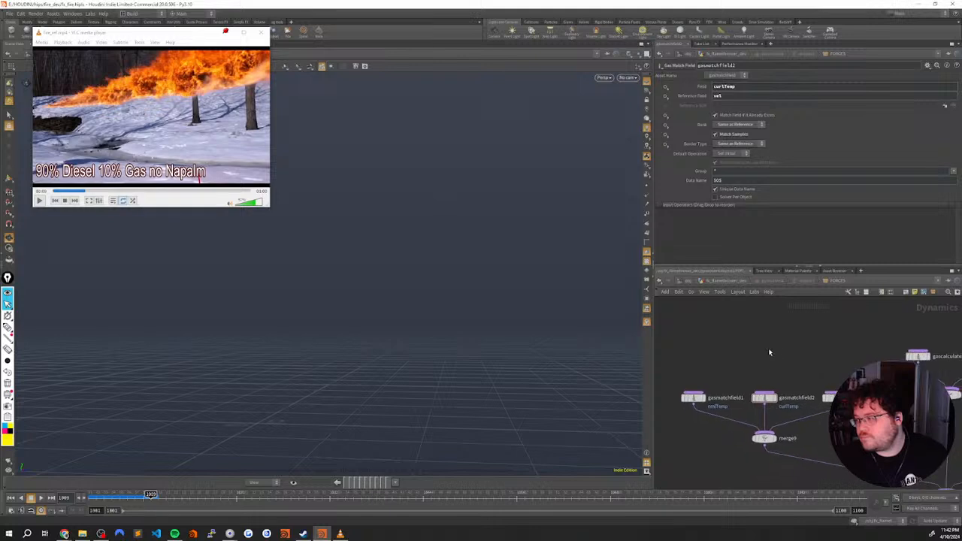
Add a Scalar Field Visualization node above gasmatchfield3 and select gasmatchfield3 to show its settings
key("Tab")
mouse_move(774, 350)
mouse_move(778, 320)
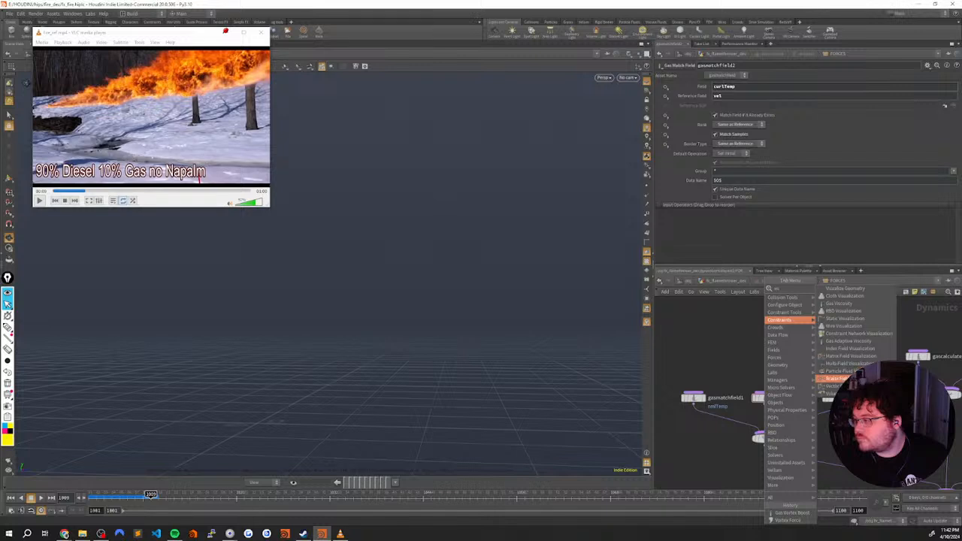
left_click(832, 378)
left_click(827, 360)
left_click(827, 398)
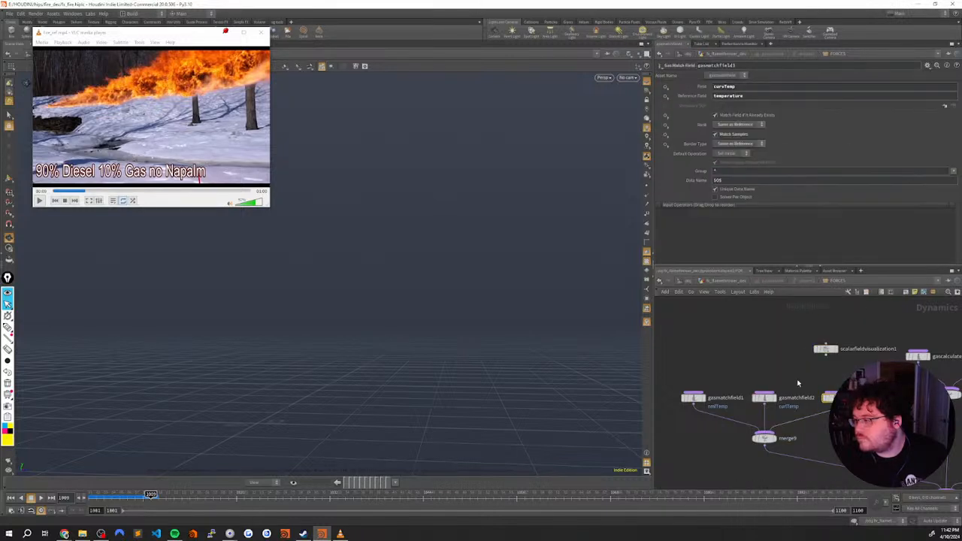
Check the vectorfieldvisualization2 settings above the grad match field, return to the geometry network and pin the viewport again
scroll(795, 349, "down", 5)
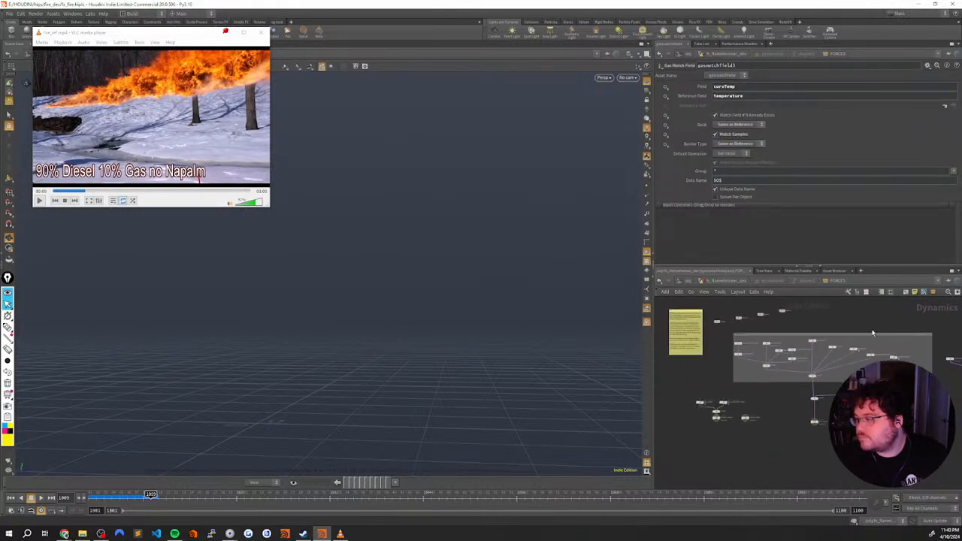
scroll(734, 359, "up", 5)
left_click(693, 314)
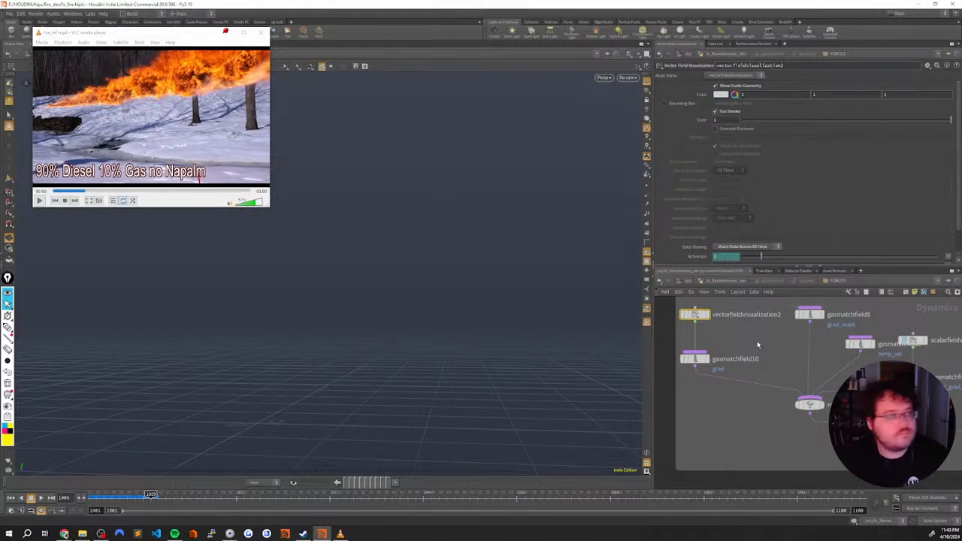
key("u")
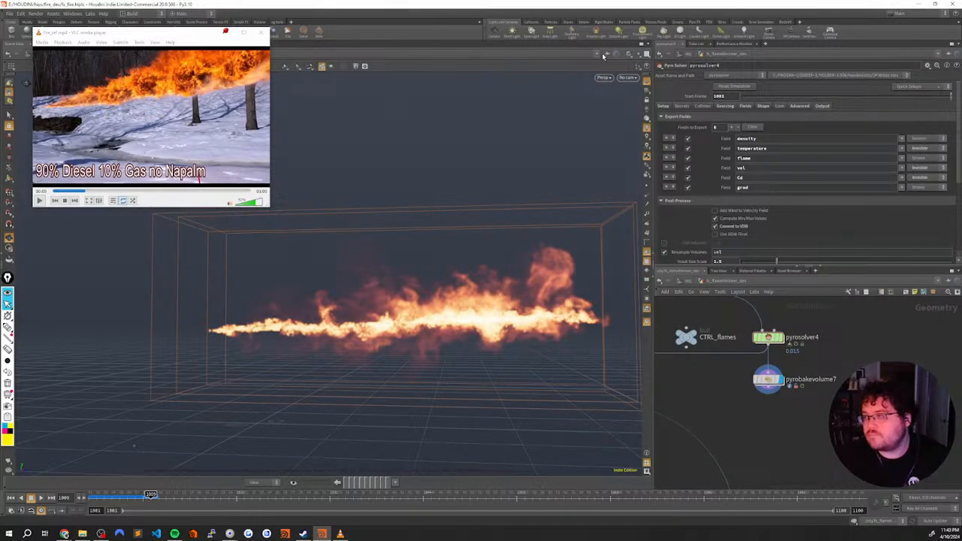
left_click_drag(542, 143, 500, 177)
left_click_drag(771, 396, 765, 397)
Show the gas field wrangle code for curlTemp inside pyrosolver4's FORCES network and return to frame 1001
double_click(769, 338)
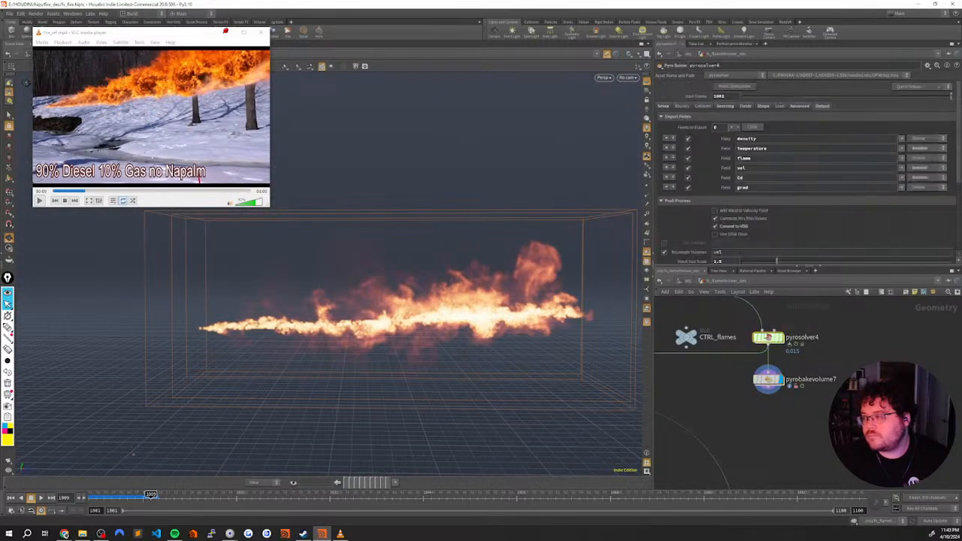
scroll(791, 347, "down", 5)
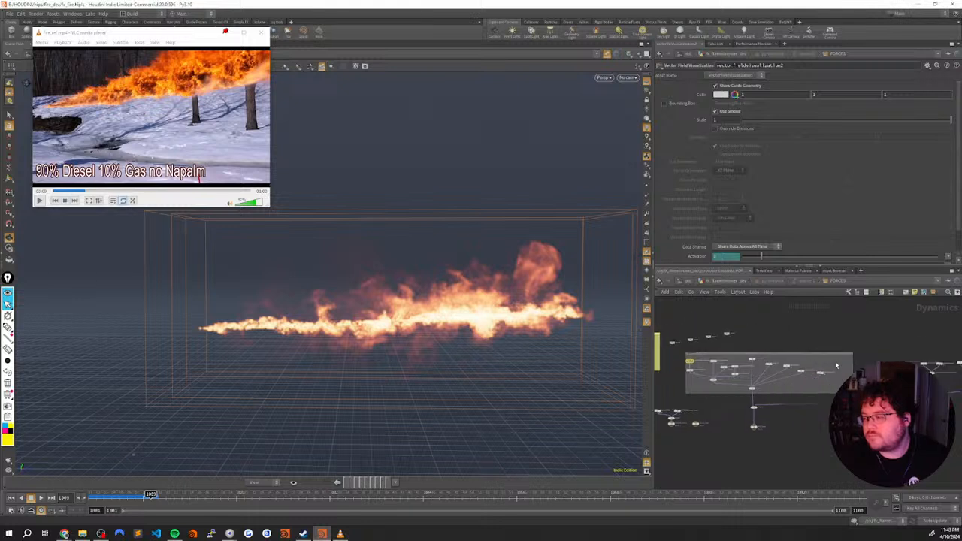
scroll(894, 356, "up", 5)
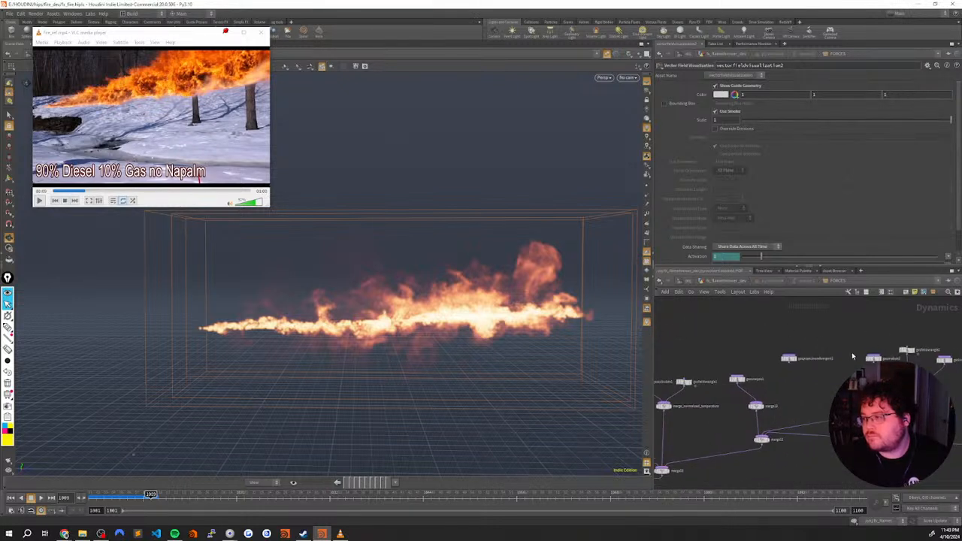
left_click(840, 354)
scroll(842, 352, "up", 2)
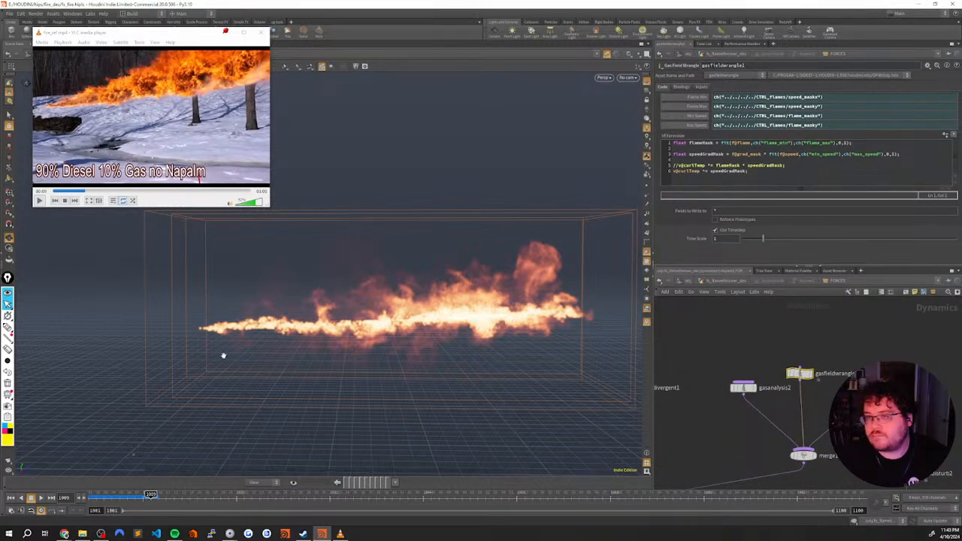
left_click(96, 494)
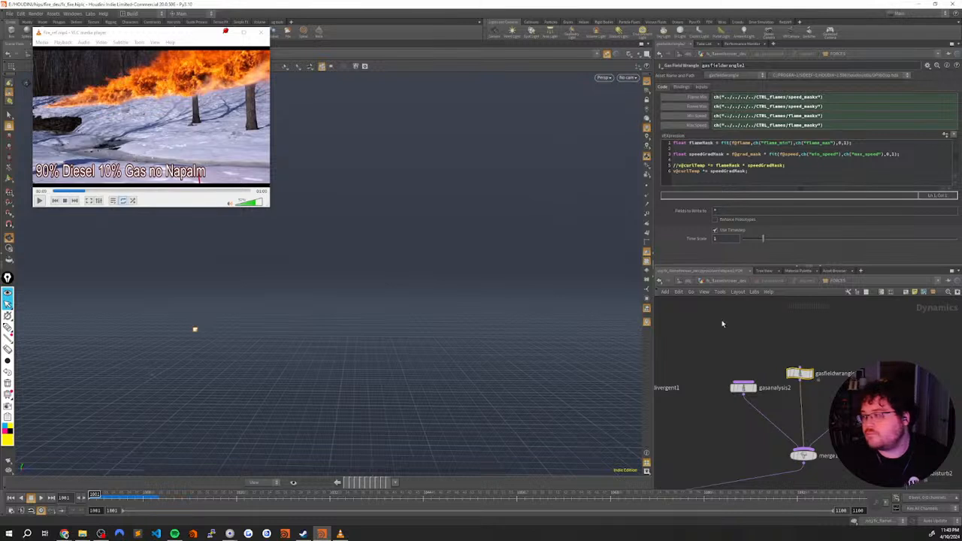
Return to the geometry network and check the Speed Mask and Flame Mask values on CTRL_flames
key("u")
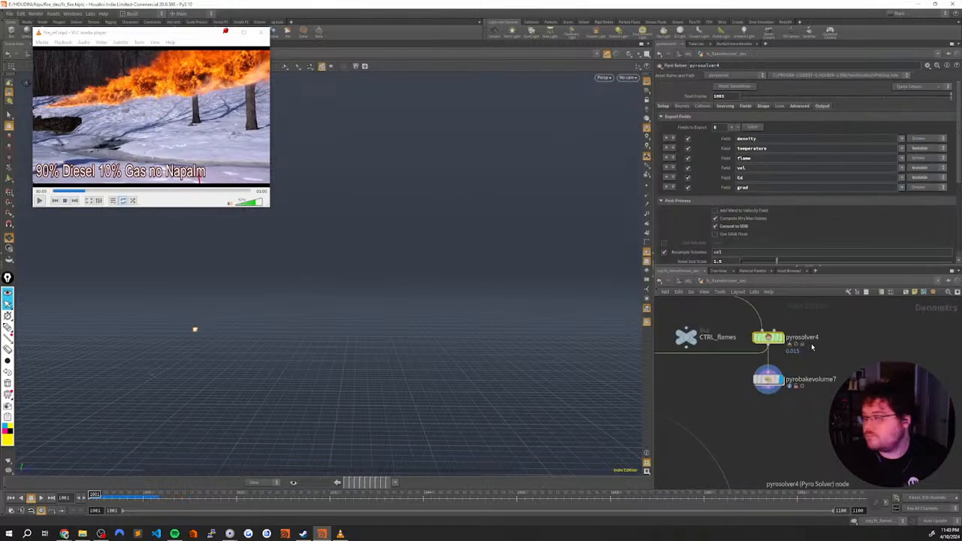
scroll(792, 409, "down", 3)
mouse_move(775, 424)
middle_mouse_down()
mouse_move(860, 393)
mouse_move(782, 422)
middle_mouse_up()
left_click(773, 395)
scroll(864, 338, "up", 5)
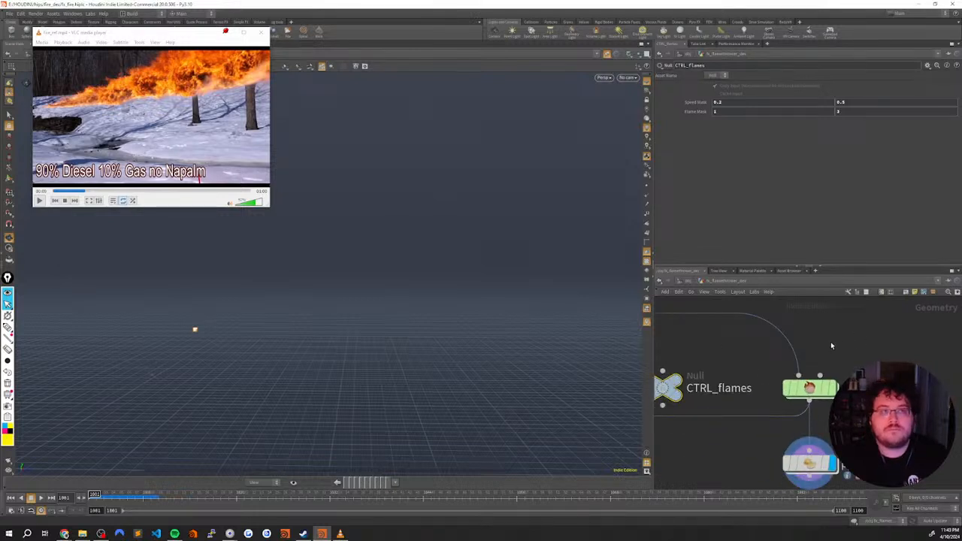
scroll(834, 339, "down", 3)
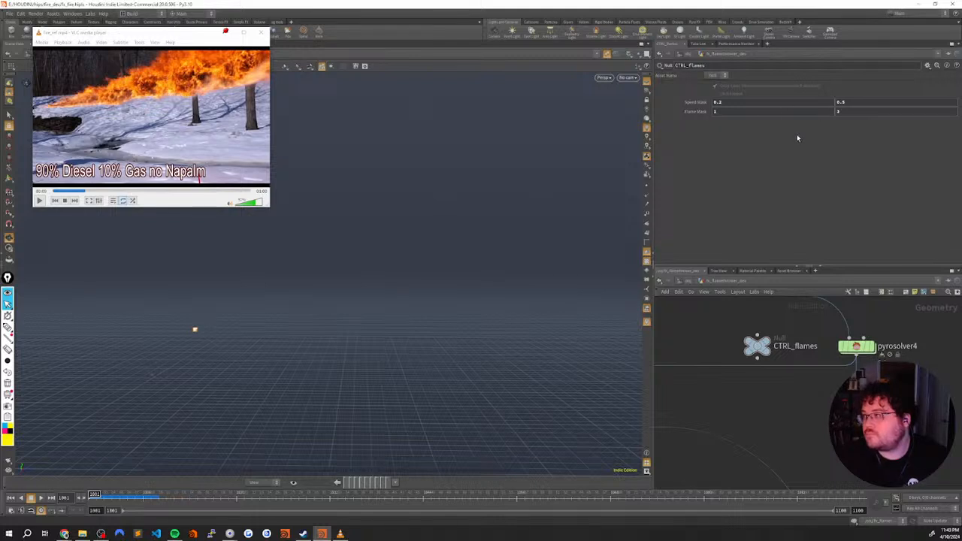
Show the evaluated values of Flame Min, Flame Max, Min Speed and Max Speed on pyrosolver4's gas field wrangle
left_click(857, 345)
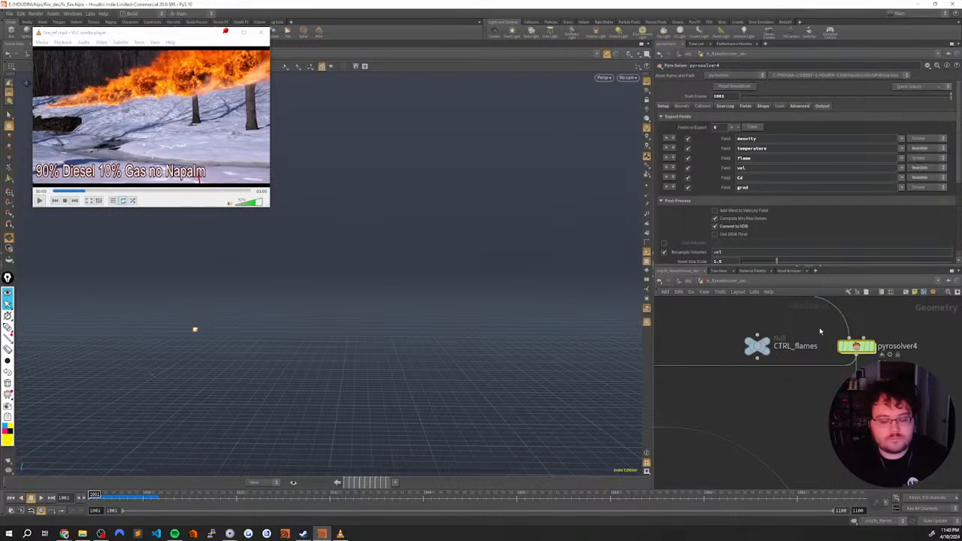
key("i")
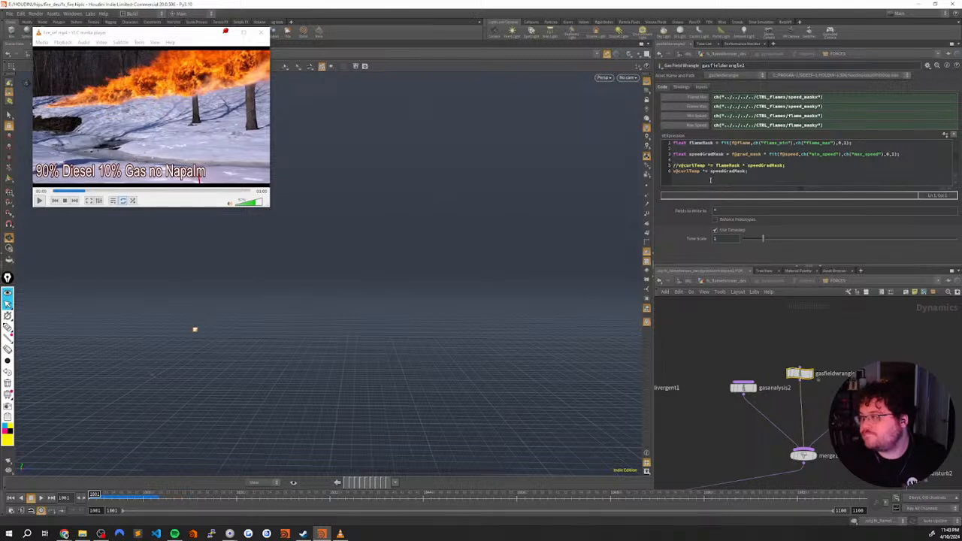
left_click(693, 97)
left_click(693, 106)
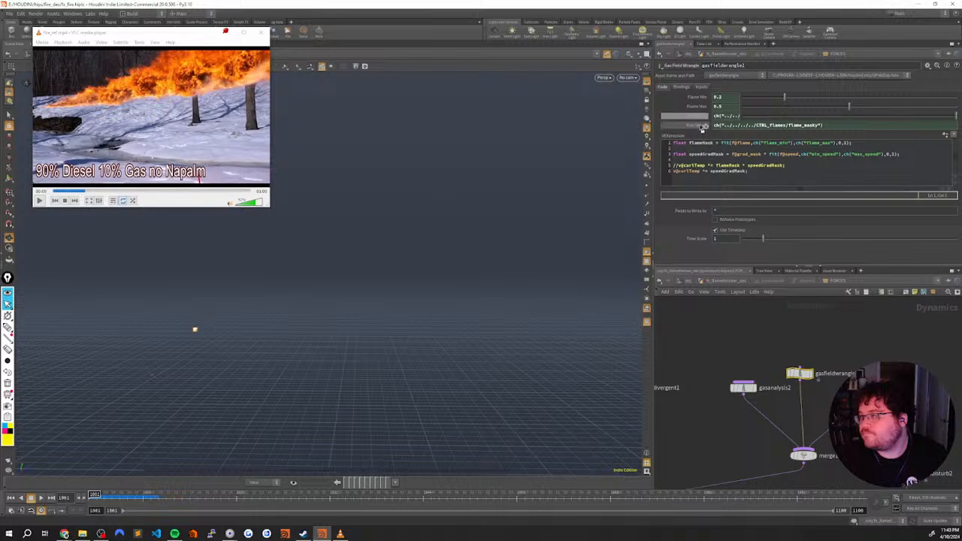
left_click(693, 115)
left_click(693, 124)
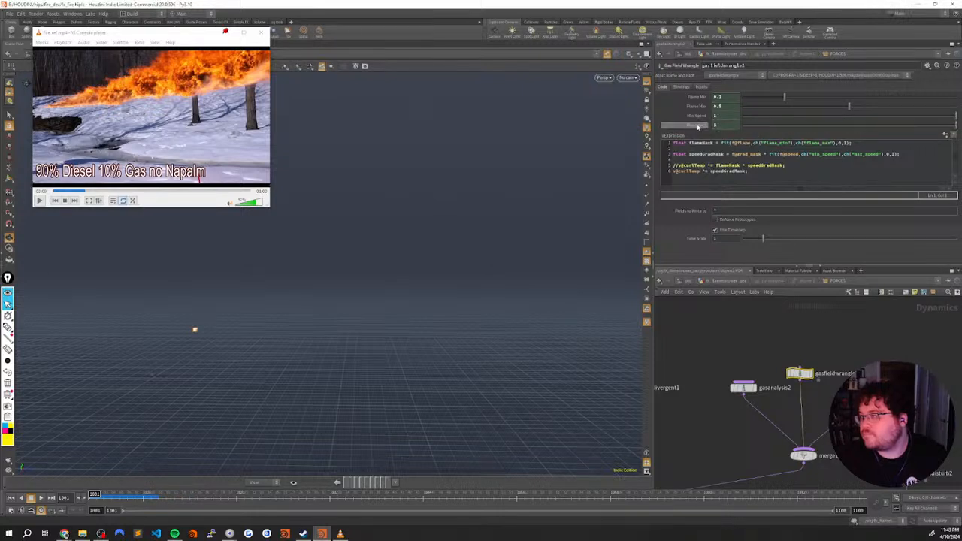
Set the Speed Mask on CTRL_flames to 1 and 3
key("u")
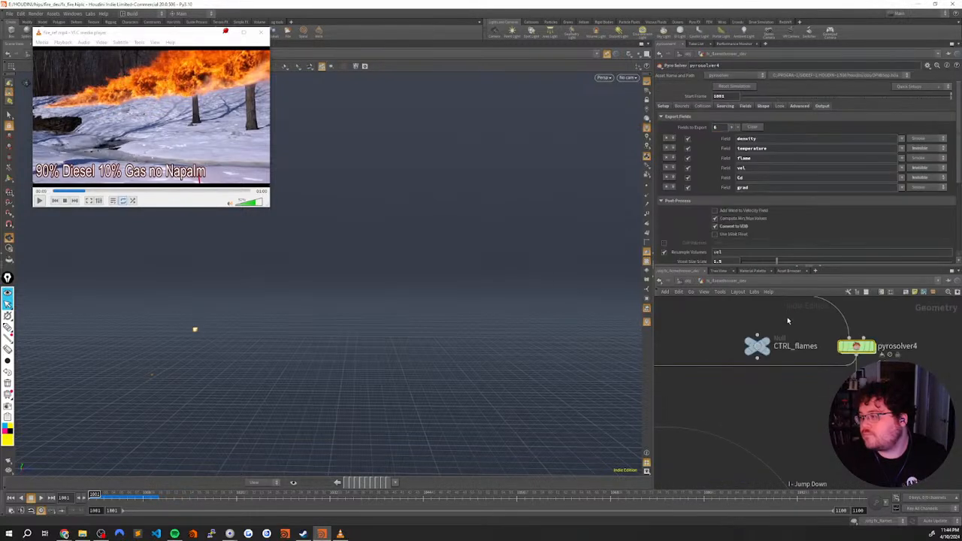
left_click(756, 346)
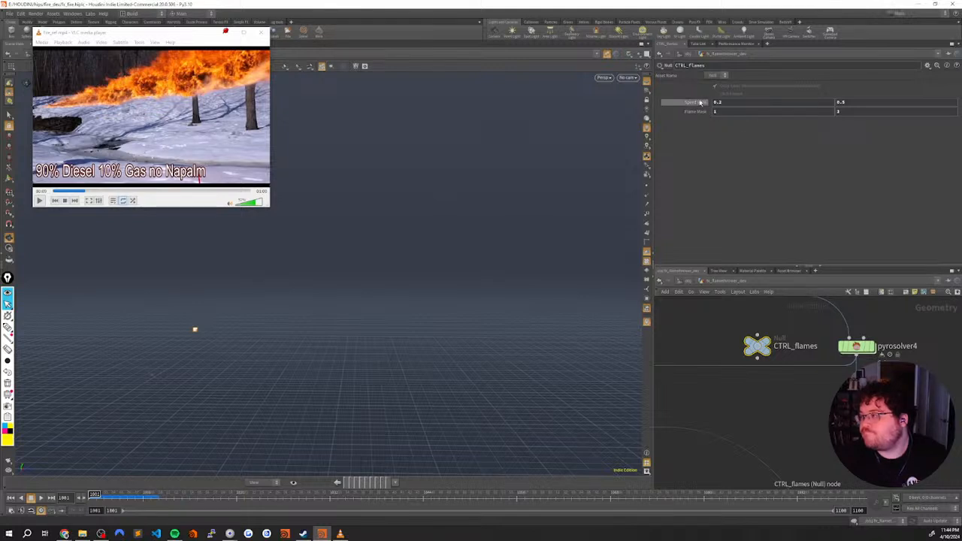
left_click(728, 105)
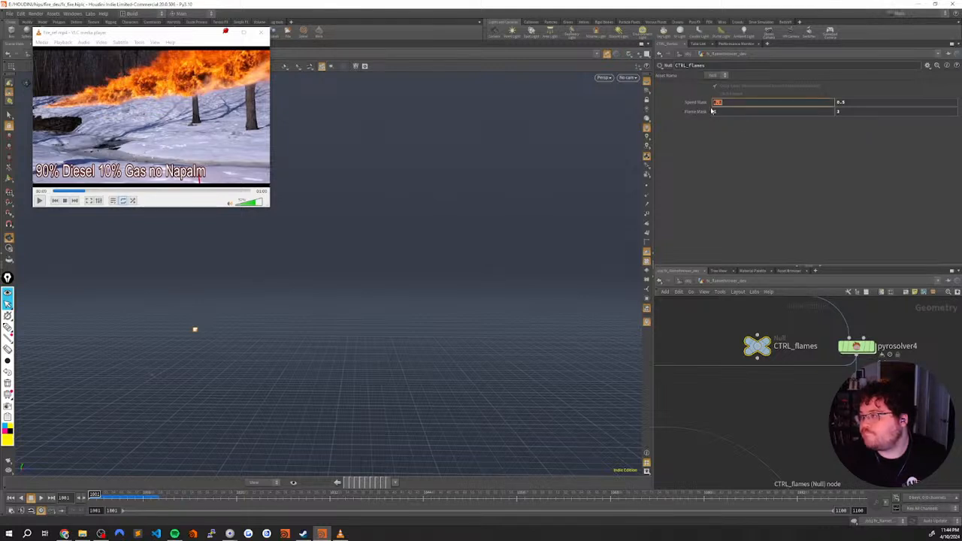
type("1")
key("Return")
left_click(840, 102)
type("1")
key("Return")
Set the Flame Mask on CTRL_flames to .2 and .5
left_click(854, 113)
type(".5")
key("Return")
left_click(716, 111)
type(".2")
key("Return")
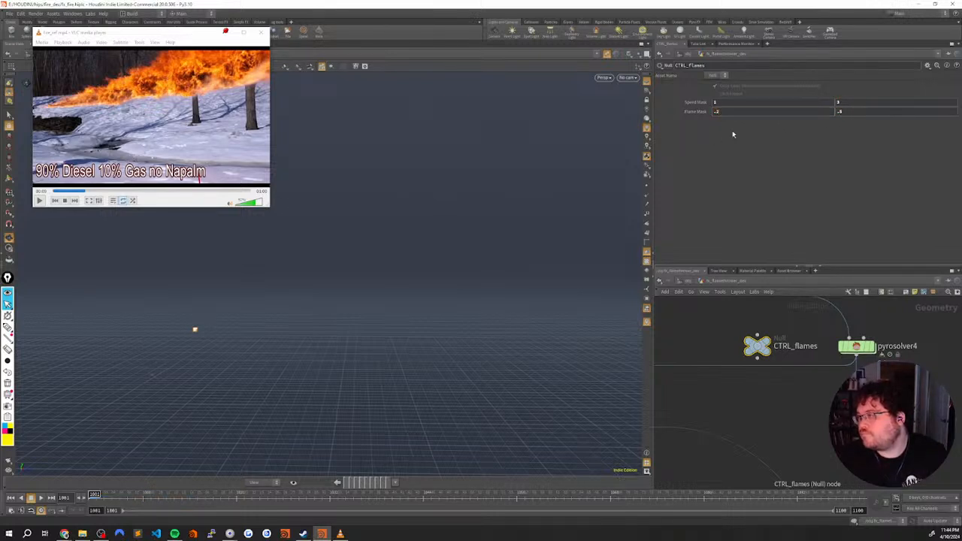
Open pyrosolver4's gas field wrangle and show the expressions behind Flame Min, Flame Max, Min Speed and Max Speed
left_click(856, 346)
key("i")
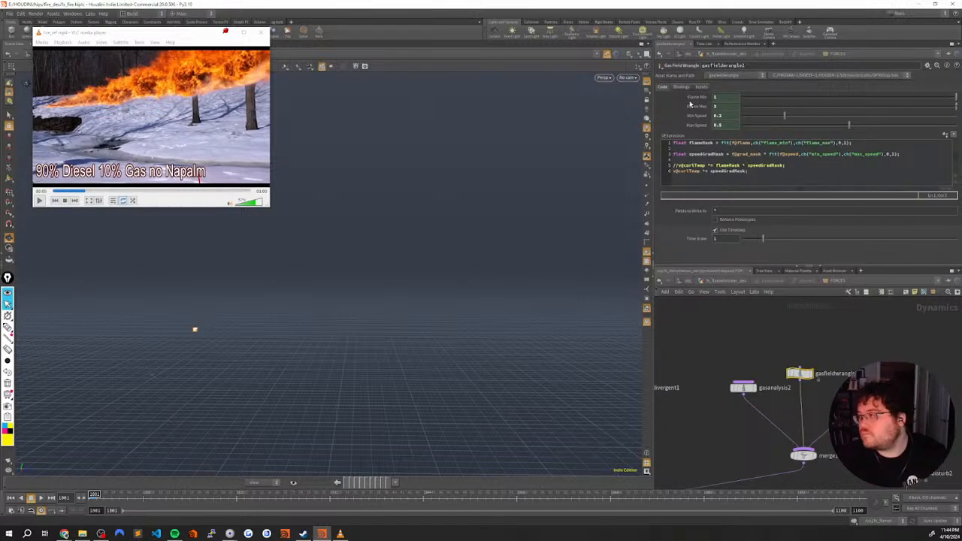
left_click(696, 97)
left_click(693, 106)
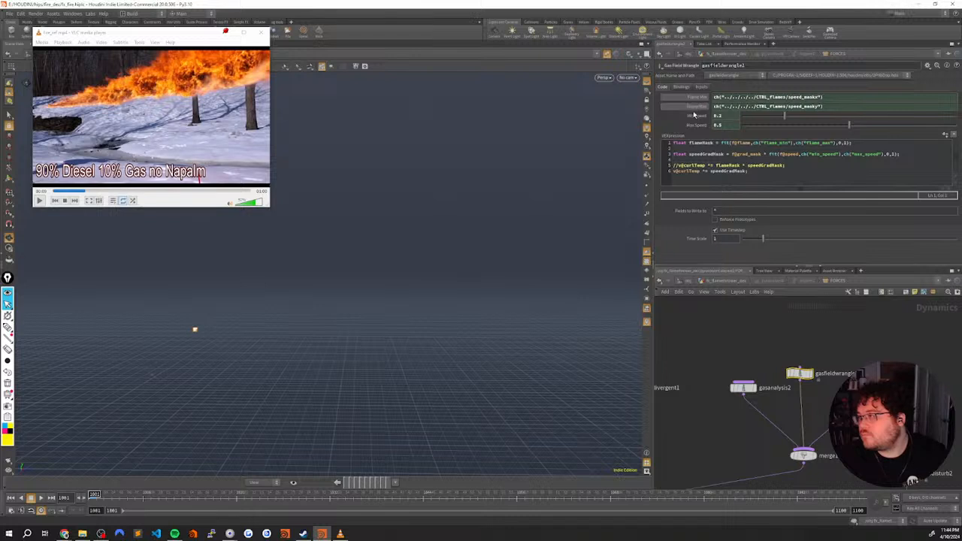
left_click(694, 116)
left_click(696, 125)
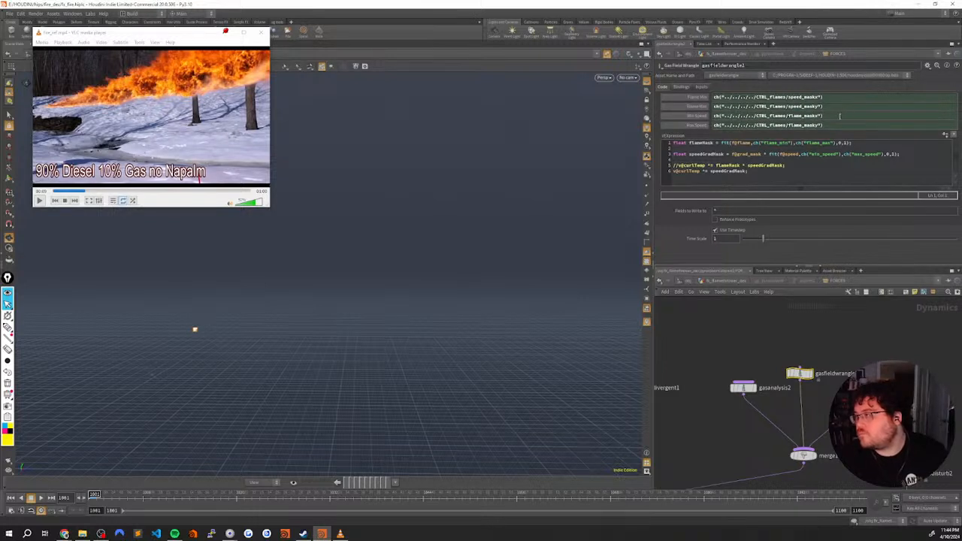
Copy the flame_maskx and flame_masky references from Min Speed and Max Speed into Flame Min and Flame Max
left_click_drag(899, 116, 698, 126)
key("ctrl+c")
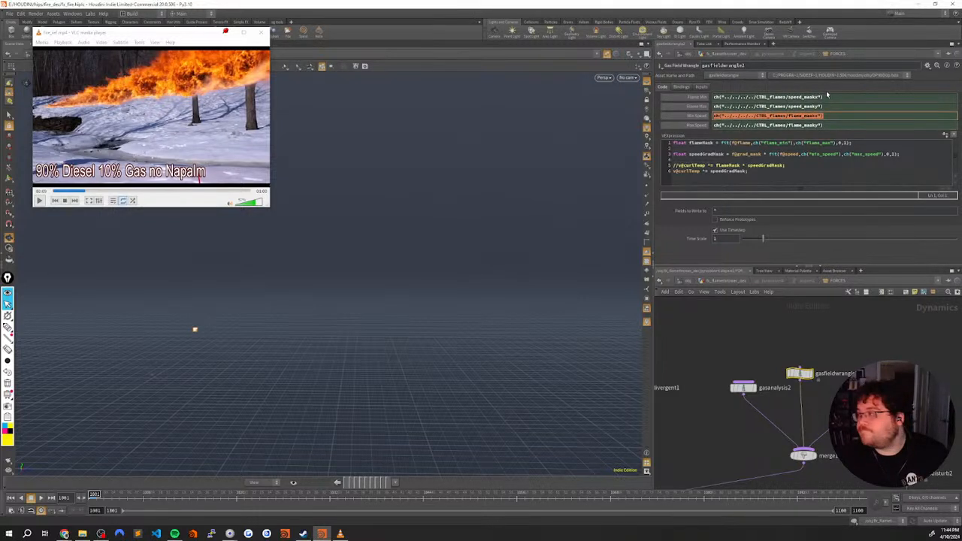
left_click(829, 96)
key("ctrl+v")
left_click_drag(832, 126, 710, 127)
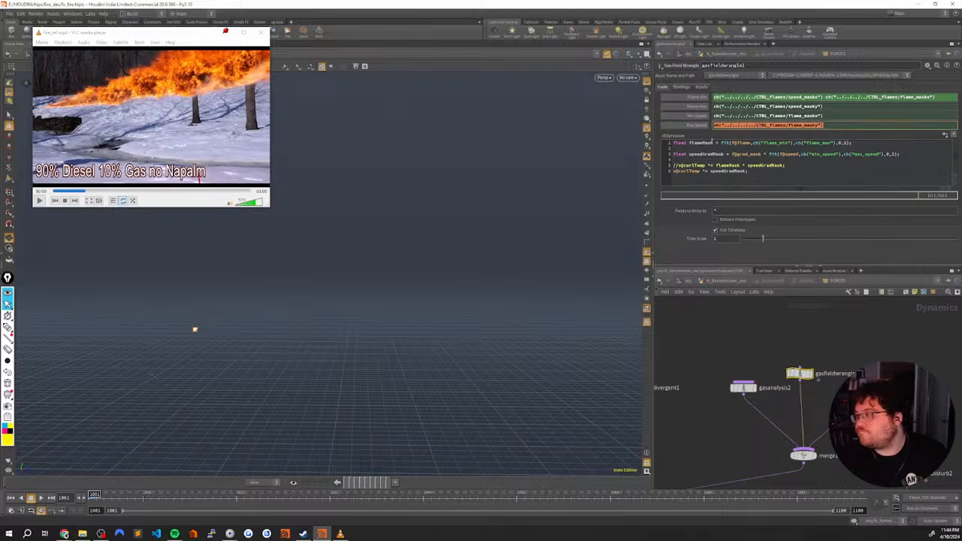
left_click(832, 107)
type("ch(\"../../../../CTRL_flames/flame_mask\")")
Replace the Min Speed and Max Speed expressions with references to speed_maskx and speed_masky on CTRL_flames
left_click_drag(824, 98, 711, 100)
key("ctrl+c")
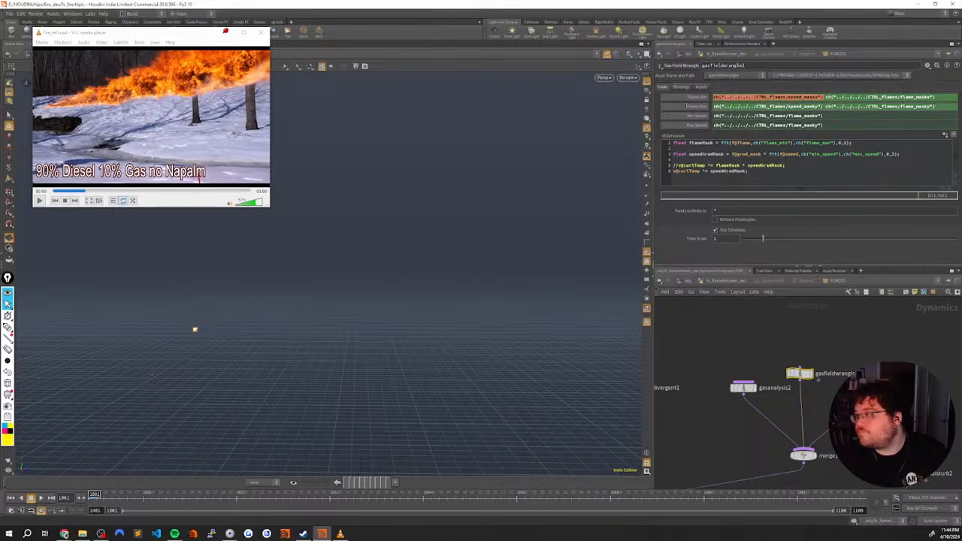
left_click_drag(824, 118, 712, 116)
key("ctrl+v")
left_click_drag(825, 107, 712, 107)
left_click_drag(824, 124, 712, 125)
type("ch(\"../../../../CTRL_flames/speed_masky\")")
Delete the leftover speed_mask references from Flame Max and Flame Min, leaving only their flame_mask expressions
left_click_drag(825, 107, 711, 106)
key("BackSpace")
left_click_drag(825, 97, 712, 97)
left_click(822, 97)
key("BackSpace")
Play the simulation with the corrected mask references, scrub through the simulated frames, and return to frame 1001
middle_click_drag(760, 315, 757, 307)
middle_click_drag(850, 316, 858, 311)
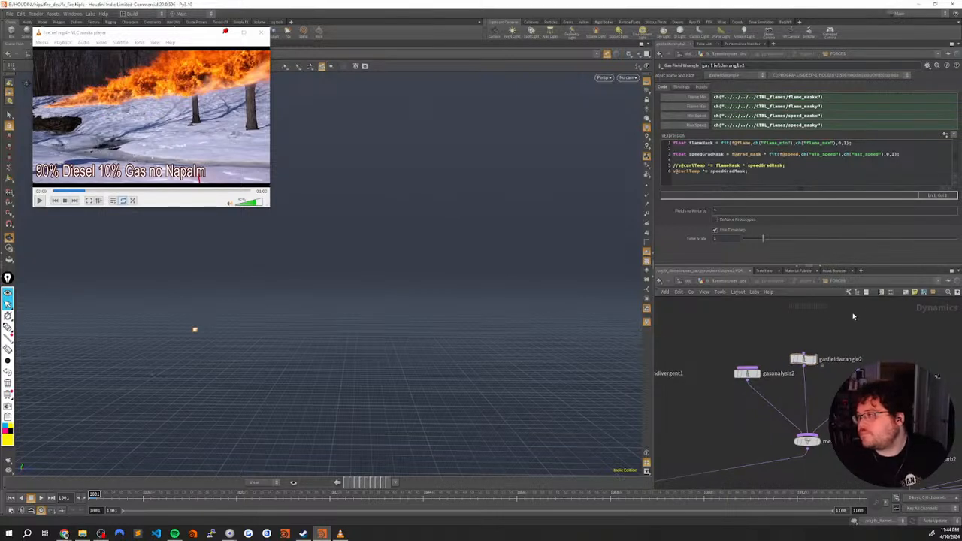
key("Up")
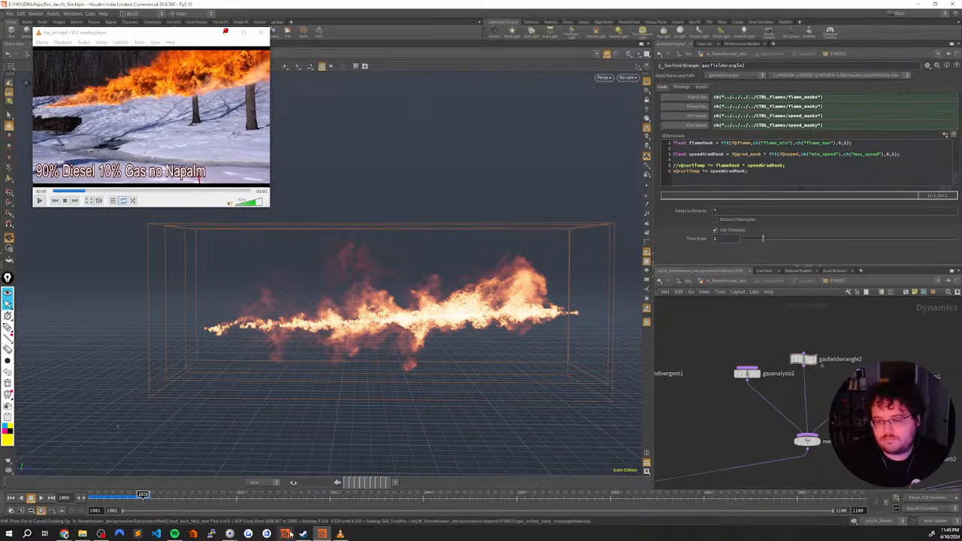
right_click(321, 532)
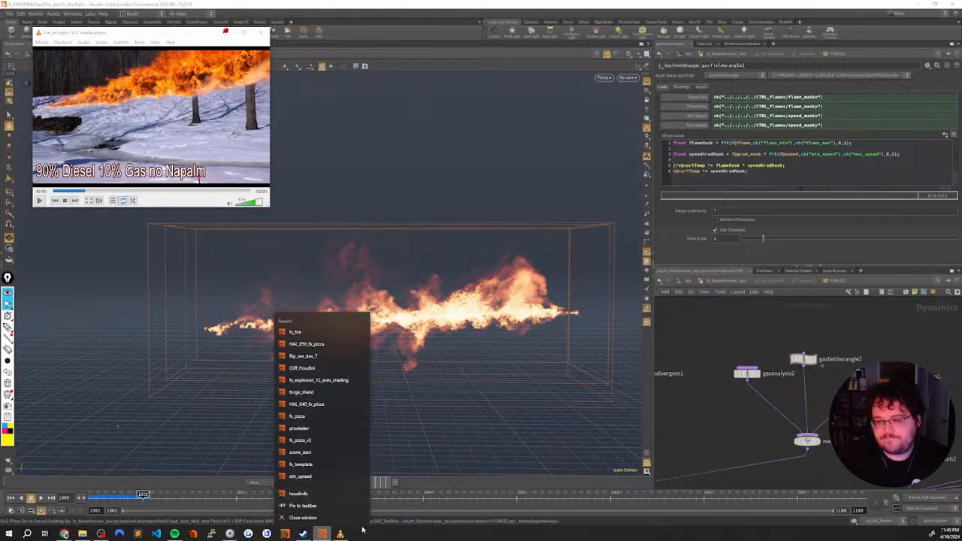
left_click(323, 382)
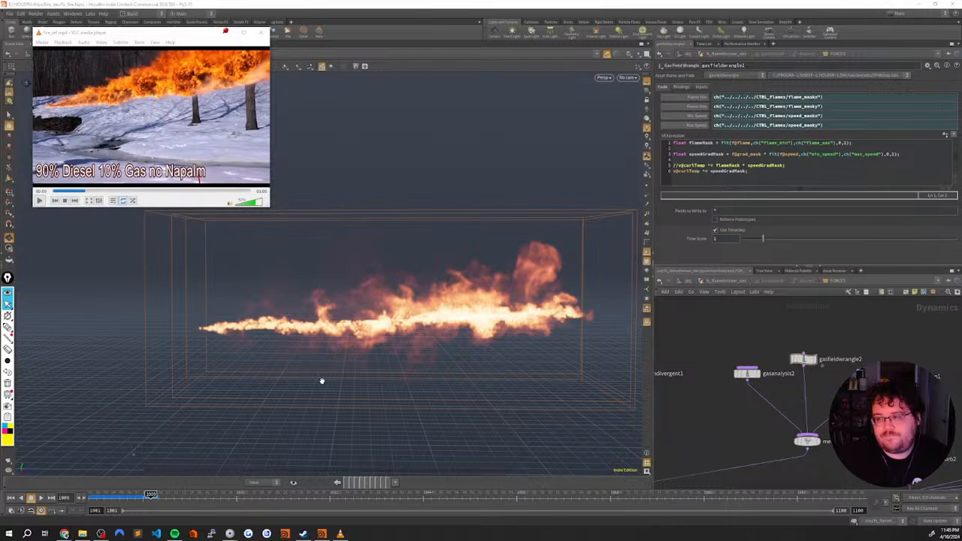
left_click_drag(361, 328, 338, 378)
left_click_drag(111, 493, 140, 493)
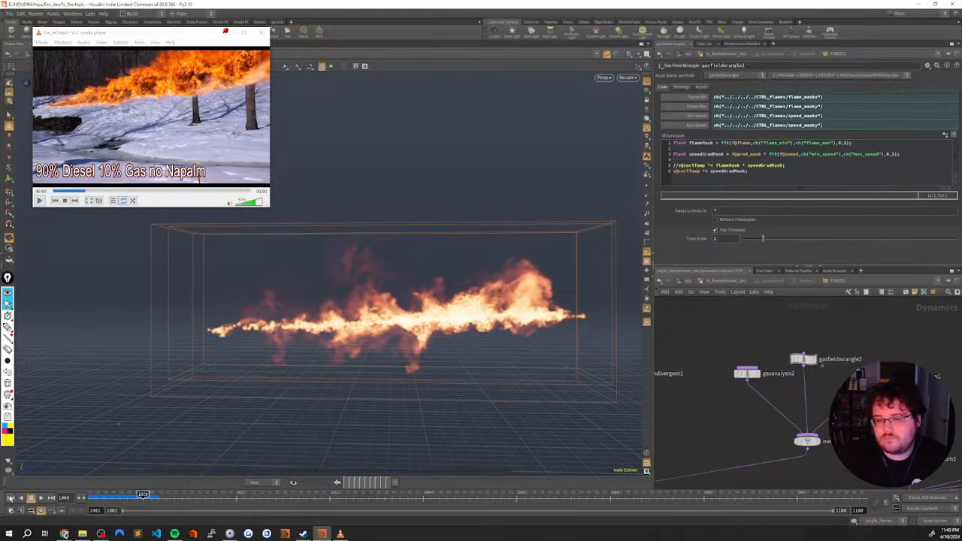
left_click(93, 493)
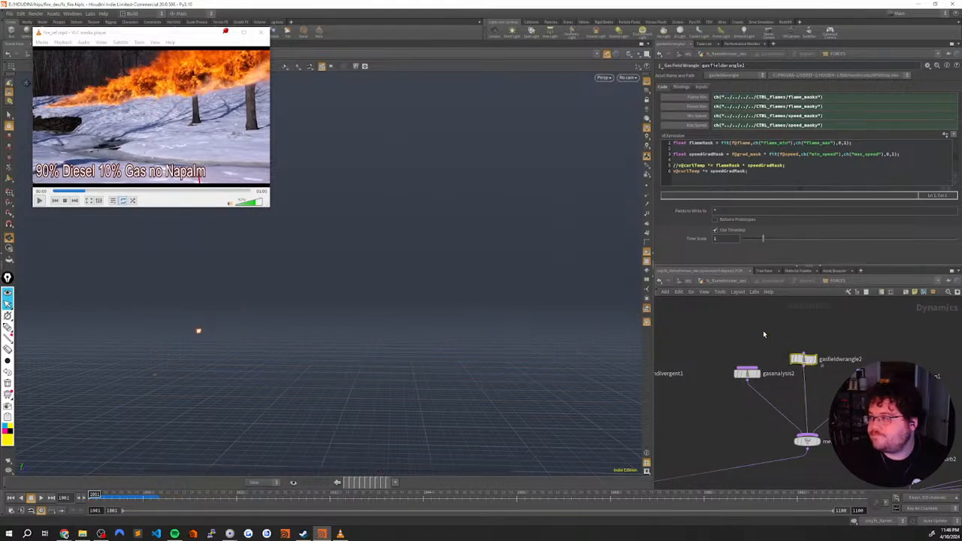
Set the second Speed Mask value on CTRL_flames to 7 and the Flame Mask values to .5 and .05
left_click(727, 281)
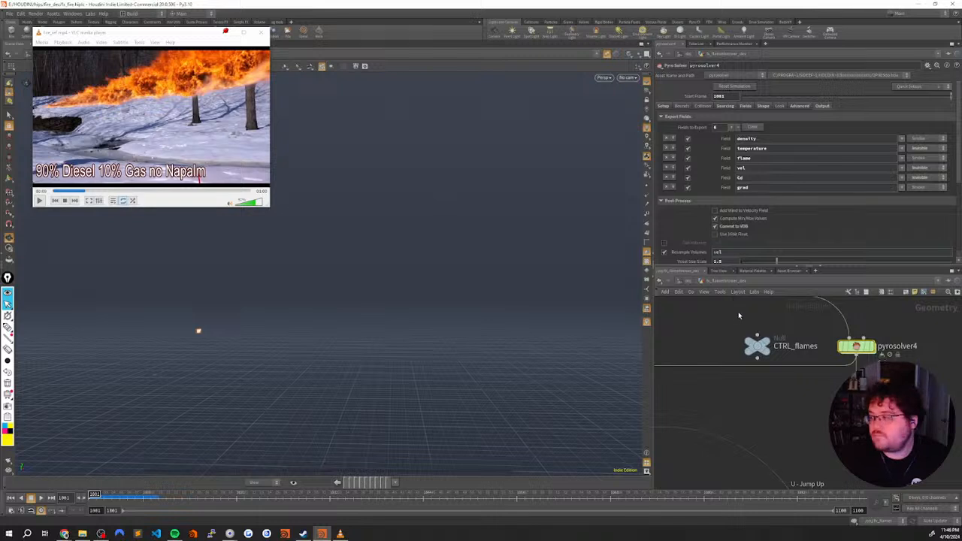
left_click(757, 346)
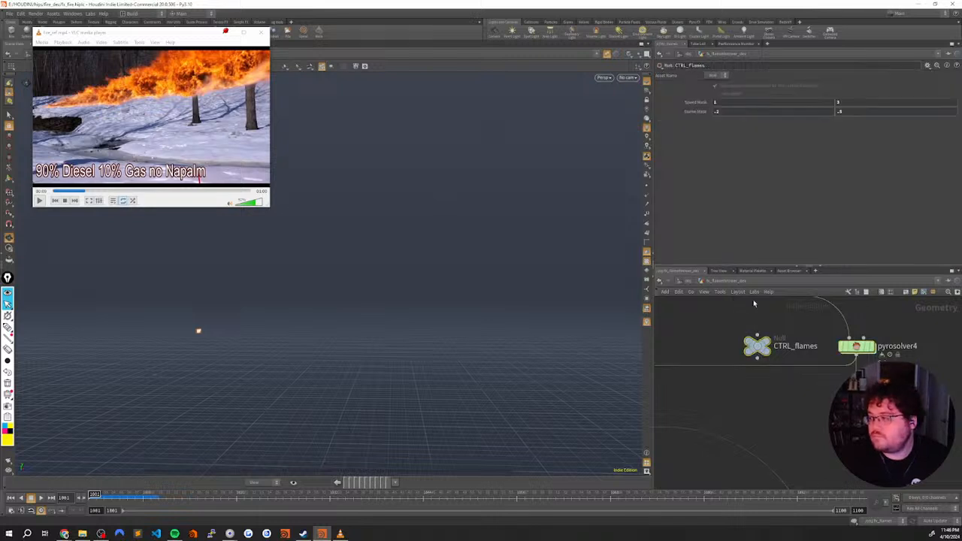
left_click(843, 102)
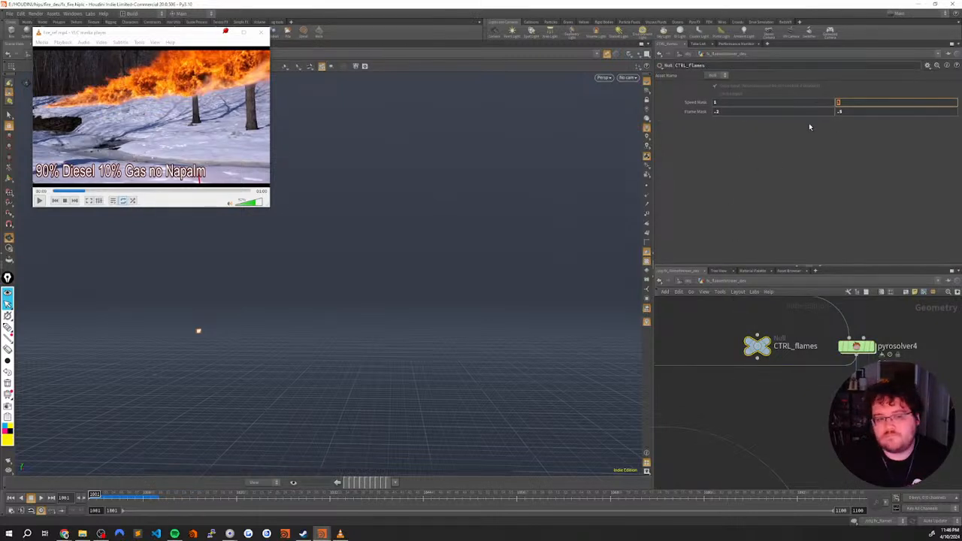
type("7")
key("Return")
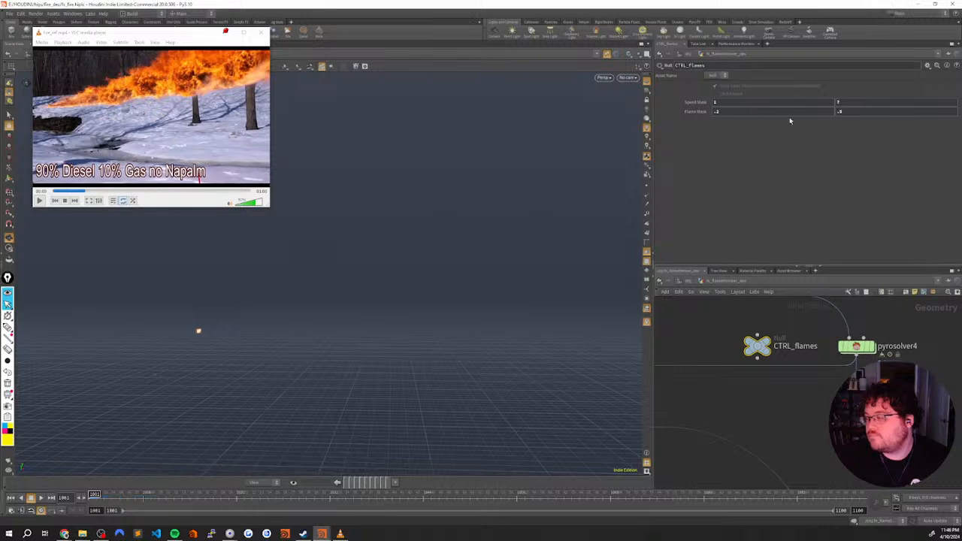
left_click_drag(836, 119, 829, 124)
type(".05")
key("shift+Tab")
type(".5")
key("Return")
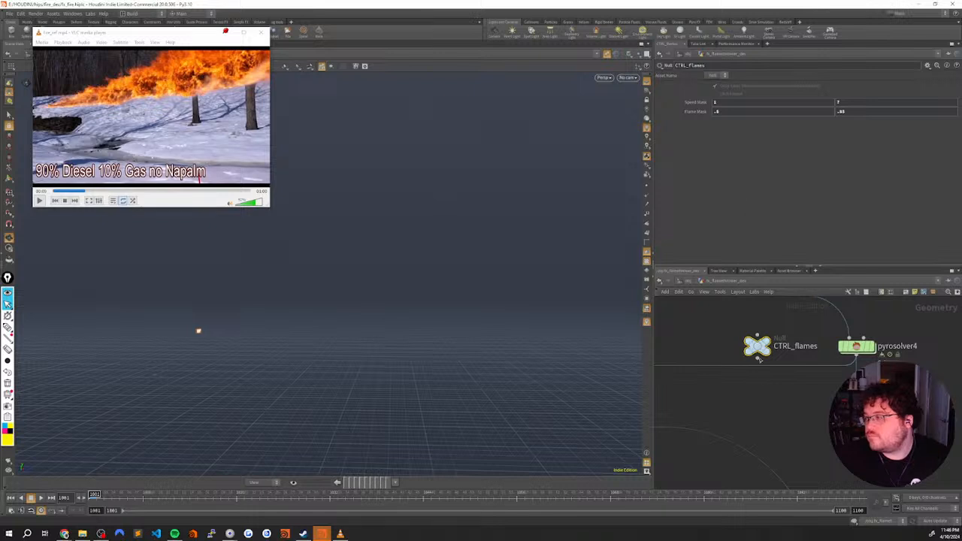
Play the simulation with the new mask values, close the Houdini start window, and rewind to frame 1001
left_click(759, 407)
key("Up")
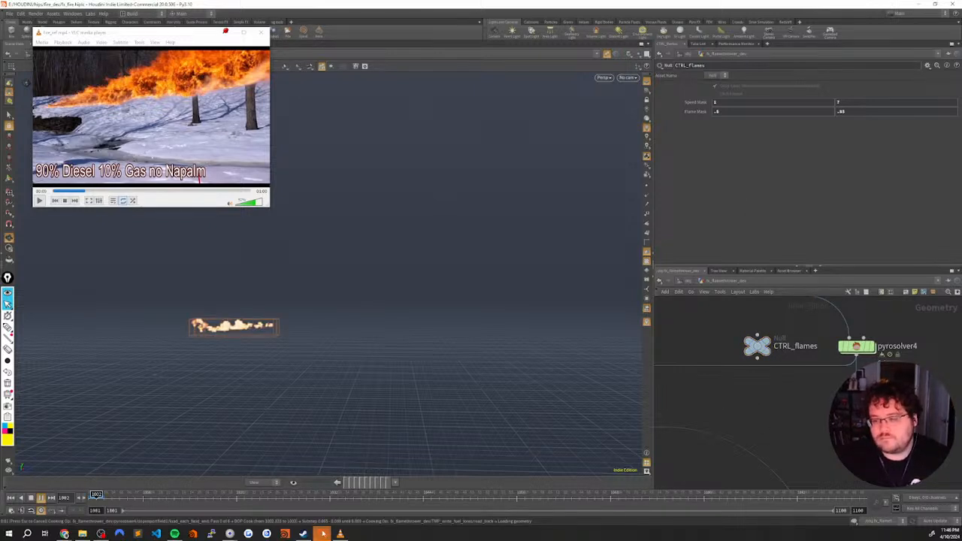
left_click(379, 505)
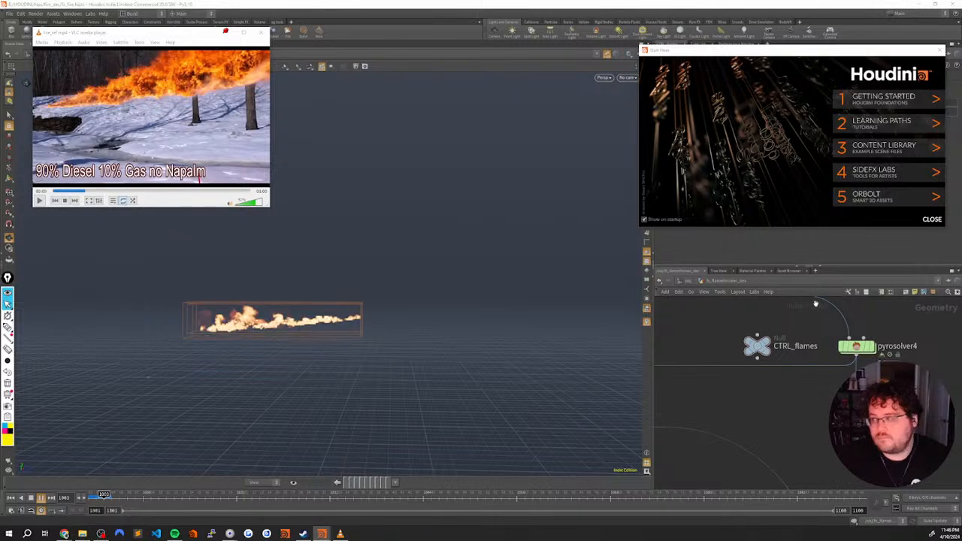
left_click(930, 219)
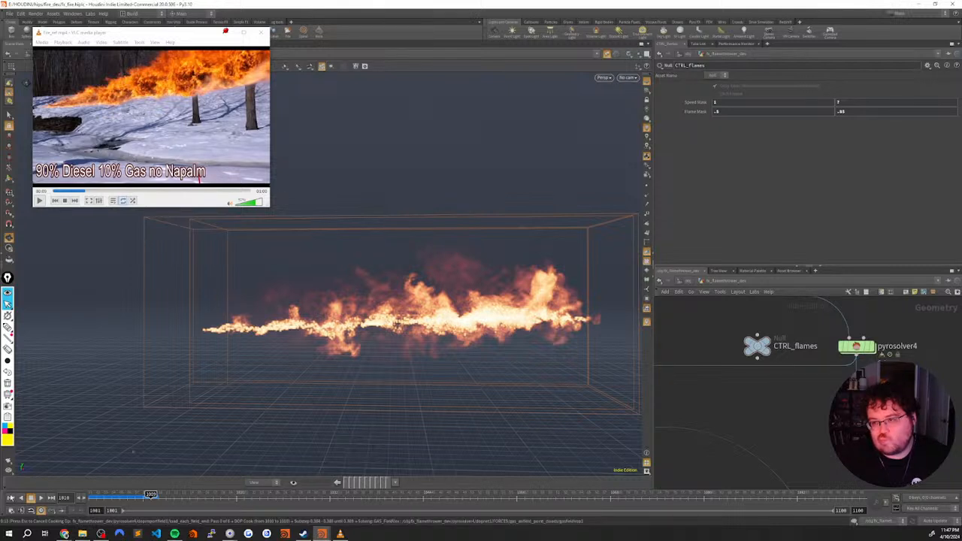
left_click(12, 497)
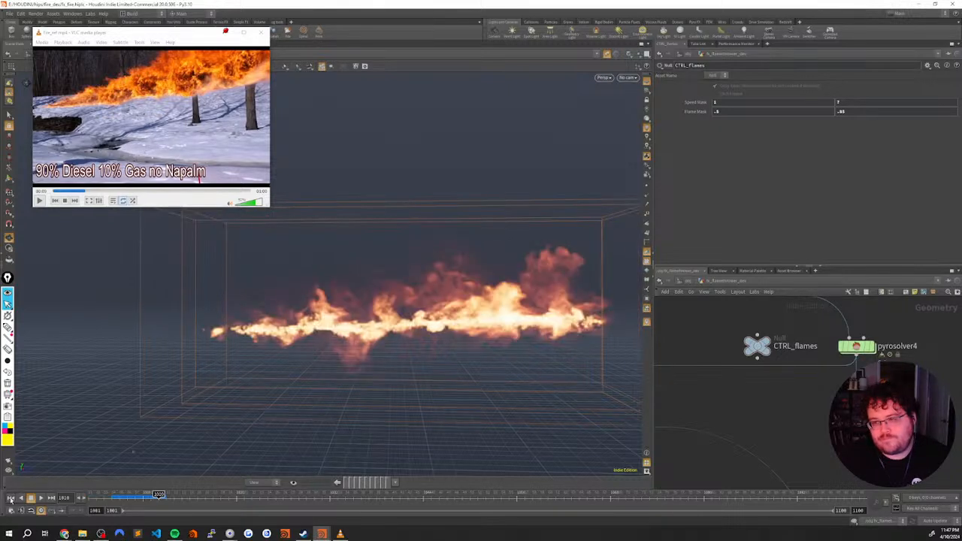
Check the curlTemp coefficient on the gas linear combination node inside pyrosolver4's forces and return to the geometry network
scroll(711, 416, "down", 3)
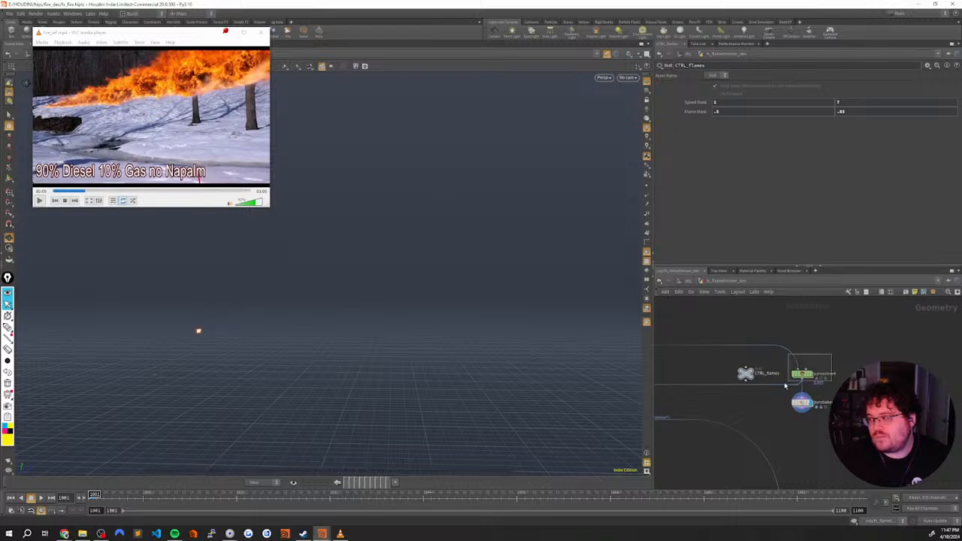
left_click(801, 374)
key("i")
middle_click_drag(904, 339, 858, 346)
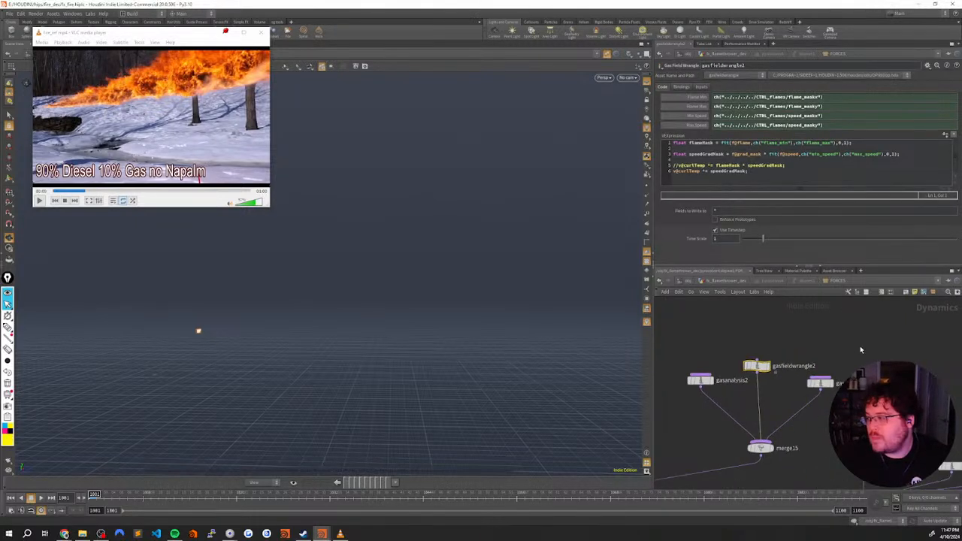
left_click(820, 384)
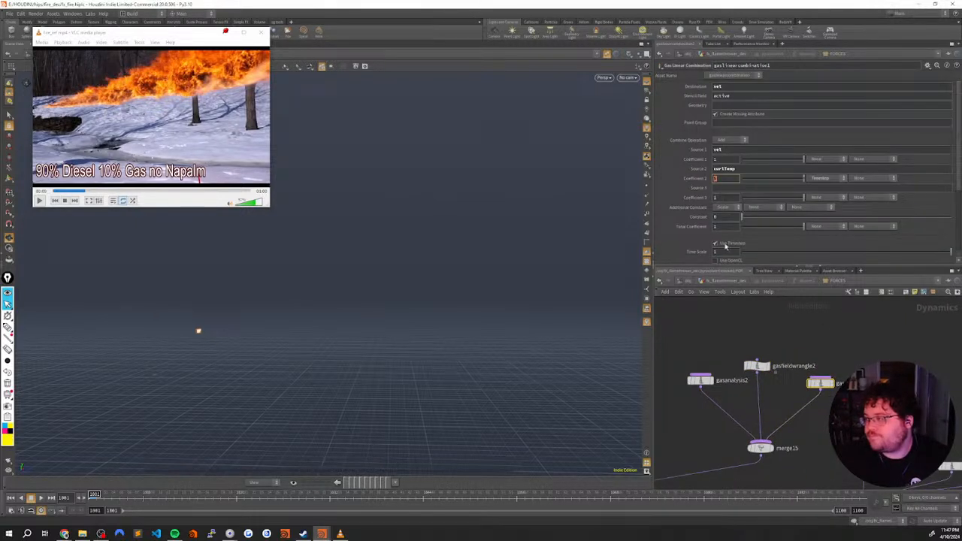
key("u")
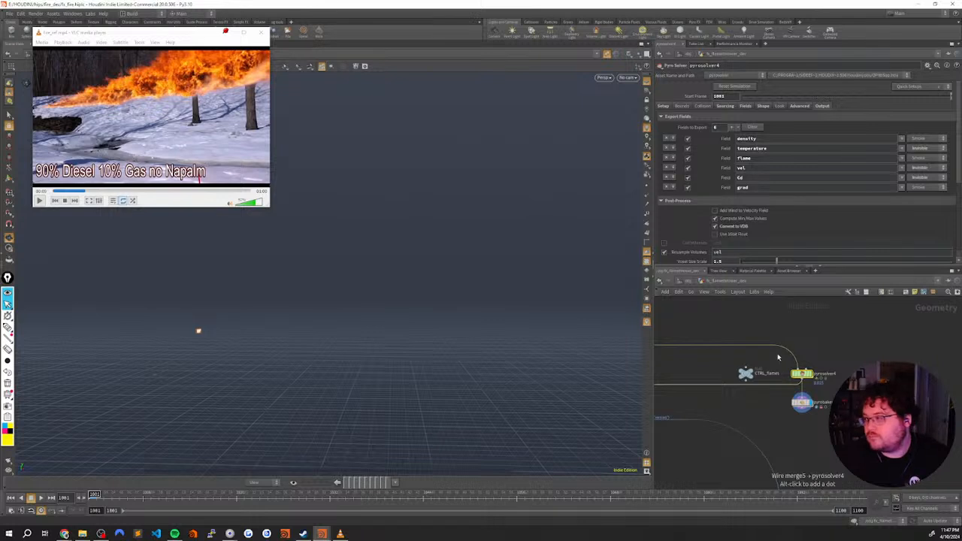
Add a float parameter named force_mult to the CTRL_flames parameter interface
left_click(745, 372)
left_click(927, 65)
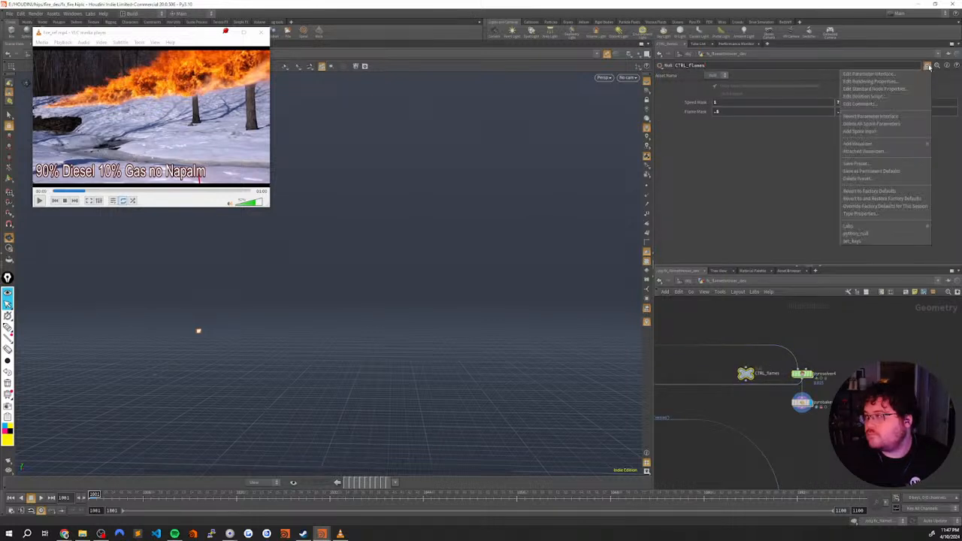
left_click(913, 73)
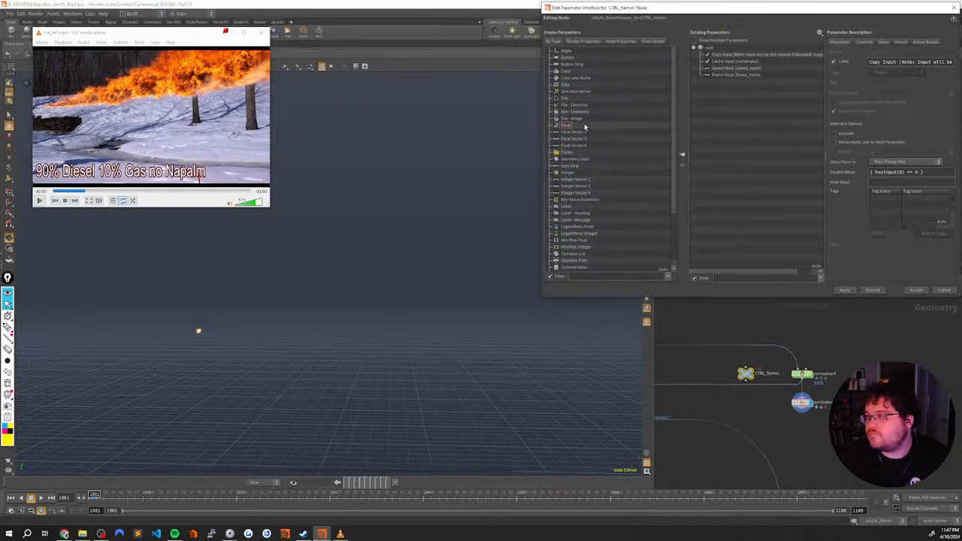
left_click(680, 156)
double_click(915, 54)
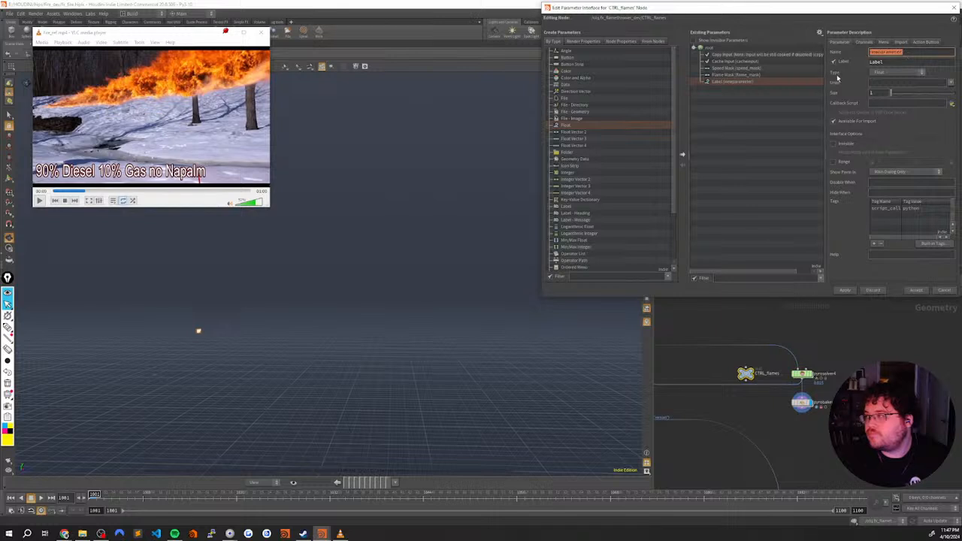
type("Force")
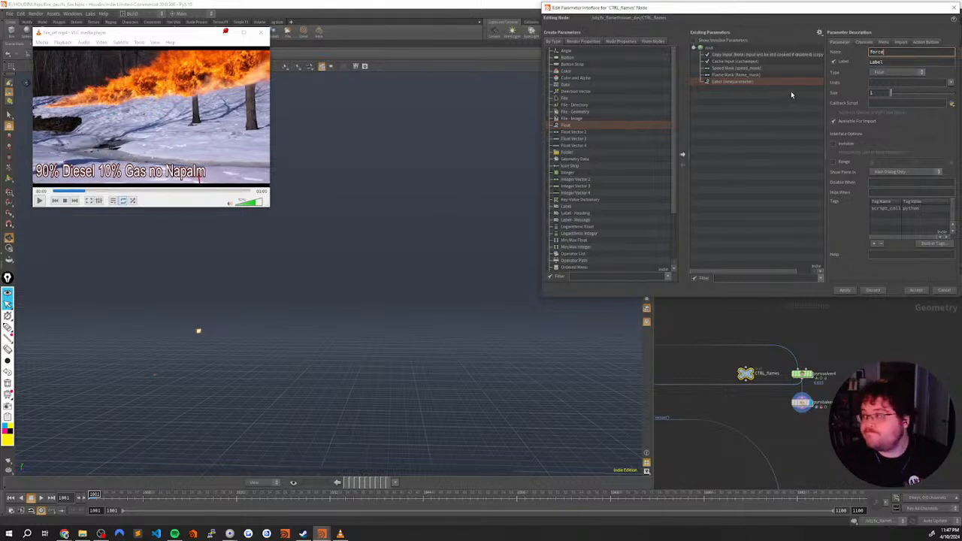
type("_m")
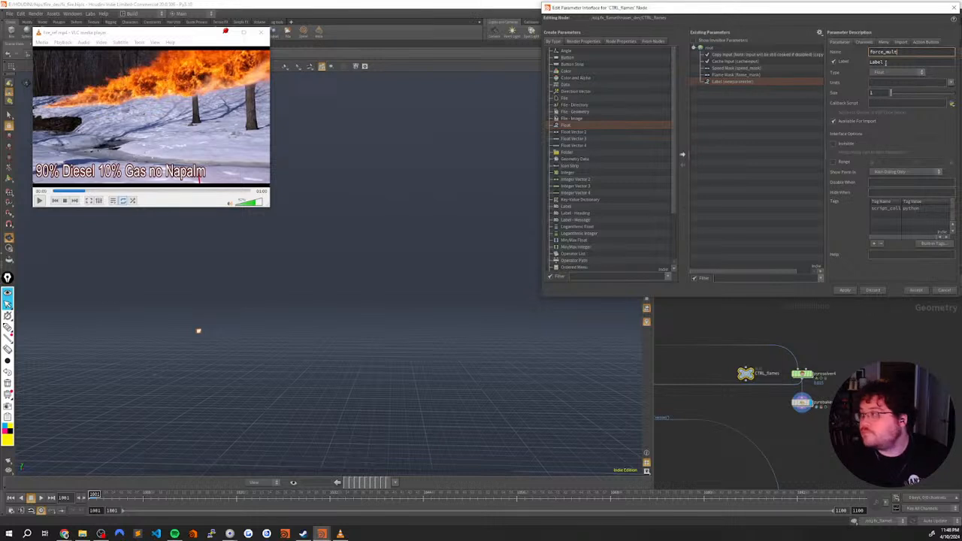
type("ult")
Label the force_mult parameter Strength and accept the parameter interface changes
key("Tab")
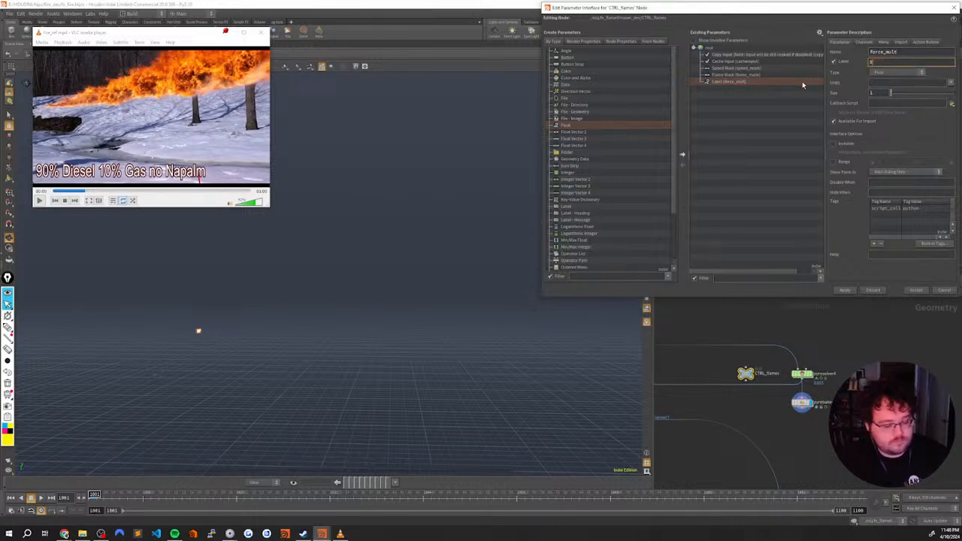
type("Strength")
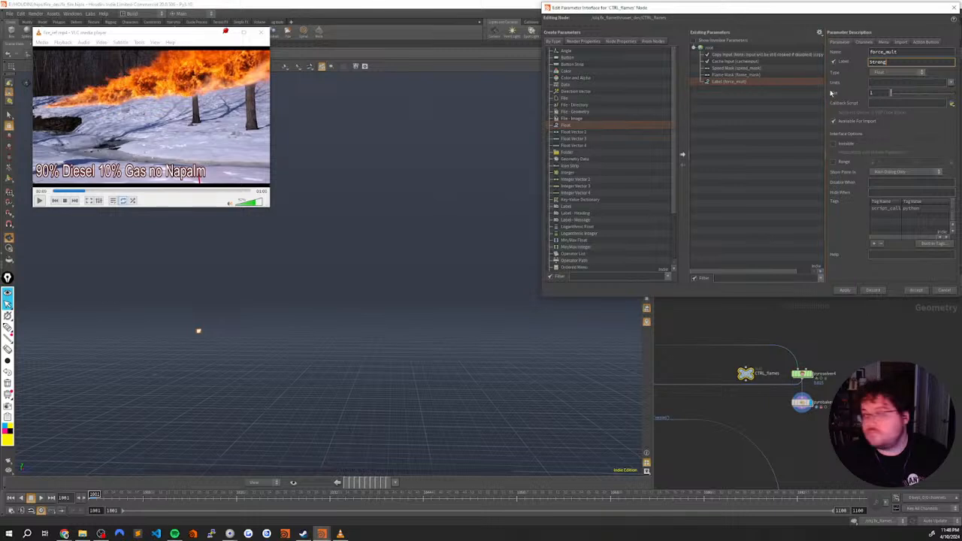
type("th")
left_click(847, 291)
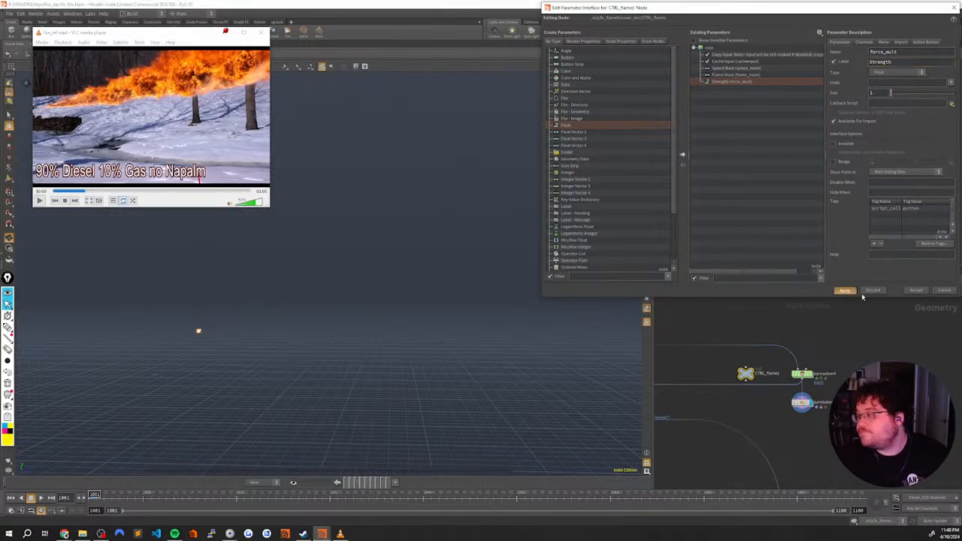
left_click(917, 291)
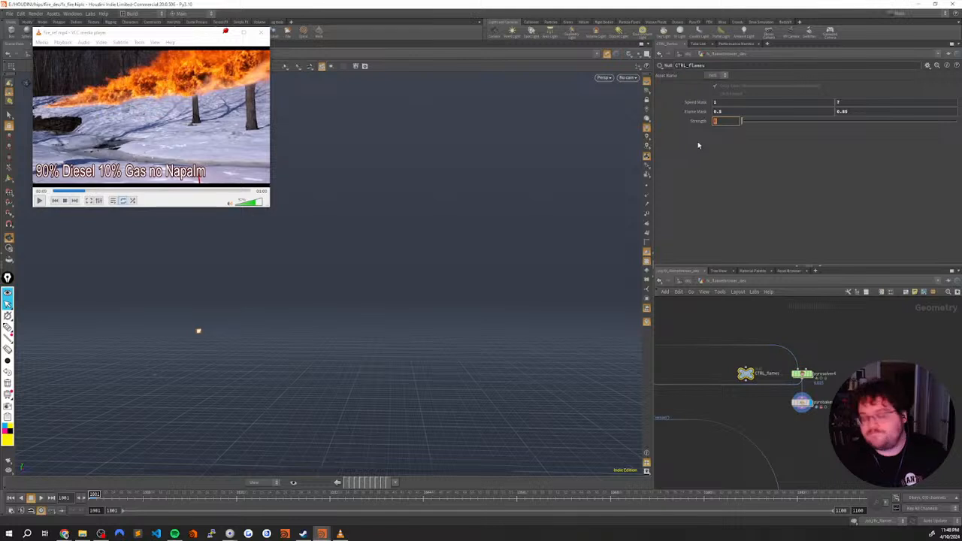
Reference the CTRL_flames Strength parameter in Coefficient 2, the curlTemp multiplier, of the gas linear combination node inside pyrosolver4's forces
right_click(693, 122)
left_click(744, 179)
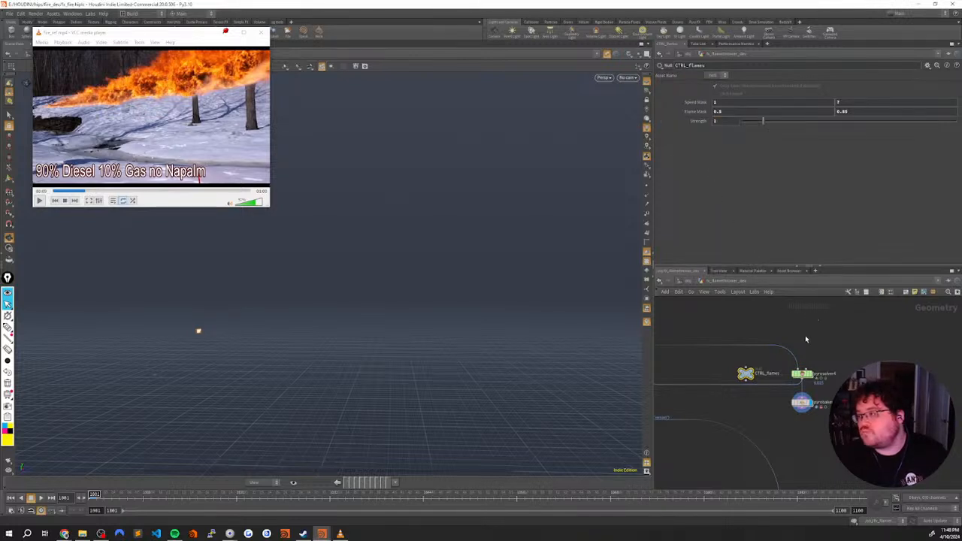
left_click(802, 373)
key("i")
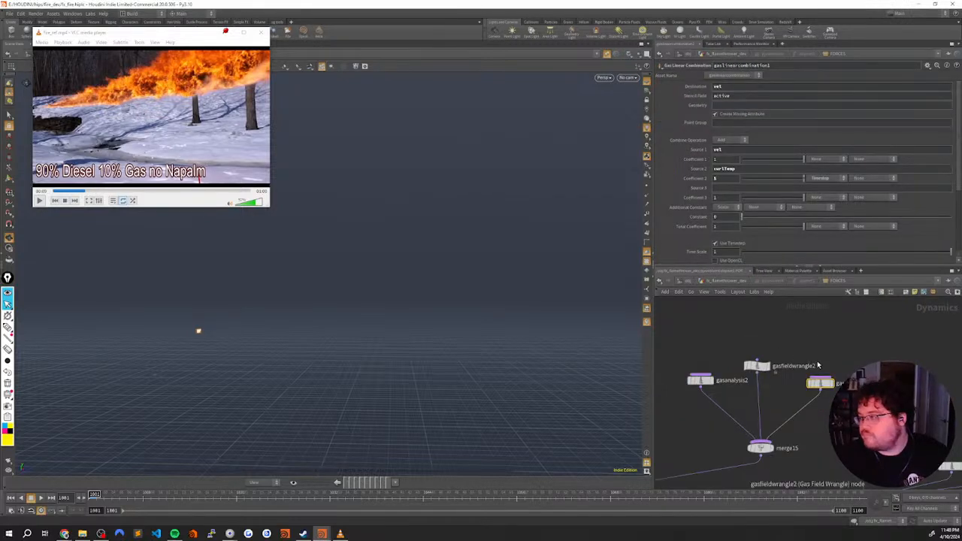
right_click(695, 178)
left_click(737, 291)
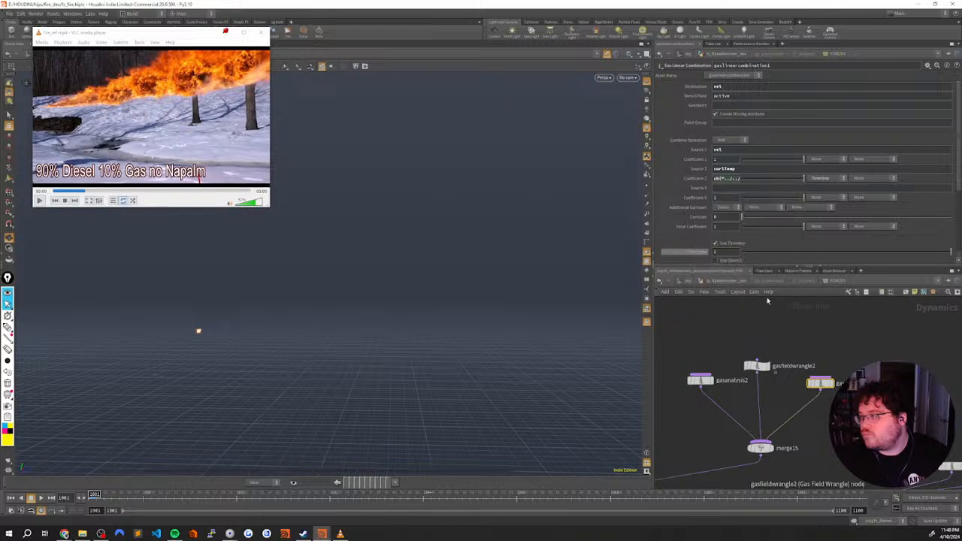
Return to the geometry network, play the simulation with the linked strength, and rewind to frame 1001
scroll(866, 369, "down", 3)
middle_click_drag(905, 400, 828, 362)
middle_click_drag(894, 373, 865, 369)
left_click_drag(865, 368, 759, 431)
key("u")
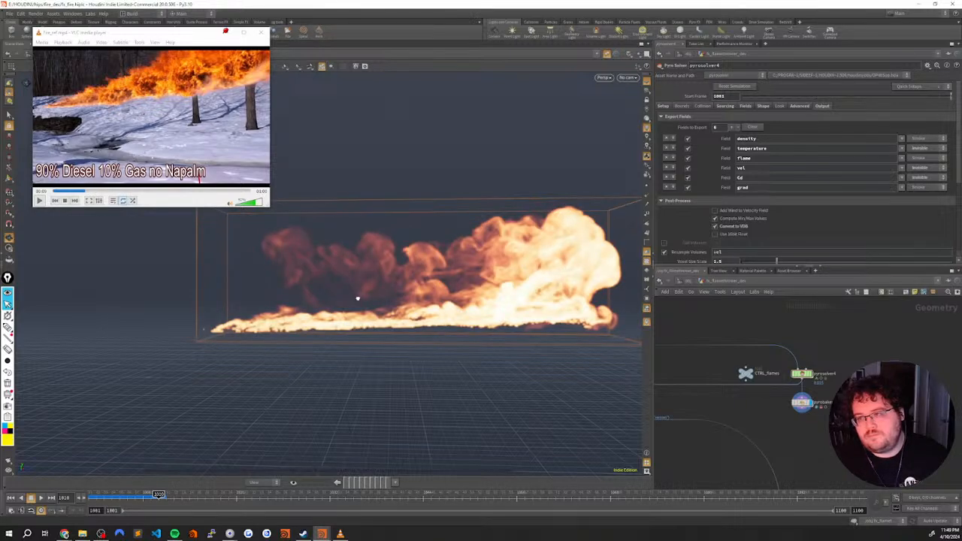
left_click_drag(357, 296, 333, 269, "alt")
left_click(94, 503)
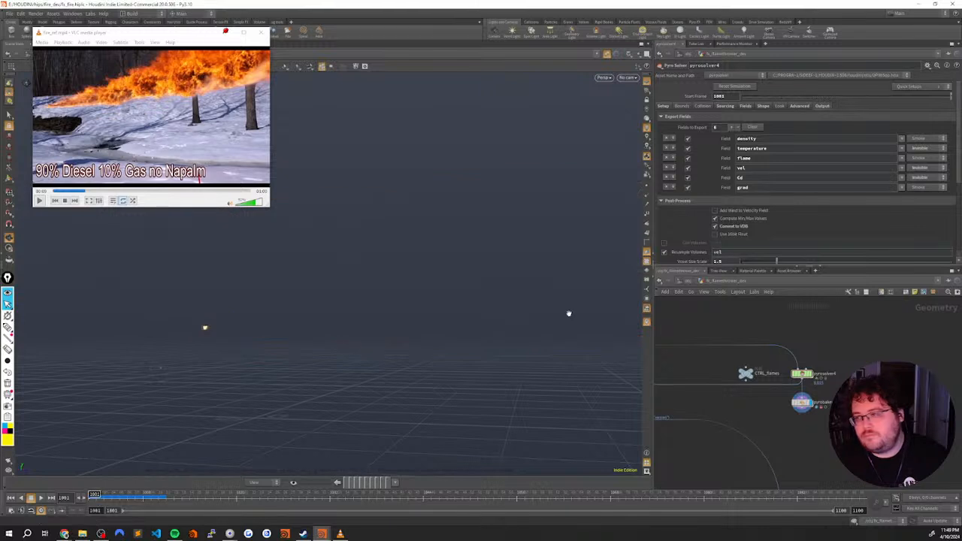
Go back into pyrosolver4's FORCES network and paste the gas_divergence1 subnetwork above merge1
scroll(786, 366, "up", 2)
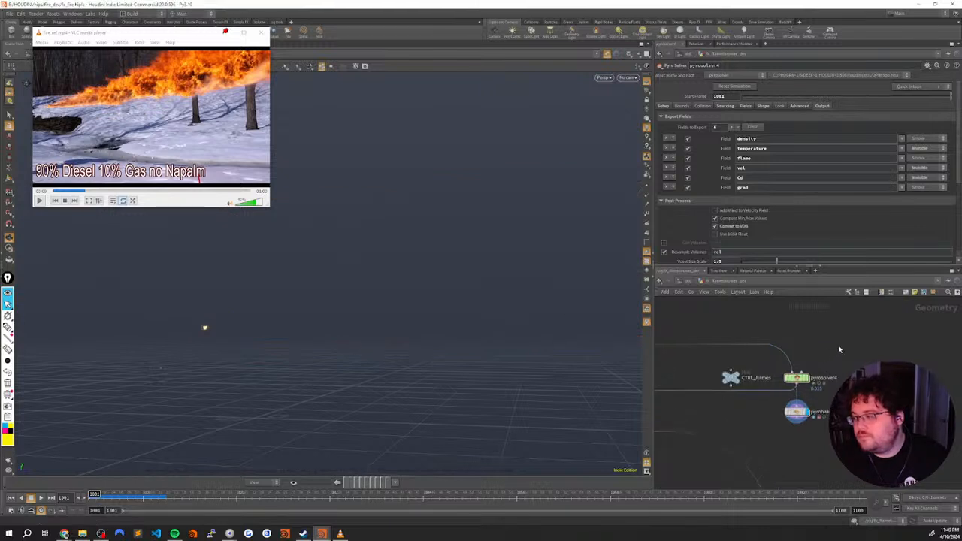
double_click(795, 377)
scroll(816, 350, "up", 3)
middle_click_drag(742, 357, 860, 357)
right_click_drag(844, 351, 810, 361)
middle_click_drag(749, 378, 815, 386)
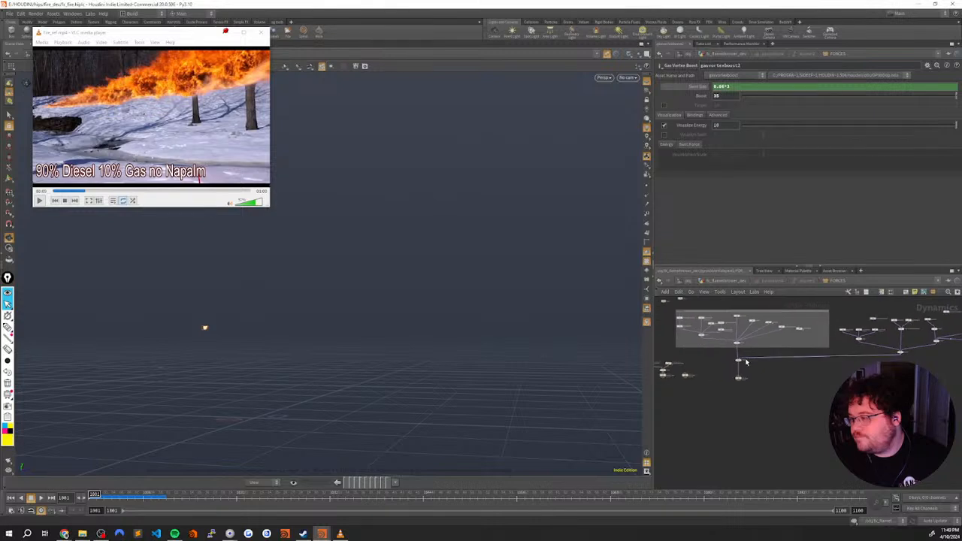
right_click_drag(757, 371, 772, 353)
middle_click_drag(743, 364, 795, 384)
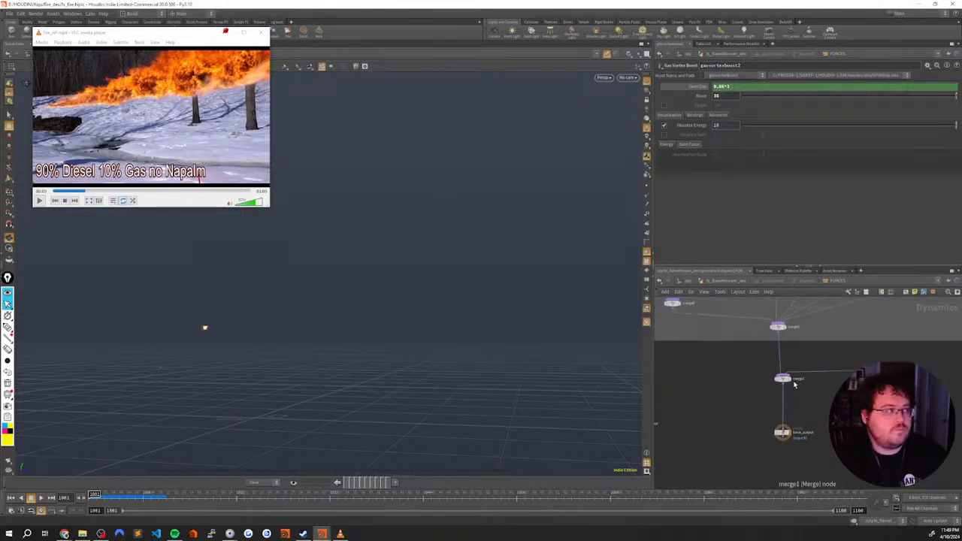
scroll(795, 380, "up", 2)
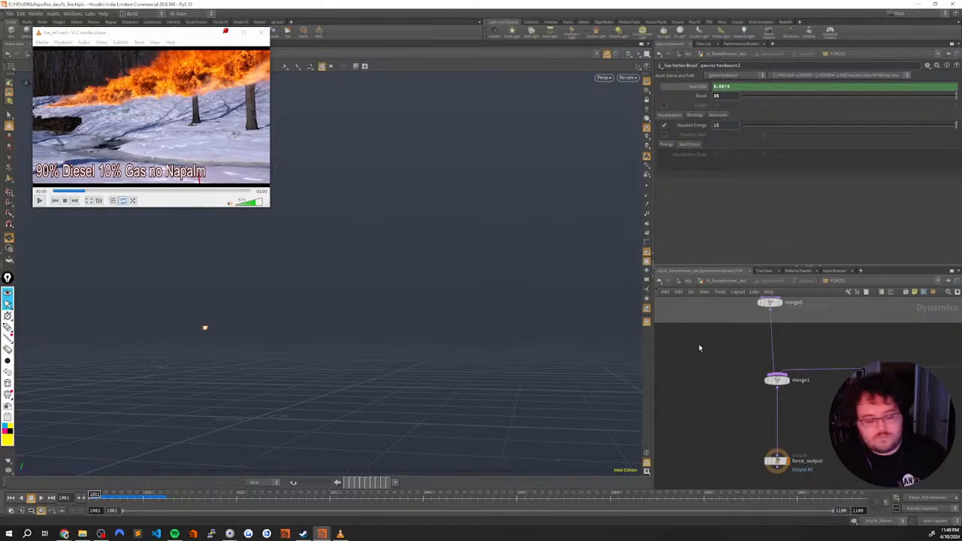
key("ctrl+v")
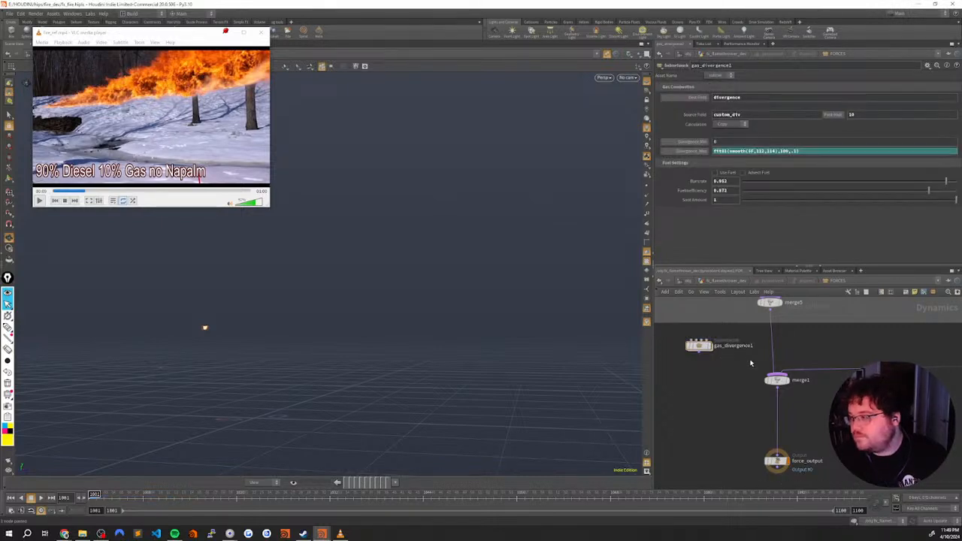
Disconnect the existing inputs of merge1 and wire gas_divergence1 in as its first input
middle_click_drag(805, 350, 768, 375)
mouse_move(773, 405)
left_mouse_down()
mouse_move(737, 363)
mouse_move(829, 389)
mouse_move(794, 385)
mouse_move(854, 373)
mouse_move(826, 370)
left_mouse_up()
left_click(792, 391)
key("y")
scroll(744, 373, "up", 5)
left_click(693, 355)
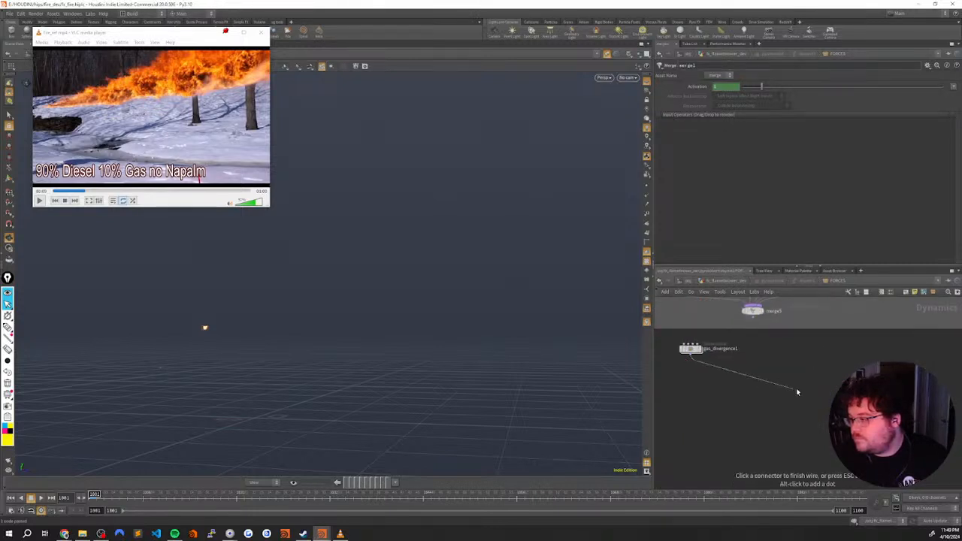
scroll(795, 393, "down", 5)
left_click(780, 366)
Reconnect merge5 and the merge node of the neighbouring forces branch to merge1, behind gas_divergence1
scroll(779, 369, "up", 4)
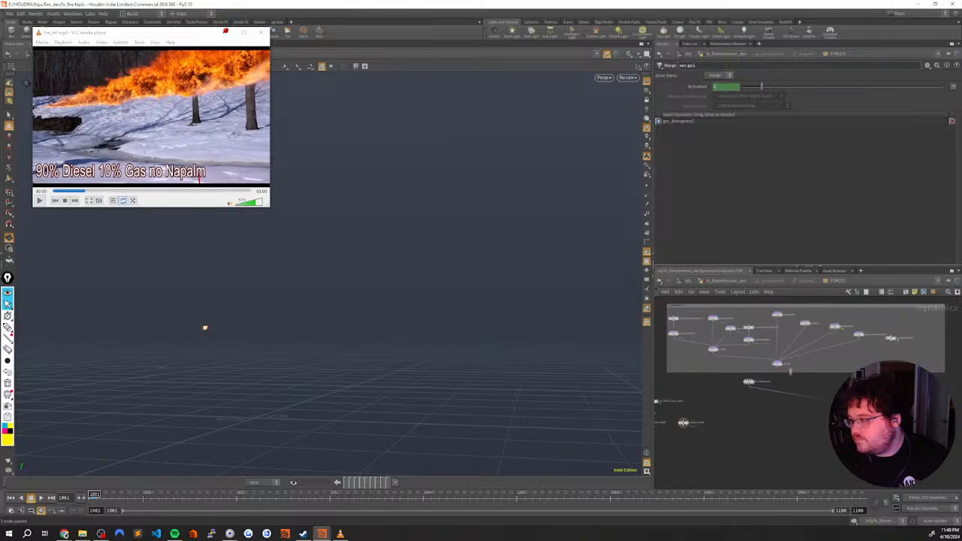
left_click(770, 368)
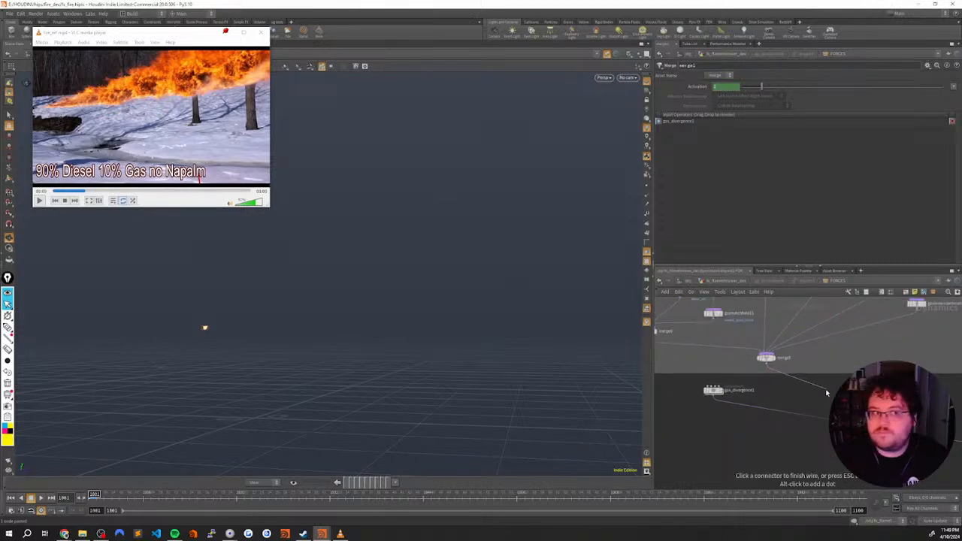
middle_click_drag(924, 408, 766, 368)
left_click(832, 411)
middle_click_drag(833, 413, 712, 439)
middle_click_drag(849, 391, 709, 385)
left_click(887, 374)
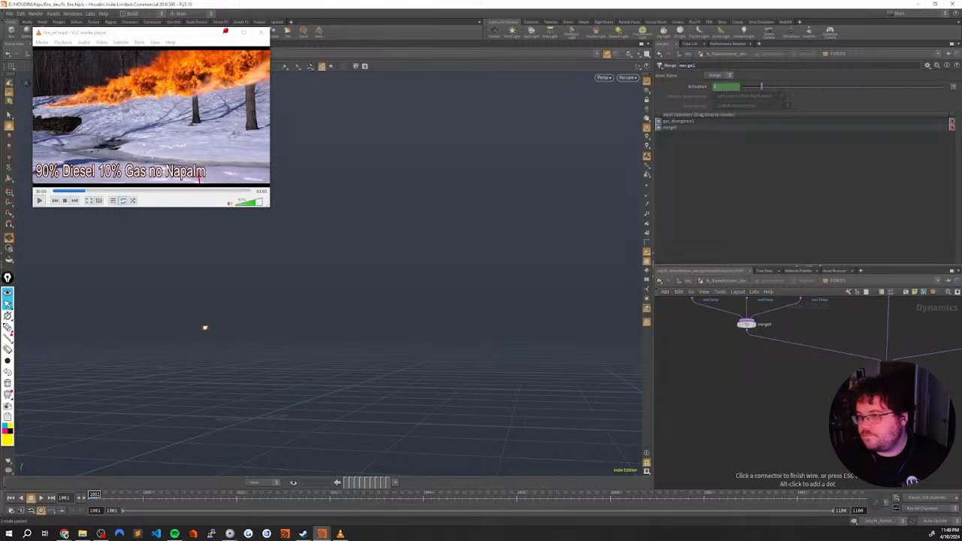
scroll(803, 391, "down", 3)
middle_click_drag(778, 400, 827, 387)
left_click(730, 402)
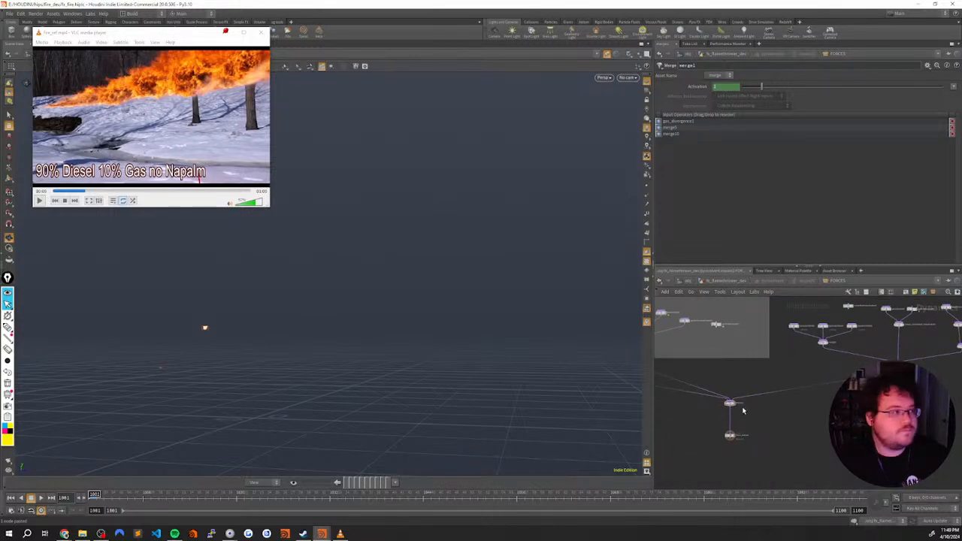
scroll(772, 412, "up", 3)
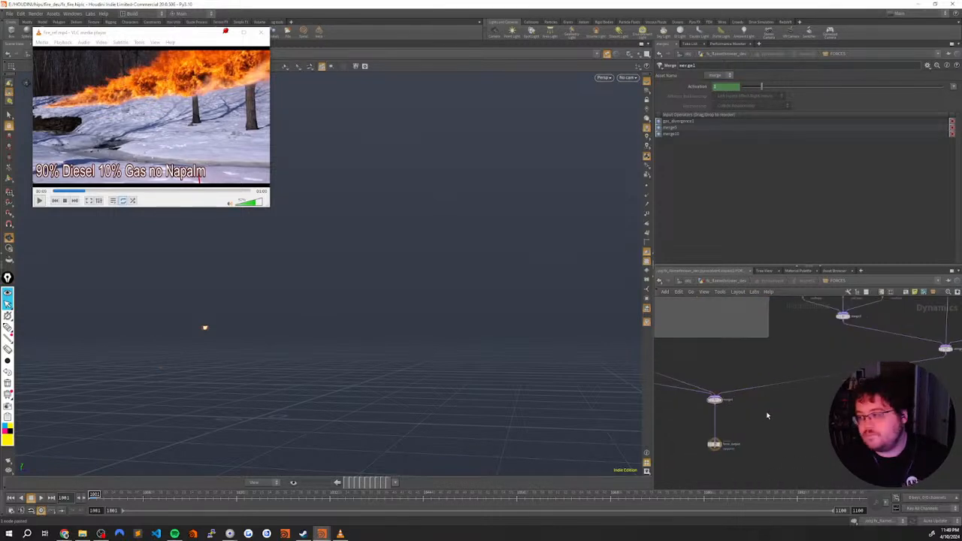
Set gas_divergence1's Post Mult to 1 and replace its Divergence_Max expression with 0.1
middle_click_drag(773, 413, 921, 384)
middle_click_drag(773, 384, 863, 400)
left_click(743, 337)
scroll(750, 373, "up", 4)
middle_click_drag(743, 348, 737, 419)
left_click_drag(864, 116, 797, 129)
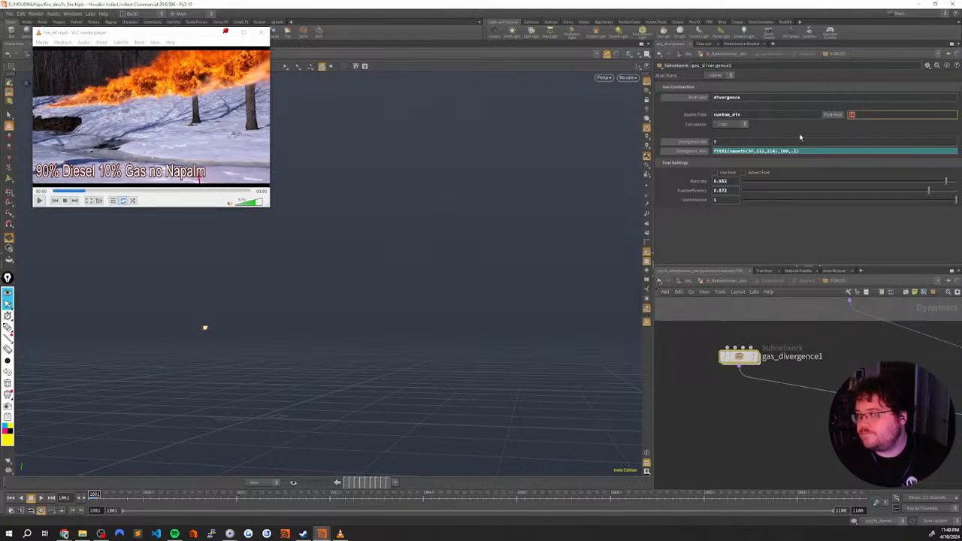
type("1")
key("Return")
left_click(691, 151)
type("0.1")
key("Return")
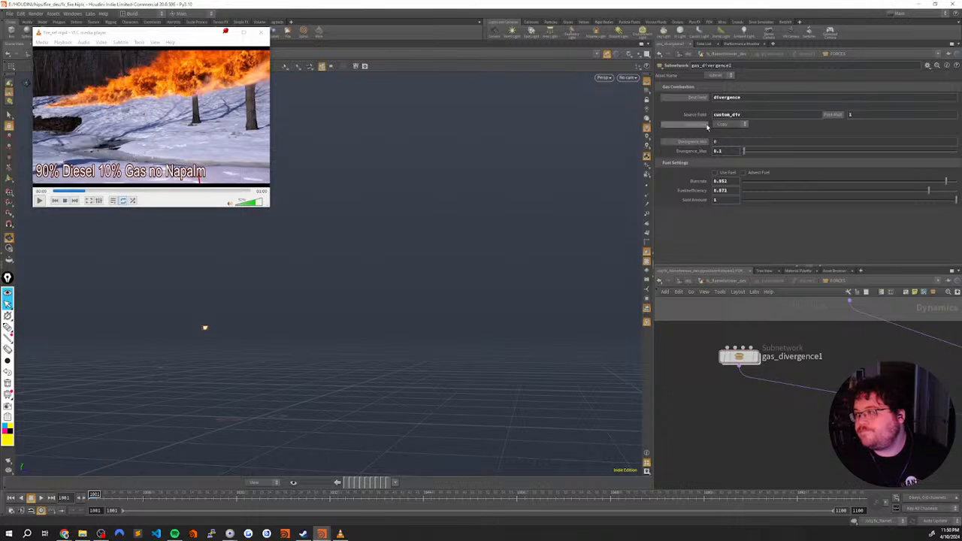
Set the Source Field of gas_divergence1 to flame
left_click_drag(740, 114, 708, 132)
type("flame")
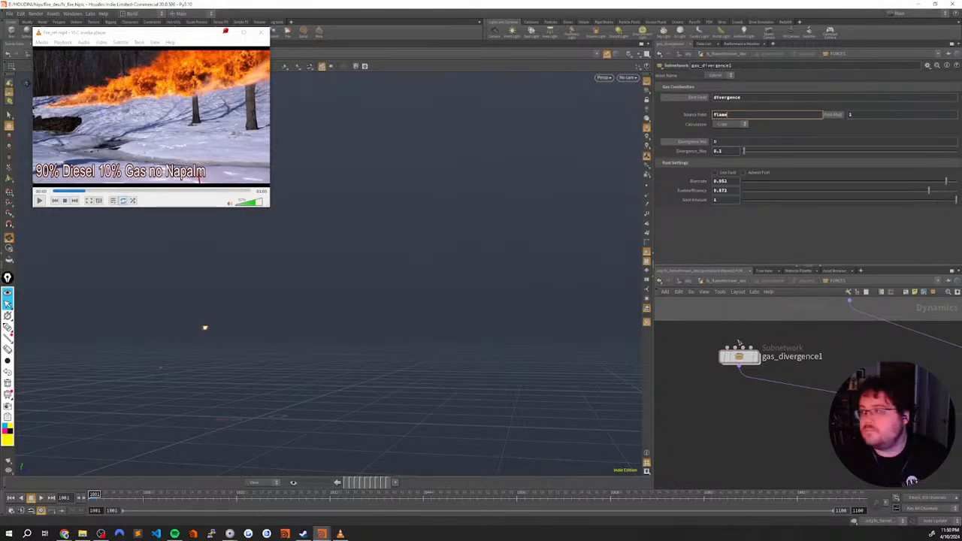
key("Return")
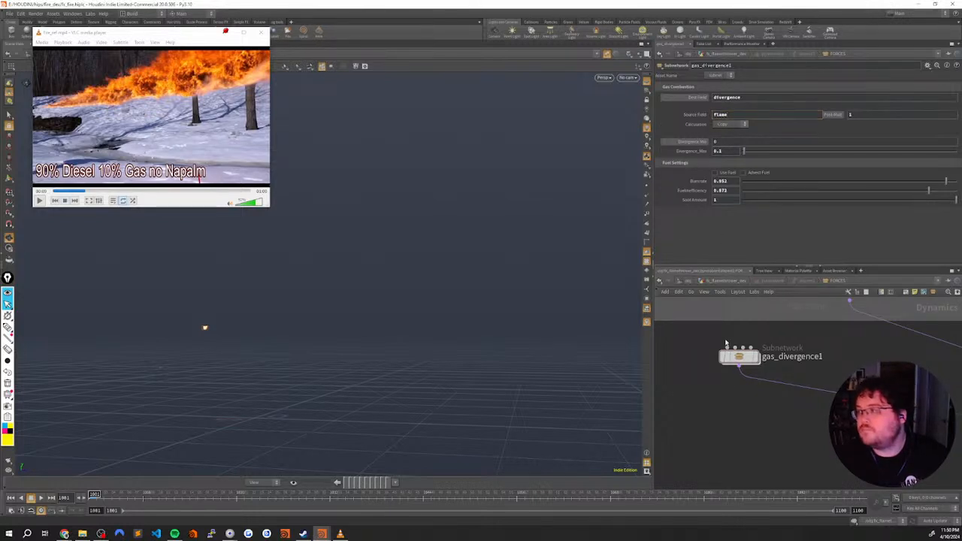
left_click(701, 152)
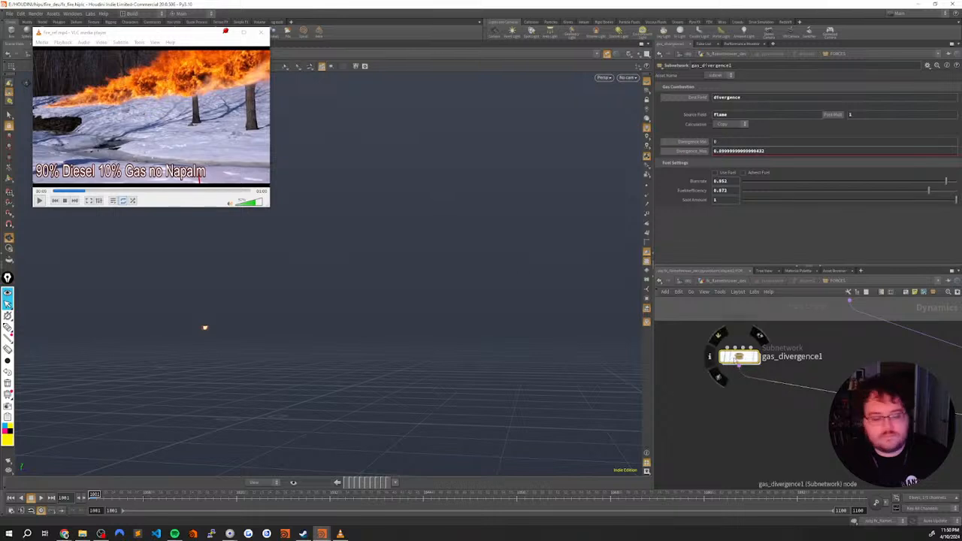
Inside the gas_divergence1 subnetwork, examine the gas linear combination nodes that handle fuel, burn and burn rate
double_click(739, 356)
right_click(735, 377)
right_click(725, 375)
right_click_drag(709, 388, 683, 391)
middle_click_drag(686, 386, 727, 408)
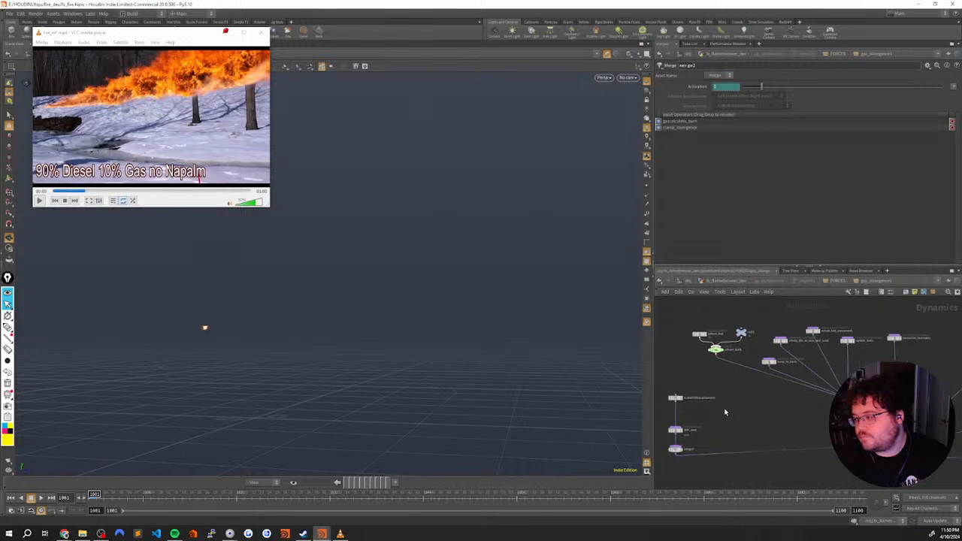
left_click_drag(725, 412, 692, 426)
middle_click_drag(759, 388, 711, 423)
left_click_drag(715, 423, 738, 382)
left_click(731, 376)
left_click(764, 366)
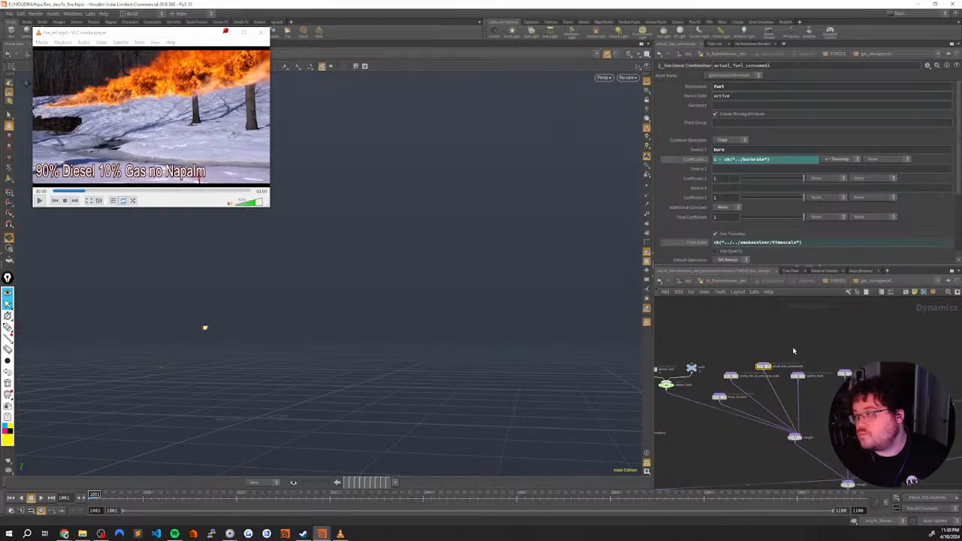
left_click(798, 376)
middle_click_drag(810, 357, 741, 370)
left_click(775, 386)
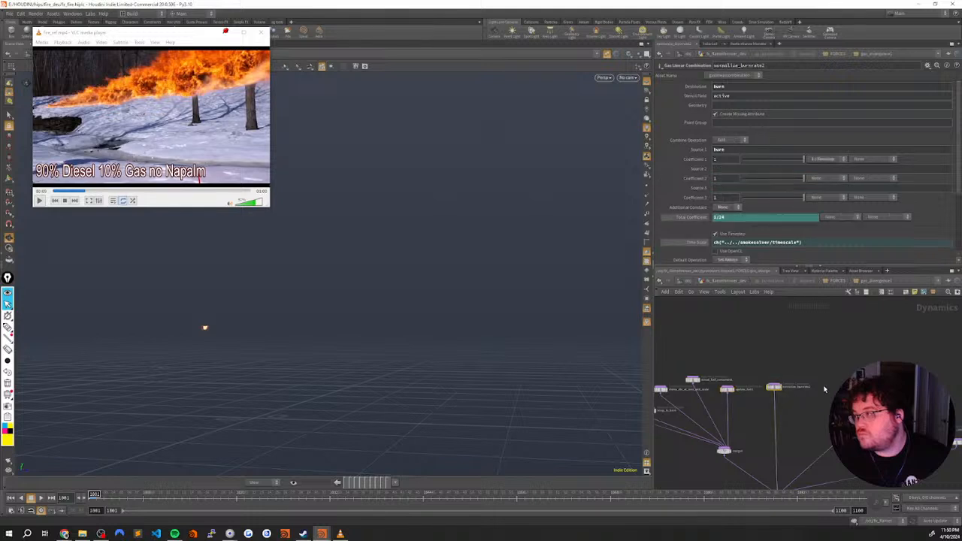
middle_click_drag(869, 391, 774, 339)
key("u")
key("u")
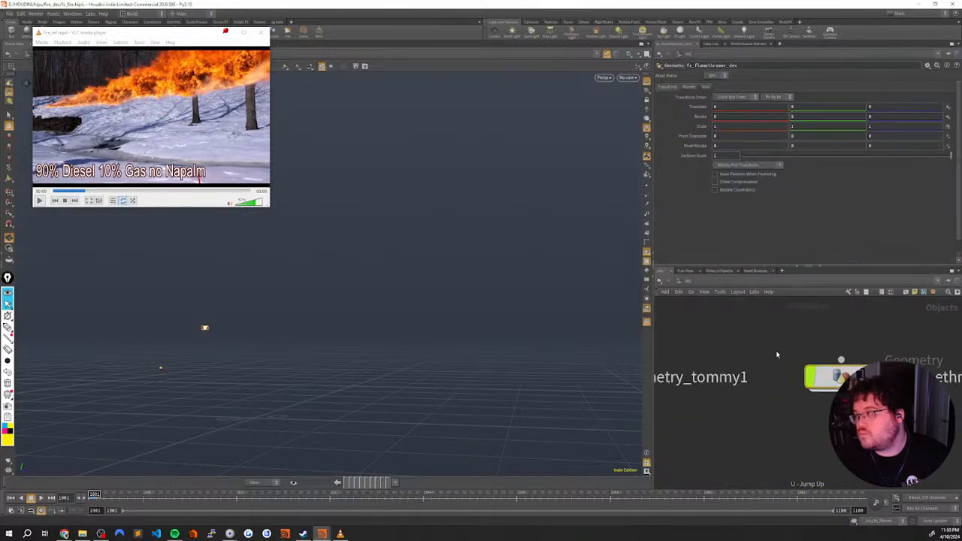
key("i")
key("i")
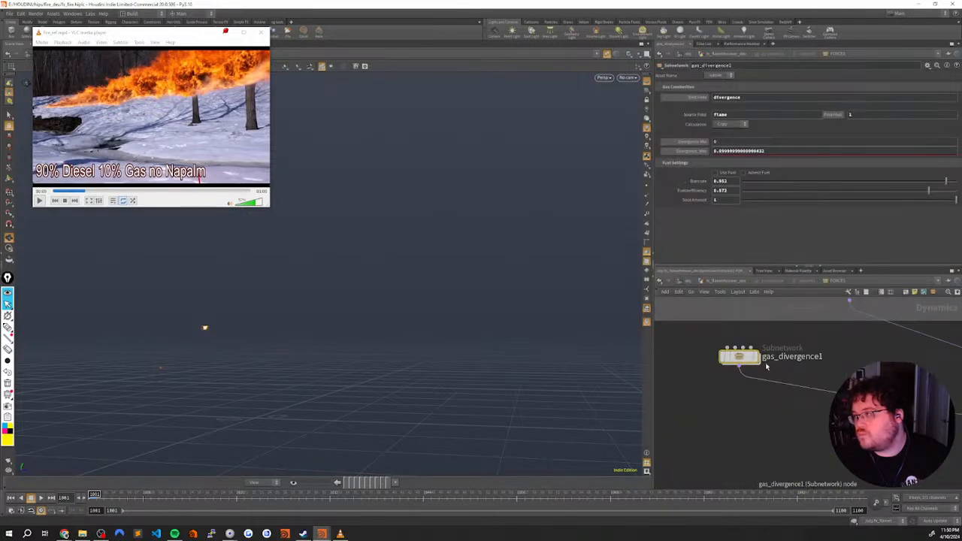
key("i")
key("u")
key("i")
Examine the soot advection and density update nodes inside the gas_divergence1 subnetwork
middle_click_drag(738, 392, 816, 368)
scroll(804, 370, "down", 5)
scroll(757, 378, "up", 5)
left_click(825, 383)
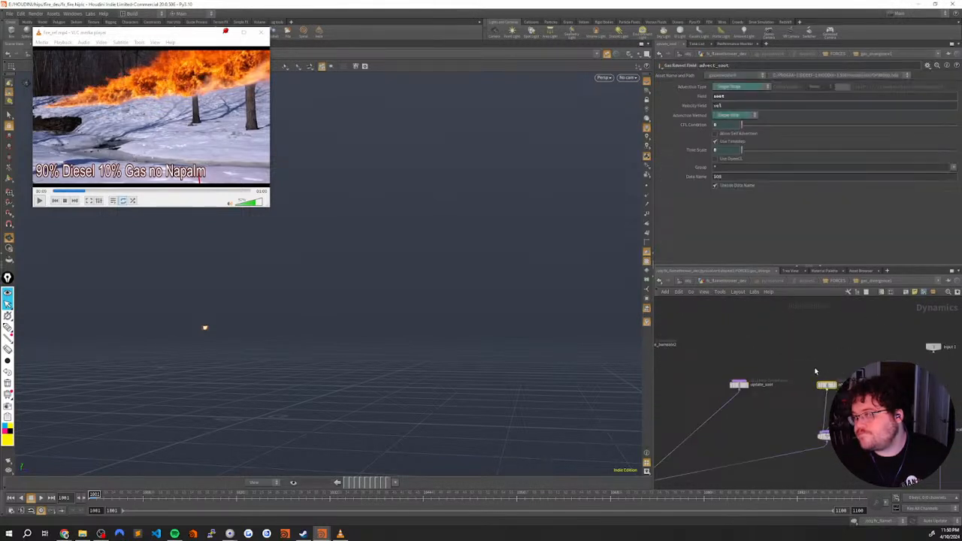
scroll(815, 373, "down", 3)
left_click(778, 360)
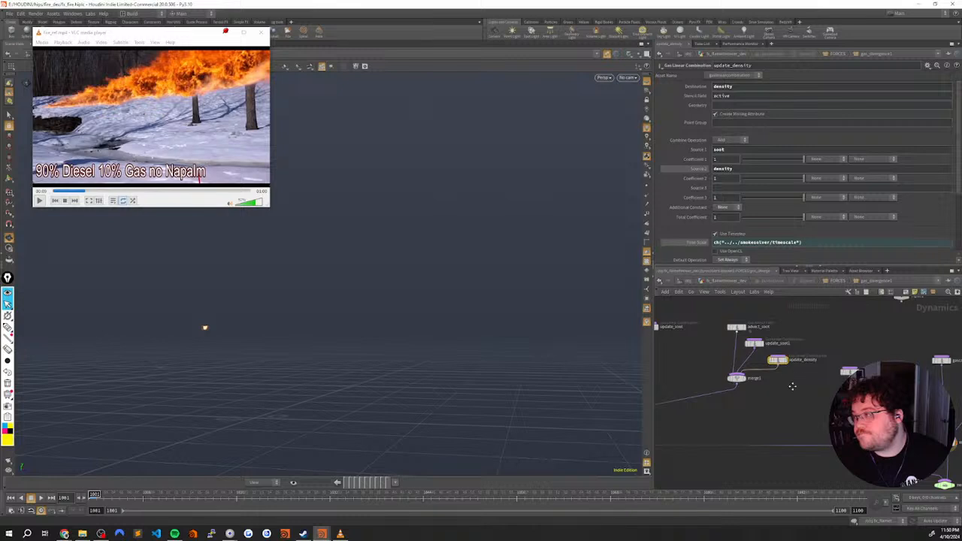
left_click(737, 327)
middle_click_drag(792, 379, 752, 376)
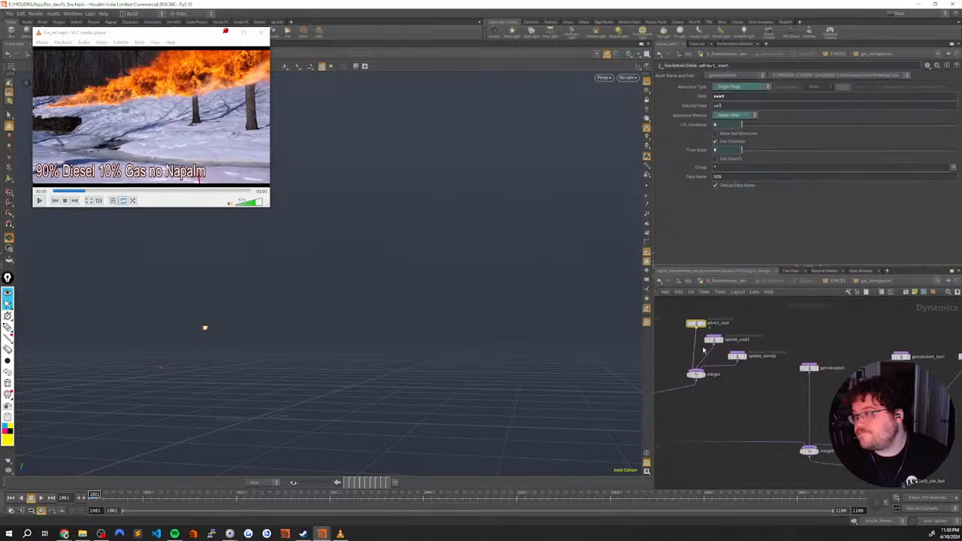
left_click(741, 382)
Check the gas calculate nodes and the clamp_divergence wrangle that feed the switch in gas_divergence1
left_click(809, 367)
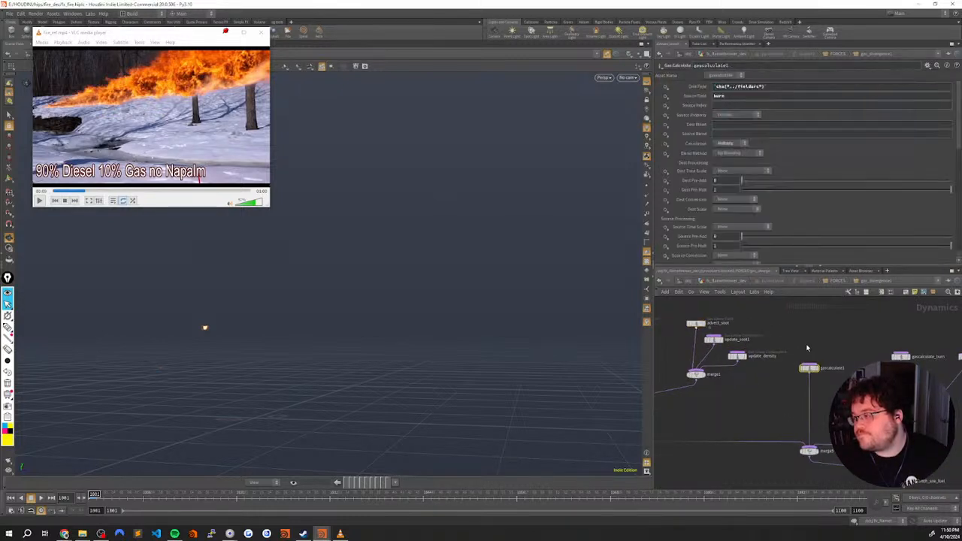
middle_click_drag(826, 348, 747, 351)
left_click(822, 360)
middle_click_drag(841, 374, 773, 378)
left_click(820, 363)
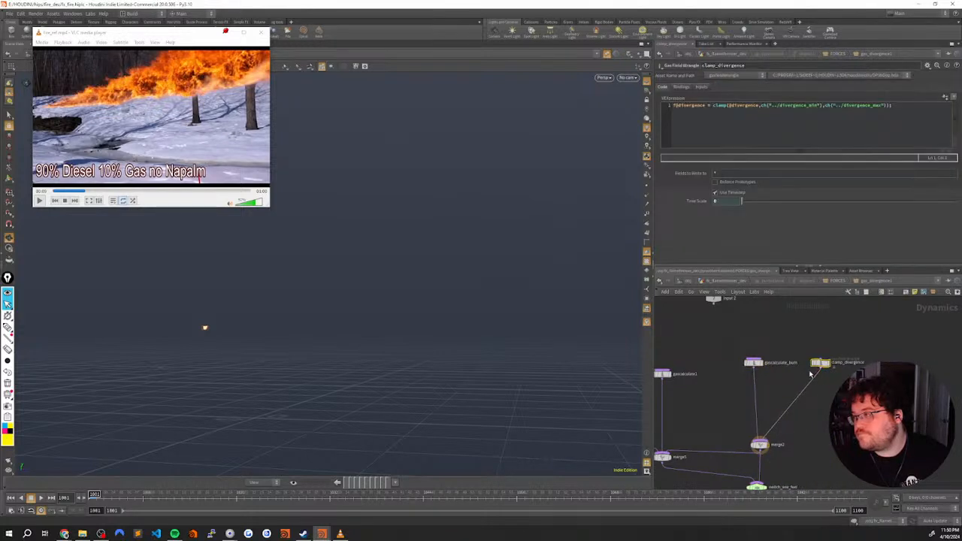
left_click(756, 365)
middle_click_drag(740, 388, 765, 365)
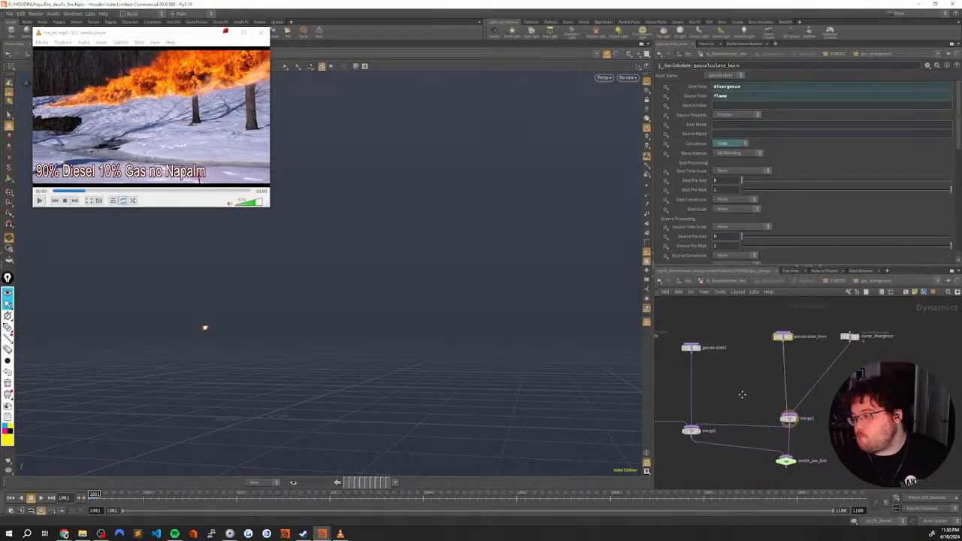
middle_click_drag(730, 406, 773, 359)
Add an Output node below switch_use_fuel and connect it to the switch
left_click(825, 413)
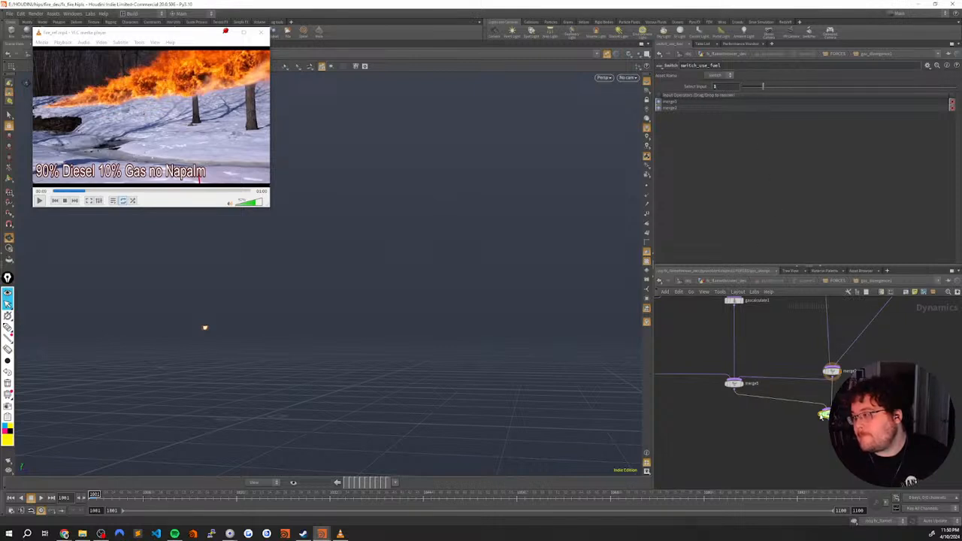
middle_click_drag(825, 449, 804, 416)
key("Tab")
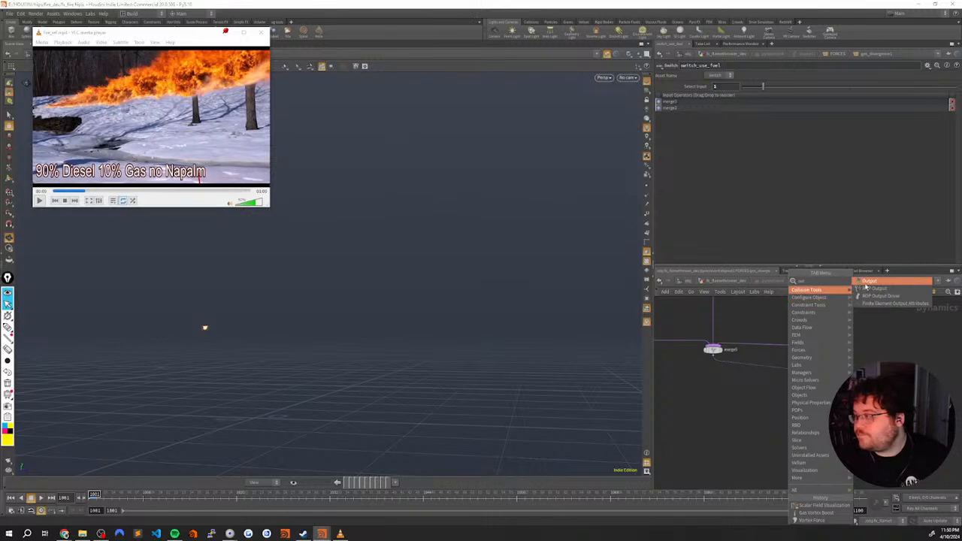
left_click(867, 283)
left_click(809, 415)
left_click(821, 416)
middle_click_drag(849, 379, 809, 444)
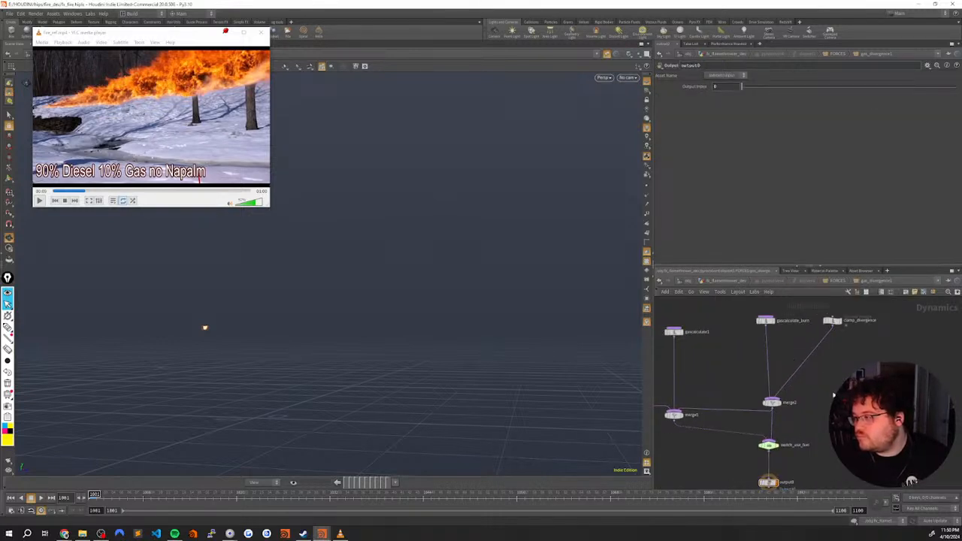
Return to the FORCES network, play the flamethrower simulation, and rewind to frame 1001
key("u")
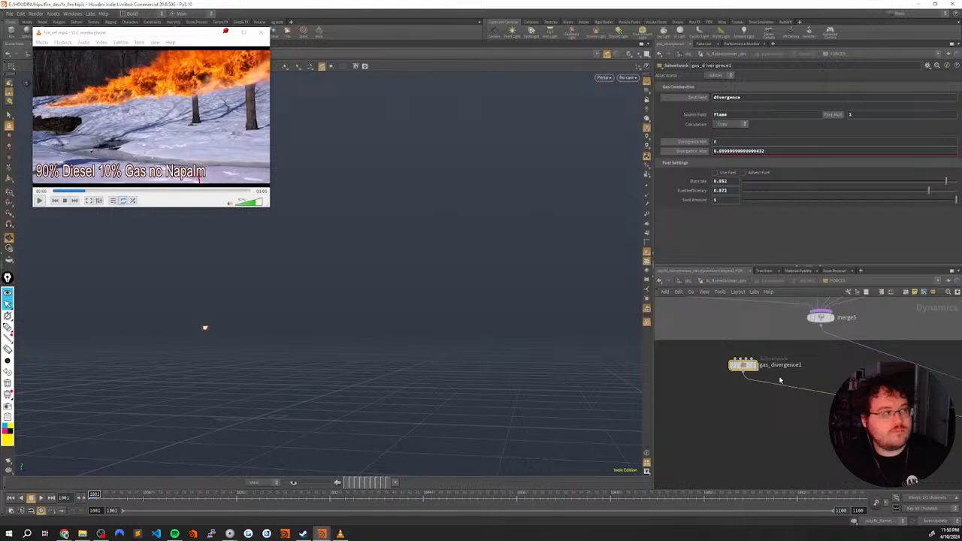
scroll(753, 409, "down", 2)
middle_click_drag(754, 408, 647, 331)
key("Up")
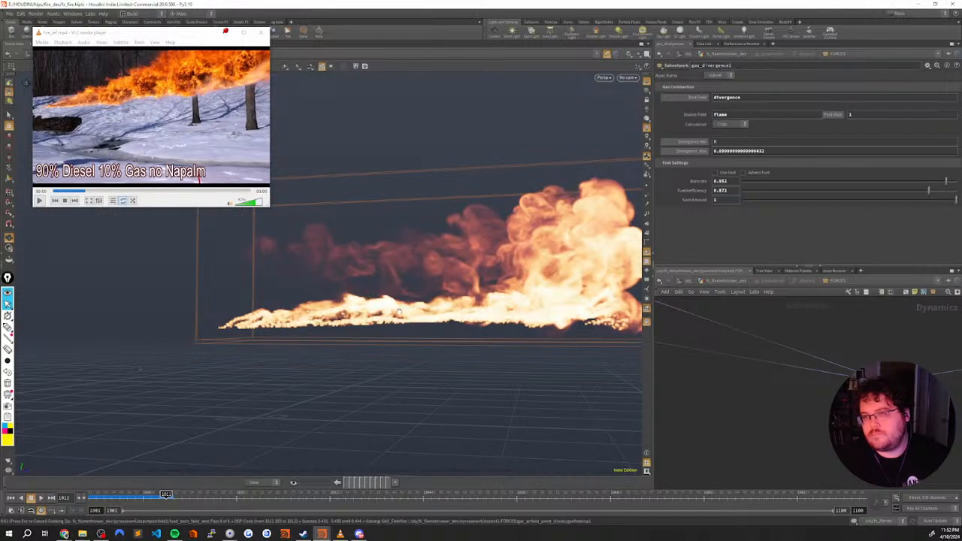
left_click(89, 499)
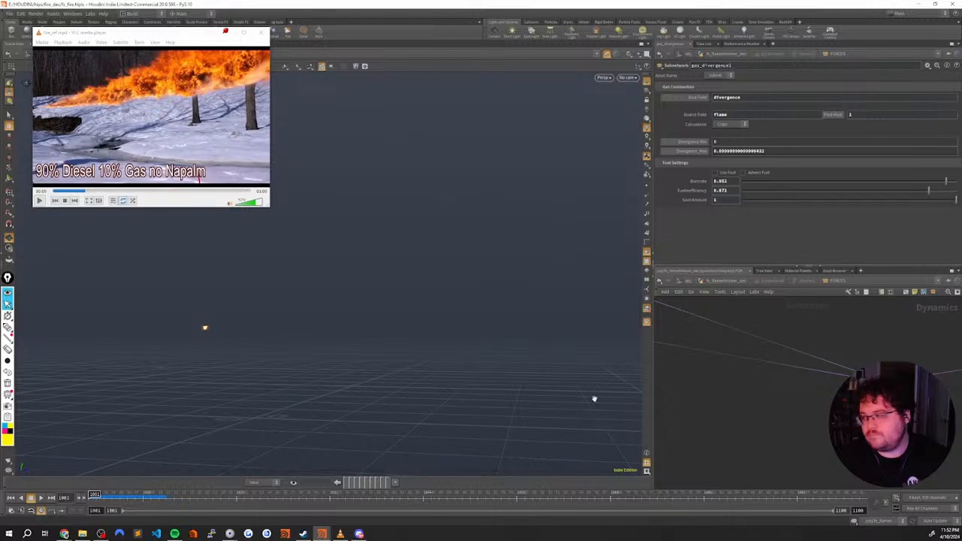
Inside gas_divergence1, examine how gascalculate_burn copies the flame field into divergence, and compare it with the subnetwork's own parameters
middle_click_drag(683, 396, 767, 397)
scroll(771, 381, "up", 6)
left_click(711, 329)
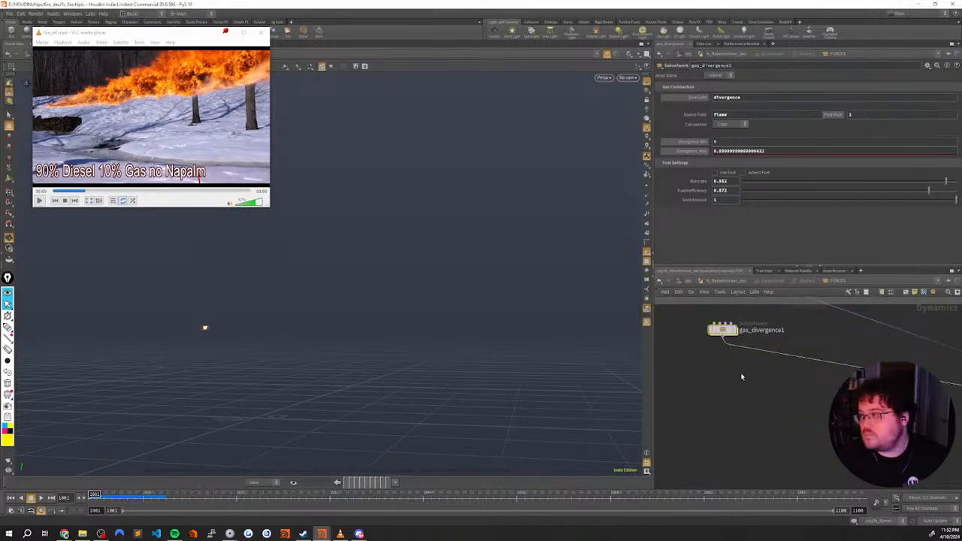
key("i")
scroll(782, 373, "up", 2)
middle_click_drag(774, 312, 757, 377)
left_click(723, 338)
middle_click_drag(723, 341, 739, 377)
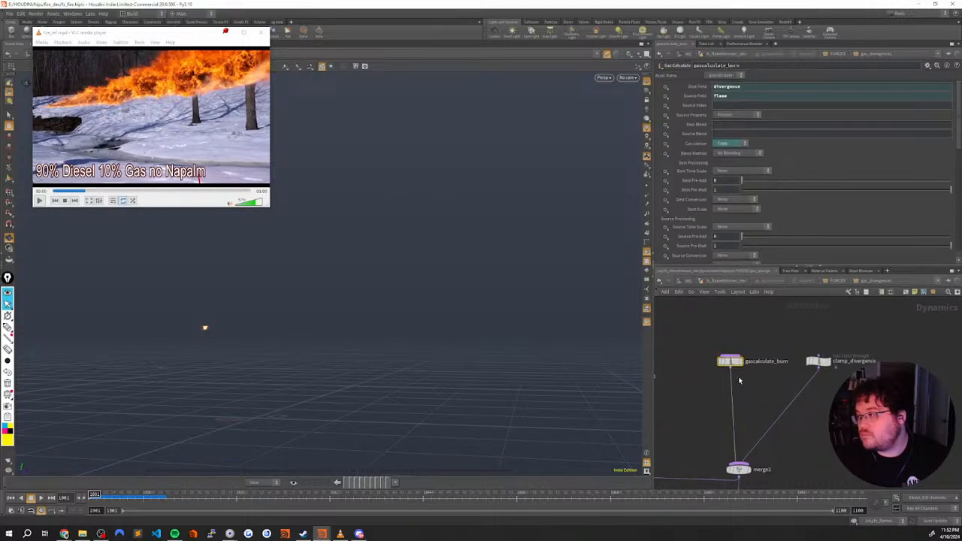
key("u")
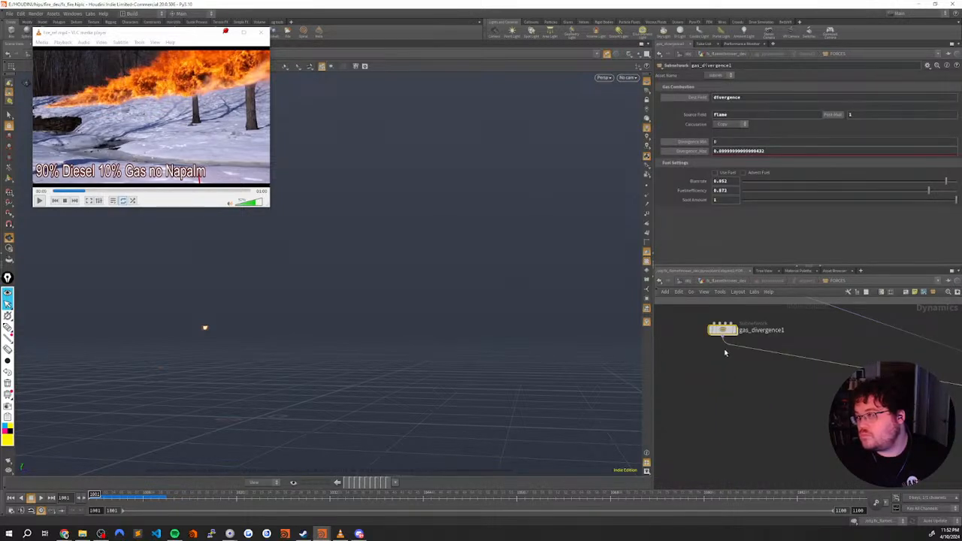
key("i")
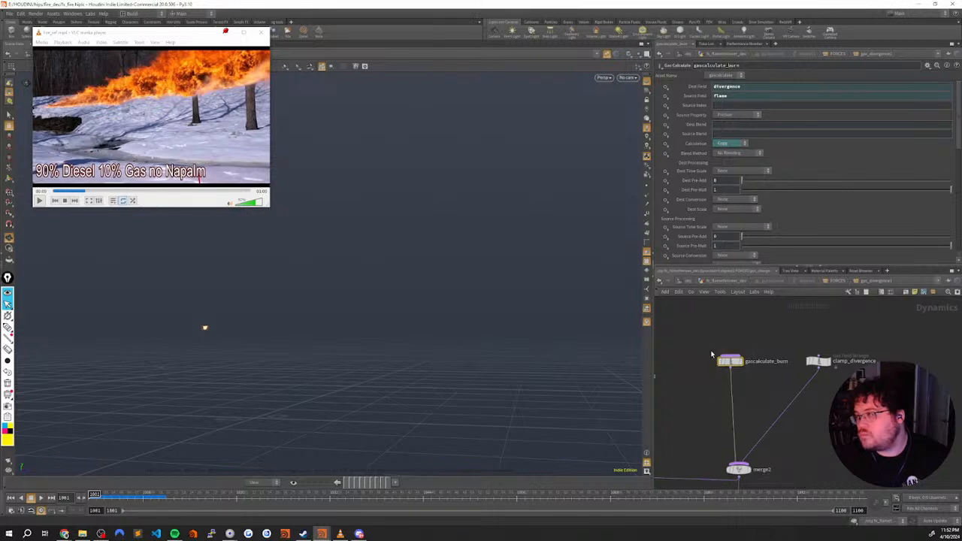
Reposition the gascalculate_burn and clamp_divergence nodes together, off to the side above merge2
middle_click_drag(692, 390, 749, 370)
left_click_drag(747, 376, 689, 358)
middle_click_drag(755, 347, 722, 363)
left_click_drag(731, 368, 770, 335)
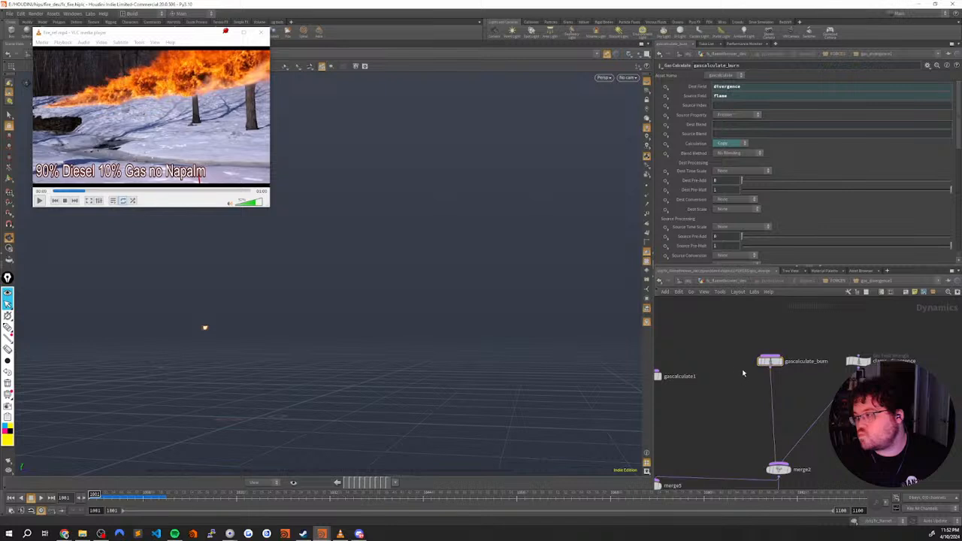
scroll(739, 378, "down", 3)
middle_click_drag(718, 376, 696, 357)
left_click_drag(700, 348, 810, 365)
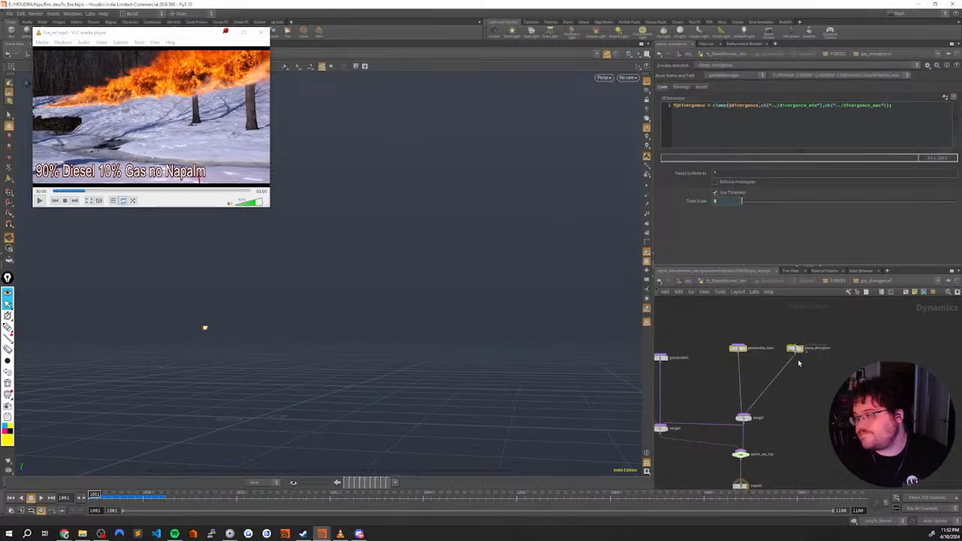
left_click_drag(737, 348, 800, 334)
middle_click_drag(747, 360, 706, 370)
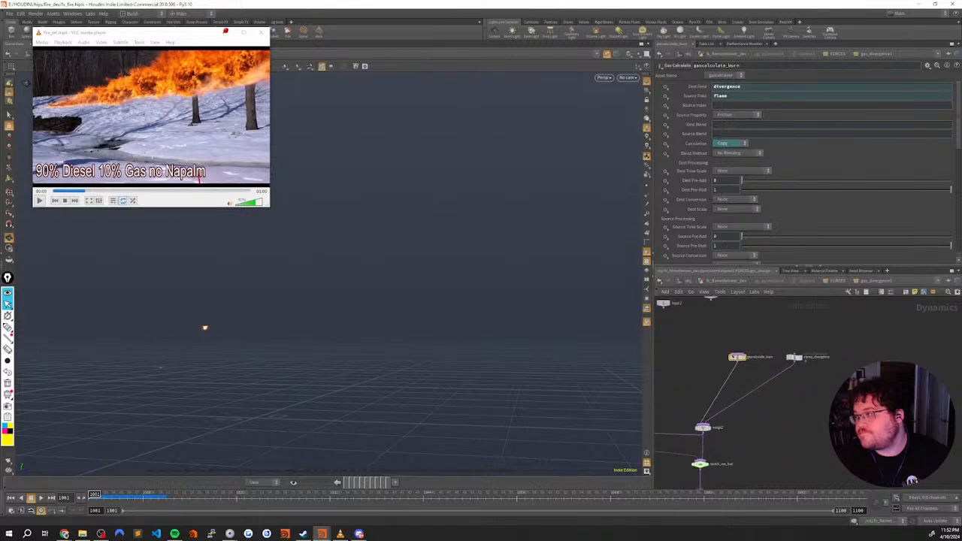
Replace the time scale expression on the clamp_divergence wrangle with a plain value of 1
scroll(752, 347, "up", 3)
left_click_drag(788, 346, 840, 385)
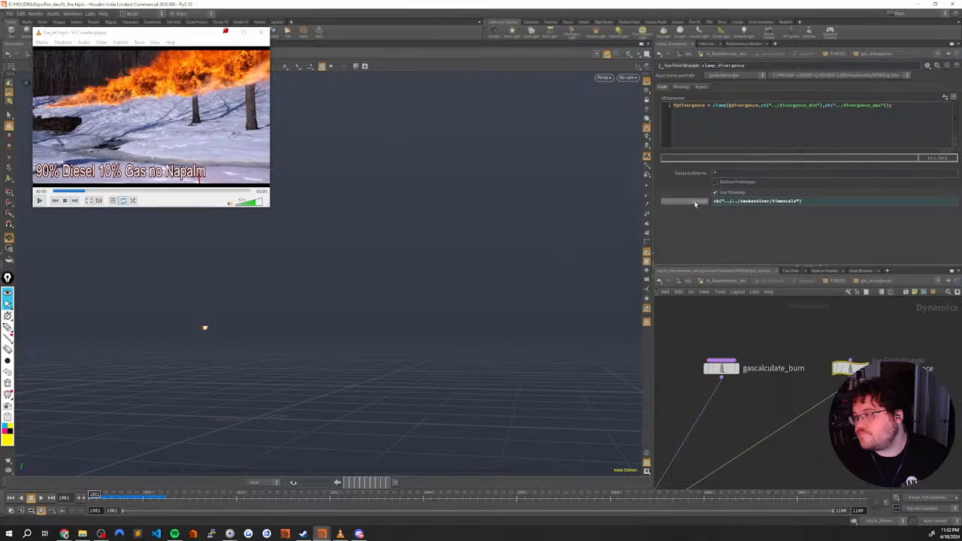
key("u")
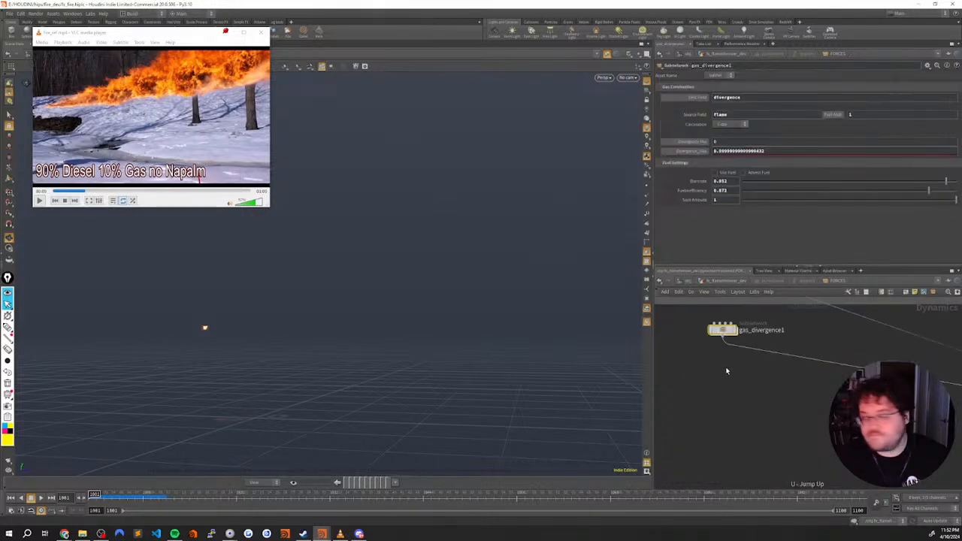
key("i")
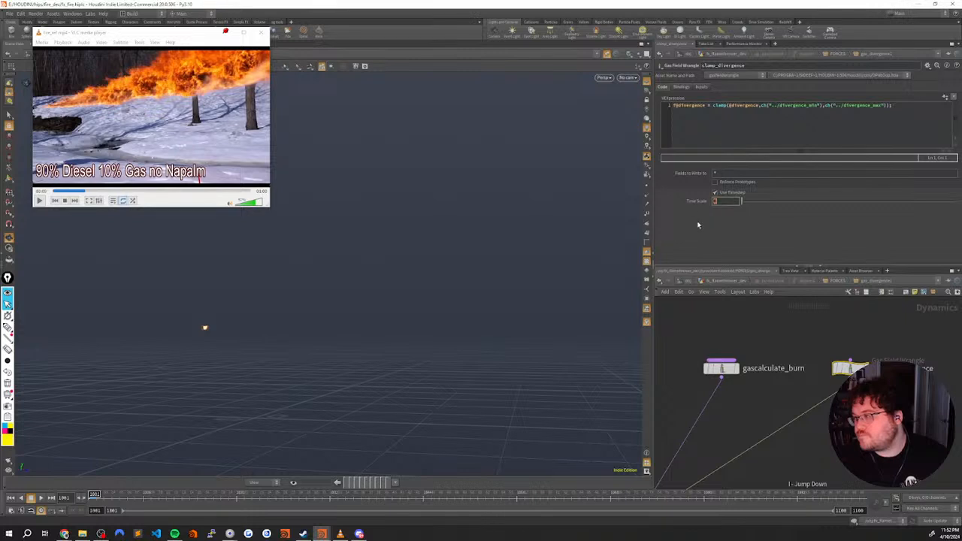
Check the parameters of gascalculate_burn and gascalculate1 against the clamp_divergence wrangle
left_click(724, 366)
scroll(739, 352, "down", 2)
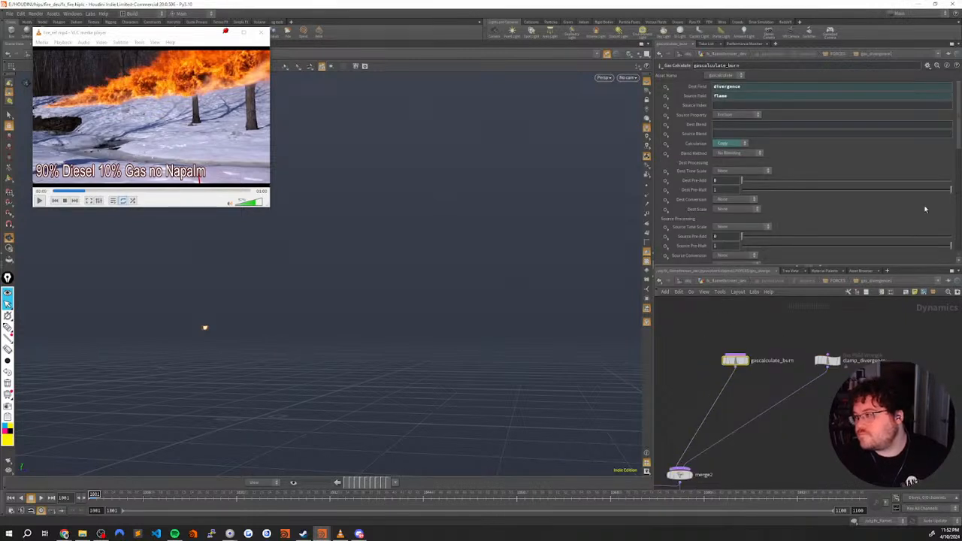
scroll(954, 143, "down", 5)
scroll(947, 136, "up", 5)
scroll(759, 375, "down", 3)
middle_click_drag(726, 393, 779, 361)
left_click(736, 354)
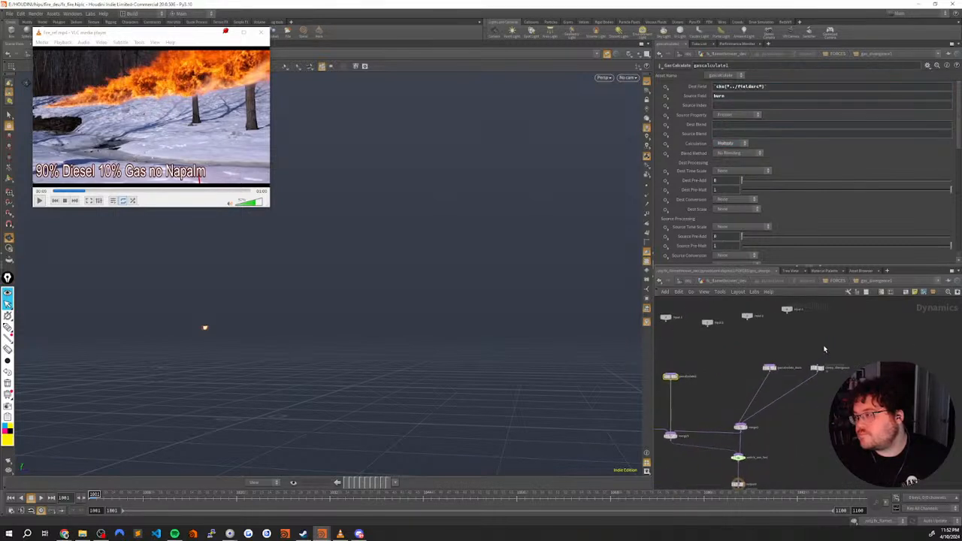
left_click(811, 369)
scroll(806, 379, "up", 3)
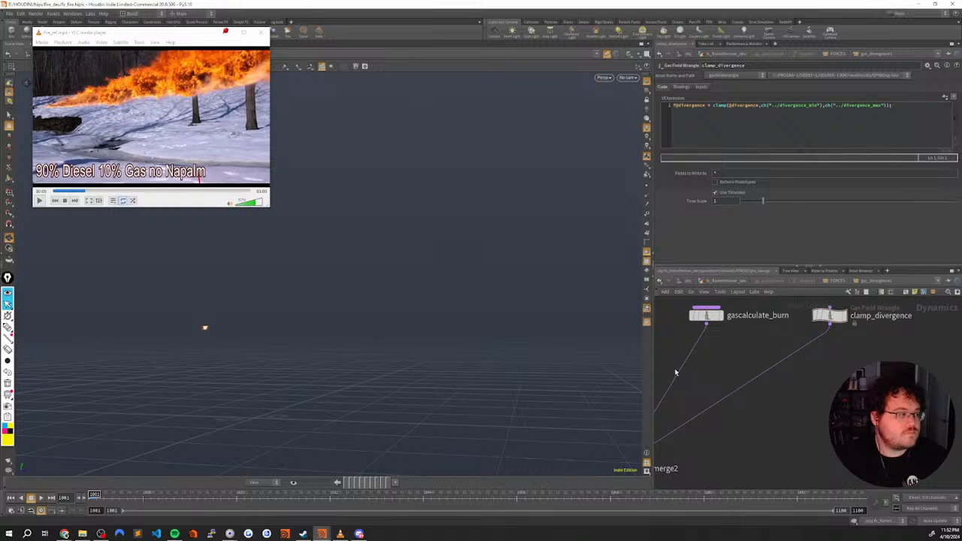
Bypass the gascalculate_burn node
middle_click_drag(697, 357, 712, 400)
left_click_drag(741, 391, 699, 350)
key("b")
middle_click_drag(771, 382, 695, 396)
left_click_drag(743, 394, 800, 376)
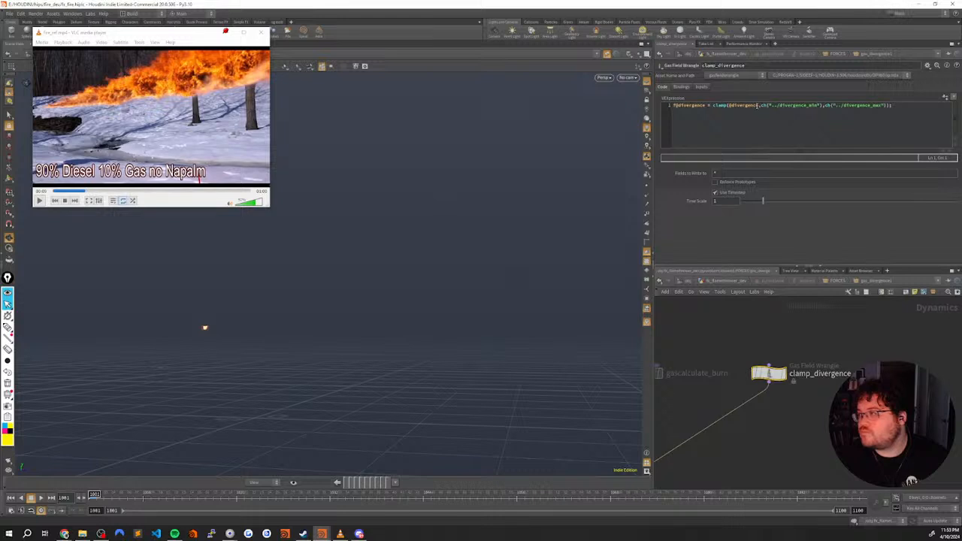
left_click_drag(757, 106, 729, 106)
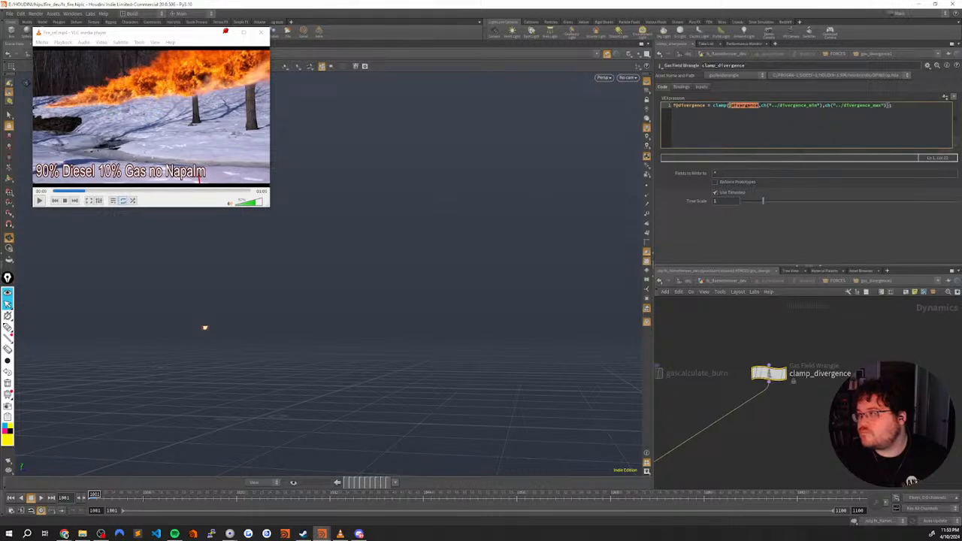
type("@flam")
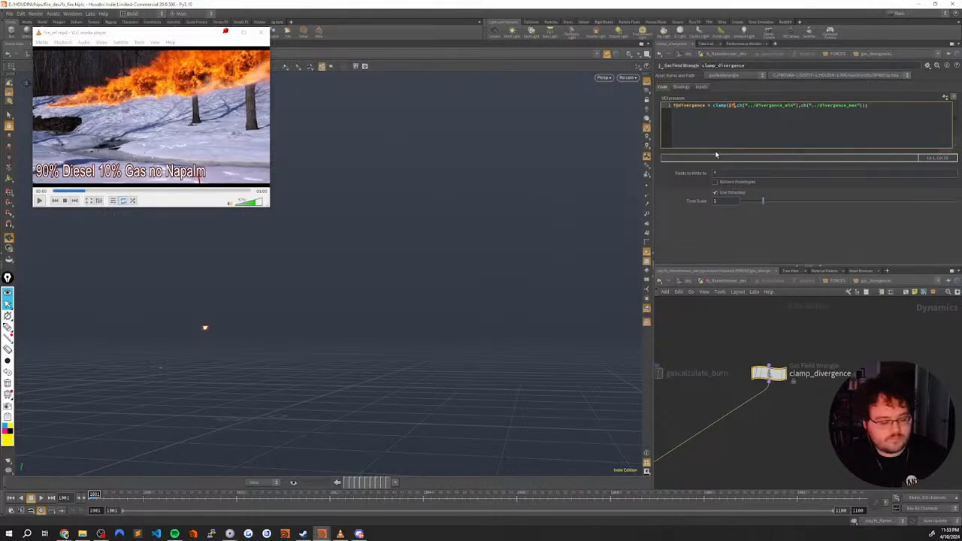
type("e")
left_click(797, 424)
middle_click_drag(797, 424, 791, 397)
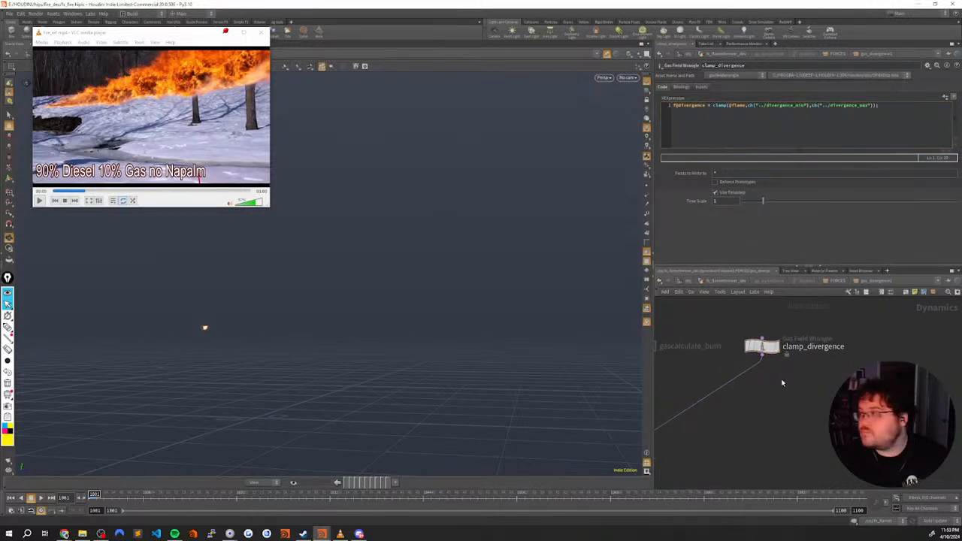
scroll(789, 383, "down", 2)
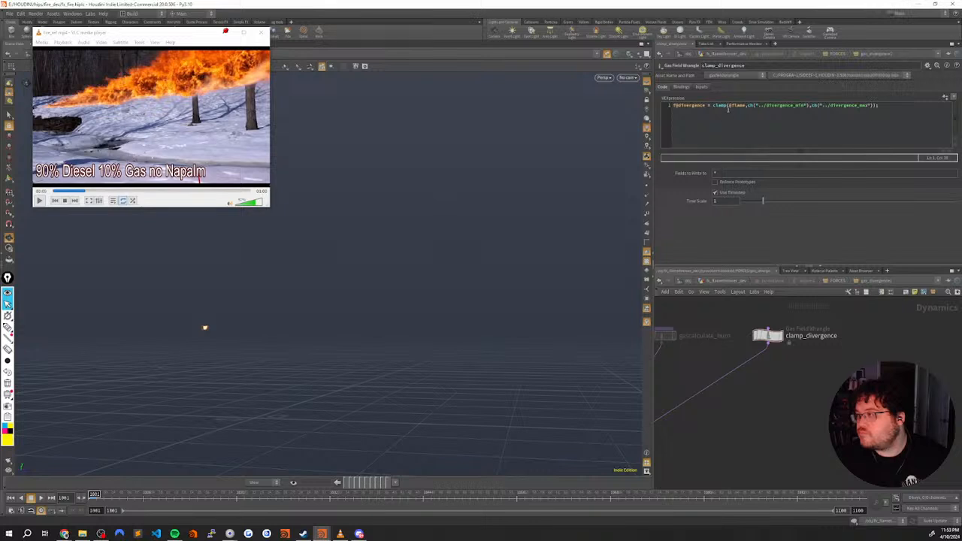
Back on the gas_divergence1 subnetwork, set Divergence Min to .2 and Divergence_Max to 0
key("u")
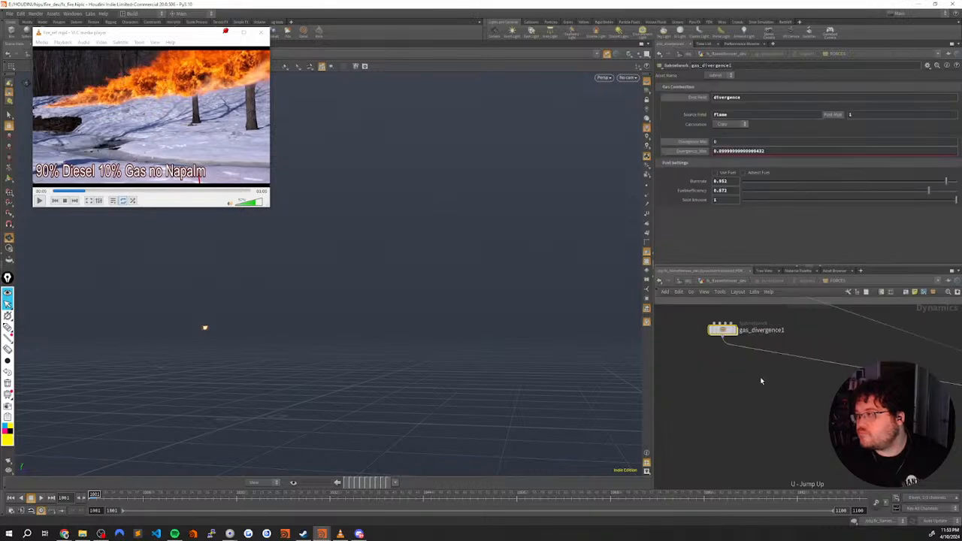
left_click(701, 143, "ctrl+shift")
left_click_drag(723, 142, 684, 156)
type(".2")
key("Return")
left_click_drag(765, 153, 683, 158)
type("0")
key("Return")
Play the simulation with the new divergence limits
scroll(723, 399, "down", 2)
middle_click_drag(723, 399, 674, 369)
left_click(718, 368)
key("Up")
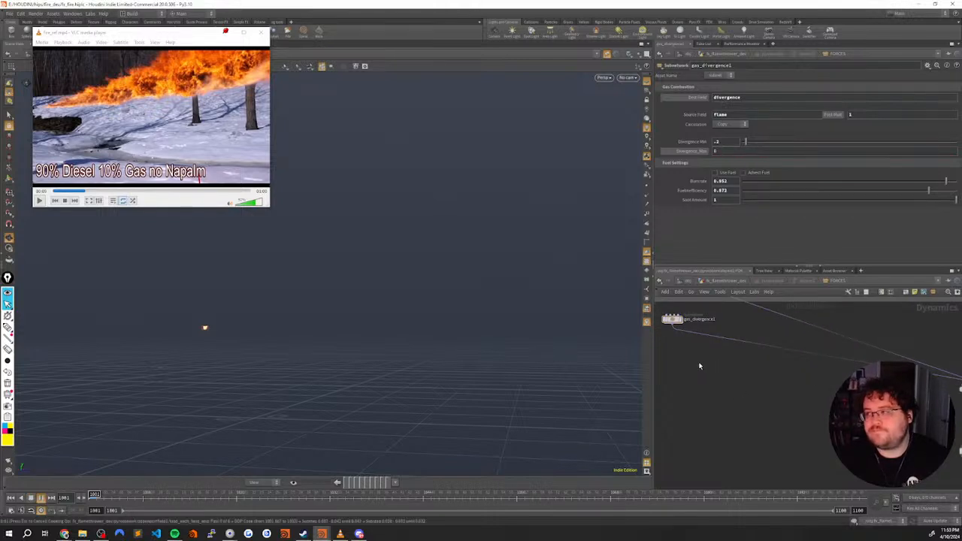
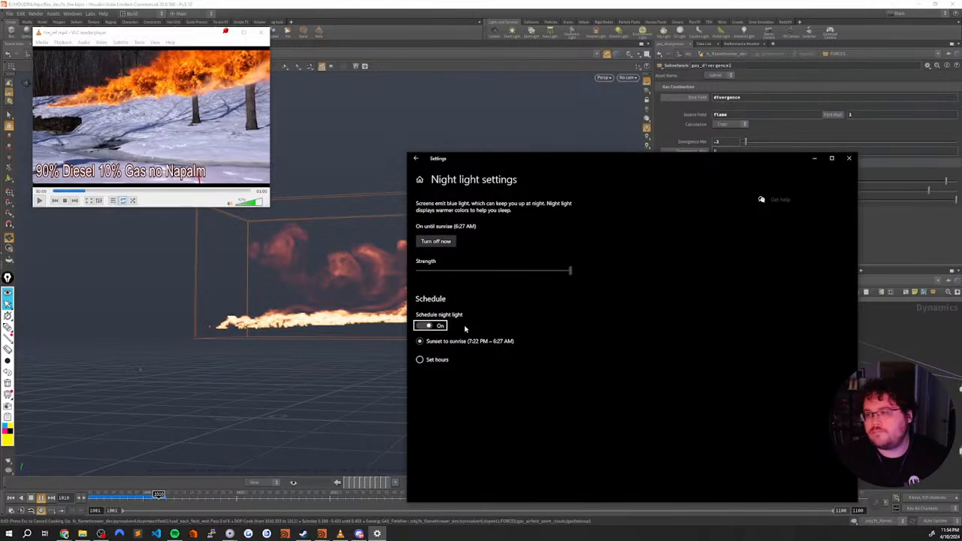
Turn off the Windows night light and close its settings window
left_click(435, 240)
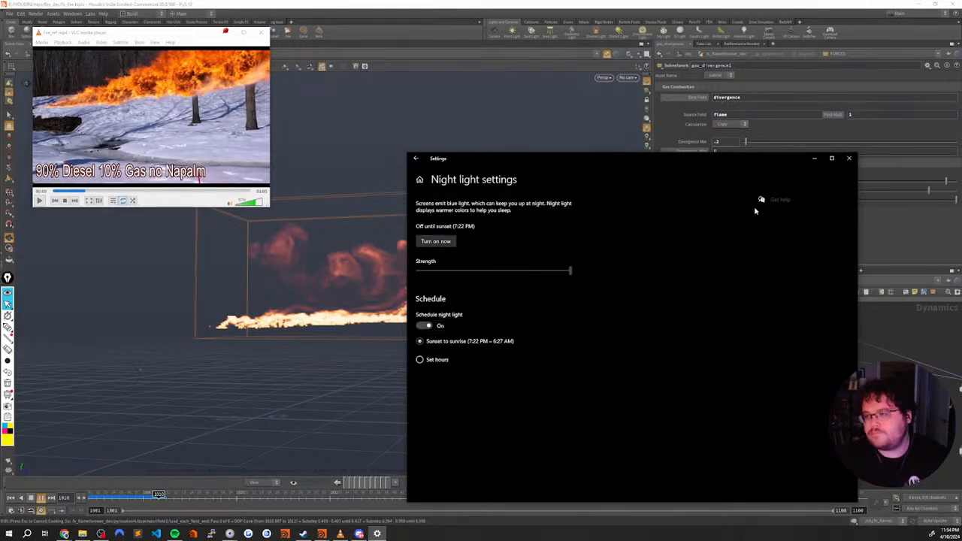
left_click(848, 159)
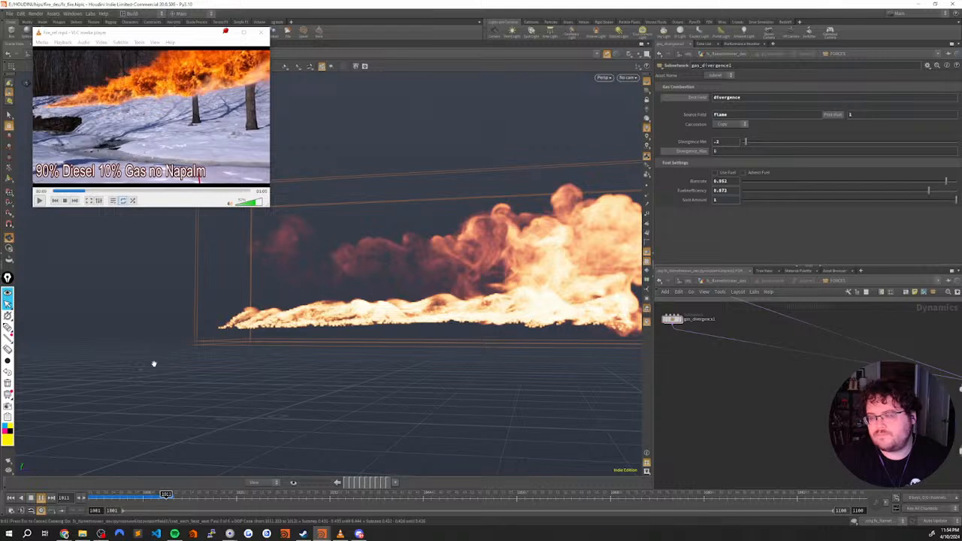
Stop the playback, inspect the whole flame from a wider angle, and rewind to frame 1001
left_click(32, 499)
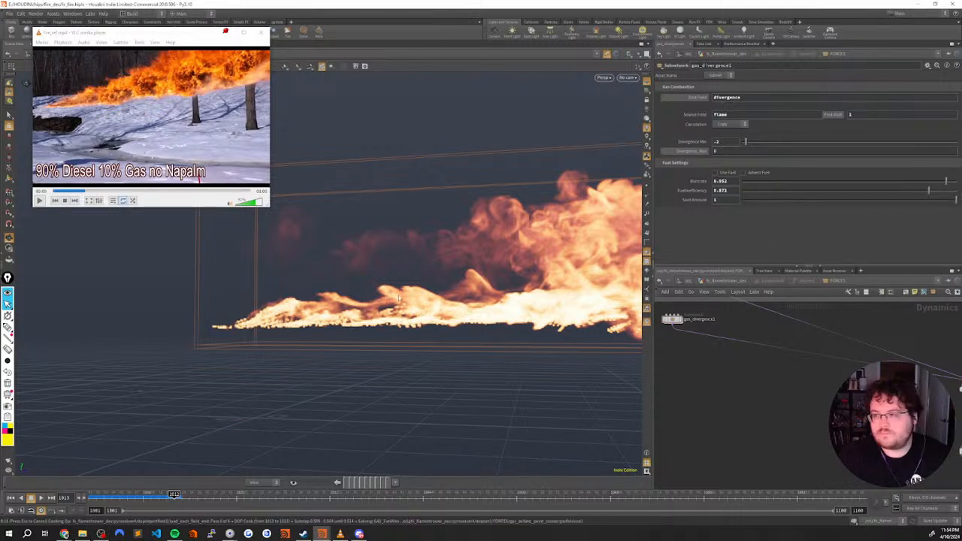
mouse_move(413, 299)
left_mouse_down()
mouse_move(449, 333)
mouse_move(431, 344)
mouse_move(421, 428)
mouse_move(423, 366)
mouse_move(408, 273)
mouse_move(406, 281)
mouse_move(253, 275)
mouse_move(388, 270)
mouse_move(426, 286)
left_mouse_up()
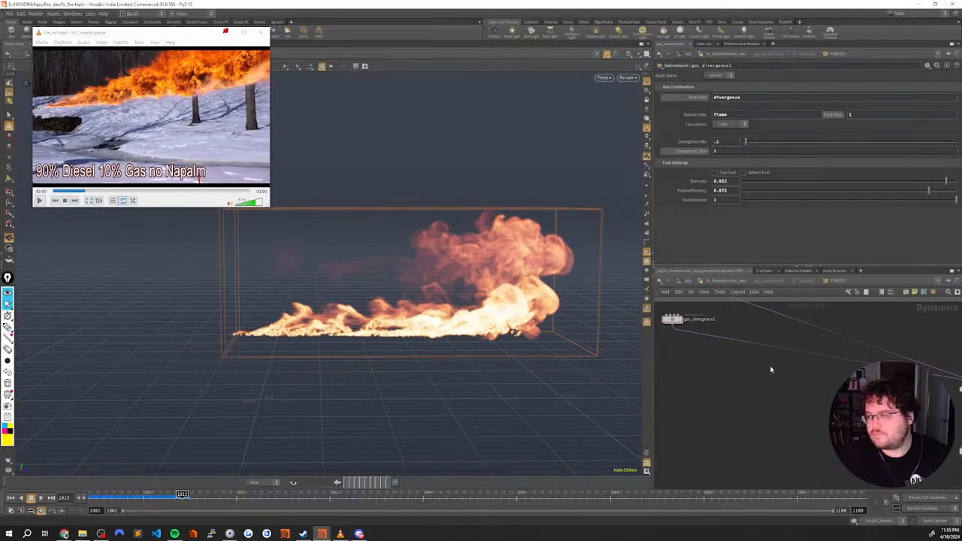
scroll(770, 370, "down", 5)
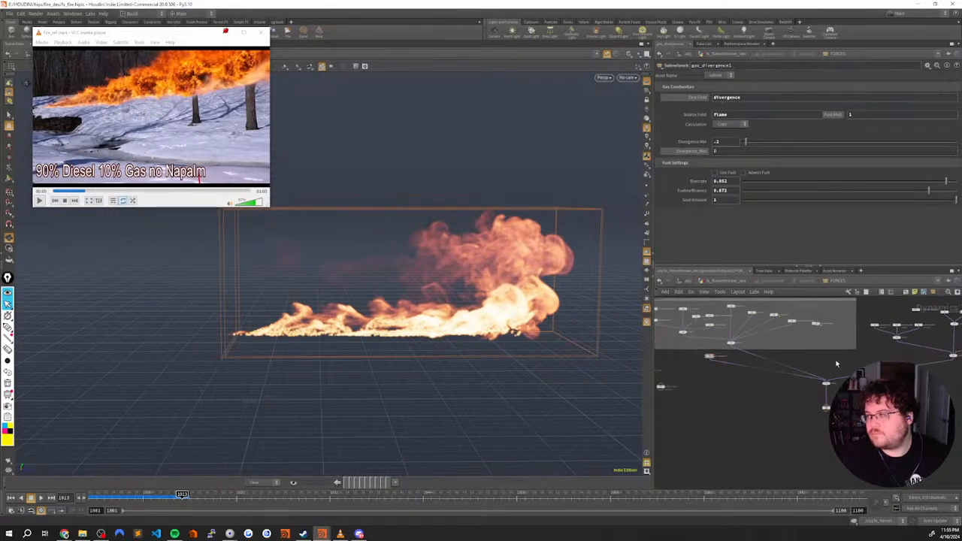
left_click_drag(105, 499, 65, 495)
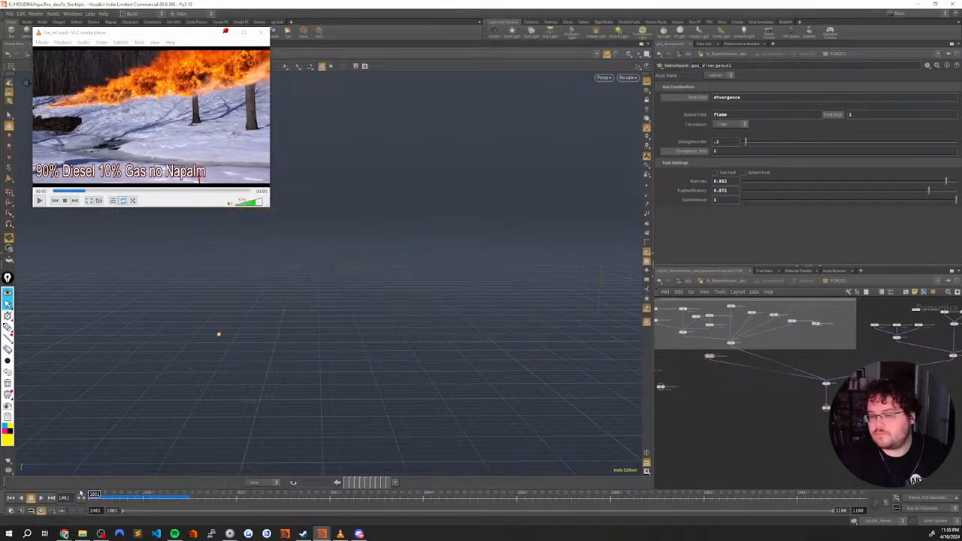
Enable Use Fuel in the fuel settings of gas_divergence1
left_click(716, 200)
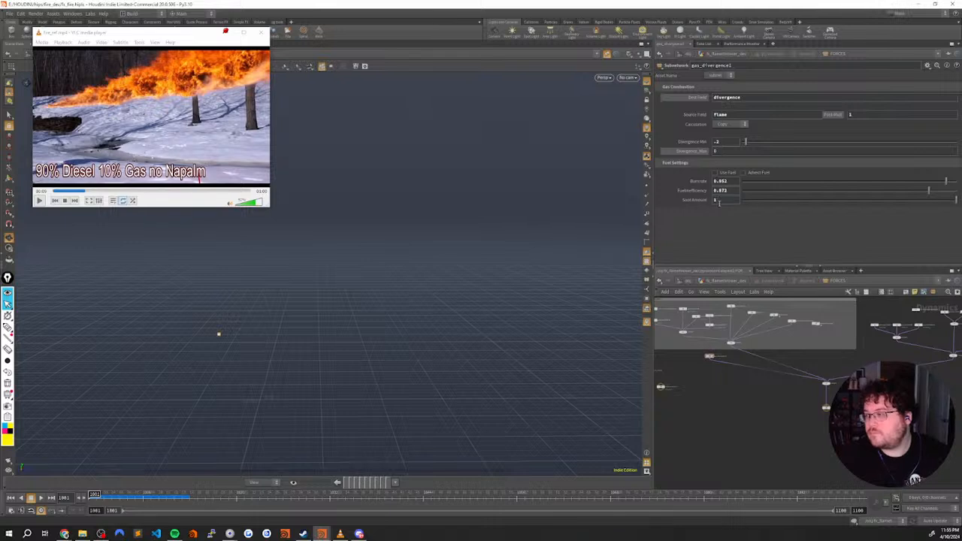
scroll(768, 398, "down", 4)
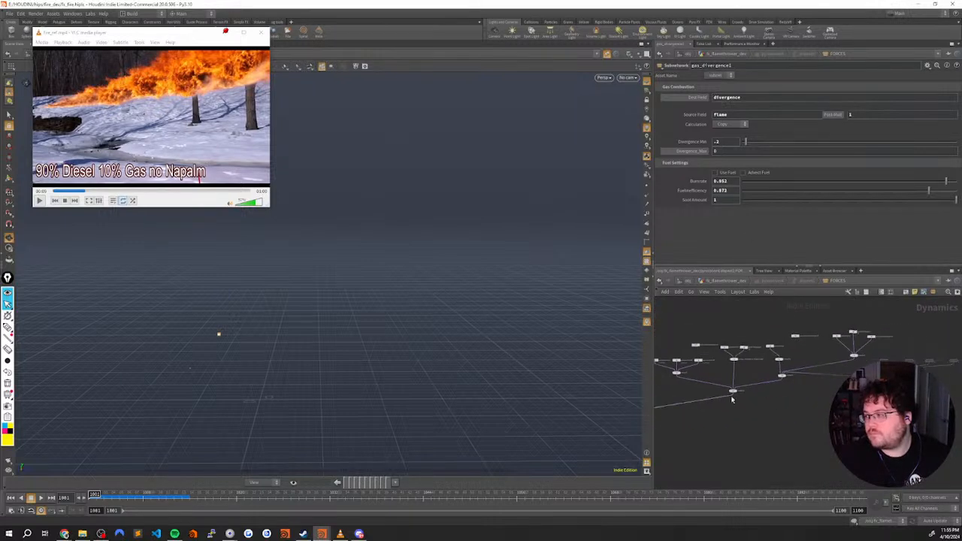
scroll(774, 402, "up", 5)
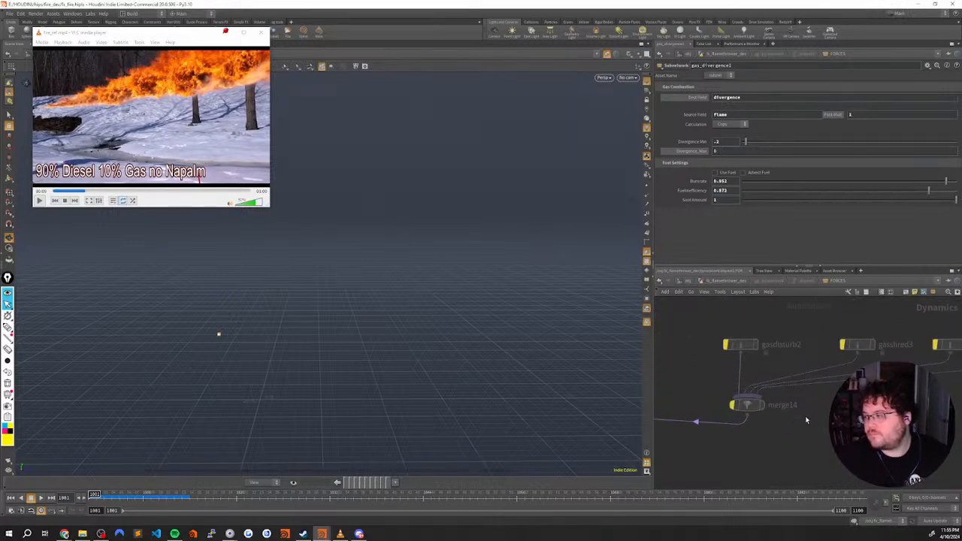
scroll(818, 412, "down", 6)
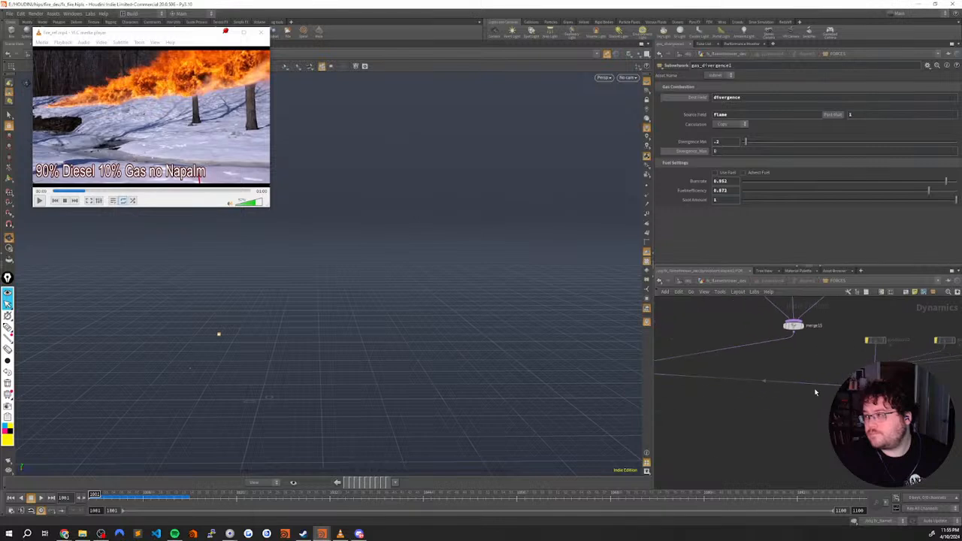
key("h")
left_click(716, 173)
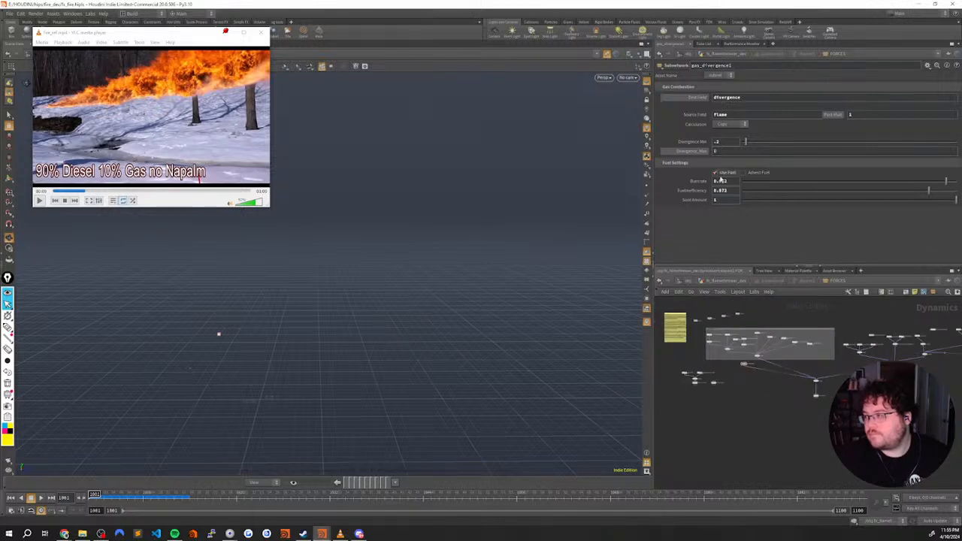
Link the Select Input of switch_use_fuel inside gas_divergence1 to the subnetwork's Use Fuel parameter with a relative reference
scroll(744, 369, "up", 6)
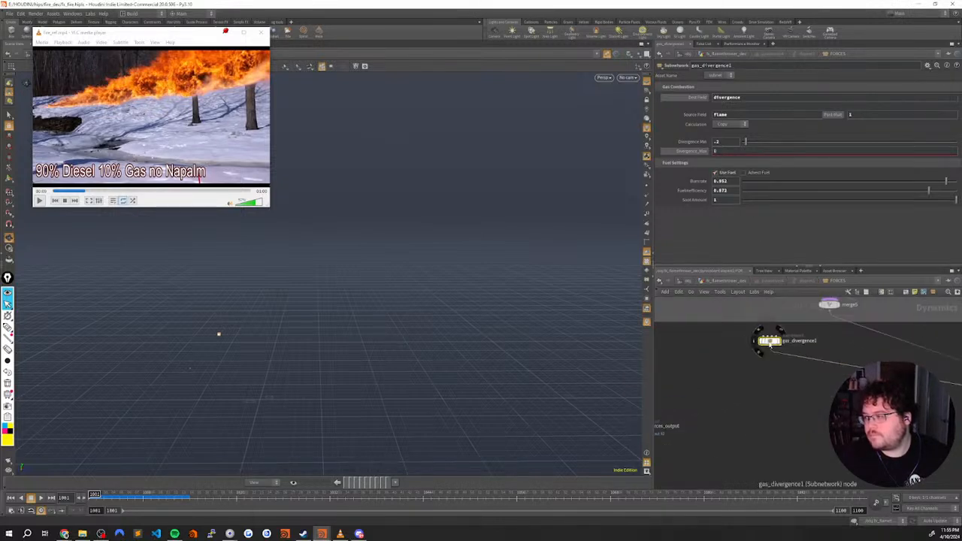
double_click(772, 339)
scroll(744, 421, "down", 3)
scroll(785, 393, "up", 4)
middle_click_drag(745, 421, 807, 375)
left_click(730, 401)
key("u")
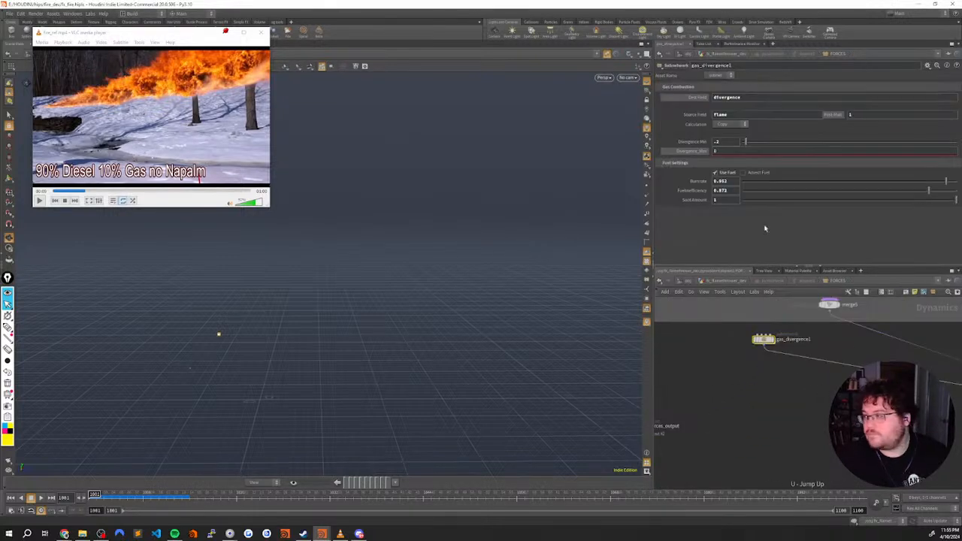
right_click(715, 174)
left_click(726, 228)
key("i")
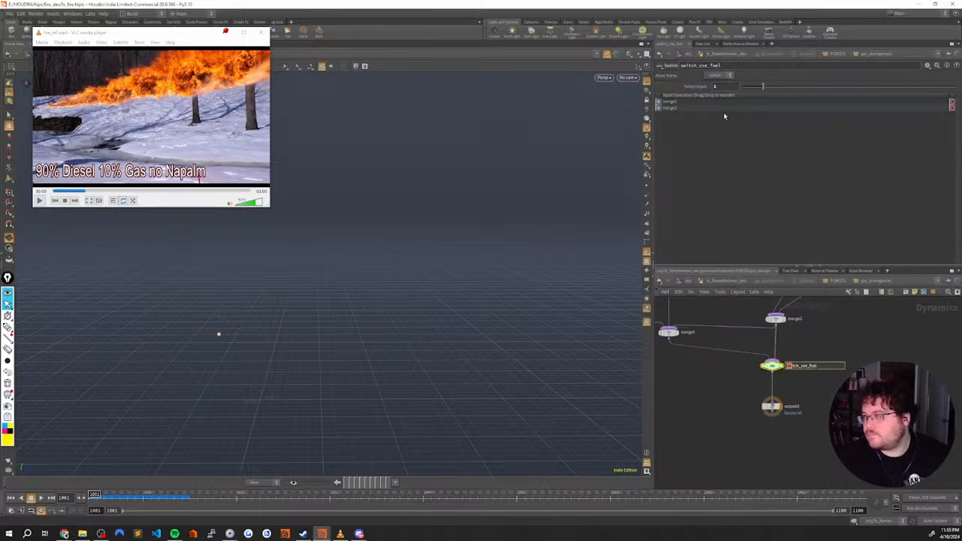
right_click(700, 87)
left_click(726, 184)
Invert the Select Input expression of switch_use_fuel to 1-ch("../usefuel")
left_click(697, 88)
left_click(697, 88)
left_click(697, 88)
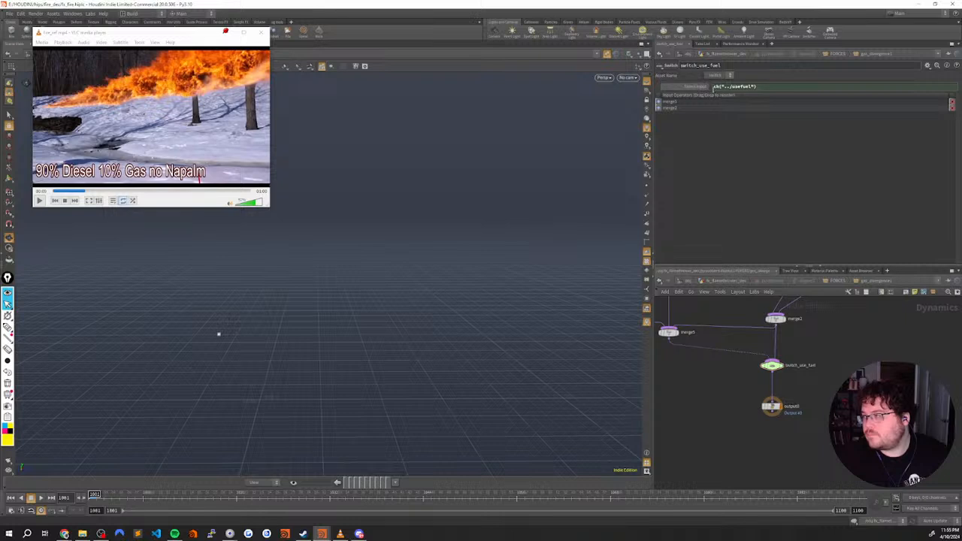
left_click(714, 87)
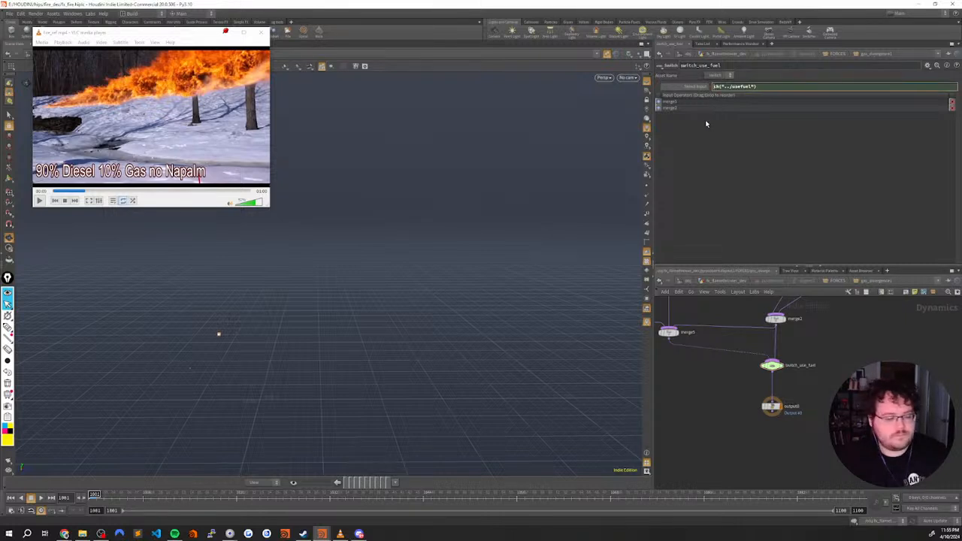
type("1-")
key("Return")
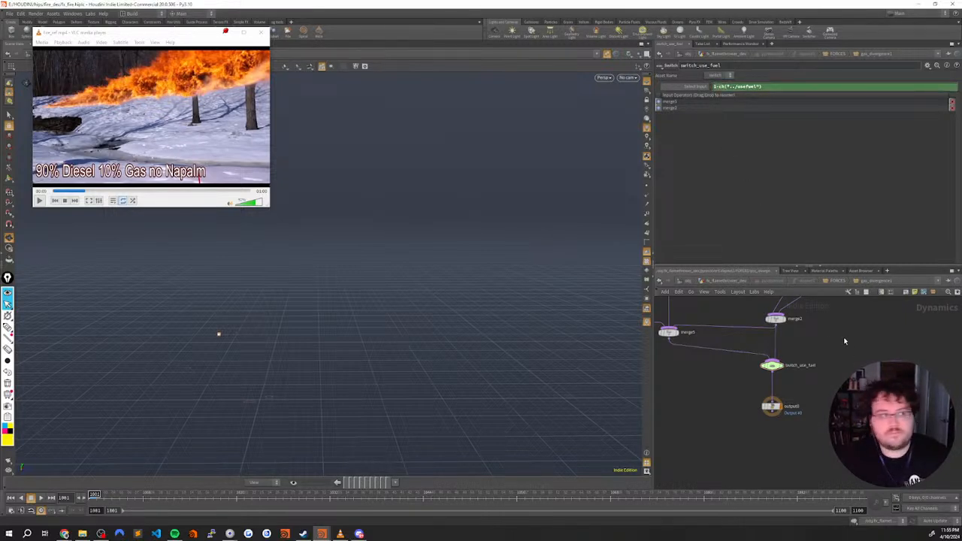
Return to the geometry network and add a seventh export field slot to pyrosolver4
key("u")
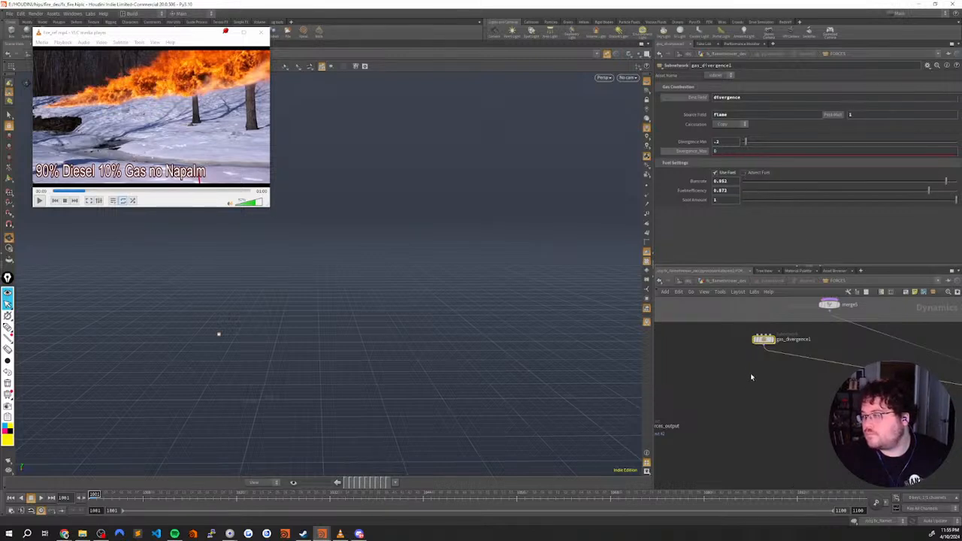
key("u")
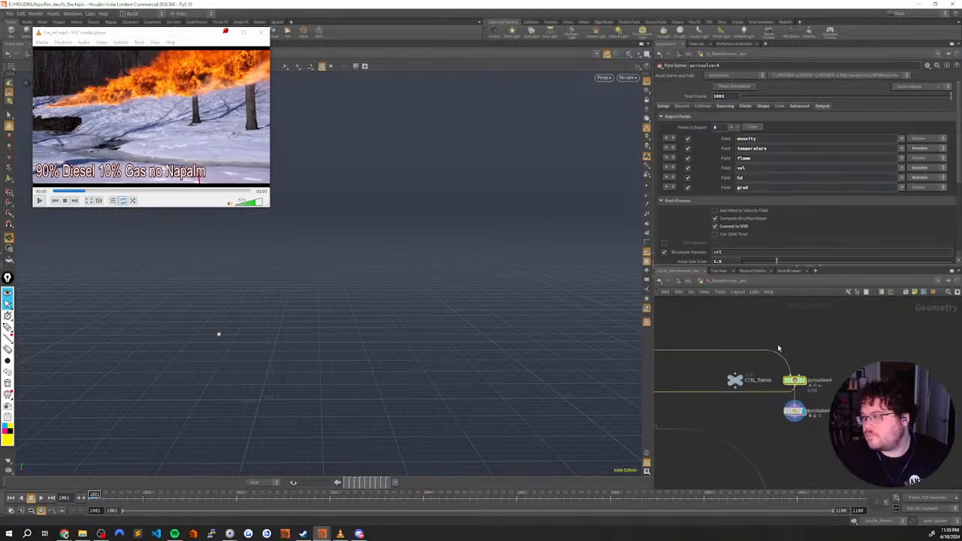
left_click(733, 127)
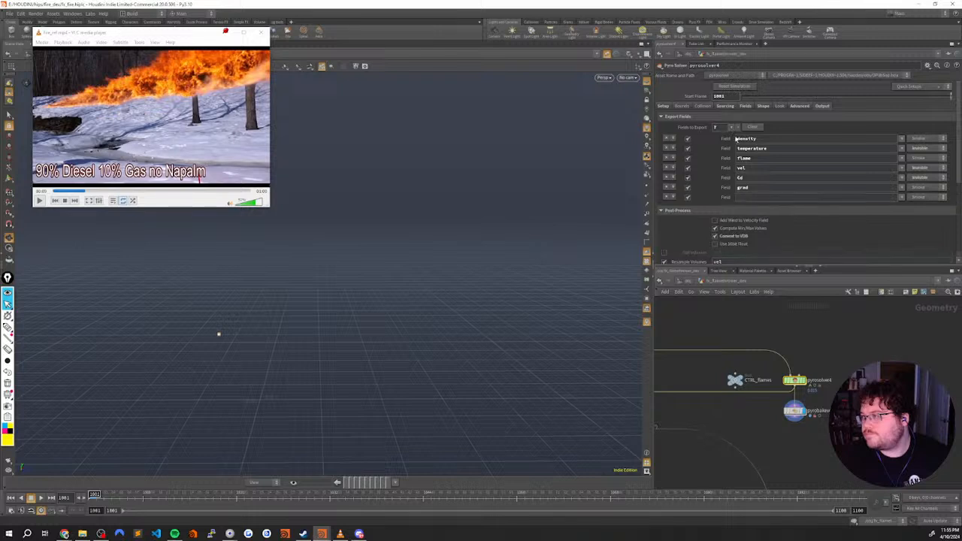
left_click(748, 197)
type("fu")
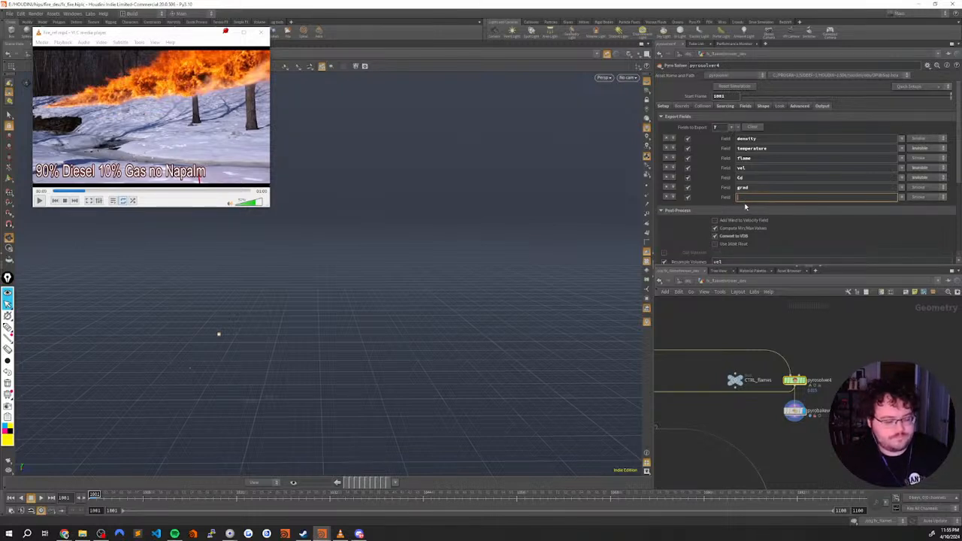
type("el")
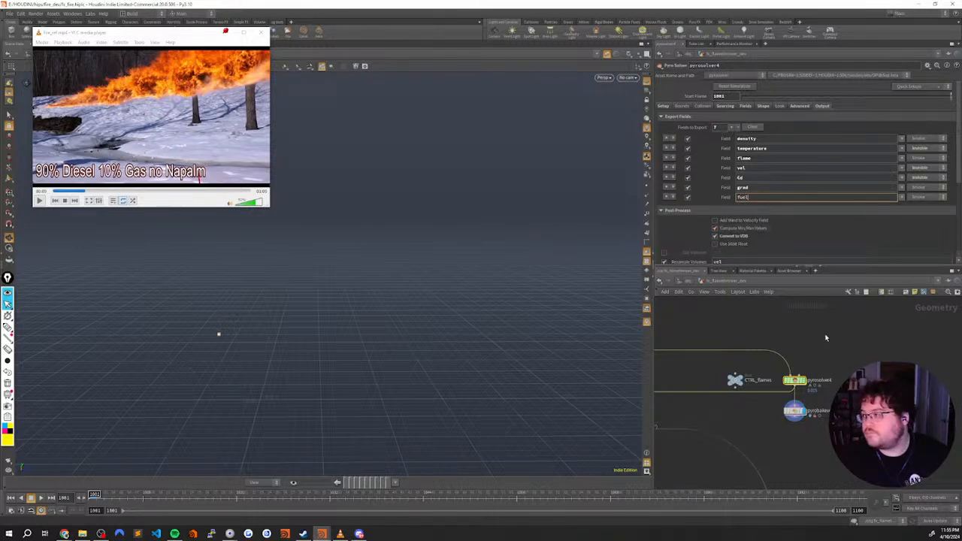
key("BackSpace")
key("BackSpace")
key("BackSpace")
key("BackSpace")
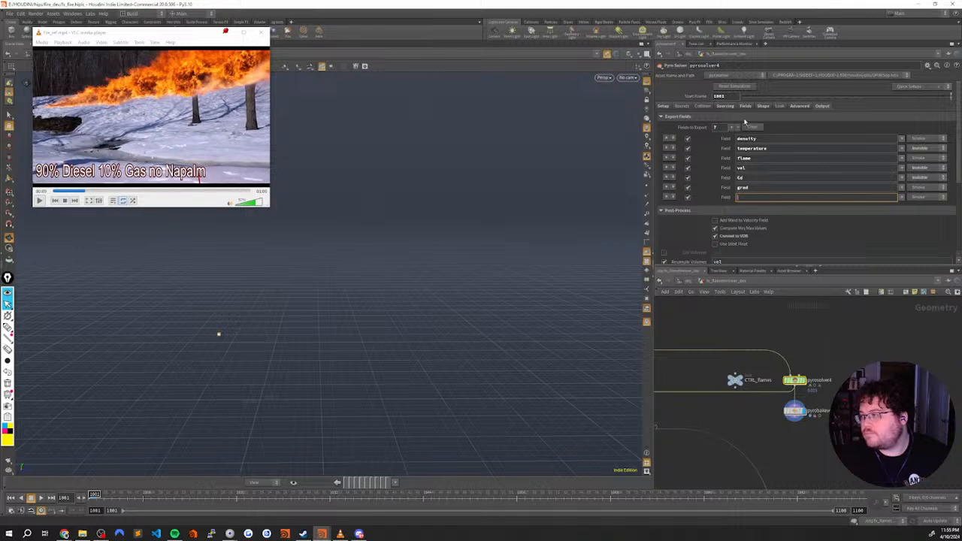
Add a fifth sourcing entry to pyrosolver4 with fuel as both source volume and target field
left_click(723, 106)
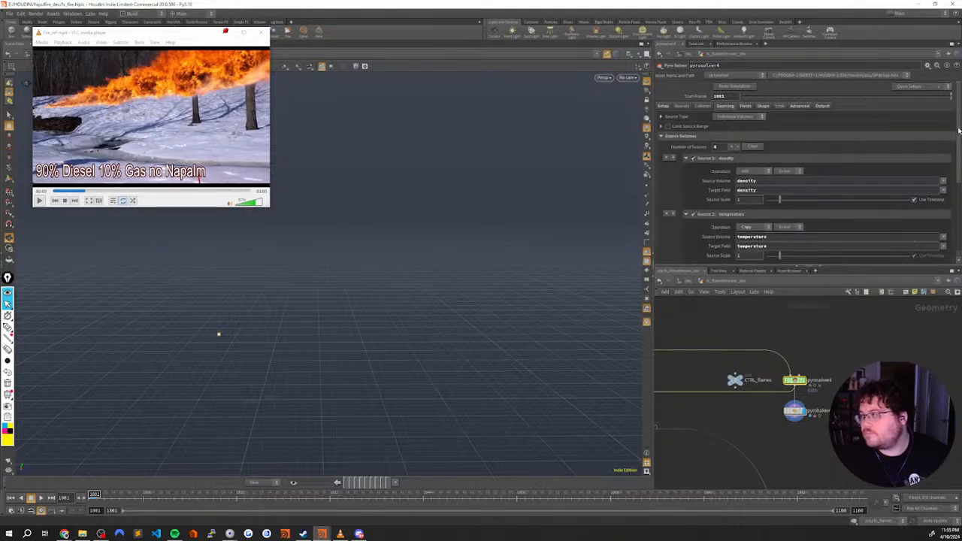
scroll(958, 131, "down", 5)
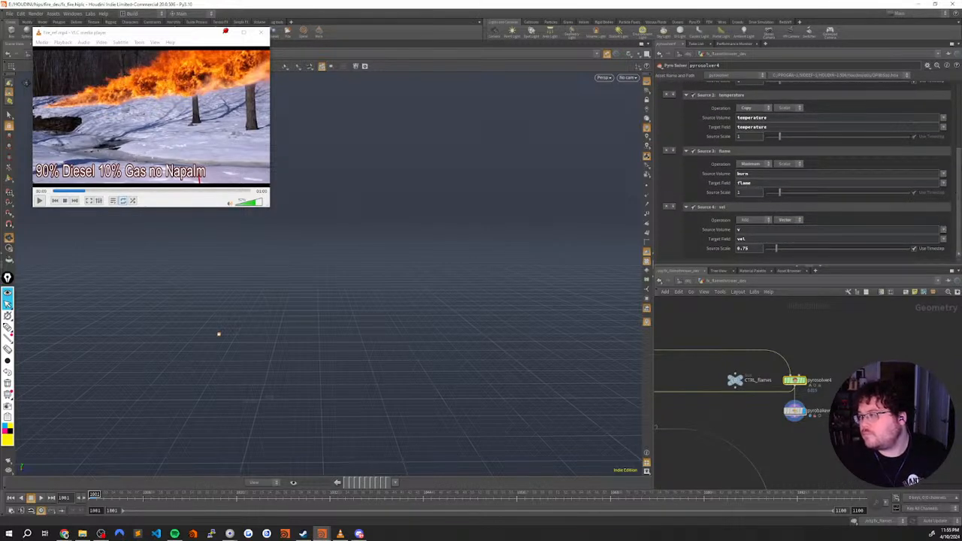
scroll(749, 142, "up", 5)
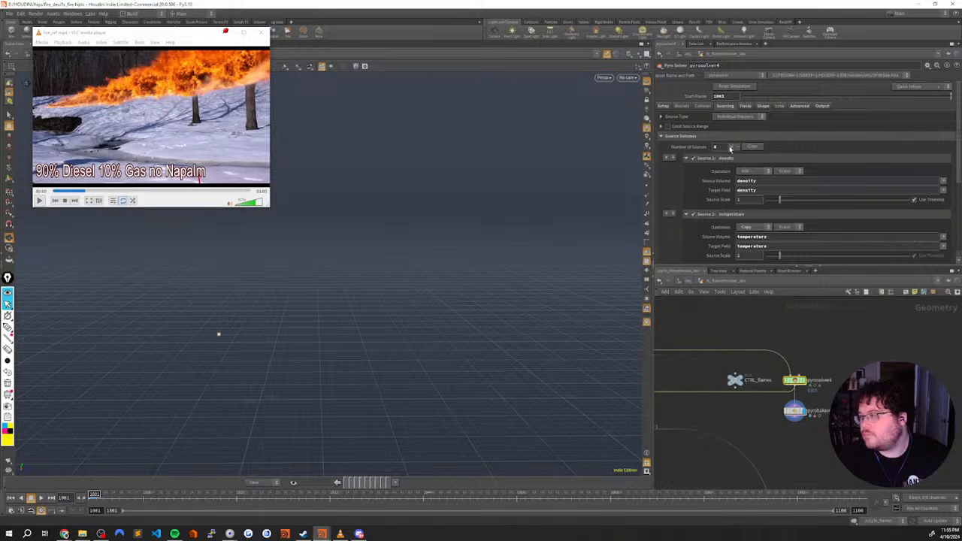
left_click(730, 146)
scroll(942, 209, "down", 6)
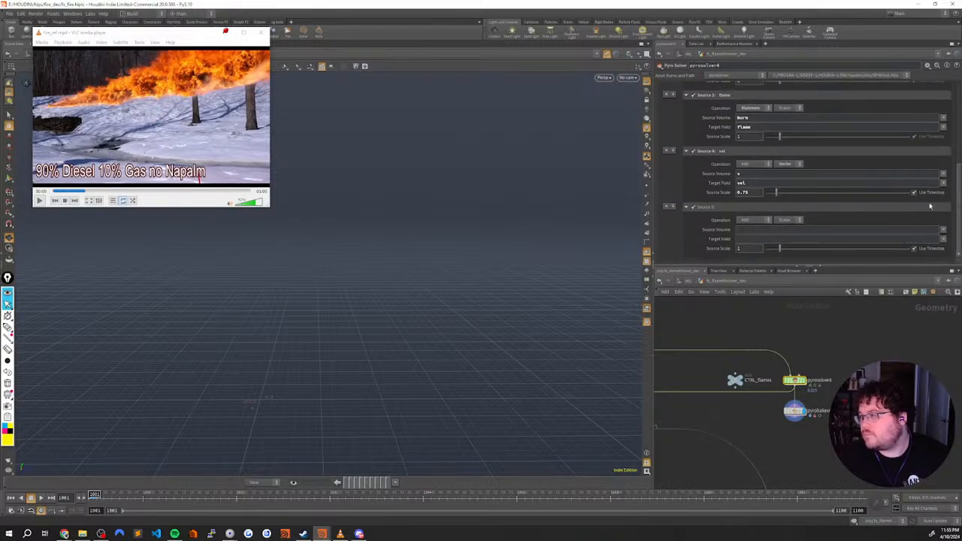
left_click(738, 229)
type("fu")
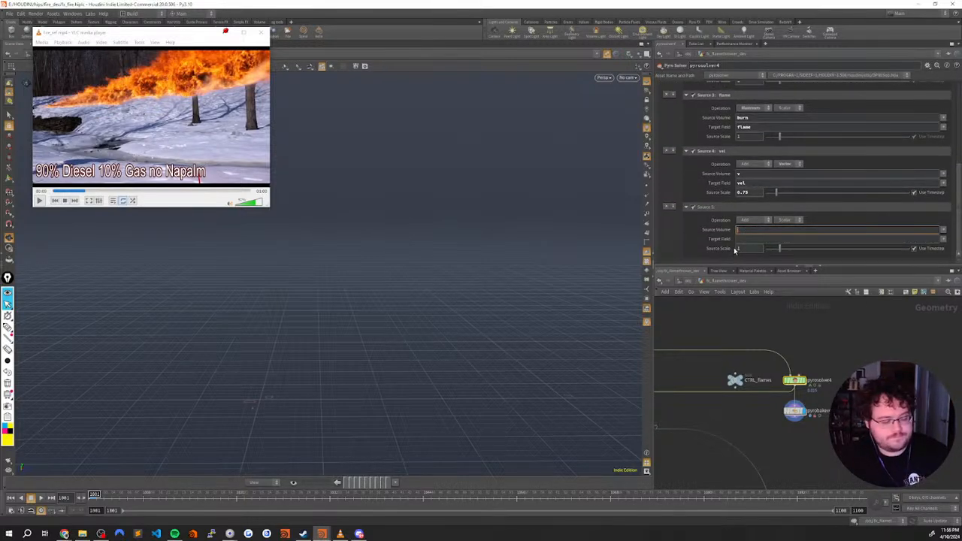
type("el")
key("Tab")
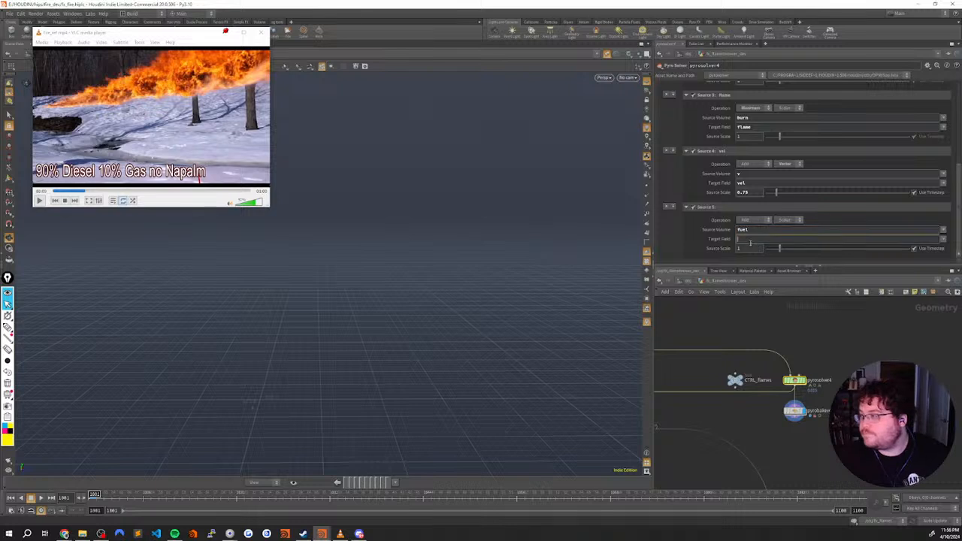
type("fuel")
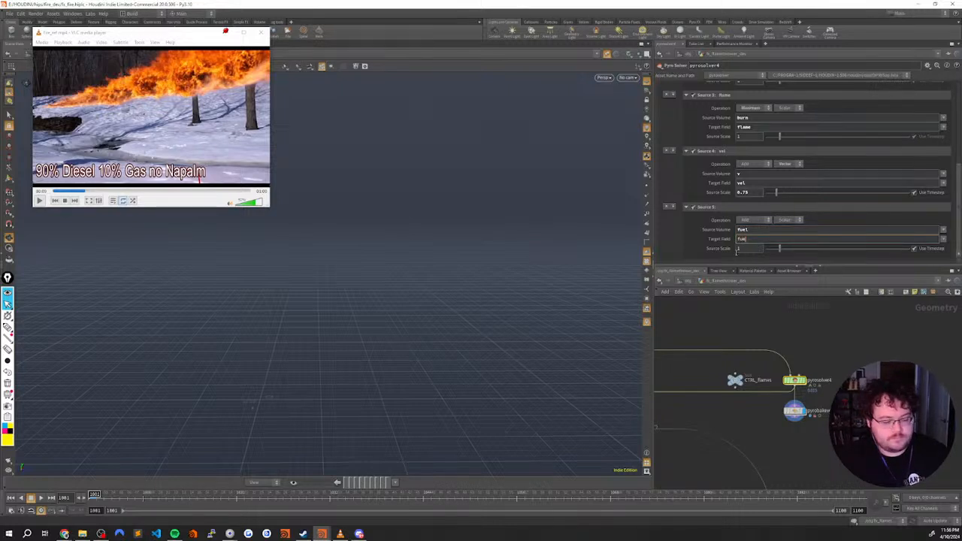
Trace the source volume network back to merge4 and examine that node's geometry information
scroll(842, 379, "down", 3)
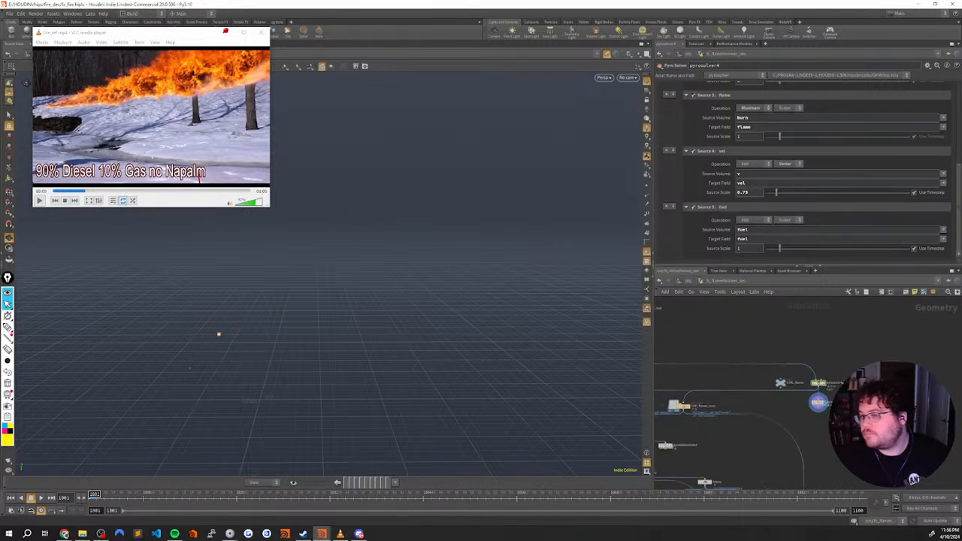
scroll(843, 380, "down", 5)
middle_click_drag(839, 355, 857, 387)
scroll(803, 357, "up", 6)
middle_click_drag(804, 356, 920, 390)
middle_click_drag(724, 350, 817, 374)
middle_click(764, 394)
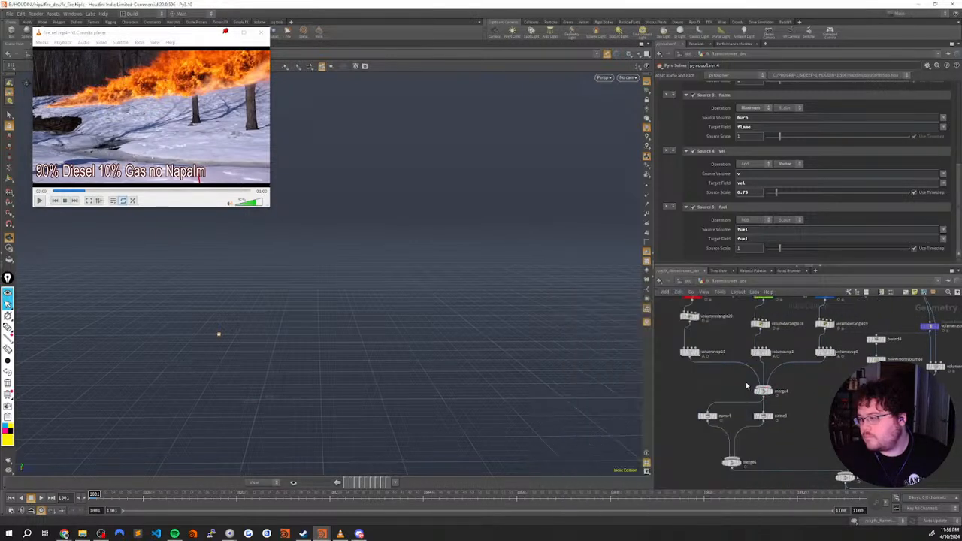
middle_click_drag(733, 390, 762, 364)
left_click(791, 366)
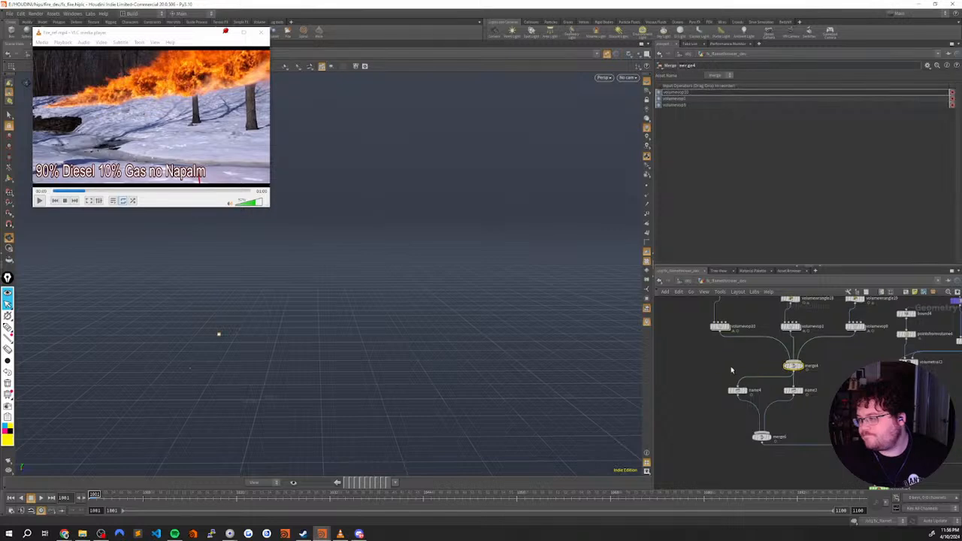
Place a Convert VDB node beside name4 and check merge4's node information again
key("Tab")
type("vd")
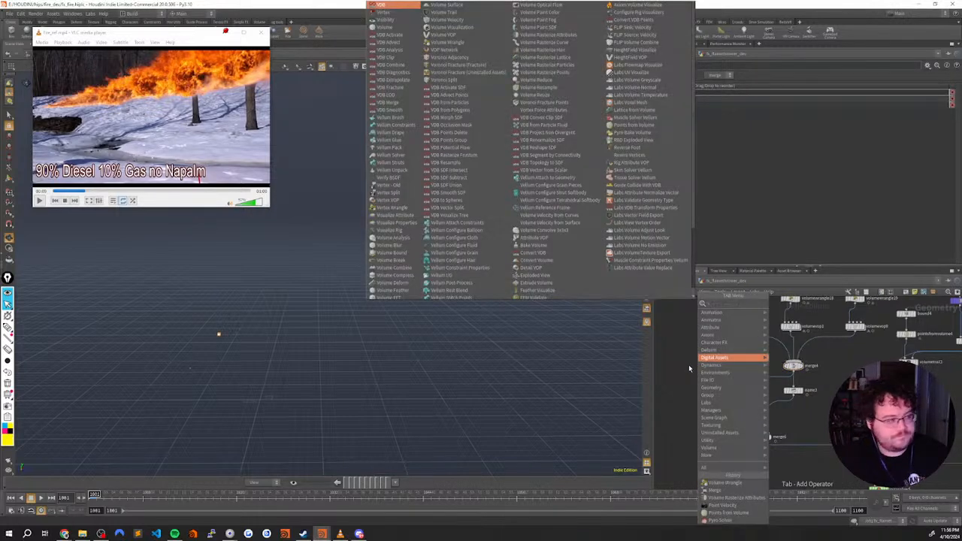
type("b")
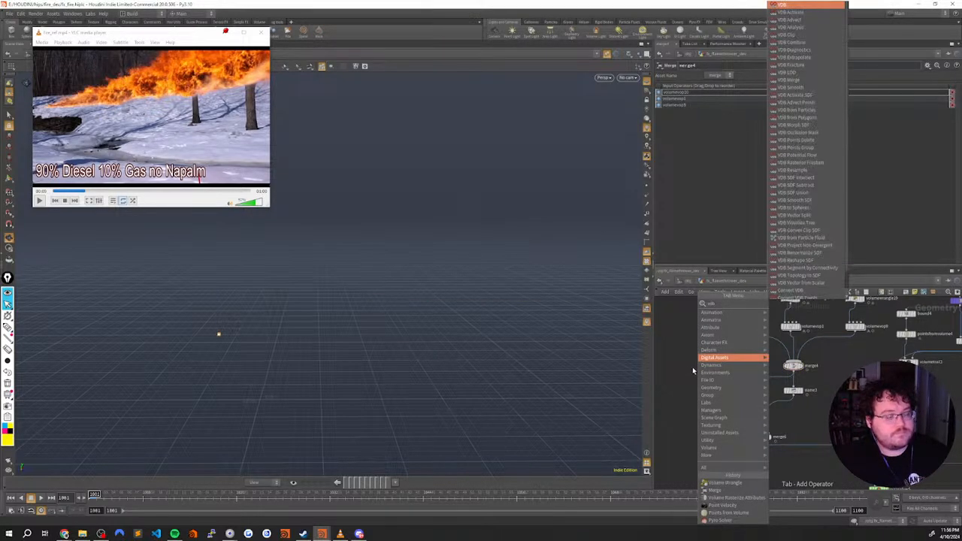
type("v")
left_click(807, 318)
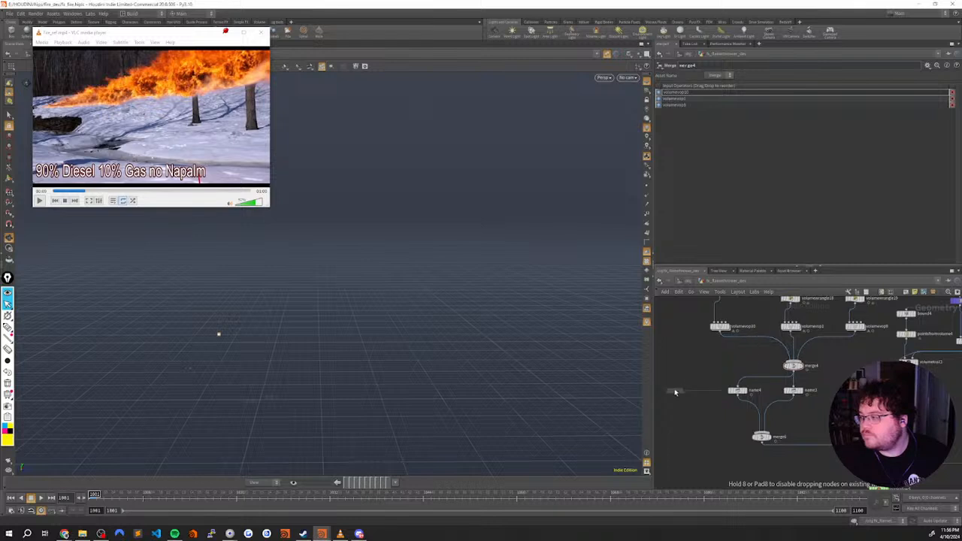
left_click(677, 391)
scroll(797, 369, "up", 2)
middle_click(802, 367)
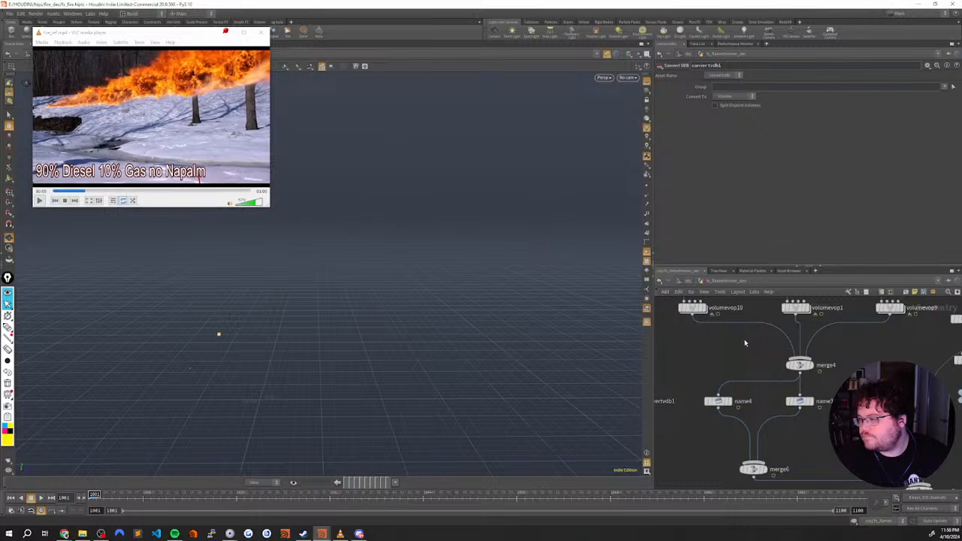
scroll(746, 345, "down", 1)
middle_click(790, 361)
middle_click_drag(674, 363, 744, 351)
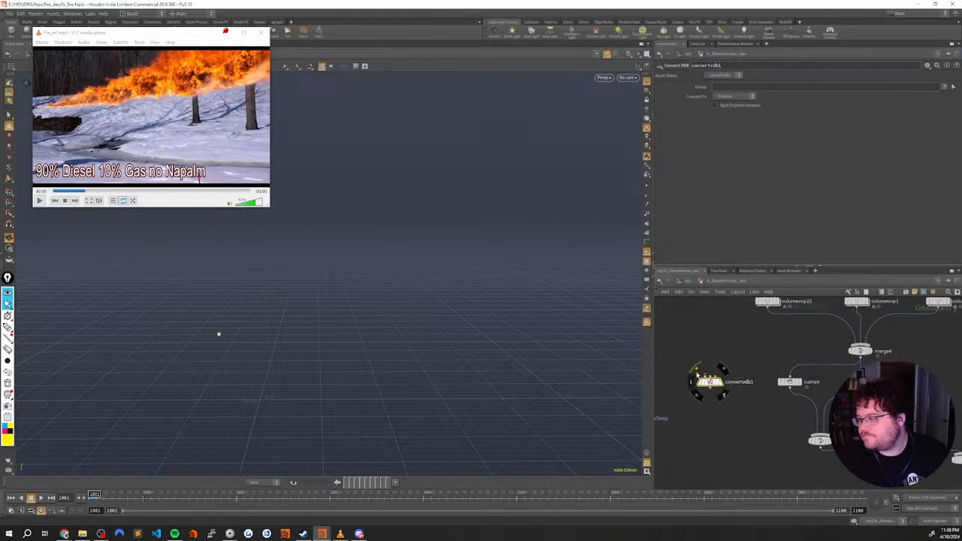
Remove the convertvdb1 node and place a VDB Combine node in its spot beside name4
key("Delete")
key("Tab")
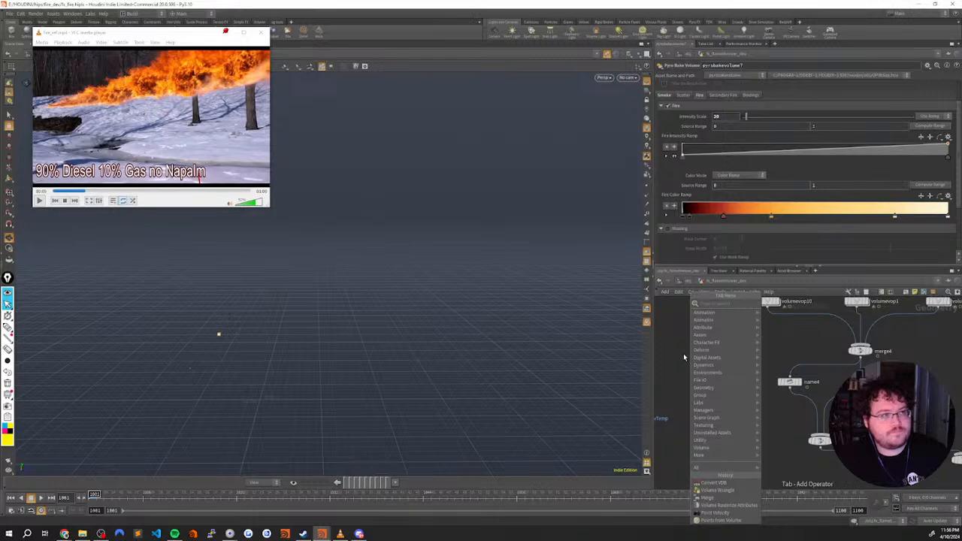
type("vdb")
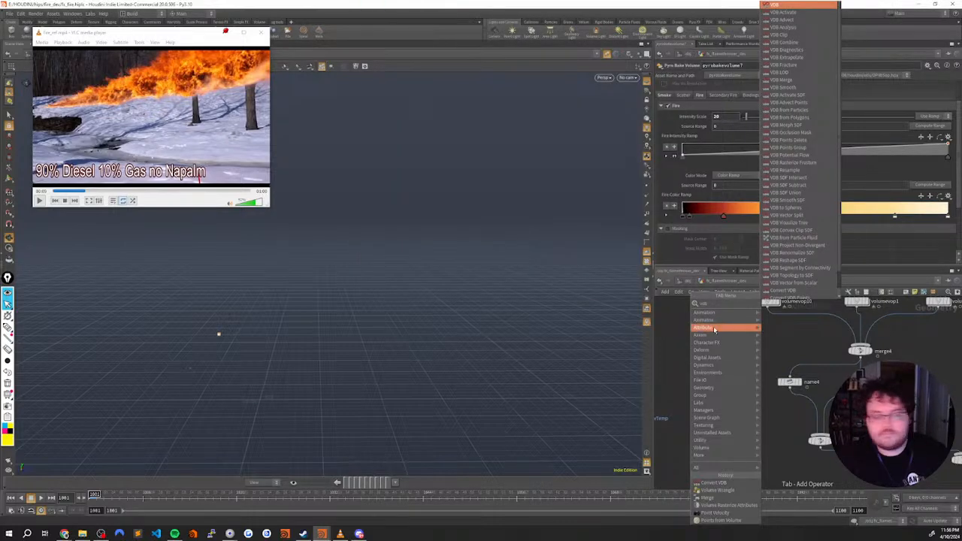
type(" c")
key("Return")
left_click(721, 378)
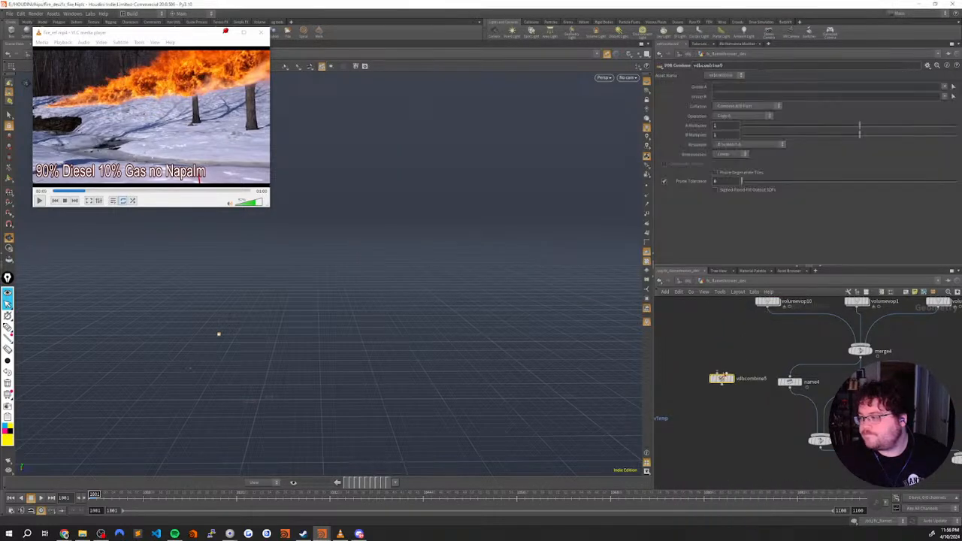
Add a Blast node with group 0 and Delete Non Selected enabled, and feed it from merge4
key("Tab")
type("bl")
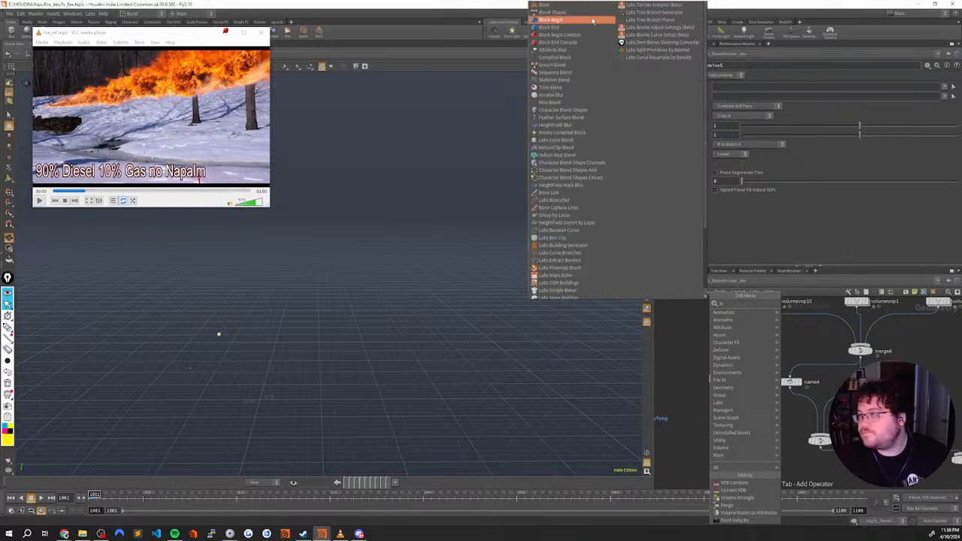
left_click(556, 4)
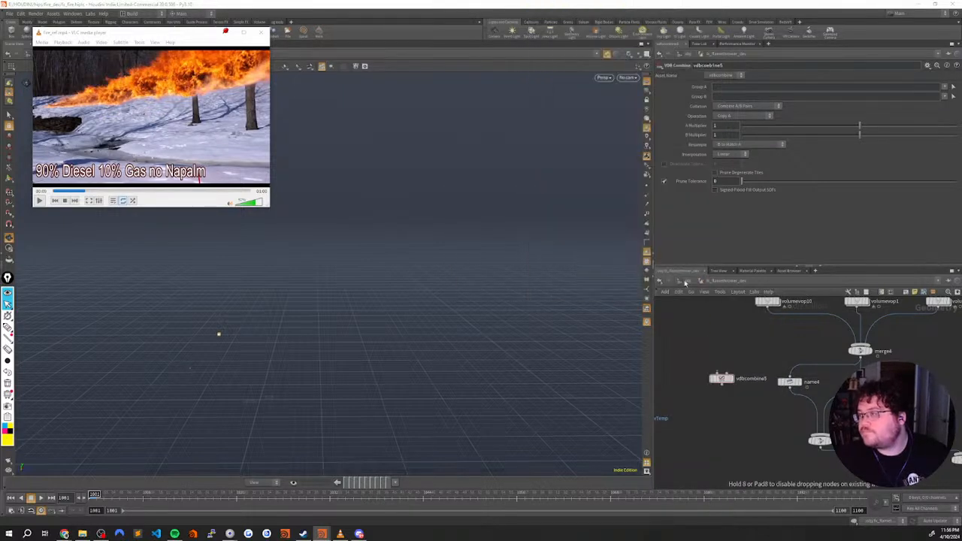
left_click(684, 332)
left_click(723, 97)
left_click(723, 98)
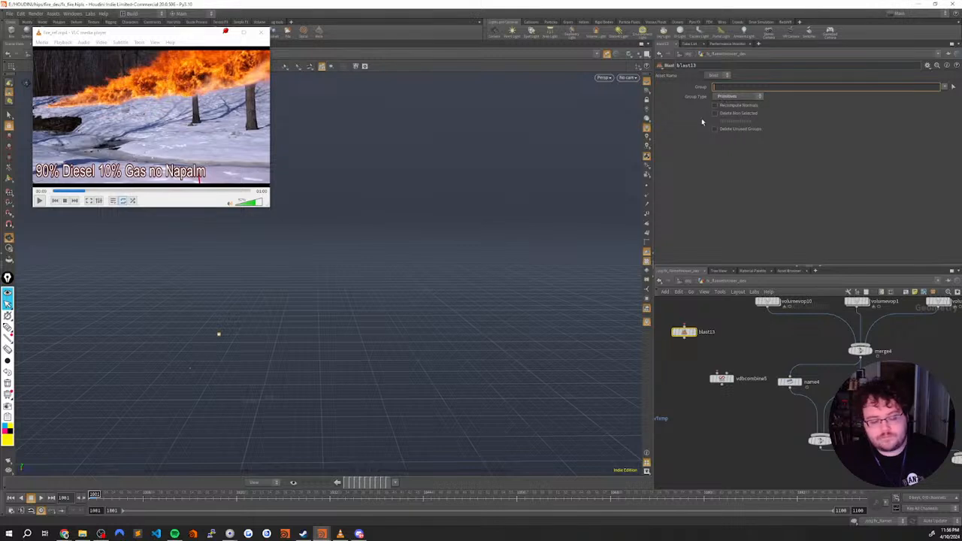
left_click(724, 113)
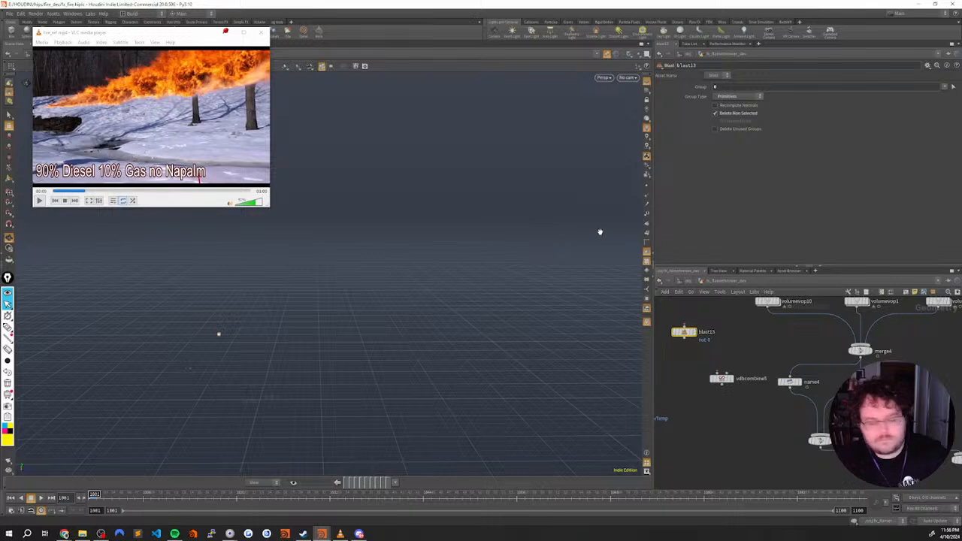
left_click(684, 332)
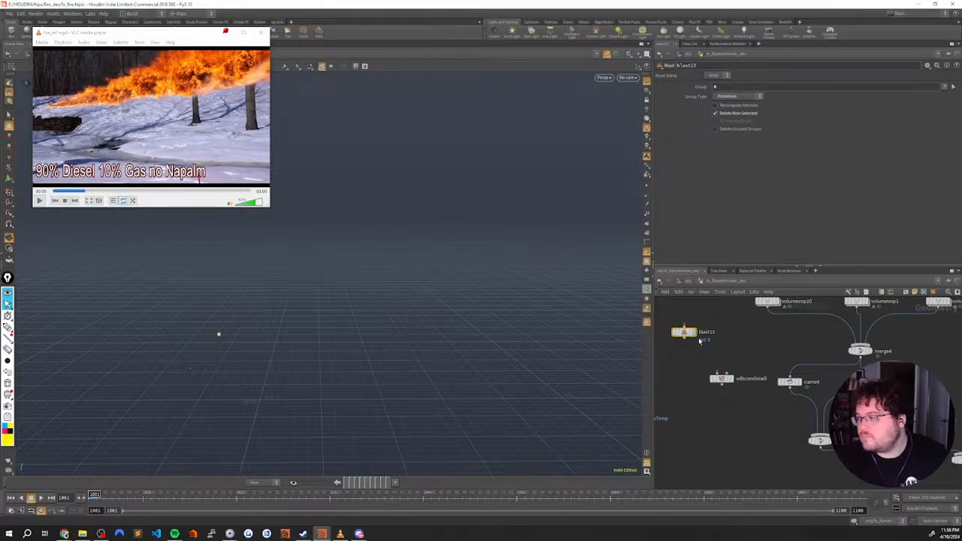
left_click_drag(684, 331, 672, 372)
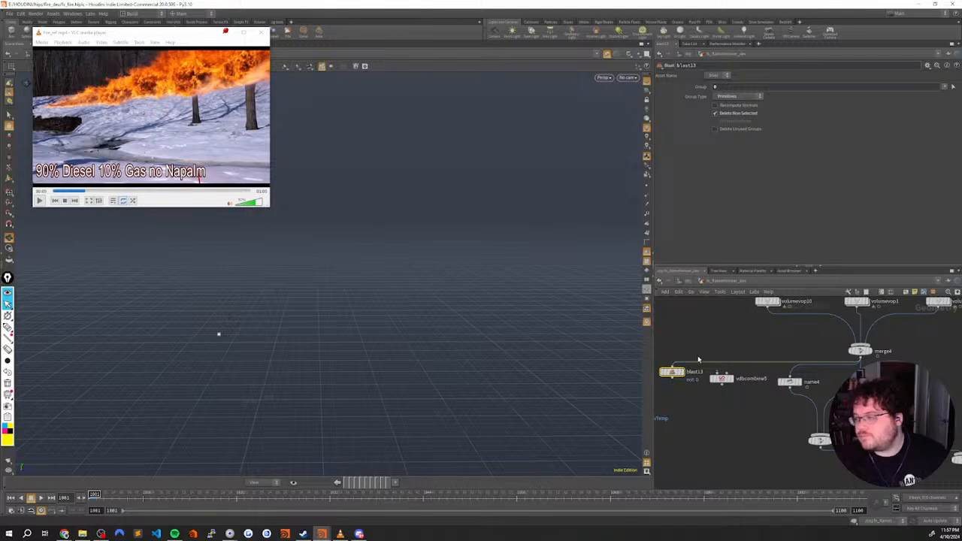
Duplicate blast13 with its merge4 input and turn off Delete Non Selected on the copy
scroll(694, 352, "up", 2)
key("ctrl+c")
key("ctrl+v")
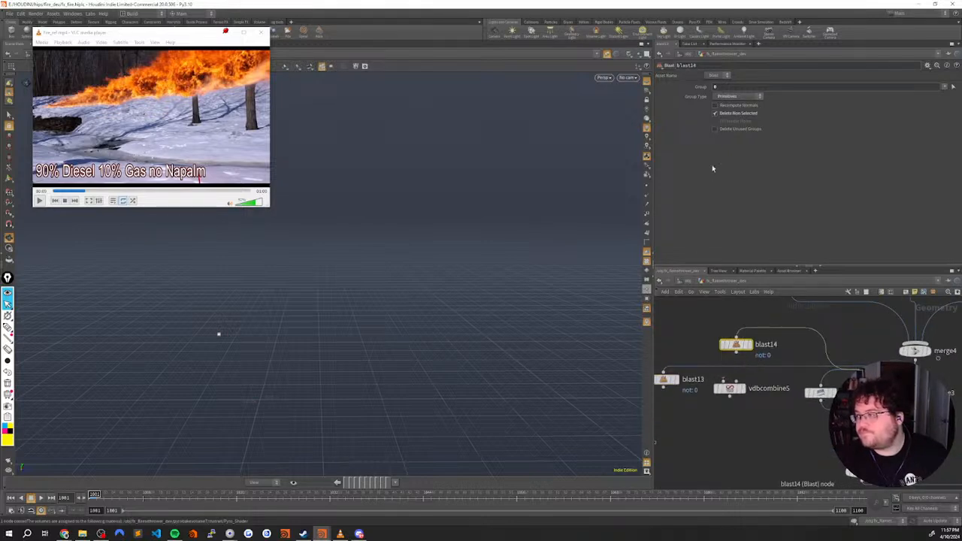
left_click(665, 380)
left_click(743, 346)
left_click(738, 114)
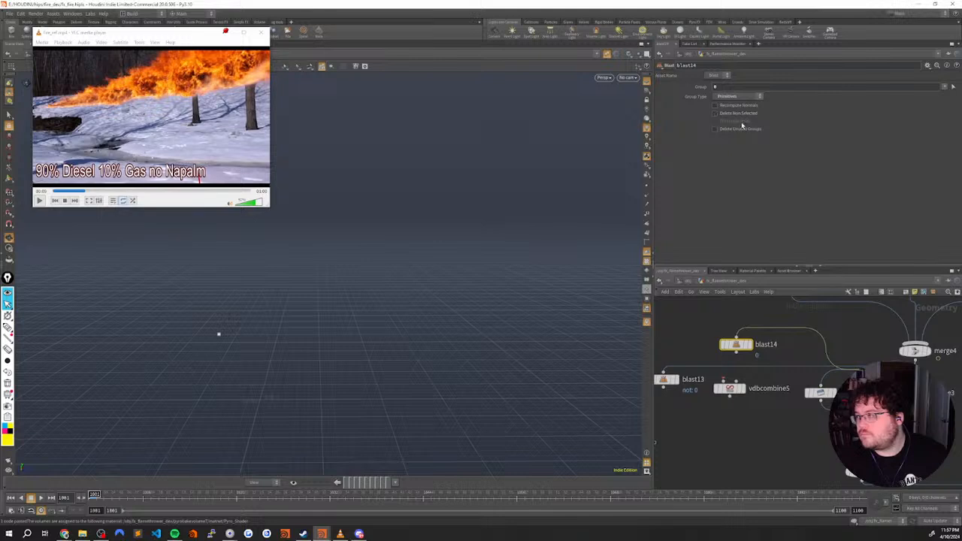
Connect blast13 to the first input and blast14 to the second input of vdbcombine5, placed below both
left_click_drag(728, 388, 713, 414)
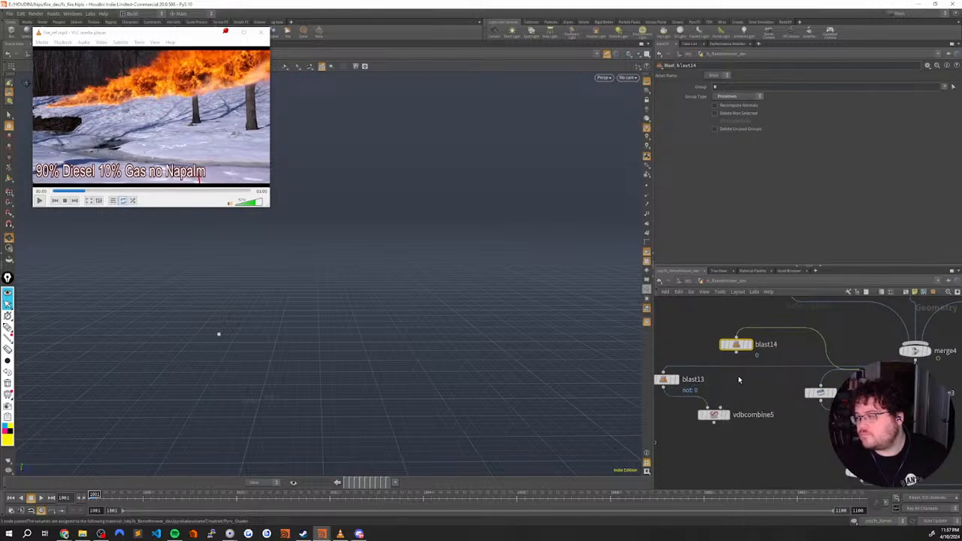
left_click_drag(736, 344, 740, 383)
left_click_drag(700, 461, 713, 414)
middle_click_drag(697, 447, 707, 433)
Set vdbcombine5's collation to Flatten All B into First A and display the node at frame 1040
left_click(737, 88)
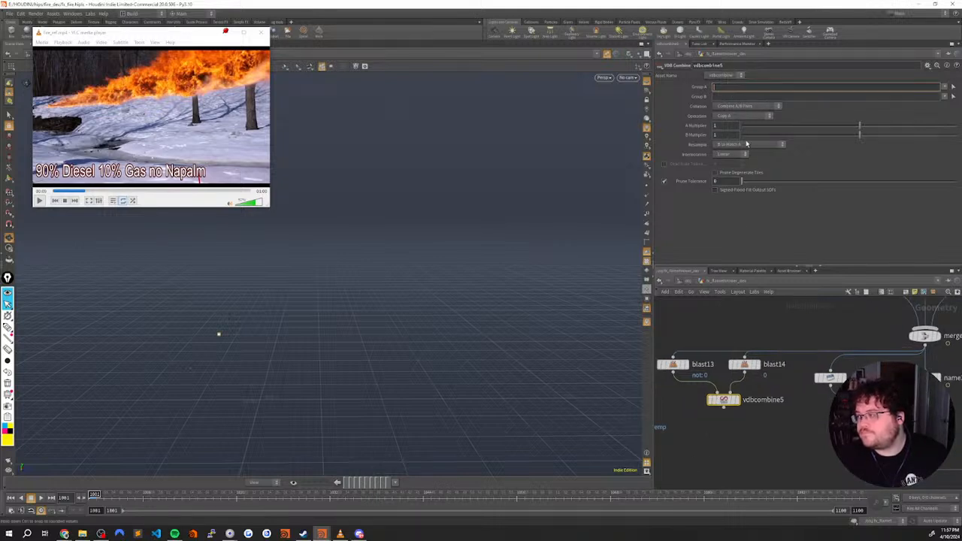
left_click(798, 339)
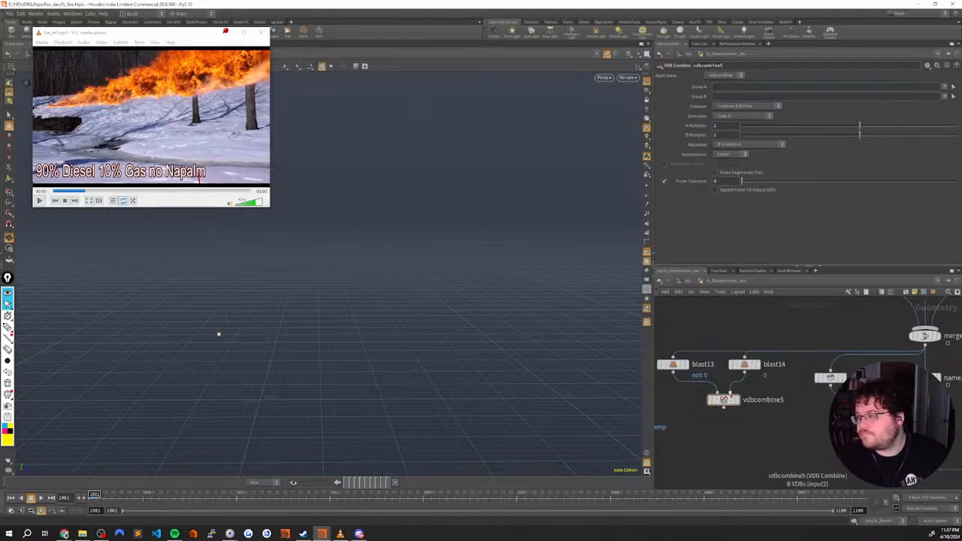
left_click(724, 400)
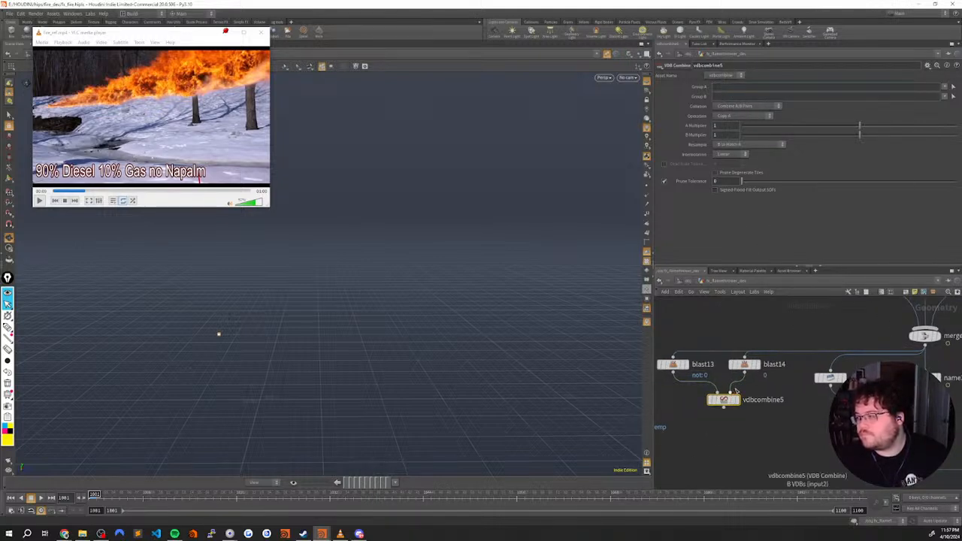
left_click(734, 106)
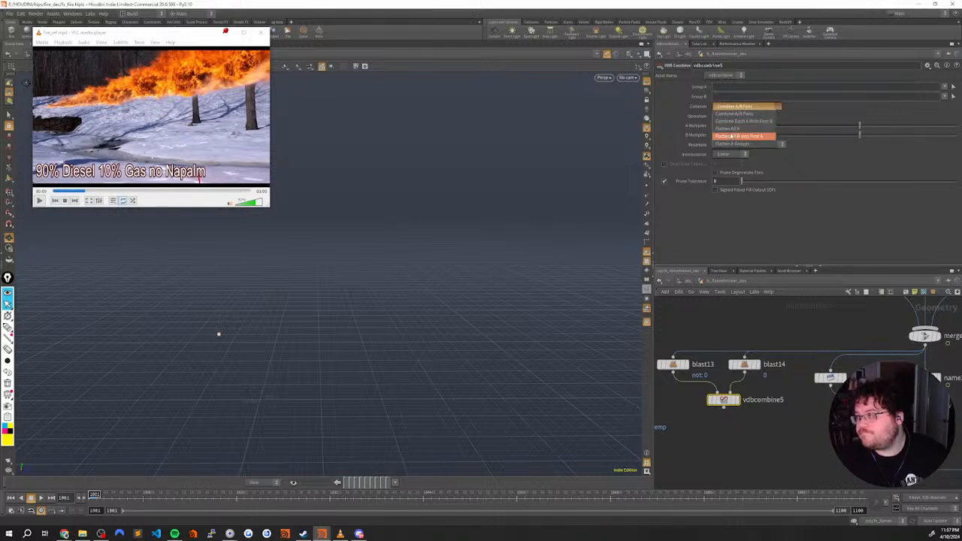
left_click(732, 136)
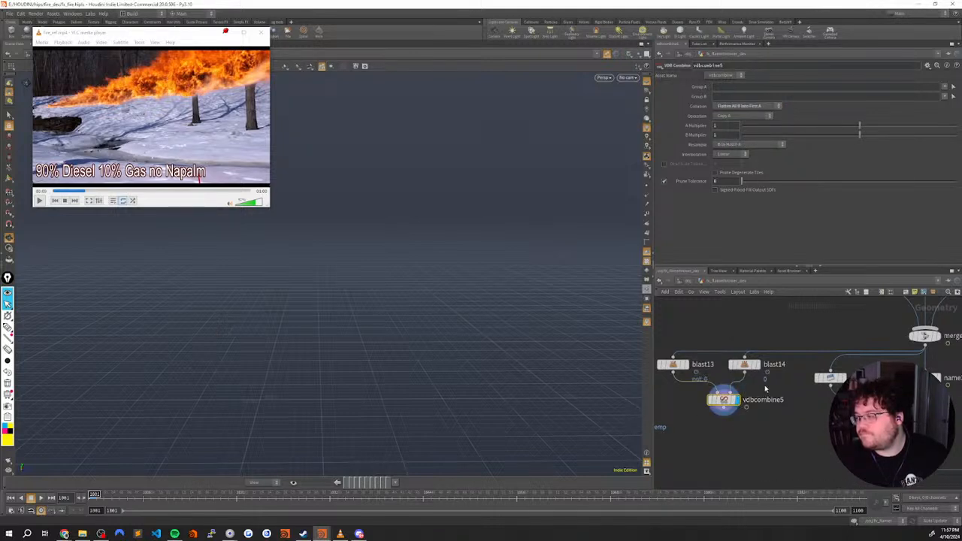
left_click_drag(332, 500, 395, 502)
middle_click(725, 401)
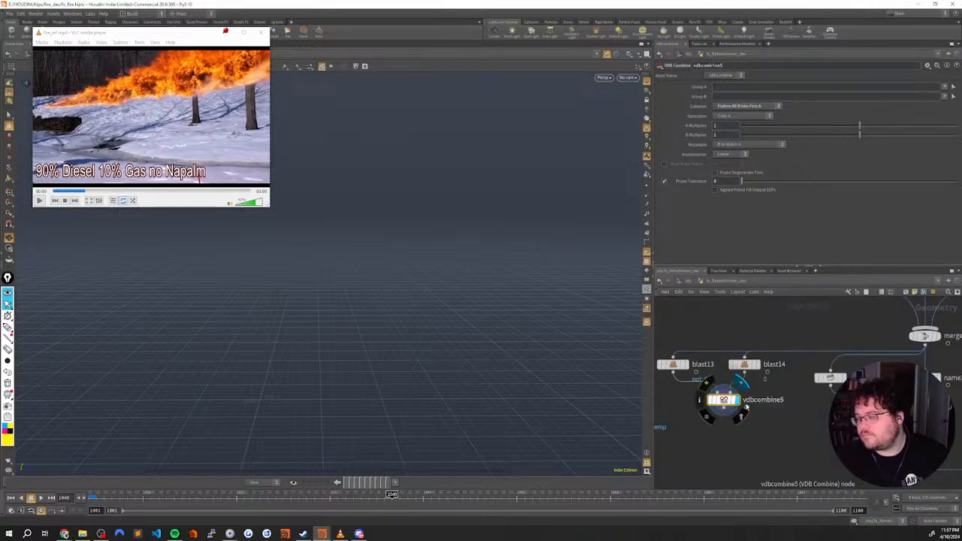
Copy name4 above the two Blast nodes, set its name to fuel, and feed both Blasts from it
left_click(828, 379)
middle_click_drag(794, 399, 782, 421)
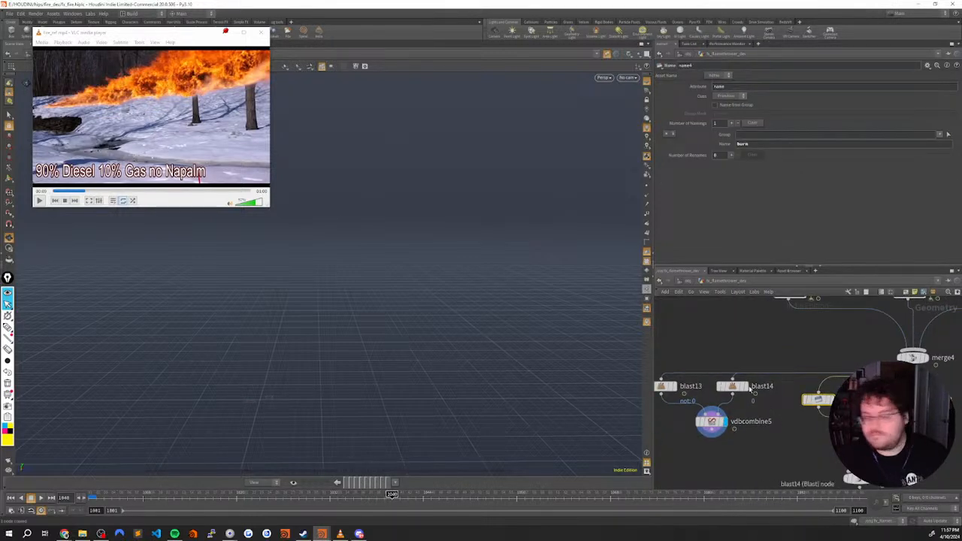
key("ctrl+v")
mouse_move(687, 363)
left_mouse_down()
mouse_move(690, 372)
mouse_move(669, 366)
left_mouse_up()
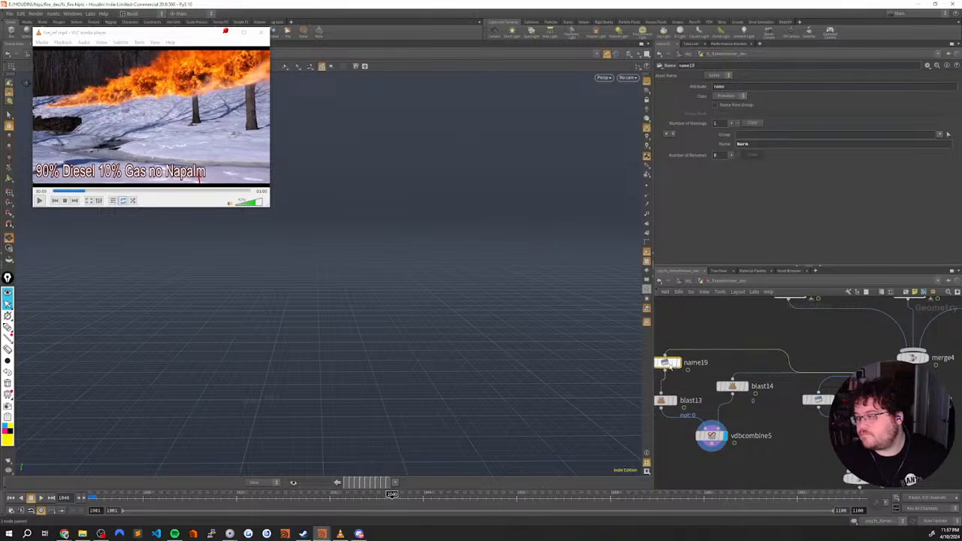
left_click_drag(759, 145, 689, 170)
type("fuel")
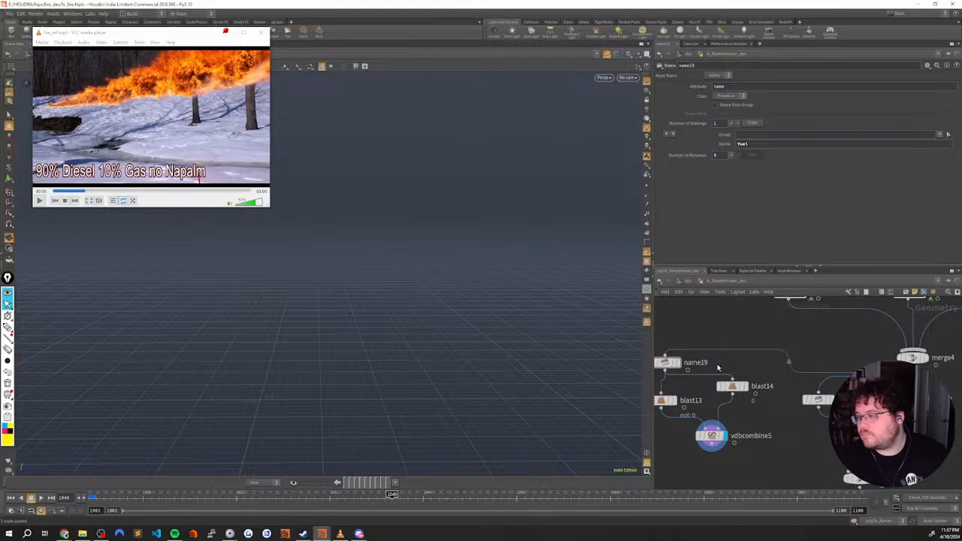
left_click_drag(673, 366, 704, 362)
middle_click_drag(694, 386, 715, 358)
left_click_drag(685, 377, 685, 363)
left_click(733, 408)
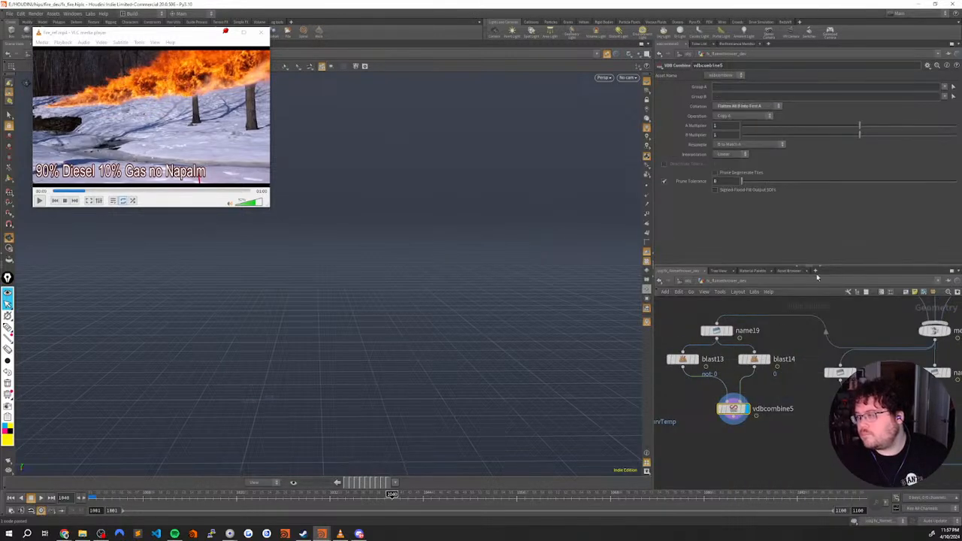
left_click(944, 87)
left_click(939, 96)
left_click(945, 97)
left_click(939, 106)
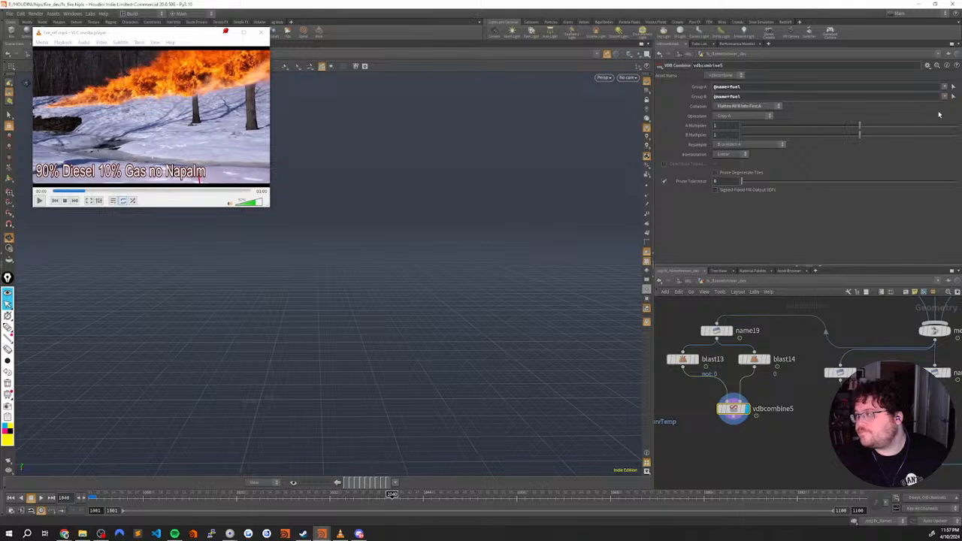
left_click(742, 117)
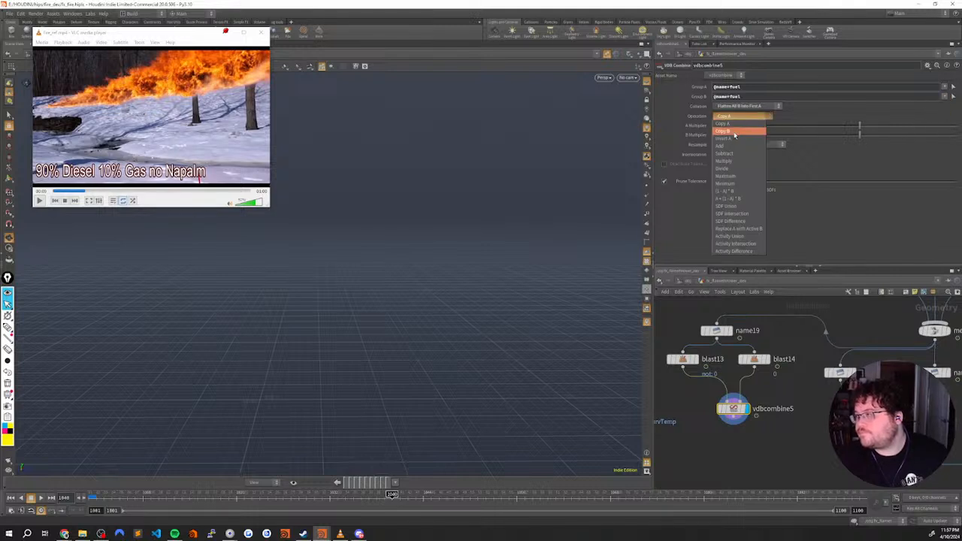
left_click(741, 174)
middle_click(736, 416)
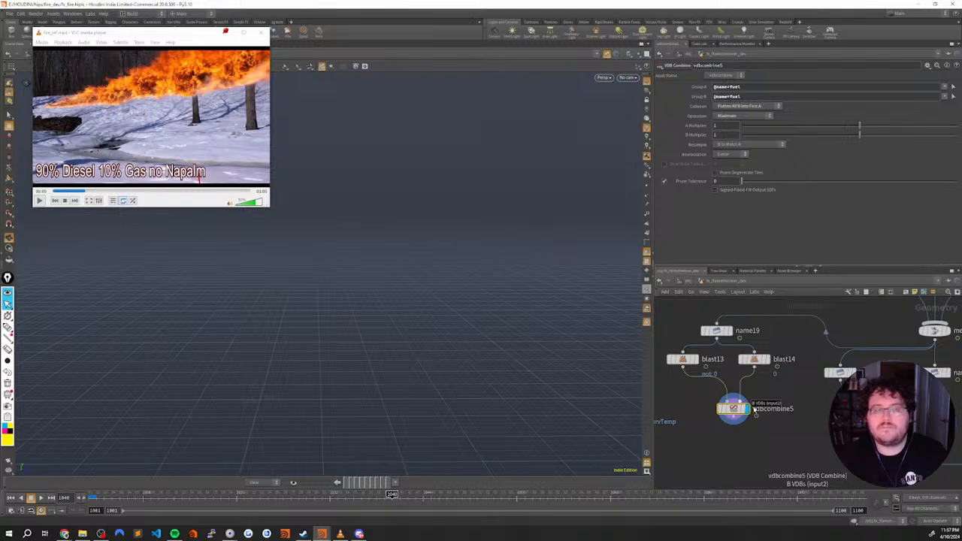
Move the fuel Name, Blast and VDB Combine nodes together so they line up beside name4 and its merge
scroll(754, 419, "down", 4)
middle_click_drag(762, 431, 746, 403)
left_click_drag(756, 422, 733, 367)
scroll(768, 418, "up", 3)
mouse_move(765, 424)
left_mouse_down()
mouse_move(693, 336)
mouse_move(730, 341)
left_mouse_up()
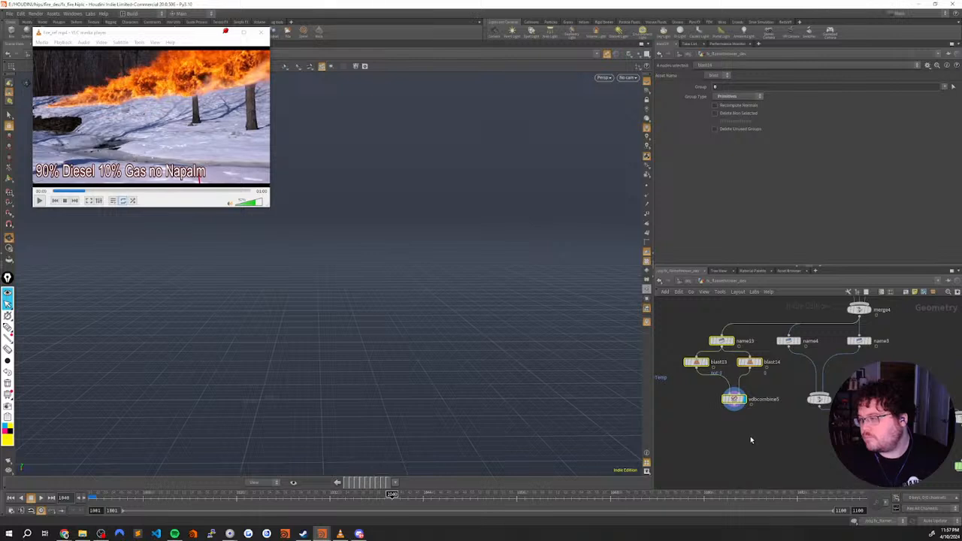
left_click(791, 428)
middle_click_drag(793, 428, 774, 430)
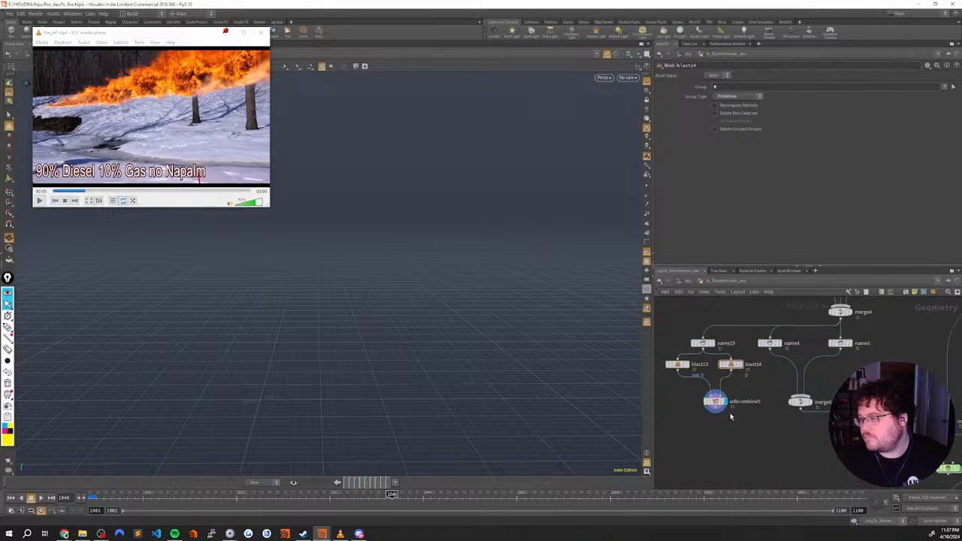
Connect vdbcombine5 to merge6 and move it to the top of the merge's input order
left_click(799, 401)
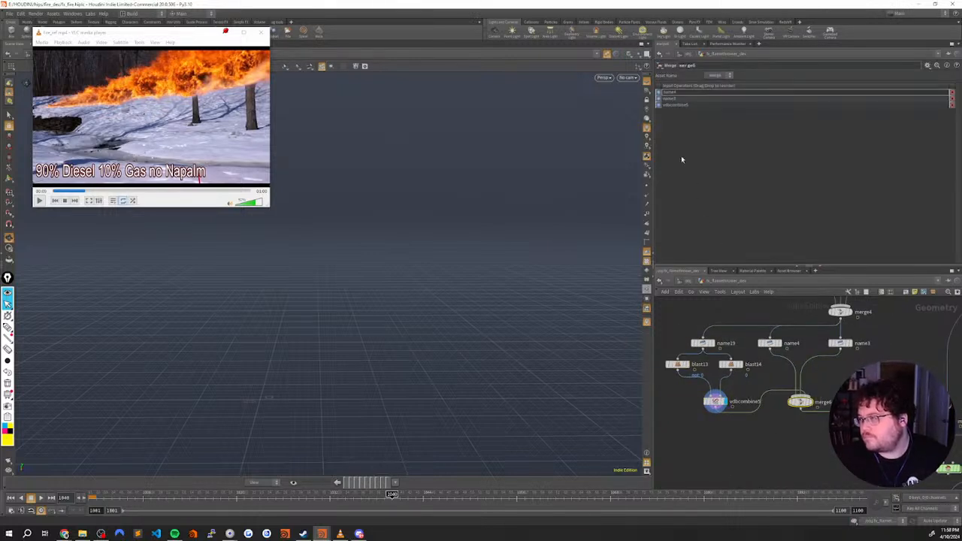
left_click(666, 106)
left_click(659, 106)
left_click(659, 99)
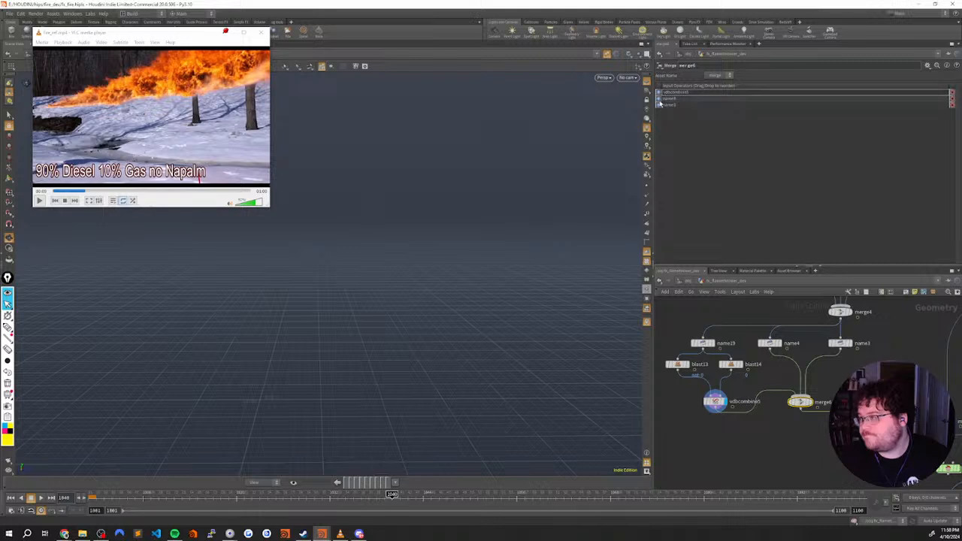
Select the pyrosolver4 node and open its internal FORCES network
scroll(838, 373, "down", 1)
mouse_move(882, 444)
middle_mouse_down()
mouse_move(794, 393)
mouse_move(711, 399)
mouse_move(767, 342)
middle_mouse_up()
middle_click_drag(899, 367, 824, 365)
left_click(792, 393)
scroll(813, 386, "up", 5)
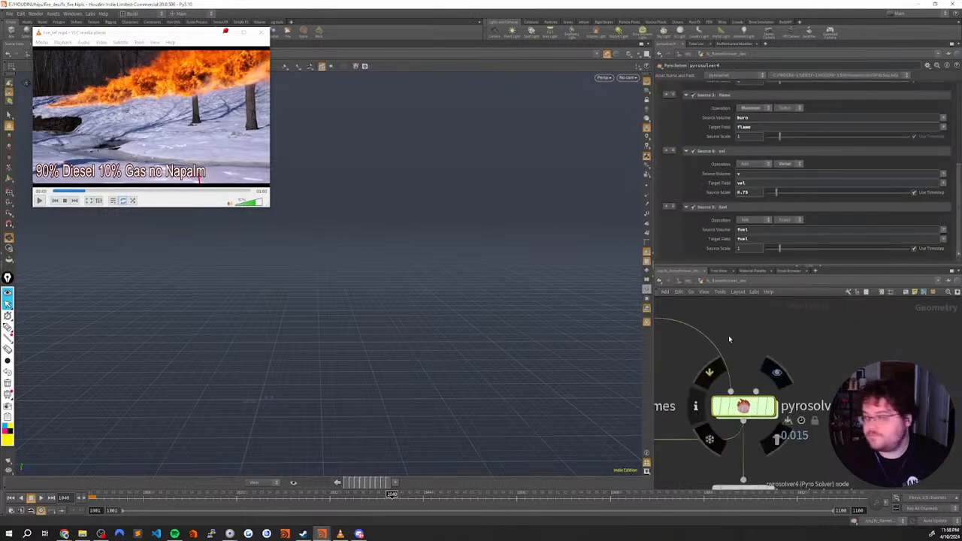
double_click(748, 406)
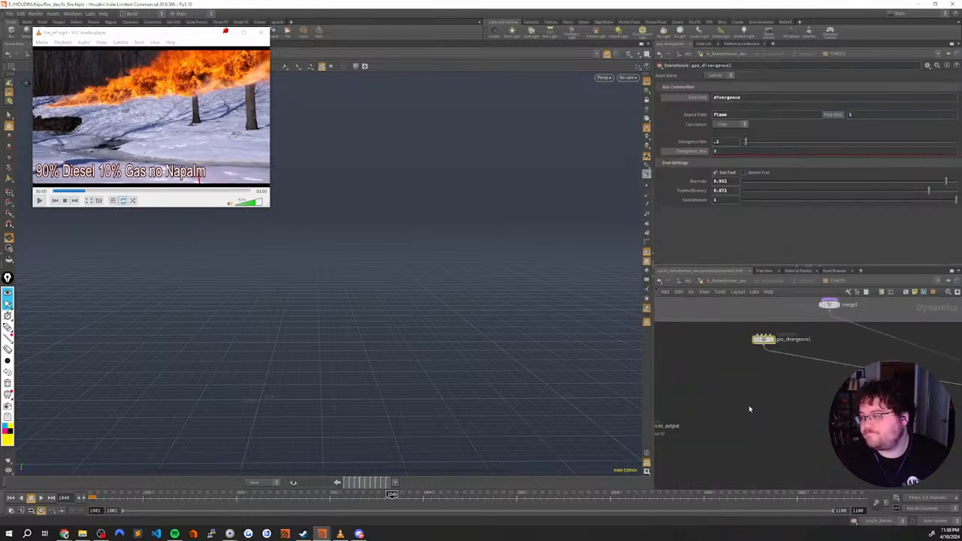
Play the pyro simulation, then reset it to the first frame, 1001
scroll(790, 419, "down", 4)
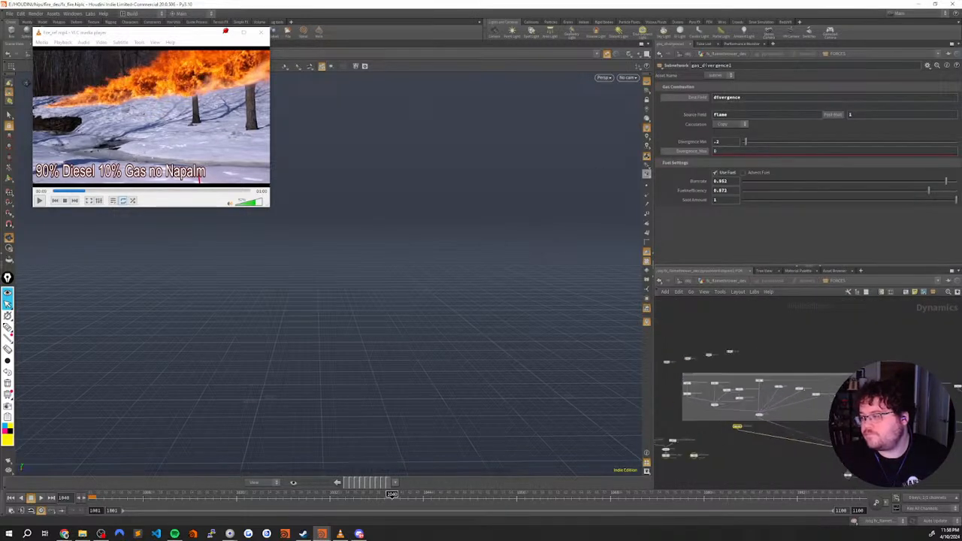
key("Delete")
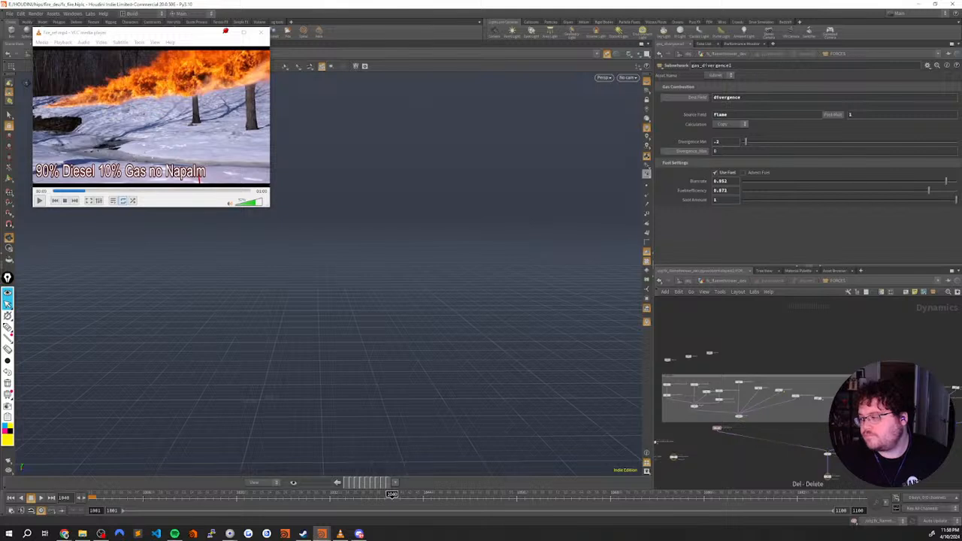
middle_click_drag(791, 448, 830, 424)
key("Up")
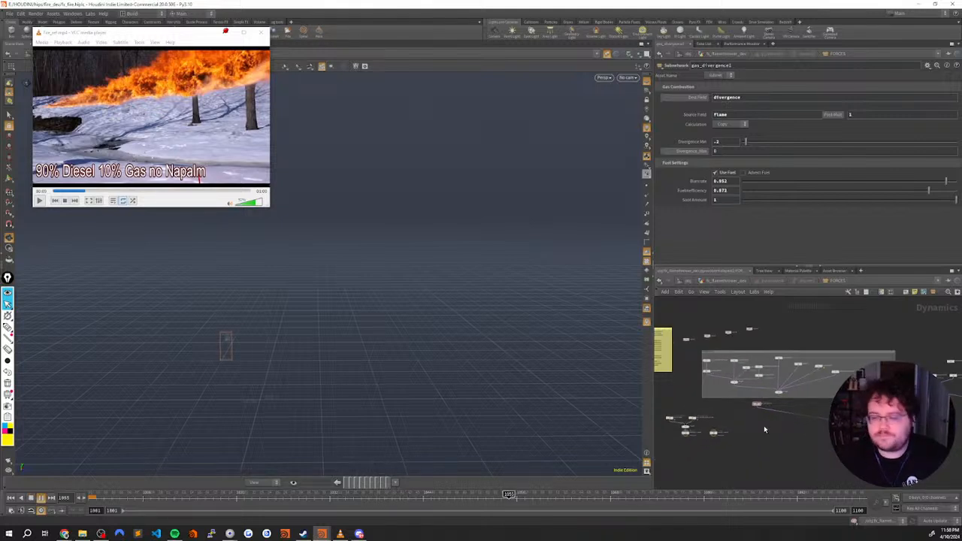
left_click(11, 498)
scroll(774, 414, "up", 5)
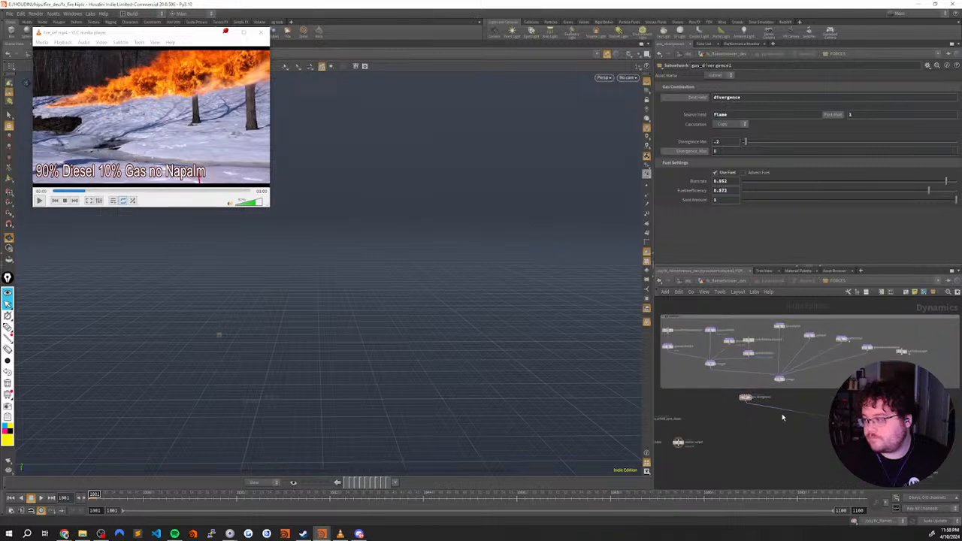
Return to the flamethrower geometry network, select the Pyro Bake Volume node and play the first few frames to inspect the fire's shape up close
key("u")
key("u")
key("u")
scroll(813, 448, "down", 5)
middle_click_drag(812, 448, 806, 404)
left_click(803, 398)
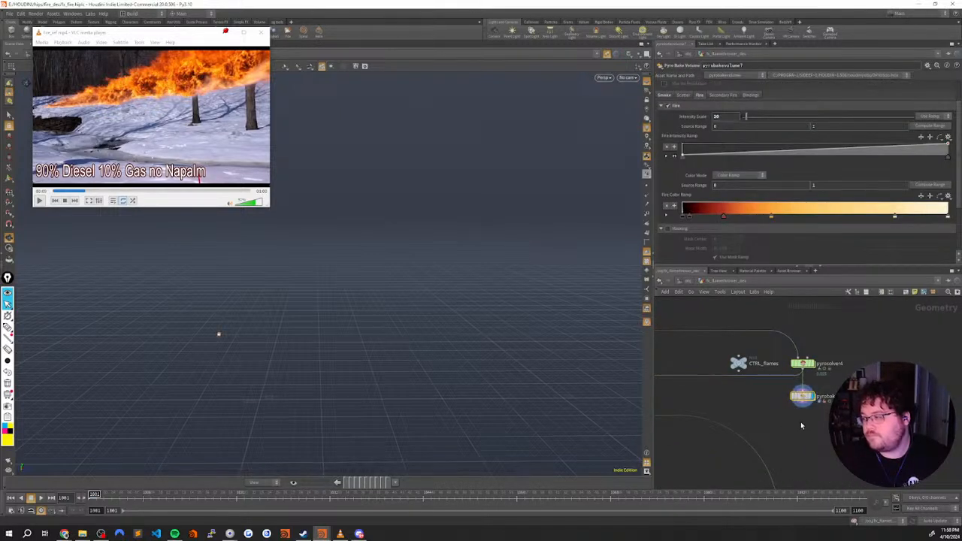
scroll(856, 377, "up", 3)
middle_click_drag(855, 376, 863, 419)
key("Up")
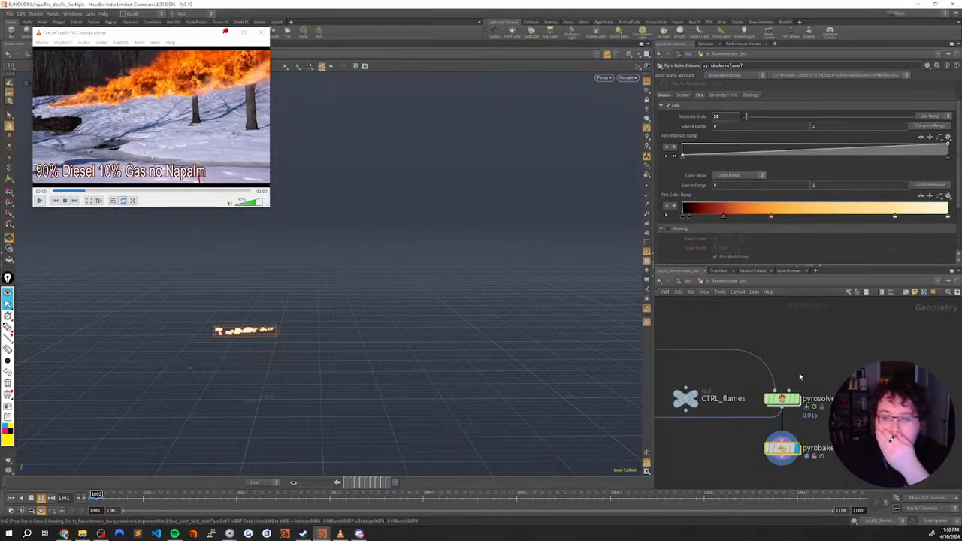
left_click(30, 501)
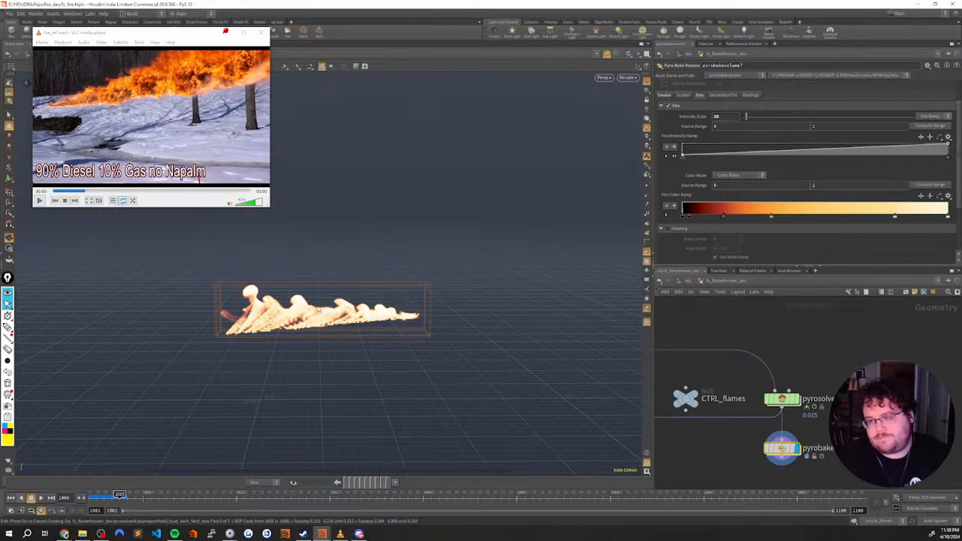
scroll(342, 311, "up", 3)
left_click_drag(343, 312, 366, 283)
Open gas_divergence1 inside pyrosolver4's FORCES network and examine its scalarfieldvisualization1 node and soot initialisation branch
double_click(779, 399)
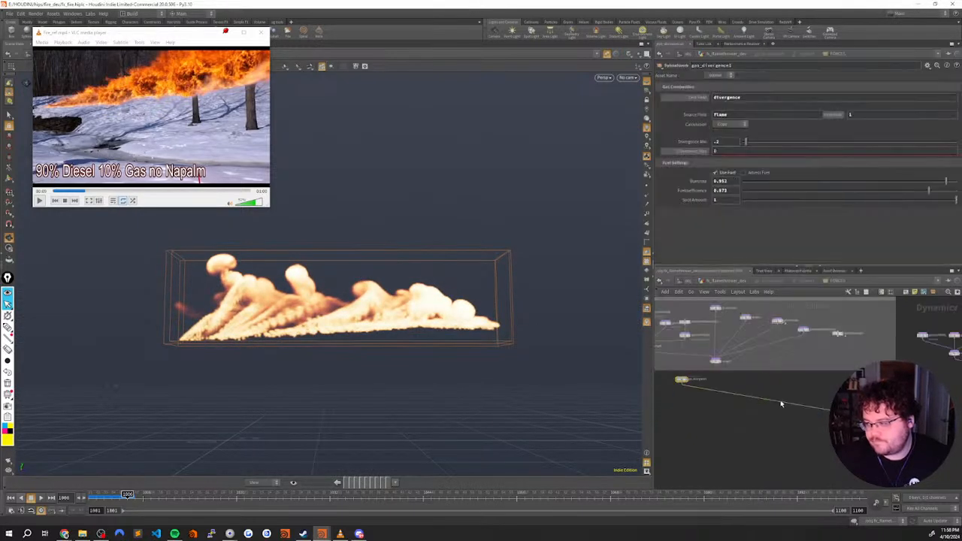
left_click(606, 56)
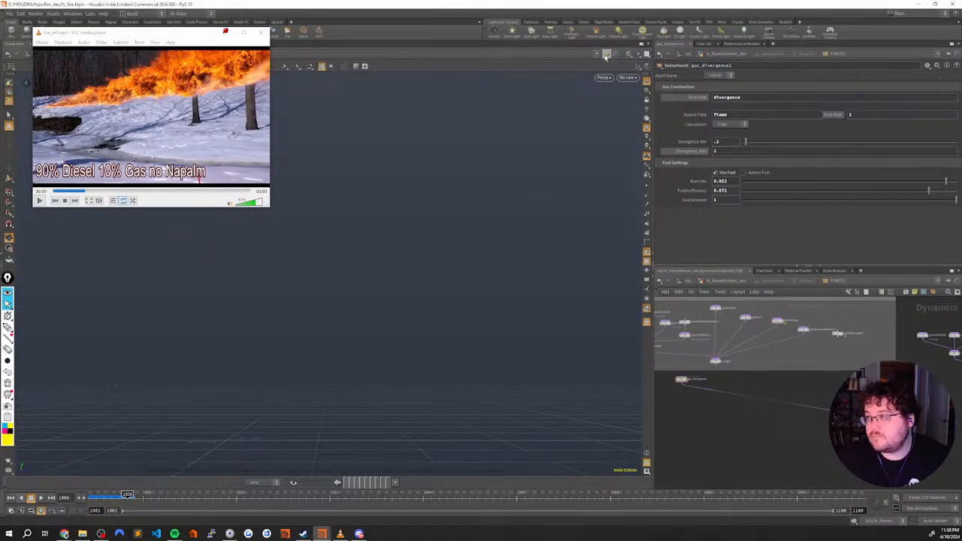
double_click(680, 381)
middle_click_drag(682, 383, 849, 443)
scroll(713, 438, "down", 3)
middle_click_drag(680, 428, 857, 438)
scroll(777, 346, "up", 3)
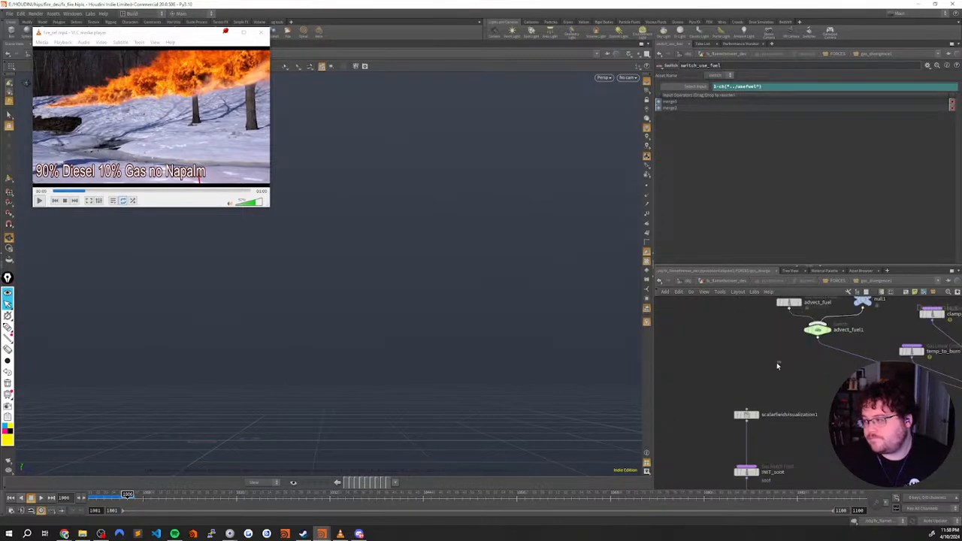
left_click(746, 414)
middle_click_drag(777, 438, 777, 388)
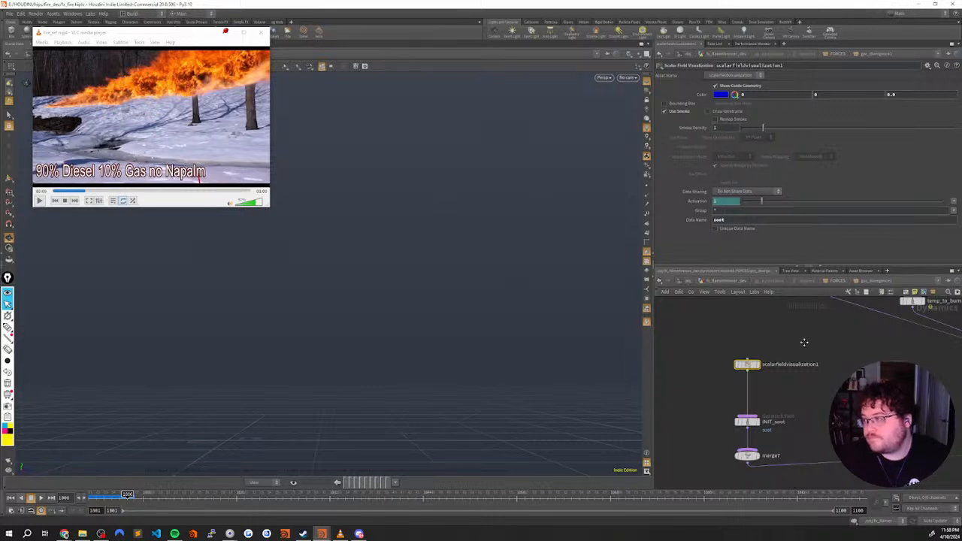
middle_click_drag(833, 338, 703, 371)
middle_click_drag(832, 403, 747, 371)
Replace the Time Scale expression with 1 on temp_to_burn and on clamp_div_at_zero_and_scale
left_click(696, 302)
middle_click_drag(732, 317, 735, 377)
middle_click_drag(714, 416, 760, 398)
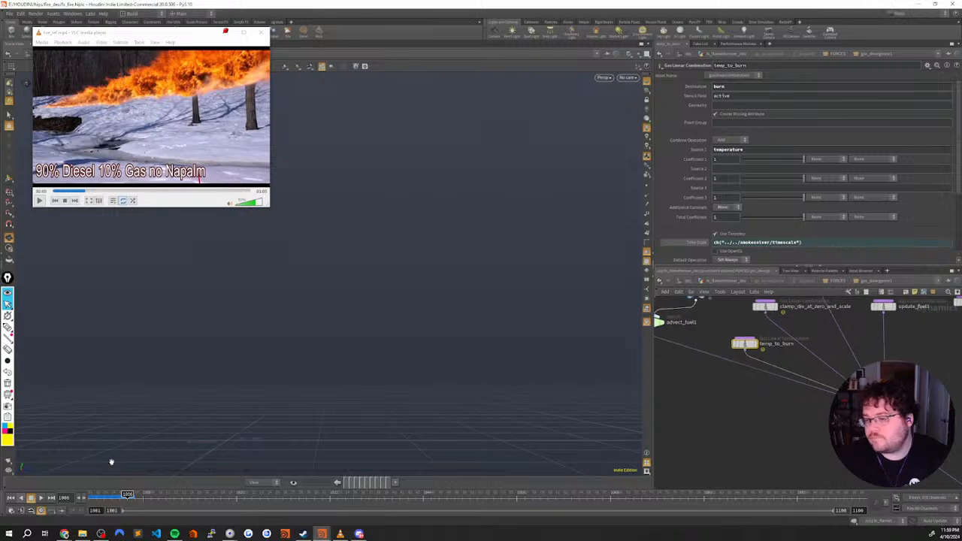
left_click(697, 242)
left_click(725, 241, "ctrl+shift")
scroll(706, 383, "down", 2)
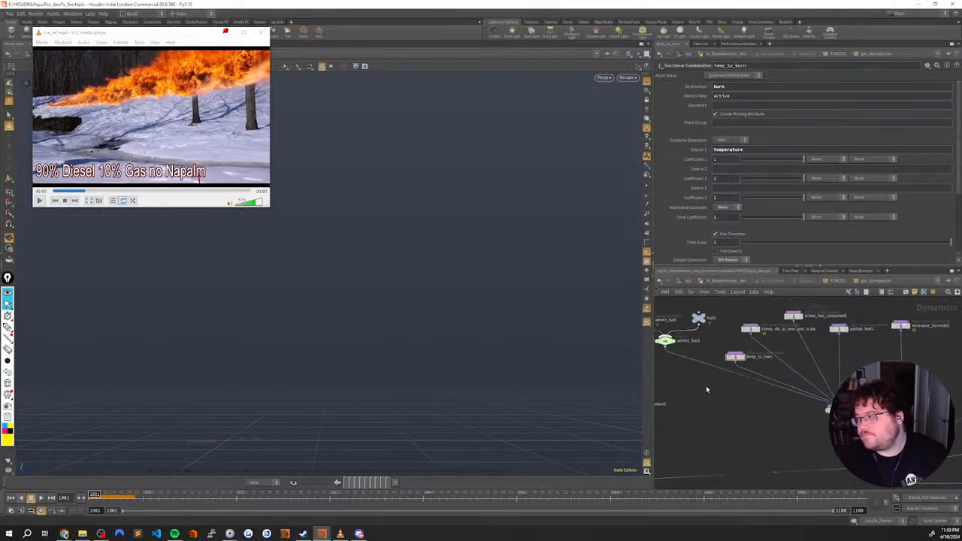
left_click(750, 329)
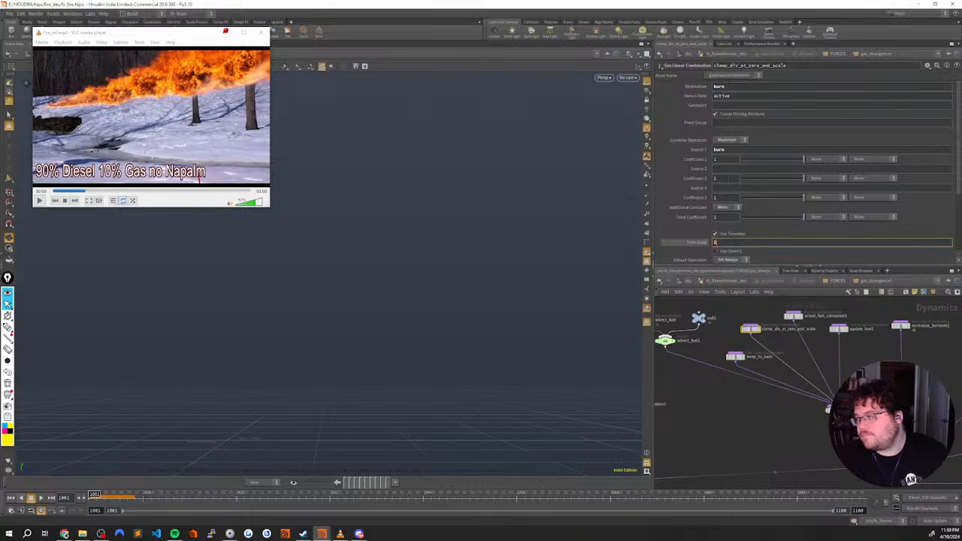
Remove the smokesolver Time Scale expression from normalize_burnrate2 and from update_soot
middle_click_drag(760, 396, 692, 426)
left_click(830, 357)
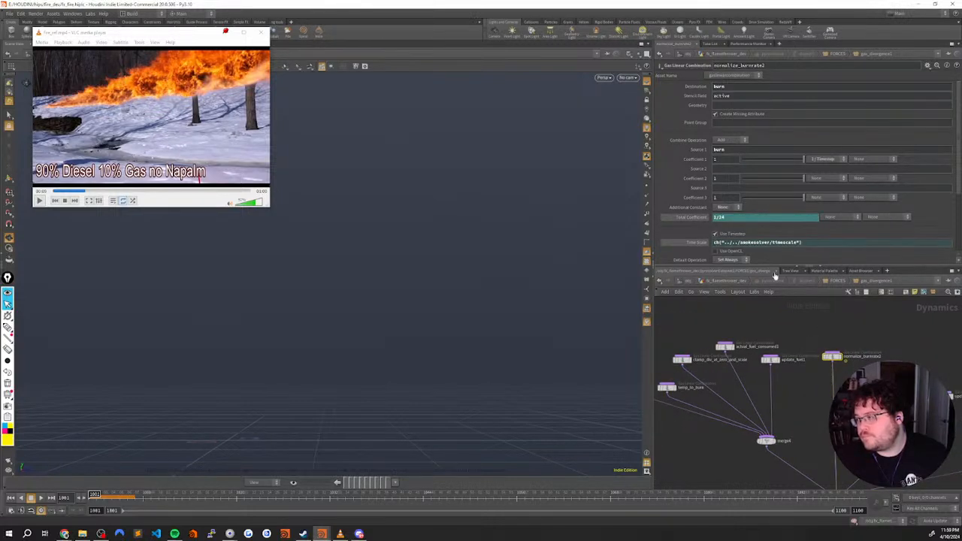
left_click(773, 243, "ctrl+shift")
double_click(773, 242)
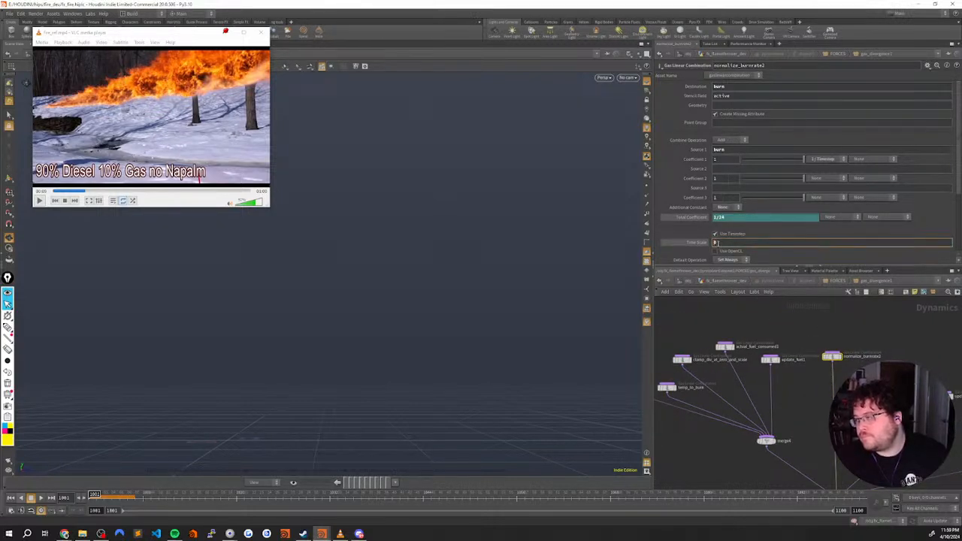
left_click(835, 381)
middle_click_drag(926, 369, 747, 345)
left_click(826, 378)
left_click(785, 239, "ctrl+shift")
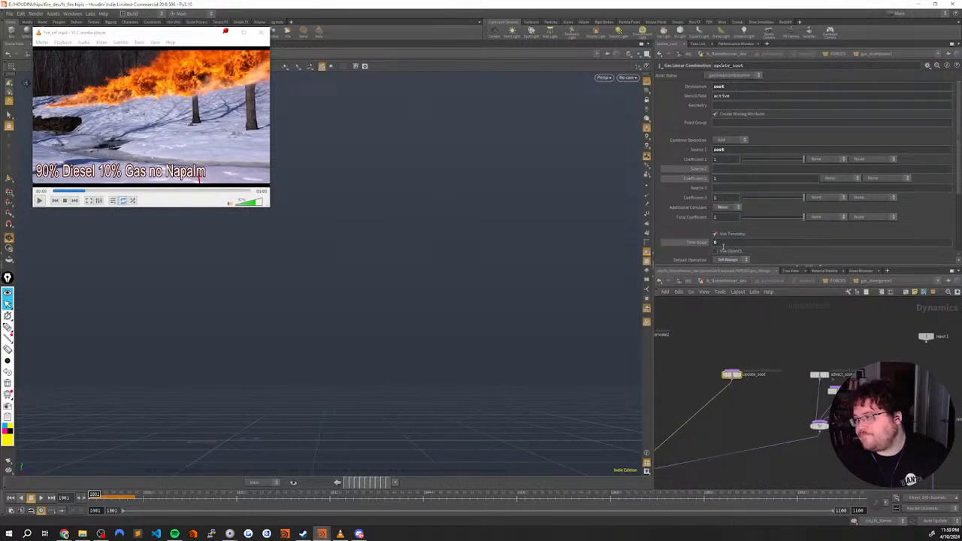
On advect_soot, reset the CFL Condition to 1, choose Trace Midpoint and Modified MacCormack advection, and remove the blend expression
left_click(820, 374)
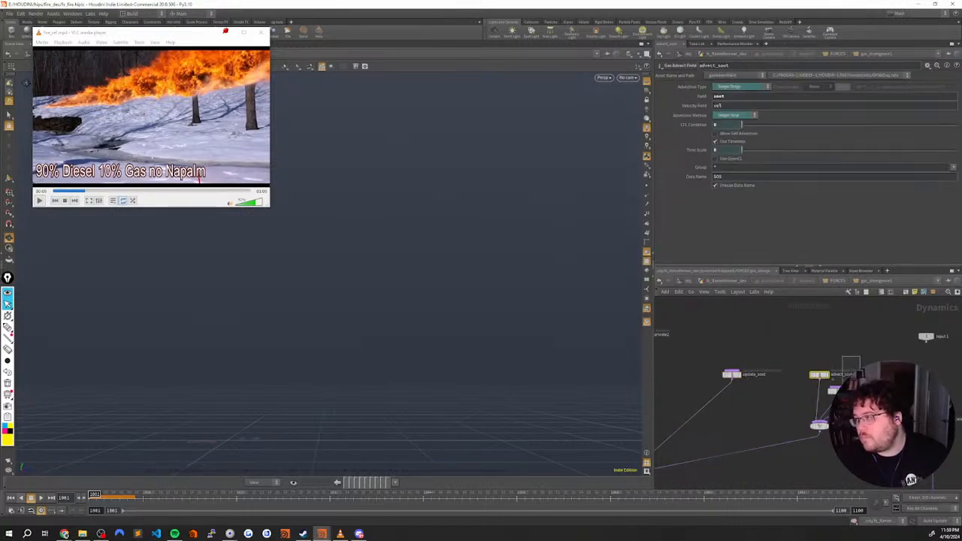
middle_click_drag(843, 357, 807, 336)
scroll(826, 346, "up", 1)
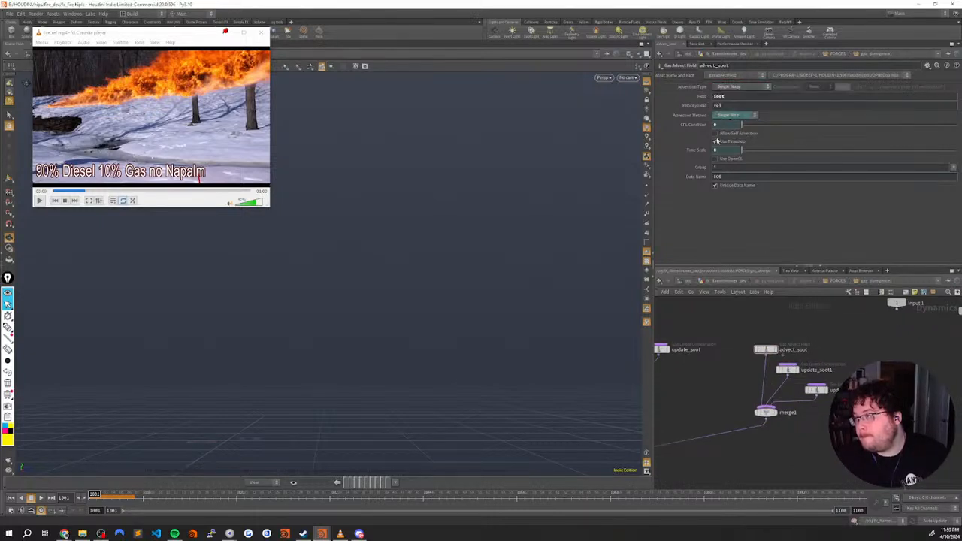
middle_click(699, 125, "ctrl")
left_click(731, 118)
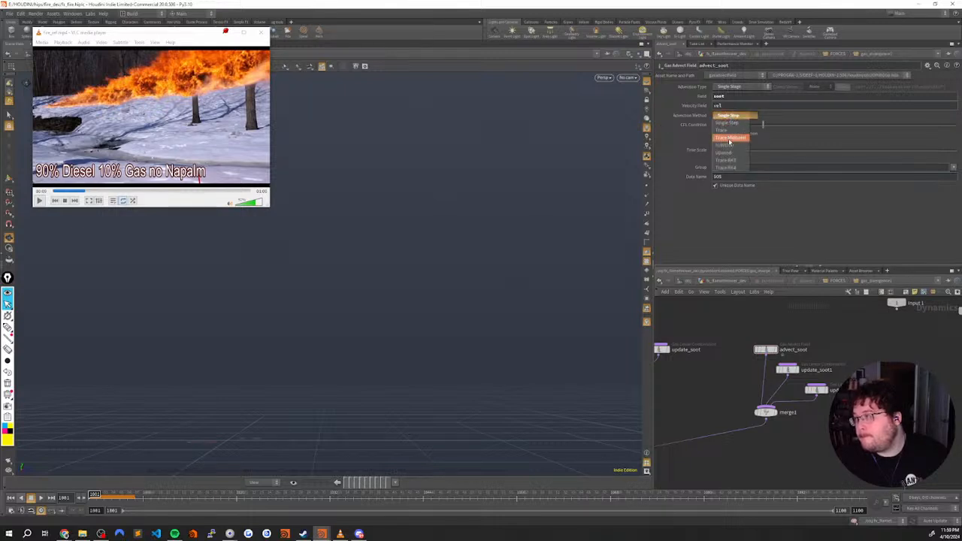
left_click(731, 138)
left_click(735, 88)
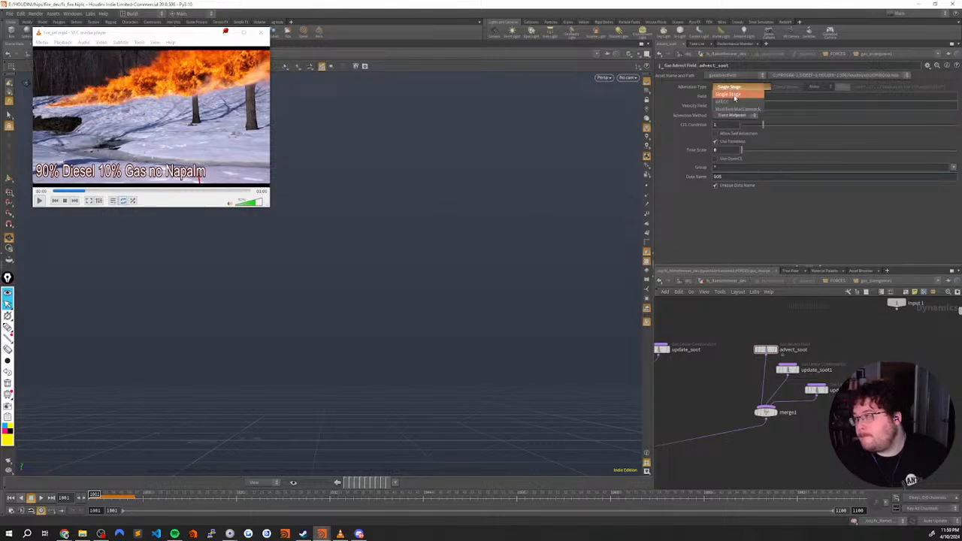
left_click(767, 98)
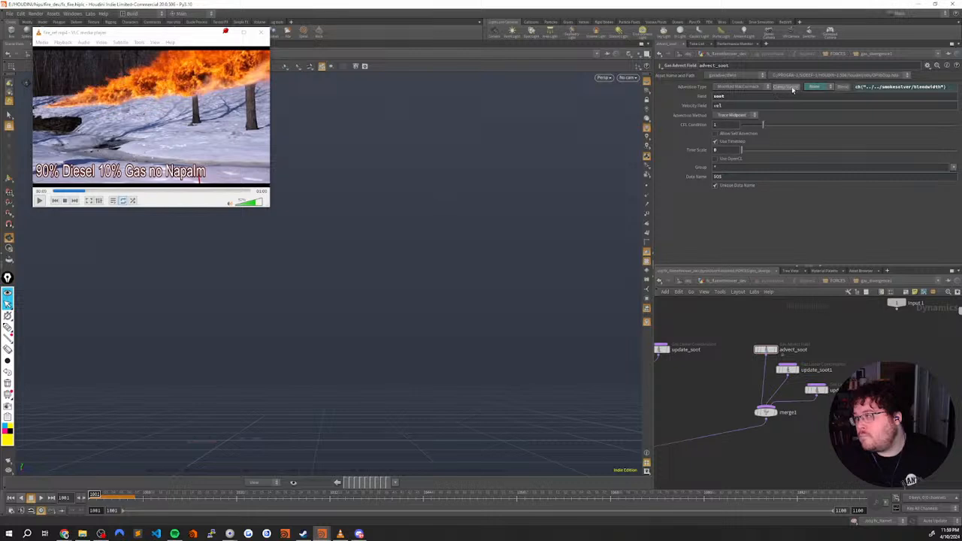
left_click(848, 88)
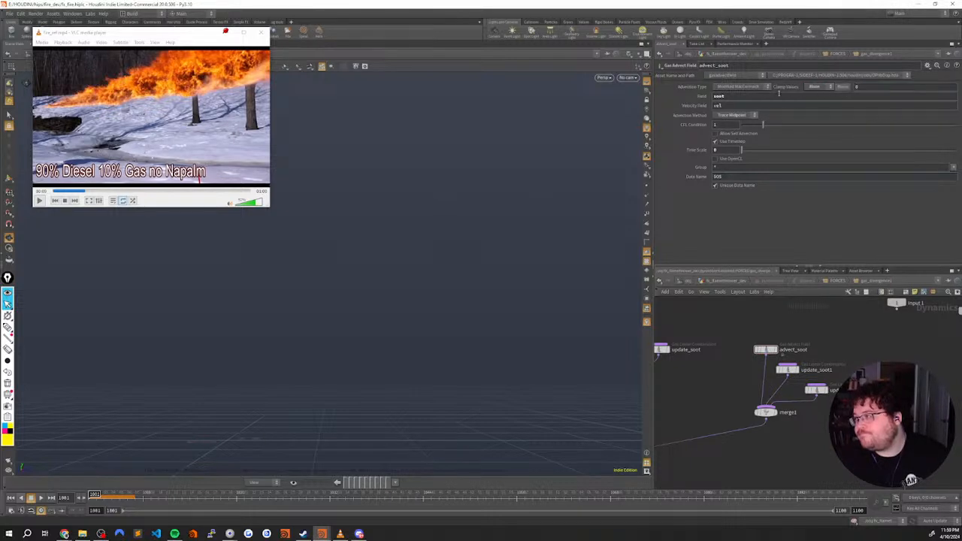
Set update_soot1's Time Scale to 1 and remove the Time Scale expression from update_density
left_click(788, 369)
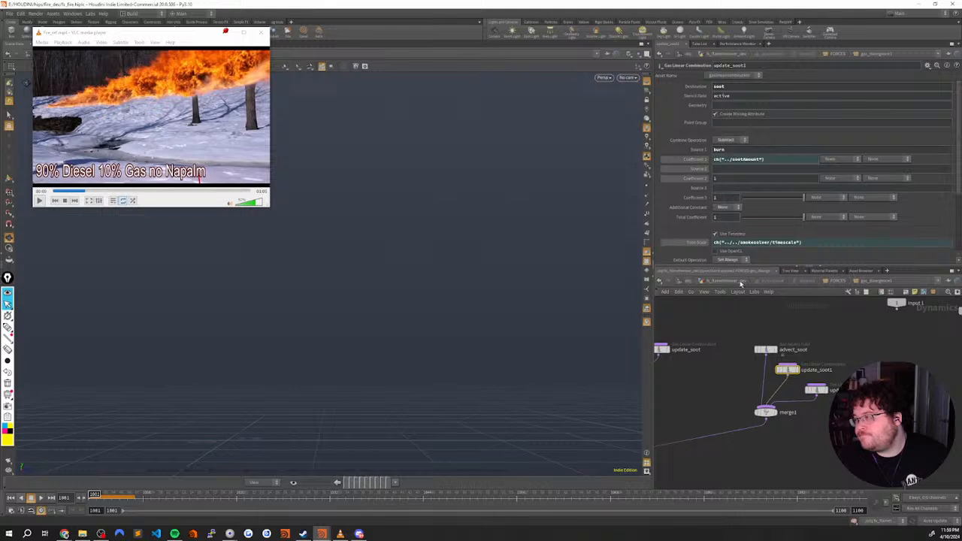
left_click(733, 244, "ctrl+shift")
double_click(732, 244)
type("1")
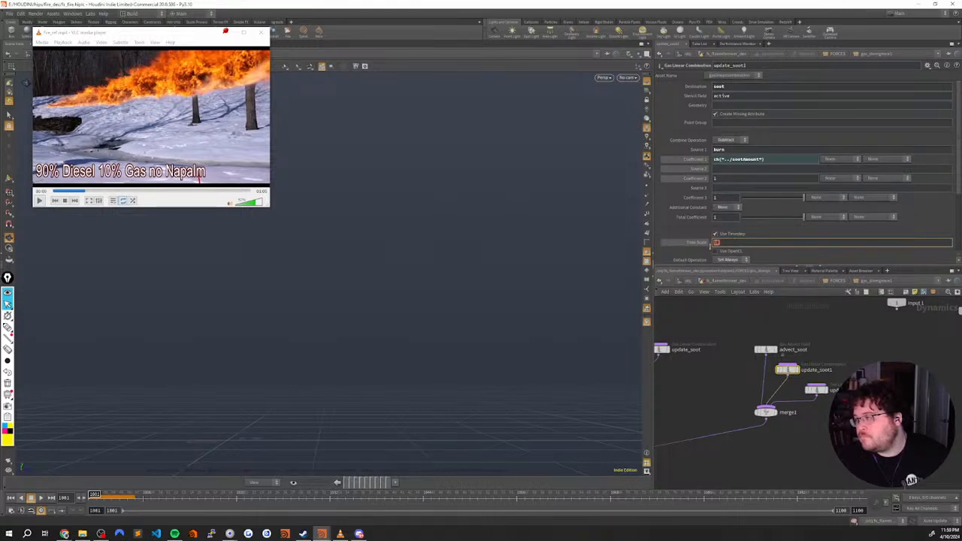
left_click(812, 390)
left_click(770, 244, "ctrl+shift")
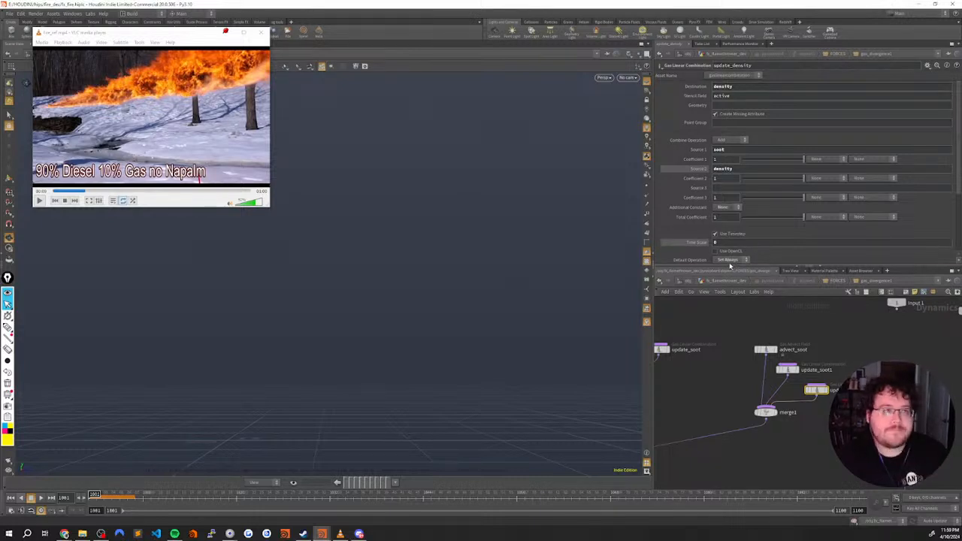
left_click(821, 371)
Turn off the bypass on the gascalculate_burn node feeding merge2
middle_click_drag(865, 398, 704, 386)
left_click(849, 357)
middle_click_drag(841, 340, 748, 339)
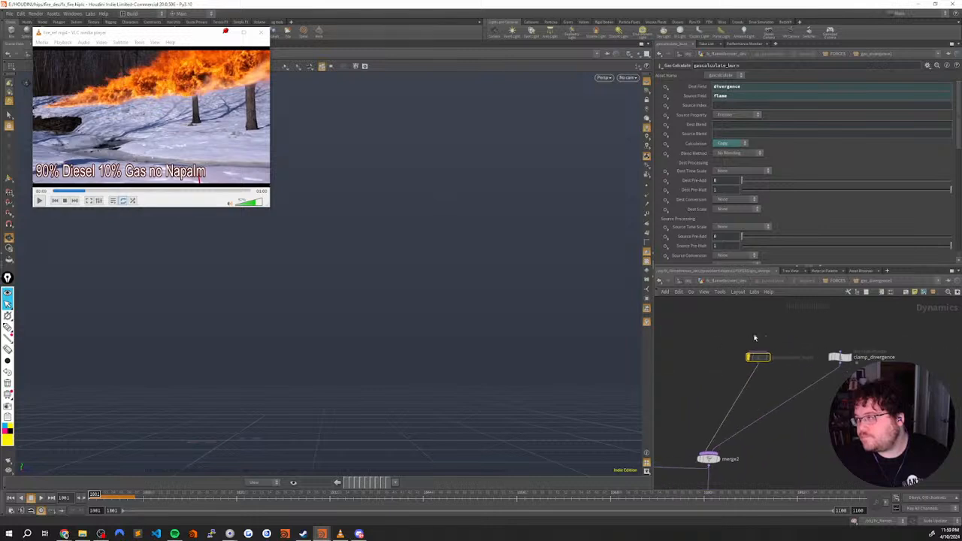
middle_click_drag(790, 412, 833, 356)
middle_click_drag(829, 299, 805, 410)
left_click(794, 353)
key("ctrl+z")
left_click_drag(825, 334, 791, 376)
left_click(797, 354)
middle_click_drag(850, 324, 798, 348)
left_click(833, 378)
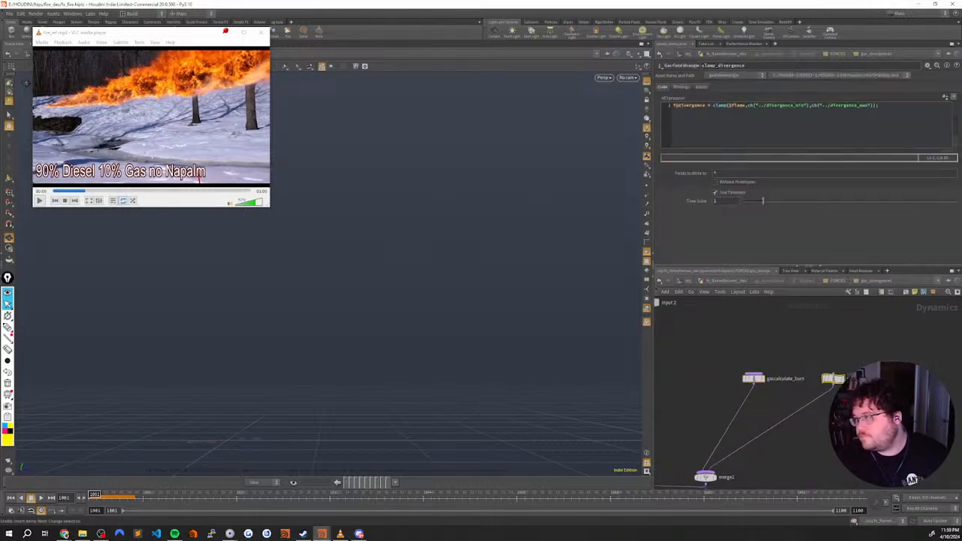
double_click(695, 105)
key("ctrl+c")
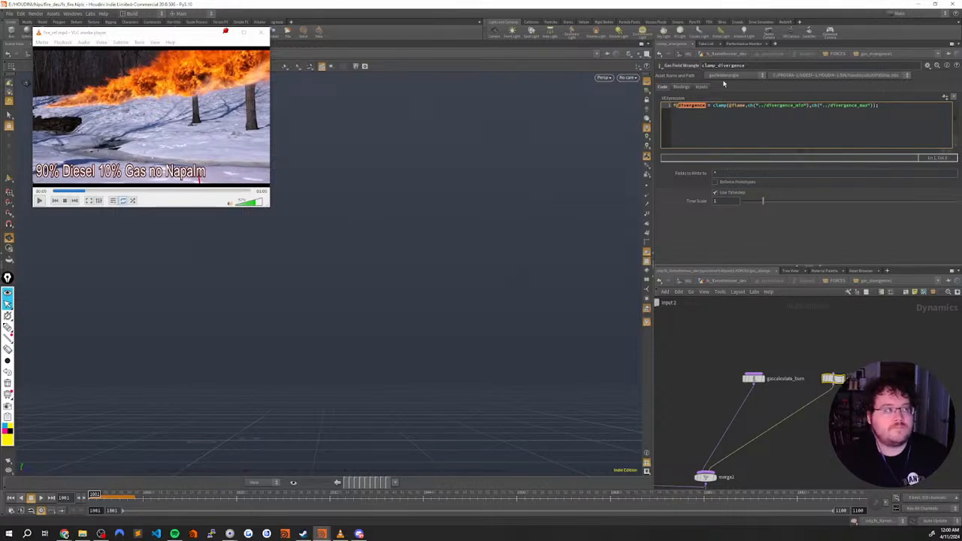
double_click(739, 105)
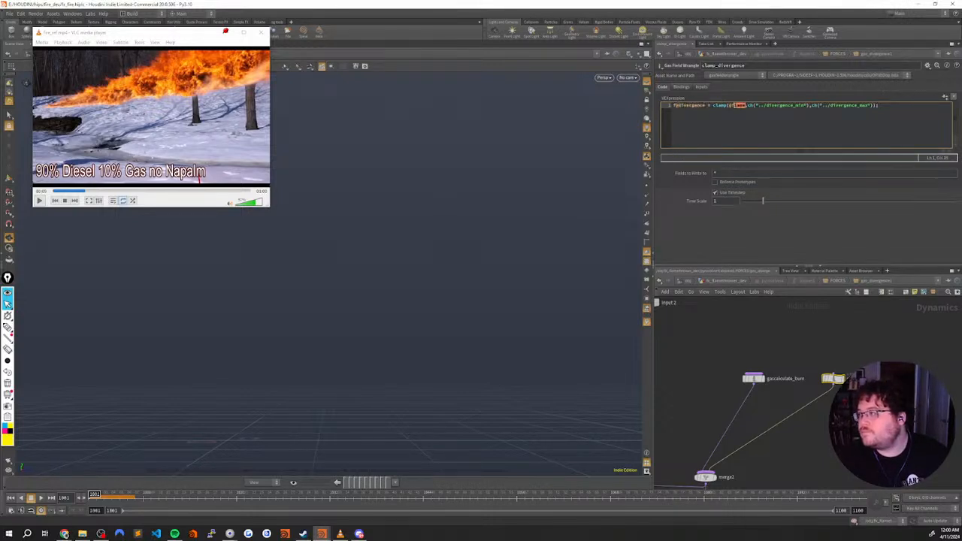
key("ctrl+v")
key("ctrl+z")
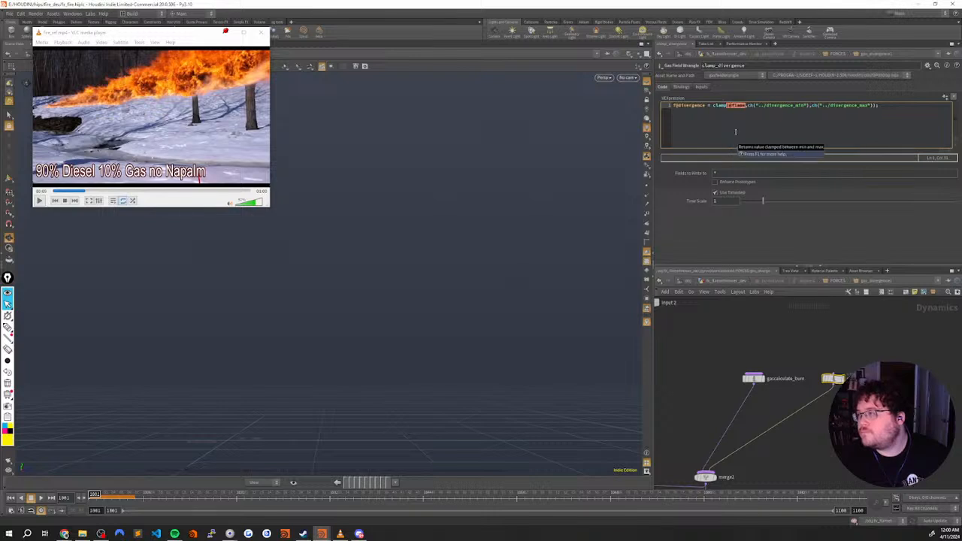
left_click(729, 106)
left_click_drag(730, 106, 745, 106)
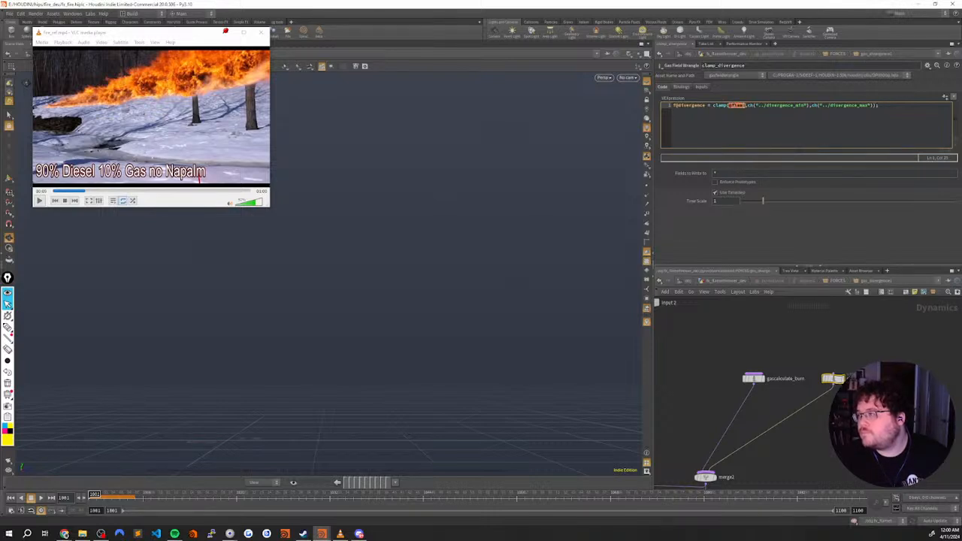
key("ctrl+v")
left_click(734, 339)
Return to the FORCES network, play the simulation with the edited divergence setup and rewind to frame 1001
scroll(718, 339, "down", 3)
middle_click_drag(717, 423, 762, 346)
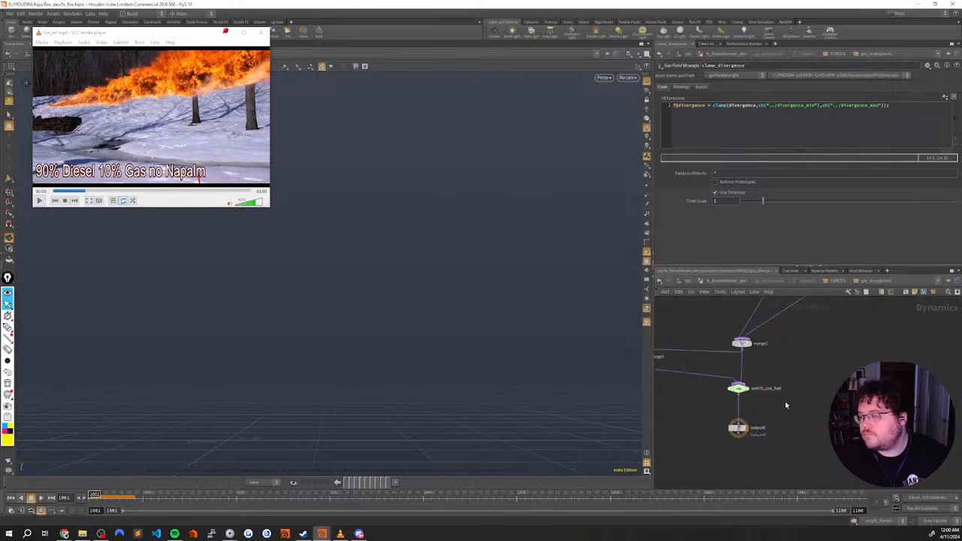
key("u")
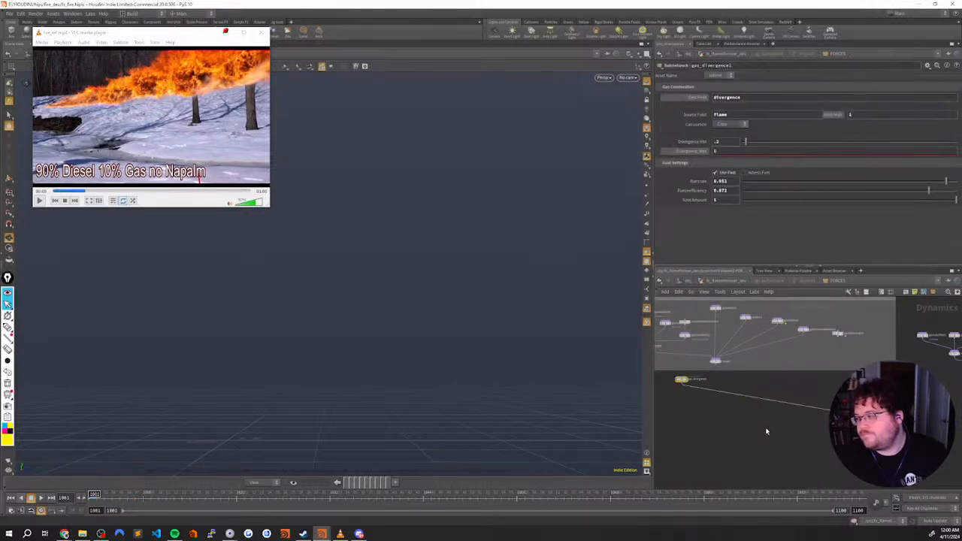
middle_click_drag(772, 426, 778, 406)
key("Up")
left_click(10, 497)
left_click(868, 399)
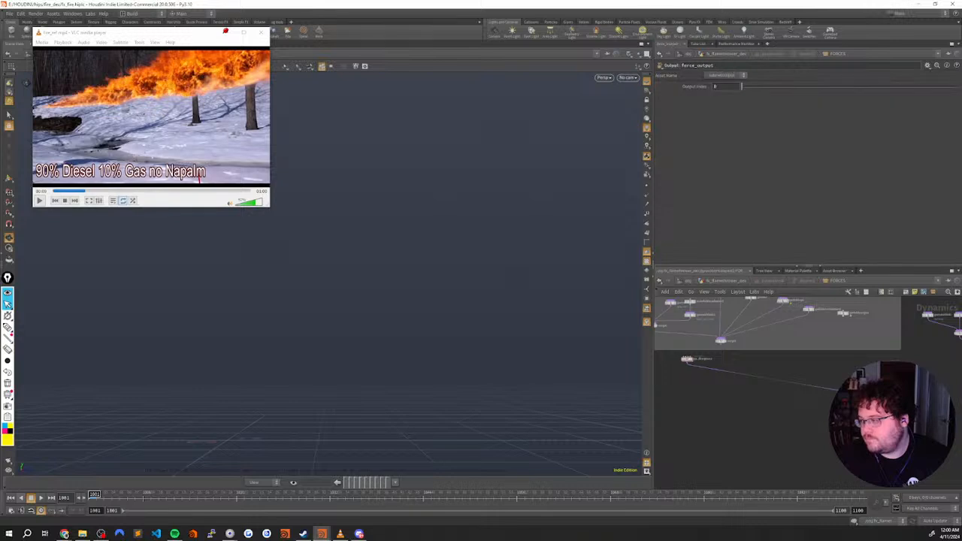
scroll(891, 473, "up", 3)
key("Up")
left_click_drag(135, 502, 73, 506)
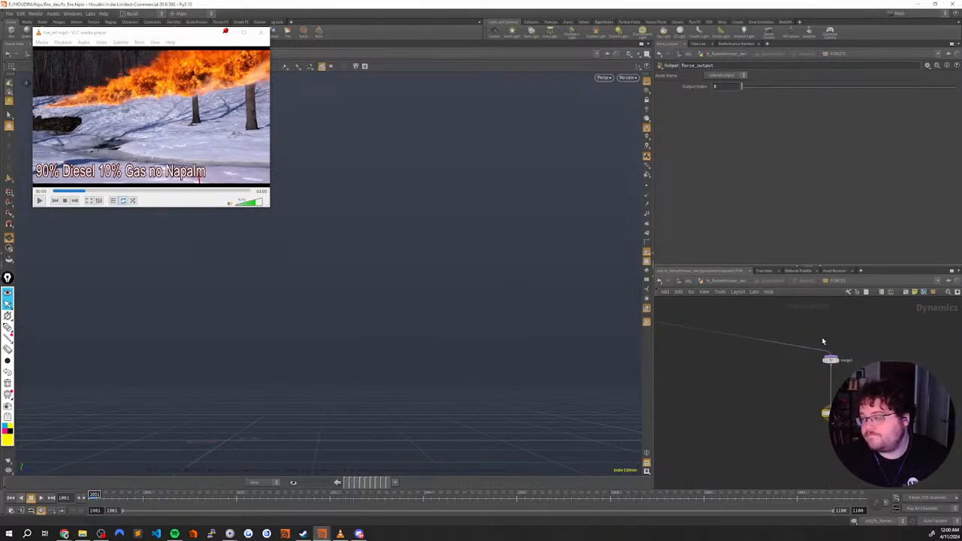
Return to the geometry network, display pyrosolver4 directly, and play and scrub the early frames to check its output
key("u")
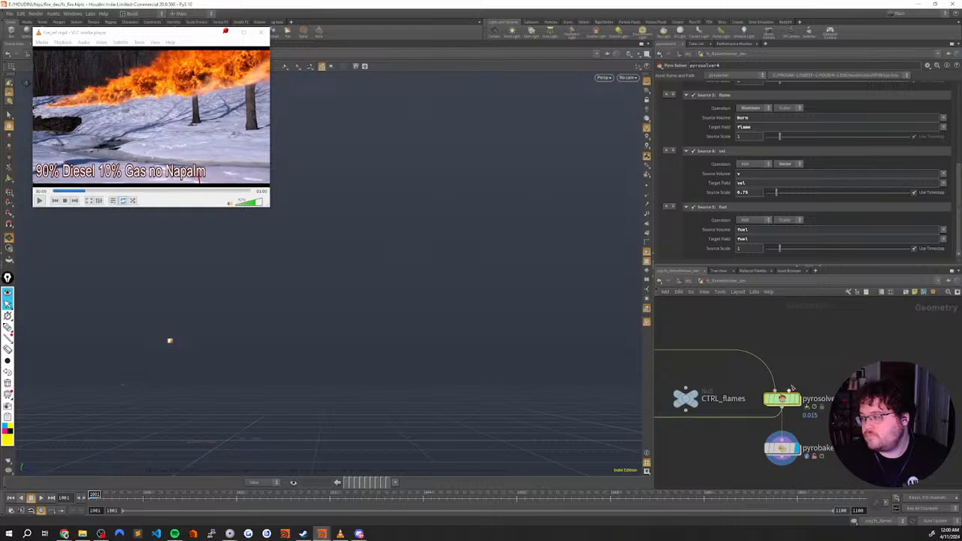
left_click(797, 399)
key("Up")
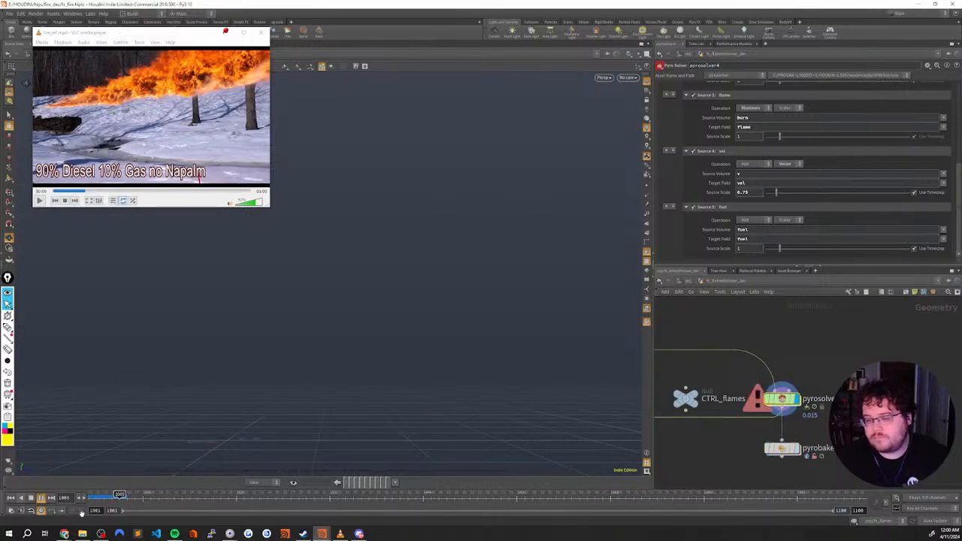
left_click_drag(91, 501, 135, 504)
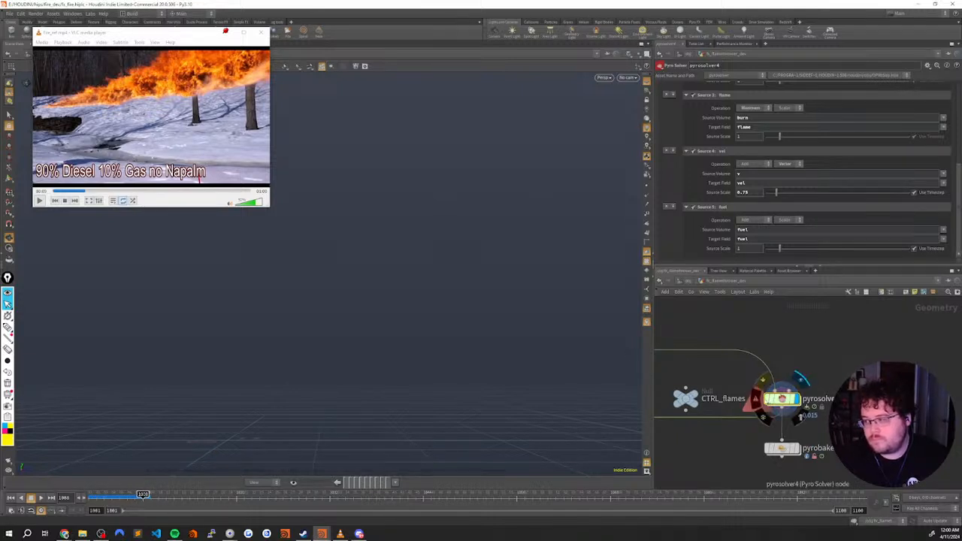
Reopen clamp_divergence inside gas_divergence1 and prefix divergence with @ in the clamp call of its VEX expression
key("i")
middle_click_drag(759, 374, 887, 426)
left_click(784, 374)
key("i")
scroll(804, 381, "down", 4)
middle_click_drag(807, 381, 802, 445)
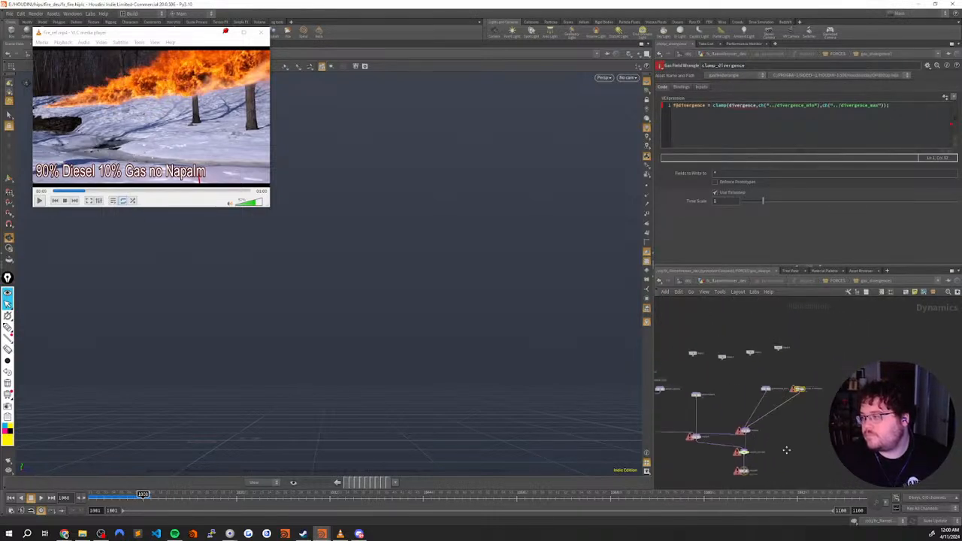
scroll(840, 378, "up", 5)
left_click(728, 105)
type("@")
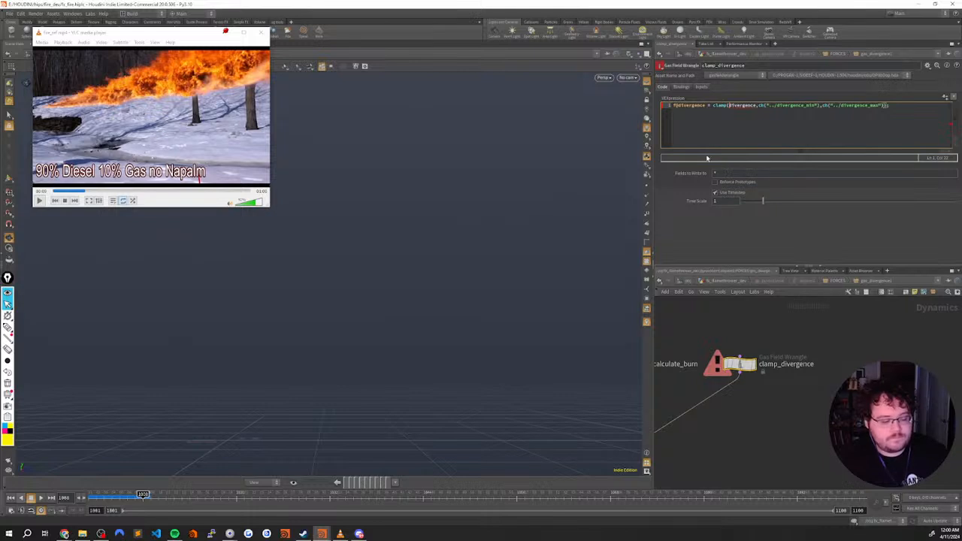
type("d")
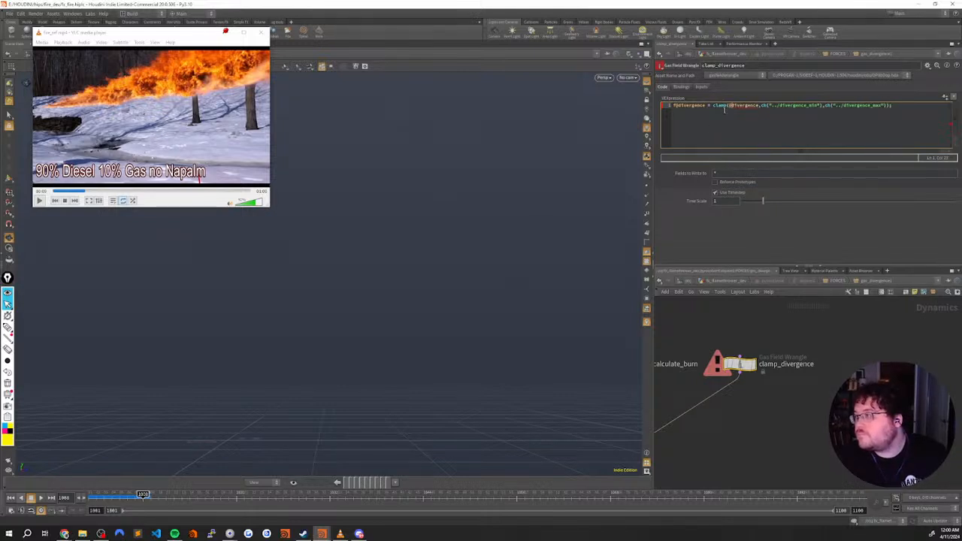
Replace clamp with fit in the divergence expression and add 0,1 as the output range after the divergence_max channel
key("BackSpace")
key("BackSpace")
key("BackSpace")
key("BackSpace")
key("BackSpace")
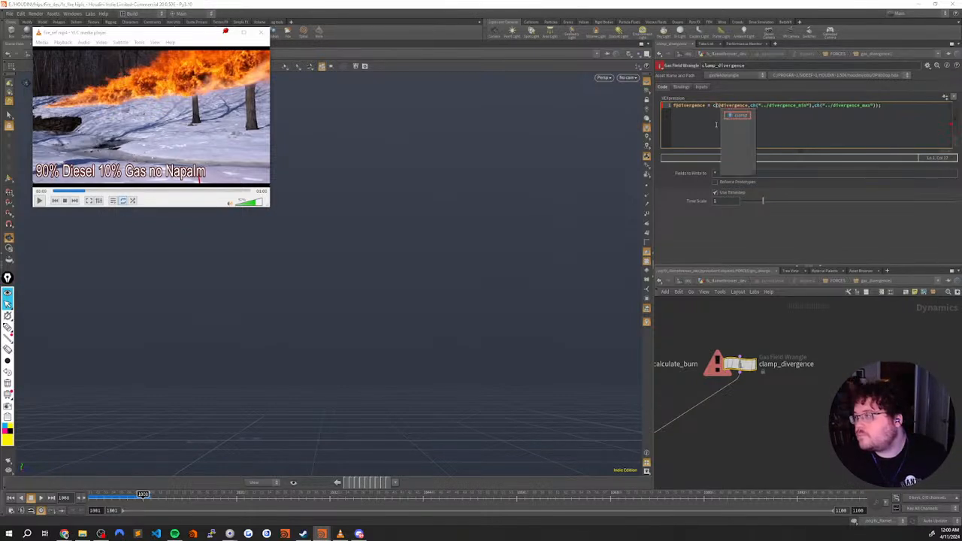
type("fit")
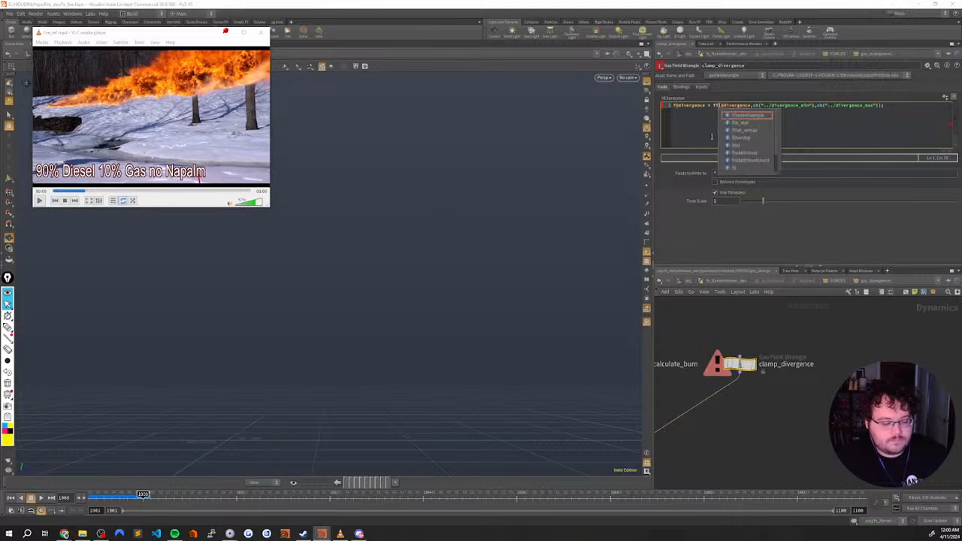
left_click(871, 106)
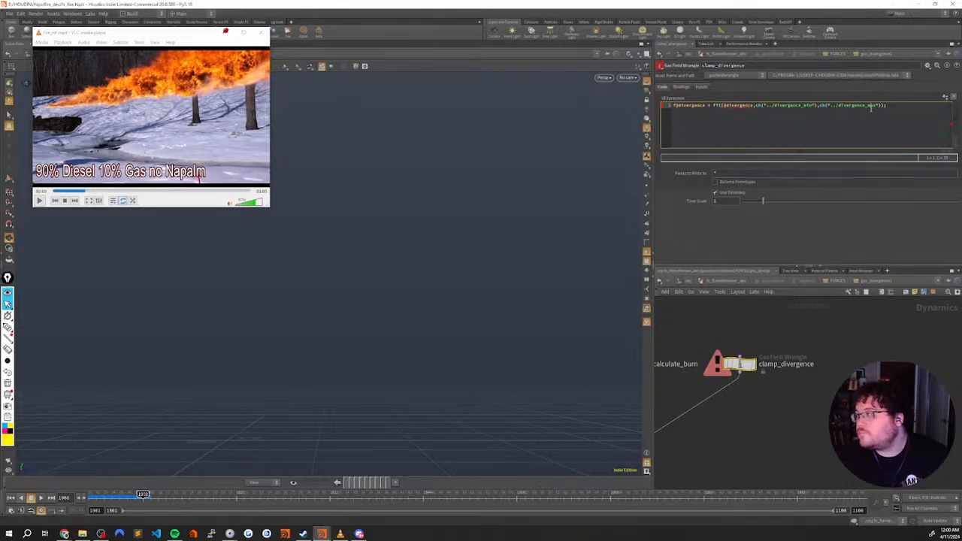
type(",0,1")
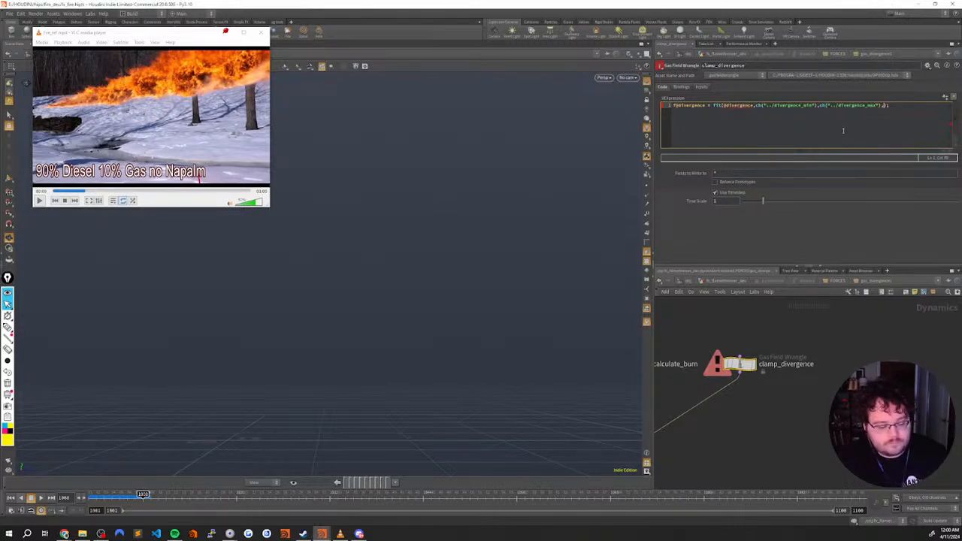
type("1")
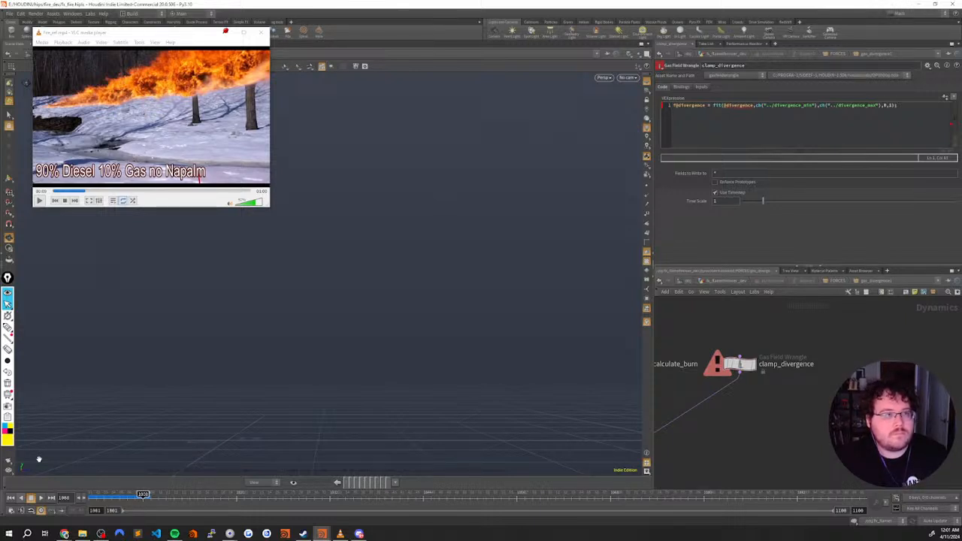
Rewind to frame 1001, check clamp_divergence, return to the geometry network, play the pyrosolver4 simulation and rewind it
left_click(10, 498)
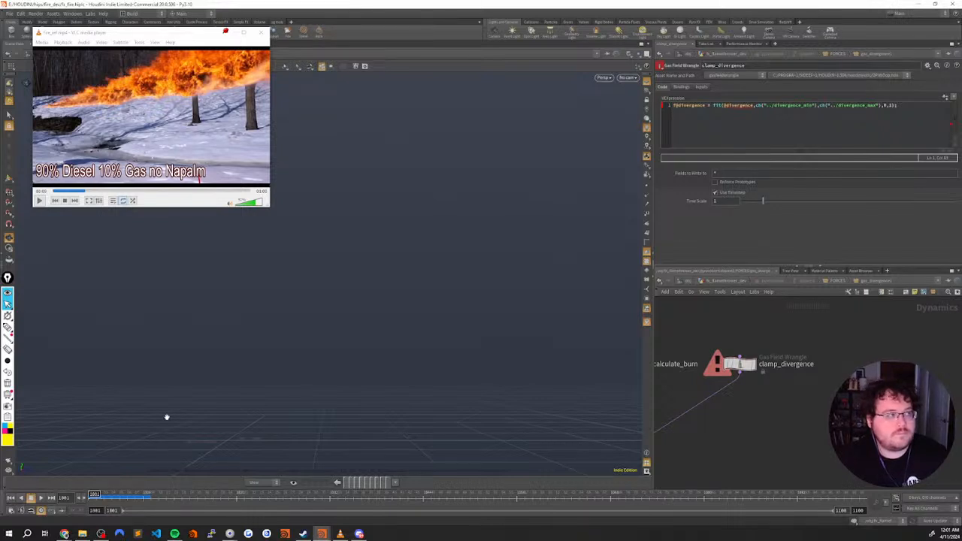
scroll(754, 365, "down", 1)
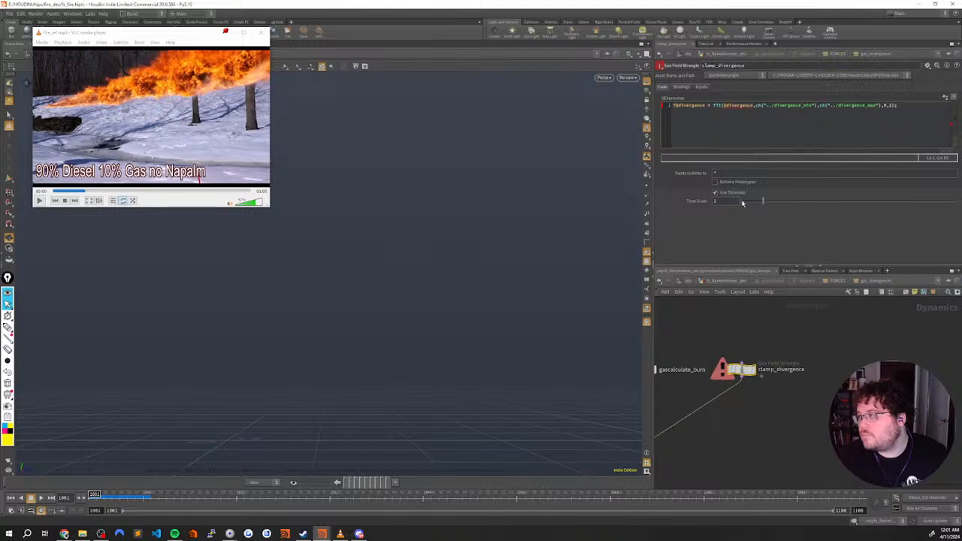
middle_click(740, 370)
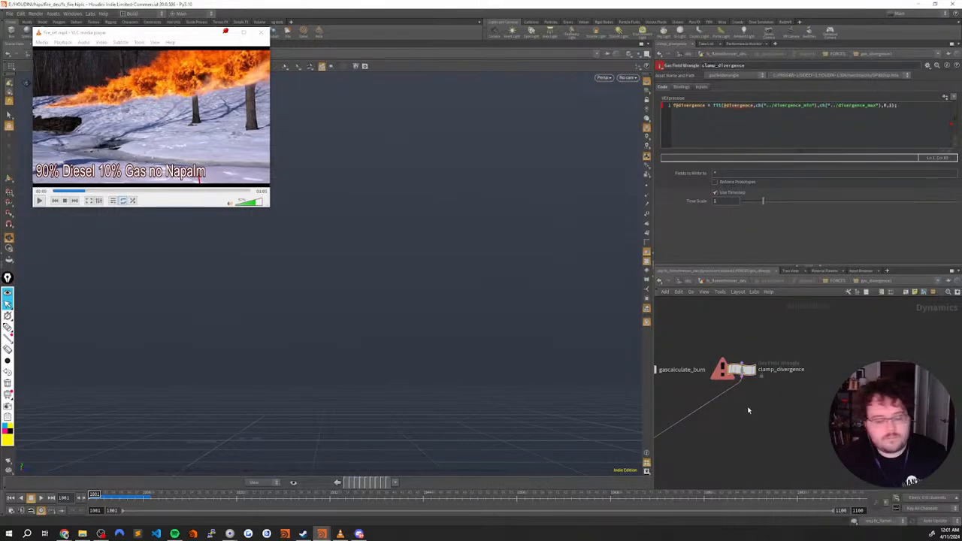
key("u")
key("u")
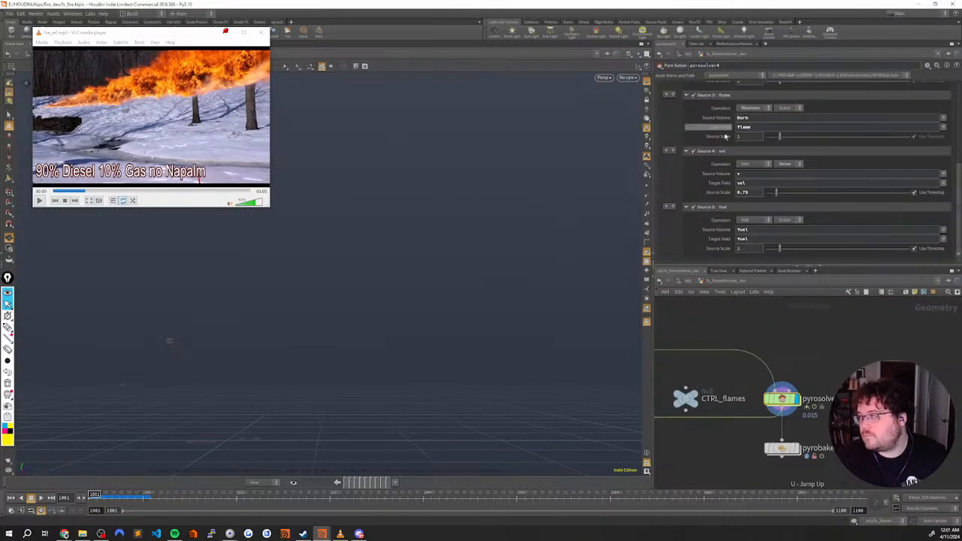
key("Up")
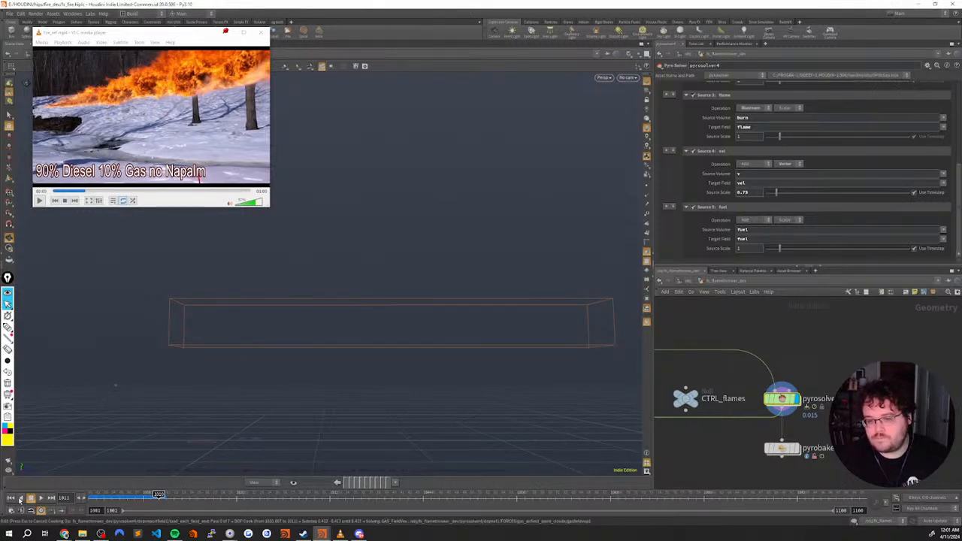
key("ctrl+Up")
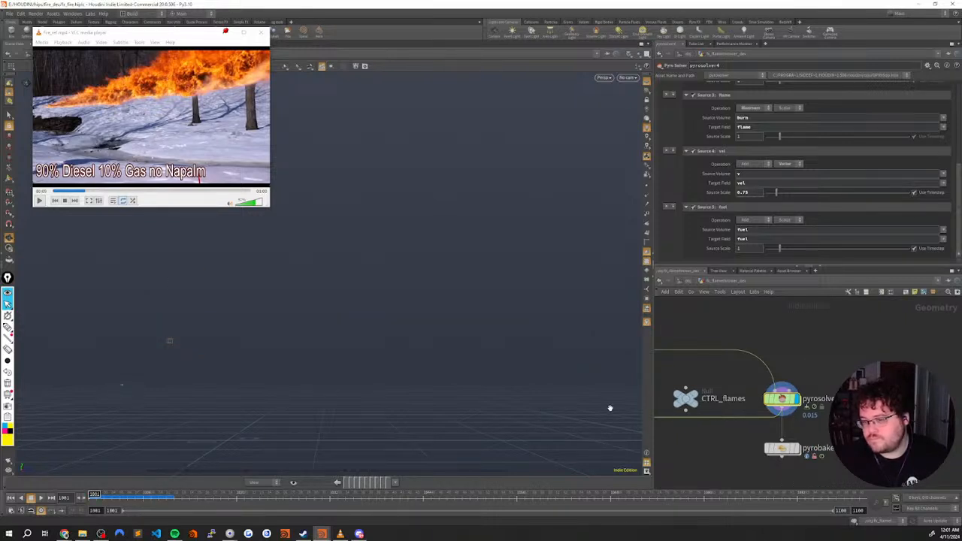
Display the pyro bake volume node below pyrosolver4, play the simulation as rendered fire and rewind to frame 1001
double_click(782, 400)
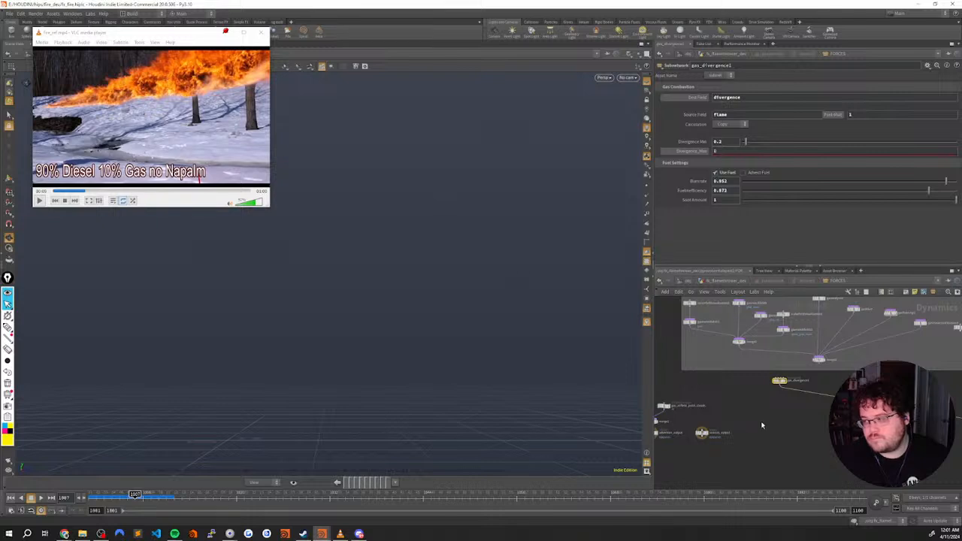
key("u")
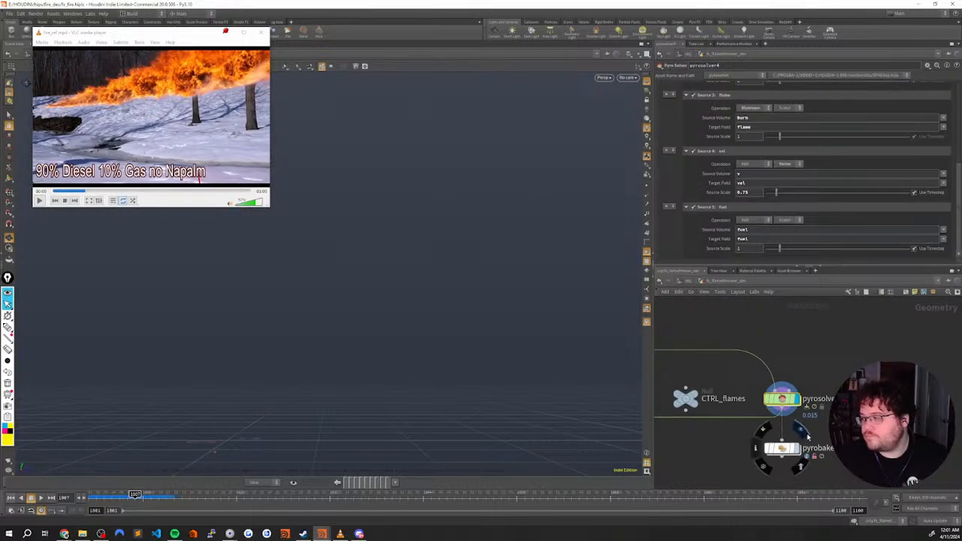
left_click(782, 449)
key("Up")
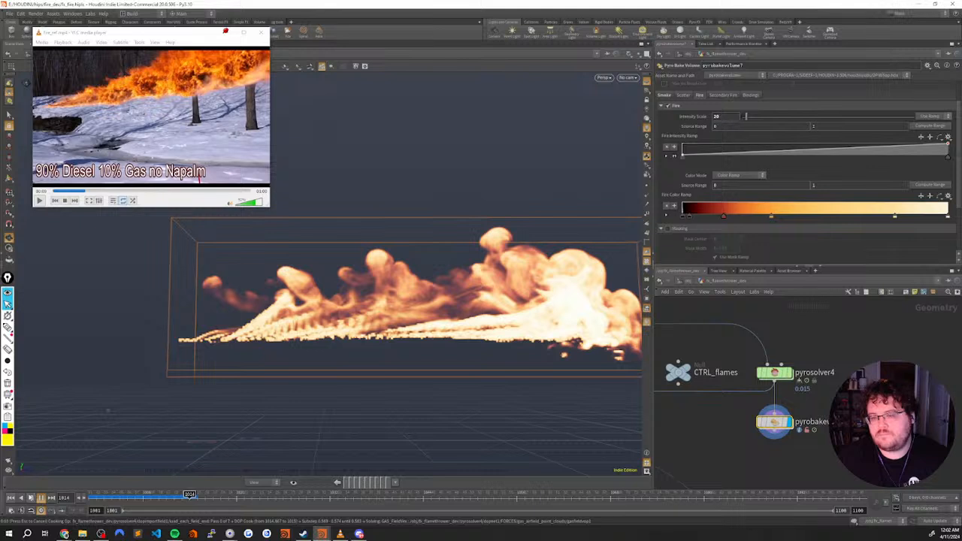
left_click(11, 498)
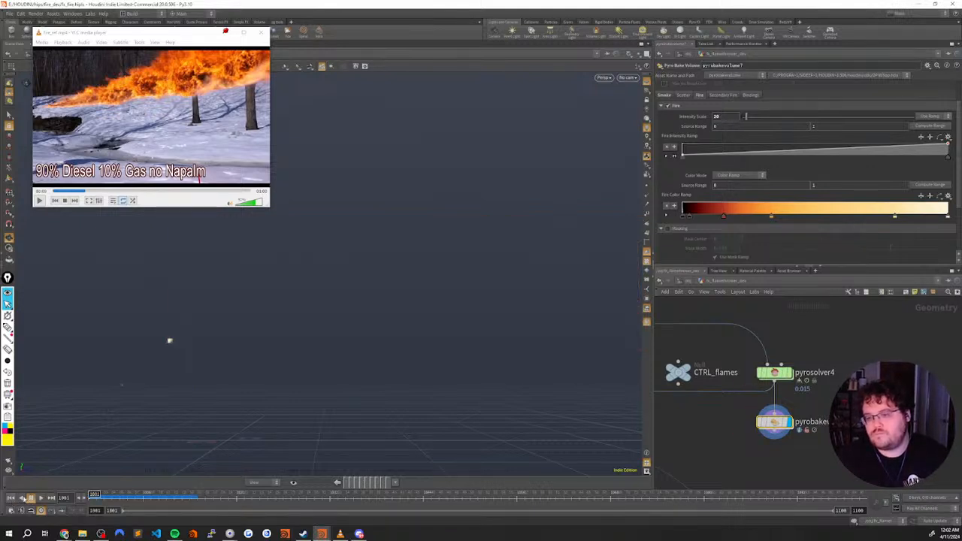
In pyrosolver4's simulation setup, set Global Substeps to 4, Min Substeps to 2 and Max Substeps to 5
left_click(771, 375)
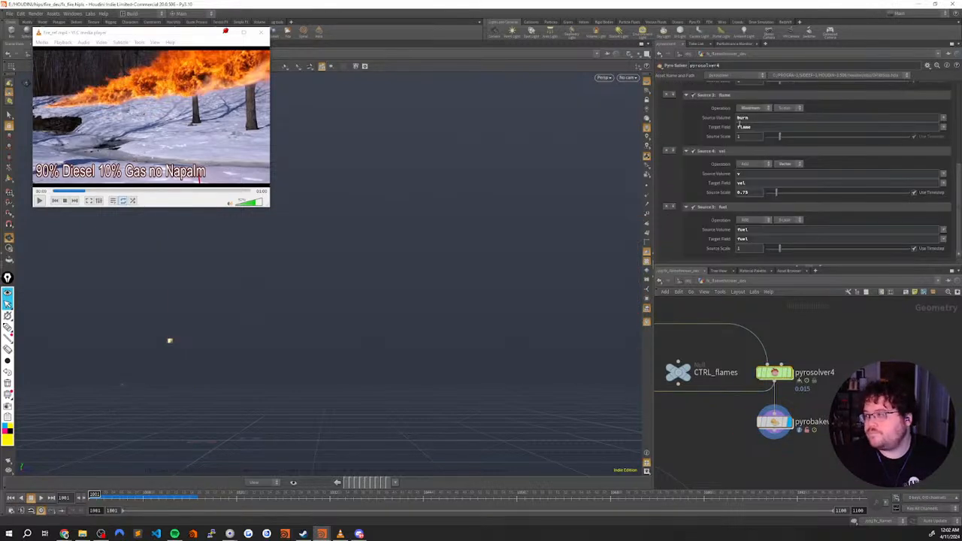
left_click_drag(960, 177, 956, 84)
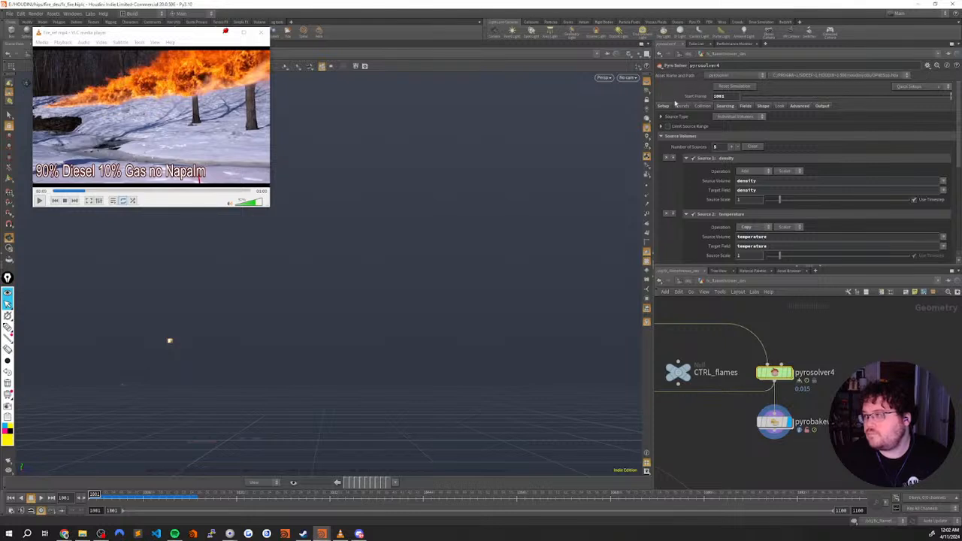
left_click(665, 106)
left_click(725, 179)
type("8")
left_click(729, 197)
type("5")
key("Return")
left_click(717, 188)
type("2")
key("Return")
left_click(727, 179)
type("4")
key("Return")
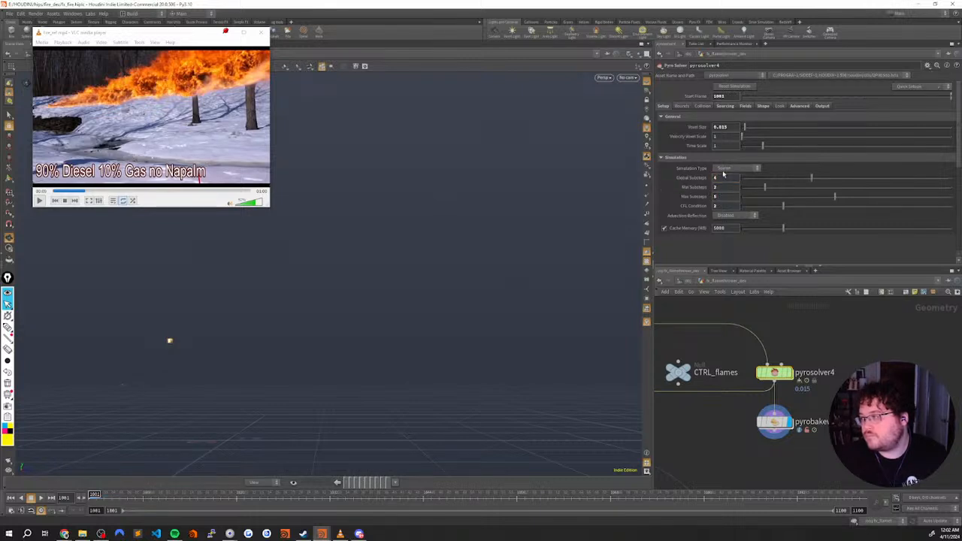
Play the baked fire simulation with the new substep settings and rewind to frame 1001
middle_click_drag(814, 374, 807, 352)
key("Up")
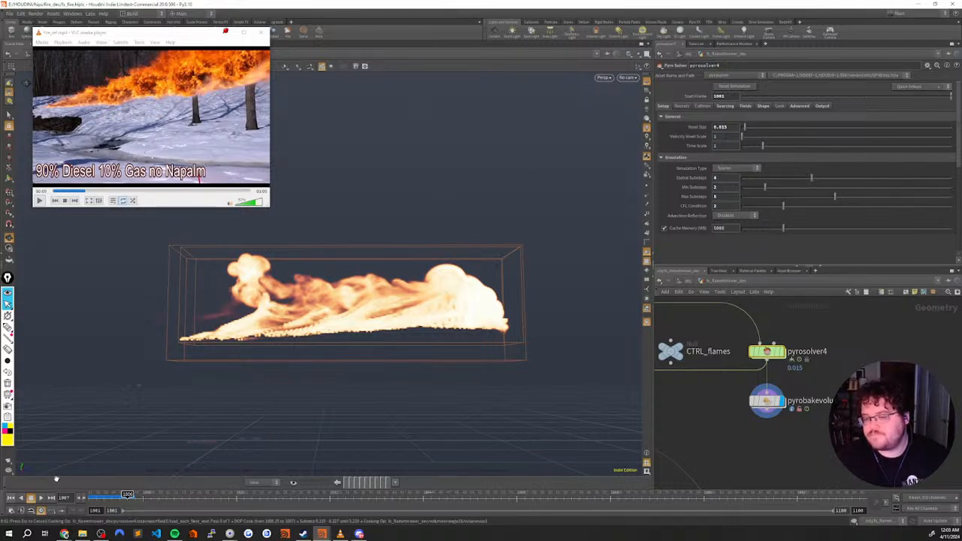
left_click(10, 498)
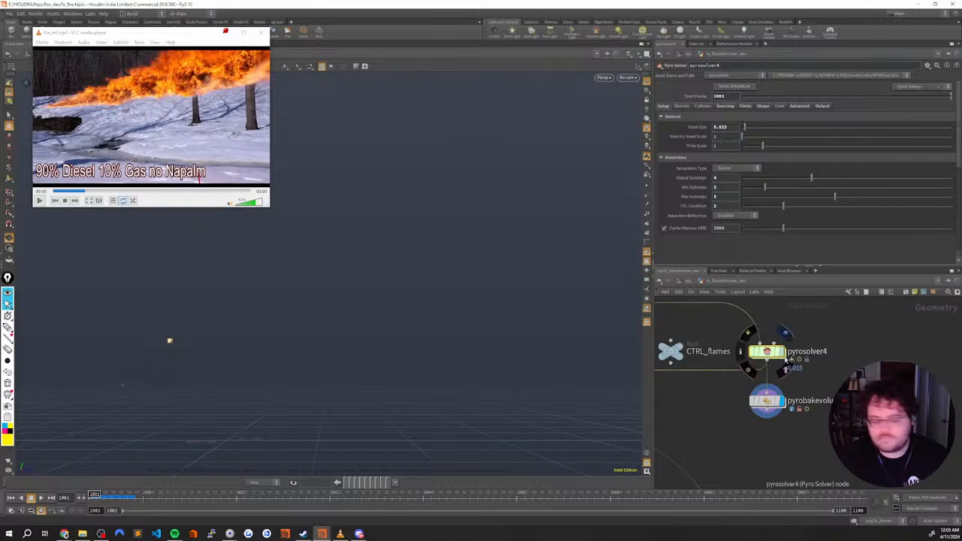
In the FORCES network, set gas_airfield_point_clouds' radius to 0.35 and its velocity multiplier to 0.07
double_click(766, 351)
scroll(740, 368, "up", 6)
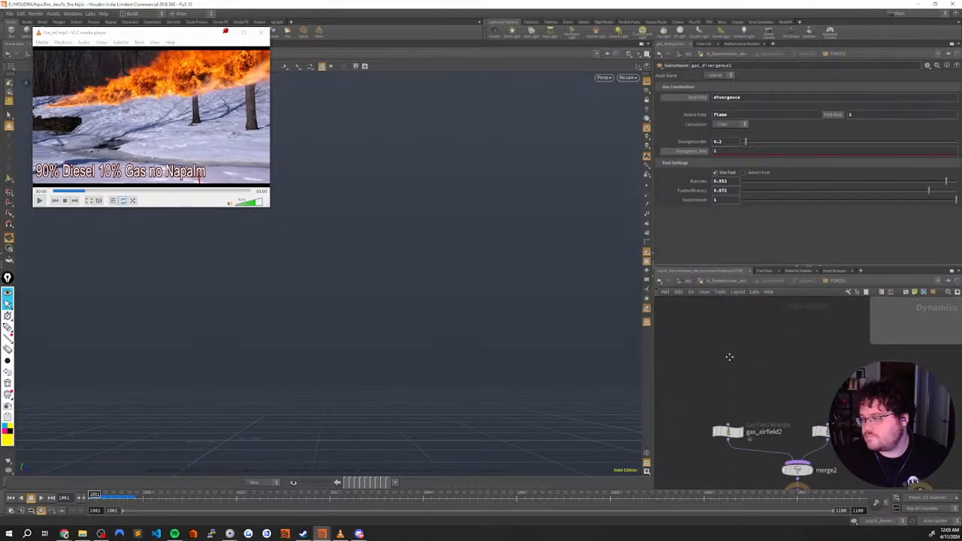
middle_click_drag(736, 383, 720, 325)
left_click(725, 398)
middle_click_drag(787, 370, 757, 324)
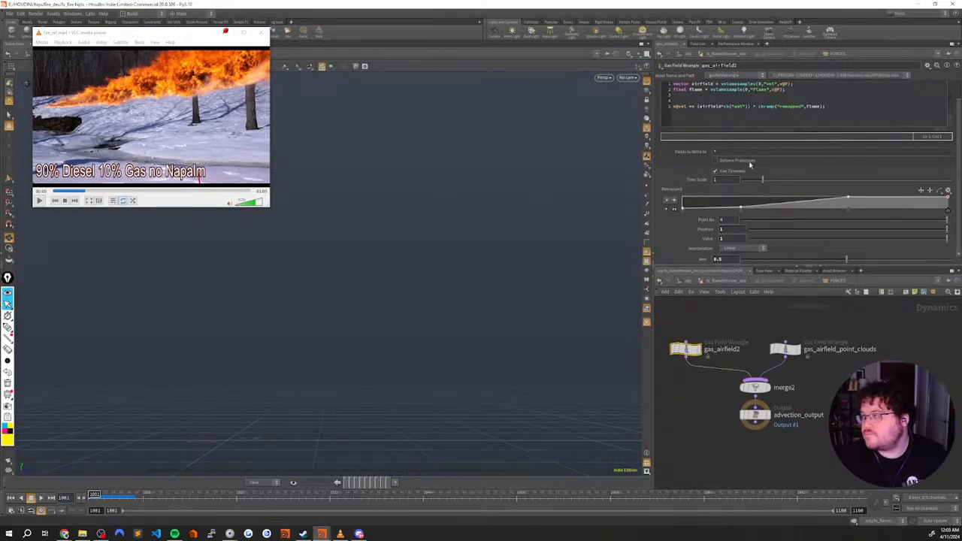
left_click(785, 347)
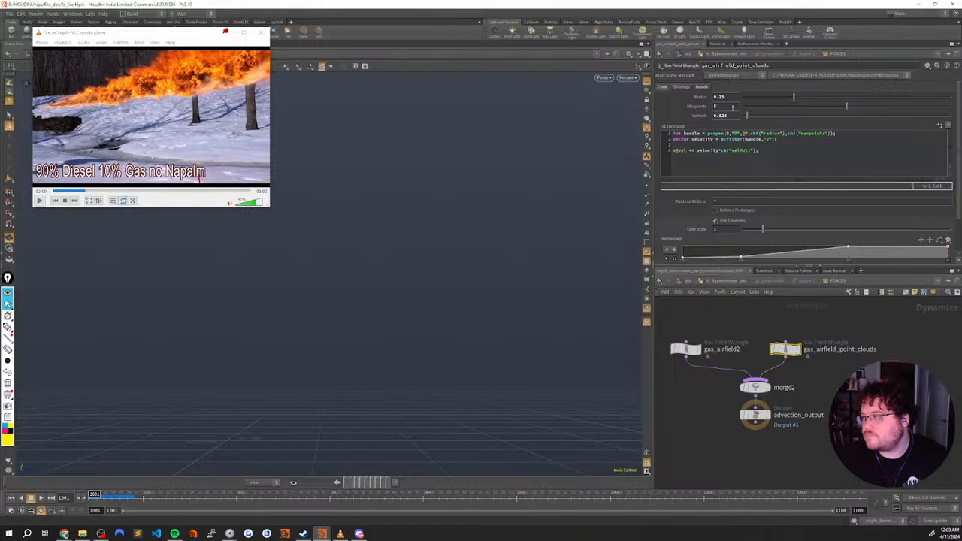
type("35")
key("Return")
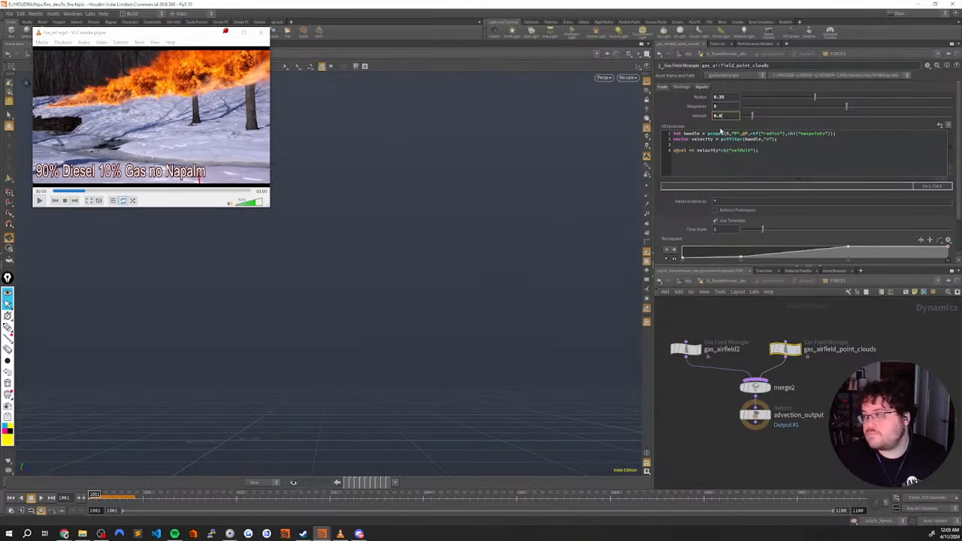
key("Return")
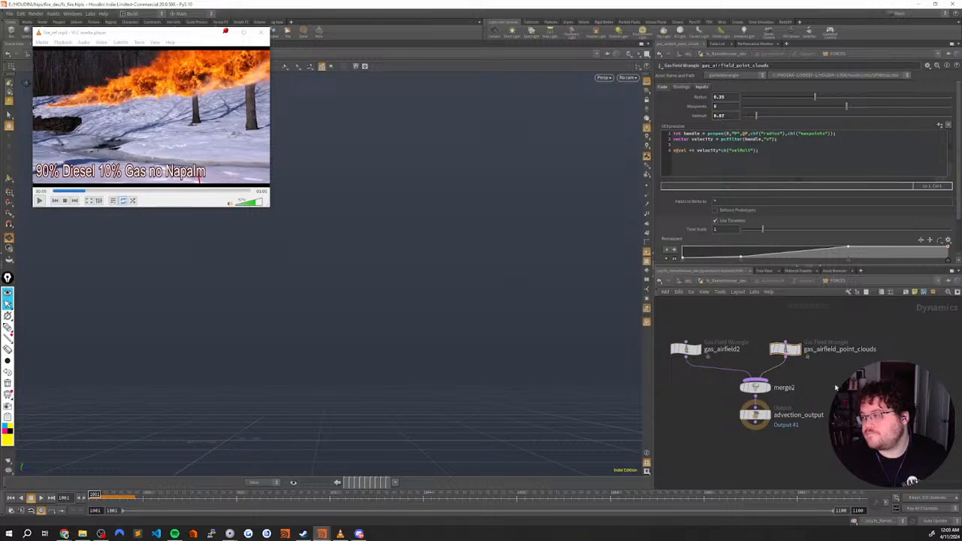
Wire the output of the merge in the grey network box into the node that gas_divergence1 feeds
scroll(810, 386, "down", 5)
middle_click_drag(954, 399, 708, 427)
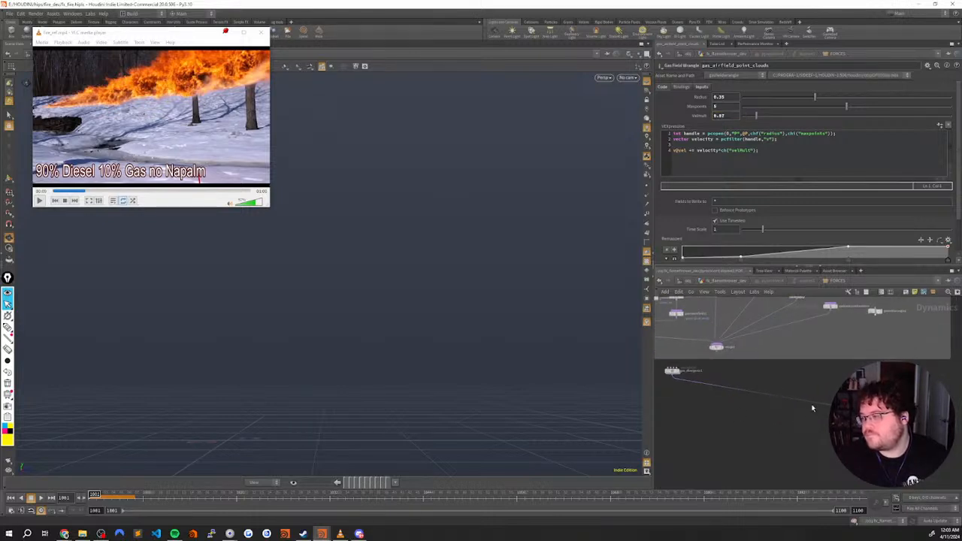
scroll(797, 391, "down", 2)
scroll(747, 368, "up", 2)
middle_click_drag(813, 392, 739, 367)
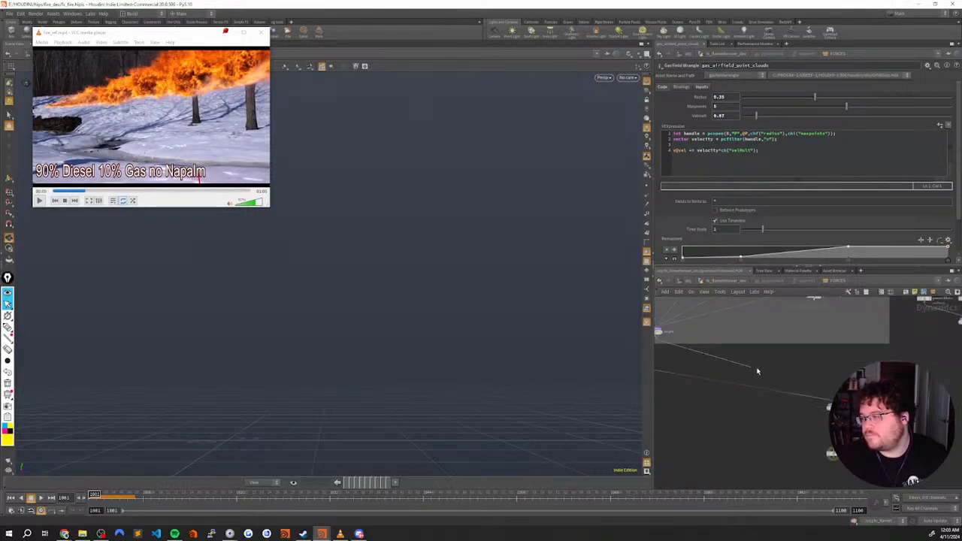
middle_click_drag(956, 359, 820, 372)
left_click(928, 374)
left_click(689, 417)
Enable the disturb, shred and two vortex boost nodes together with merge14, and wire merge14 into the main force chain
scroll(719, 422, "down", 2)
middle_click_drag(939, 400, 792, 396)
middle_click_drag(905, 387, 752, 408)
scroll(799, 399, "up", 3)
left_click(737, 344)
scroll(777, 403, "down", 1)
left_click_drag(931, 324, 716, 403)
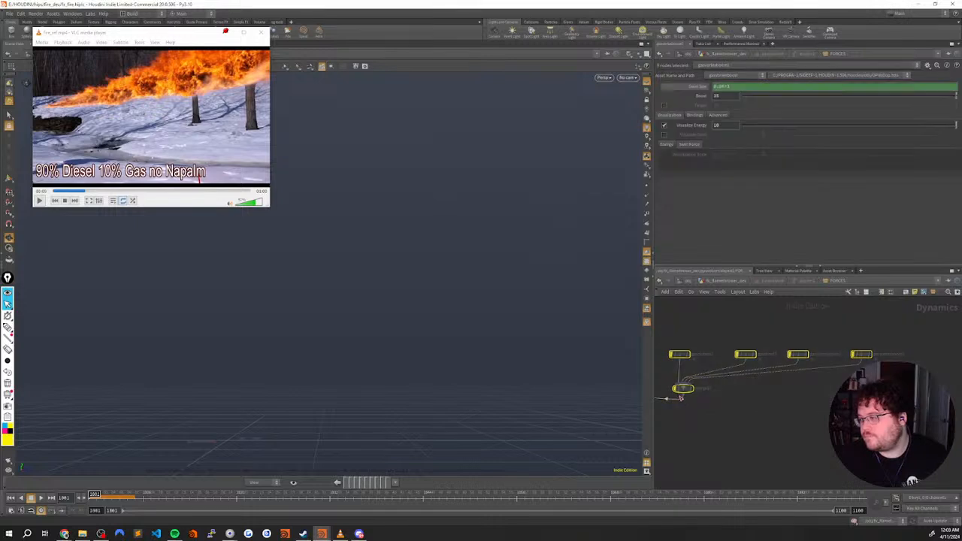
scroll(750, 408, "down", 2)
middle_click_drag(750, 409, 857, 387)
middle_click_drag(671, 413, 889, 359)
left_click(786, 406)
scroll(786, 404, "up", 3)
middle_click_drag(770, 379, 777, 408)
middle_click_drag(929, 406, 677, 387)
middle_click_drag(954, 354, 729, 393)
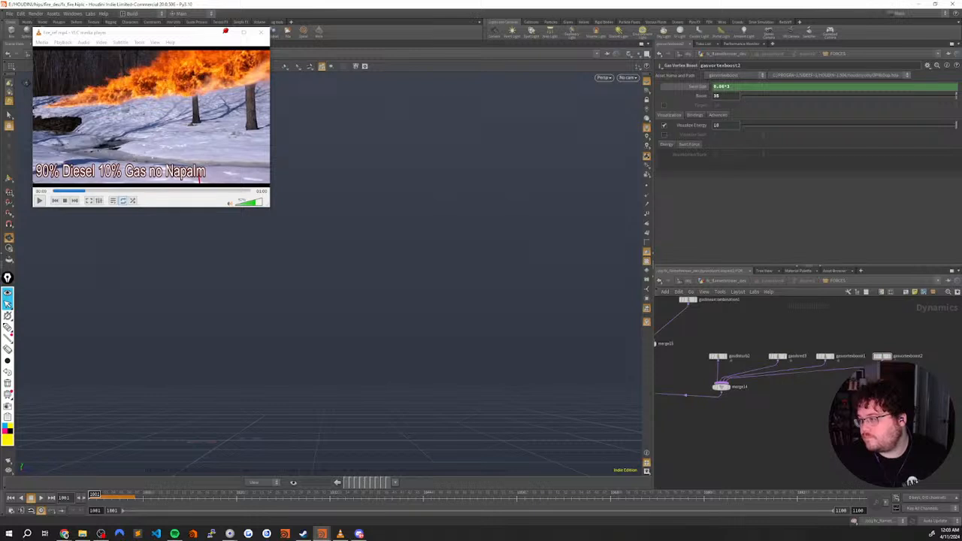
Adjust the multipliers in the FORCES network on gasvortexboost2's swirl size and on gasvortexboost1's boost, using .75 for the boost
key("u")
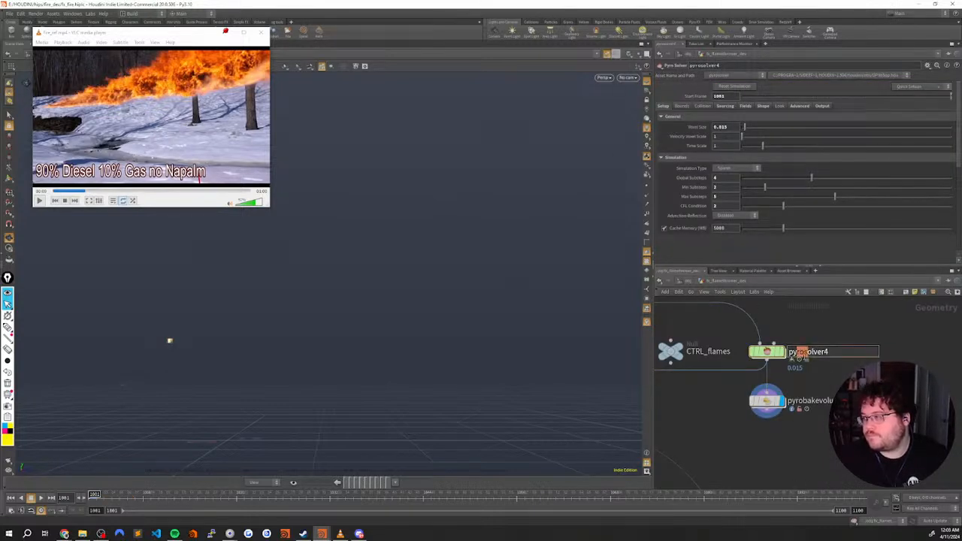
mouse_move(768, 352)
key("i")
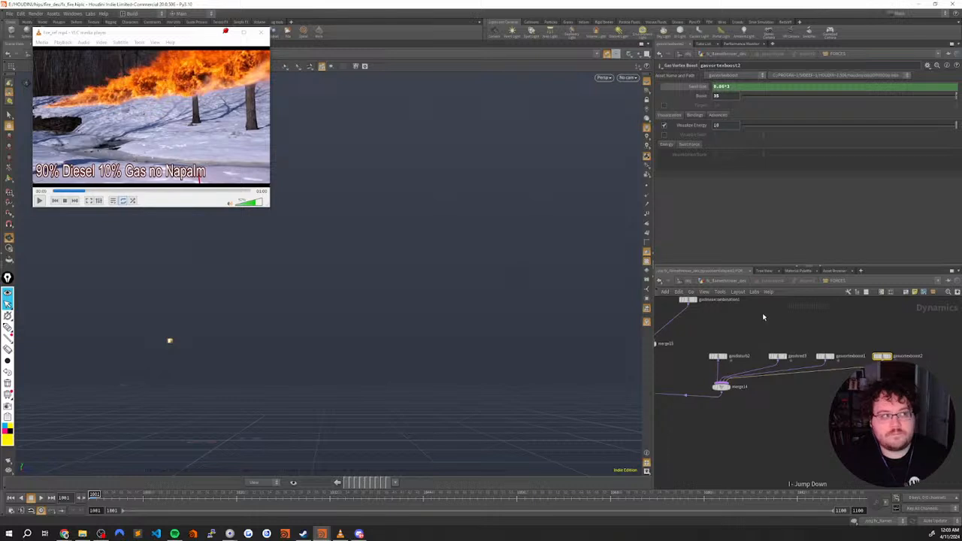
left_click_drag(871, 335, 897, 371)
scroll(861, 373, "up", 3)
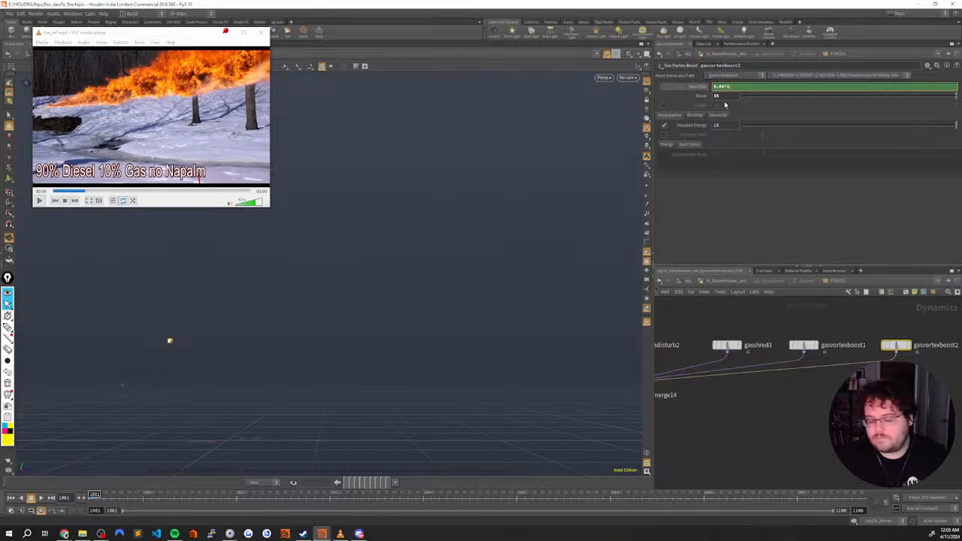
left_click(803, 345)
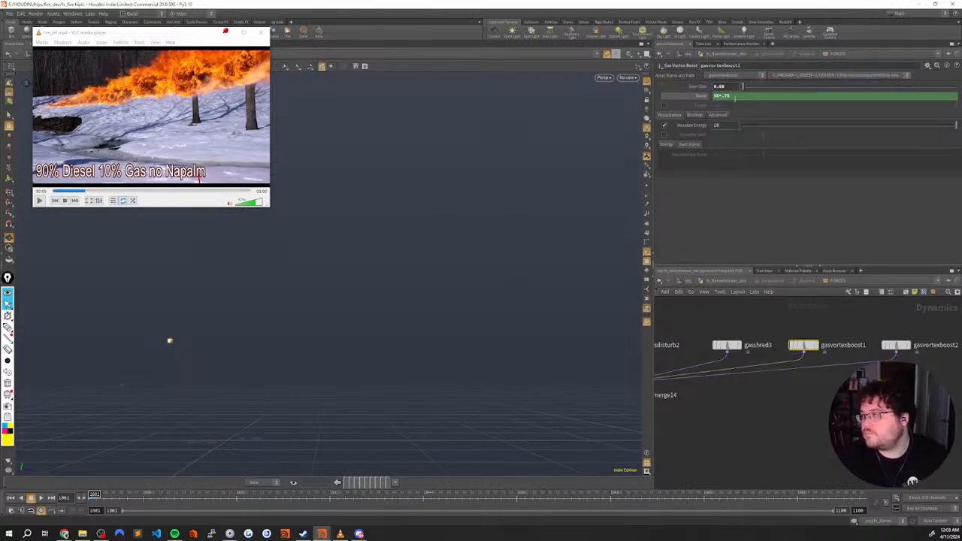
left_click(894, 345)
left_click(803, 347)
mouse_move(807, 361)
middle_mouse_down()
mouse_move(843, 363)
mouse_move(807, 375)
middle_mouse_up()
left_click_drag(914, 329, 769, 385)
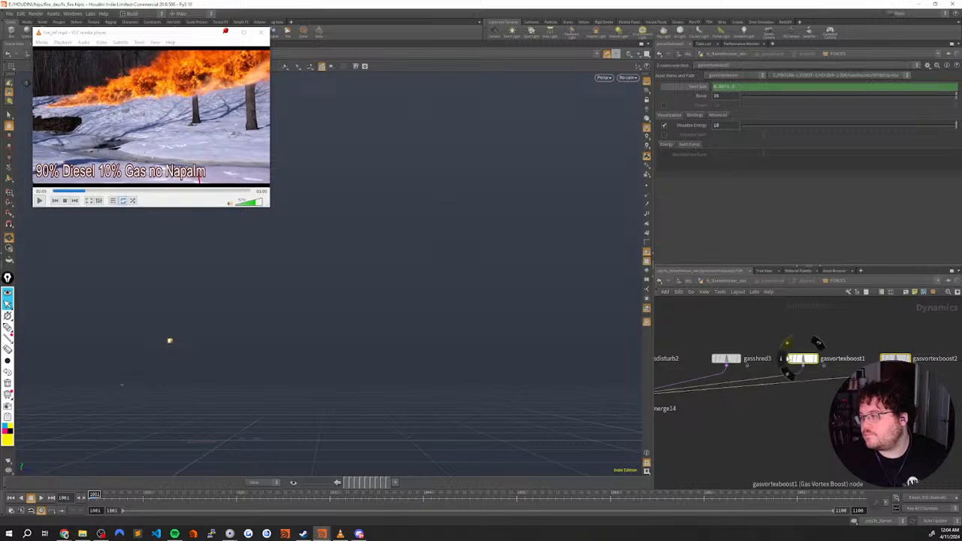
Bypass the two vortex boost nodes temporarily, inspect gasshred3's shred settings, and enable the boosts again
left_click(791, 344)
left_click_drag(740, 335, 716, 370)
middle_click_drag(756, 410, 814, 405)
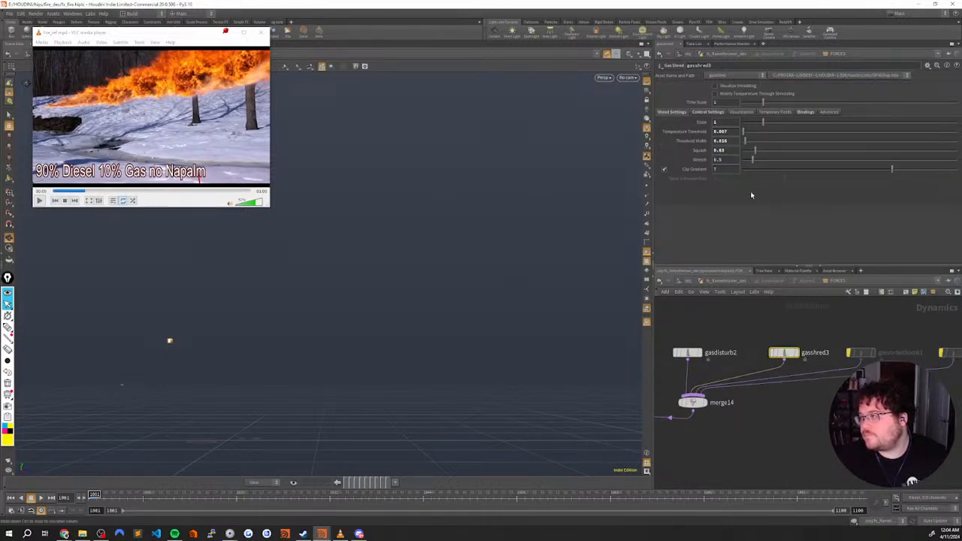
scroll(786, 390, "down", 1)
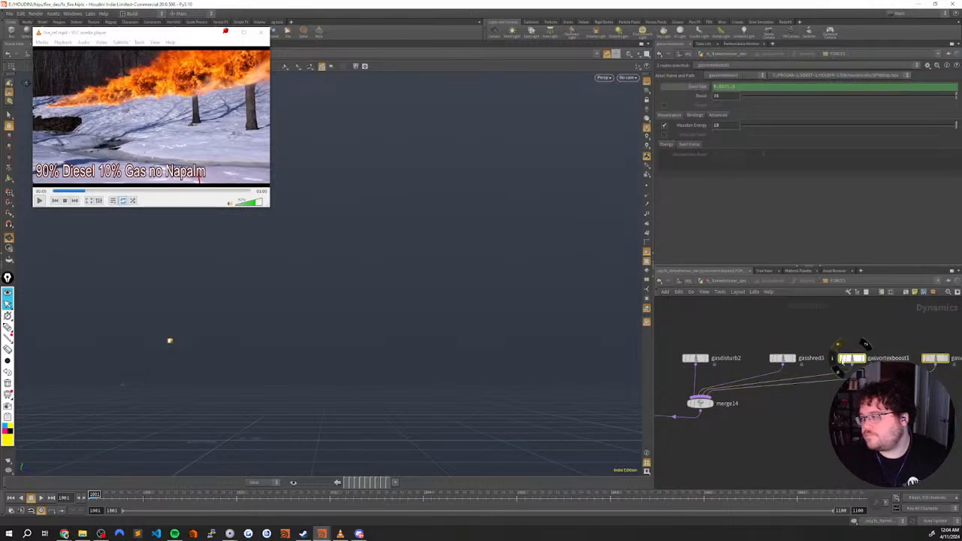
Return to the geometry network and review pyrosolver4's sourcing entries for flame, velocity and fuel
key("u")
left_click(816, 380)
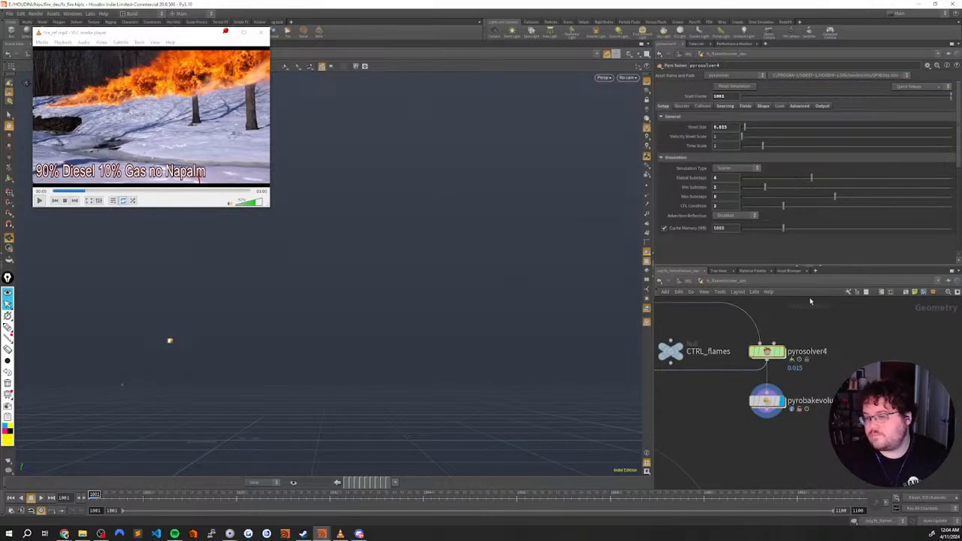
left_click_drag(813, 322, 751, 363)
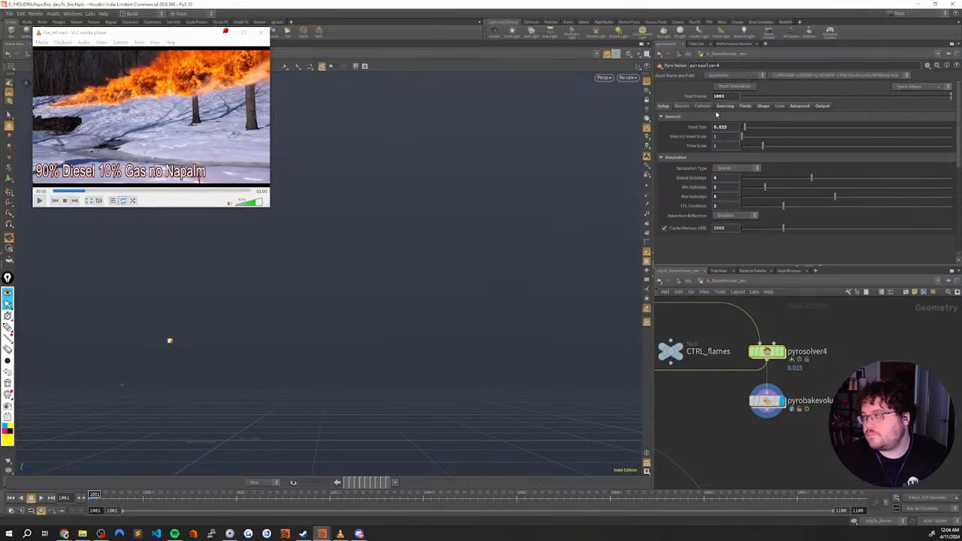
left_click(724, 106)
left_click_drag(957, 140, 961, 231)
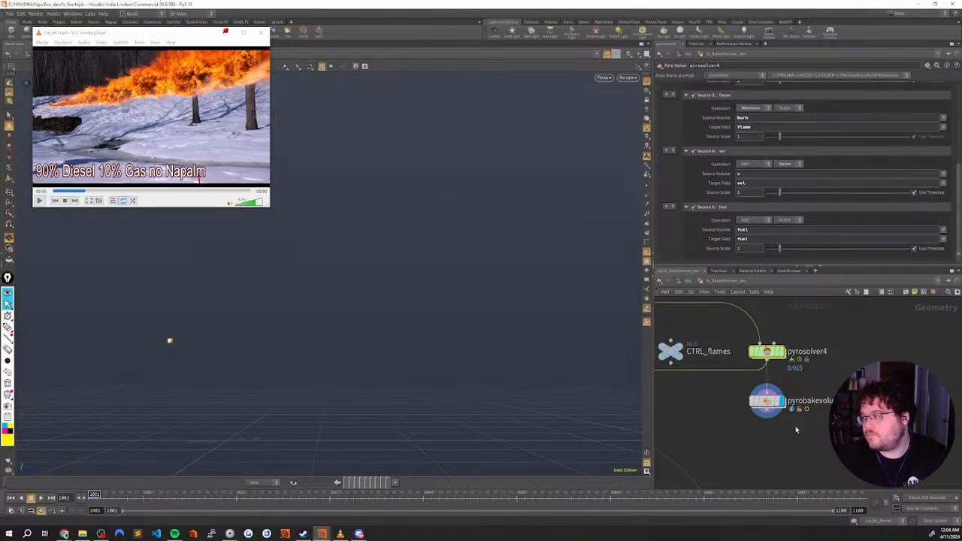
Play the fire simulation through pyrobakevolume7, scrub the reference video for comparison, and rewind to frame 1001
left_click(766, 403)
left_click(774, 440)
key("Up")
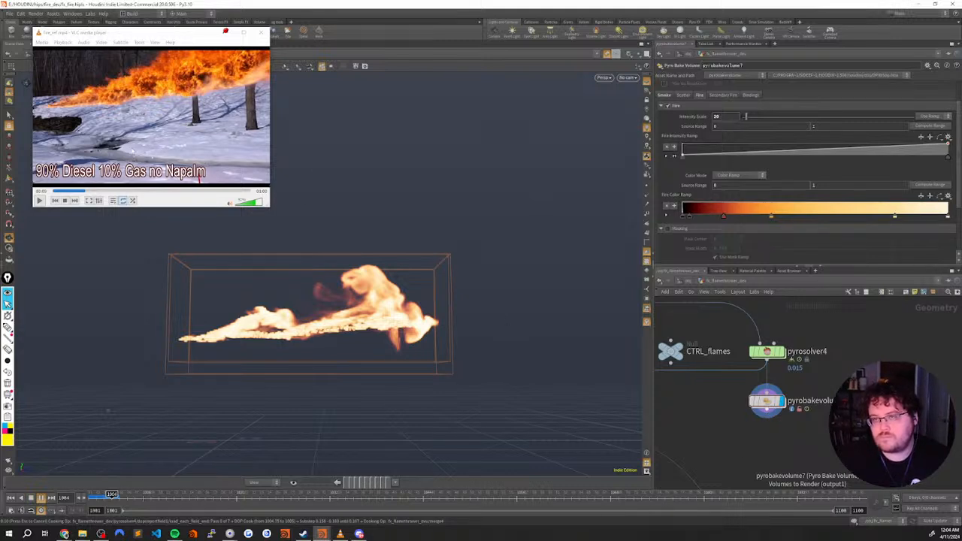
left_click_drag(82, 192, 84, 173)
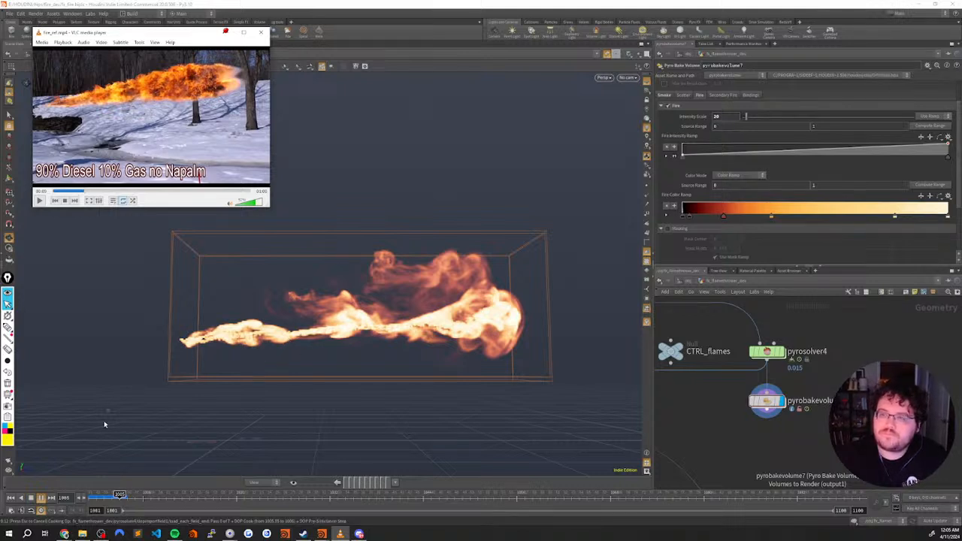
left_click_drag(97, 501, 93, 501)
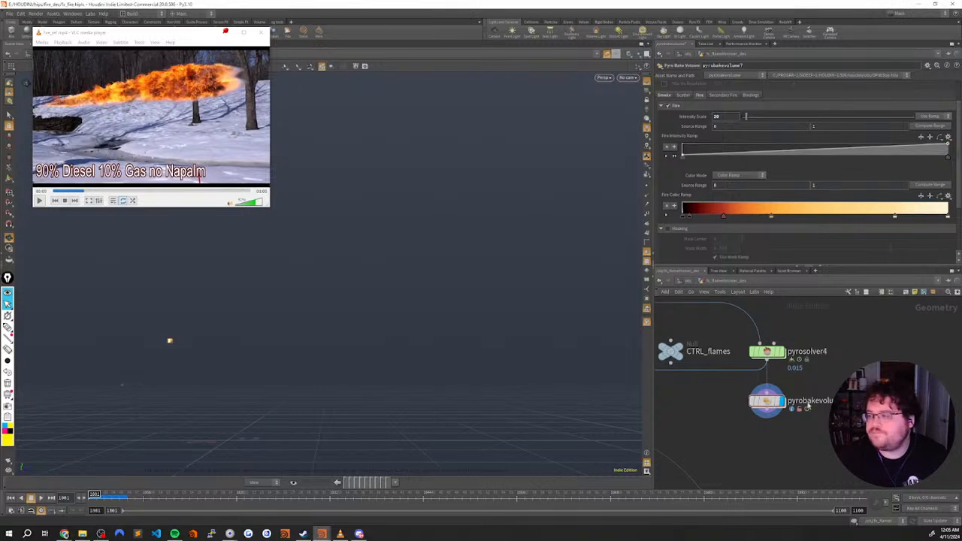
Display attribtransfer1, advance the timeline to where the fuel stream extends, and show its point velocity trails in the viewport
scroll(793, 408, "down", 8)
middle_click_drag(810, 389, 831, 459)
scroll(829, 331, "up", 5)
middle_click_drag(829, 330, 815, 328)
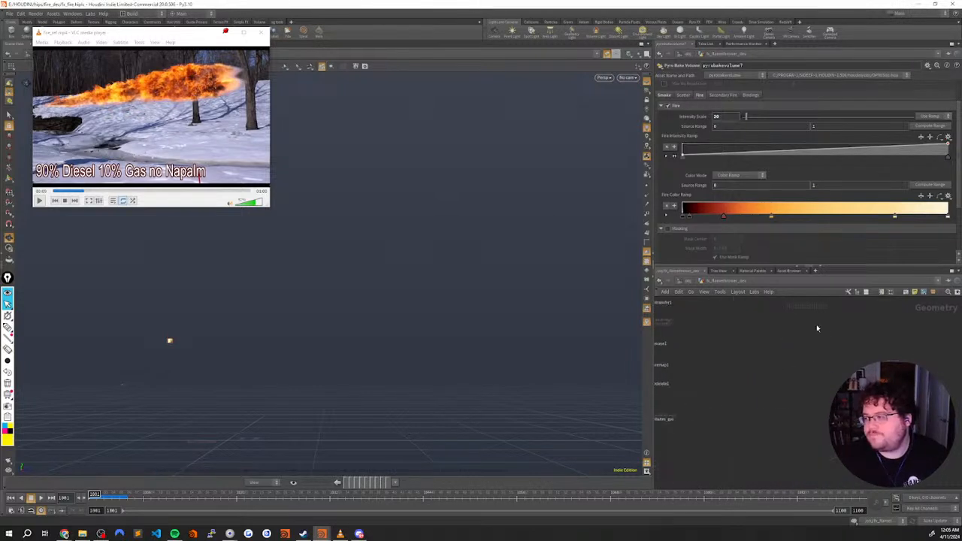
scroll(815, 328, "up", 1)
middle_click_drag(699, 358, 799, 436)
left_click(724, 361)
scroll(699, 376, "up", 2)
left_click(741, 383)
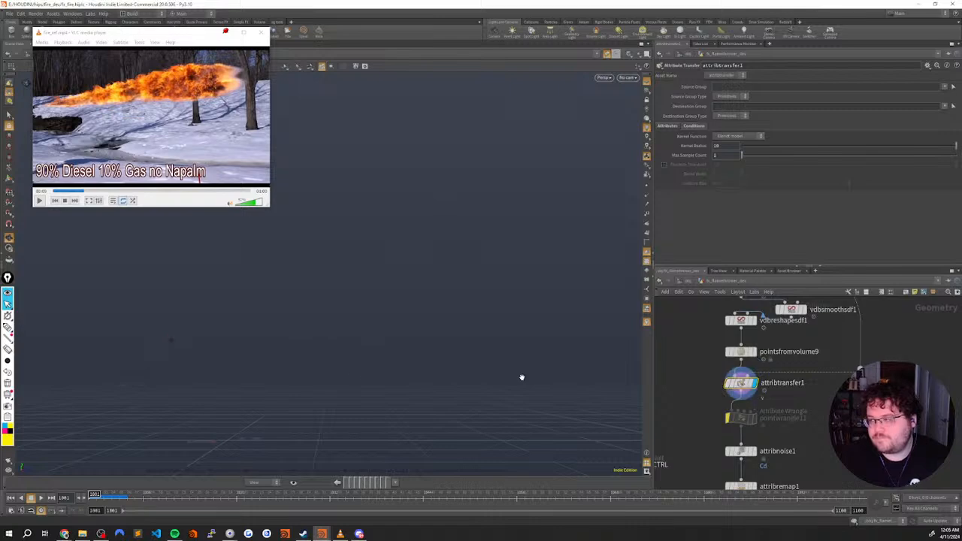
left_click_drag(120, 496, 157, 502)
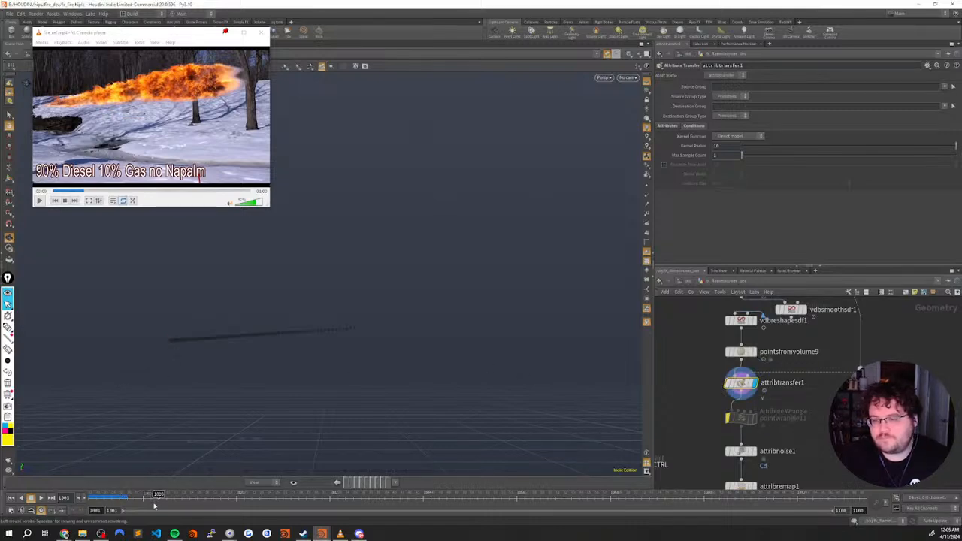
mouse_move(230, 331)
left_mouse_down("alt")
mouse_move(236, 344)
mouse_move(388, 318)
left_mouse_up("alt")
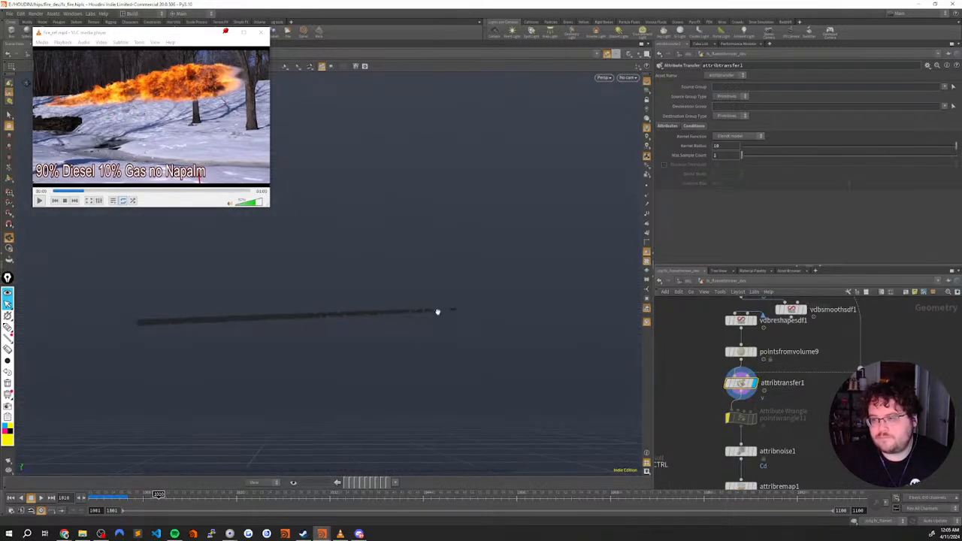
left_click_drag(392, 285, 373, 316, "alt")
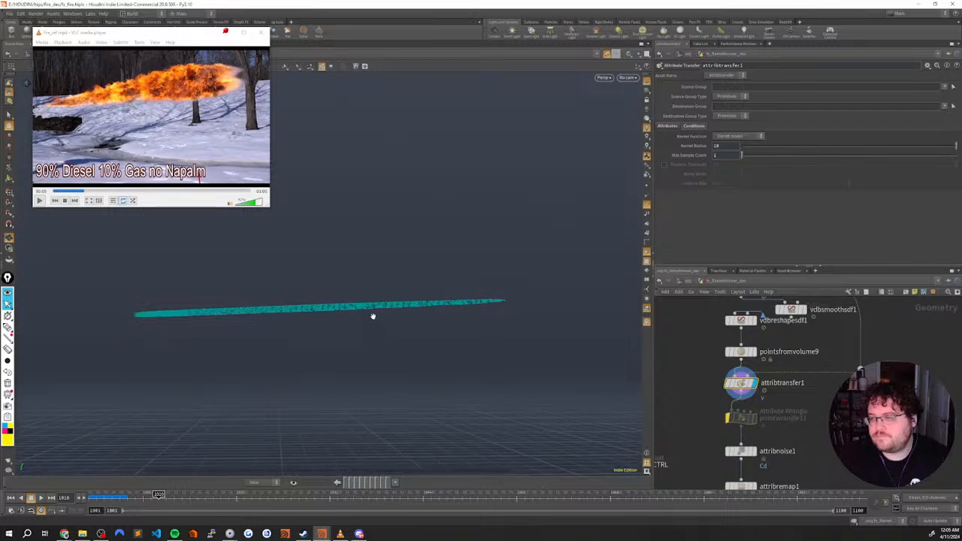
Select the large block of nodes in the lower part of the network and move it further down
scroll(841, 387, "down", 6)
middle_click_drag(897, 391, 892, 345)
scroll(851, 344, "down", 3)
left_click_drag(890, 343, 700, 468)
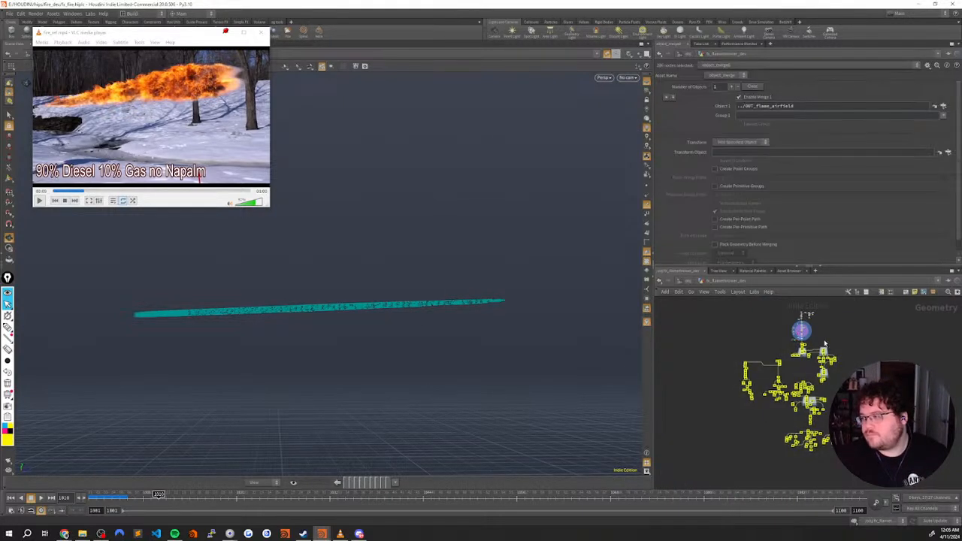
scroll(835, 326, "up", 5)
middle_click_drag(782, 360, 787, 305)
scroll(791, 375, "up", 3)
scroll(787, 380, "down", 3)
left_click_drag(762, 338, 768, 377)
left_click(787, 334)
Shift the bypassed attribute wrangle and its downstream nodes down to open a gap below attribtransfer1
middle_click_drag(777, 318, 812, 392)
scroll(782, 367, "up", 3)
left_click_drag(818, 437, 727, 332)
left_click_drag(657, 386, 743, 446, "shift")
left_click_drag(768, 340, 771, 372)
left_click(787, 345)
scroll(786, 343, "up", 3)
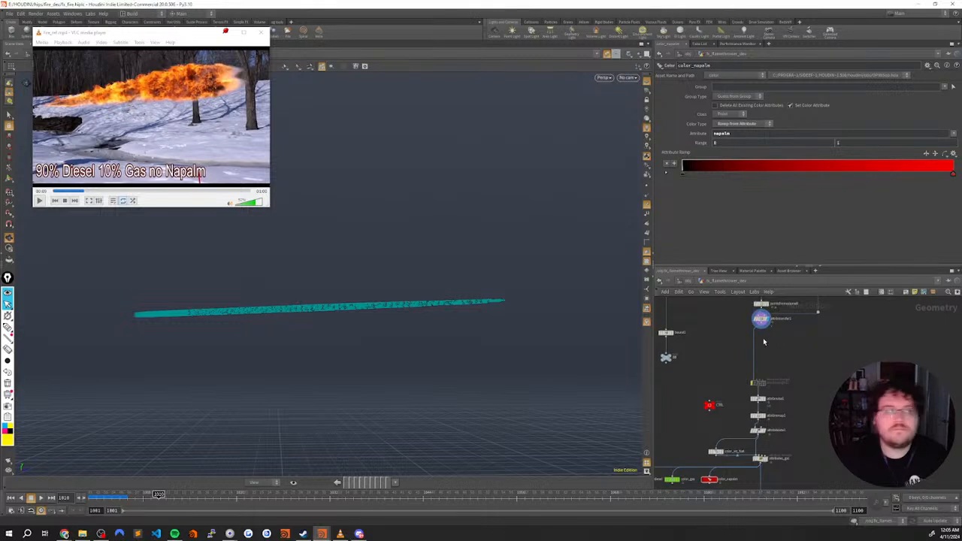
middle_click_drag(794, 343, 765, 388)
scroll(786, 391, "up", 5)
left_click(711, 337)
left_click(792, 392)
key("Tab")
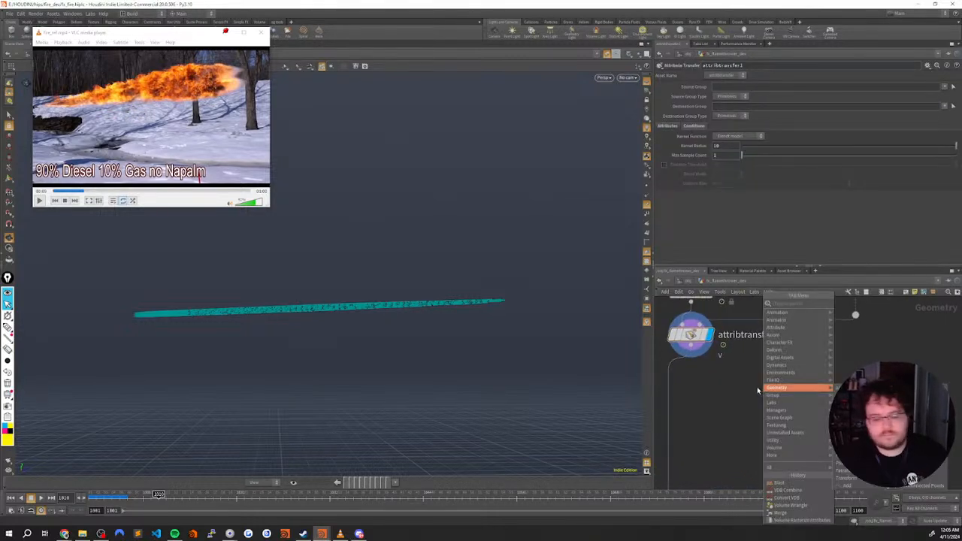
mouse_move(776, 366)
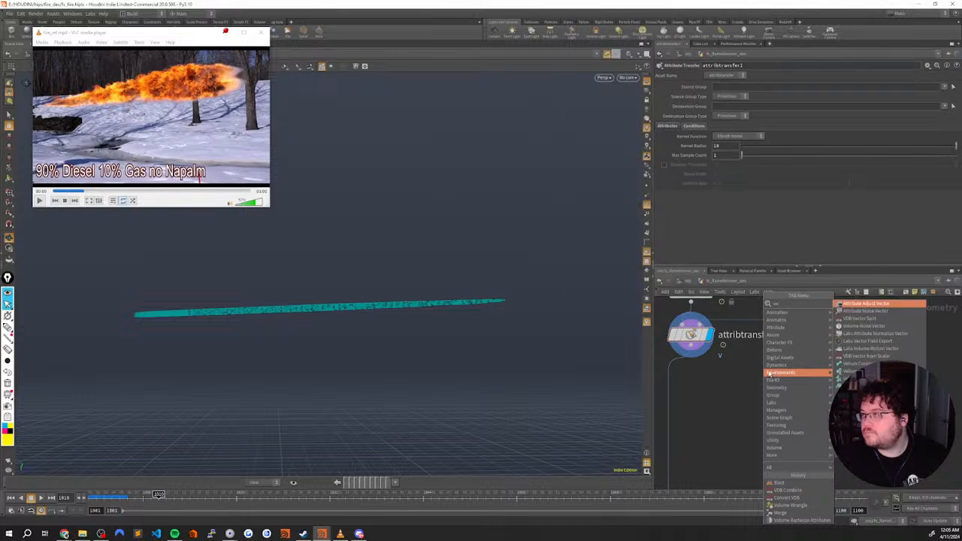
key("BackSpace")
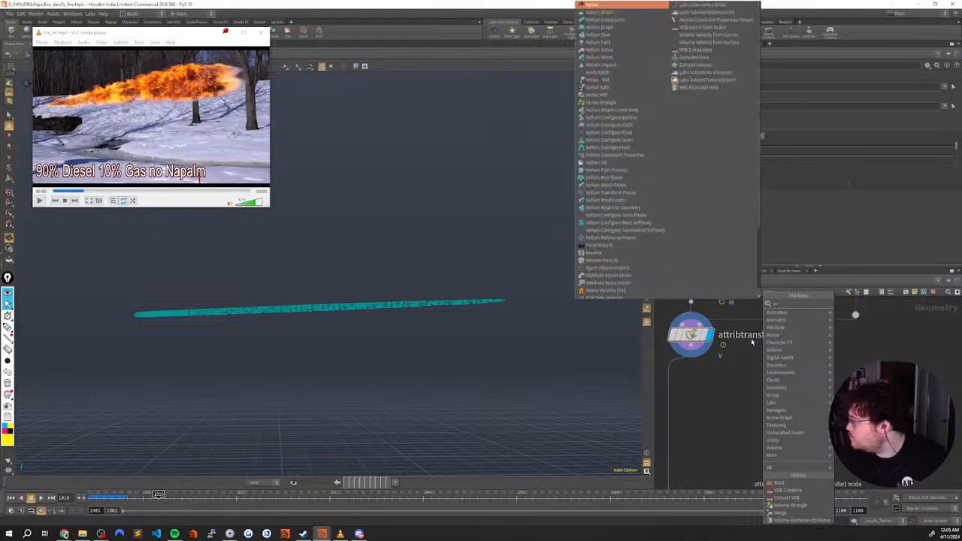
left_click(714, 391)
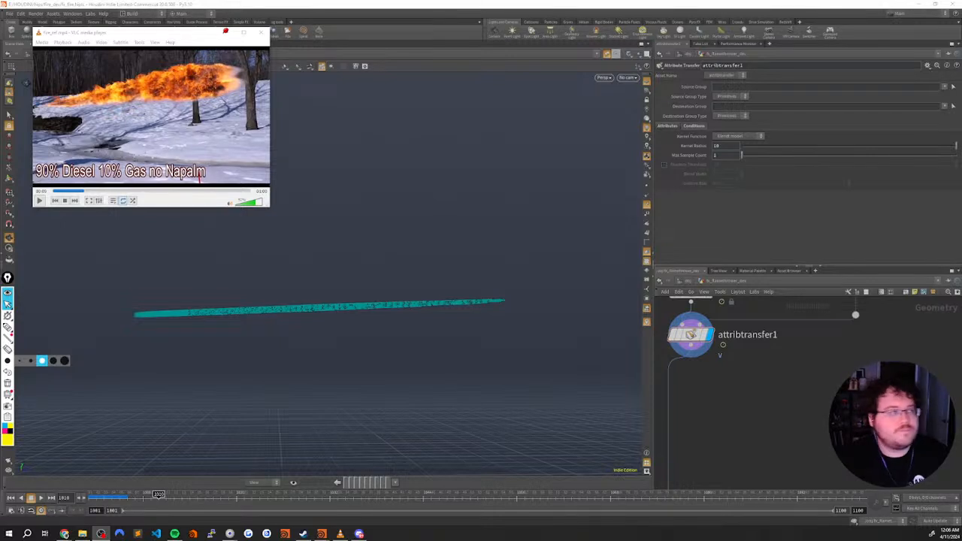
key("alt+Tab")
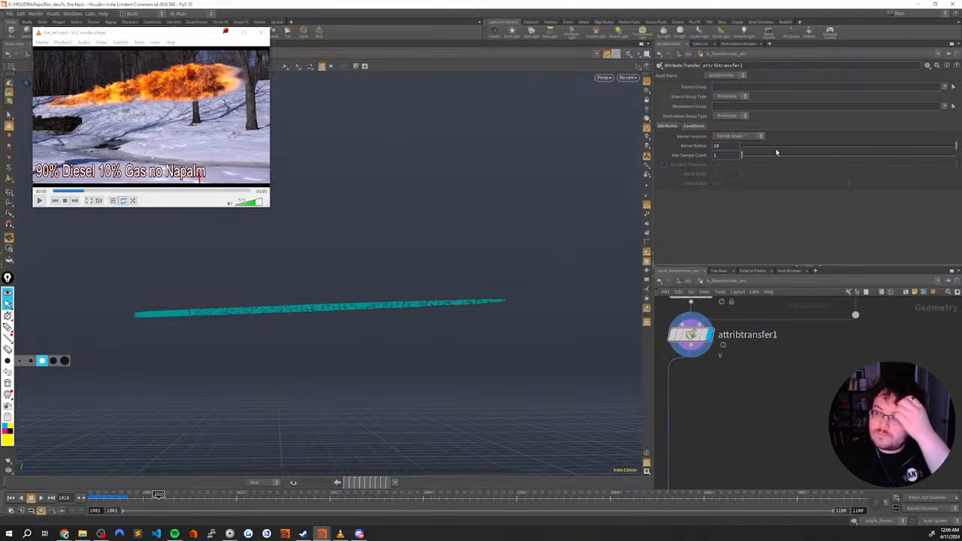
middle_click_drag(757, 378, 777, 351)
scroll(776, 383, "down", 1)
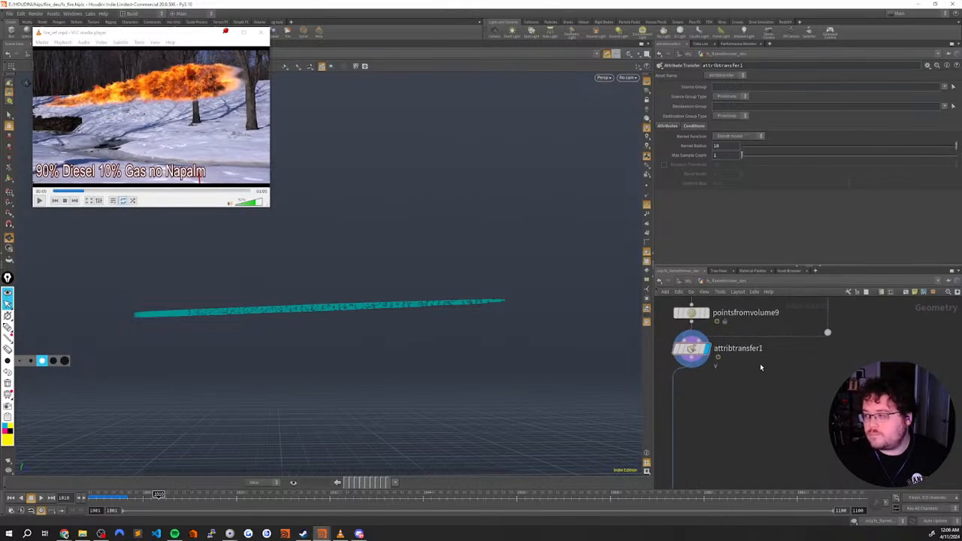
key("Tab")
type("vol")
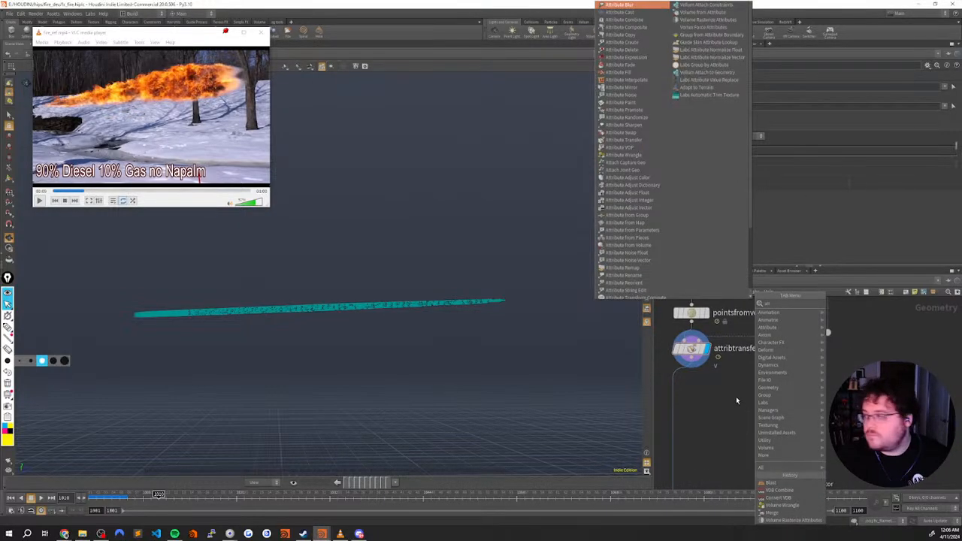
key("Escape")
scroll(762, 393, "down", 1)
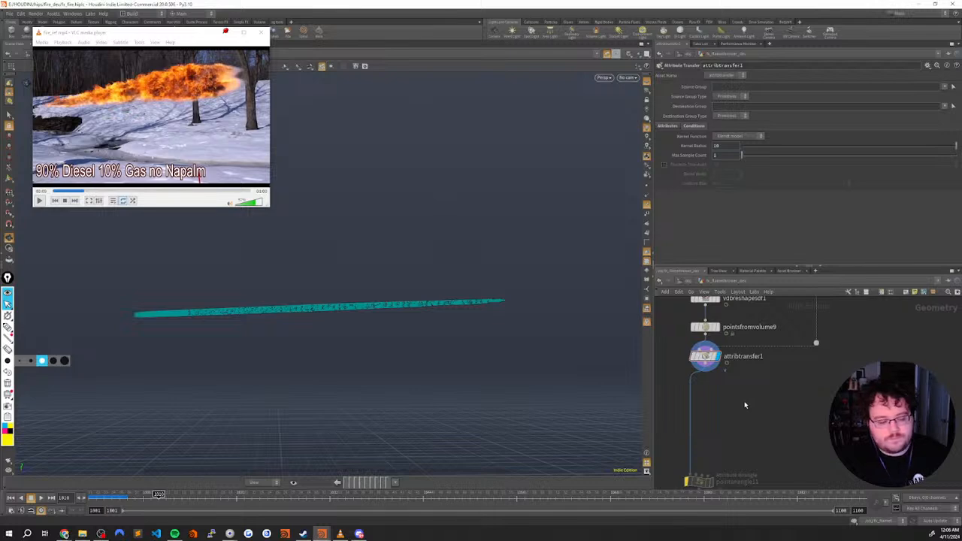
key("Tab")
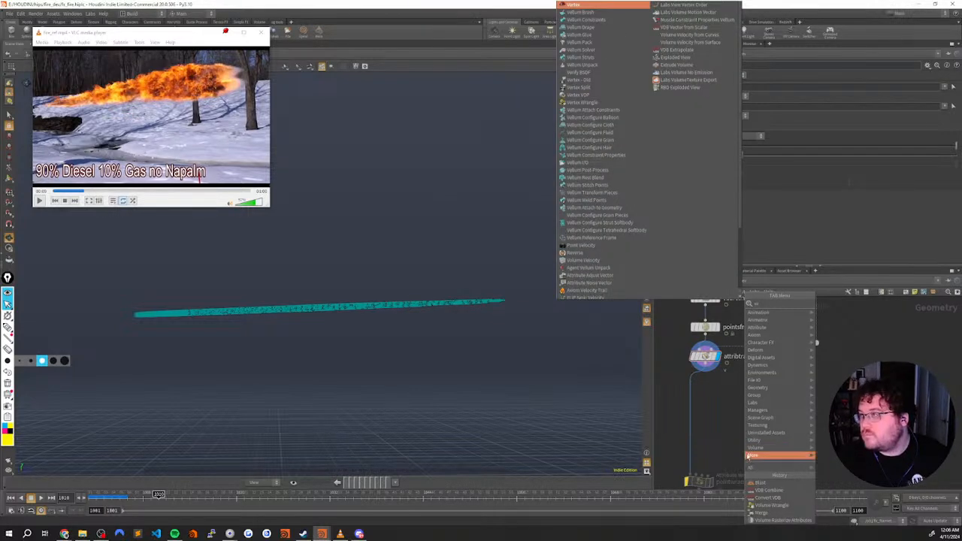
left_click(710, 423)
Add a Point Velocity node beside the main chain and wire attribtransfer1's output into it
key("Tab")
type("point v")
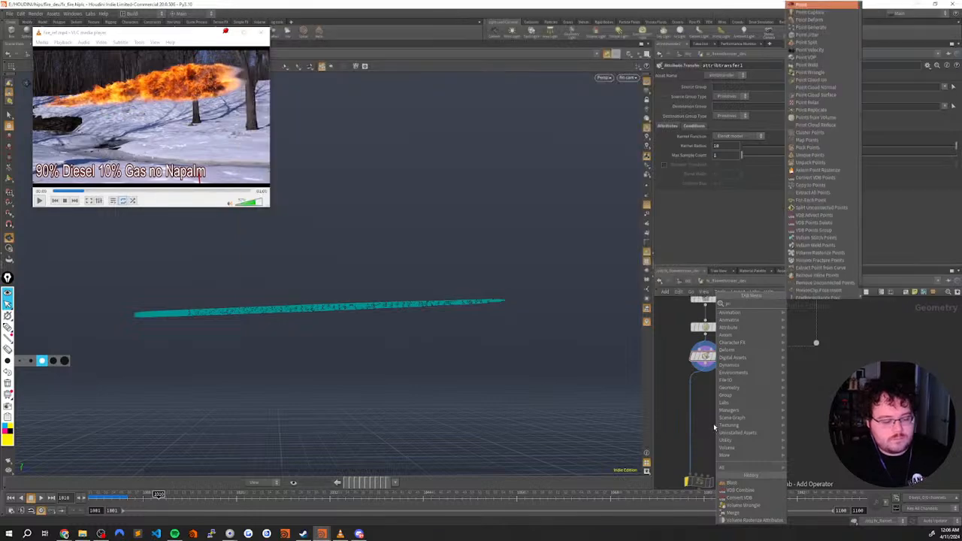
key("Return")
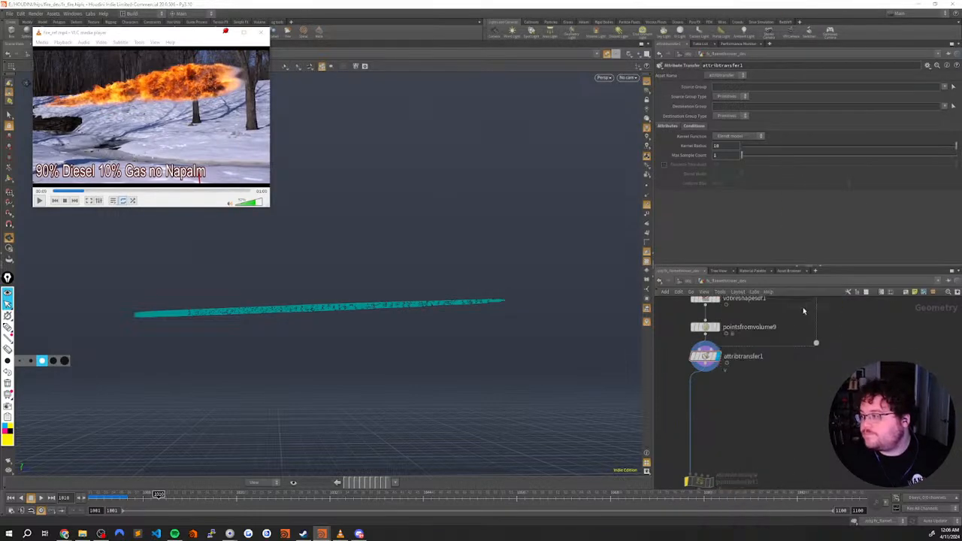
left_click(776, 395)
left_click_drag(716, 369, 777, 396)
Set the Point Velocity node's initialization to Set to Value, enable curl noise, and set the swirl size to 0.02
left_click(714, 125)
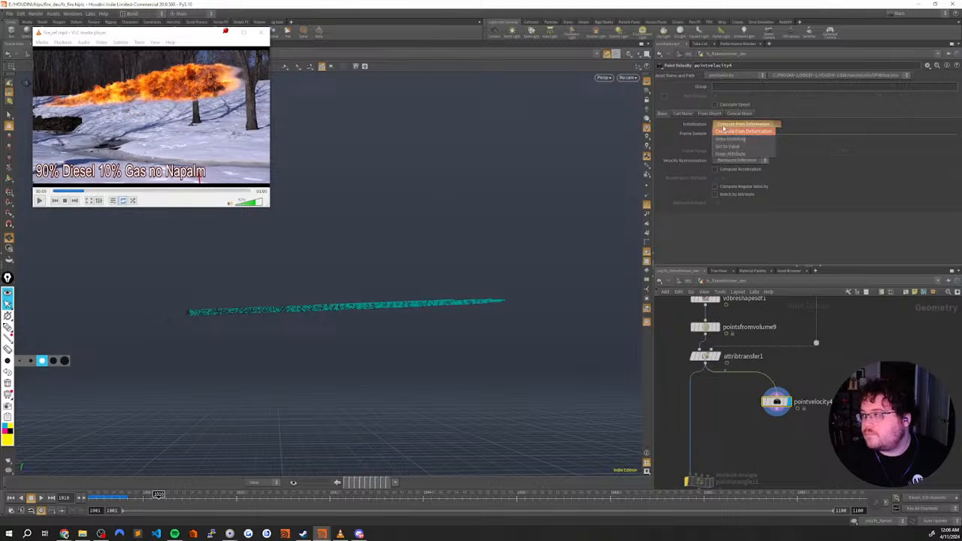
left_click(725, 150)
left_click(682, 113)
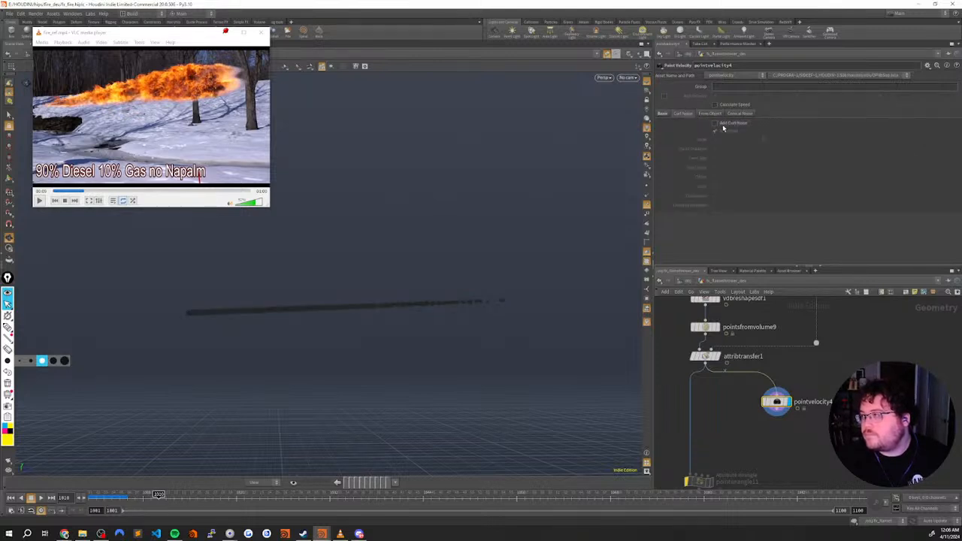
left_click(715, 123)
left_click_drag(756, 156, 742, 161)
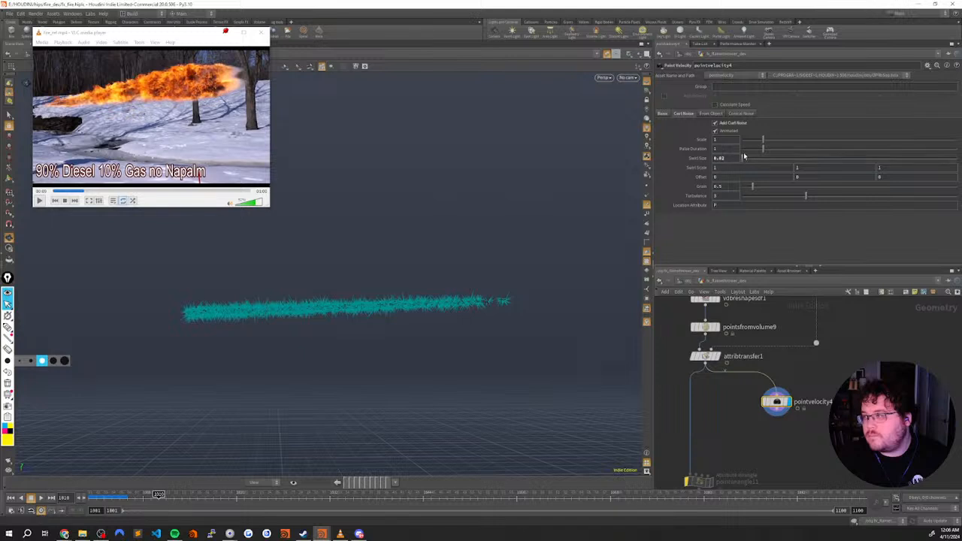
middle_click_drag(713, 403, 731, 388)
key("Tab")
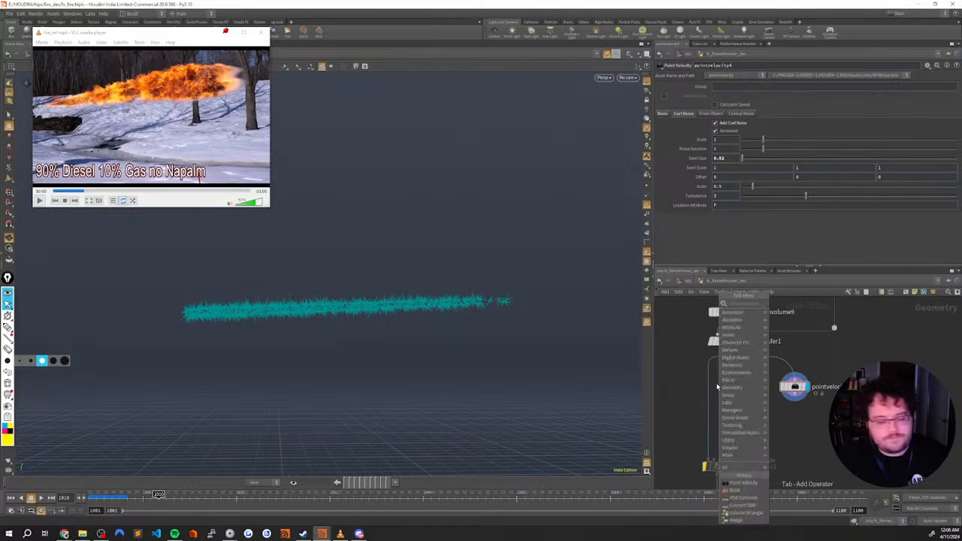
type("wran")
left_click(776, 325)
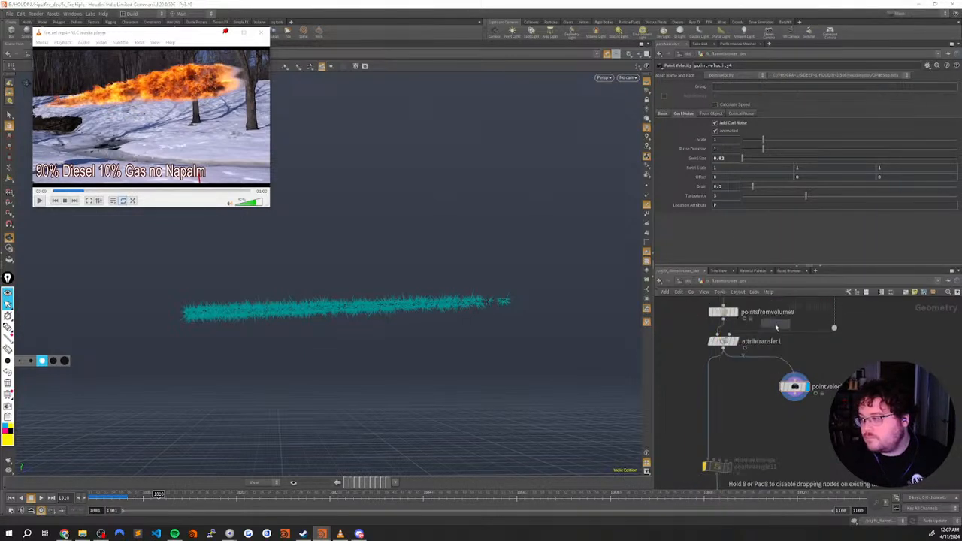
left_click(730, 410)
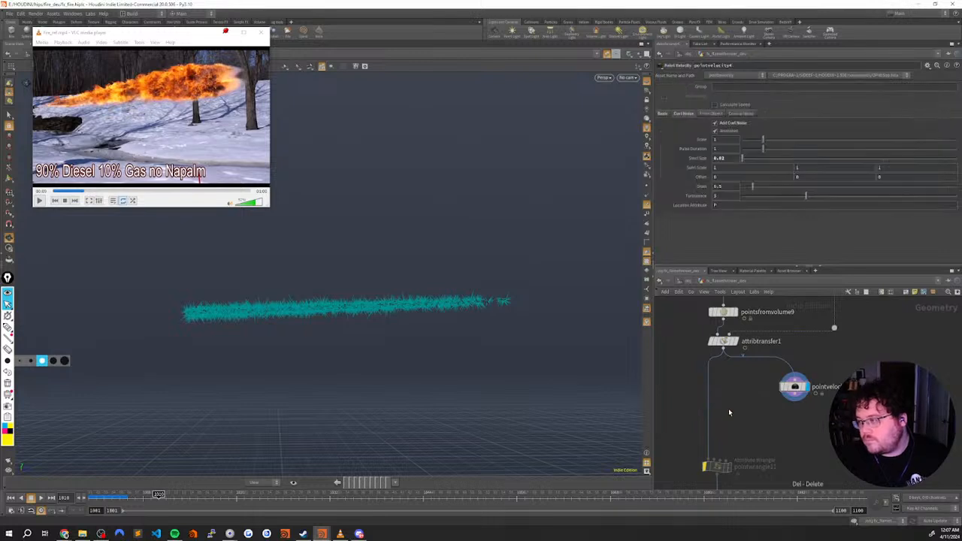
Insert an Attribute Wrangle into the chain below attribtransfer1, feed pointvelocity4 into its second input, and display it
key("Tab")
type("wra")
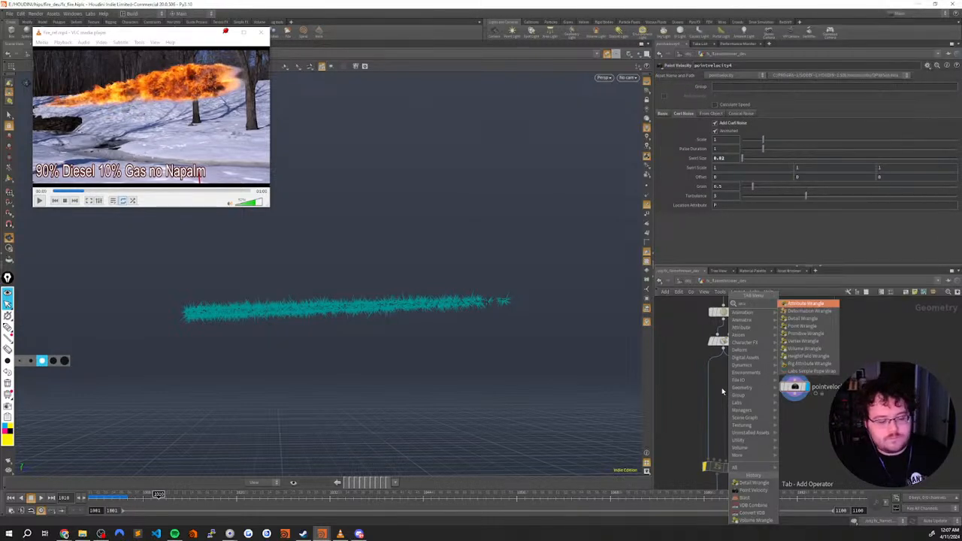
type("ng")
left_click(803, 318)
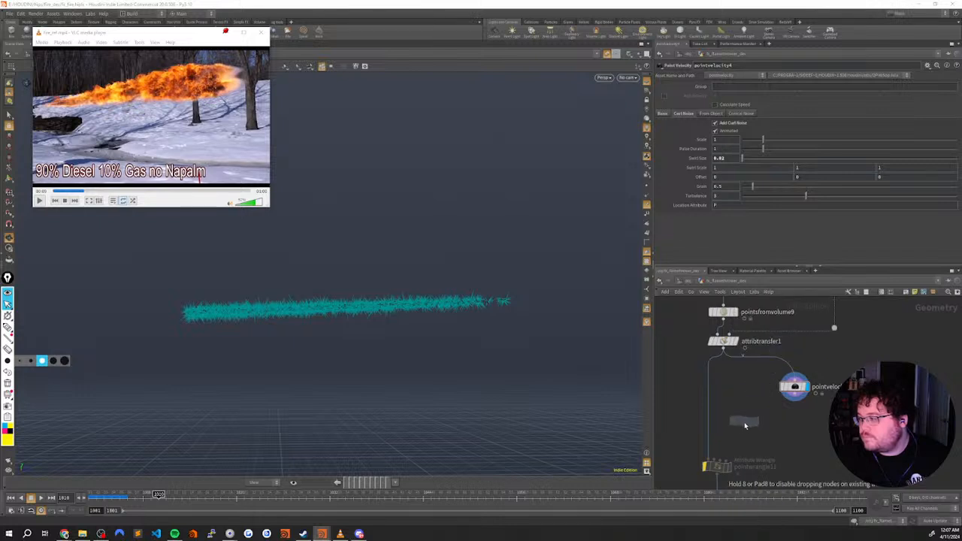
left_click(716, 418)
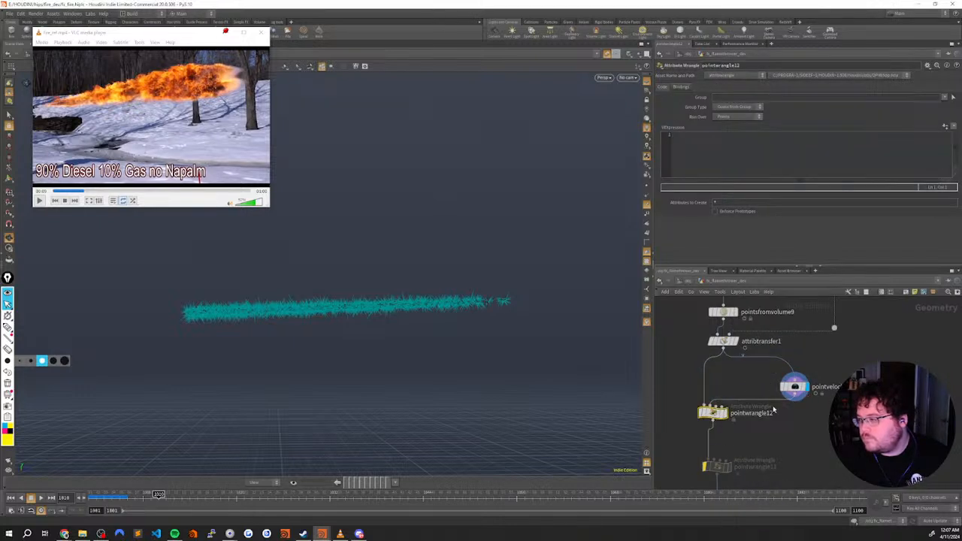
left_click(724, 416)
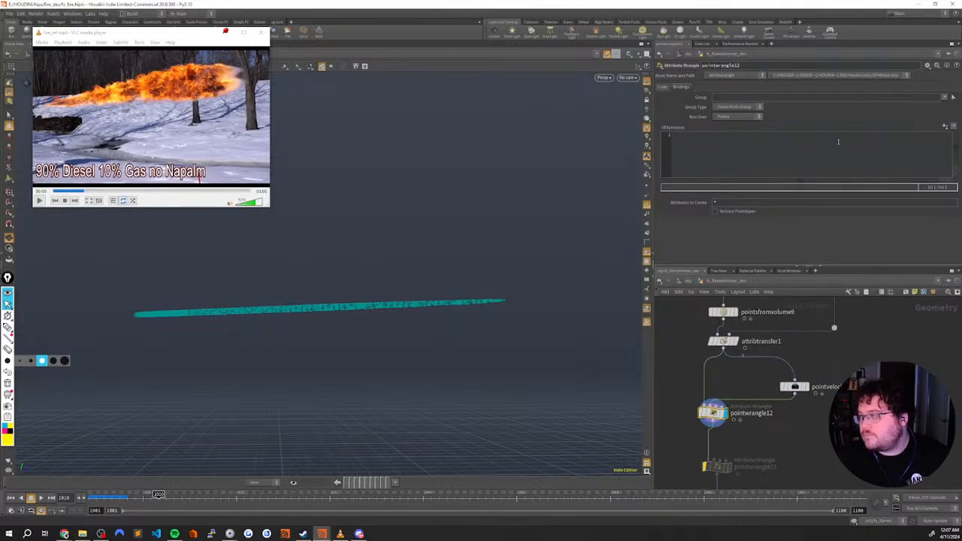
Load the velocity-noise preset into the new wrangle and set its noise amount to 0.131
left_click(927, 65)
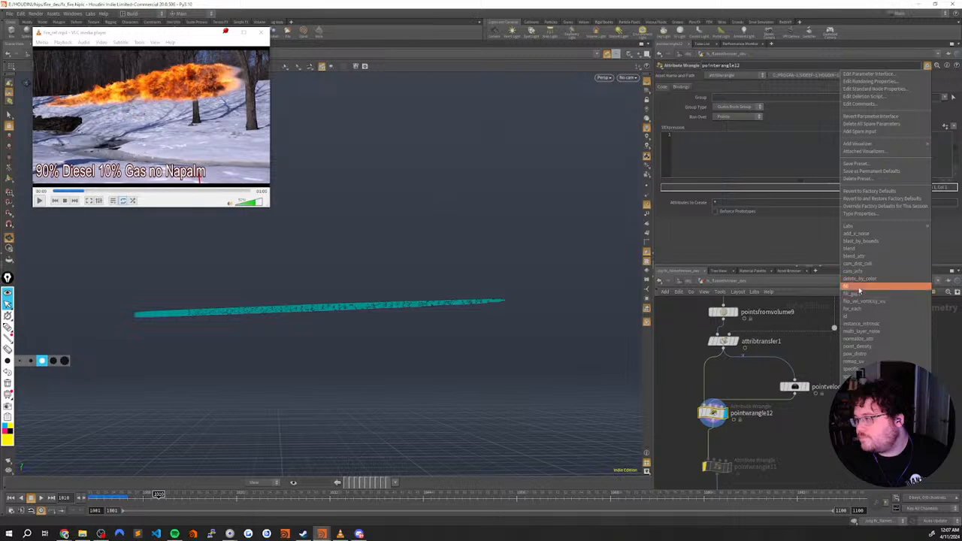
left_click(859, 239)
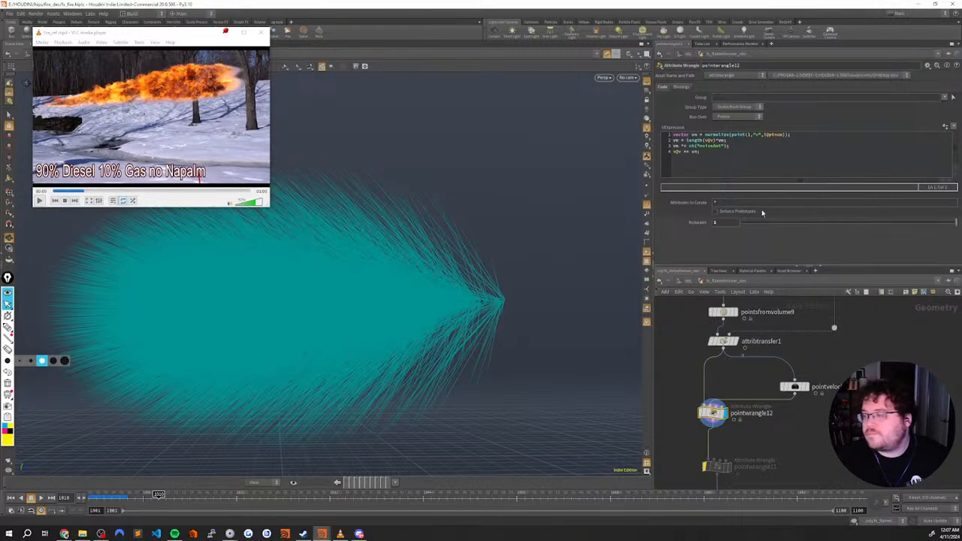
left_click_drag(755, 223, 770, 227)
Display attribremap1 to inspect the fuel points and return the timeline to frame 1001
scroll(794, 377, "down", 3)
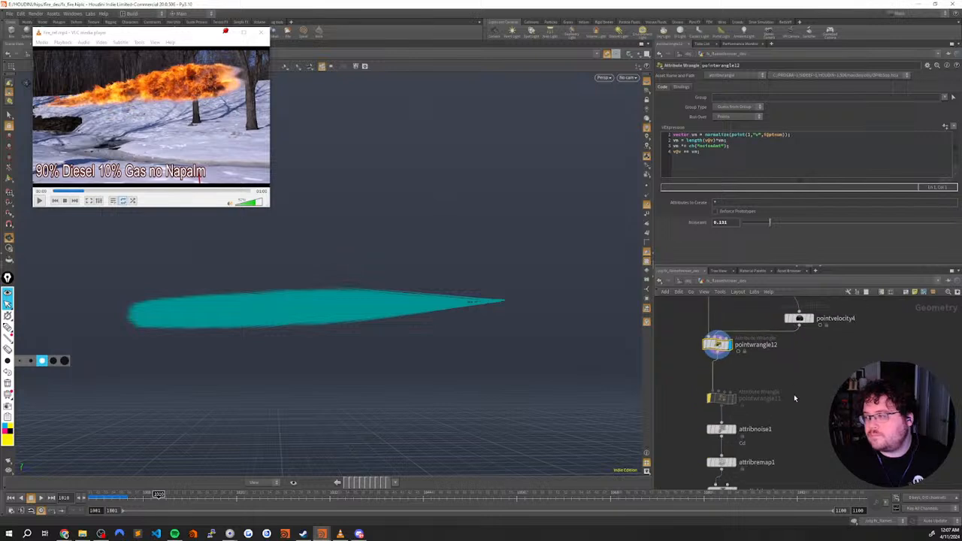
scroll(794, 377, "down", 3)
left_click(728, 384)
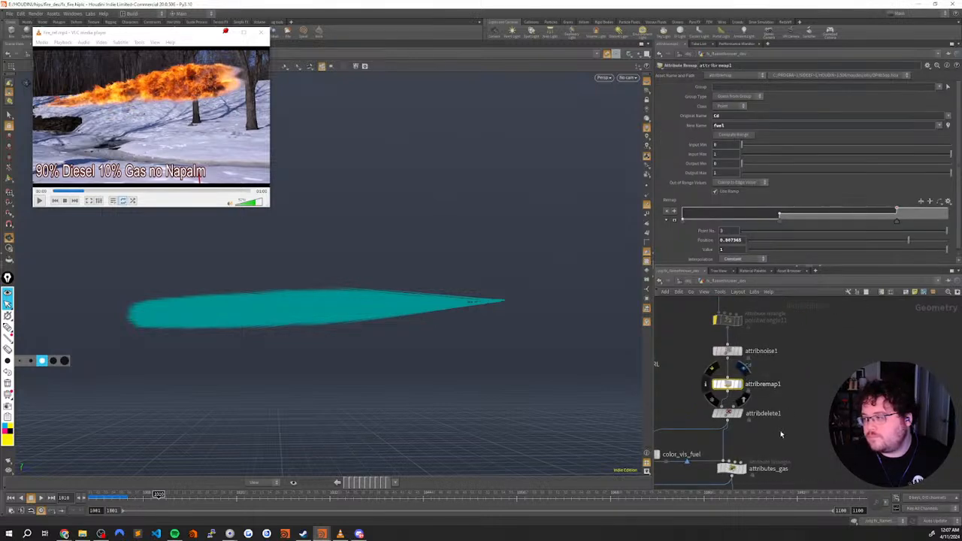
left_click(743, 368)
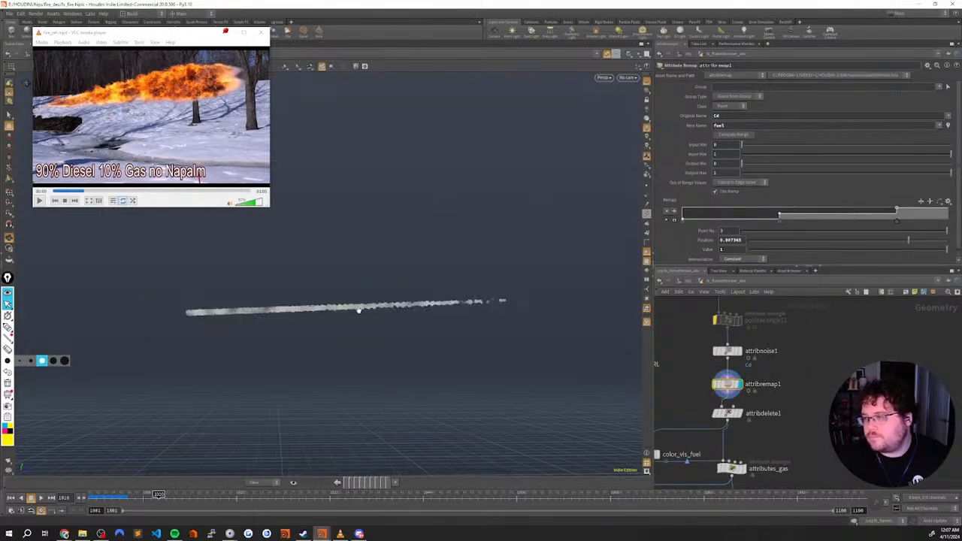
left_click_drag(157, 496, 94, 497)
mouse_move(328, 363)
left_mouse_down()
mouse_move(341, 343)
mouse_move(303, 363)
left_mouse_up()
Display dopnet_fx_fluid, play the fluid simulation to check the velocity noise, and return to frame 1001
scroll(808, 333, "down", 5)
scroll(751, 316, "down", 5)
left_click(743, 394)
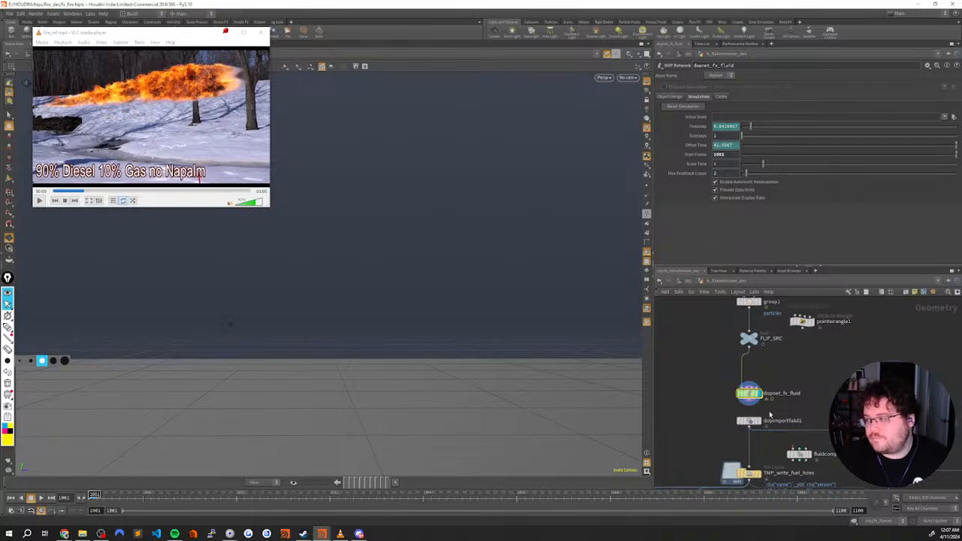
key("Up")
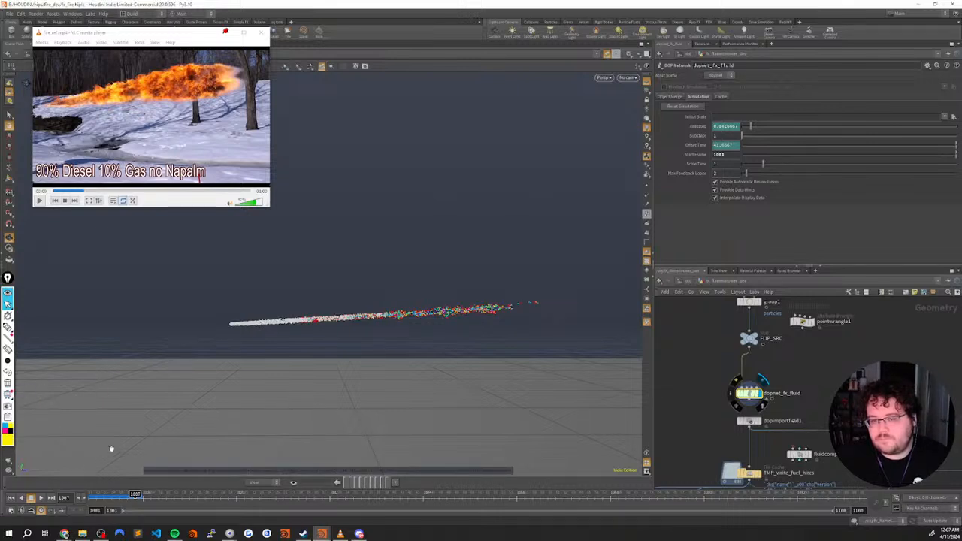
left_click(40, 498)
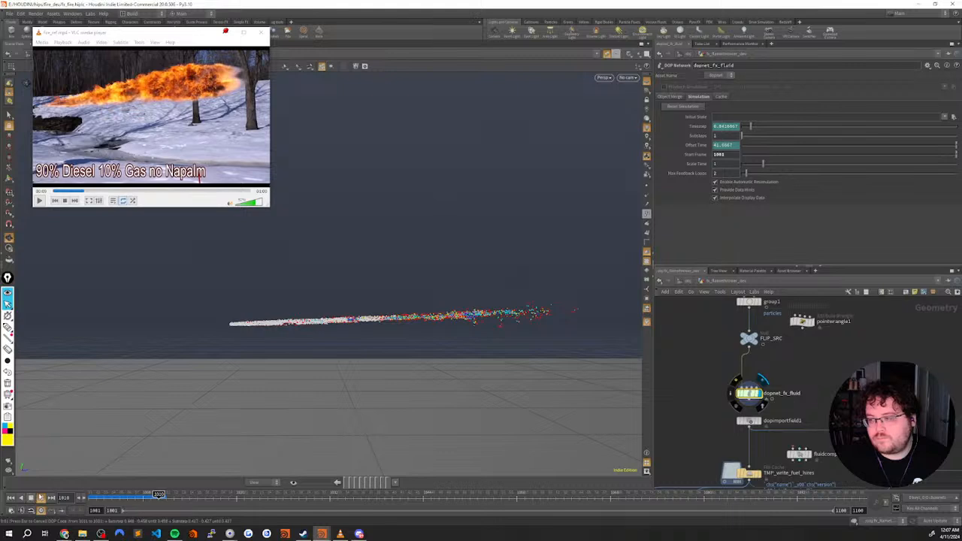
left_click(96, 498)
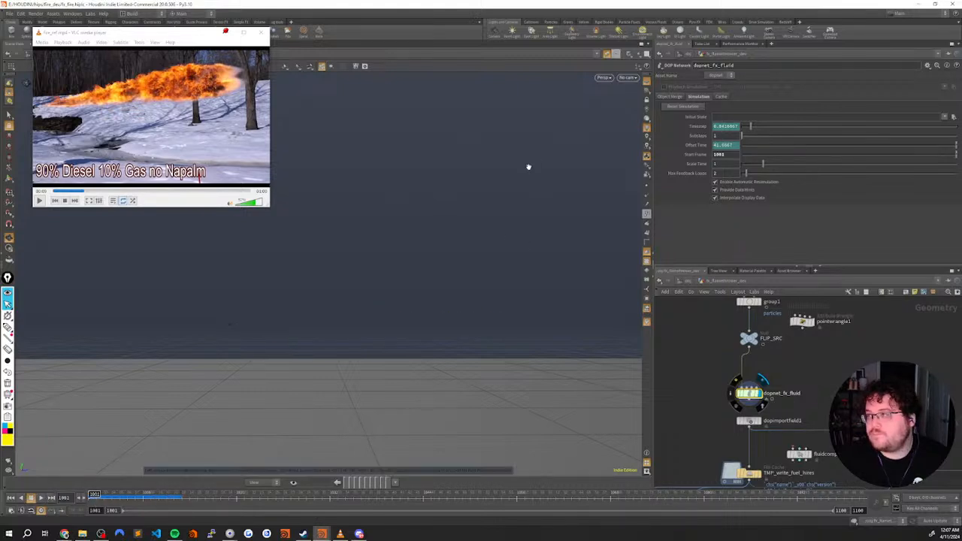
In flipsolver1's reseeding settings inside dopnet_fx_fluid, set particles per voxel to 20 and surface oversampling to 4
double_click(750, 394)
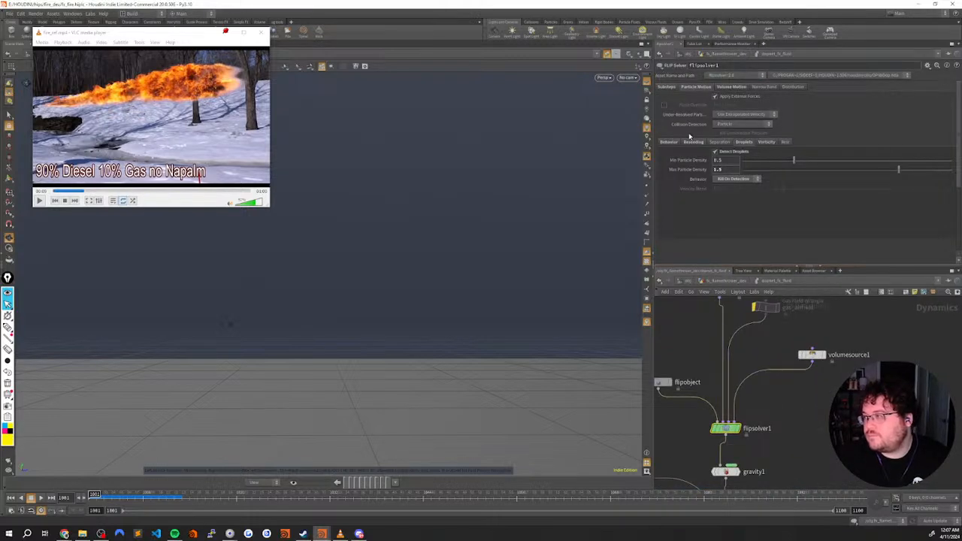
left_click(693, 142)
double_click(726, 169)
type("20")
key("Tab")
type("4")
key("Tab")
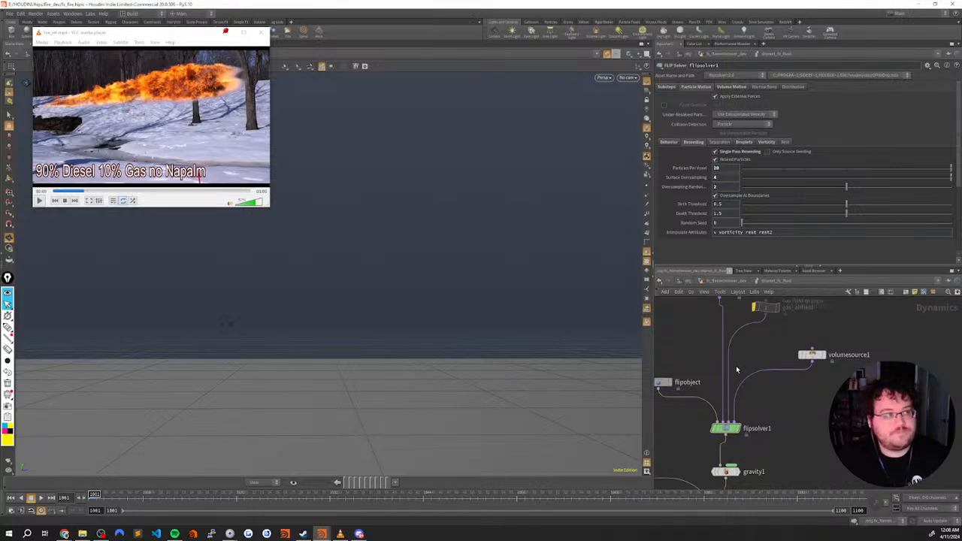
key("u")
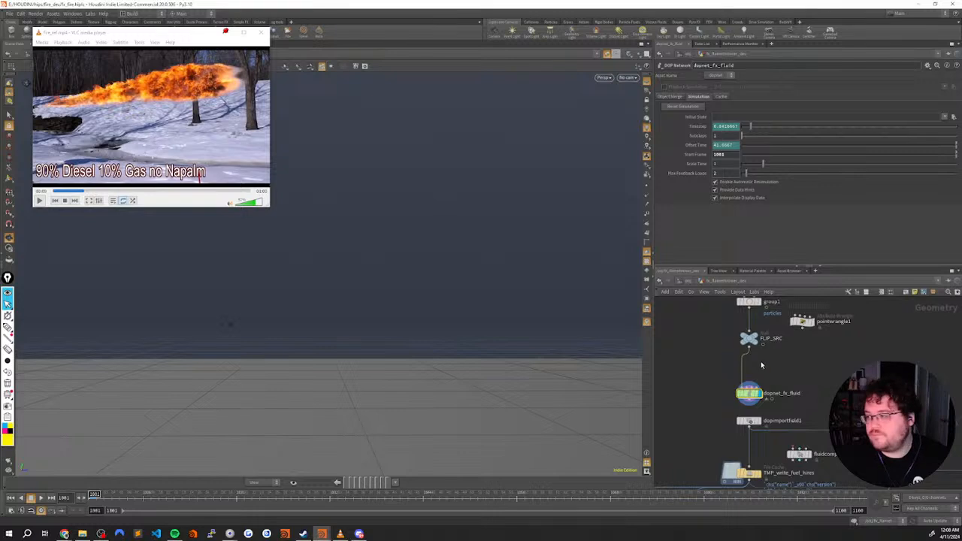
Set the velocity-noise wrangle's noise amount to 0.377, play the fluid simulation, and return to the first frame
middle_click_drag(714, 324, 718, 443)
middle_click_drag(723, 378, 794, 406)
left_click(809, 343)
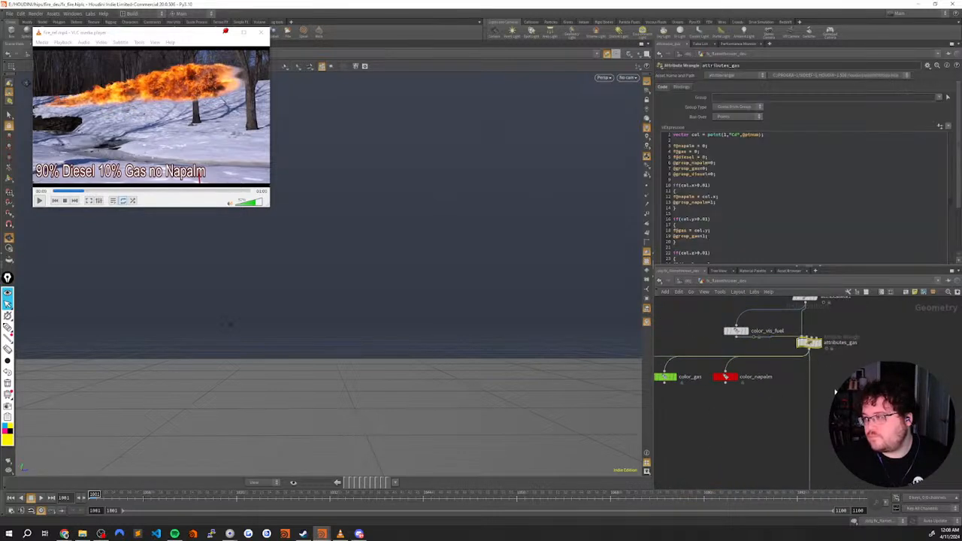
middle_click_drag(746, 311, 737, 421)
left_click(723, 388)
left_click(780, 317)
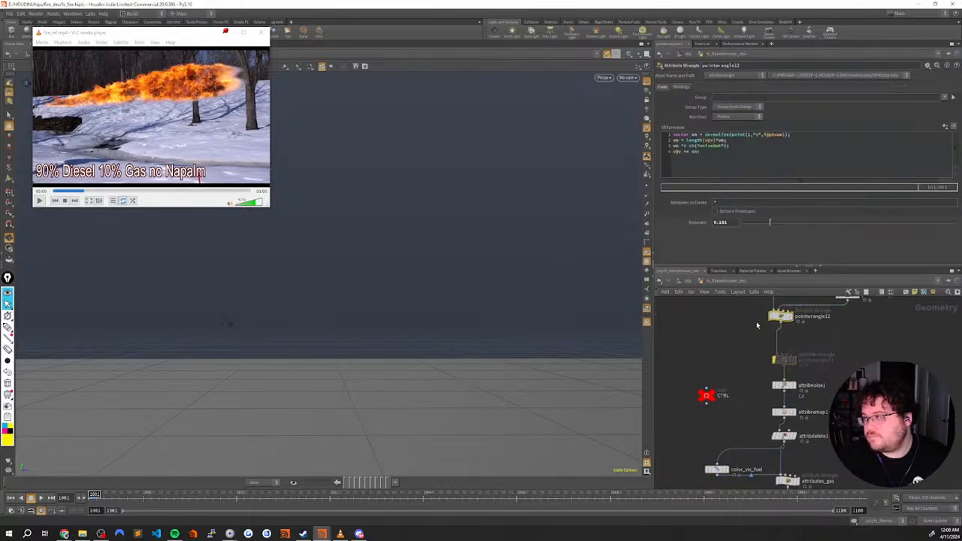
scroll(836, 347, "down", 4)
middle_click_drag(836, 348, 819, 397)
scroll(833, 342, "up", 3)
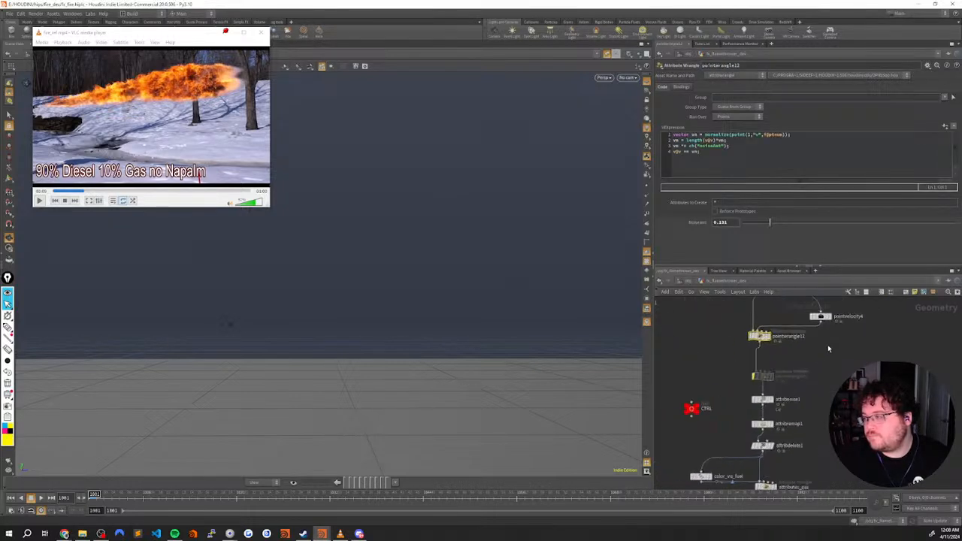
left_click_drag(784, 229, 820, 246)
key("Up")
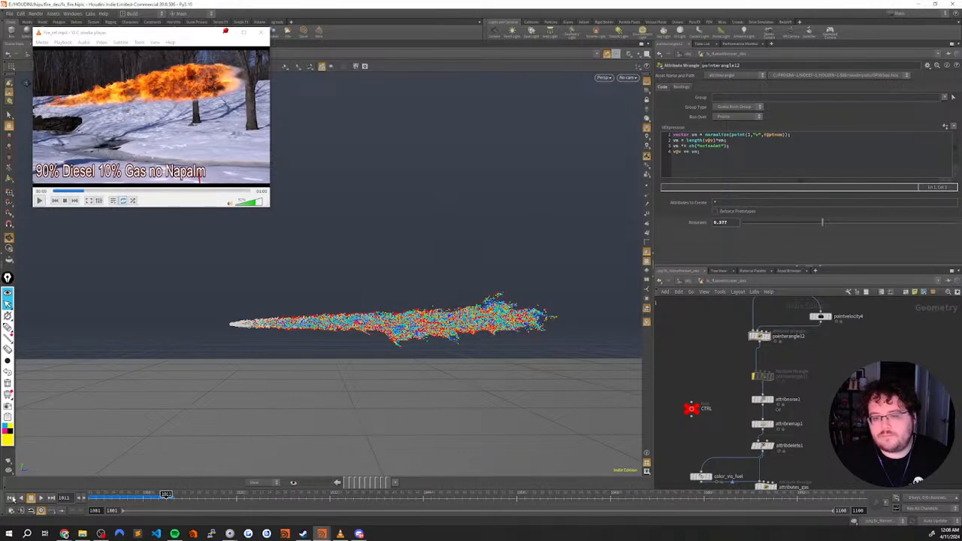
left_click(13, 498)
Try a noise amount of 0.73 on the wrangle and replay the simulation from the start to judge the spread
left_click_drag(822, 222, 900, 221)
key("Up")
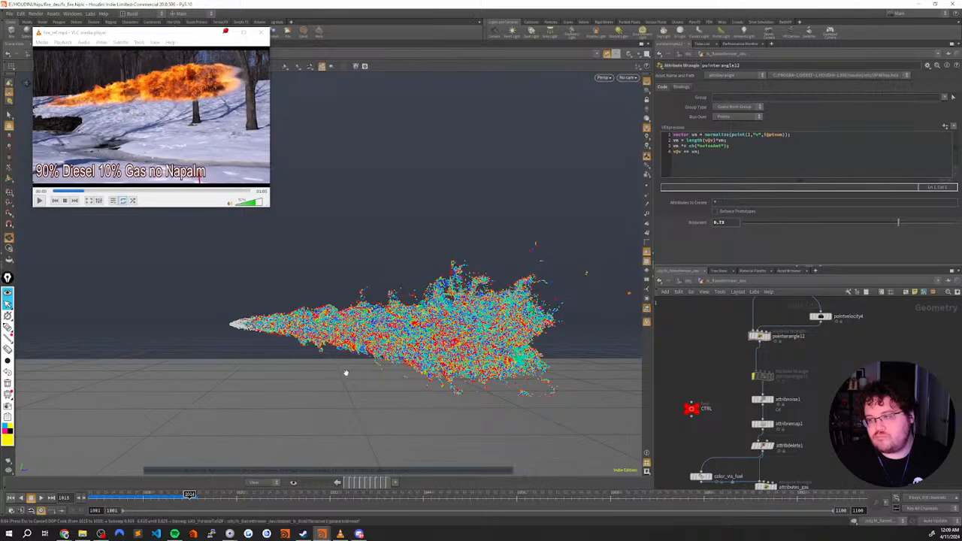
left_click_drag(366, 380, 349, 368)
left_click_drag(113, 494, 84, 485)
key("Up")
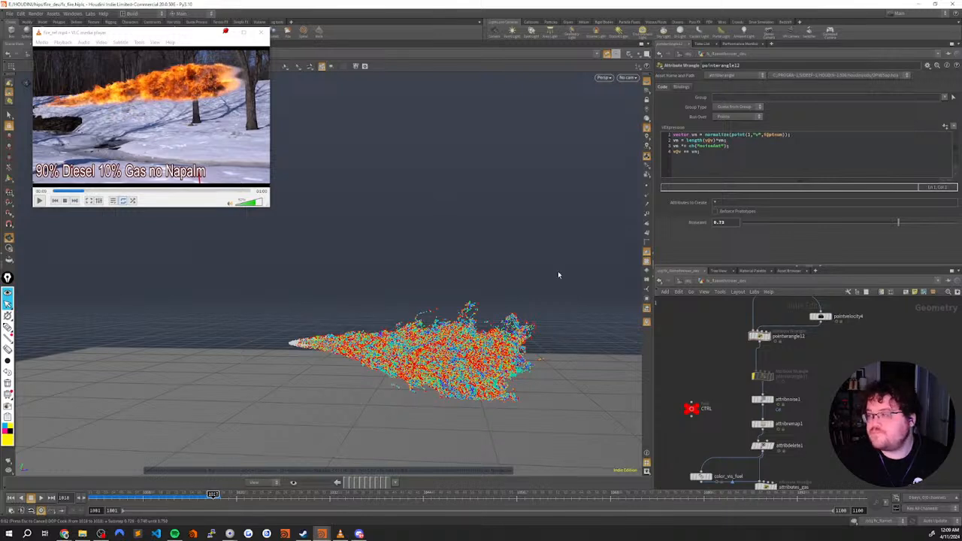
Preview the simulation from the first frame with a noise amount of 0.145, and raise the amount moderately
left_click_drag(762, 223, 779, 223)
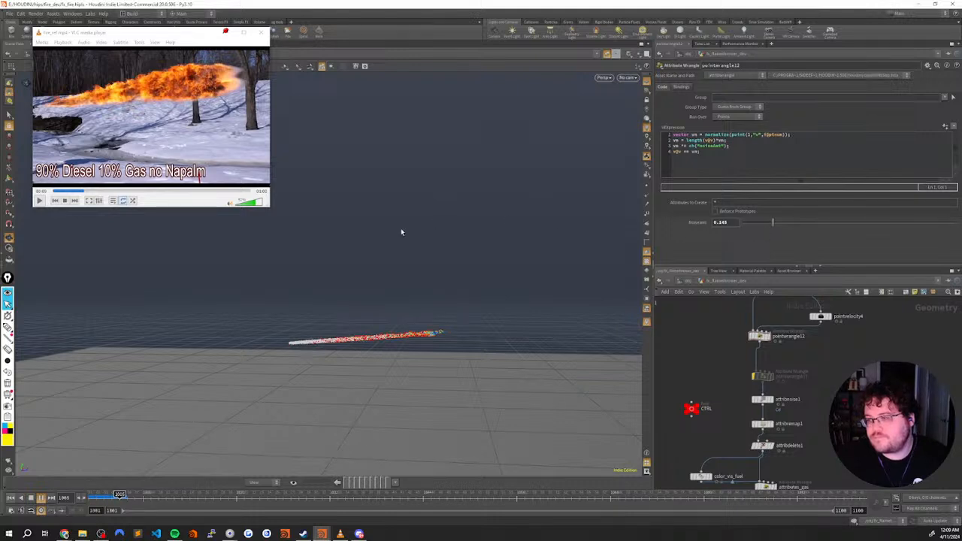
left_click(10, 497)
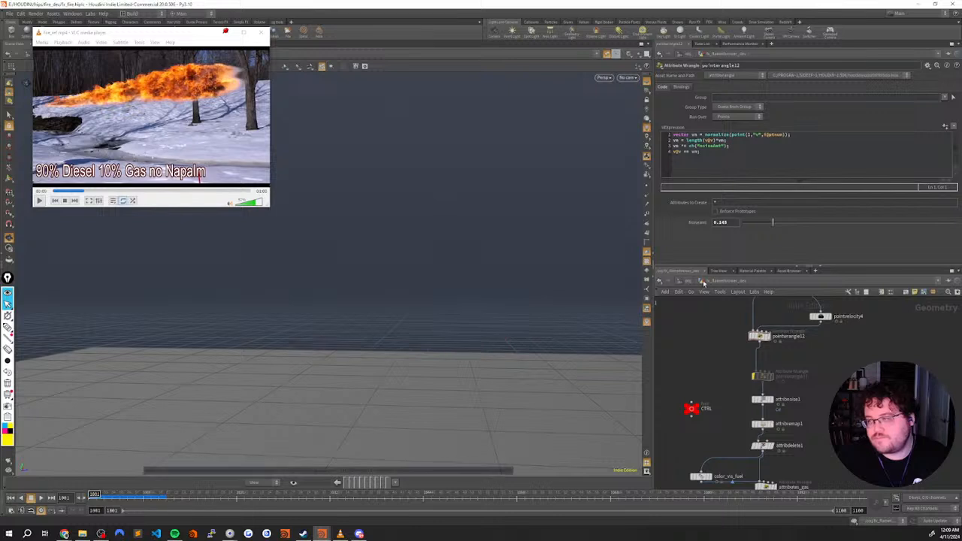
left_click(817, 224)
Display dopnet_fx_fluid and set the air resistance of its popwind_drag node to 0.075
middle_click_drag(801, 447, 776, 313)
left_click_drag(762, 456, 762, 453)
left_click(767, 450)
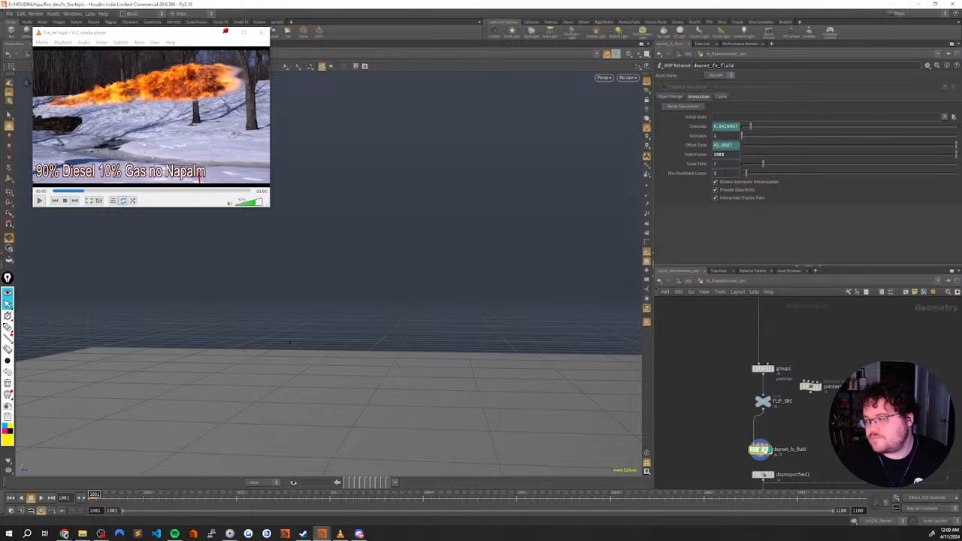
double_click(762, 448)
middle_click_drag(766, 343, 786, 433)
left_click(731, 363)
double_click(725, 131)
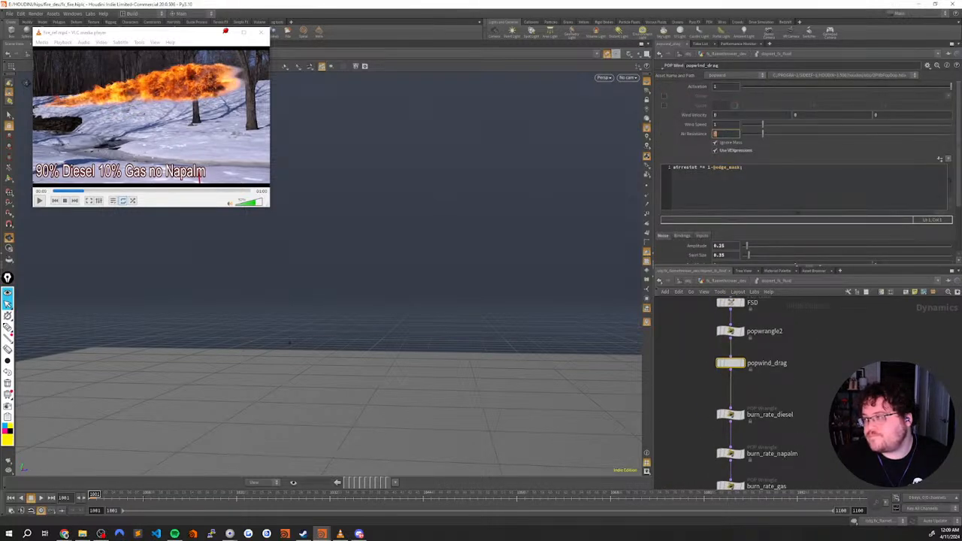
type(".075")
key("Return")
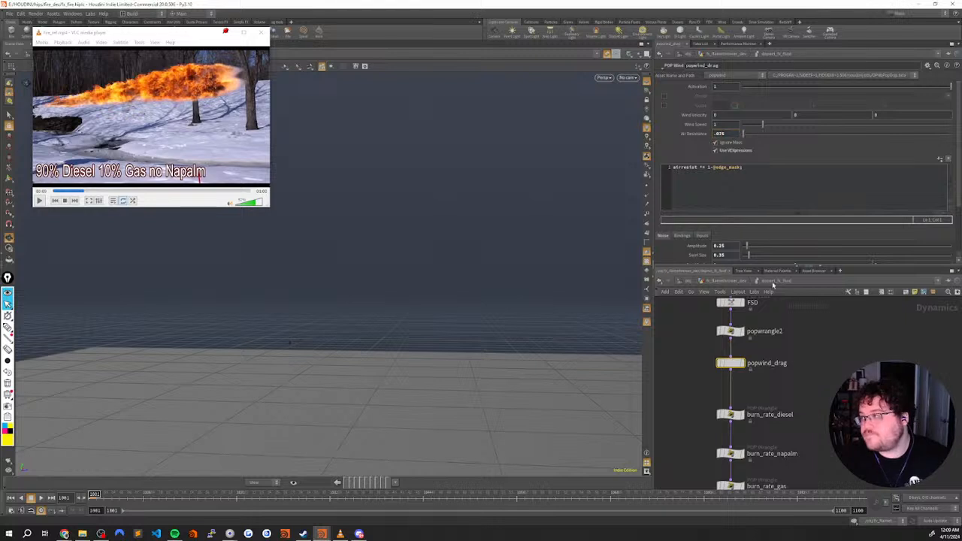
Play the fluid simulation with the new drag, examine the stream from another angle, and return to frame 1001
middle_click_drag(783, 418, 773, 307)
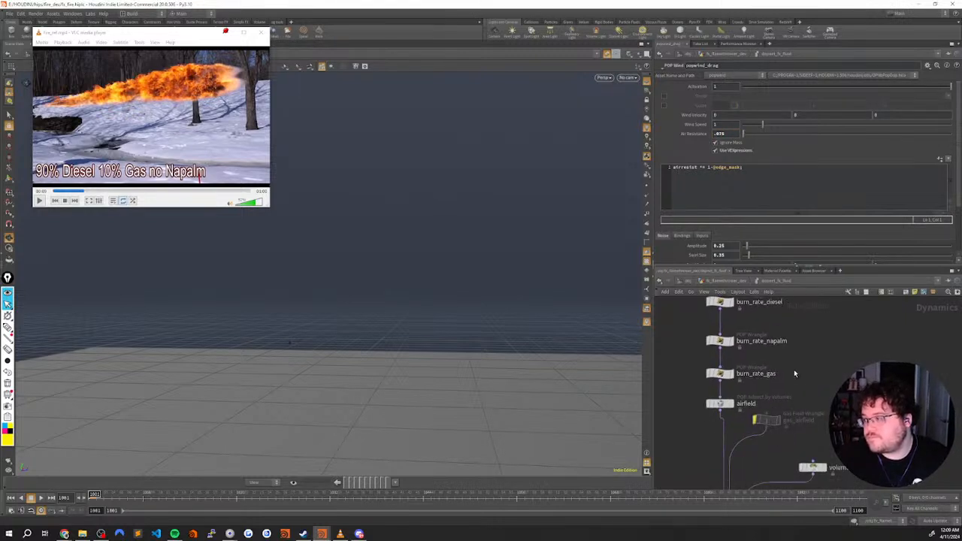
middle_click_drag(795, 365, 805, 346)
key("Up")
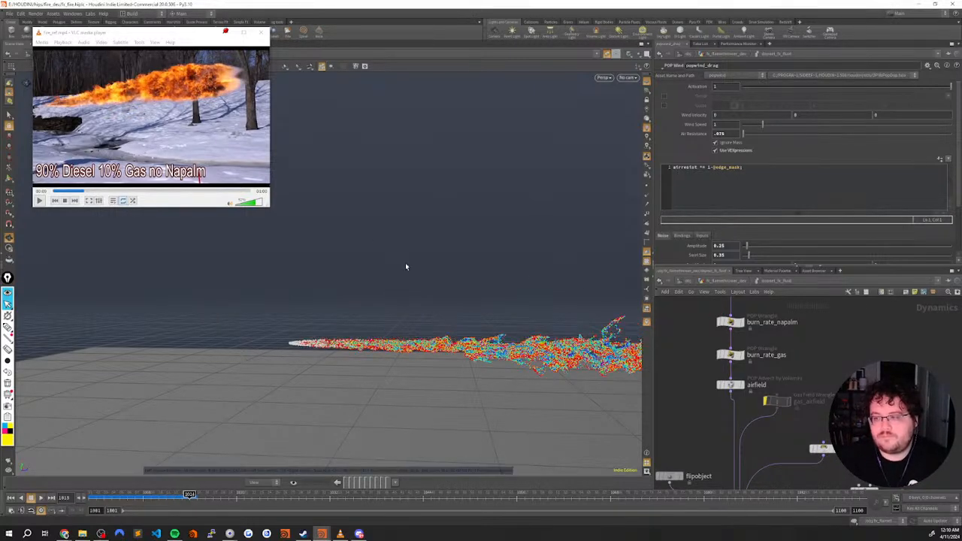
mouse_move(424, 301)
left_mouse_down()
mouse_move(369, 297)
mouse_move(458, 333)
mouse_move(448, 432)
mouse_move(389, 322)
mouse_move(263, 416)
left_mouse_up()
left_click(96, 500)
Try the last ramp point of attribremap1 at position 0.959 and preview the fluid simulation from the first frame
key("u")
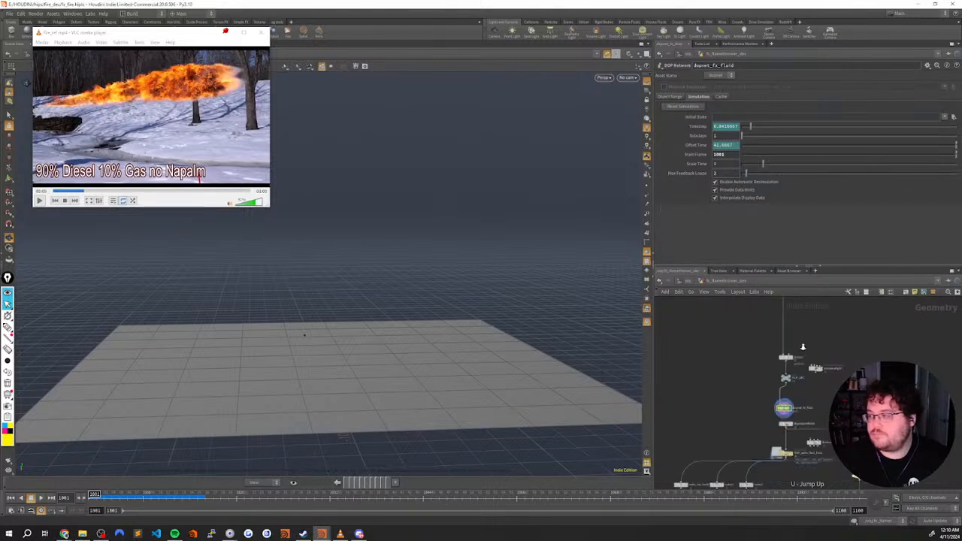
left_click(758, 326)
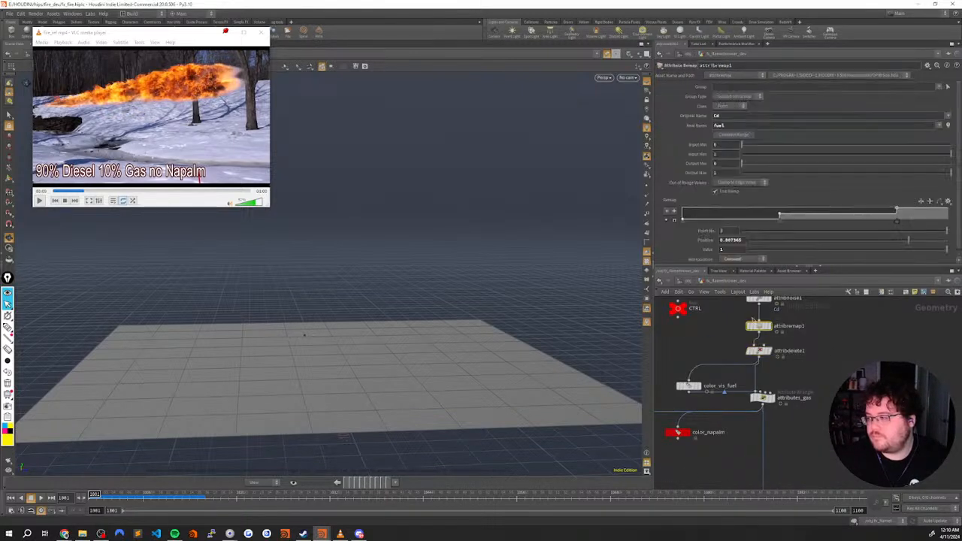
left_click_drag(926, 226, 944, 223)
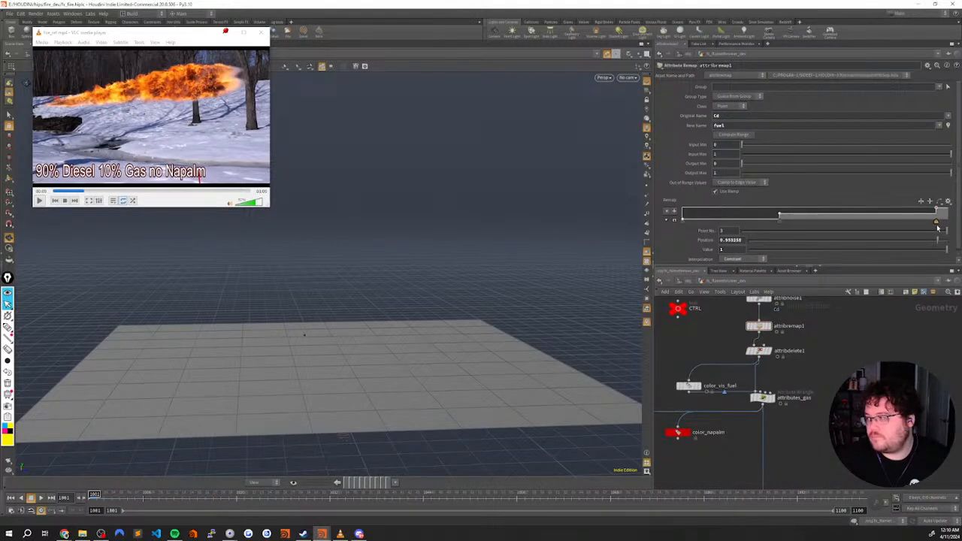
key("Up")
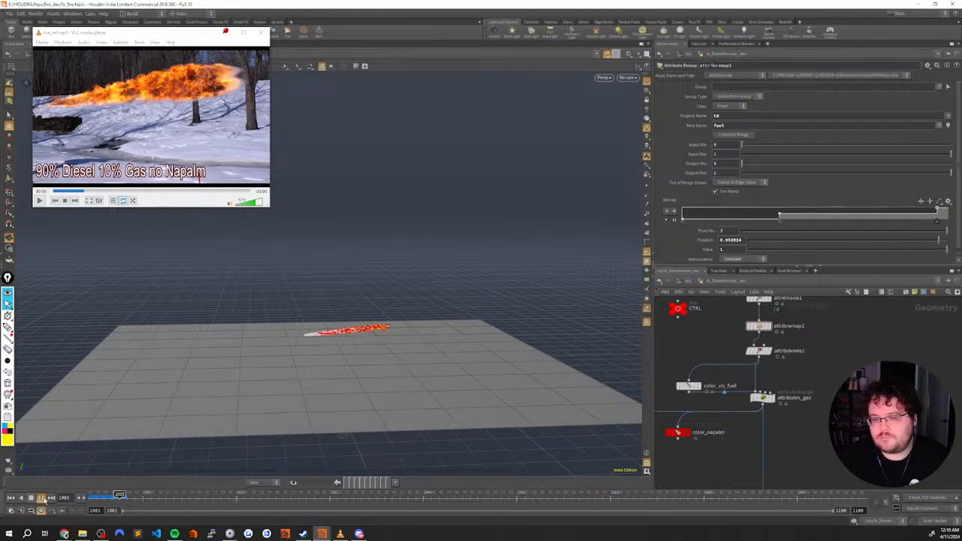
left_click(19, 499)
Display color_vis_fuel at frame 1010 and examine how the fuel colours are distributed along the stream
left_click(701, 385)
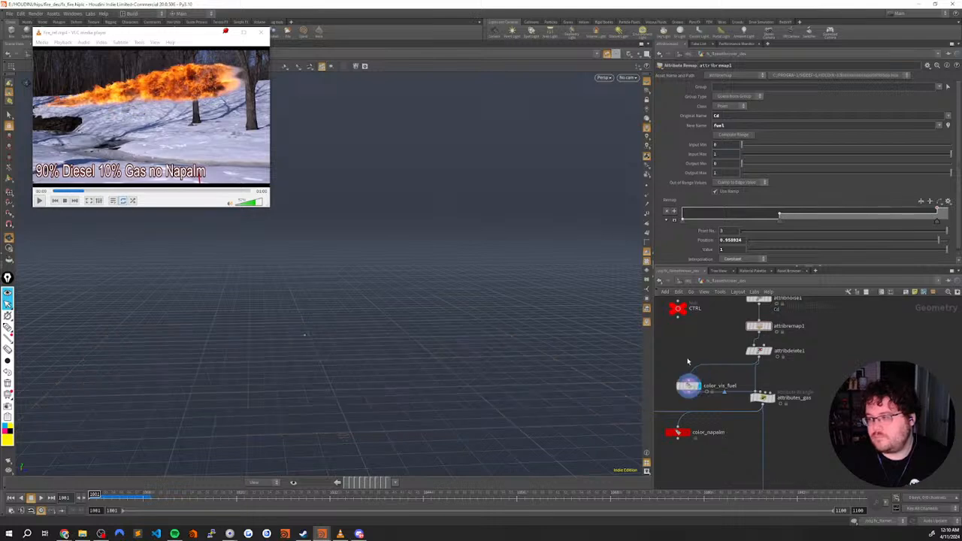
left_click(689, 385)
left_click_drag(131, 496, 158, 495)
left_click_drag(293, 379, 287, 361)
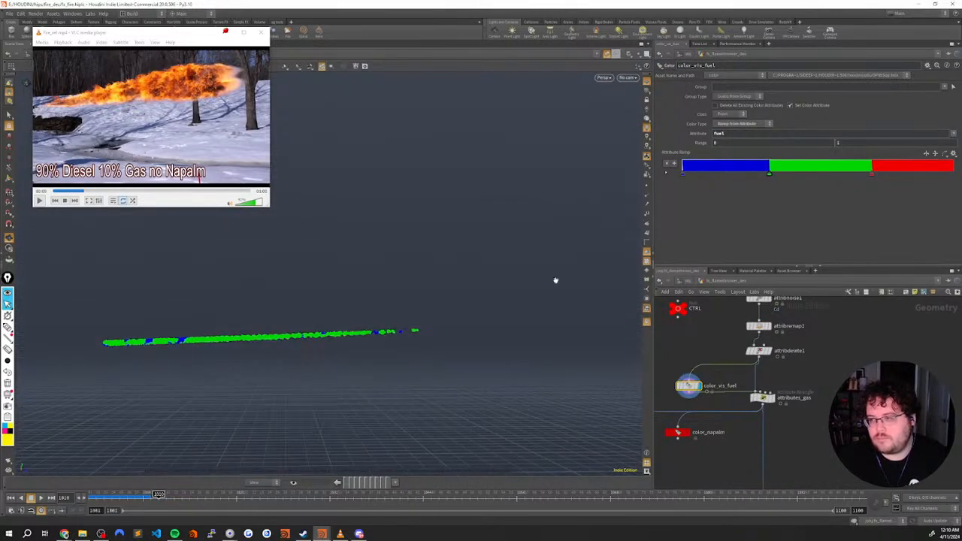
Move attribremap1's last ramp point to about 0.817 and shift the middle point to an earlier position than before
left_click(758, 325)
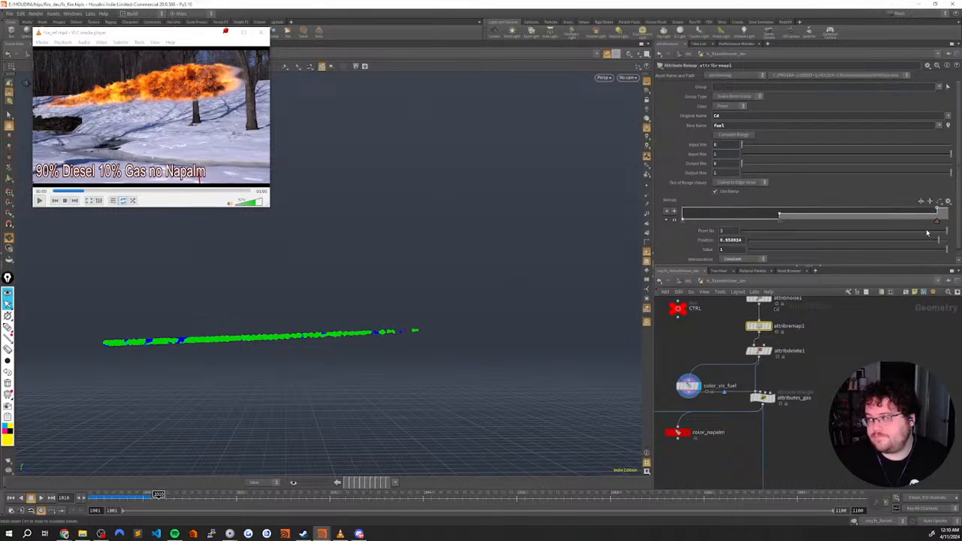
left_click_drag(937, 222, 896, 222)
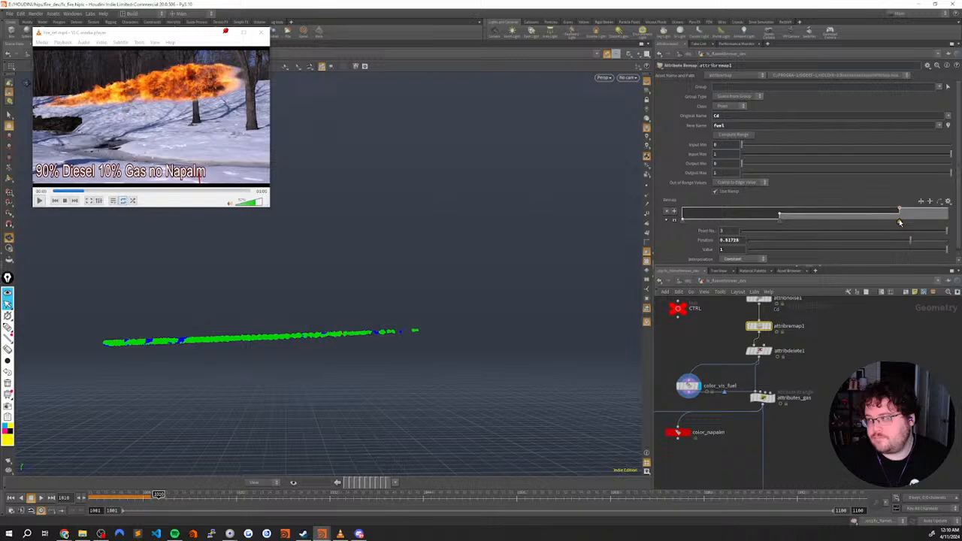
left_click_drag(780, 222, 820, 227)
scroll(797, 380, "down", 3)
middle_click_drag(786, 416, 840, 366)
left_click(778, 220)
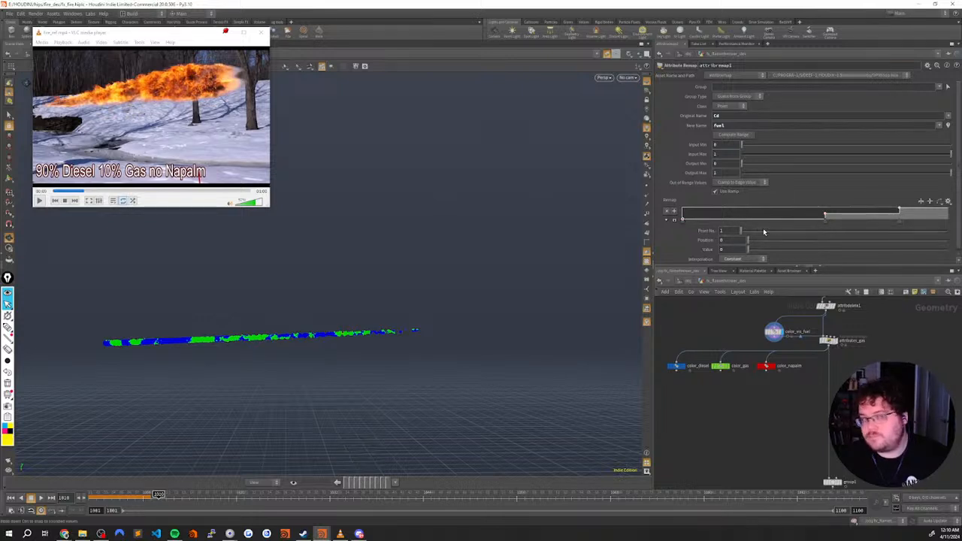
left_click_drag(824, 215, 752, 223)
Display dopnet_fx_fluid, examine the stream at frame 1010 from farther away, and return to frame 1001
scroll(837, 365, "down", 2)
middle_click_drag(846, 316, 830, 366)
left_click(800, 344)
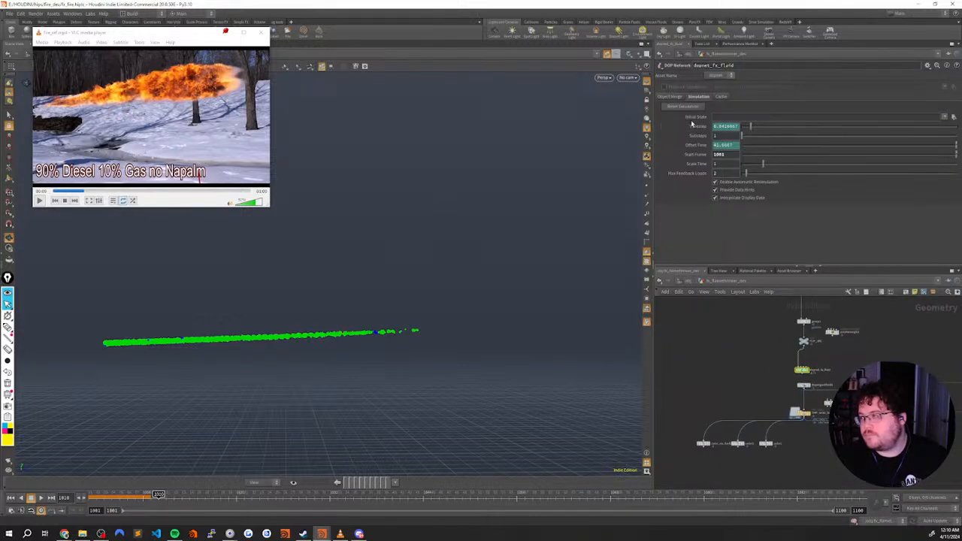
scroll(801, 369, "up", 3)
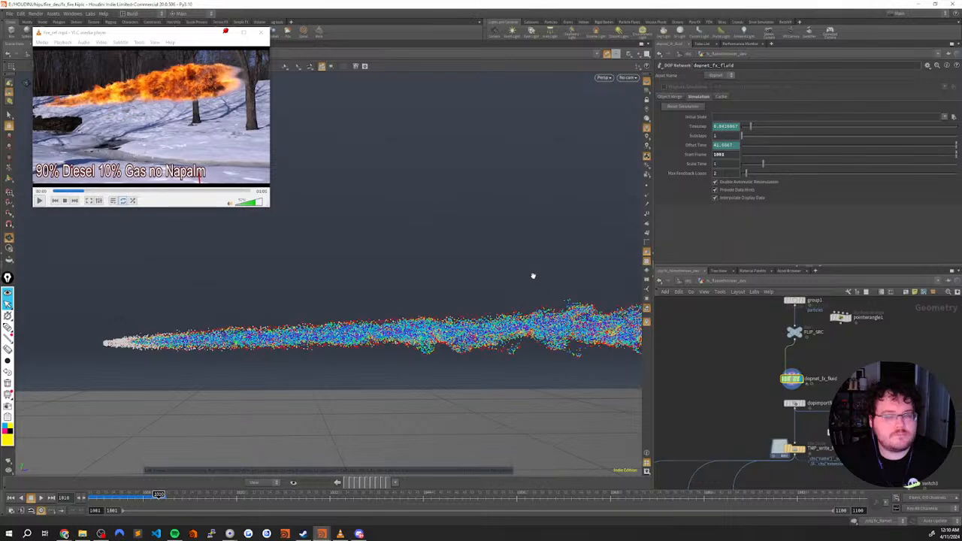
right_click_drag(384, 313, 300, 342)
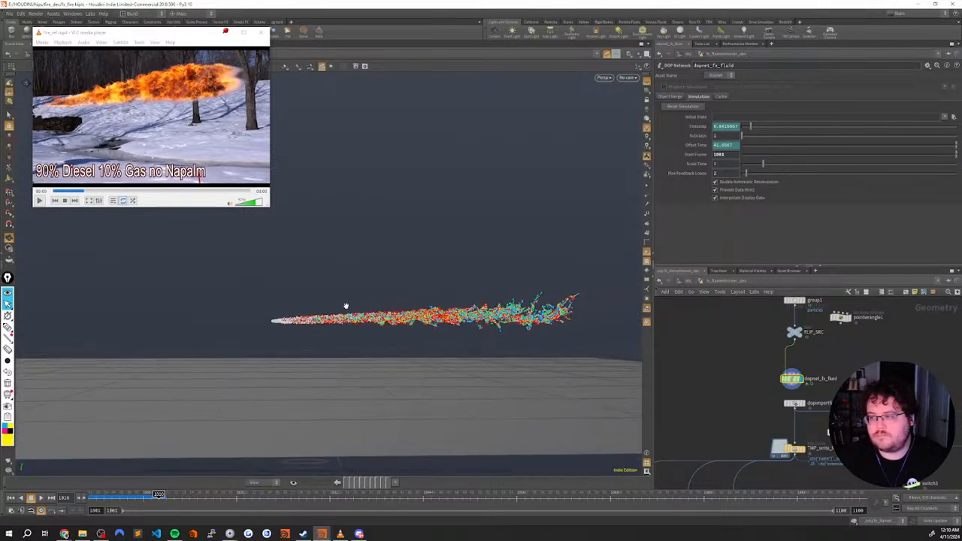
left_click_drag(376, 299, 381, 322)
left_click_drag(159, 494, 94, 494)
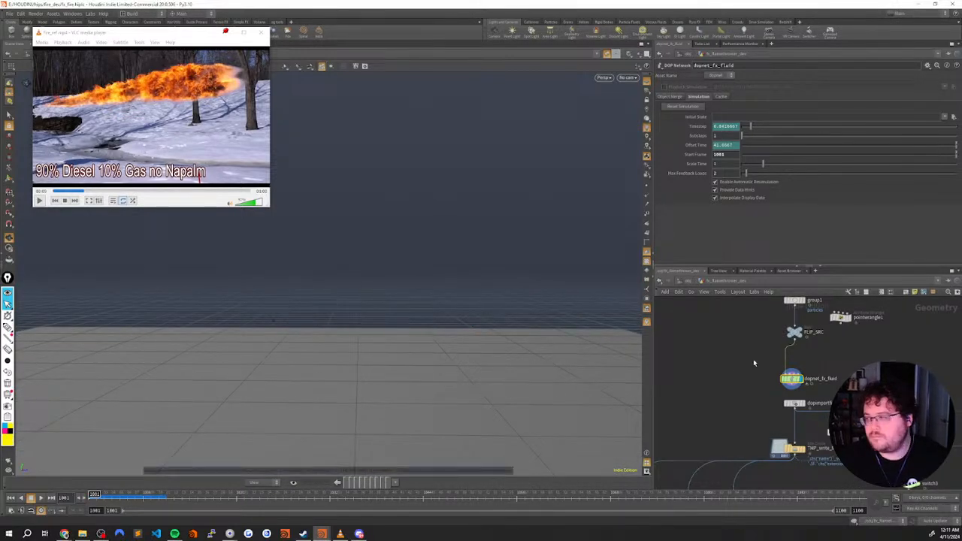
Reset the fluid simulation, play it while examining the stream from another angle, and go back to the first frame
left_click(680, 106)
key("Up")
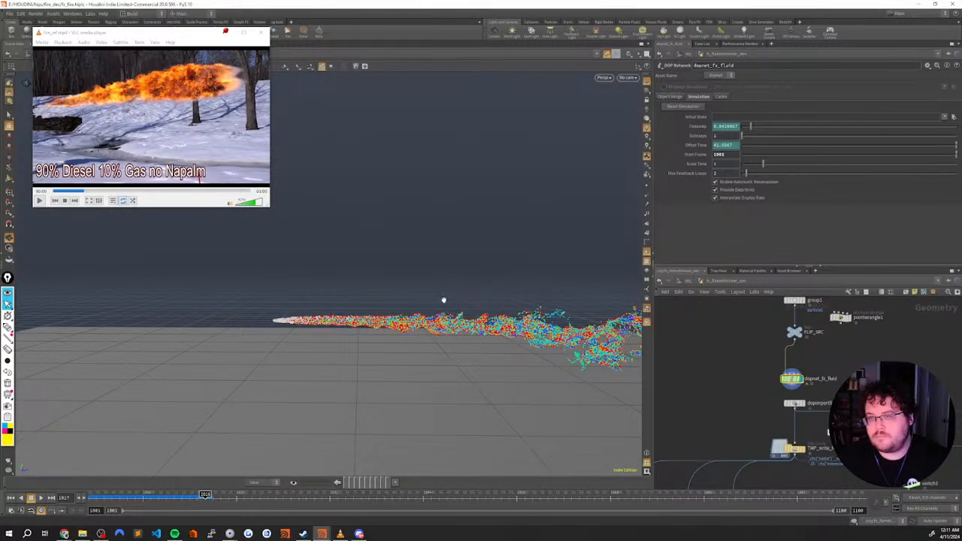
right_click_drag(397, 313, 351, 323)
left_click_drag(350, 323, 345, 301)
left_click(105, 496)
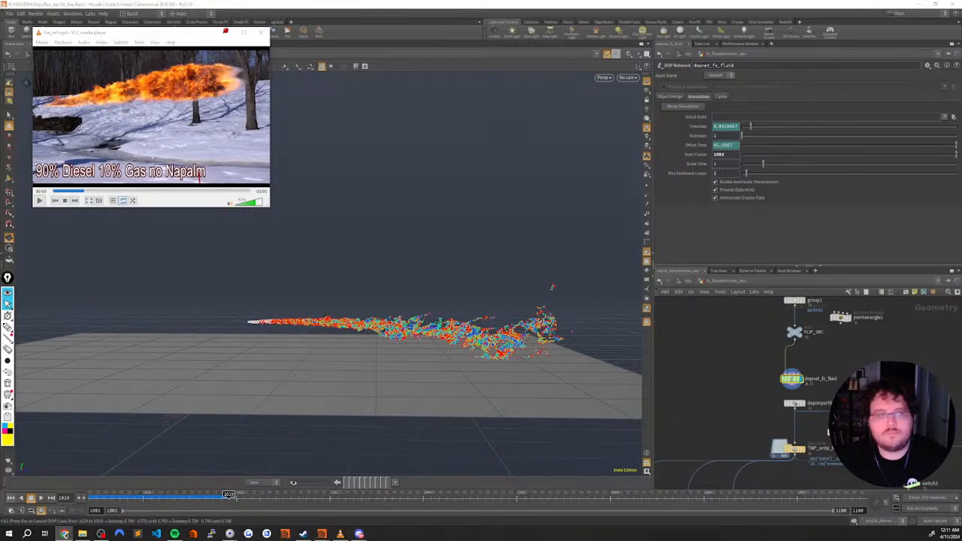
key("ctrl+Up")
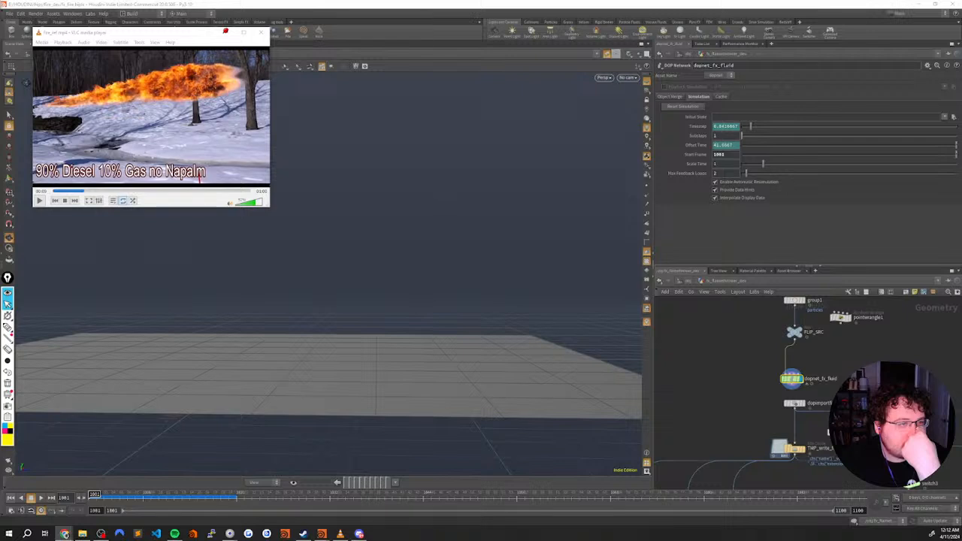
Set flipsolver1's droplet detection to a minimum particle density of 0.25 and a maximum of 0.5, and preview the simulation
left_click(418, 10)
double_click(790, 378)
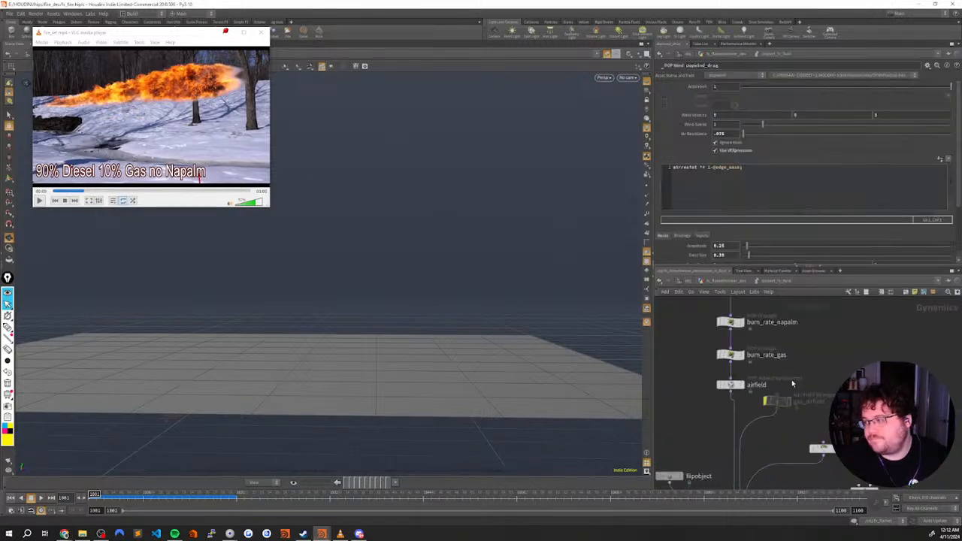
left_click(744, 142)
left_click_drag(741, 162, 702, 172)
type(".25")
key("Return")
double_click(720, 169)
type(".5")
key("Return")
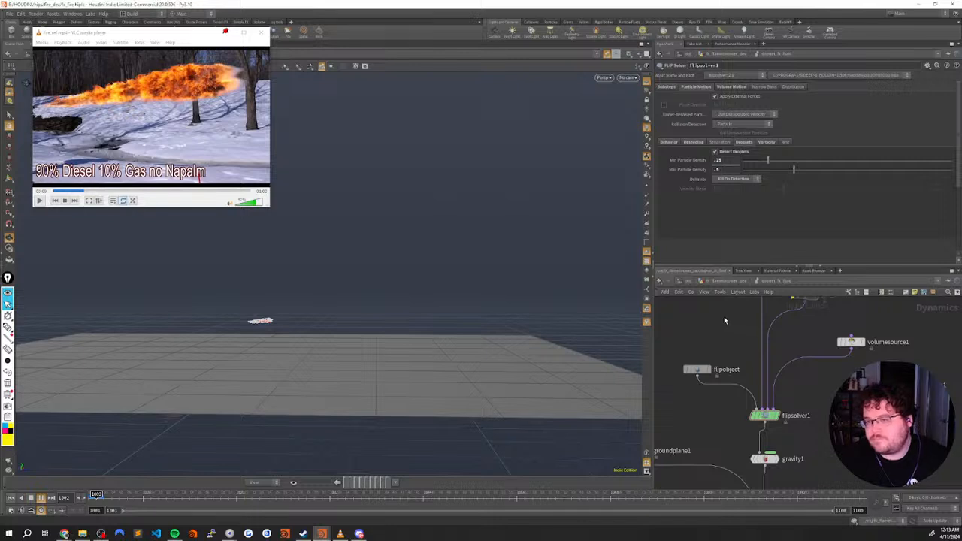
left_click(39, 498)
left_click(12, 498)
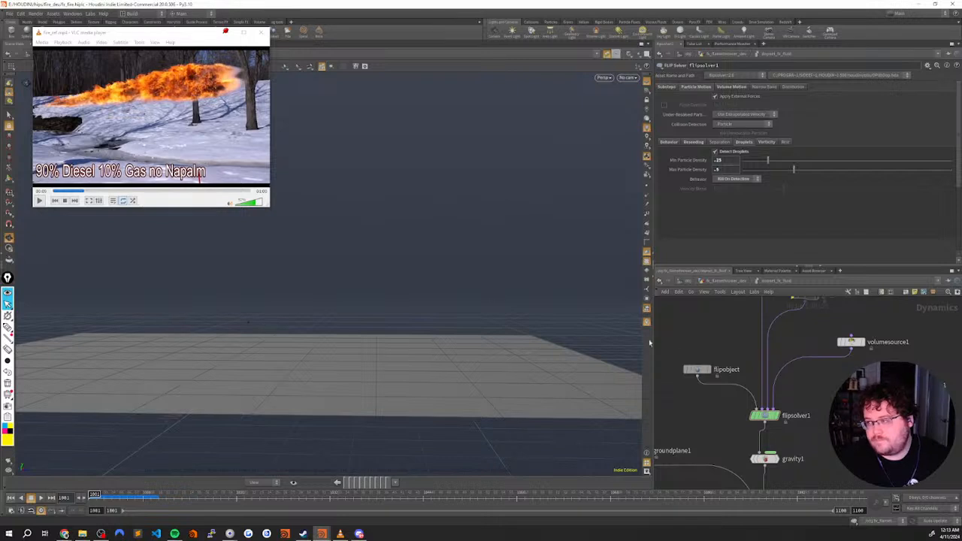
Raise the noise amount on pointwrangle12 to 0.716, preview the fluid spread, and return to frame 1001
key("u")
scroll(767, 373, "up", 6)
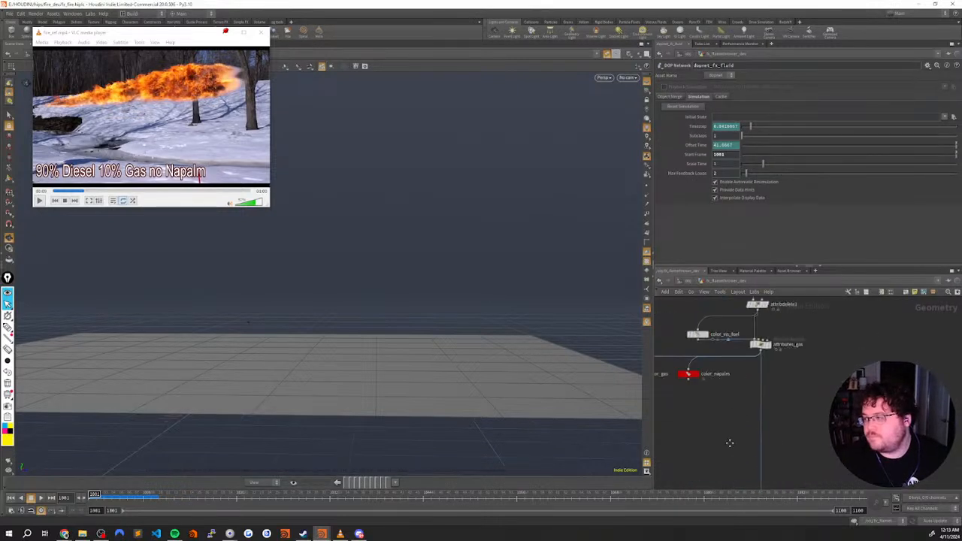
left_click(778, 355)
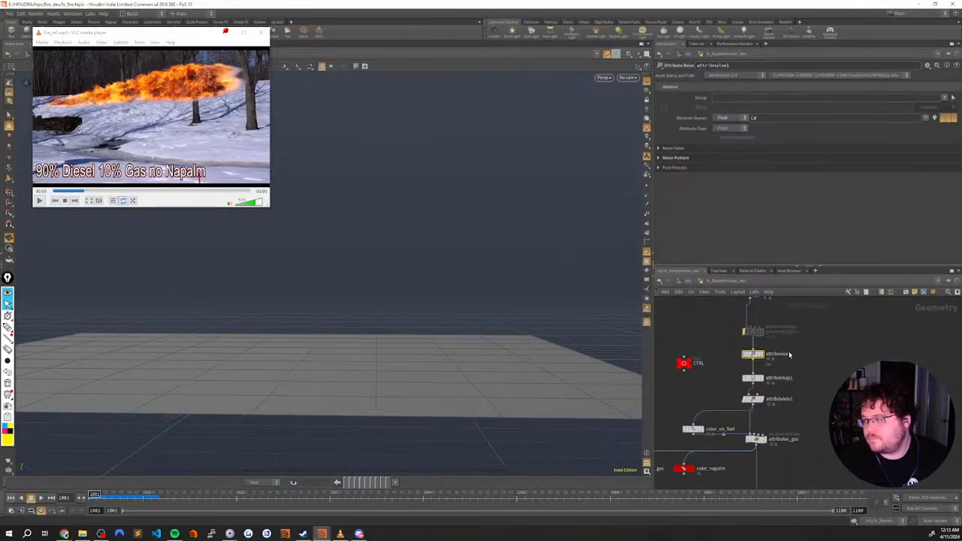
middle_click_drag(790, 307, 782, 372)
left_click(773, 359)
left_click_drag(818, 222, 895, 223)
scroll(827, 307, "down", 4)
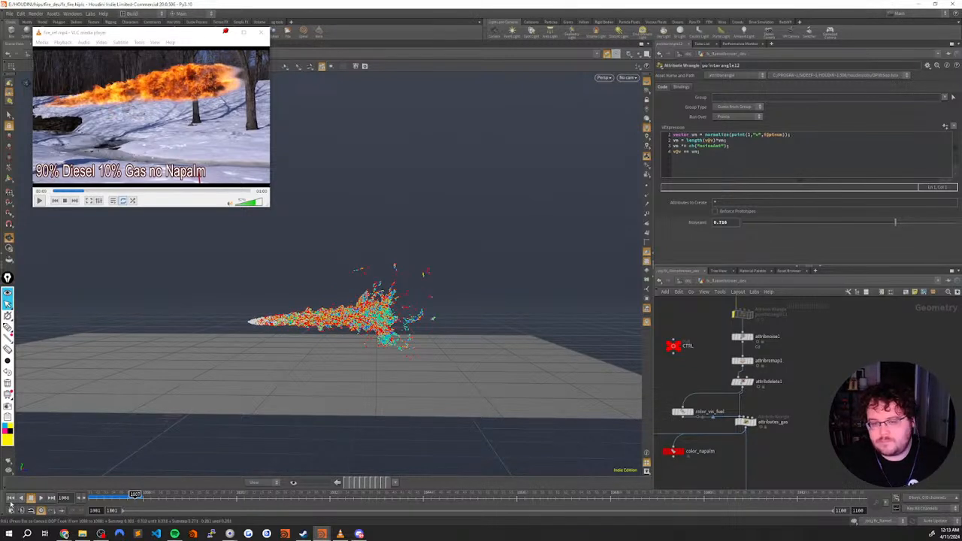
left_click(10, 498)
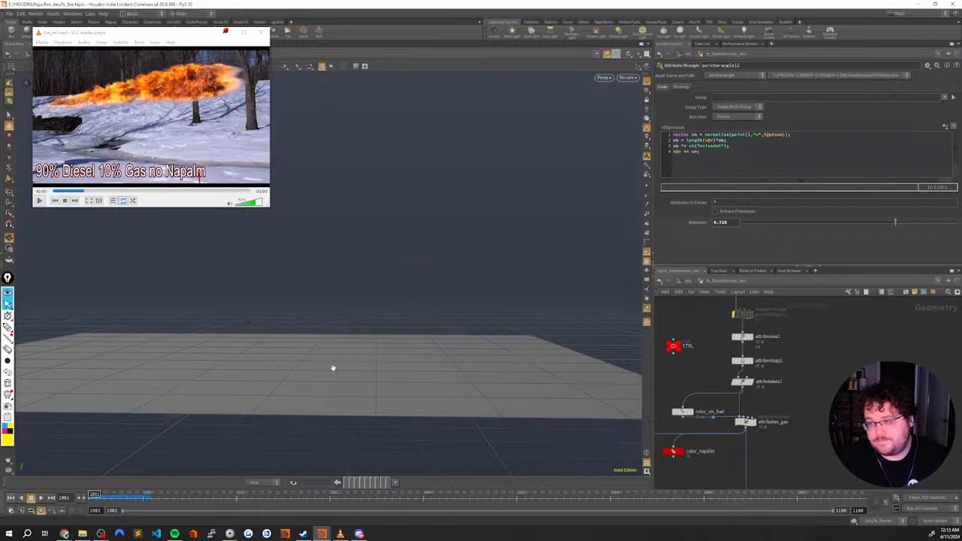
Set flipsolver1's droplet minimum particle density to 0.011 and maximum to 1.117, and replay the simulation from the start
middle_click_drag(798, 444, 809, 278)
middle_click_drag(796, 424, 792, 368)
left_click(754, 408)
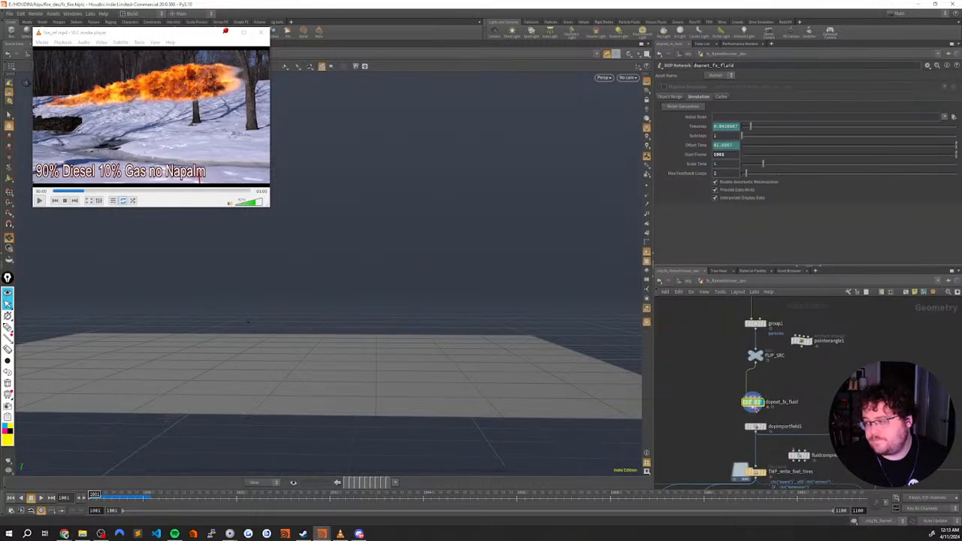
double_click(754, 408)
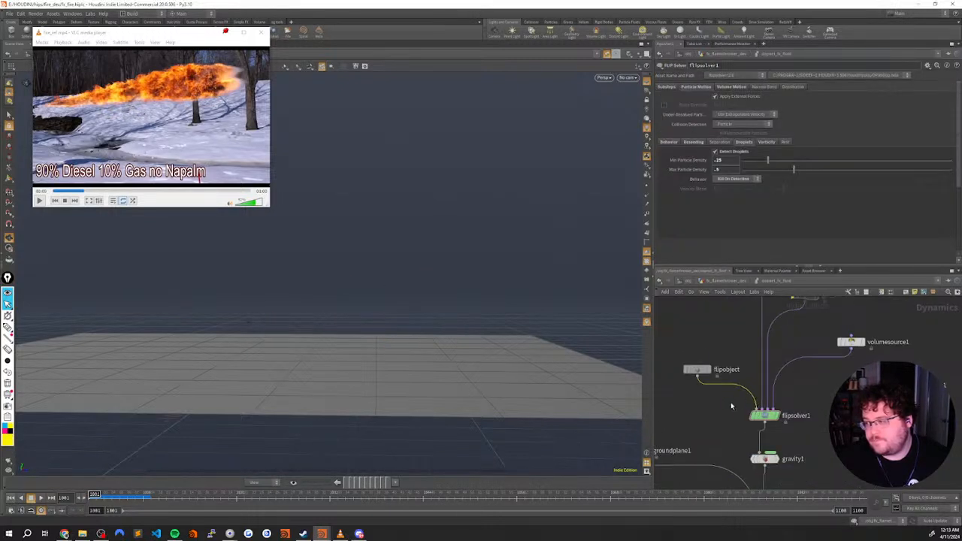
left_click_drag(767, 161, 743, 162)
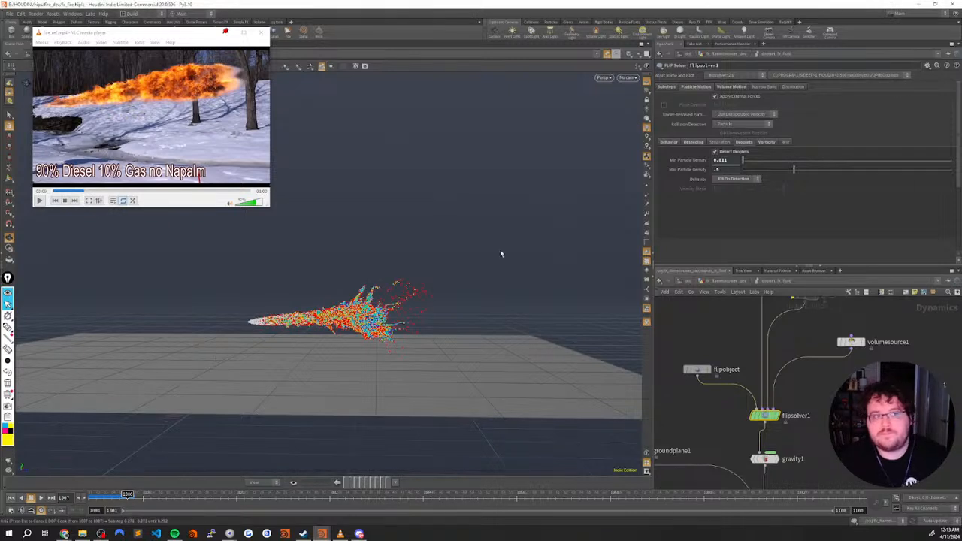
left_click_drag(808, 178, 860, 179)
key("Up")
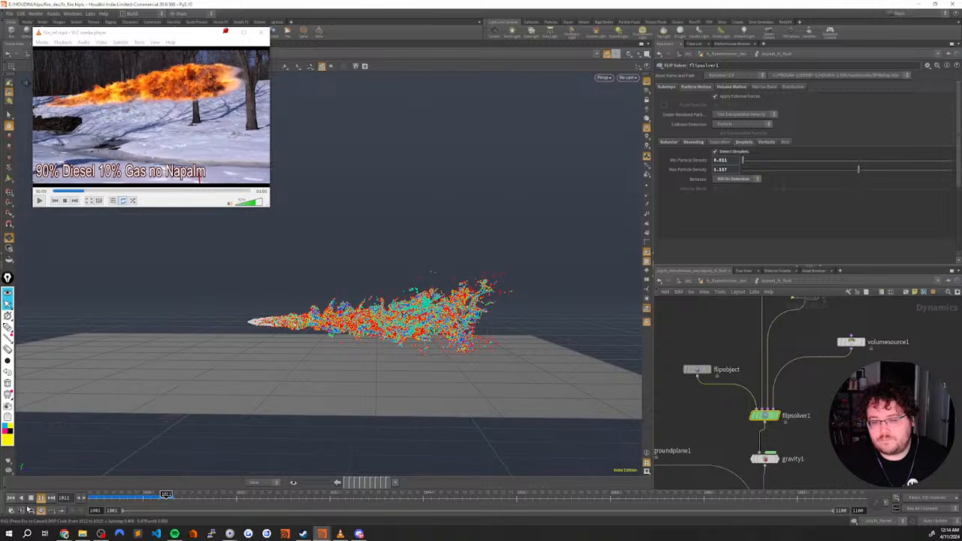
left_click(31, 498)
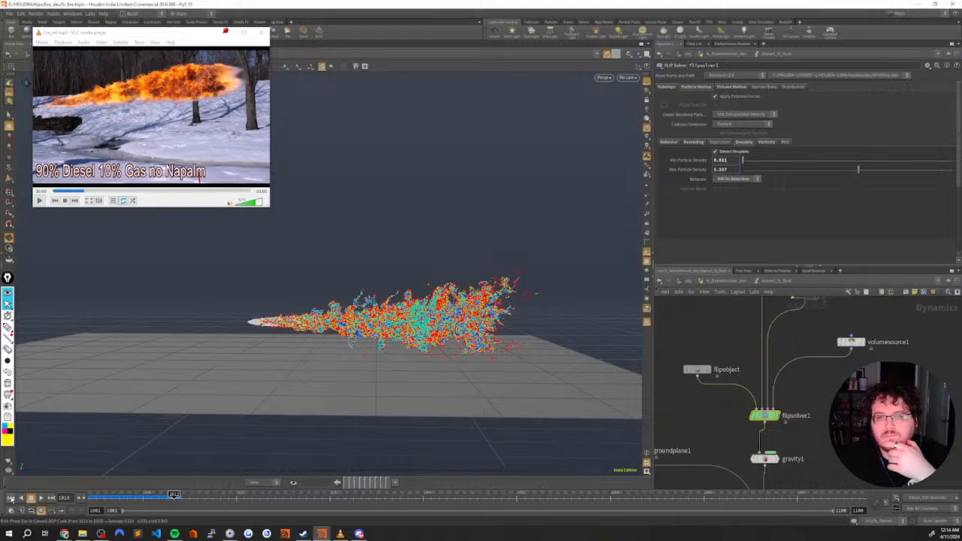
left_click(10, 497)
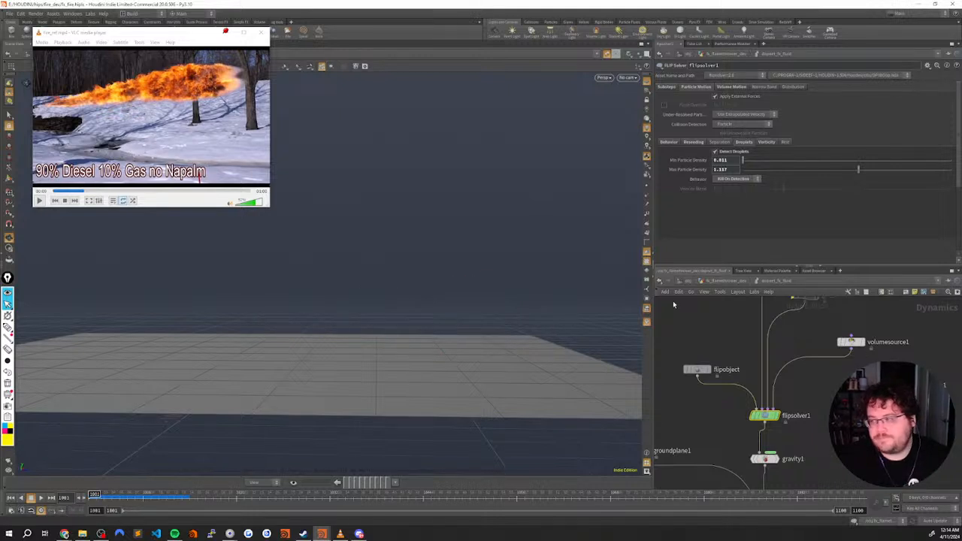
Turn off Reseed Particles and enable Single Pass Reseeding on flipsolver1, preview the result, and return to frame 1001
left_click(693, 141)
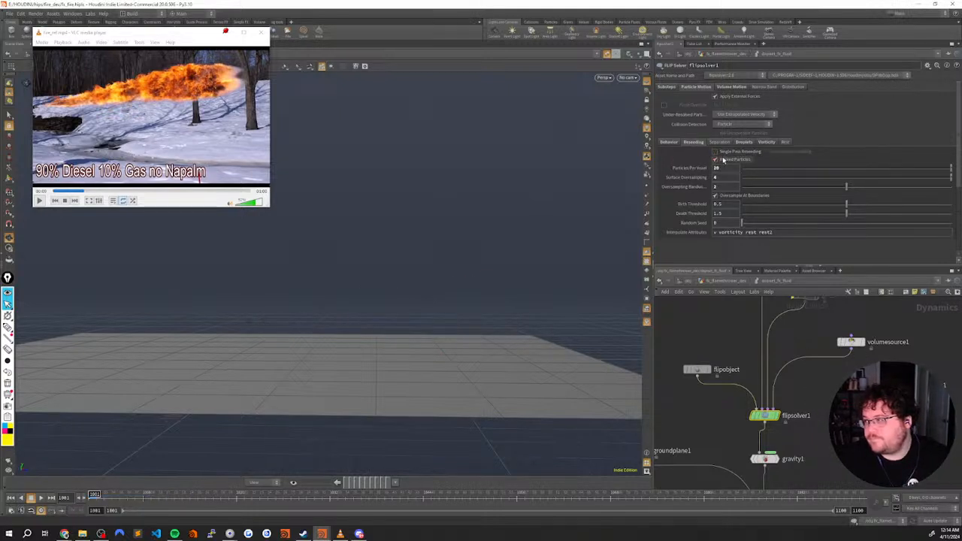
left_click(722, 160)
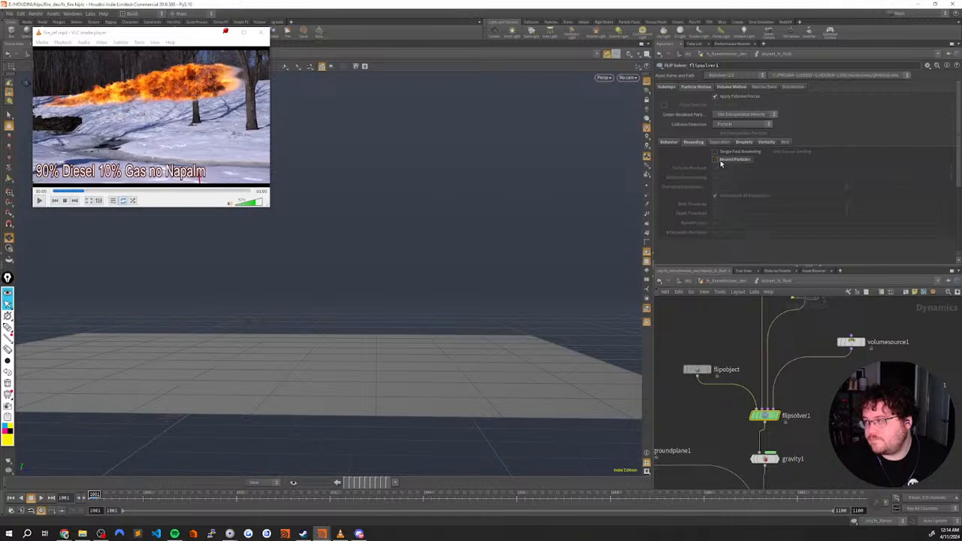
left_click(725, 153)
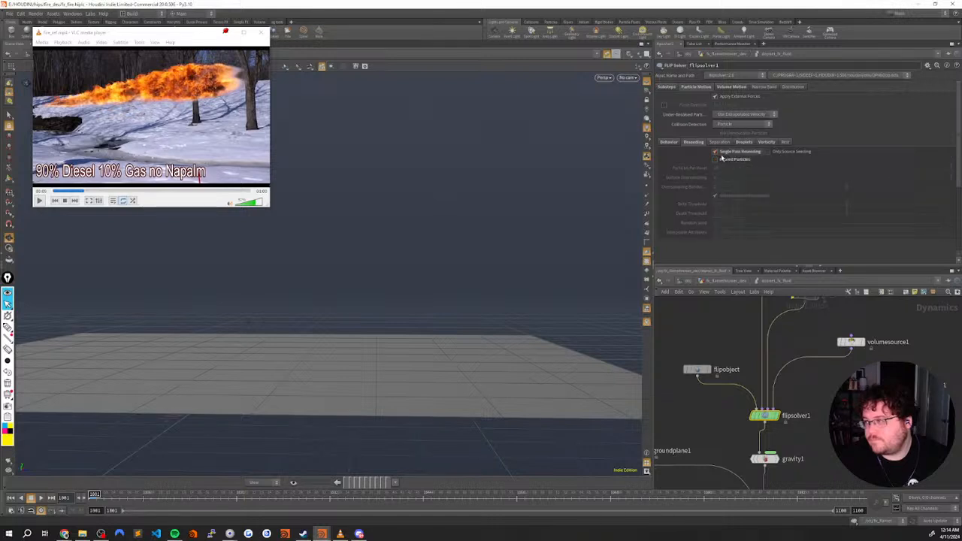
key("Up")
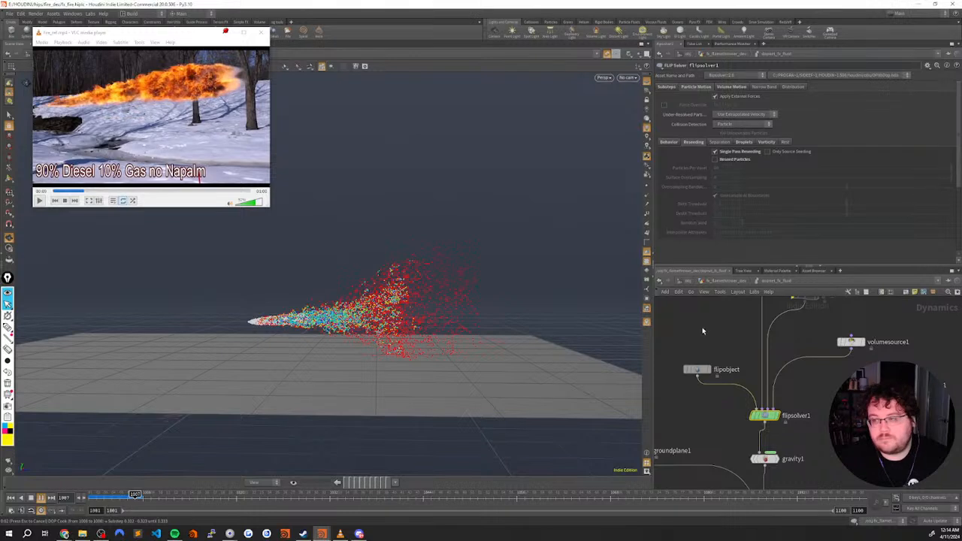
left_click(34, 502)
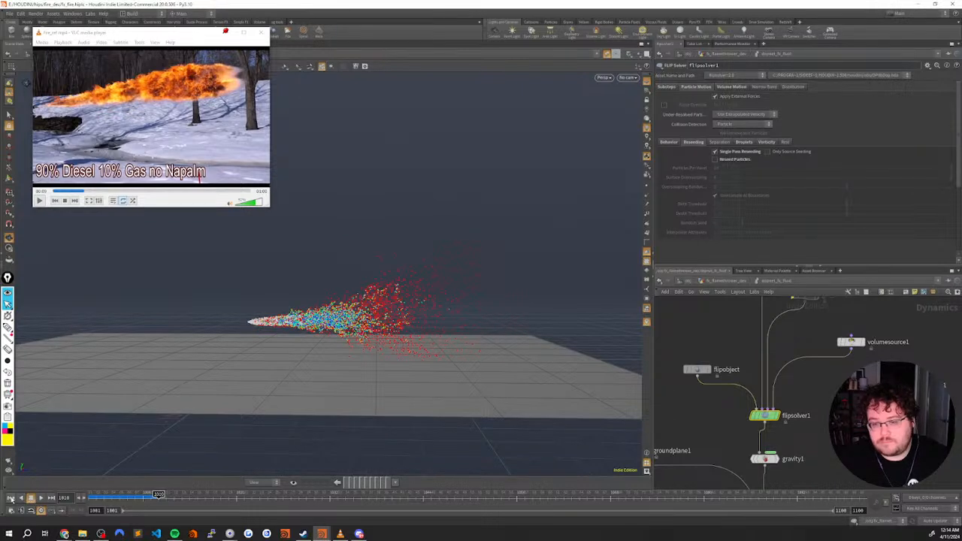
left_click(10, 497)
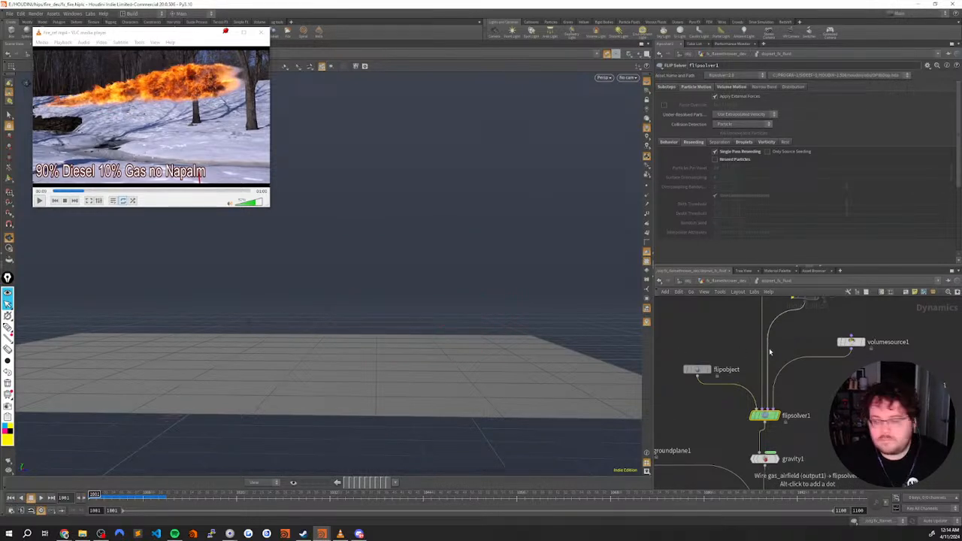
Lower the noise amount on pointwrangle12 to 0.485, preview the fluid simulation, and return to frame 1001
key("u")
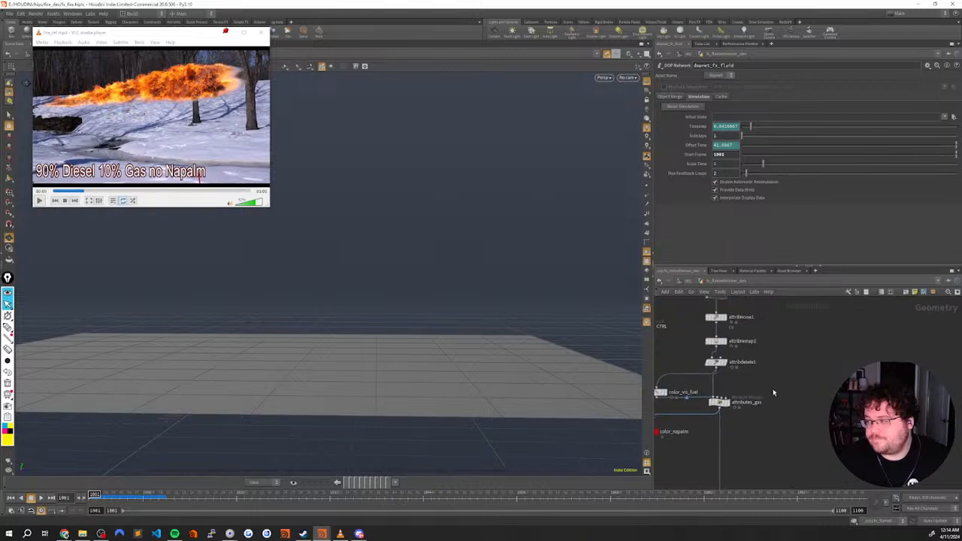
middle_click_drag(778, 352, 799, 388)
left_click_drag(774, 353, 737, 360)
middle_click_drag(787, 353, 779, 430)
left_click_drag(752, 386, 708, 344)
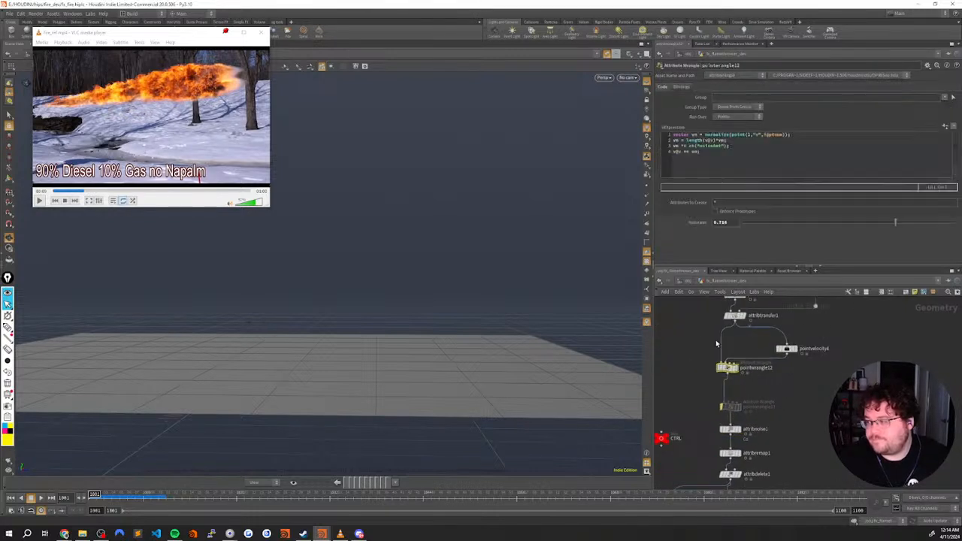
left_click(848, 223)
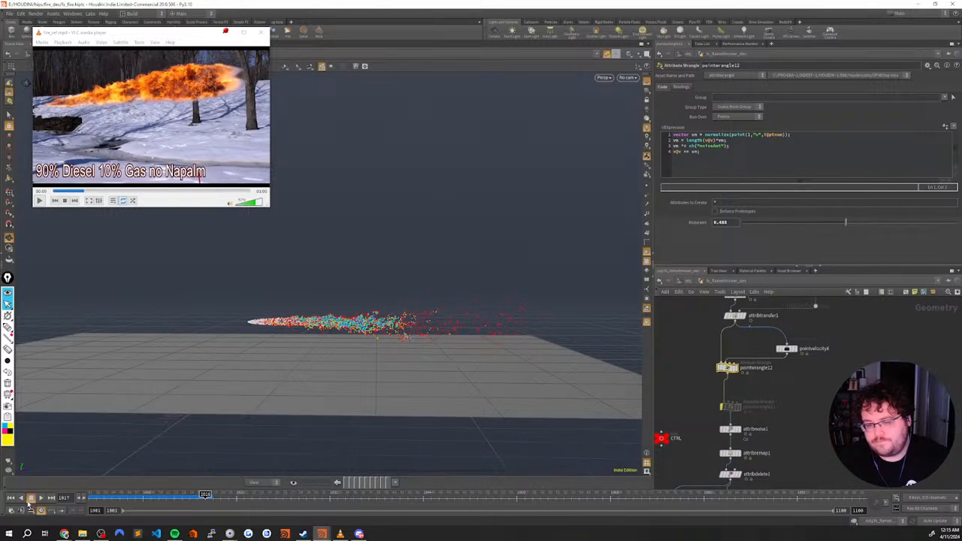
key("ctrl+Up")
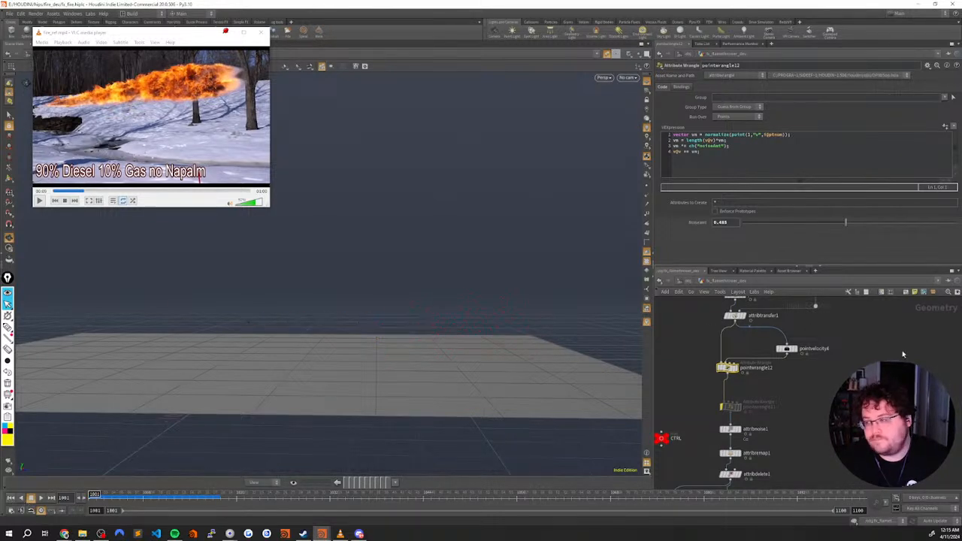
Replay the fluid simulation while examining the stream's shape from a slightly higher angle, and return to frame 1001
scroll(840, 383, "down", 3)
key("Up")
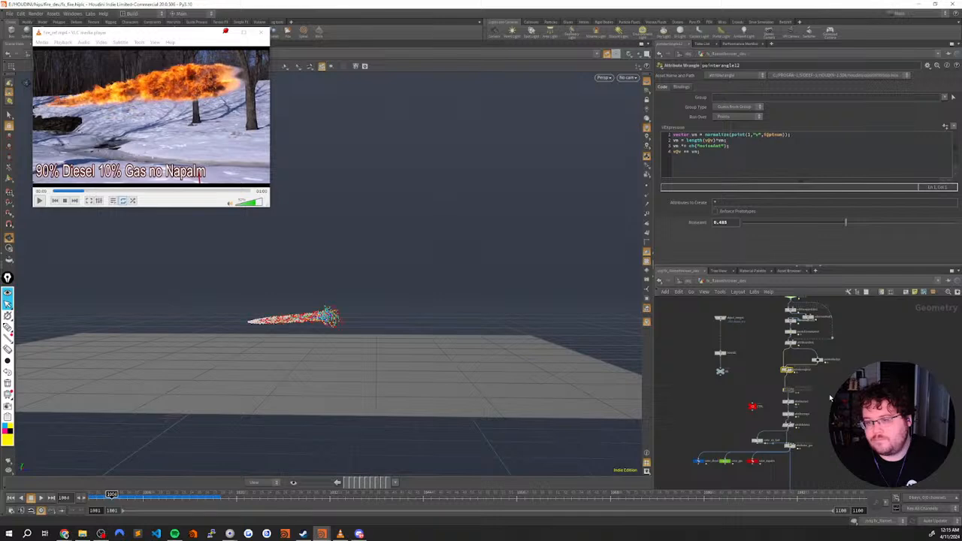
mouse_move(366, 331)
left_mouse_down()
mouse_move(402, 319)
mouse_move(485, 321)
mouse_move(498, 299)
mouse_move(333, 323)
mouse_move(360, 308)
left_mouse_up()
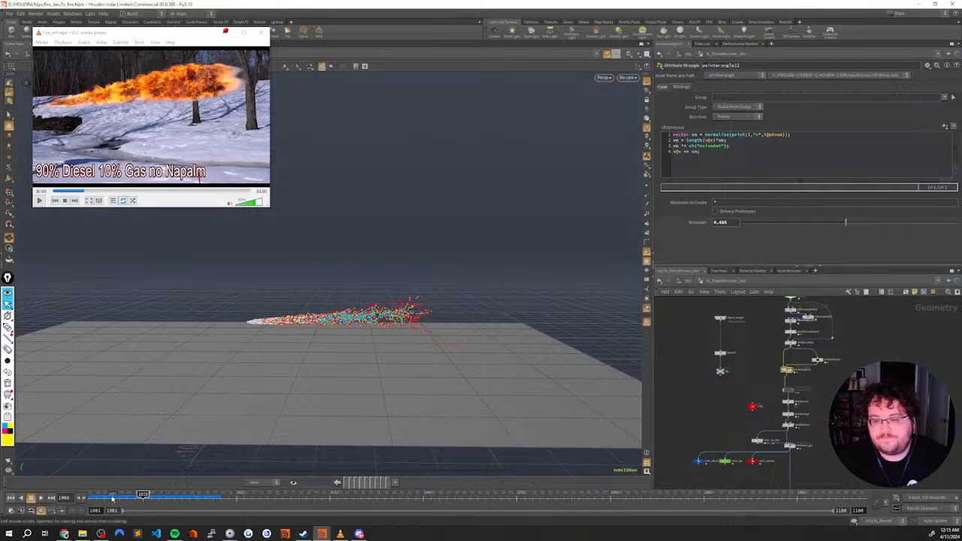
left_click(95, 495)
Try a multiplier on sphere1's Uniform Scale to resize the nozzle source, and check pointsfromvolume1's point separation
middle_click_drag(852, 298, 835, 428)
scroll(795, 351, "up", 5)
middle_click_drag(795, 352, 794, 401)
left_click(740, 313)
left_click(731, 135)
type("*5")
key("Return")
middle_click_drag(787, 376, 789, 359)
left_click(781, 360)
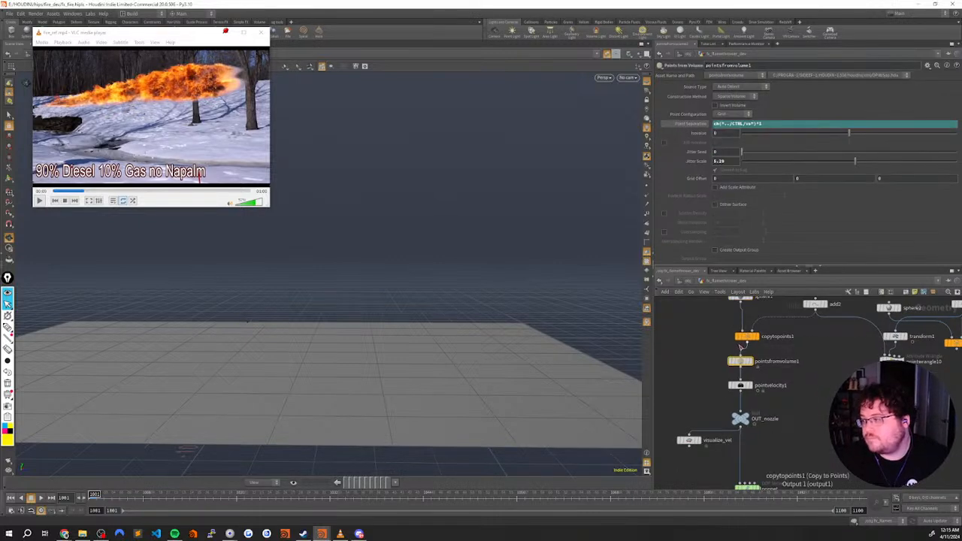
Reset the popnet simulation, preview the fluid stream from the resized nozzle source, and return to frame 1001
middle_click_drag(784, 459, 783, 393)
left_click(753, 423)
left_click(704, 109)
middle_click_drag(794, 486, 801, 329)
key("Up")
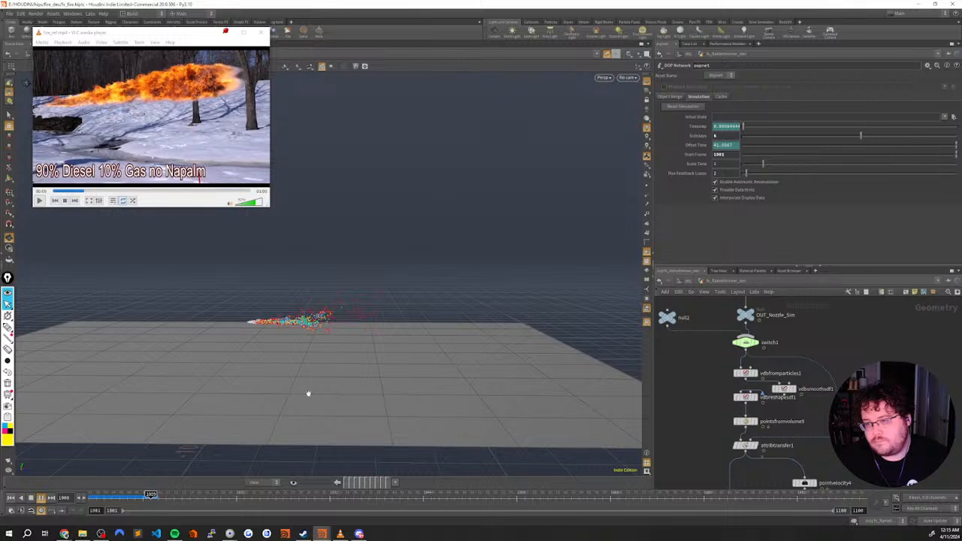
left_click(30, 499)
left_click(11, 497)
Increase the leading multiplier of the frame-based nozzle expression on the CTRL null, preview the stream, and return to frame 1001
middle_click_drag(803, 332, 787, 412)
middle_click_drag(769, 321, 801, 415)
middle_click_drag(754, 351, 727, 308)
scroll(742, 369, "down", 4)
left_click_drag(765, 402, 732, 460)
middle_click_drag(762, 395, 709, 369)
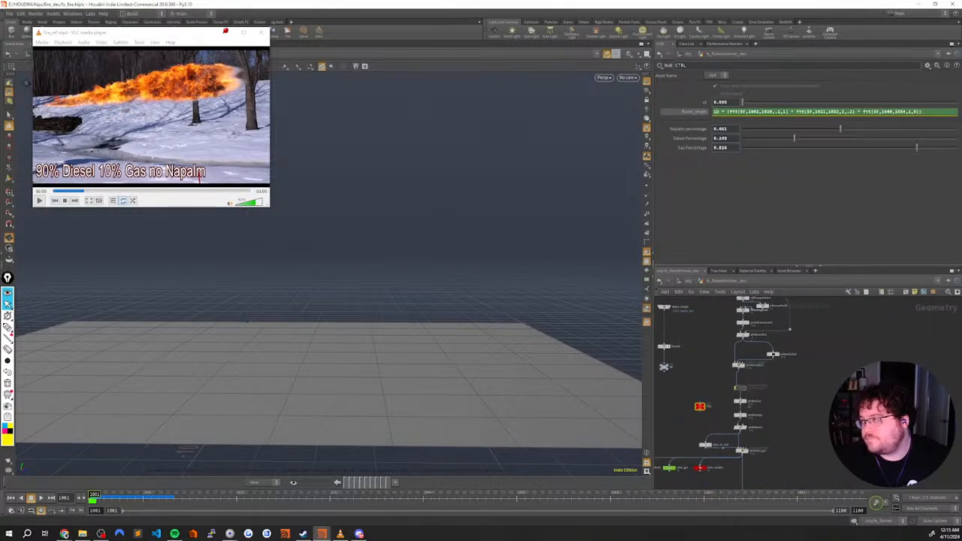
left_click(715, 112)
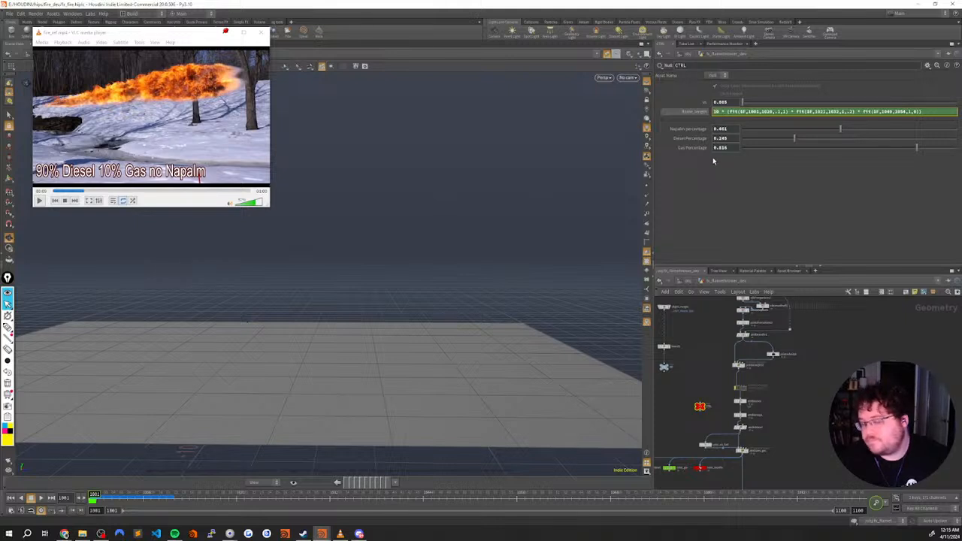
left_click(814, 361)
key("Up")
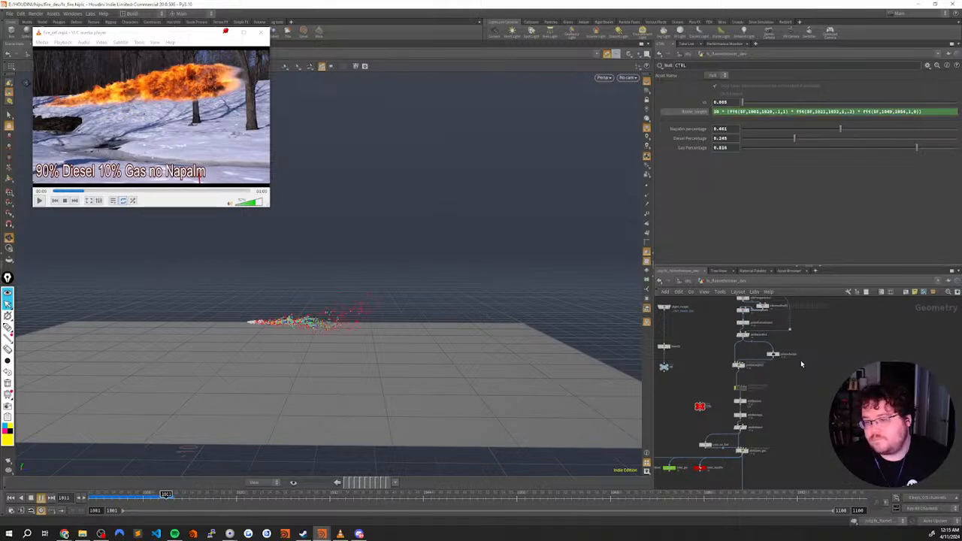
left_click_drag(99, 500, 91, 497)
Select the popnet, replay the fluid stream with the increased nozzle multiplier, and return to frame 1001
middle_click_drag(700, 345, 666, 407)
left_click(718, 309)
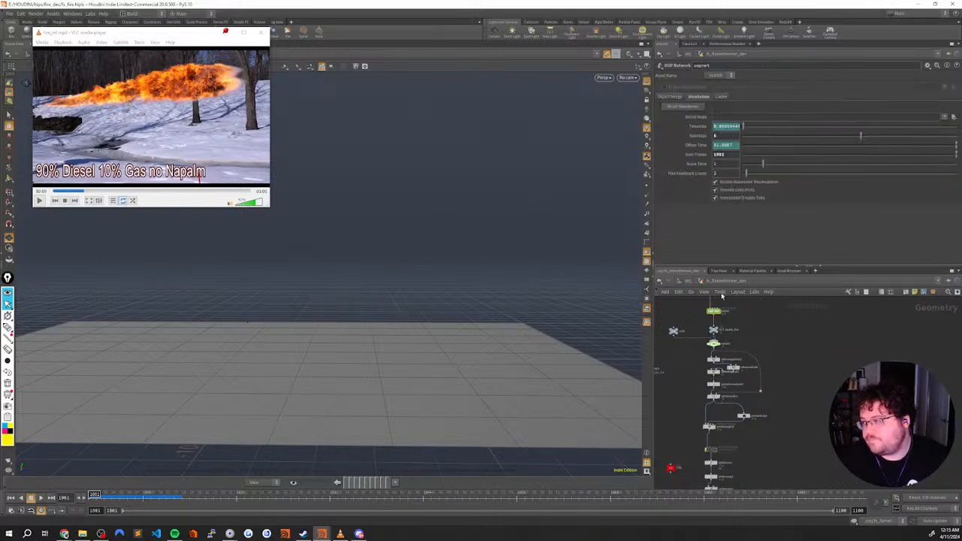
key("Up")
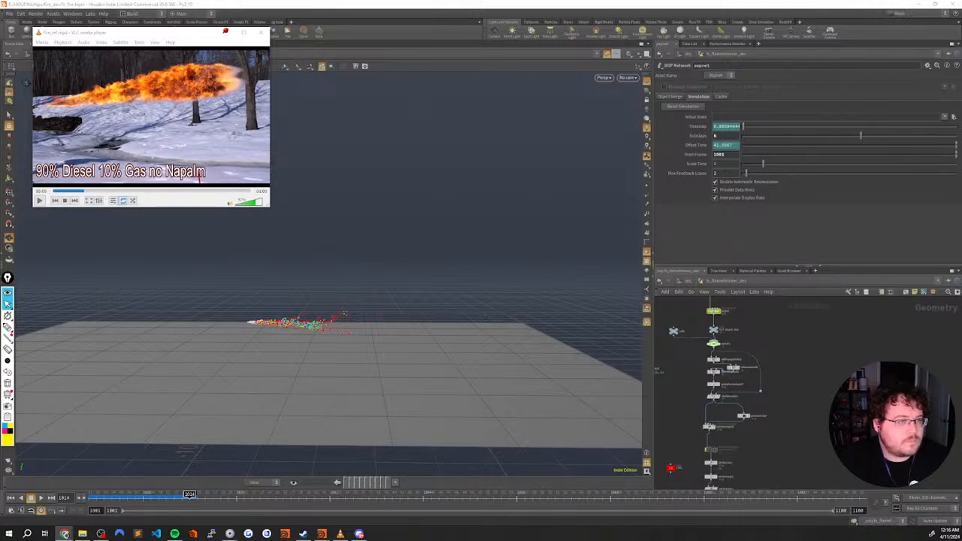
left_click(94, 496)
middle_click_drag(779, 376, 763, 437)
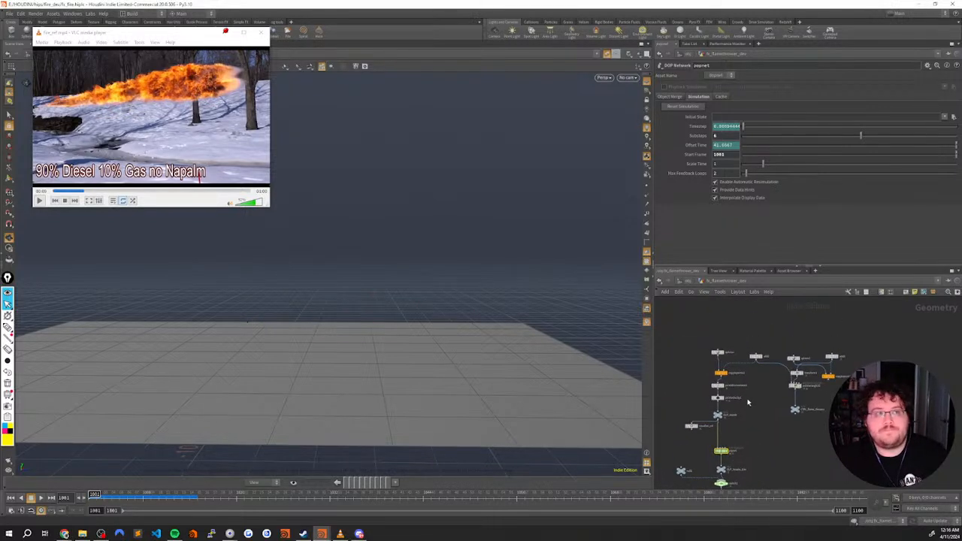
middle_click_drag(739, 389, 757, 438)
left_click(65, 535)
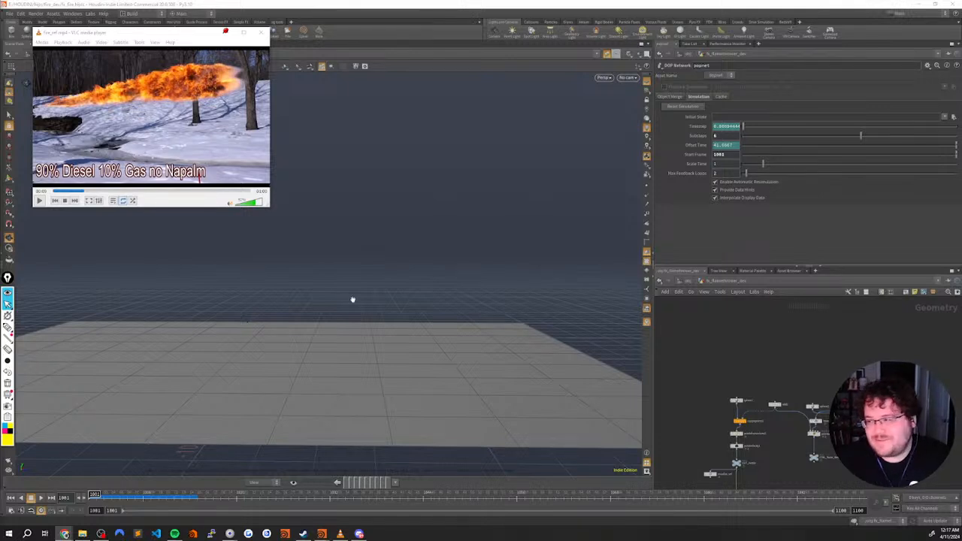
Check attribtransfer1's conditions and set the noise amount on pointwrangle12 to 0.723
middle_click_drag(800, 474, 807, 334)
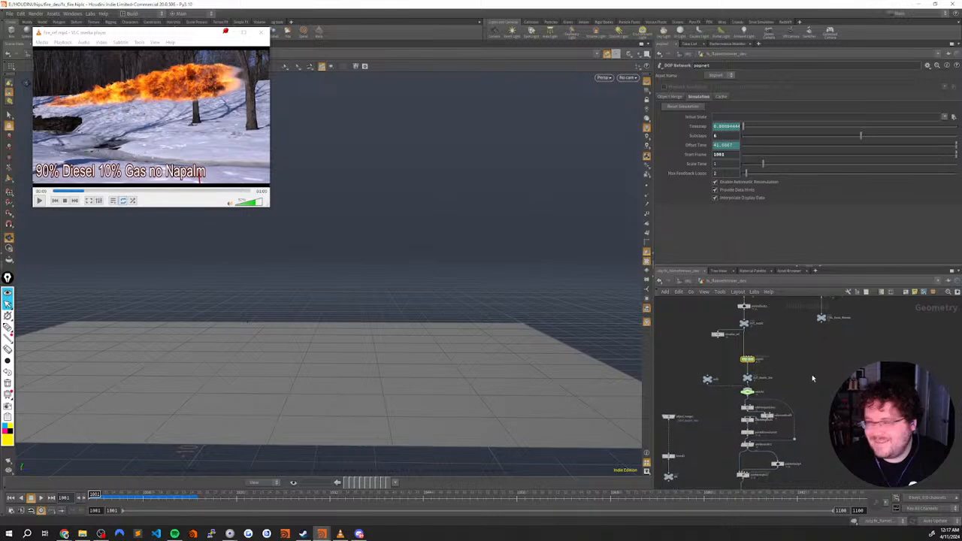
scroll(801, 391, "up", 3)
middle_click_drag(800, 432, 843, 335)
scroll(845, 340, "down", 1)
scroll(787, 388, "up", 3)
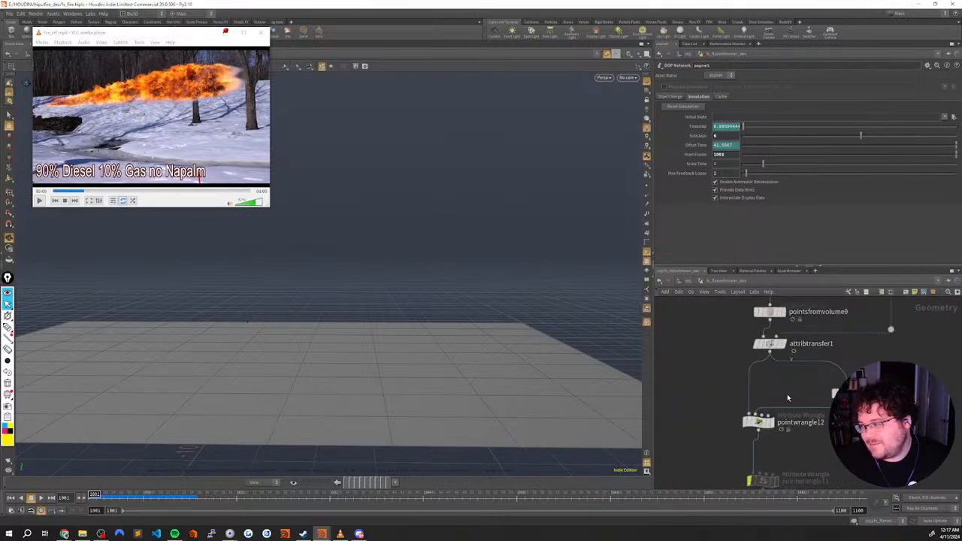
left_click(770, 345)
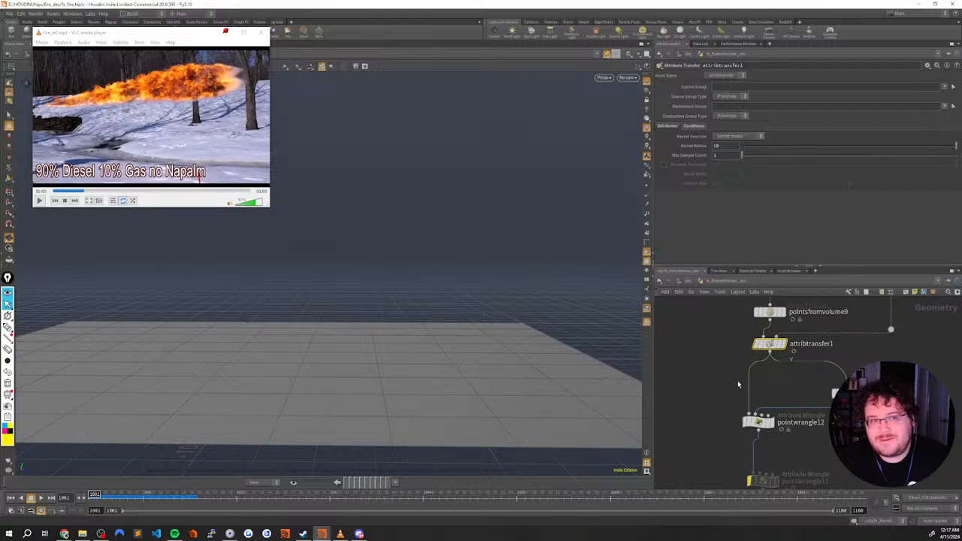
scroll(770, 407, "down", 1)
left_click(752, 418)
middle_click_drag(720, 413, 720, 354)
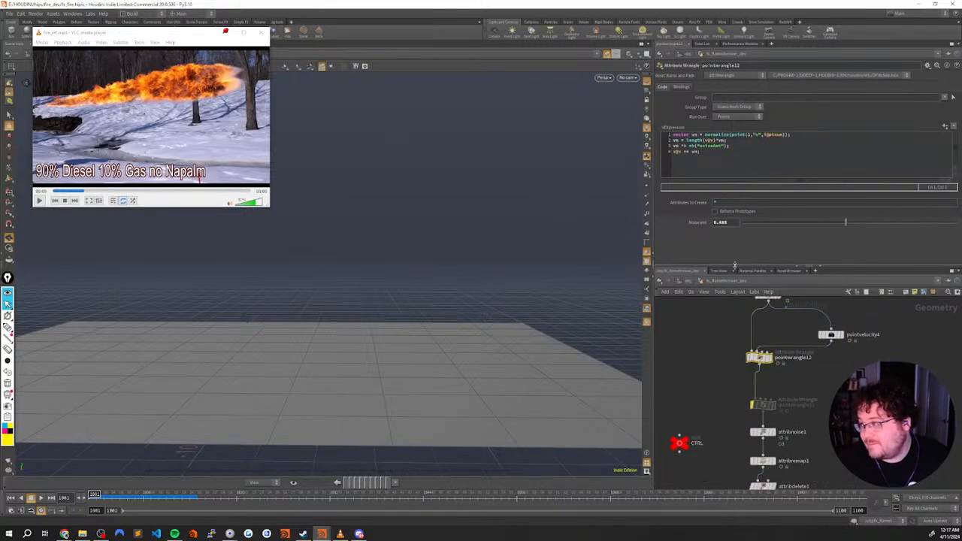
left_click_drag(845, 223, 899, 222)
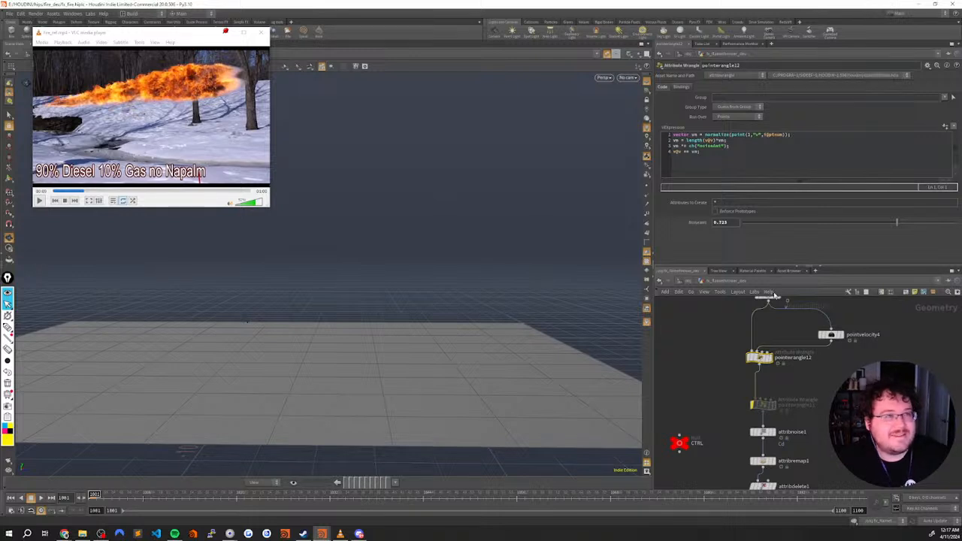
Preview the fluid simulation with the raised noise amount, inspect the spread up close, and return to frame 1001
scroll(850, 373, "down", 2)
middle_click_drag(848, 481, 830, 323)
scroll(833, 374, "down", 1)
middle_click_drag(834, 455, 839, 318)
key("Up")
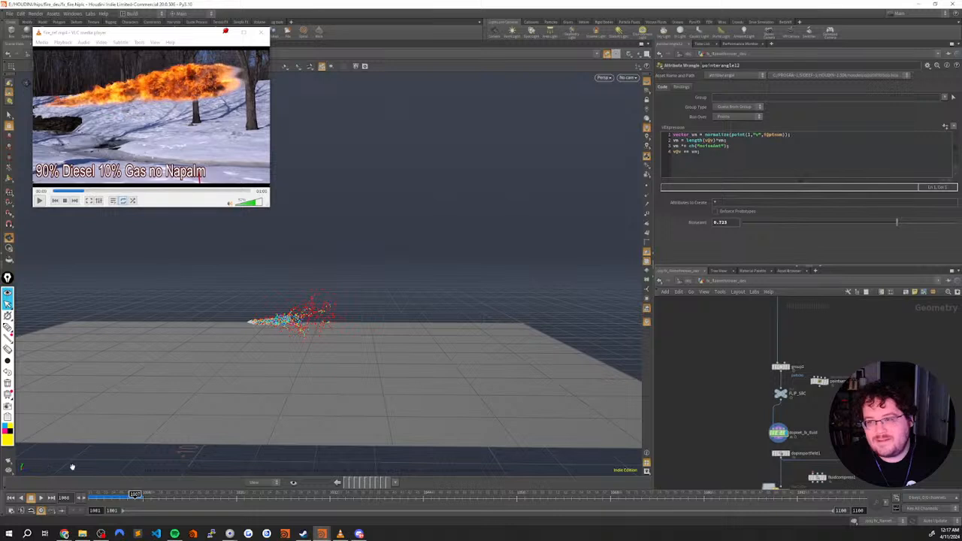
scroll(326, 303, "up", 2)
left_click_drag(307, 347, 170, 388)
left_click(11, 497)
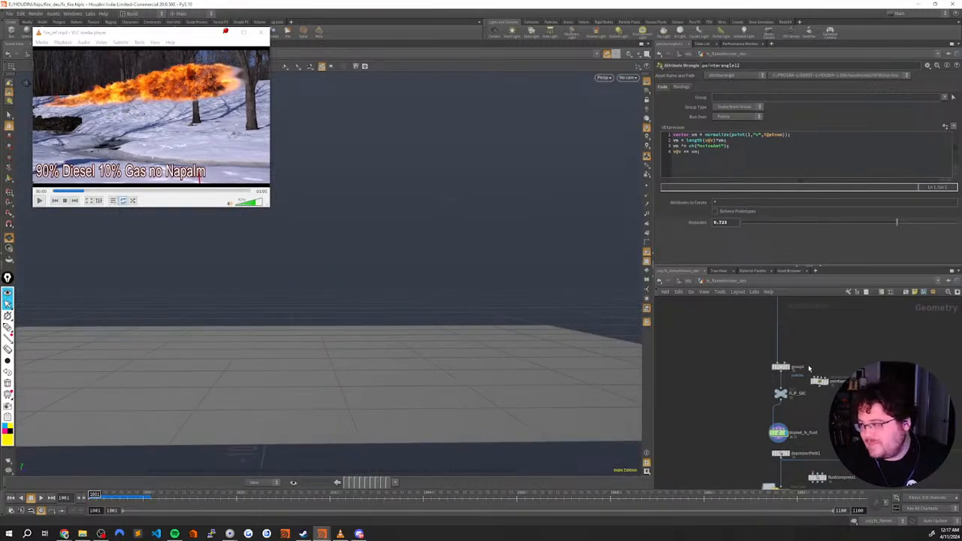
Set the Uniform Scale expression of the sphere1 nozzle source to 0.035*1
scroll(797, 375, "down", 6)
scroll(775, 371, "up", 4)
left_click(718, 339)
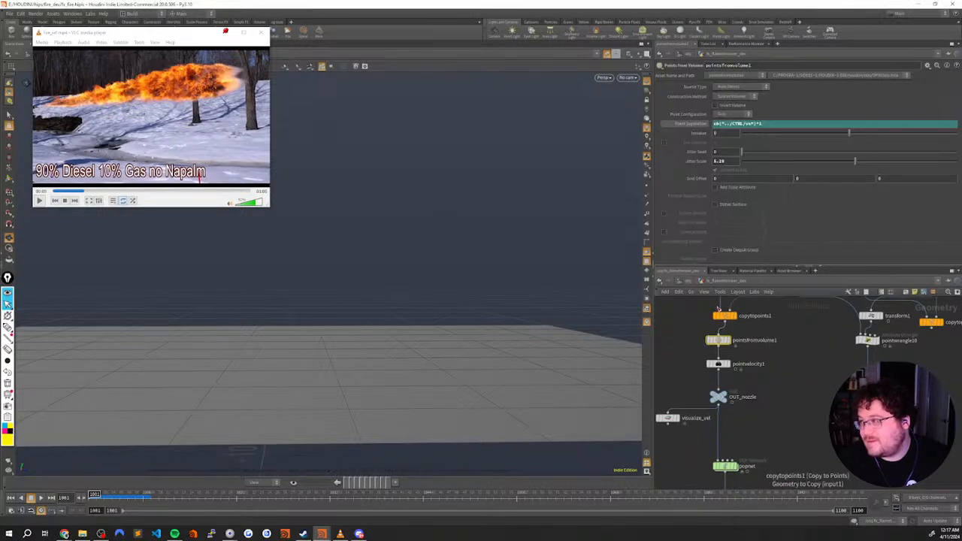
middle_click_drag(715, 354, 715, 423)
left_click(724, 345)
left_click(750, 136)
key("BackSpace")
key("BackSpace")
type("1")
left_click(810, 414)
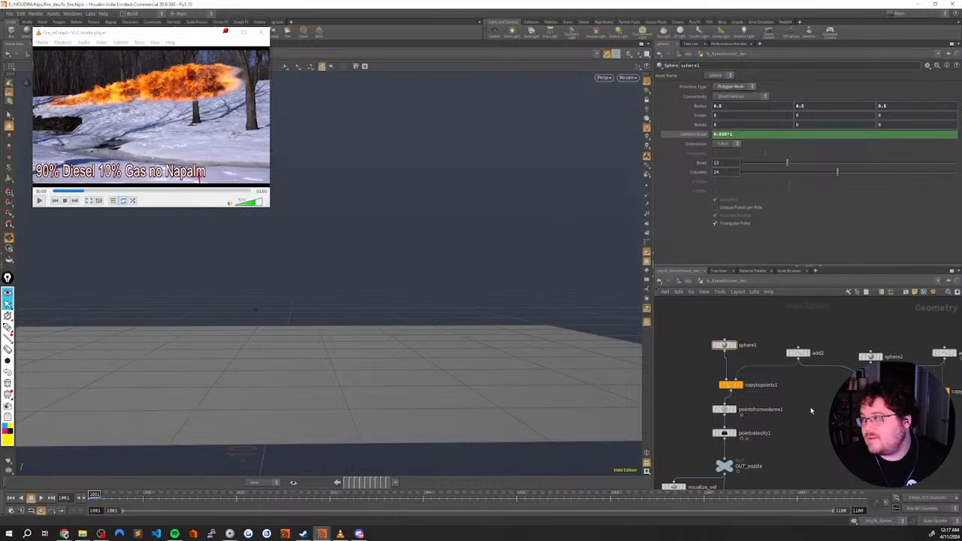
Select the popnet and reset its simulation so it uses the updated nozzle sphere
scroll(810, 414, "down", 3)
middle_click_drag(805, 351, 794, 305)
middle_click_drag(780, 462, 776, 282)
middle_click_drag(765, 435, 774, 482)
left_click_drag(773, 320, 703, 343)
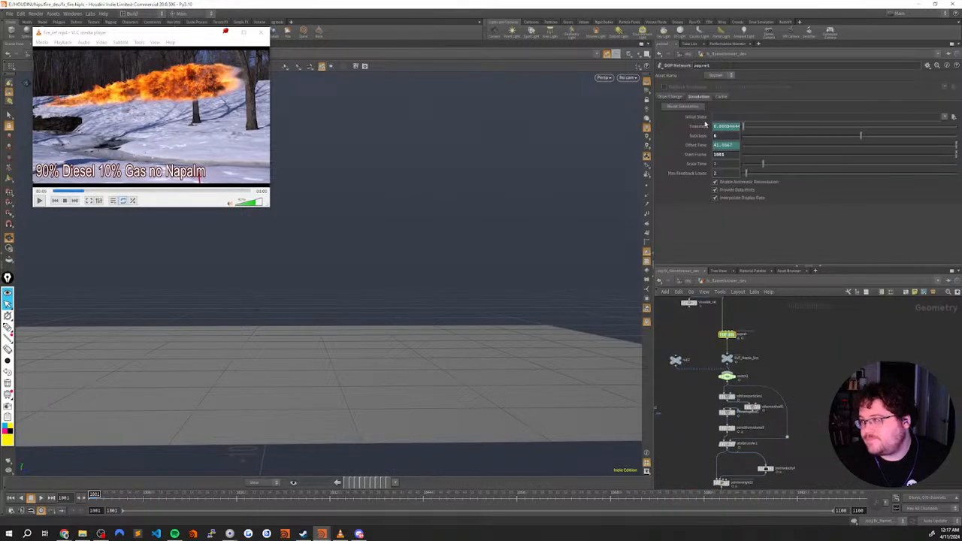
Examine volumesource1's particle sourcing settings and the drag and burn-rate nodes inside dopnet_fx_fluid, and return to the geometry network
middle_click_drag(763, 403, 761, 326)
mouse_move(762, 436)
middle_mouse_down()
mouse_move(760, 309)
mouse_move(754, 342)
middle_mouse_up()
middle_click_drag(753, 455, 753, 380)
middle_click_drag(756, 422, 744, 346)
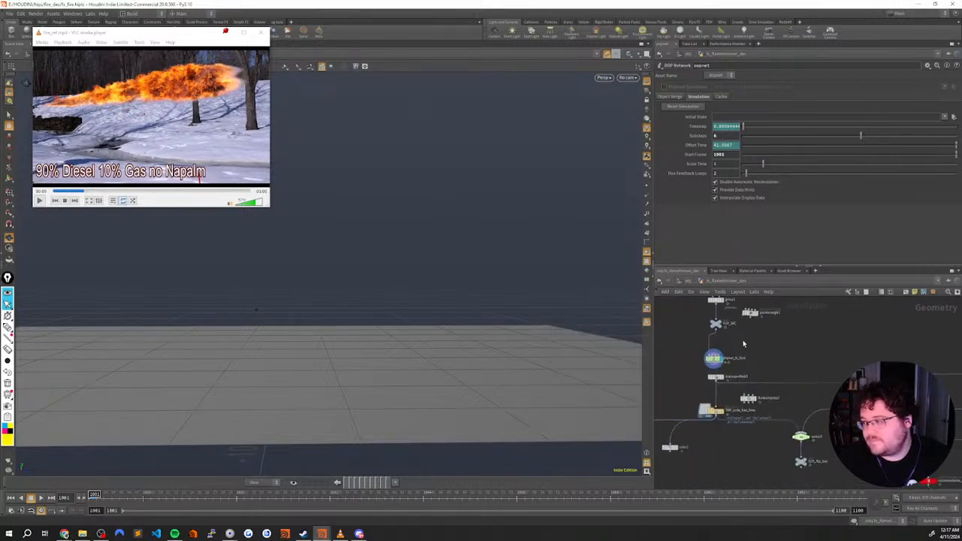
left_click(716, 355)
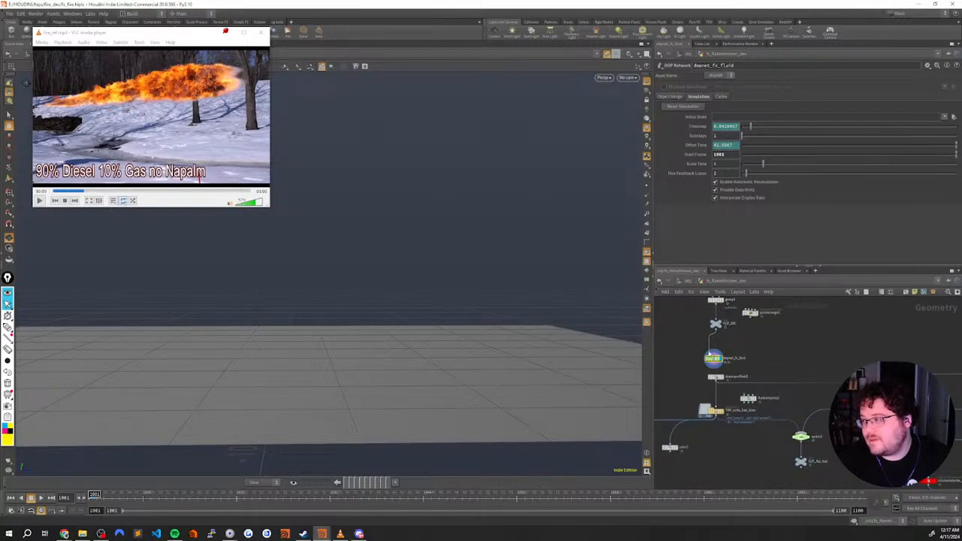
scroll(717, 351, "up", 3)
middle_click_drag(671, 347, 671, 313)
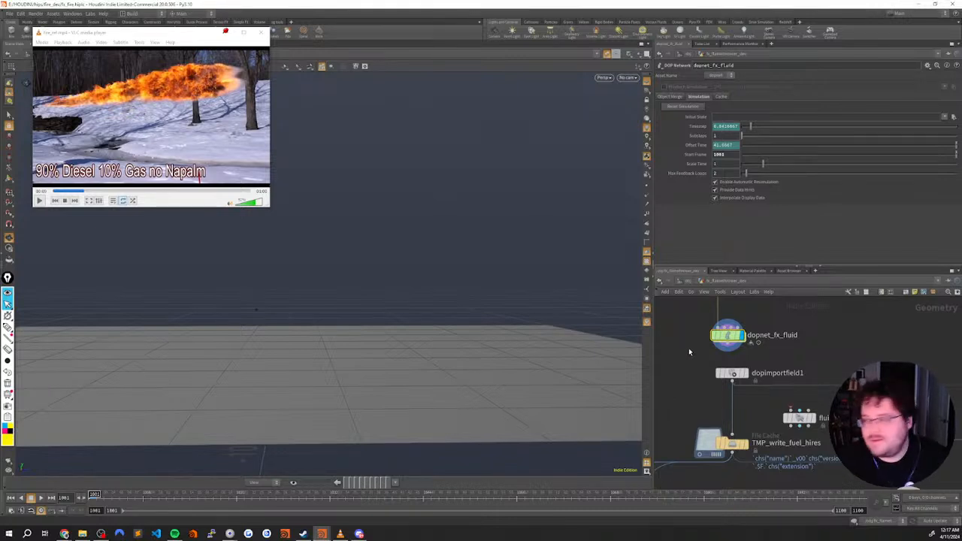
mouse_move(727, 337)
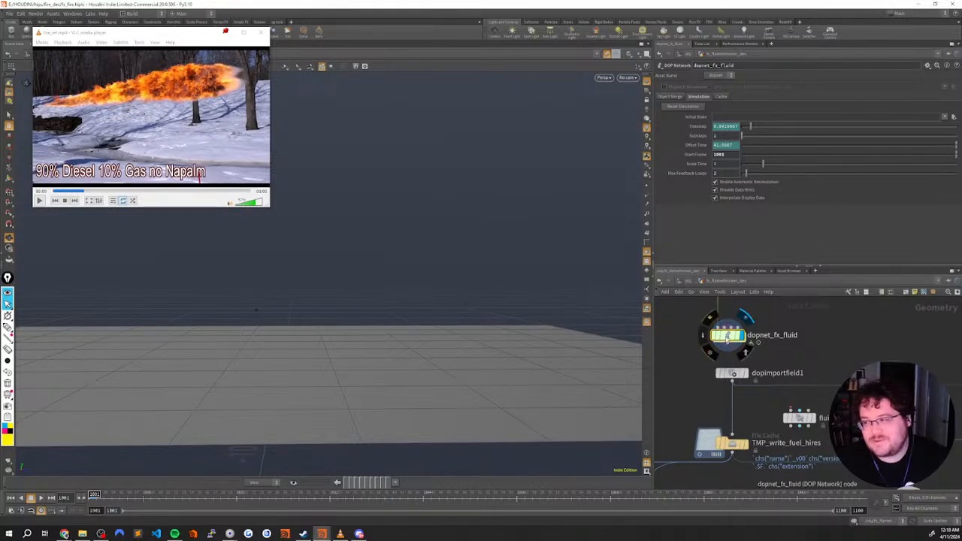
double_click(727, 337)
middle_click_drag(719, 335, 687, 398)
left_click_drag(854, 400, 790, 451)
middle_click_drag(779, 452, 794, 395)
middle_click_drag(800, 309, 793, 371)
scroll(793, 371, "down", 5)
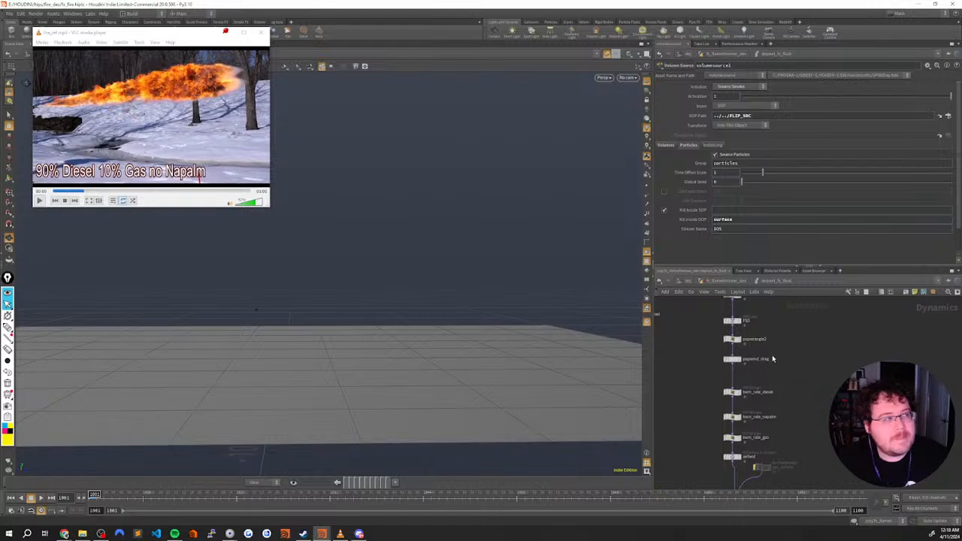
key("u")
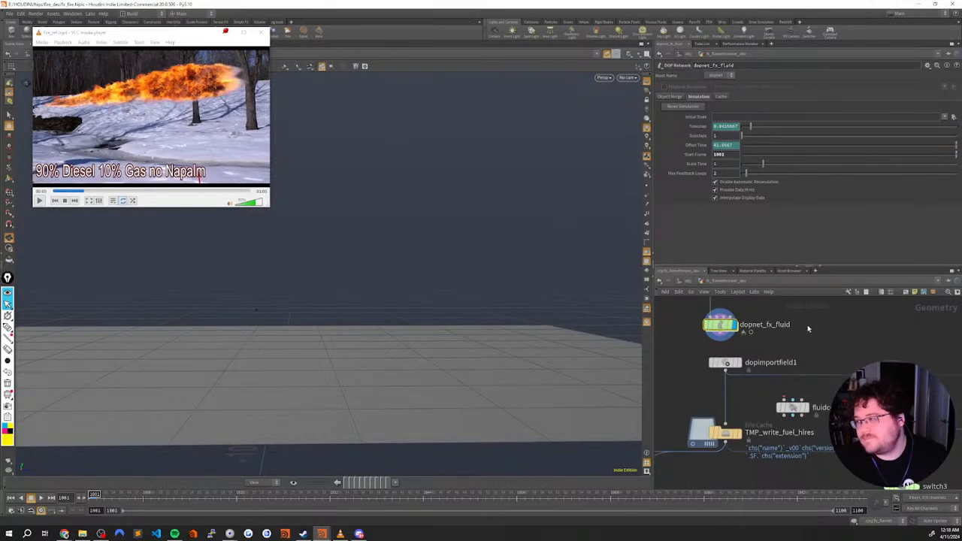
Preview the fluid simulation, inspect the stream's spread from several angles and frames, and return to frame 1001
middle_click_drag(808, 330, 816, 361)
key("Up")
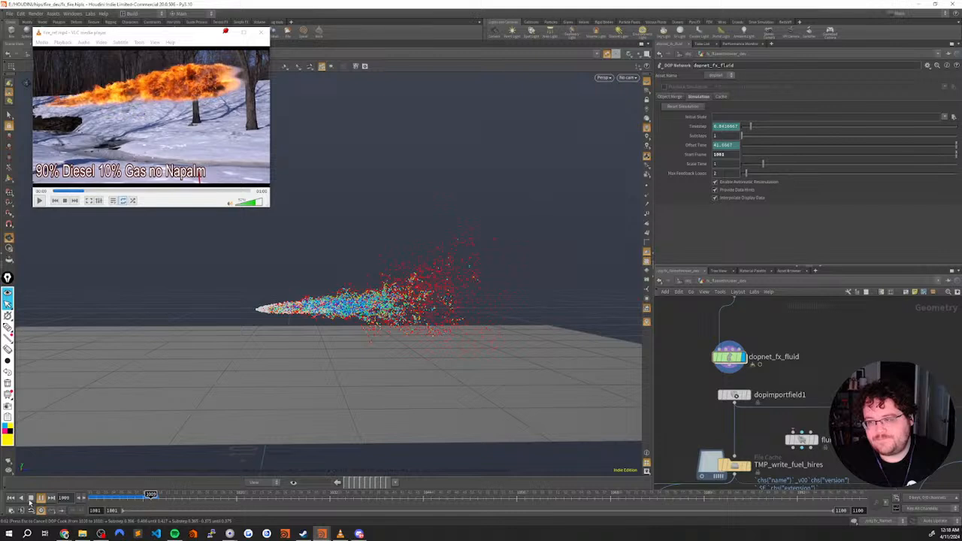
left_click(31, 499)
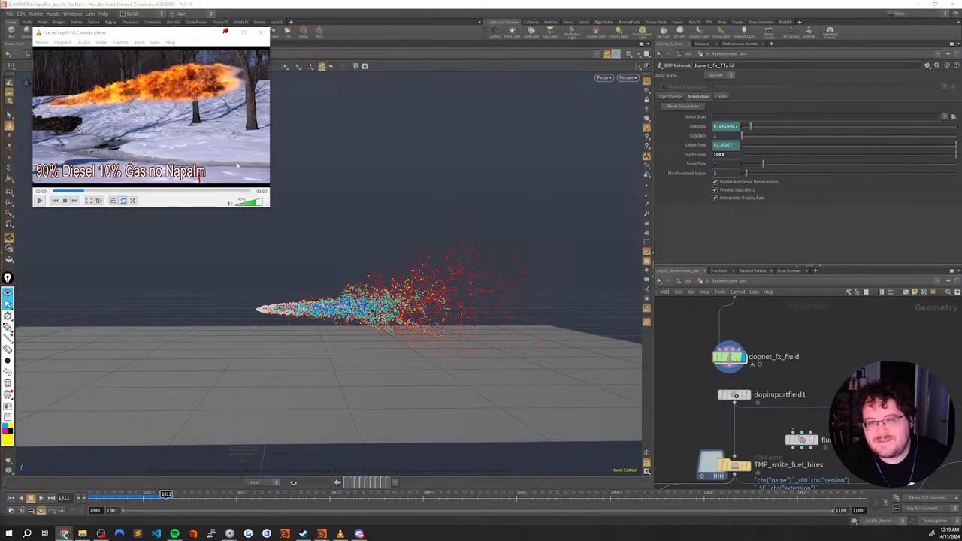
left_click_drag(349, 280, 302, 318)
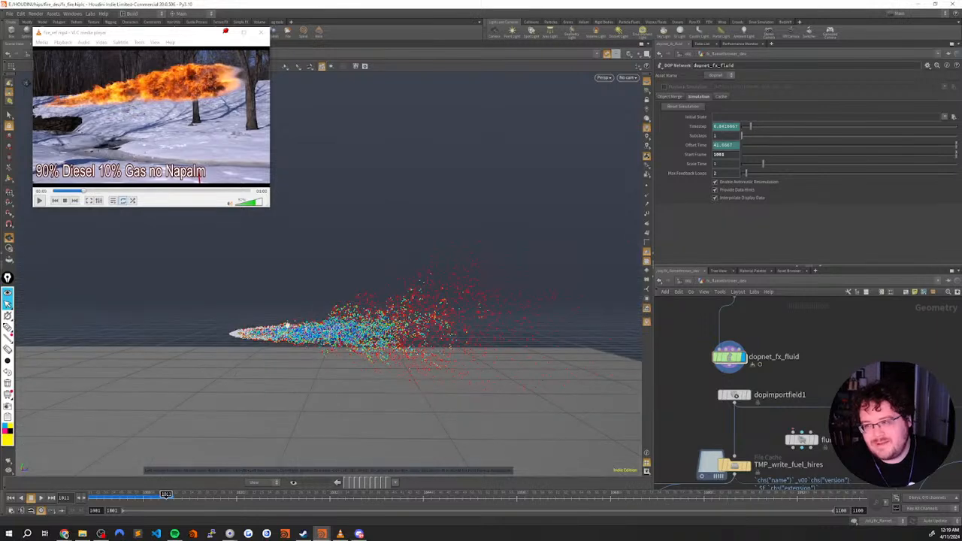
left_click_drag(104, 495, 128, 495)
mouse_move(282, 333)
left_mouse_down()
mouse_move(290, 331)
mouse_move(288, 356)
mouse_move(251, 373)
mouse_move(335, 359)
mouse_move(318, 333)
mouse_move(336, 294)
mouse_move(337, 318)
mouse_move(335, 310)
left_mouse_up()
mouse_move(128, 496)
left_mouse_down()
mouse_move(145, 498)
mouse_move(89, 496)
mouse_move(152, 498)
mouse_move(92, 498)
left_mouse_up()
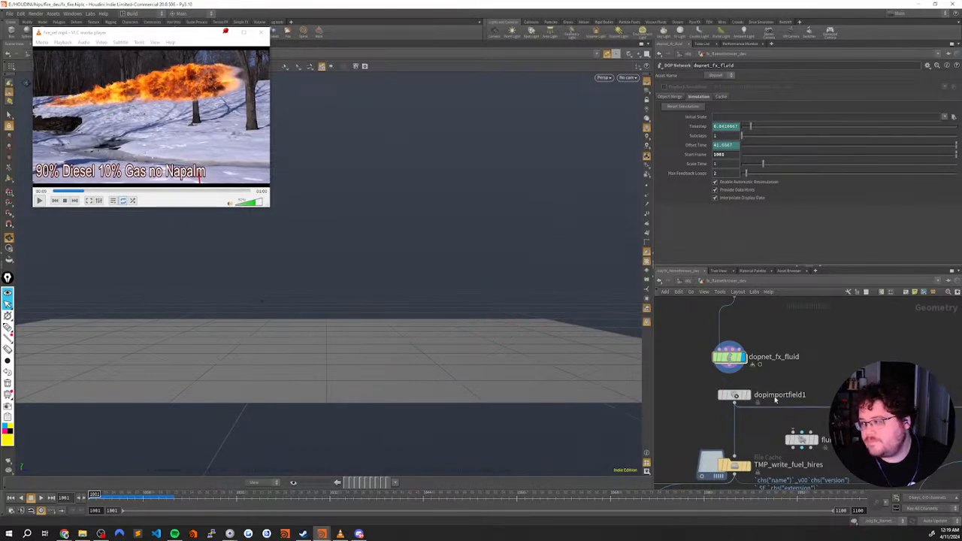
Set the noise amount of pointwrangle12 to 0.422, preview the fluid simulation with it, and return to frame 1001
scroll(775, 398, "down", 5)
middle_click_drag(891, 352, 827, 369)
middle_click_drag(925, 378, 849, 376)
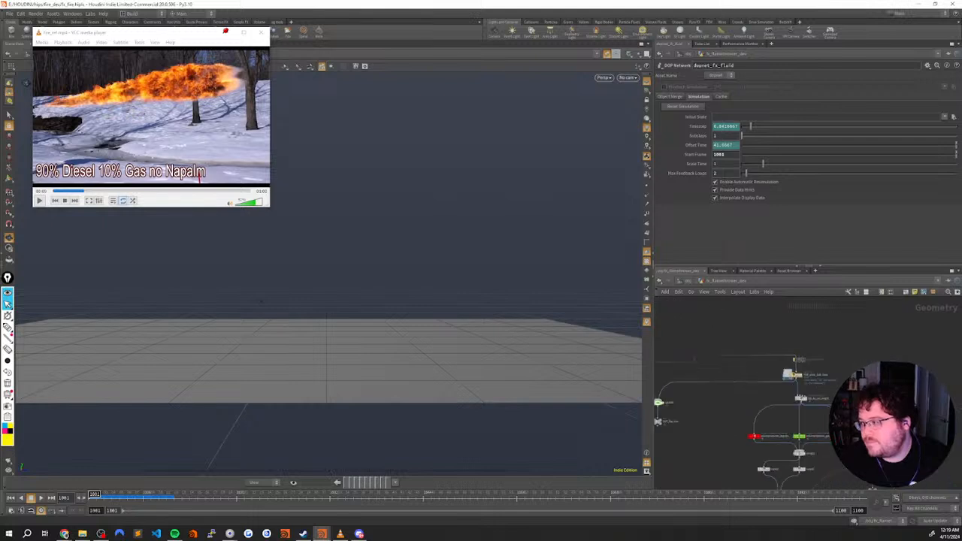
scroll(848, 376, "up", 3)
left_click(811, 375)
left_click(738, 380)
middle_click_drag(740, 378, 821, 473)
middle_click_drag(744, 345, 756, 441)
middle_click_drag(751, 384, 754, 446)
middle_click_drag(756, 346, 751, 386)
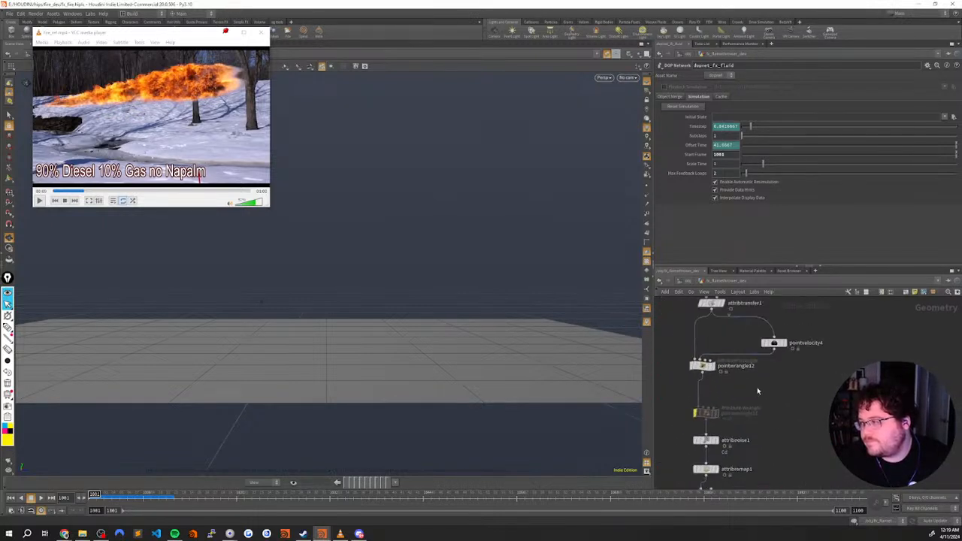
left_click(703, 365)
left_click_drag(844, 225, 833, 222)
key("Up")
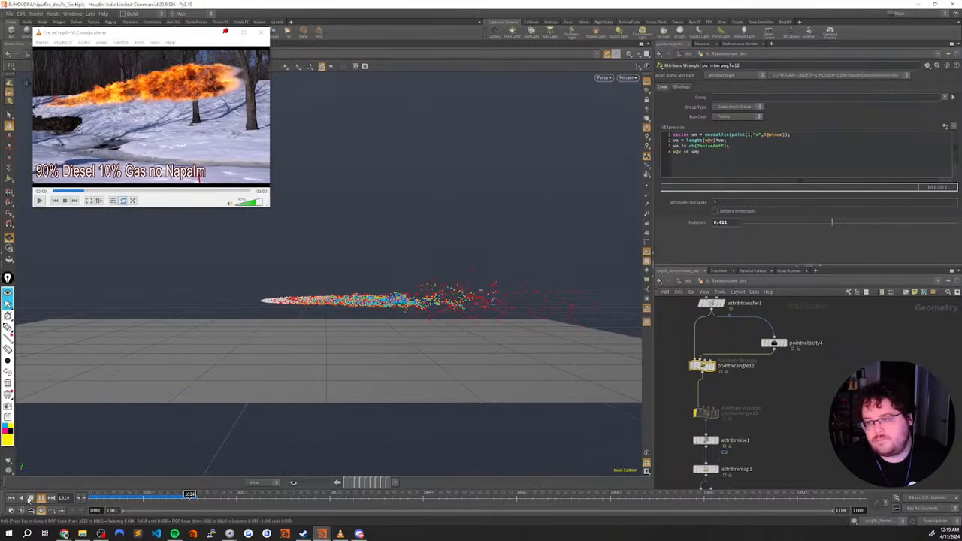
left_click(12, 498)
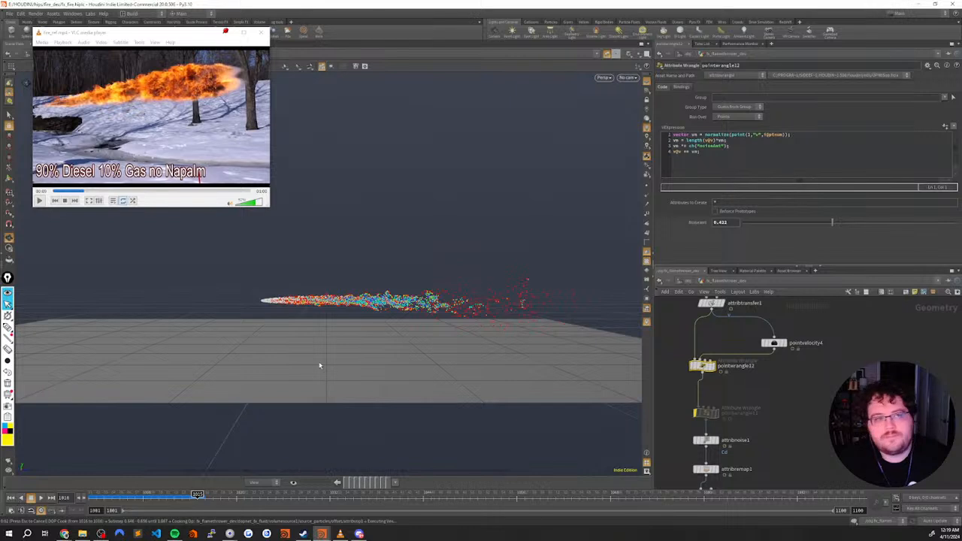
Set the seed of the TMP_write_fuel_lores file cache to 2 and save the fuel simulation to disk
scroll(816, 362, "down", 6)
middle_click_drag(831, 354, 734, 345)
scroll(734, 345, "up", 5)
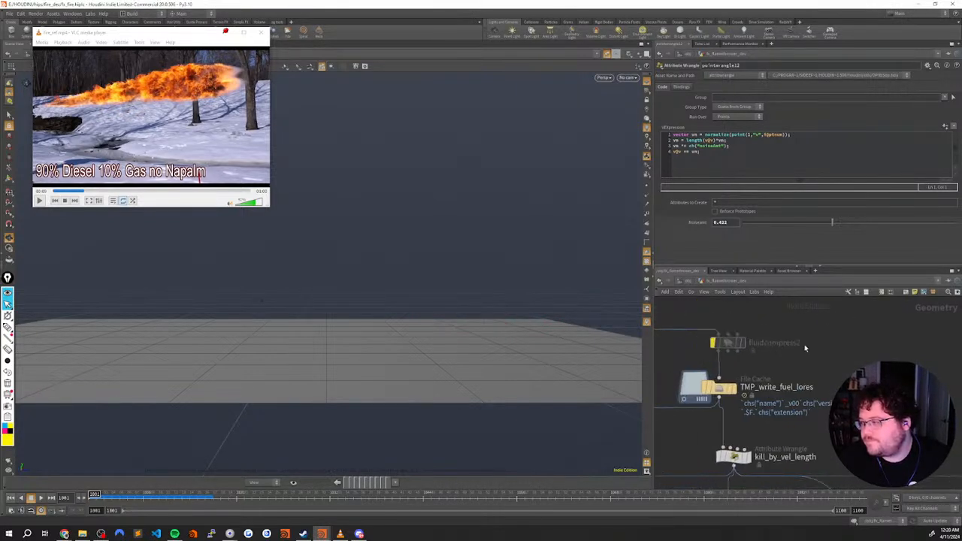
left_click(726, 369)
left_click_drag(765, 136, 775, 142)
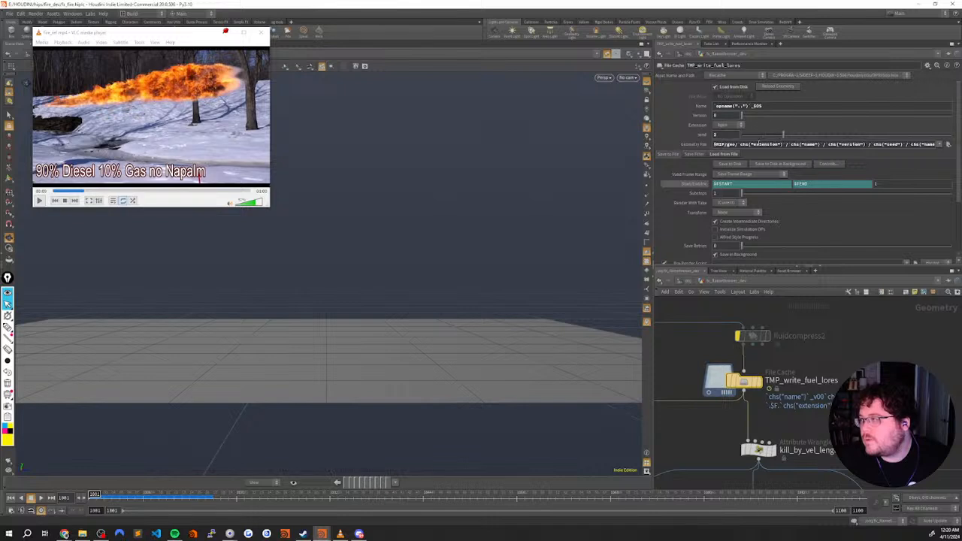
left_click(731, 164)
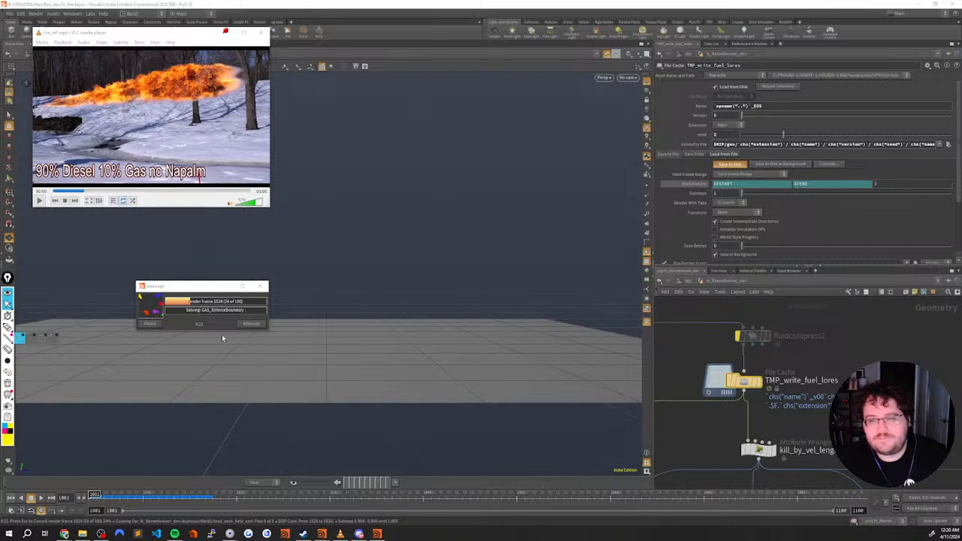
left_click_drag(168, 286, 366, 168)
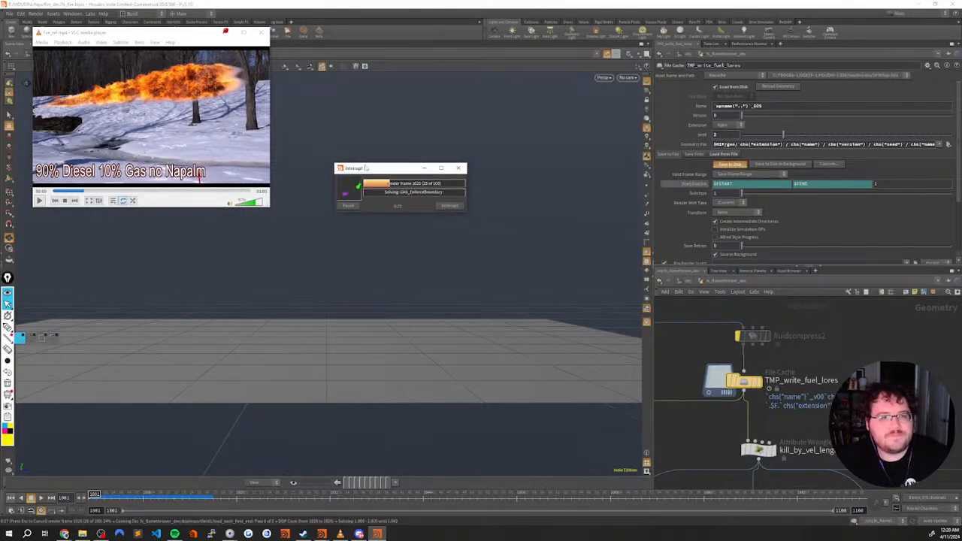
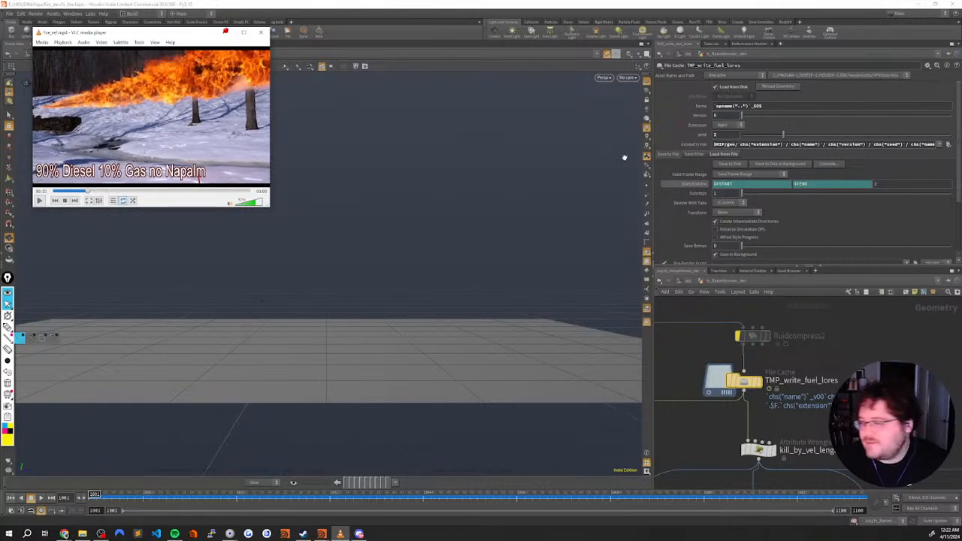
Display the TMP_write_fuel_lores cache and play back the cached fuel stream from an angled view
left_click(760, 382)
key("Up")
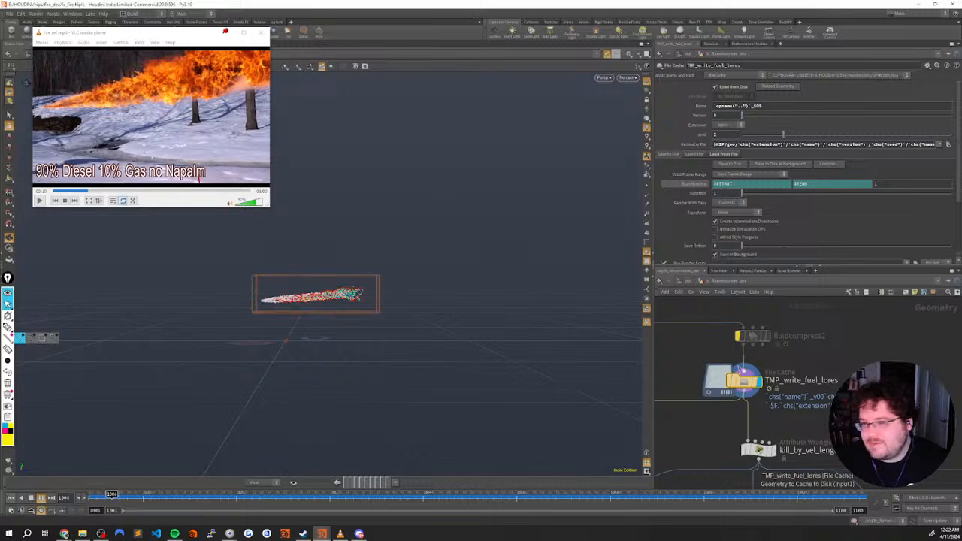
left_click_drag(494, 300, 345, 327)
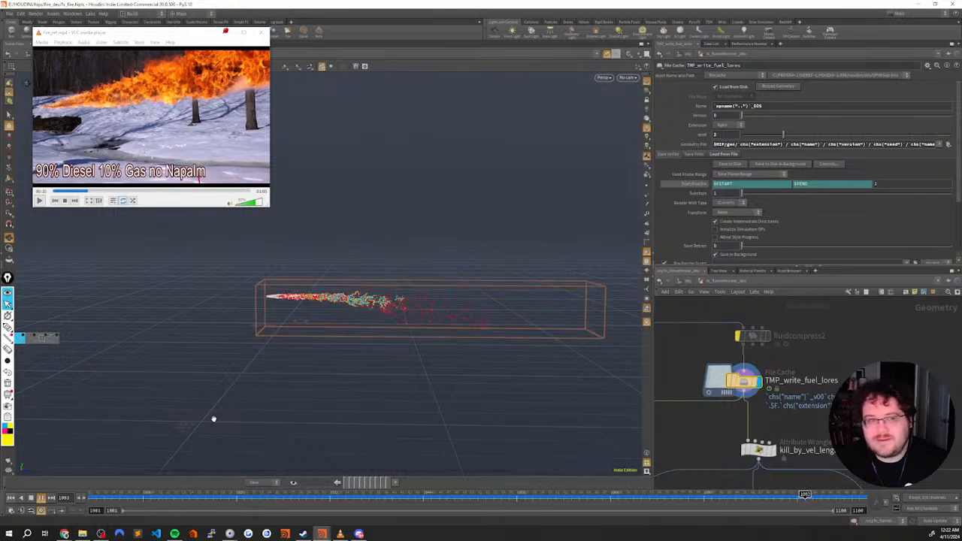
left_click(97, 499)
Display pyrosolver1, preview the first frames of the pyro simulation, and return to frame 1001
scroll(815, 419, "down", 4)
middle_click_drag(823, 426, 796, 317)
middle_click_drag(787, 381, 799, 293)
middle_click_drag(814, 364, 816, 302)
scroll(820, 369, "up", 3)
left_click(763, 385)
left_click(773, 385)
middle_click_drag(805, 361, 819, 367)
left_click_drag(818, 366, 783, 401)
key("Up")
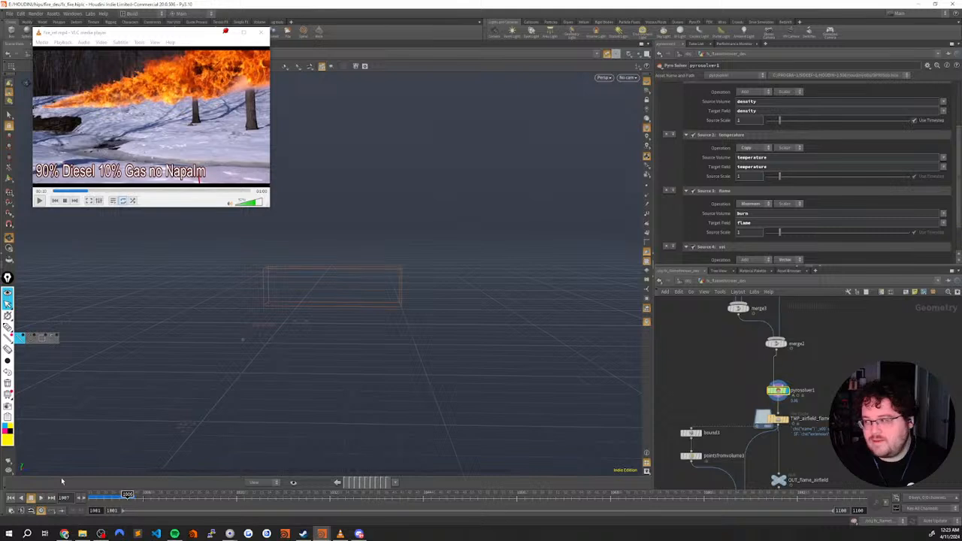
left_click(12, 499)
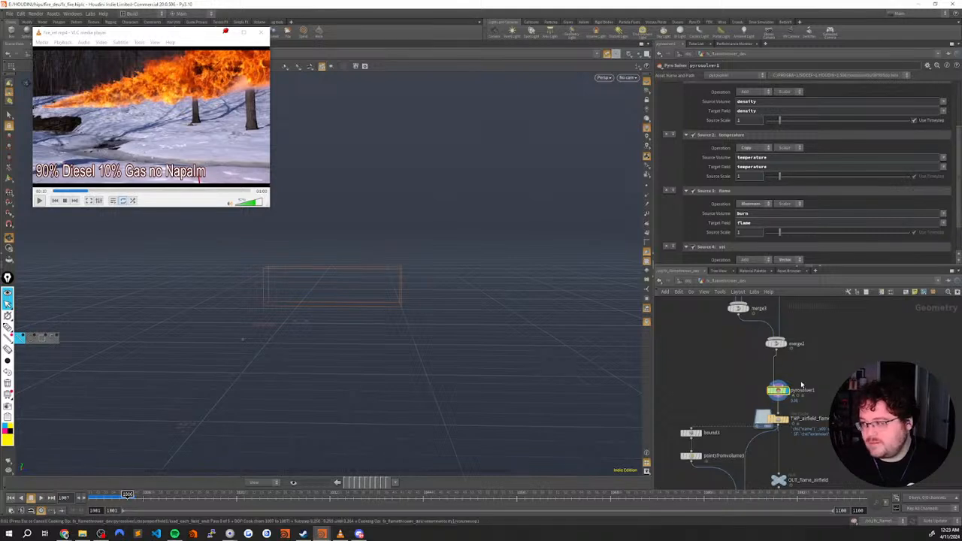
Set the version of the TMP_airfield_flames file cache to 1 and save the pyro simulation to disk
scroll(787, 413, "up", 3)
middle_click_drag(788, 418, 818, 370)
left_click(734, 390)
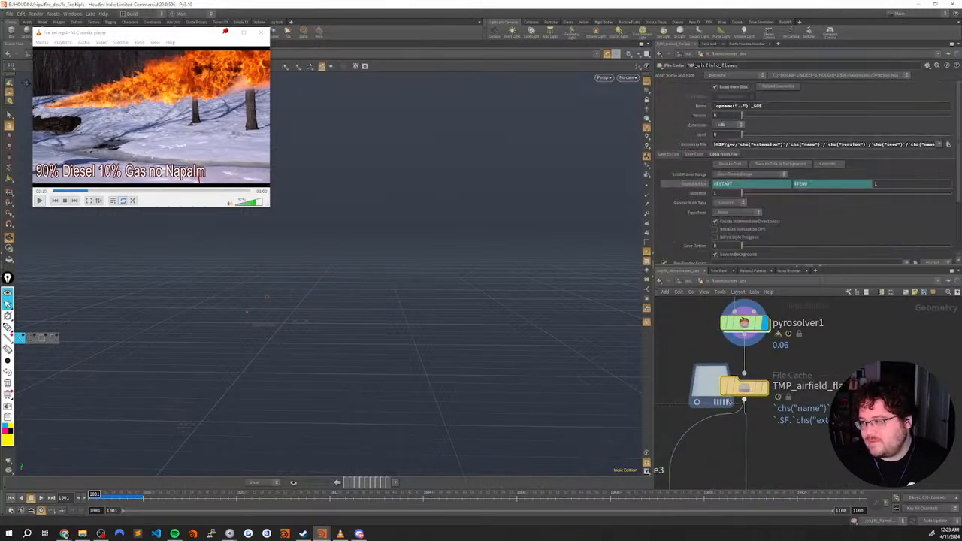
left_click(764, 115)
left_click(729, 165)
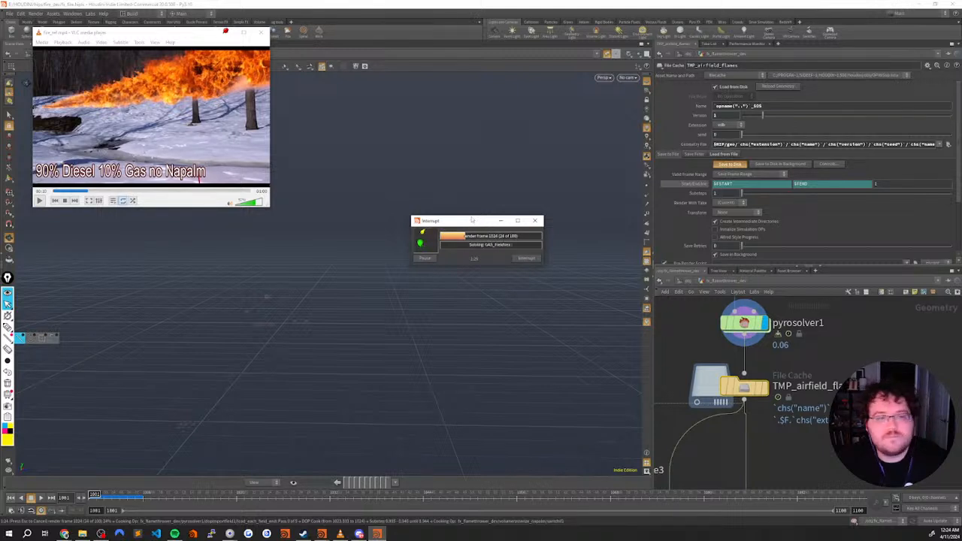
left_click_drag(464, 223, 397, 222)
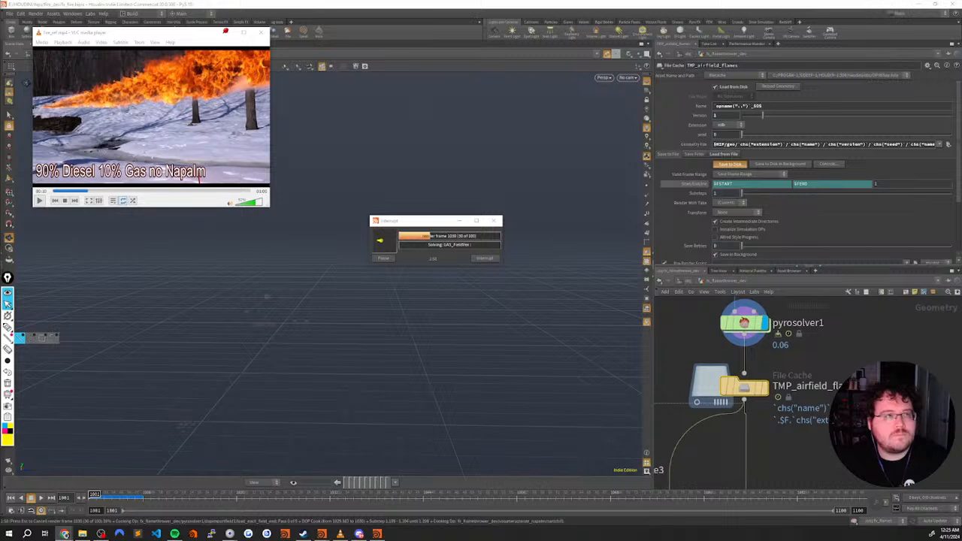
left_click_drag(394, 225, 353, 219)
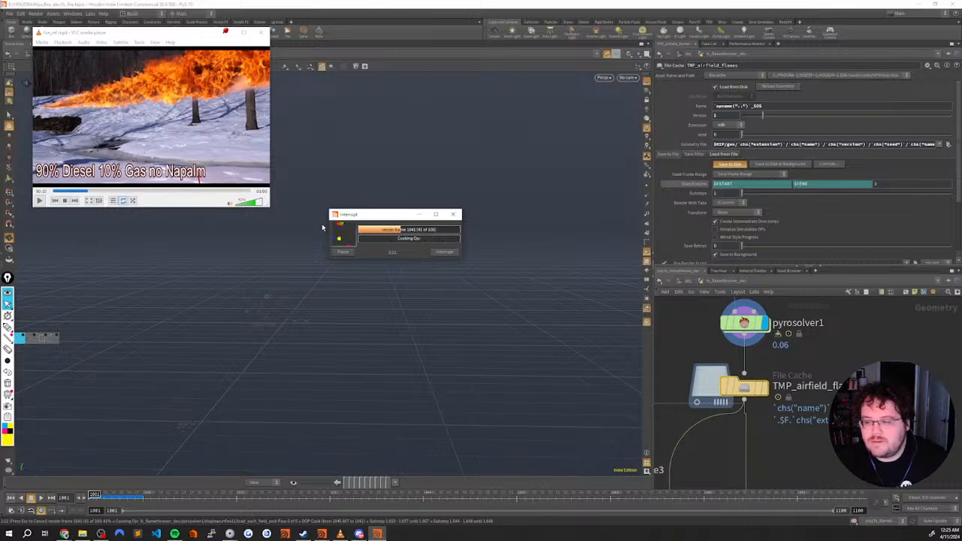
Switch to Task Manager, check the CPU and memory load during the cache save, and minimize it
right_click(419, 536)
left_click(436, 497)
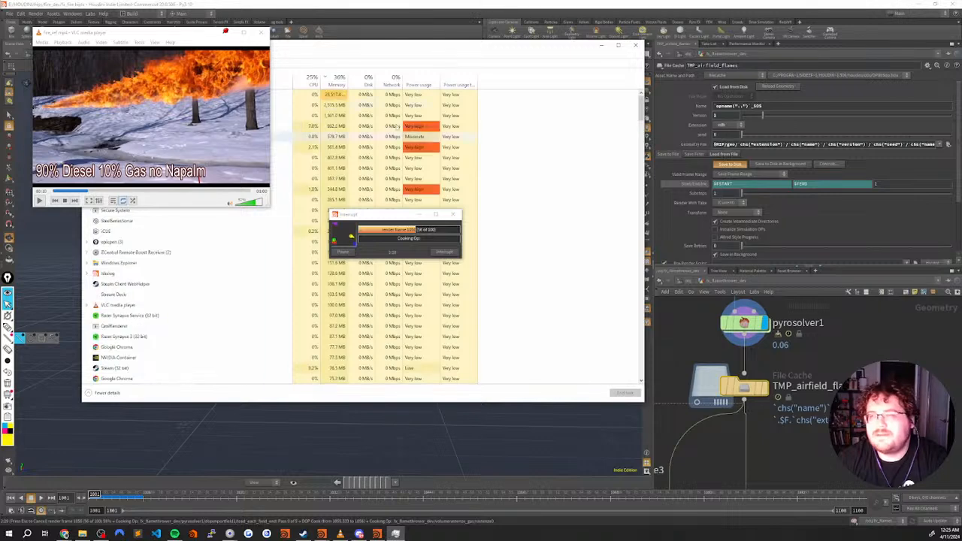
left_click_drag(166, 45, 427, 75)
left_click(381, 93)
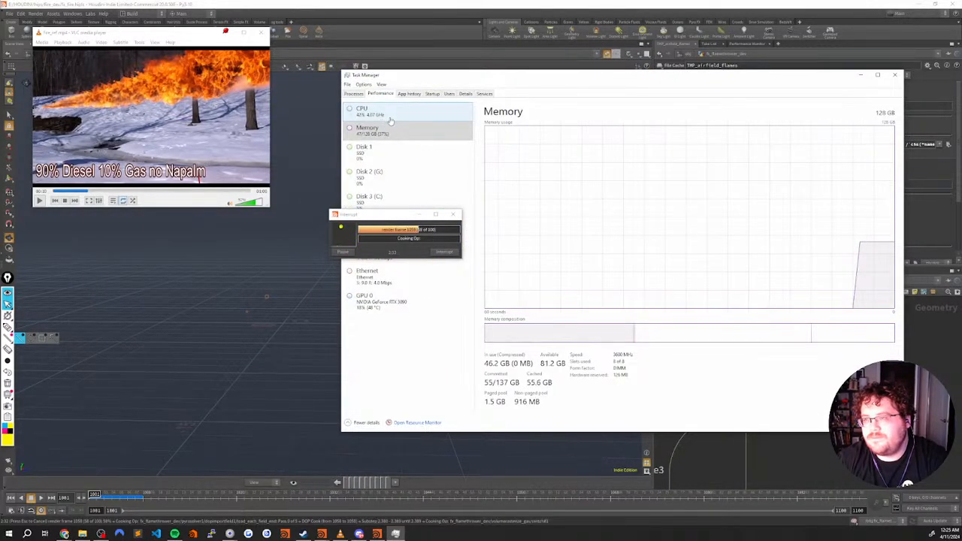
left_click(376, 111)
left_click_drag(379, 215, 208, 272)
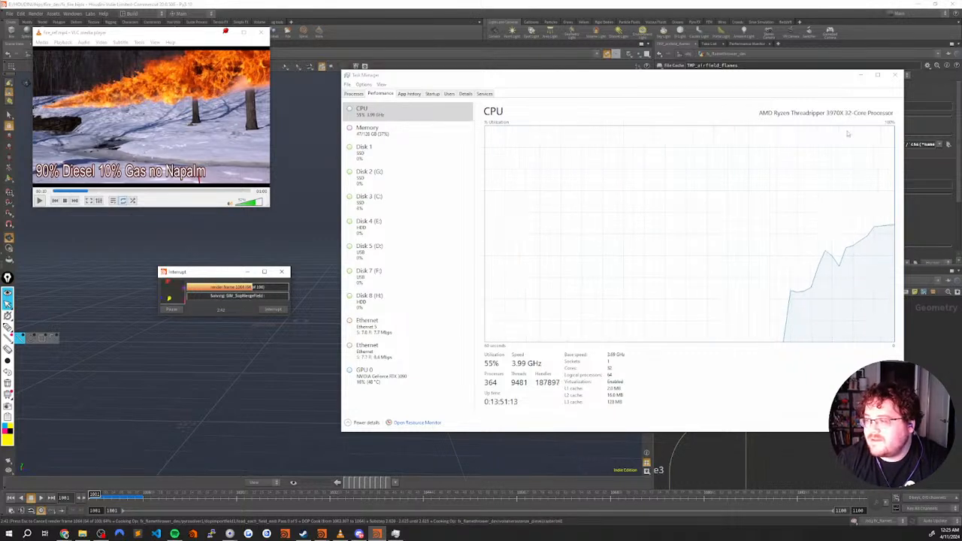
left_click(409, 135)
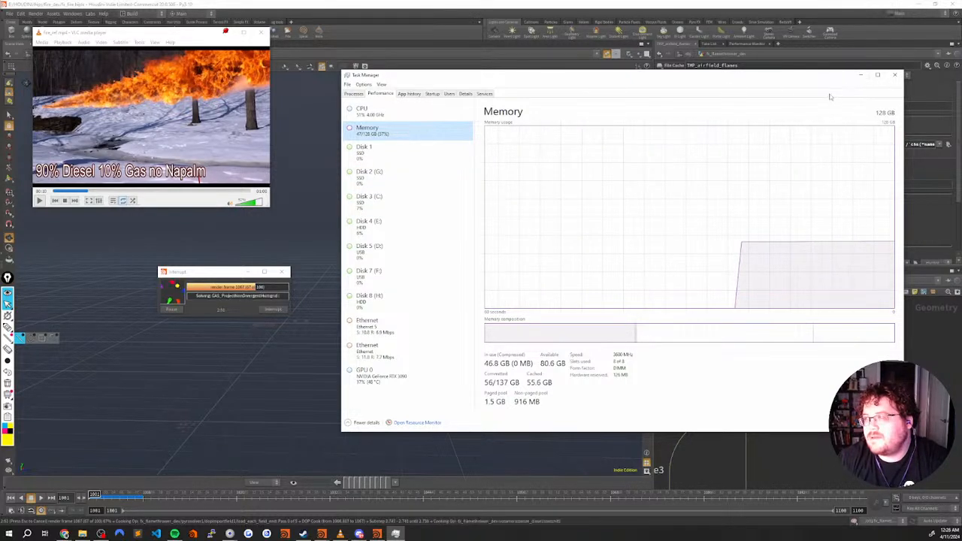
left_click(862, 78)
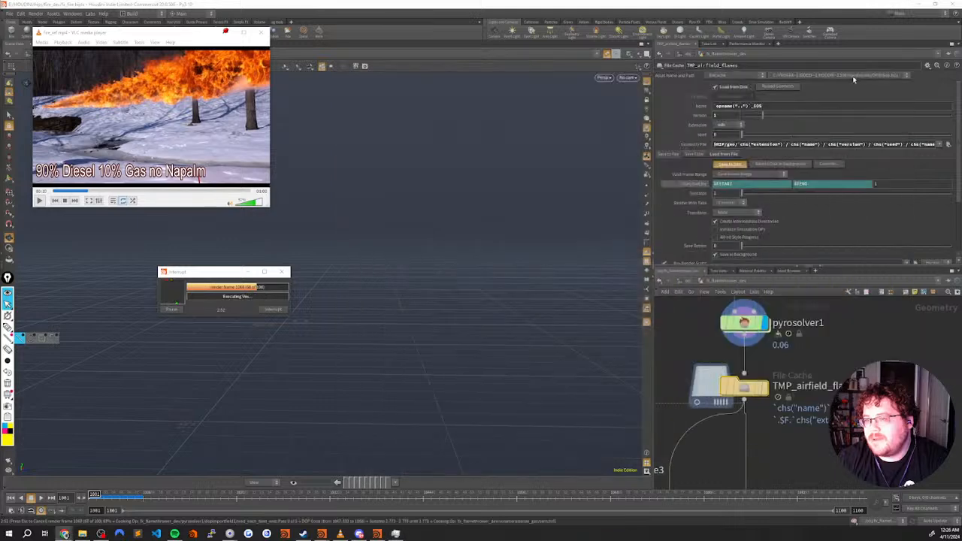
Reopen Task Manager to recheck memory and CPU utilization as the flame cache nears completion, and return to Houdini
left_click_drag(200, 272, 387, 157)
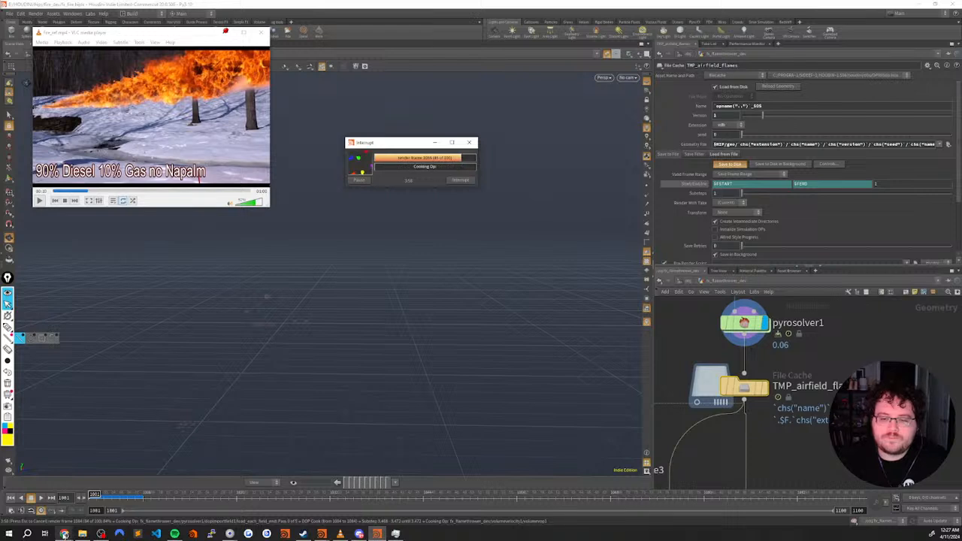
mouse_move(64, 534)
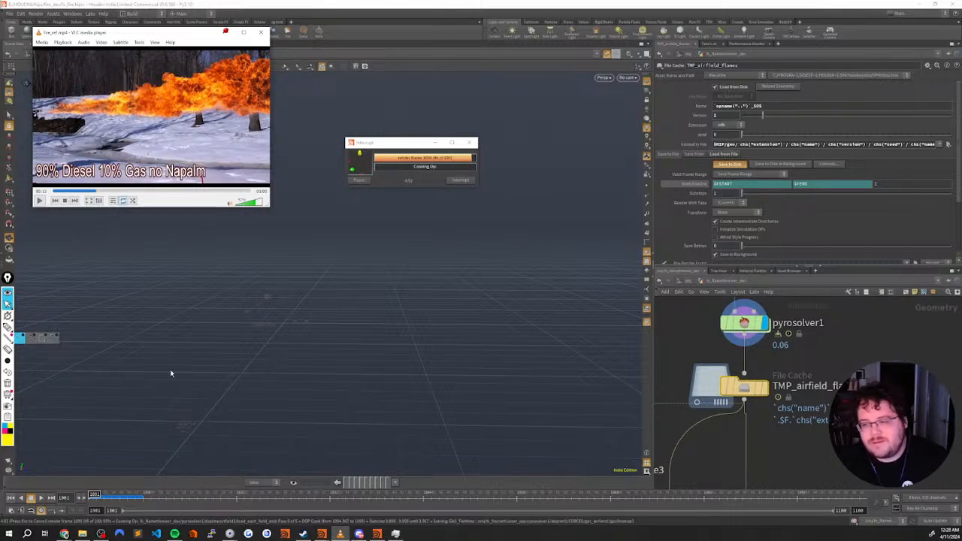
left_click(396, 534)
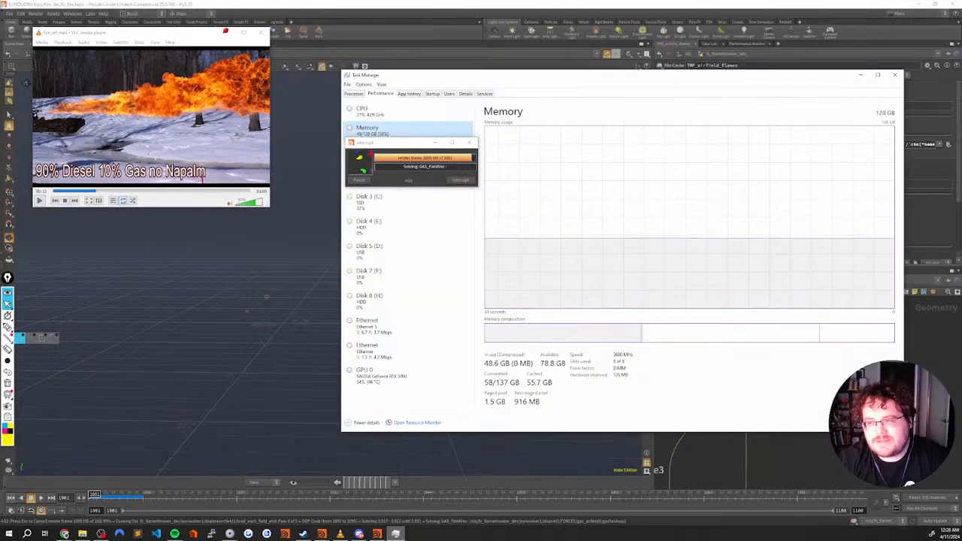
left_click_drag(388, 143, 243, 246)
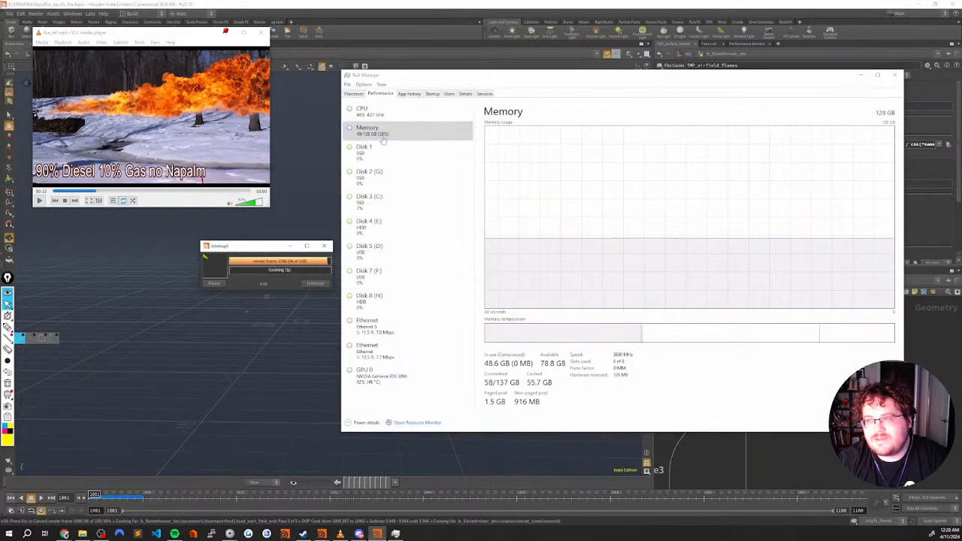
left_click(372, 111)
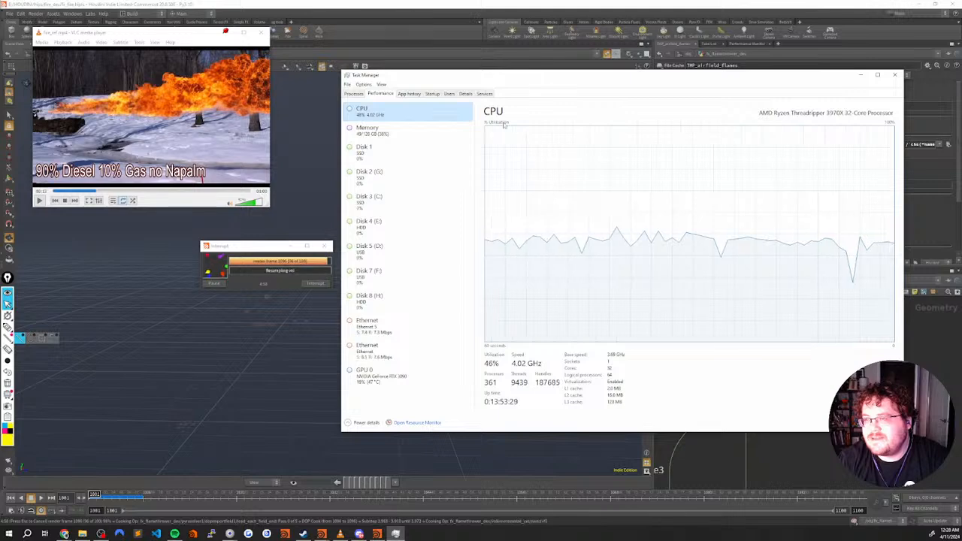
left_click(396, 535)
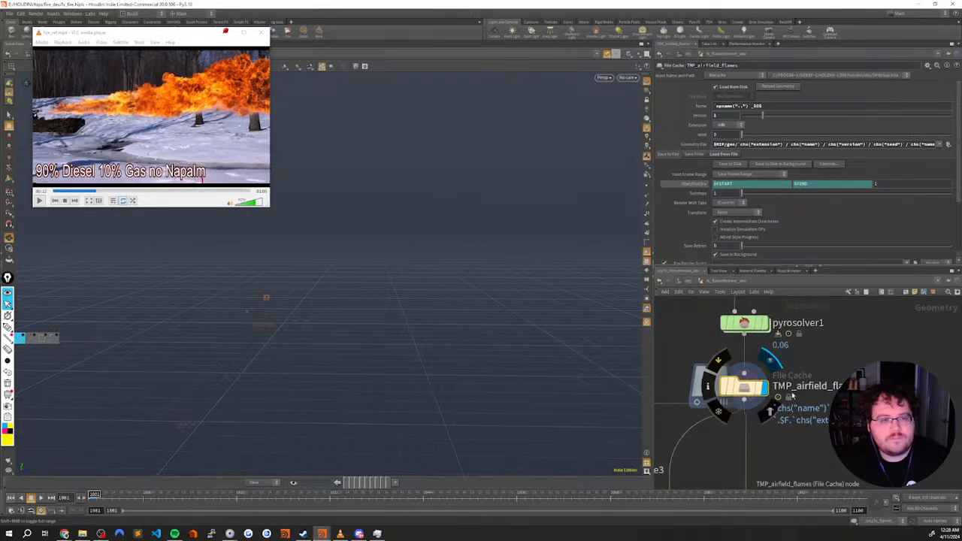
Select the volume visualization node below OUT_flame_airfield
scroll(805, 437, "down", 1)
middle_click_drag(794, 422, 785, 373)
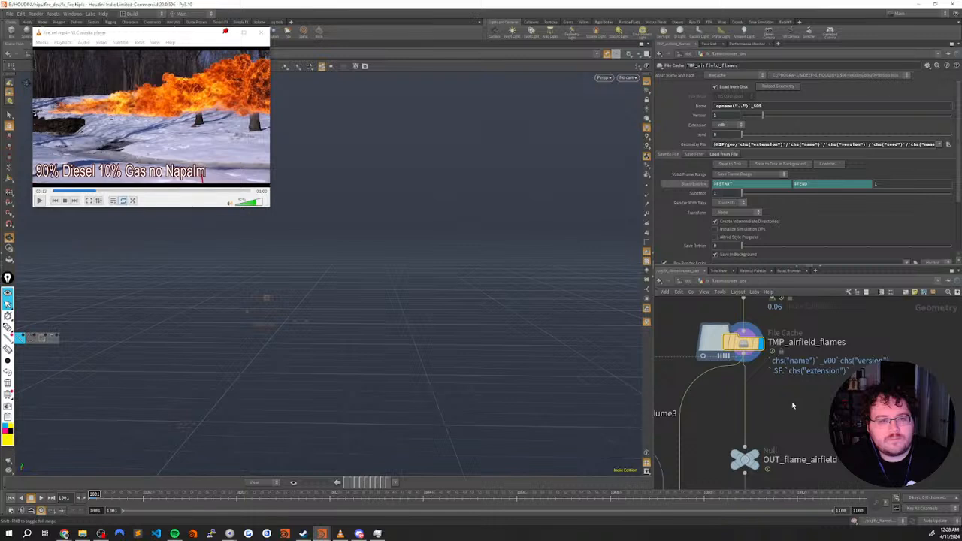
scroll(794, 408, "down", 3)
middle_click_drag(795, 407, 818, 356)
left_click(778, 434)
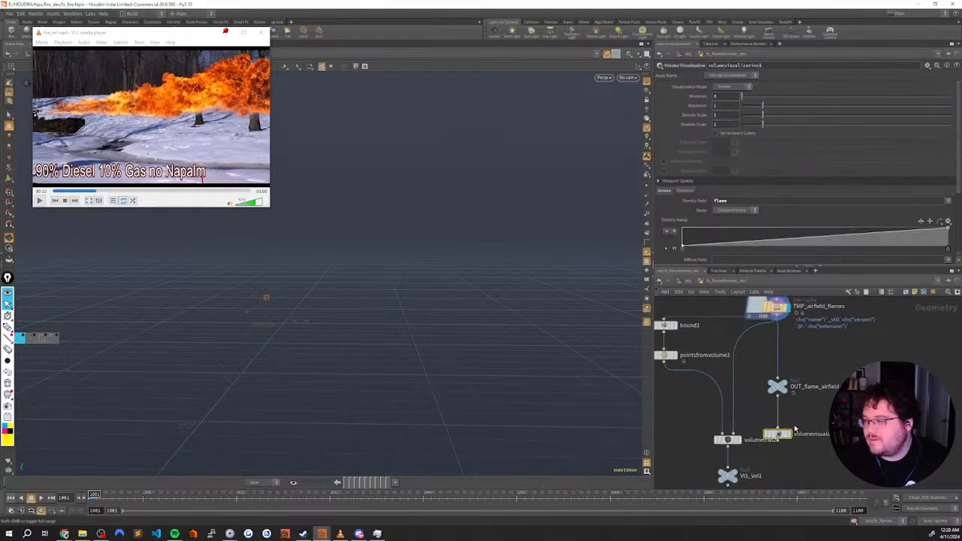
Play and scrub the cached airfield flame simulation in the viewport, viewing it from different angles, and return to frame 1001
key("Up")
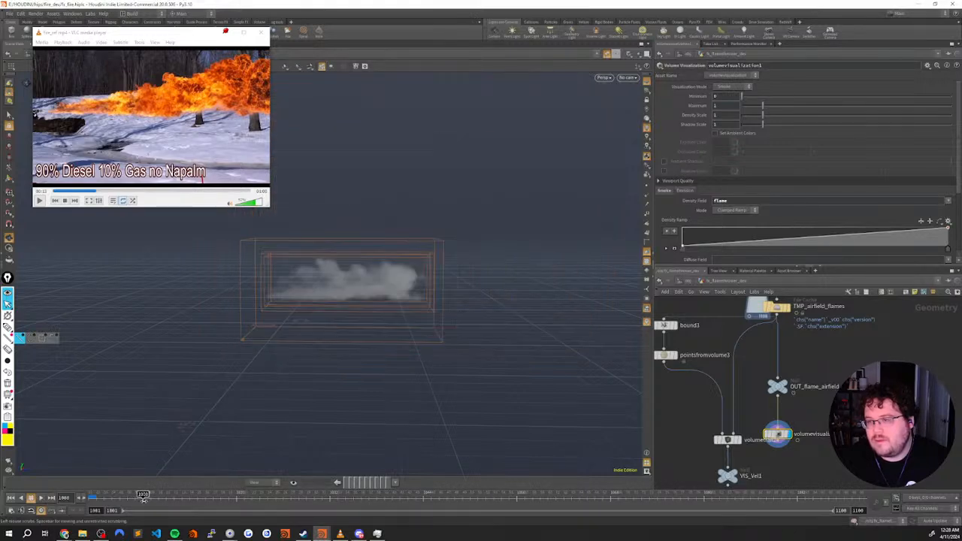
mouse_move(262, 497)
left_mouse_down()
mouse_move(400, 471)
mouse_move(158, 488)
mouse_move(260, 487)
left_mouse_up()
left_click_drag(322, 293, 334, 247, "alt")
left_click_drag(282, 280, 296, 376, "alt")
left_click(173, 494)
left_click_drag(174, 496, 92, 477)
Go from the airfield flames setup to the other flame setup in the network and select the pyrosolver4 node
scroll(809, 385, "down", 3)
middle_click_drag(803, 373, 781, 448)
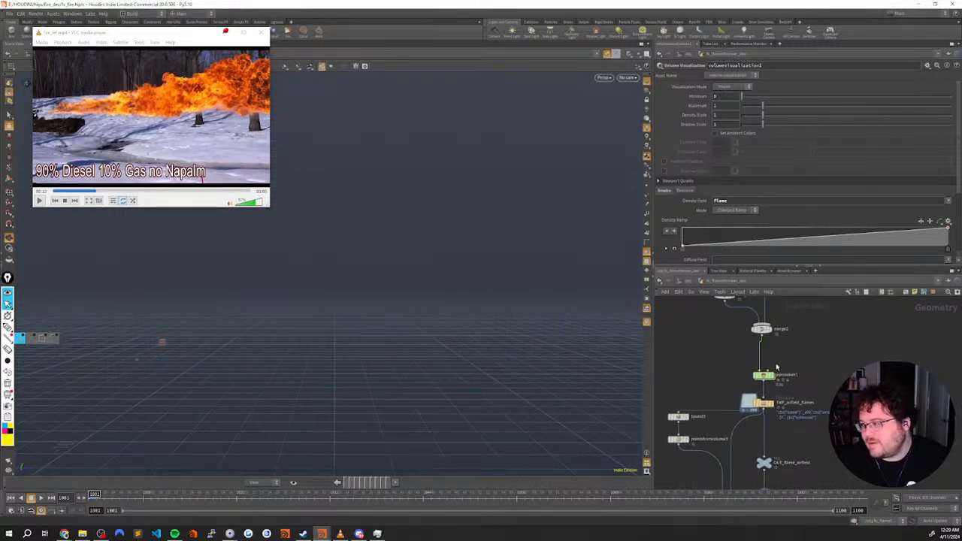
left_click(740, 393)
scroll(744, 388, "down", 2)
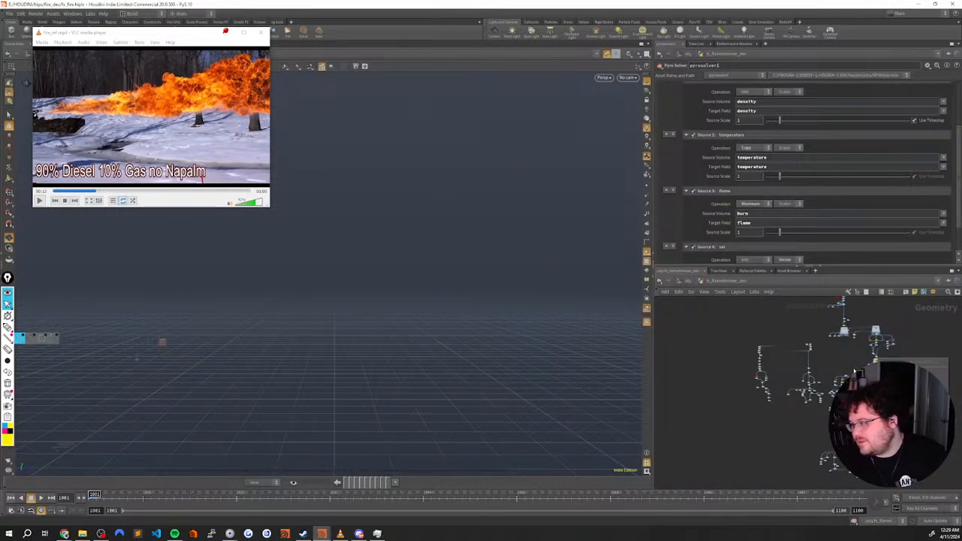
scroll(835, 373, "up", 4)
middle_click_drag(829, 410, 825, 333)
middle_click_drag(835, 369, 790, 335)
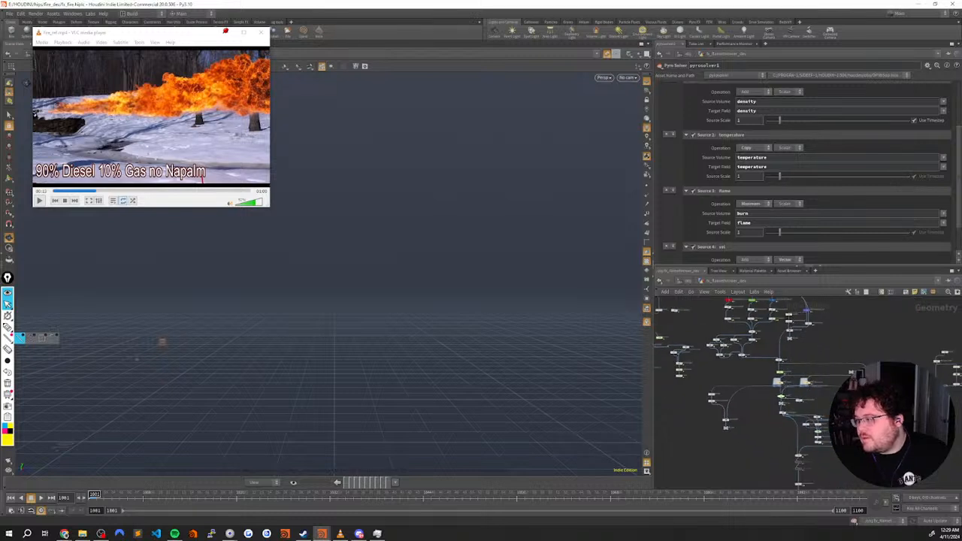
scroll(834, 354, "up", 3)
left_click(839, 357)
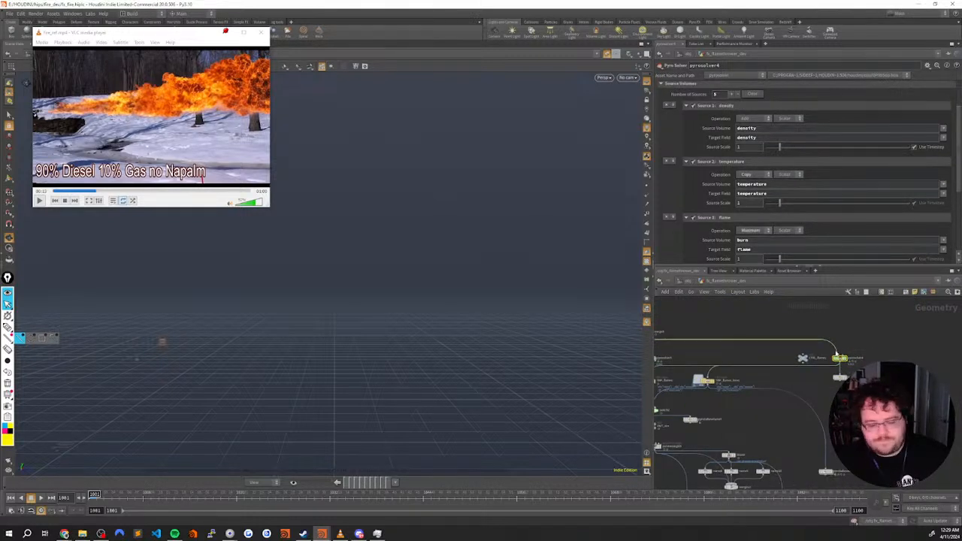
Copy the gas_airfield_point_clouds wrangle from the FORCES network inside pyrosolver4 and return to the geometry level
double_click(838, 356)
middle_click_drag(752, 380, 825, 365)
scroll(721, 402, "down", 6)
middle_click_drag(708, 414, 767, 385)
scroll(767, 385, "up", 2)
scroll(696, 390, "up", 6)
middle_click_drag(695, 389, 738, 451)
left_click(701, 369)
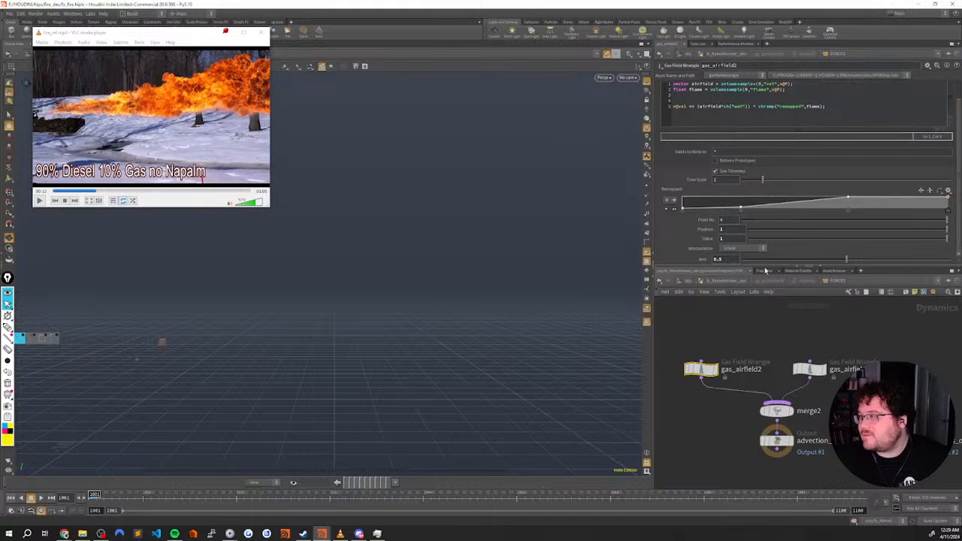
left_click(801, 368)
key("u")
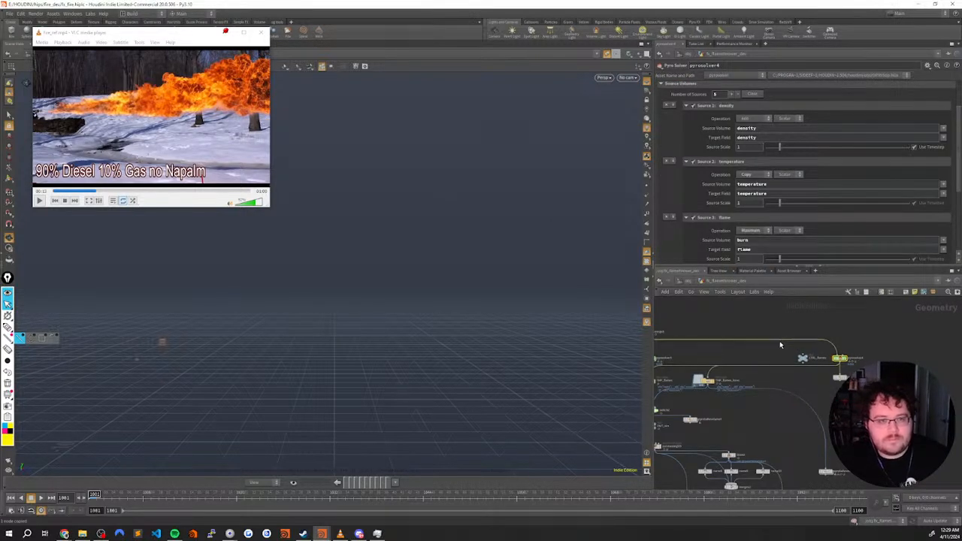
Locate the airfield flames setup in the geometry network and select its pyrosolver1 node
key("u")
key("i")
right_click_drag(868, 343, 847, 362)
middle_click_drag(848, 361, 789, 434)
scroll(875, 345, "down", 3)
middle_click_drag(877, 344, 802, 405)
scroll(833, 393, "down", 2)
scroll(797, 398, "up", 2)
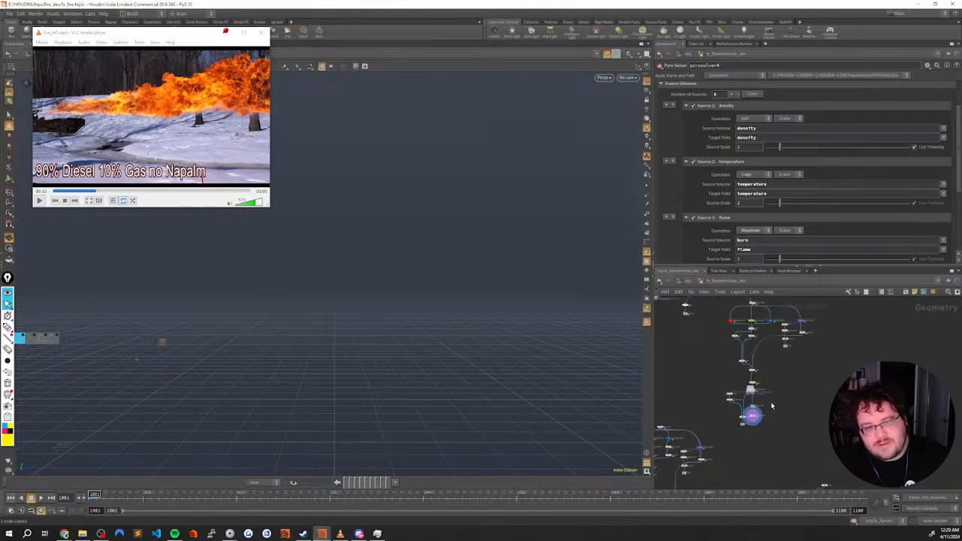
middle_click_drag(827, 365, 887, 370)
scroll(824, 383, "up", 3)
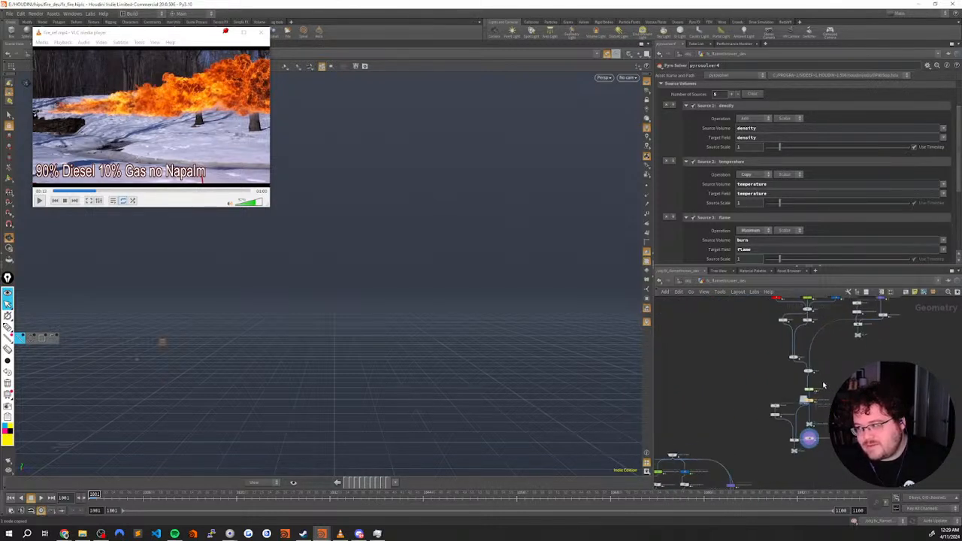
scroll(861, 359, "up", 3)
scroll(846, 384, "up", 3)
left_click(714, 418)
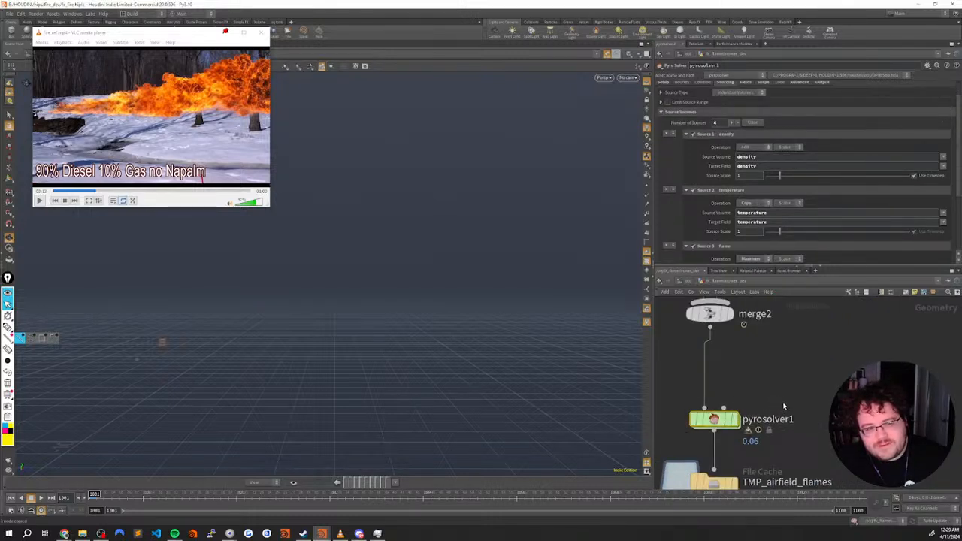
Enter the FORCES network inside pyrosolver1 and inspect the gas_airfield1 wrangle's code and parameters
middle_click_drag(805, 409, 818, 385)
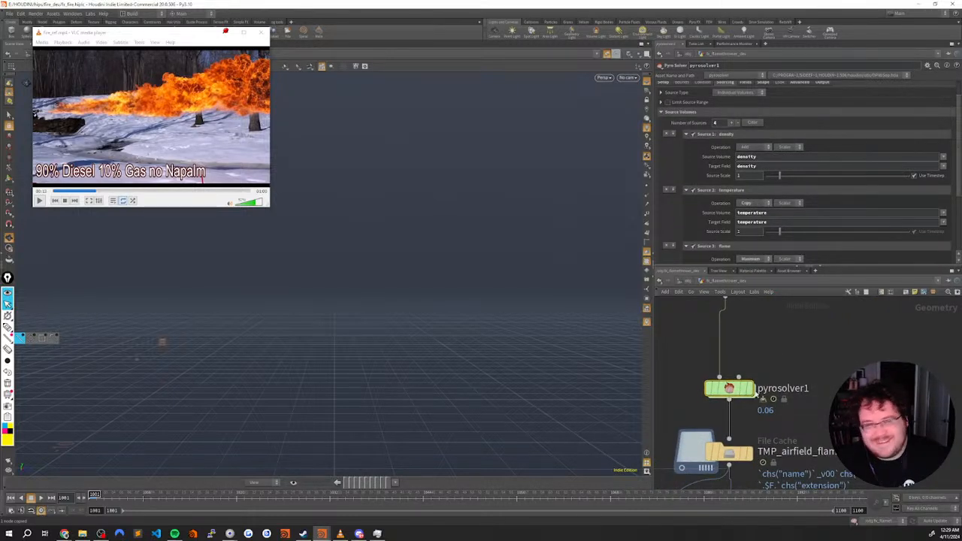
key("i")
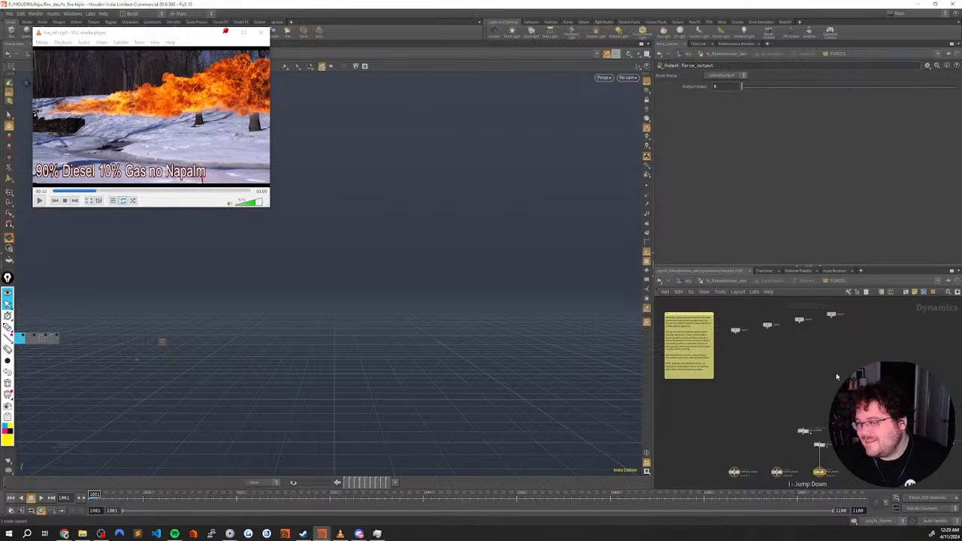
middle_click_drag(794, 436, 775, 395)
scroll(759, 411, "up", 4)
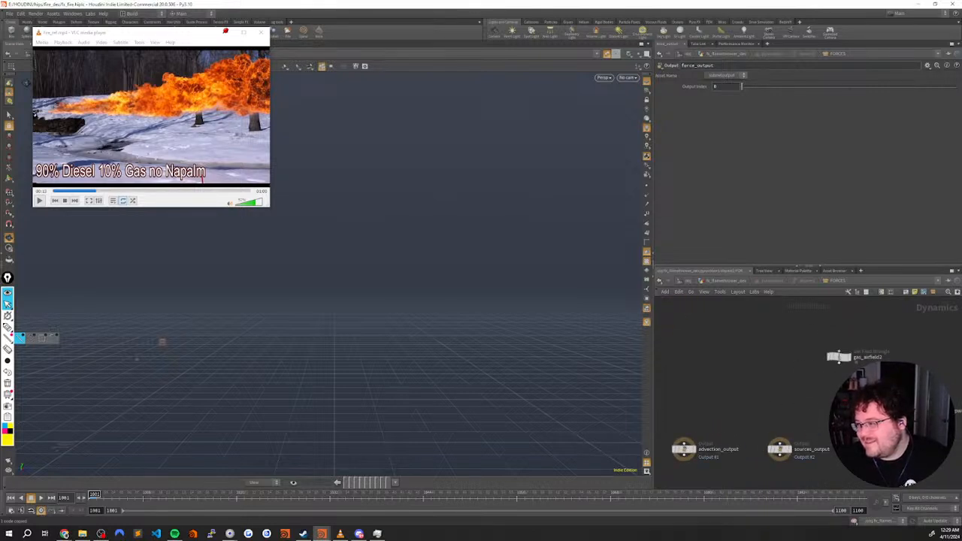
left_click(874, 387)
middle_click_drag(842, 402, 736, 392)
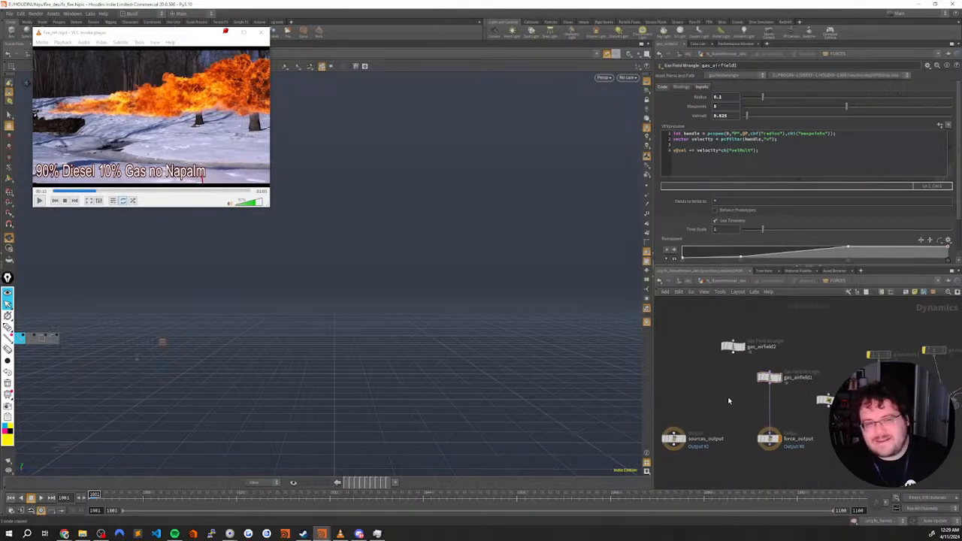
mouse_move(756, 373)
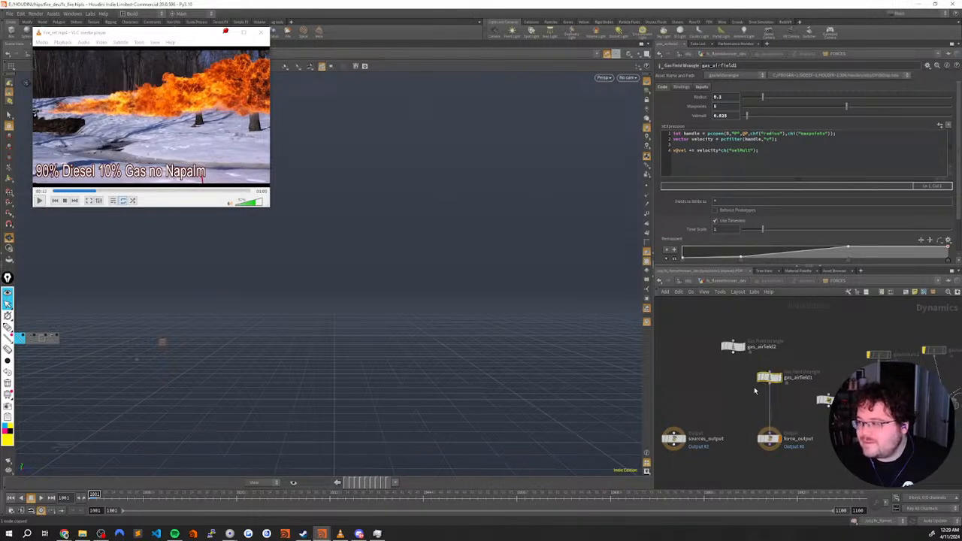
Paste the copied gas_airfield_point_clouds wrangle into the FORCES network of pyrosolver1
middle_click_drag(714, 394, 845, 380)
middle_click_drag(763, 381, 787, 379)
scroll(815, 376, "down", 3)
key("ctrl+v")
scroll(814, 391, "up", 3)
middle_click_drag(798, 393, 774, 385)
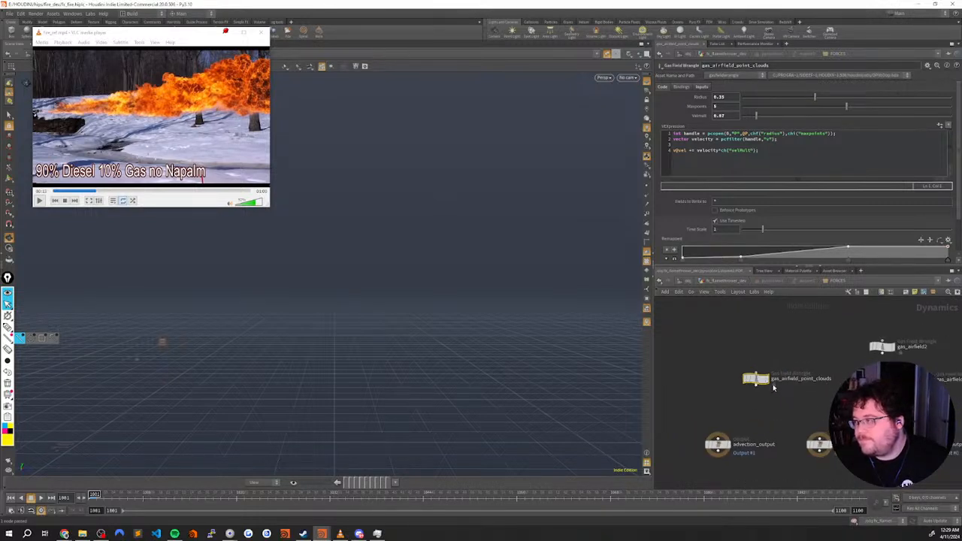
Place the gas_airfield_point_clouds wrangle above advection_output and wire it into that output
left_click_drag(774, 379, 737, 381)
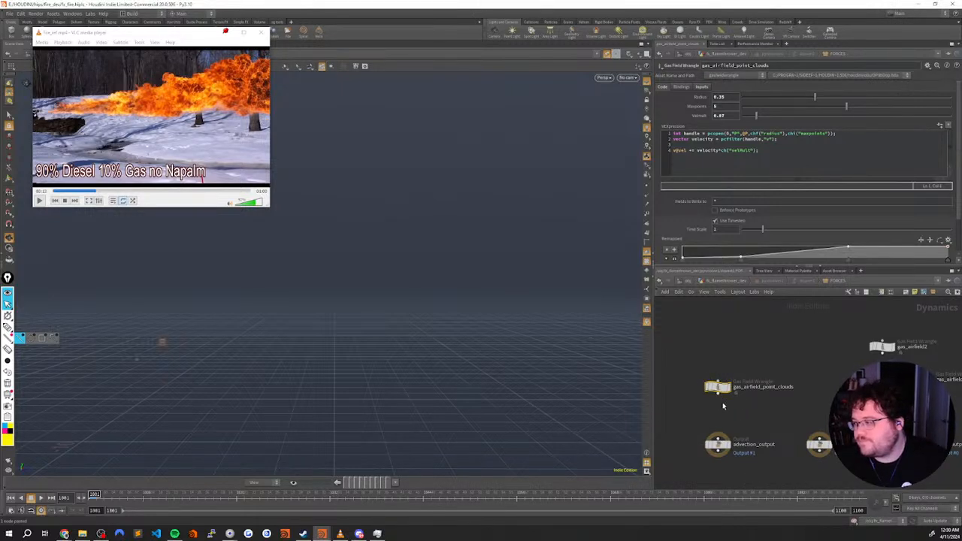
left_click_drag(719, 395, 717, 438)
middle_click_drag(857, 370, 788, 365)
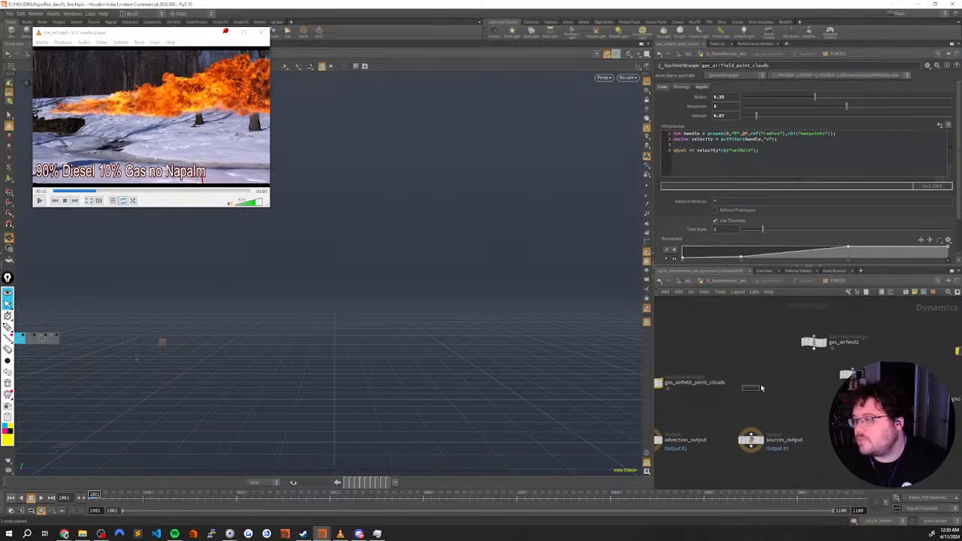
left_click(752, 387)
middle_click_drag(736, 399, 754, 391)
left_click(668, 375)
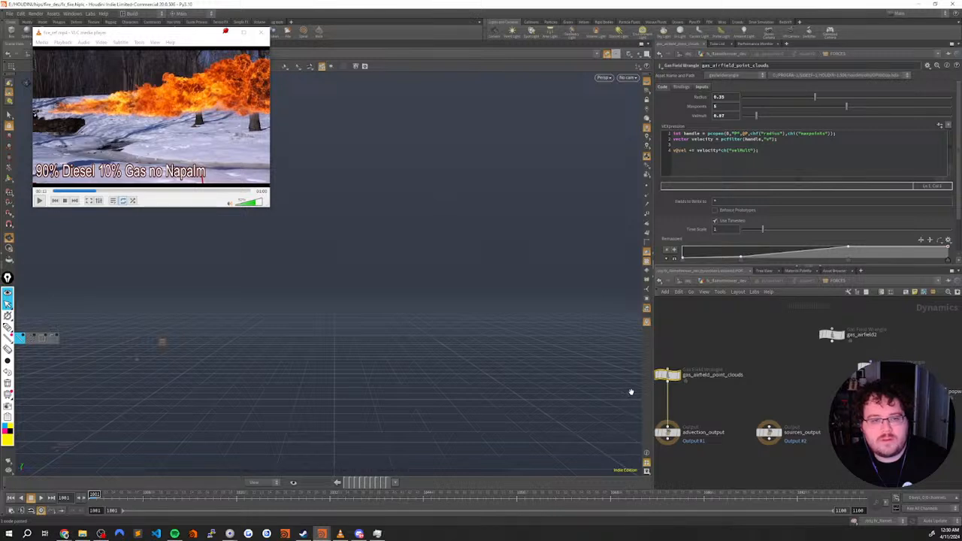
Wire gas_airfield_point_clouds into force_output in place of gas_airfield1, moving the old wrangle out of the way
left_click_drag(652, 361, 778, 378)
middle_click_drag(847, 395, 784, 391)
mouse_move(785, 391)
left_mouse_down()
mouse_move(754, 393)
mouse_move(747, 375)
mouse_move(821, 384)
mouse_move(808, 328)
mouse_move(818, 335)
mouse_move(786, 389)
left_mouse_up()
left_click(787, 363)
middle_click_drag(740, 395, 718, 391)
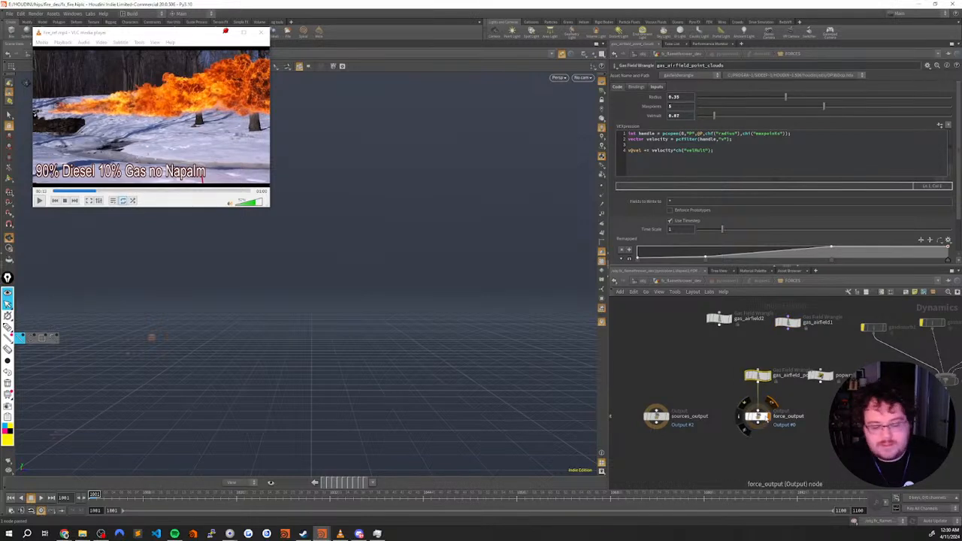
Return to the geometry level, play back the cached flames through volumevisualization1 and go back to the first frame
key("u")
left_click(706, 451)
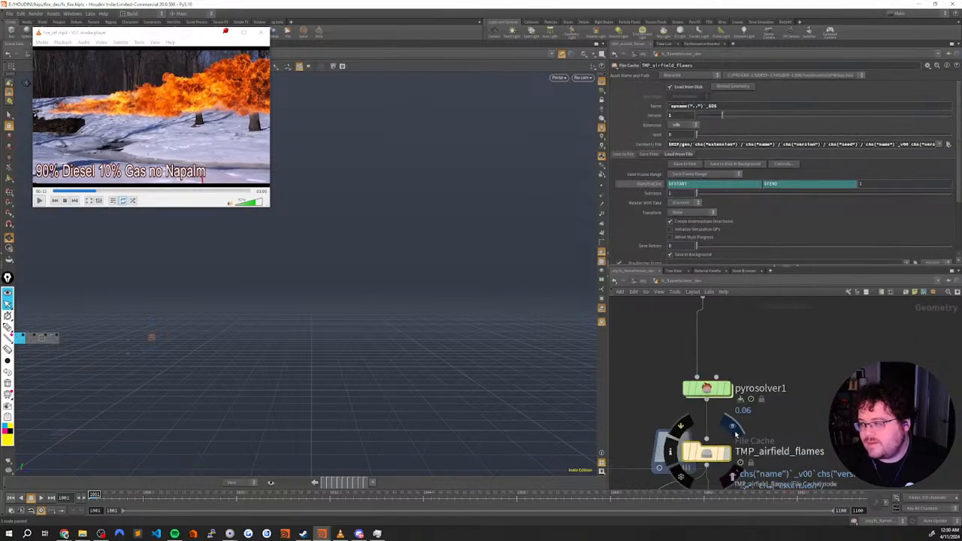
scroll(752, 421, "down", 3)
middle_click_drag(781, 418, 798, 383)
left_click(764, 444)
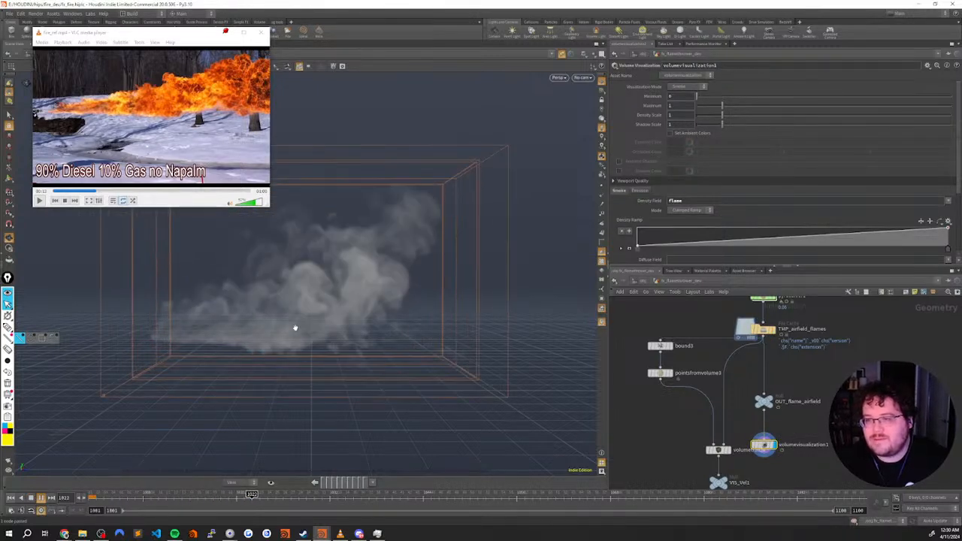
key("ctrl+Up")
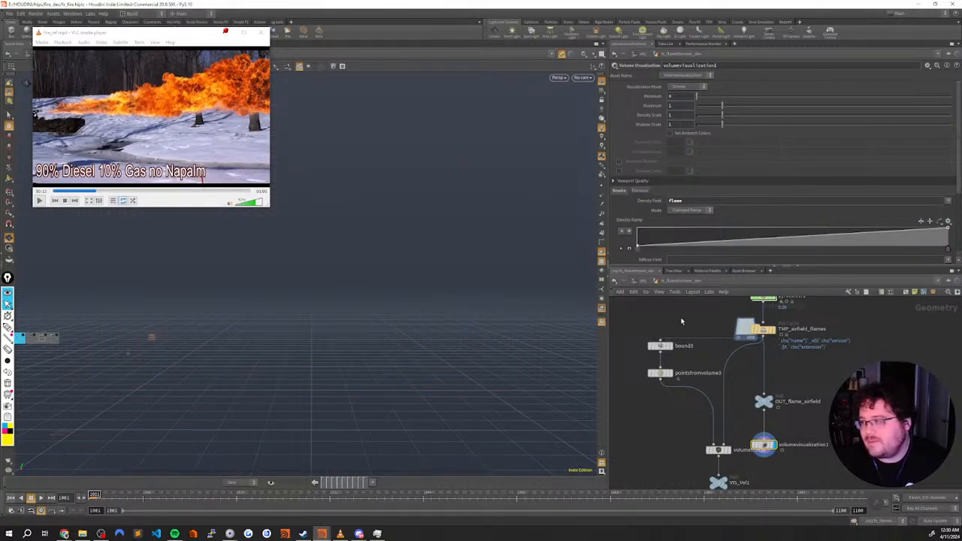
Set the buoyancy scale of pyrosolver1 to 0.75 in its shape settings
middle_click_drag(675, 321, 653, 389)
left_click(740, 364)
left_click(702, 82)
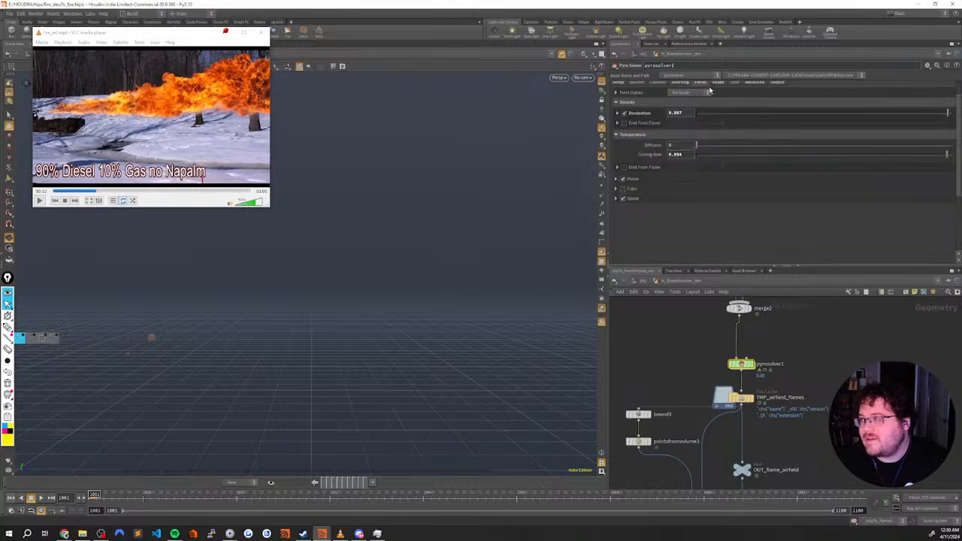
scroll(732, 127, "up", 2)
left_click(717, 105)
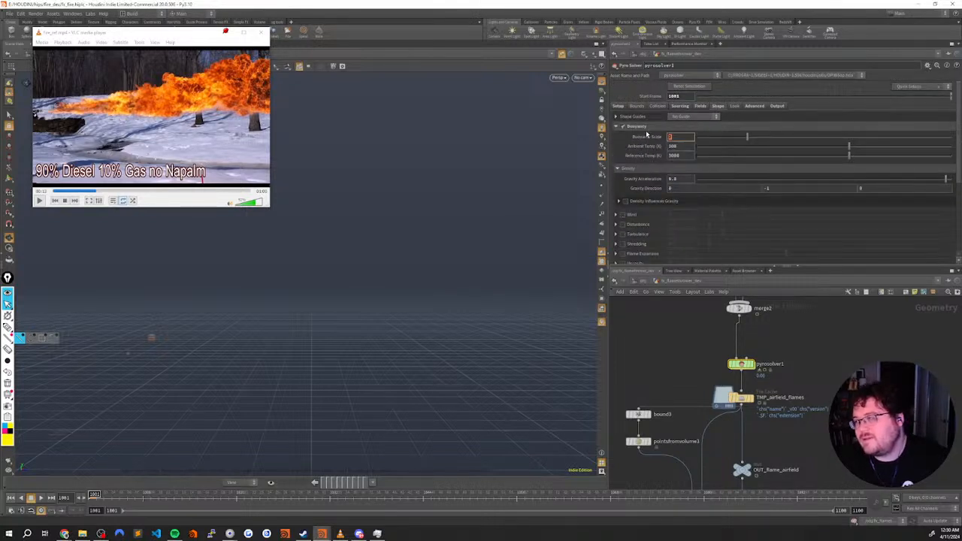
left_click(670, 137)
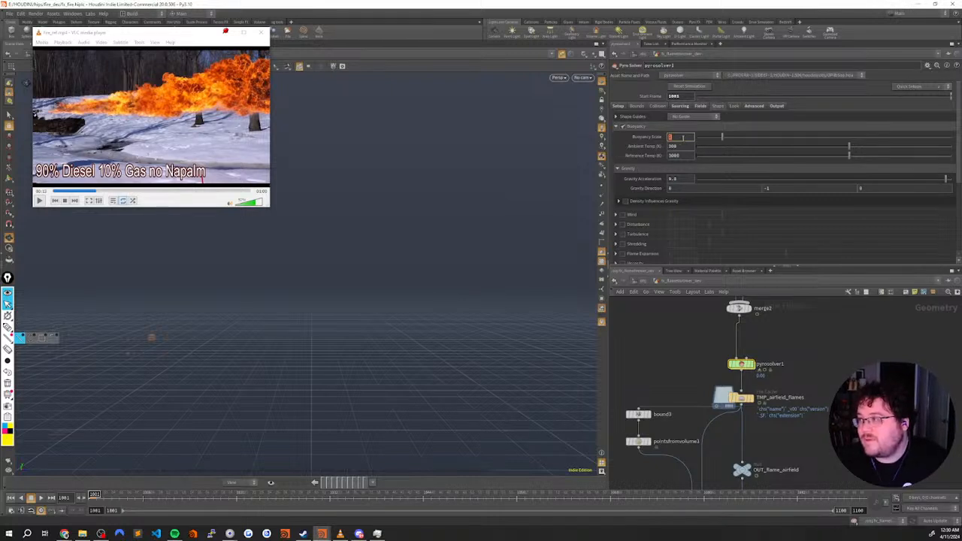
type(".75")
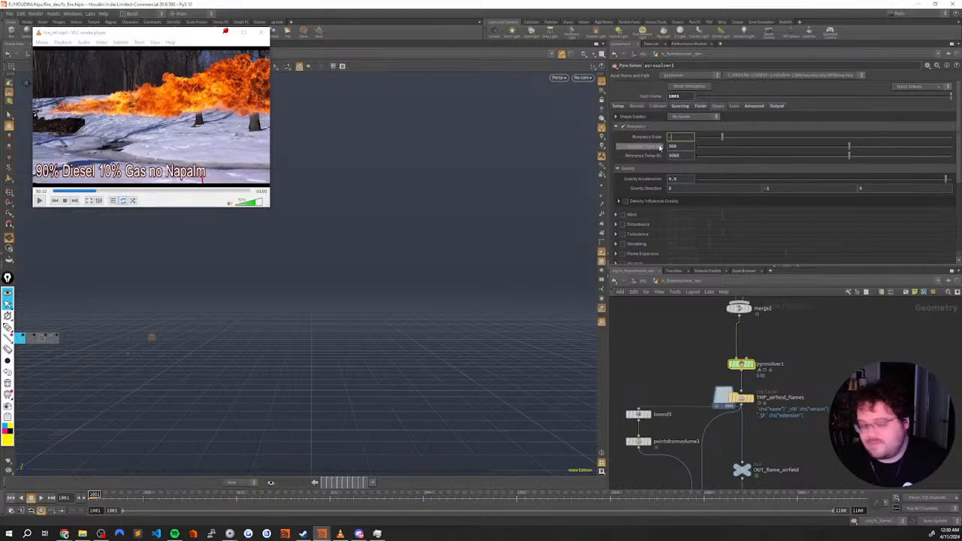
key("Return")
Set the source scale of the vel source volume in pyrosolver1 to 1
left_click(628, 106)
left_click(678, 107)
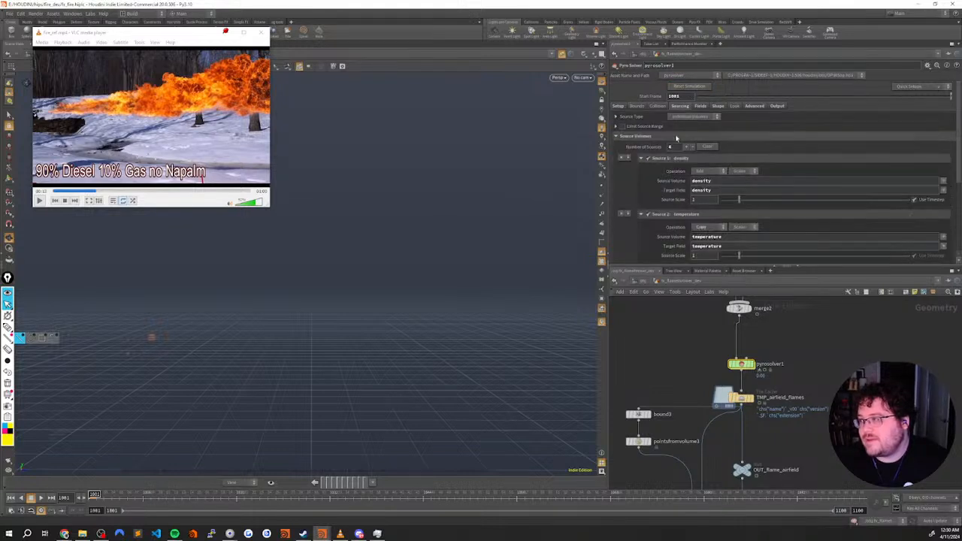
scroll(949, 136, "down", 4)
double_click(701, 249)
type("1")
key("Return")
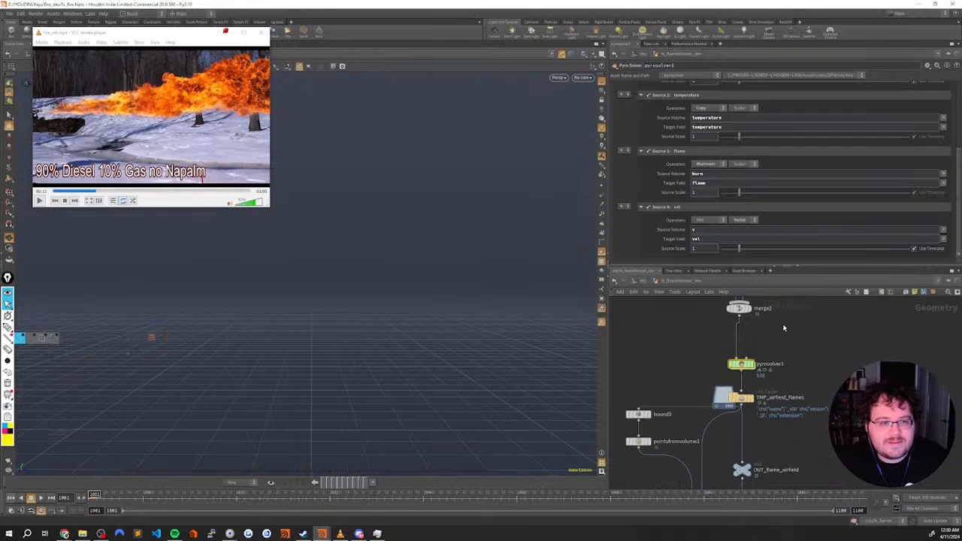
middle_click_drag(788, 327, 787, 348)
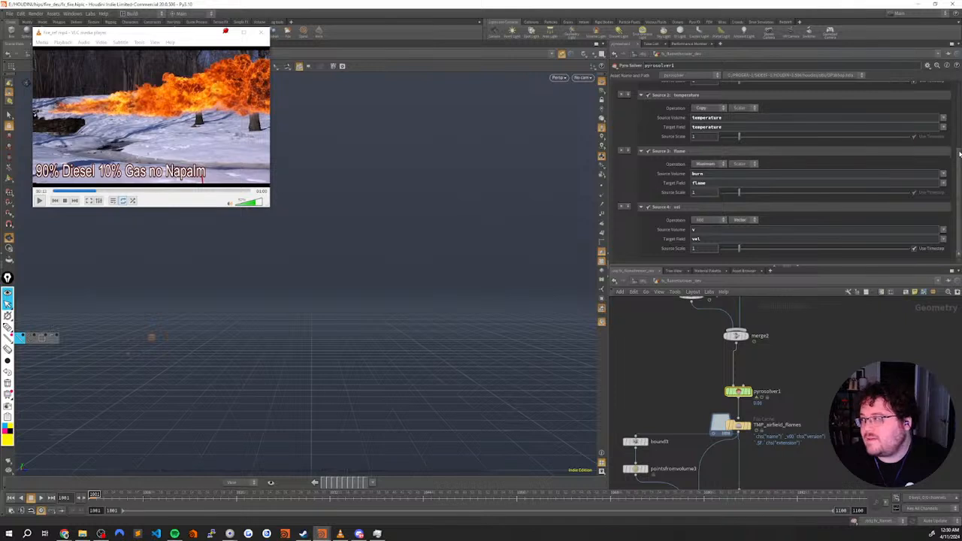
Review the density dissipation and temperature cooling settings among the field parameters of pyrosolver1
scroll(959, 154, "up", 10)
left_click(700, 108)
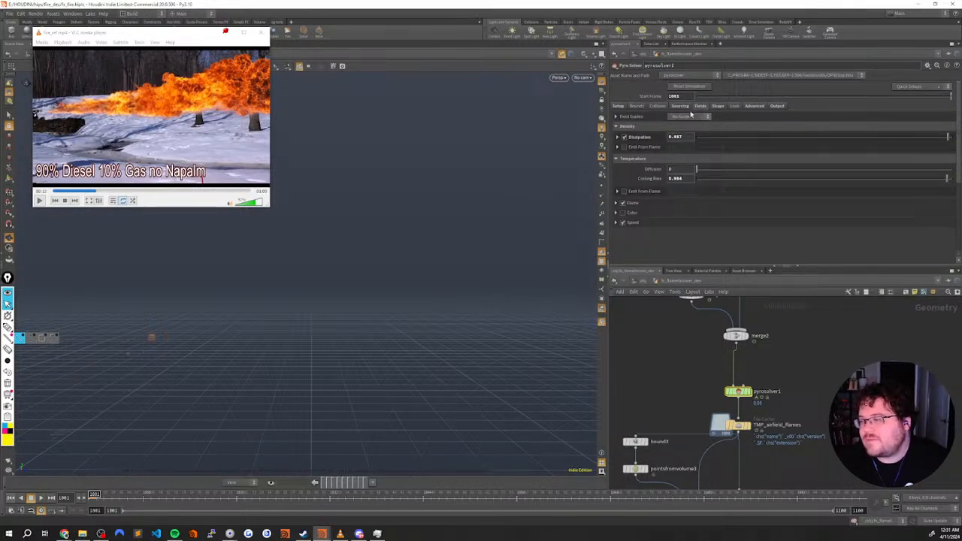
left_click(624, 136)
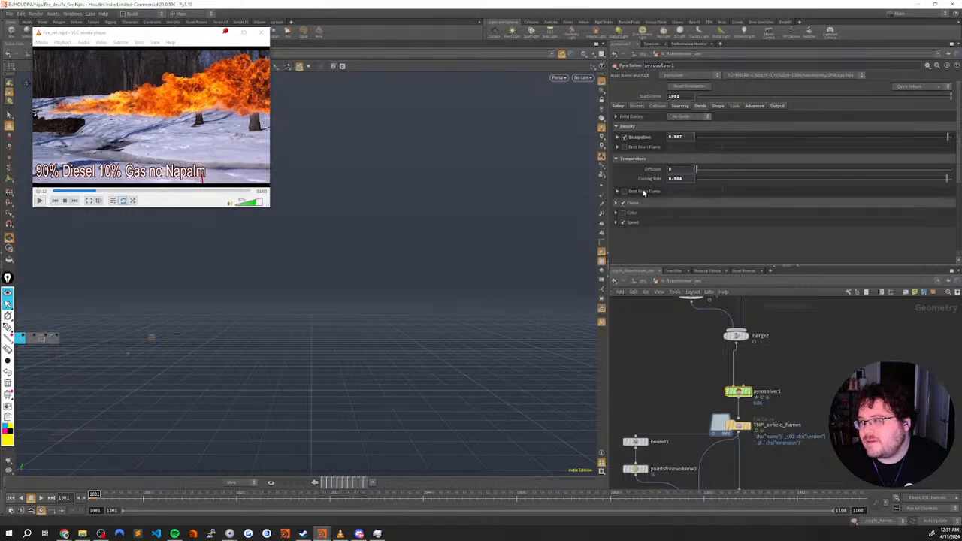
left_click_drag(741, 406, 745, 407)
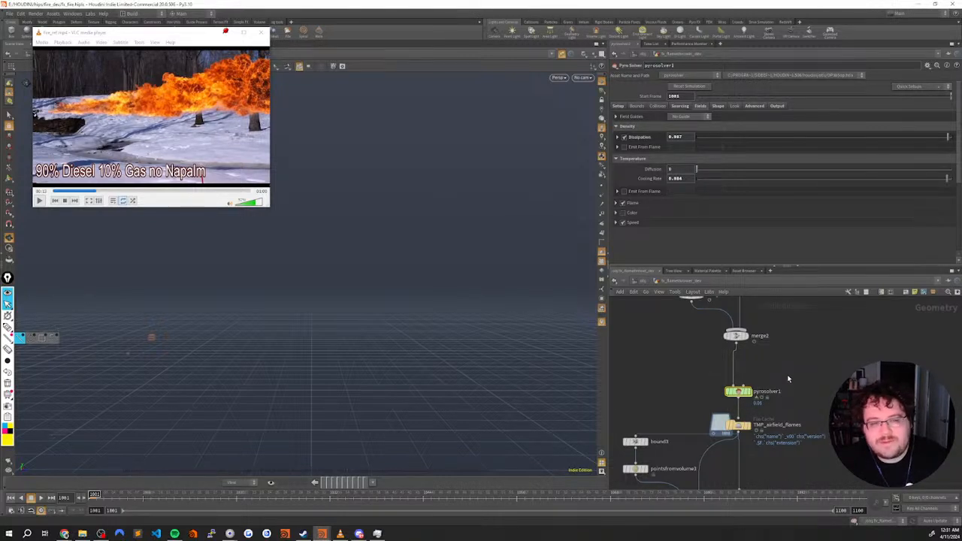
middle_click_drag(787, 373, 792, 329)
left_click_drag(728, 378, 725, 381)
Display pyrosolver1 in the viewport and play the timeline to run the updated simulation
left_click(742, 338)
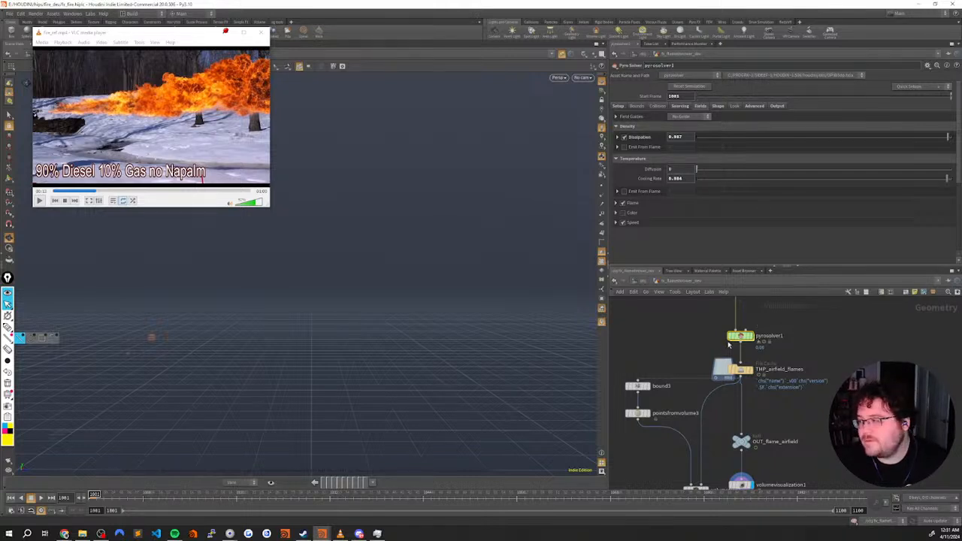
middle_click_drag(781, 356, 784, 370)
left_click_drag(785, 370, 715, 348)
left_click(760, 340)
key("Up")
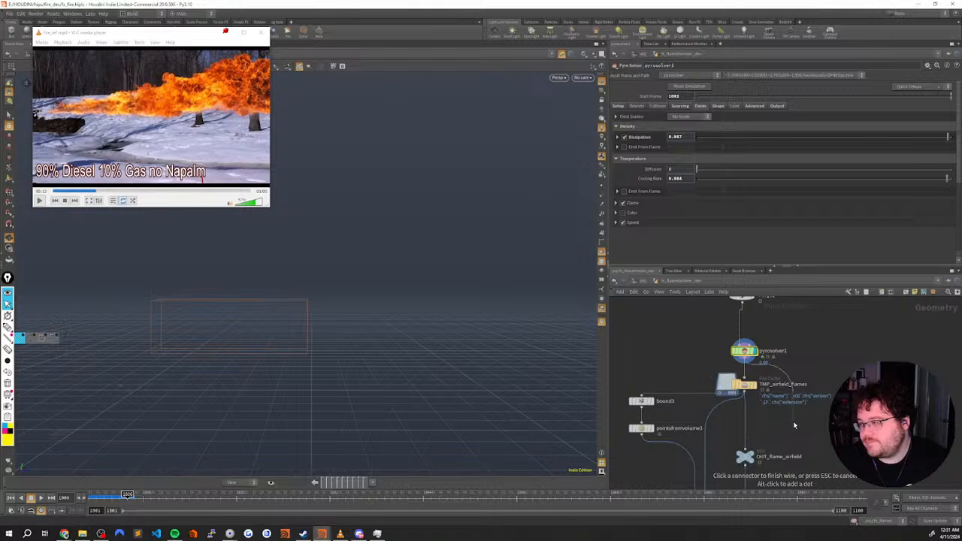
Wire the output of pyrosolver1 into volumevisualization1, display that node in the viewport and play the simulation
middle_click_drag(795, 422, 791, 343)
left_click_drag(746, 423, 832, 367)
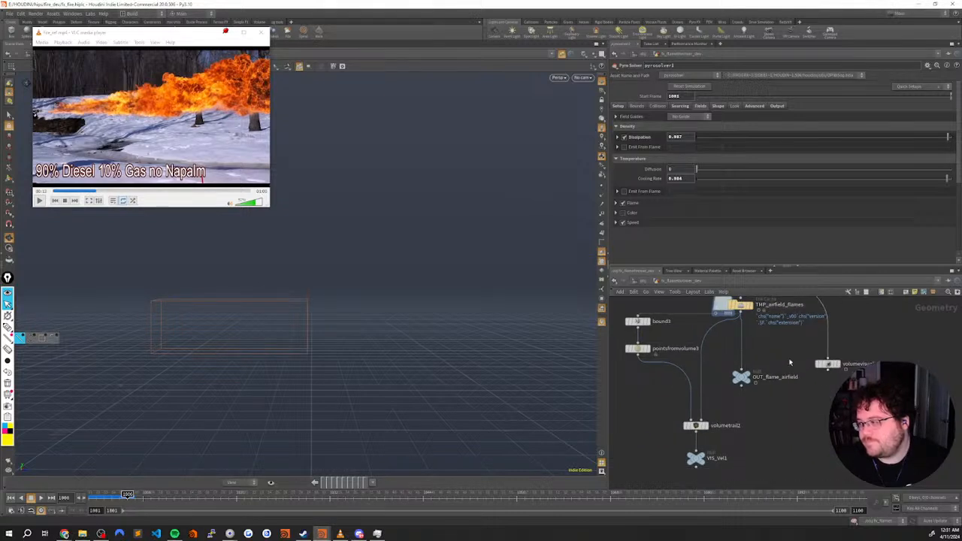
middle_click_drag(797, 369, 784, 422)
left_click(815, 416)
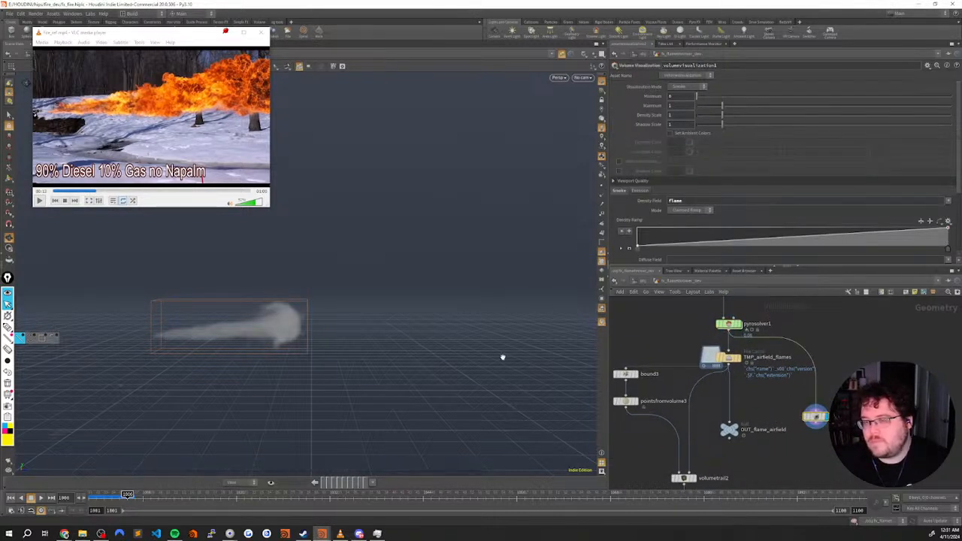
key("Up")
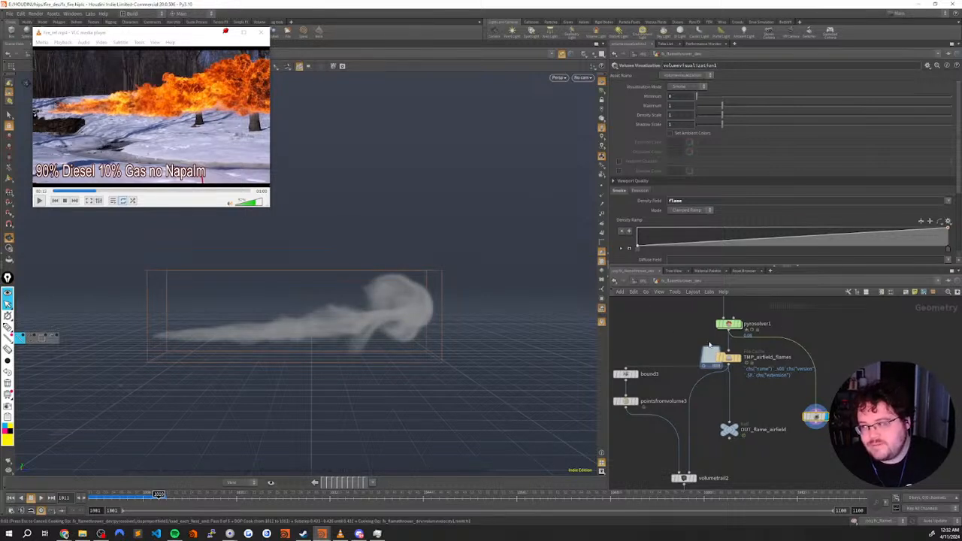
Edit the velocity multiplier of the gas_airfield_point_clouds wrangle in the FORCES network of pyrosolver1, and return to the geometry network
left_click(729, 324)
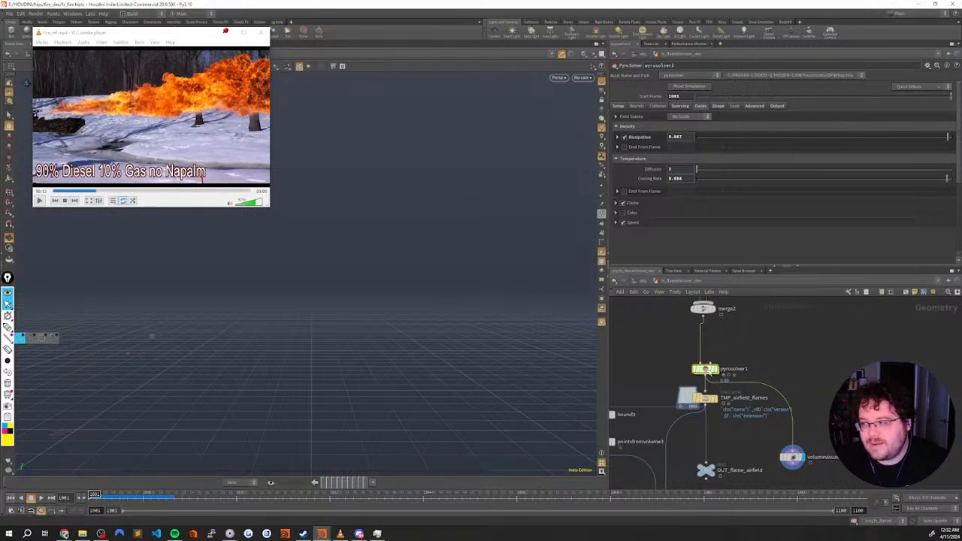
double_click(705, 365)
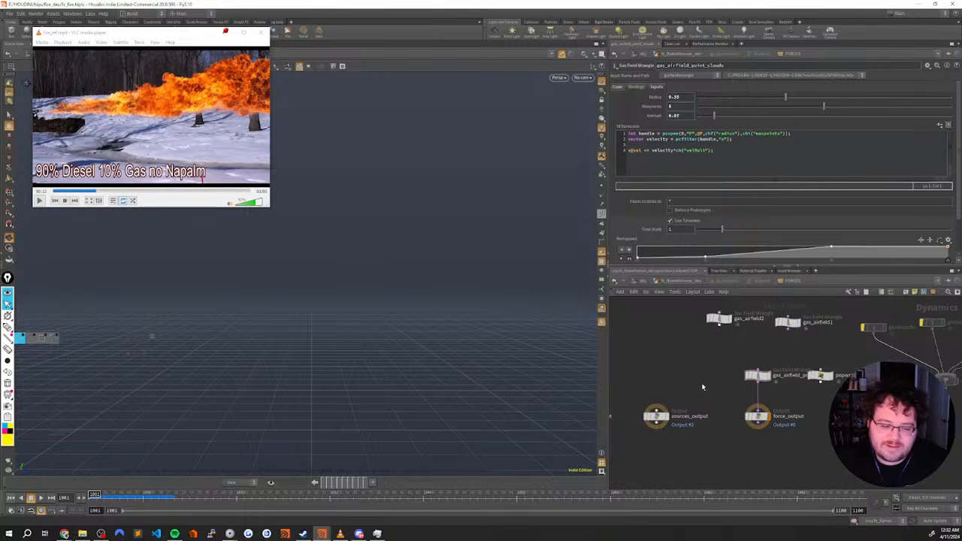
key("u")
left_click_drag(770, 340, 709, 364)
middle_click_drag(765, 355, 745, 346)
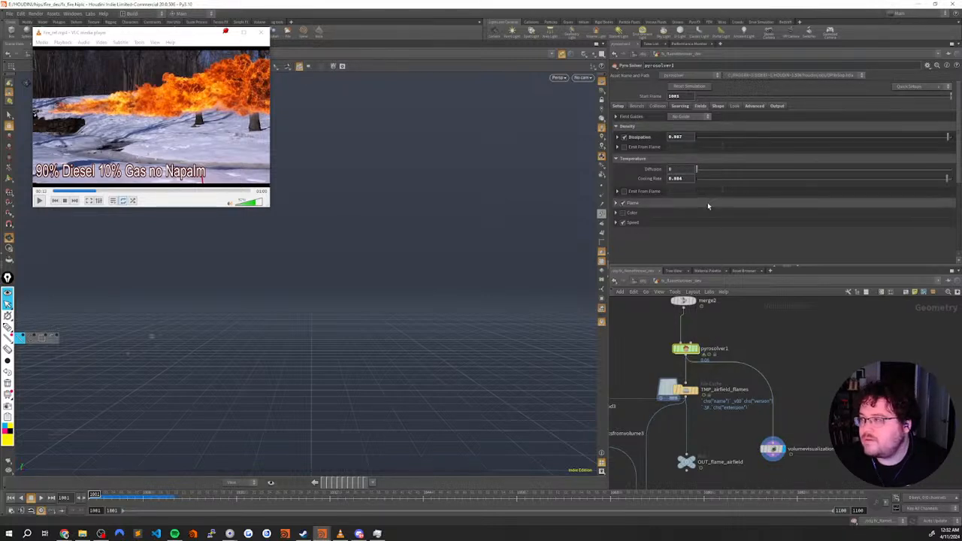
double_click(687, 348)
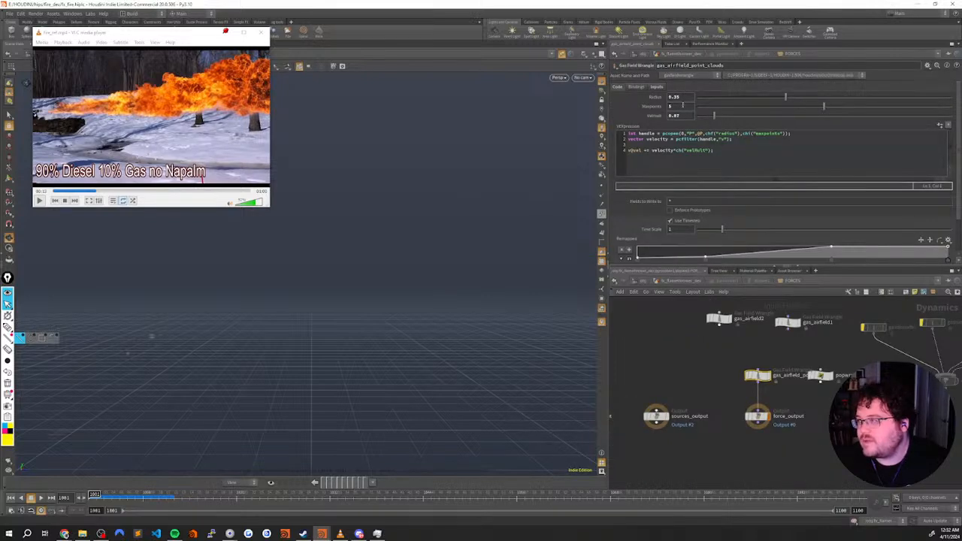
mouse_move(669, 357)
middle_mouse_down()
mouse_move(780, 380)
mouse_move(661, 365)
middle_mouse_up()
scroll(673, 363, "up", 2)
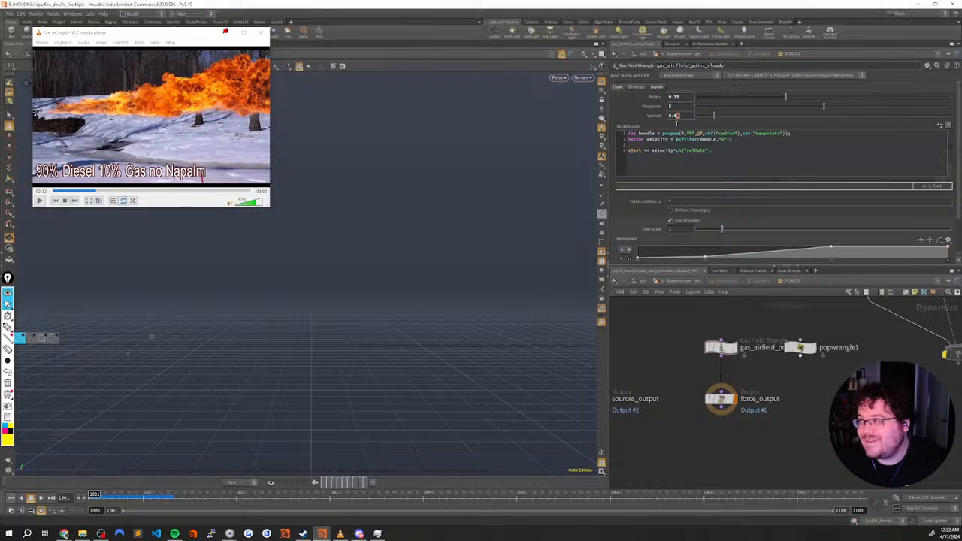
key("u")
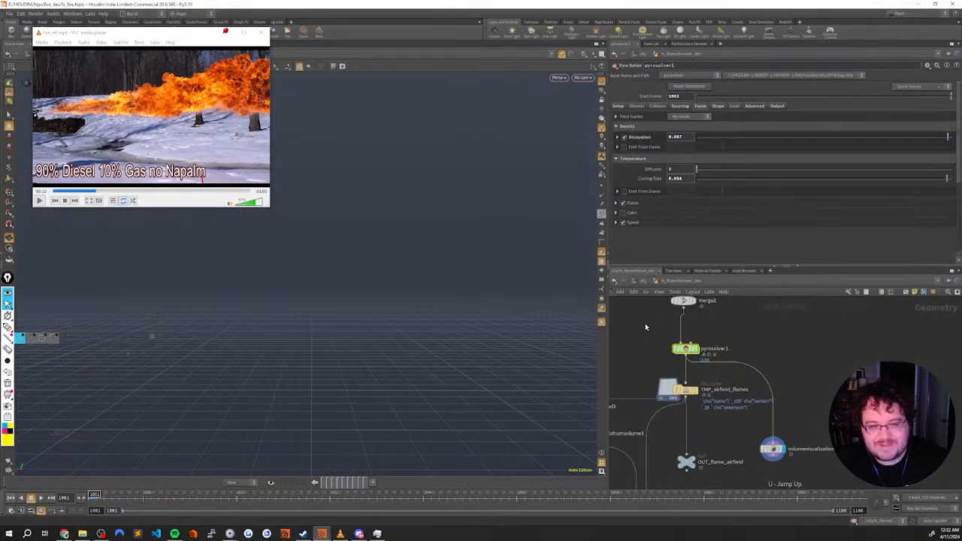
Reset the simulation of pyrosolver1, play it to check the flame shape and return to frame 1001
left_click(693, 88)
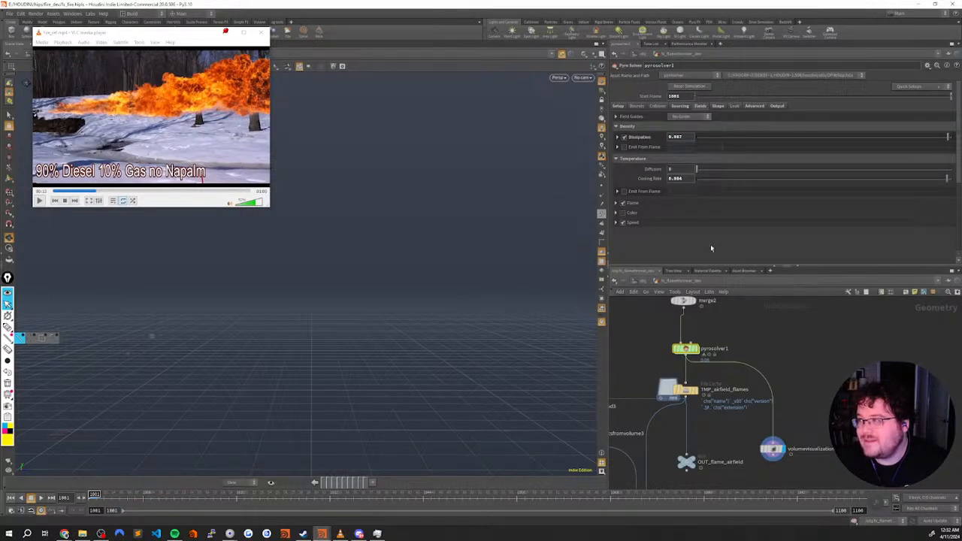
middle_click_drag(762, 340, 748, 322)
key("Up")
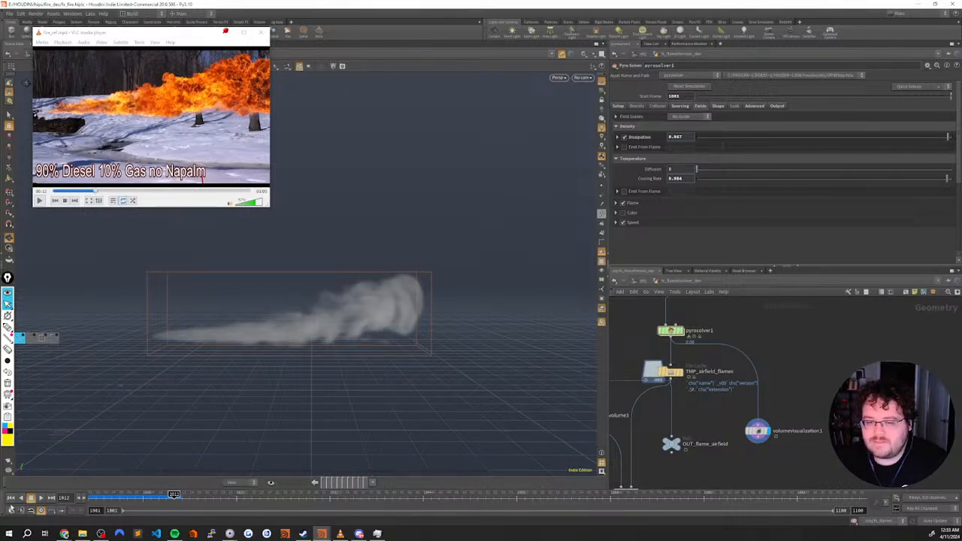
left_click(11, 498)
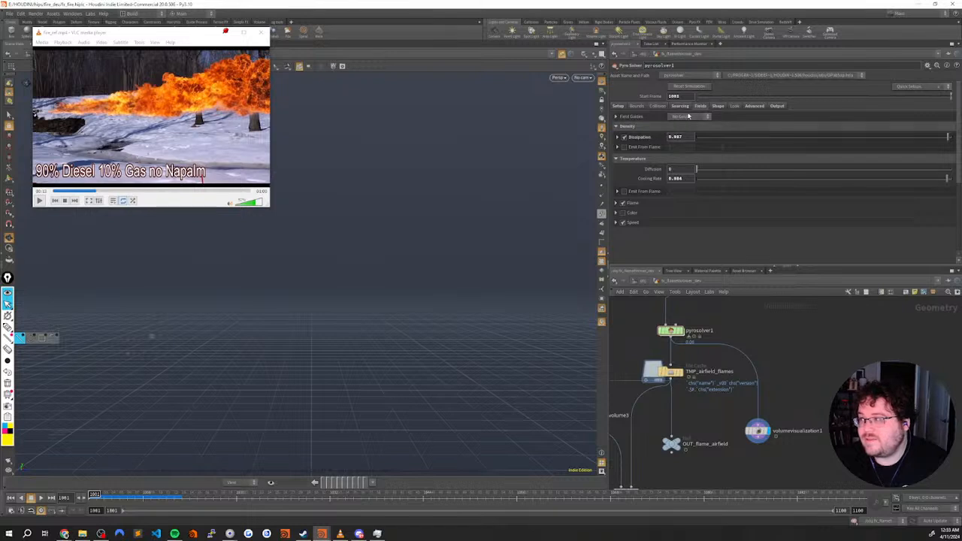
Set the buoyancy scale of pyrosolver1 to 1 and play the simulation
left_click(718, 106)
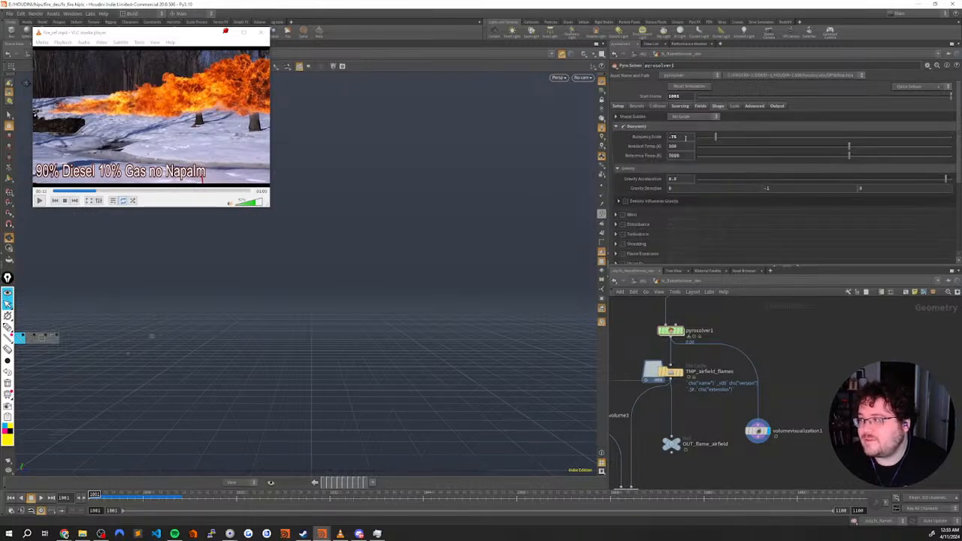
type("1")
key("Return")
middle_click_drag(772, 374, 769, 361)
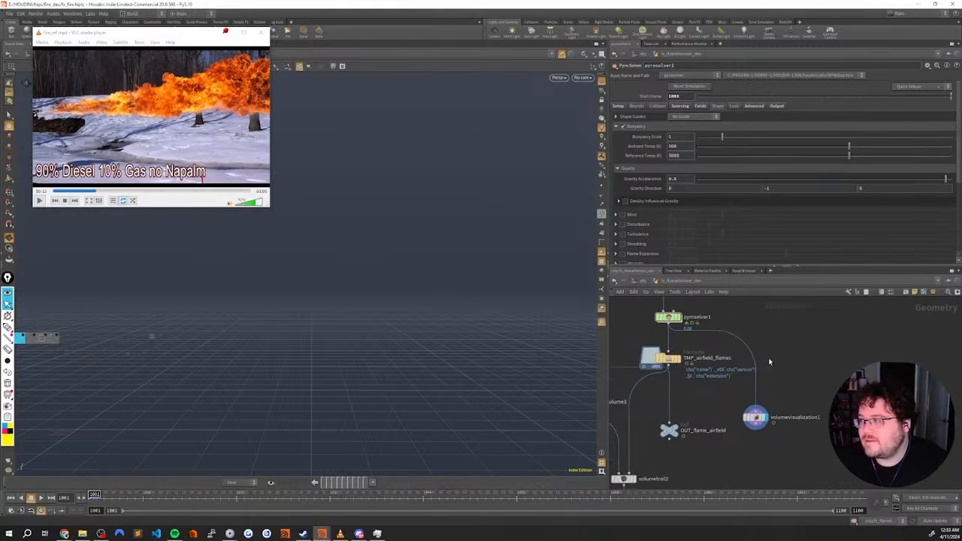
key("Up")
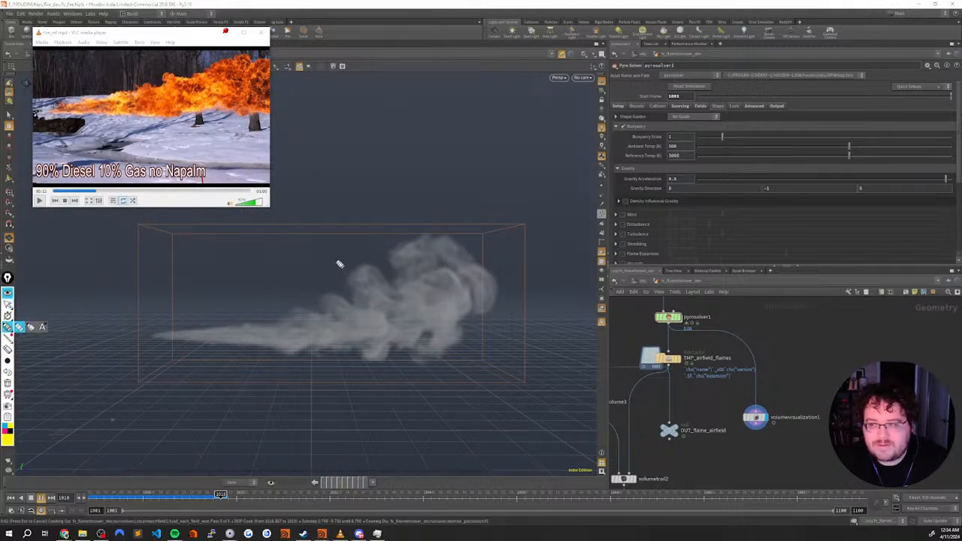
Mark the flame's upper and lower areas and their flow directions with yellow pen outlines and arrows, and clear the annotations
mouse_move(416, 240)
left_mouse_down()
mouse_move(375, 266)
mouse_move(470, 262)
mouse_move(447, 233)
mouse_move(425, 238)
left_mouse_up()
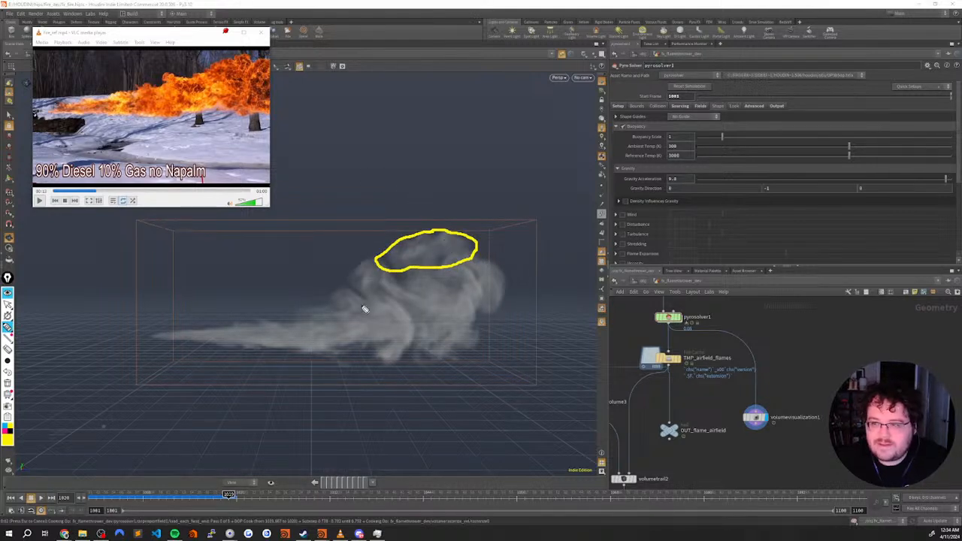
mouse_move(392, 305)
left_mouse_down()
mouse_move(417, 327)
mouse_move(409, 353)
mouse_move(382, 339)
mouse_move(393, 302)
left_mouse_up()
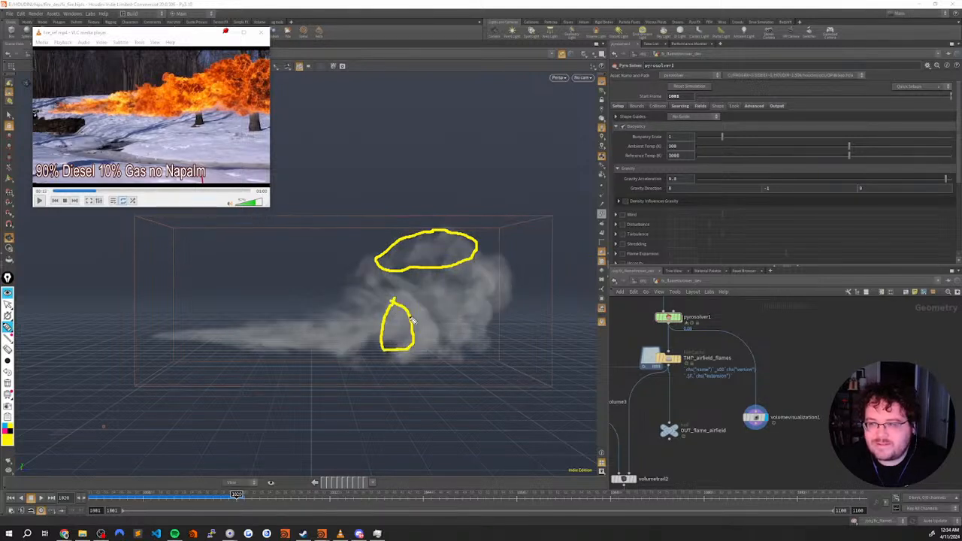
mouse_move(478, 245)
left_mouse_down()
mouse_move(486, 355)
mouse_move(469, 315)
left_mouse_up()
mouse_move(488, 357)
left_mouse_down()
mouse_move(517, 313)
mouse_move(526, 321)
left_mouse_up()
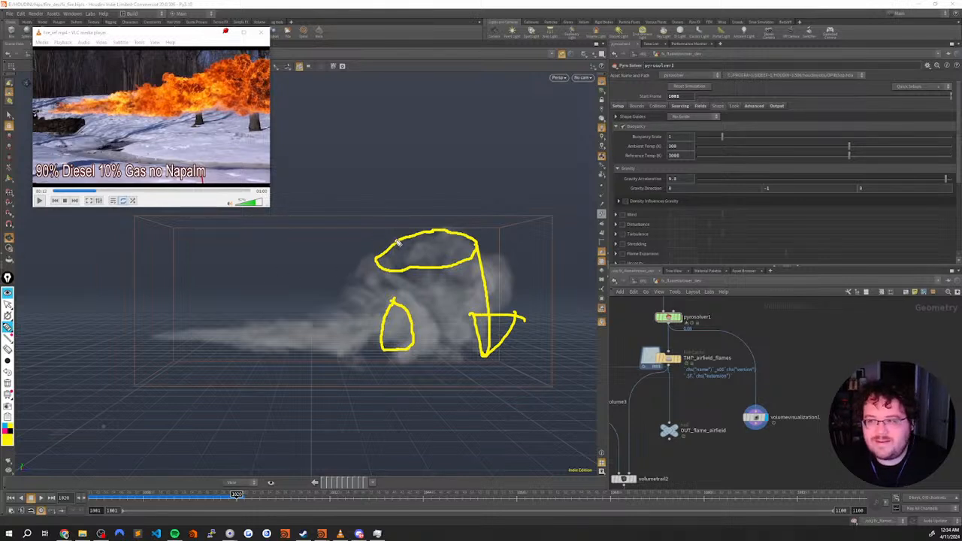
mouse_move(401, 238)
left_mouse_down()
mouse_move(282, 250)
mouse_move(308, 253)
left_mouse_up()
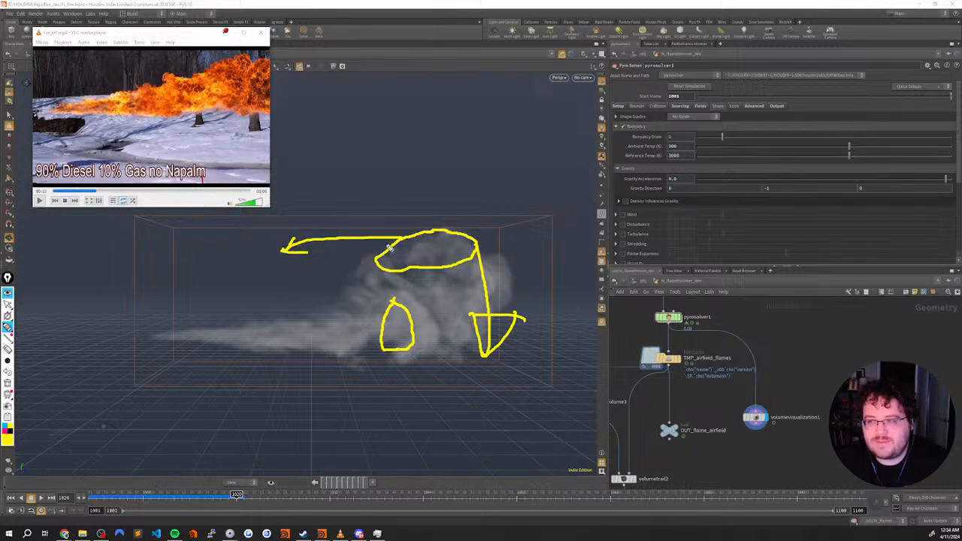
mouse_move(412, 290)
left_mouse_down()
mouse_move(419, 369)
mouse_move(413, 290)
mouse_move(314, 293)
mouse_move(357, 224)
mouse_move(384, 326)
mouse_move(537, 323)
left_mouse_up()
left_click(8, 351)
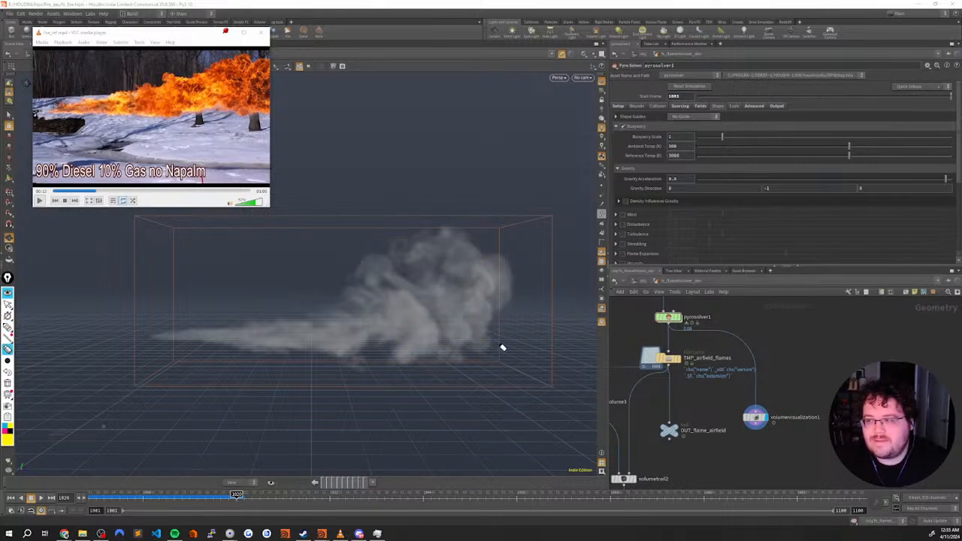
left_click(9, 303)
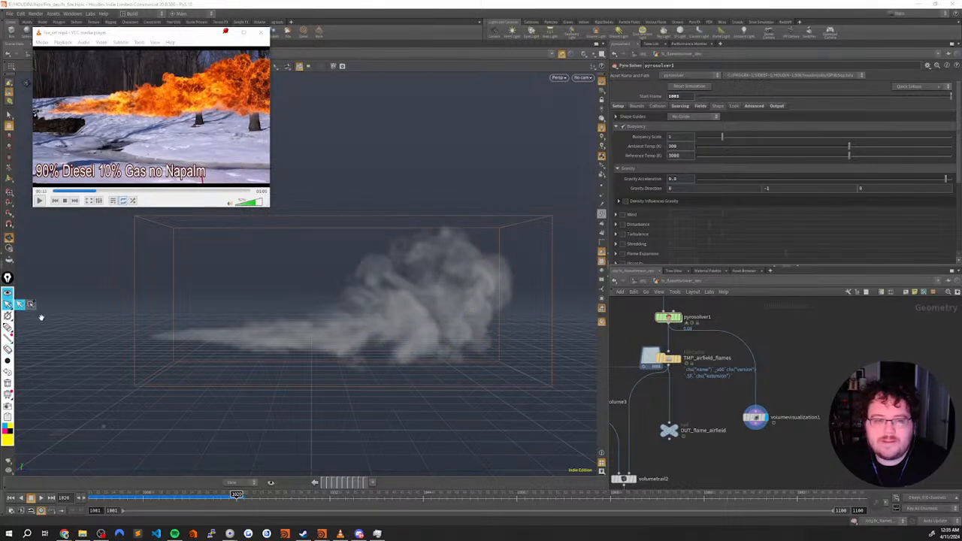
left_click(8, 326)
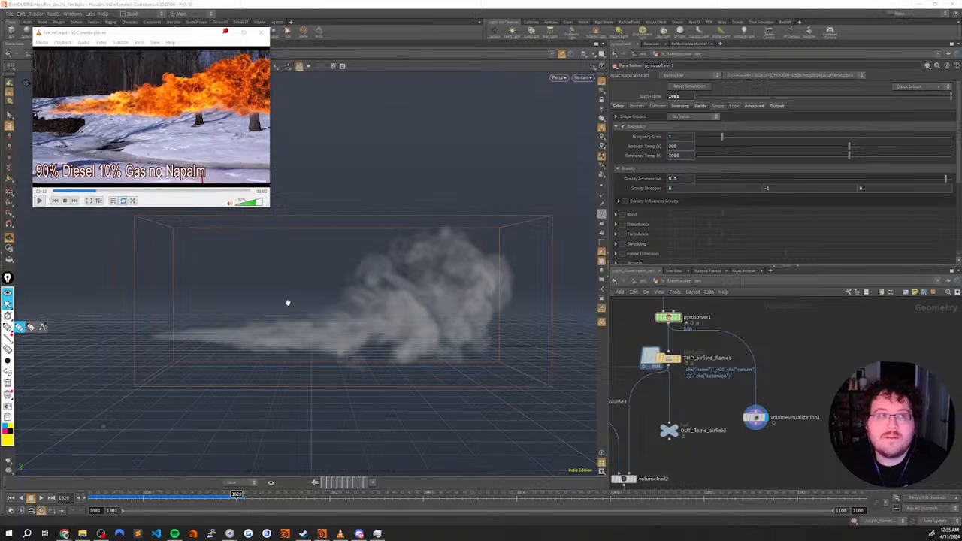
left_click(8, 304)
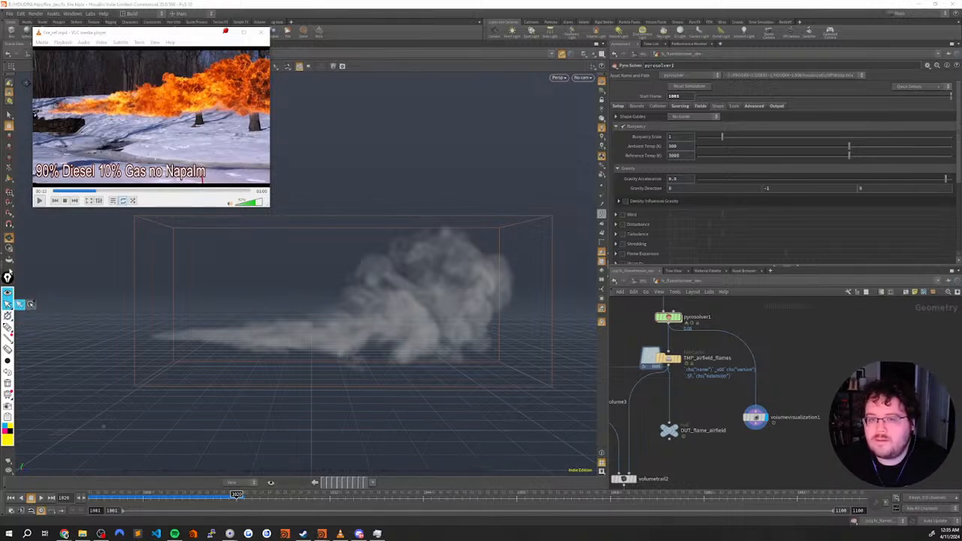
left_click(9, 315)
left_click(108, 423)
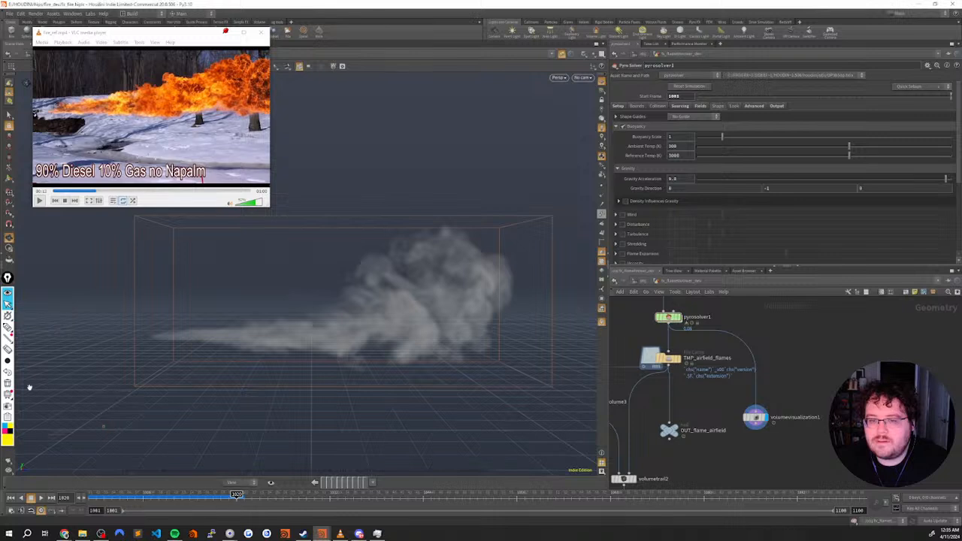
Play and scrub through the simulated frames to examine the plume's motion, and return to frame 1001
left_click_drag(108, 496, 89, 496)
key("Up")
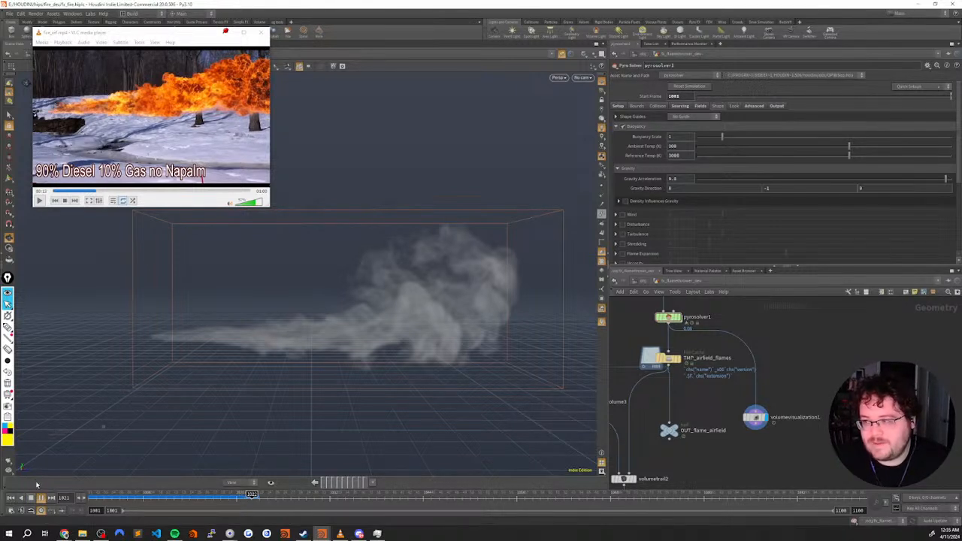
left_click(83, 535)
left_click(82, 534)
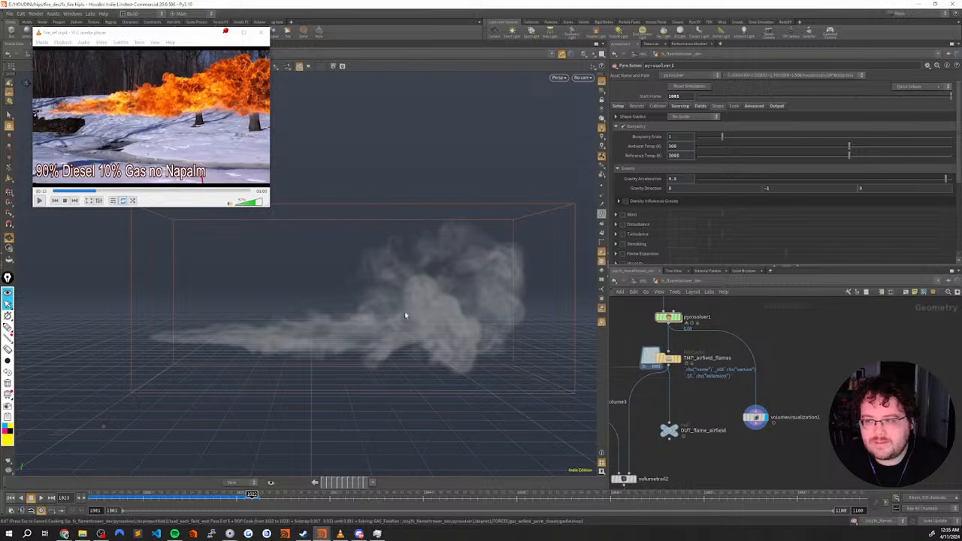
key("ctrl+Up")
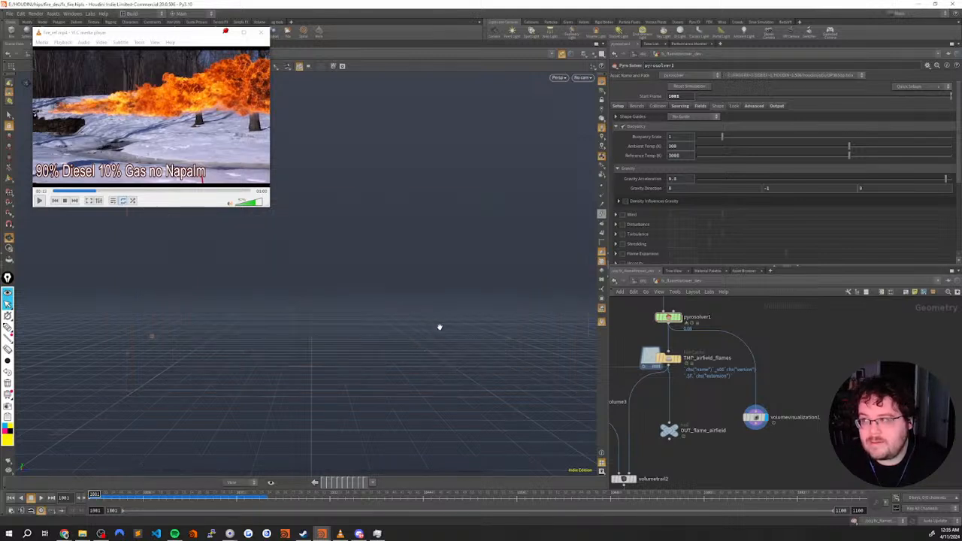
left_click_drag(218, 496, 260, 496)
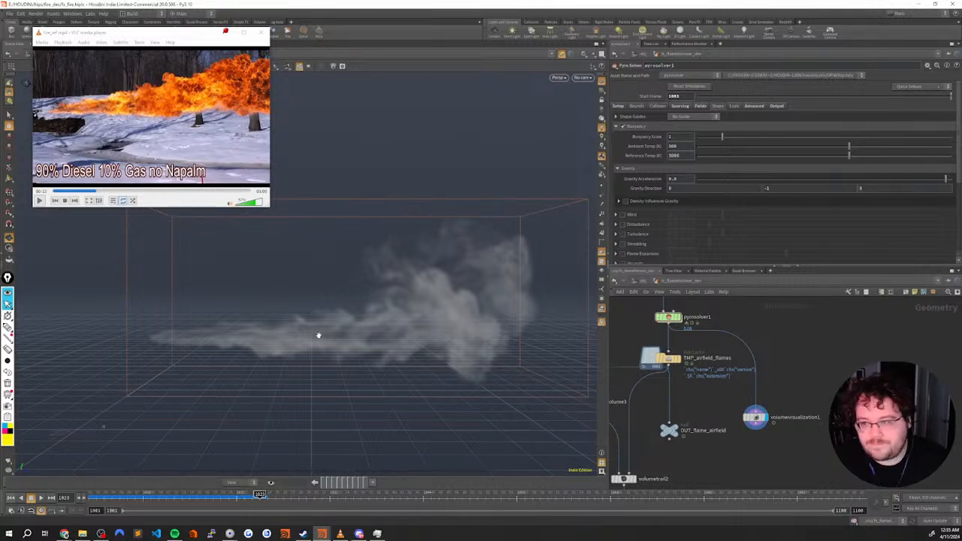
left_click(173, 494)
left_click_drag(173, 494, 280, 485)
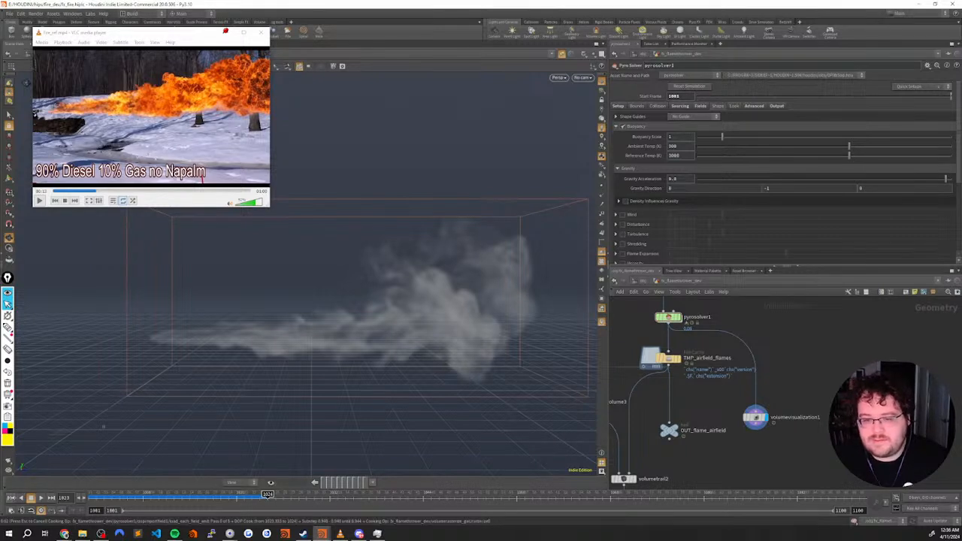
left_click(10, 497)
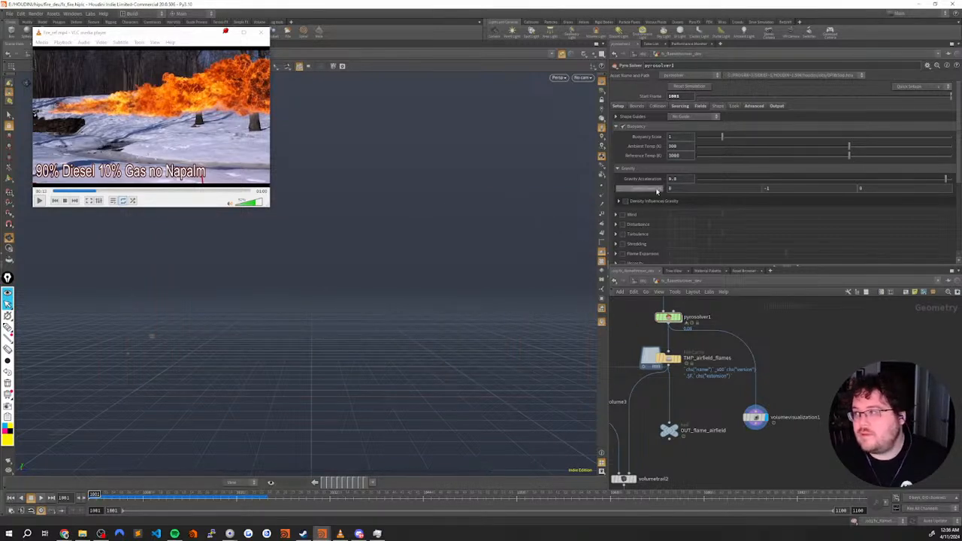
Set the buoyancy scale in the shape settings of pyrosolver1 to 1.2
left_click(680, 106)
left_click(699, 106)
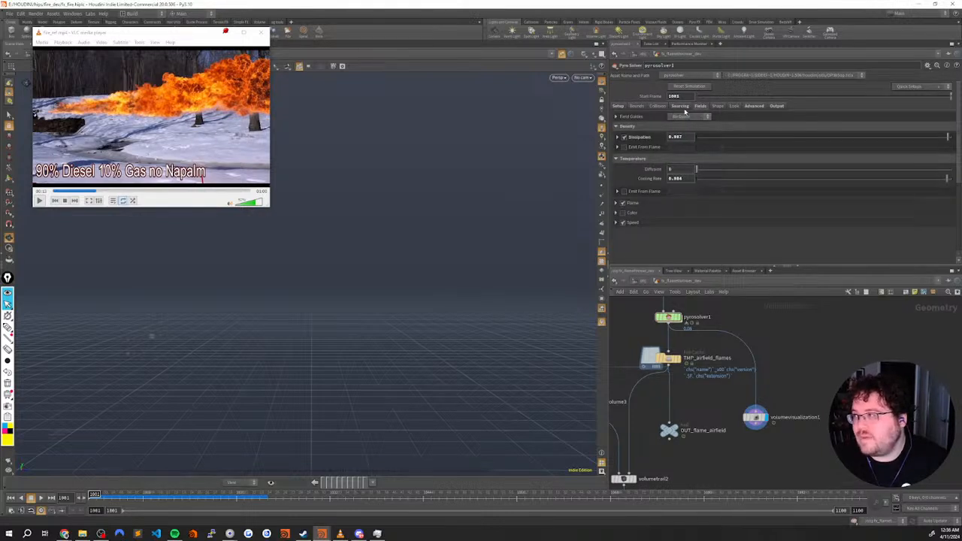
left_click(686, 110)
left_click(718, 110)
left_click(677, 136)
key("Return")
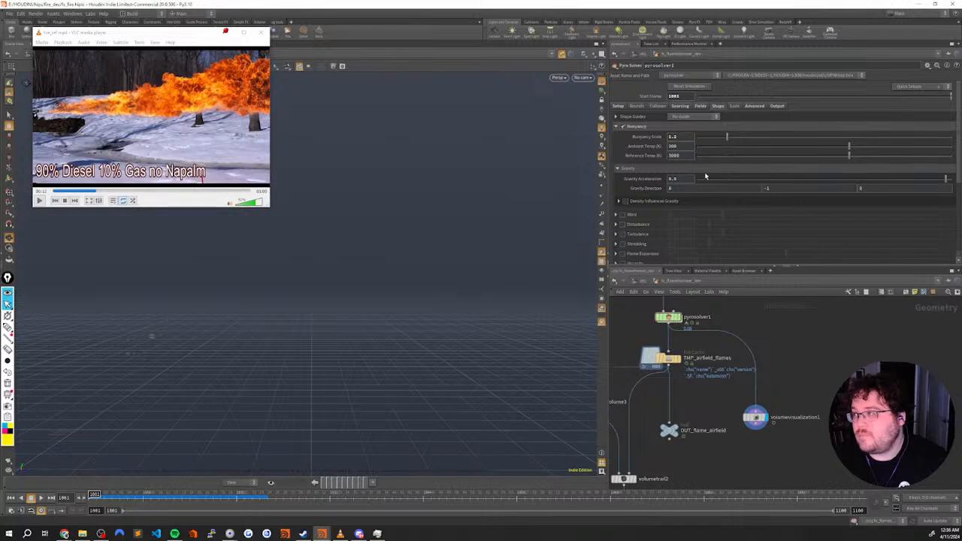
Save the simulation to disk through the TMP_airfield_flames file cache
middle_click_drag(694, 385, 697, 368)
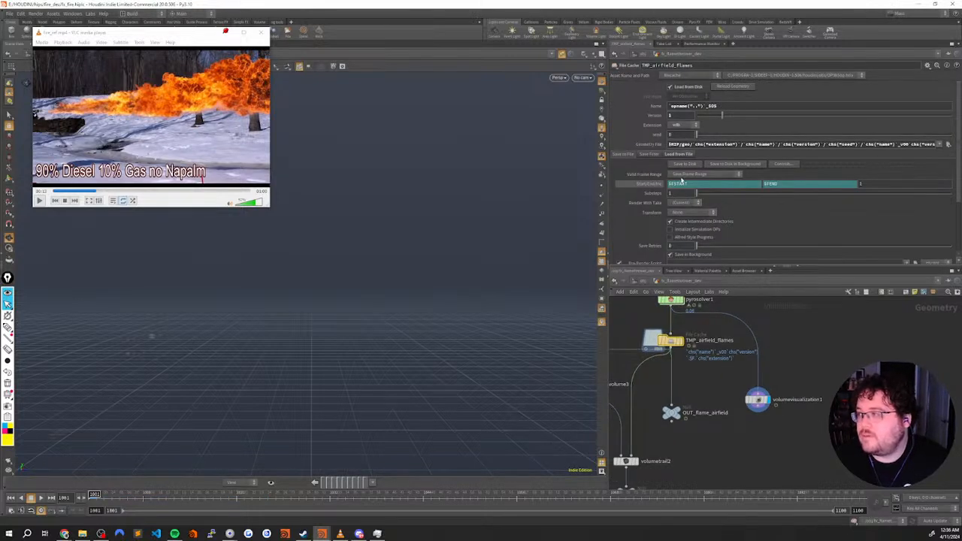
left_click(684, 163)
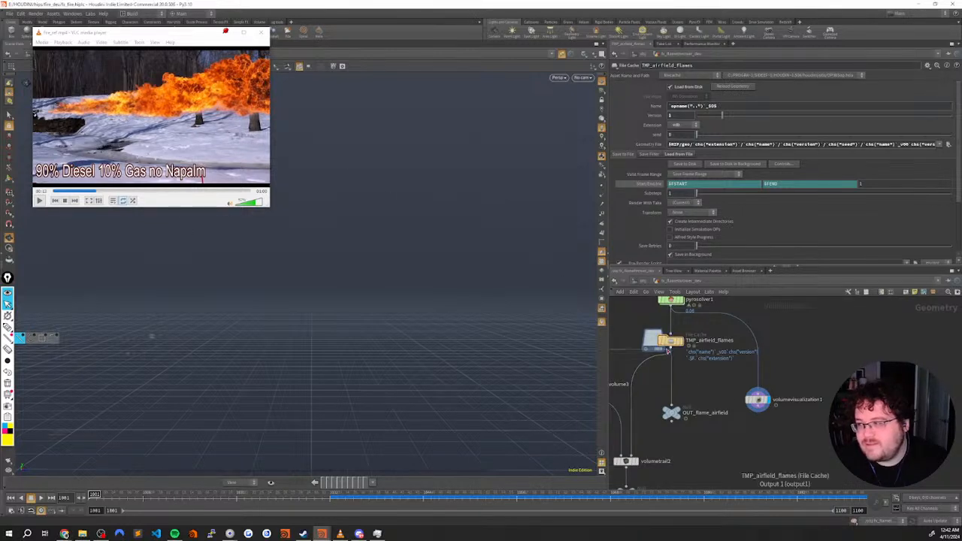
Connect volumevisualization1 to the TMP_airfield_flames cache and play back the cached flame in the viewport
left_click(757, 399)
left_click_drag(315, 497, 142, 483)
key("Up")
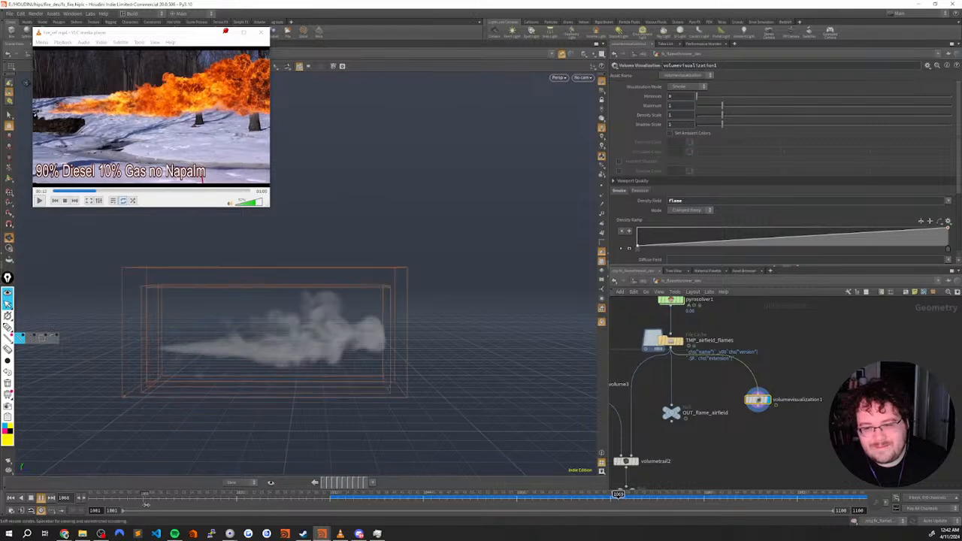
Scrub and play the cached flame from several angles to examine its motion, and return to frame 1001
left_click_drag(317, 474, 217, 442)
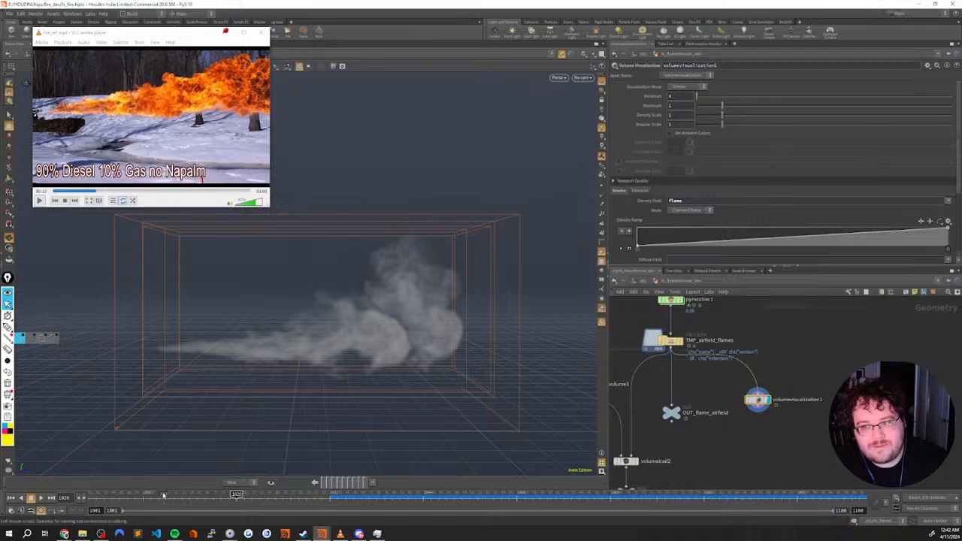
left_click_drag(131, 498, 222, 497)
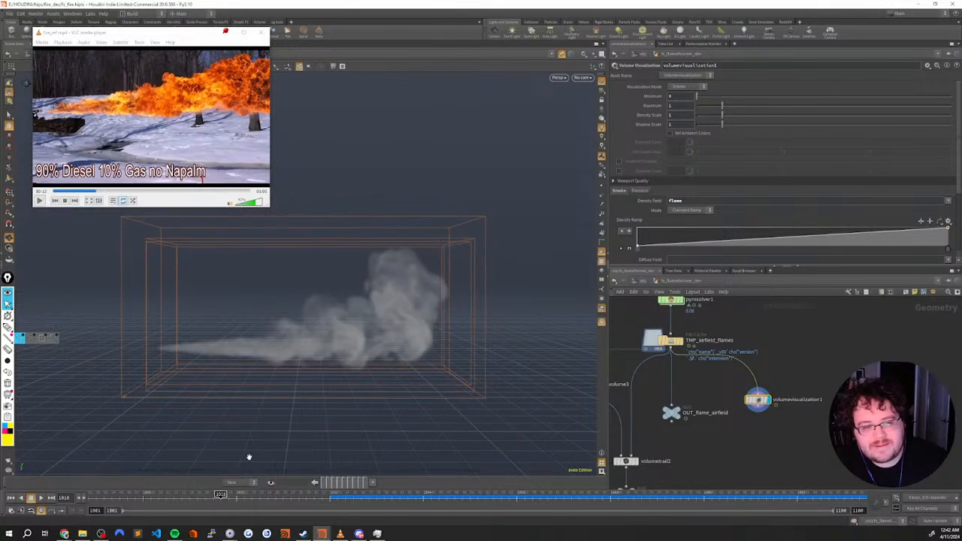
left_click_drag(229, 421, 194, 416)
left_click(128, 496)
left_click_drag(128, 497, 208, 479)
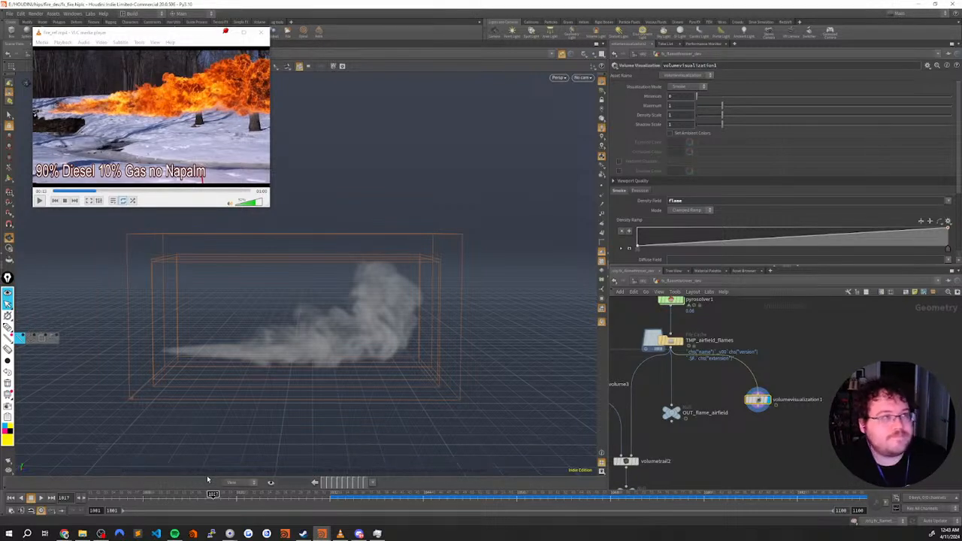
mouse_move(259, 418)
left_mouse_down()
mouse_move(238, 369)
mouse_move(251, 411)
mouse_move(383, 388)
mouse_move(385, 456)
mouse_move(260, 353)
mouse_move(277, 404)
mouse_move(294, 399)
mouse_move(255, 381)
mouse_move(326, 384)
mouse_move(323, 419)
mouse_move(279, 458)
mouse_move(224, 389)
mouse_move(222, 361)
mouse_move(245, 426)
left_mouse_up()
key("Up")
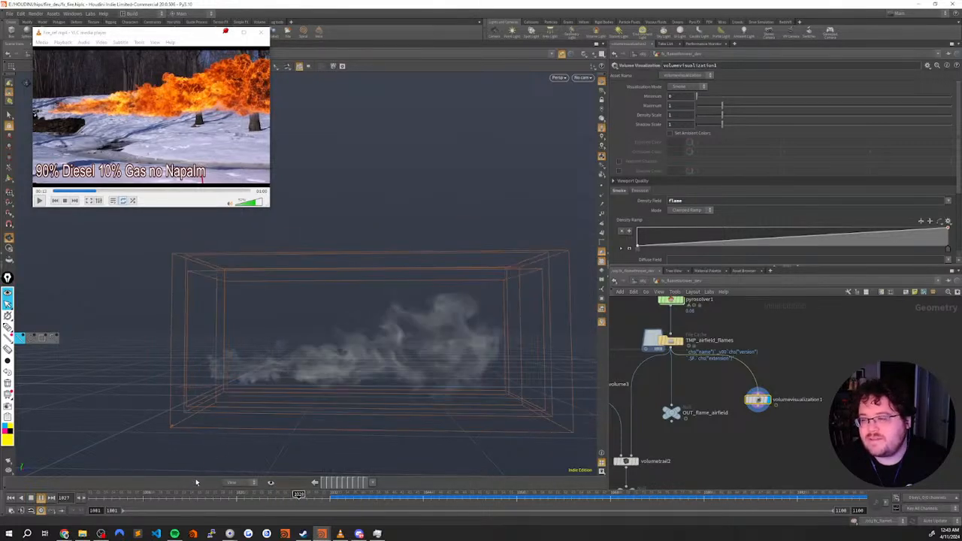
left_click(11, 497)
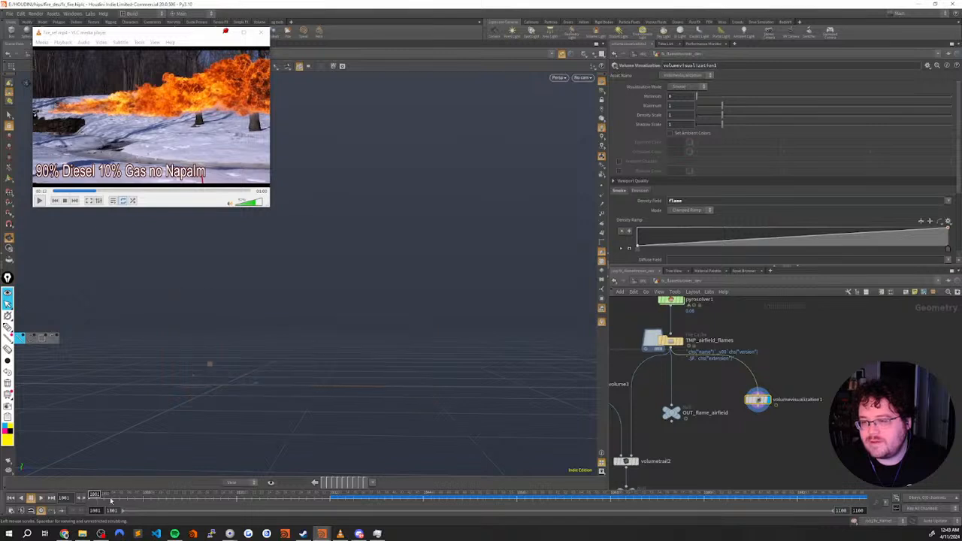
Reset the simulation of pyrosolver4 and display pyrobakevolume7 to simulate the shaded flames
scroll(781, 438, "down", 7)
scroll(738, 451, "up", 5)
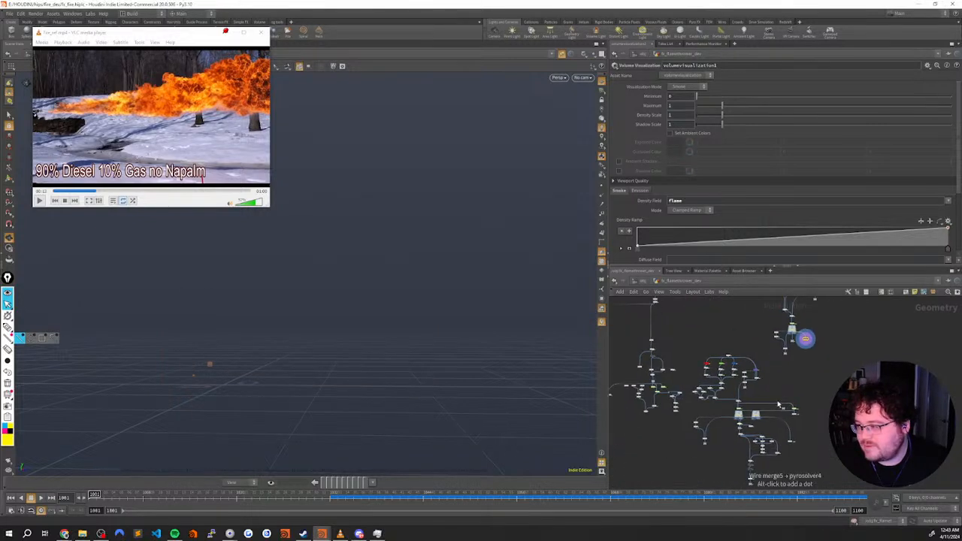
scroll(736, 401, "up", 5)
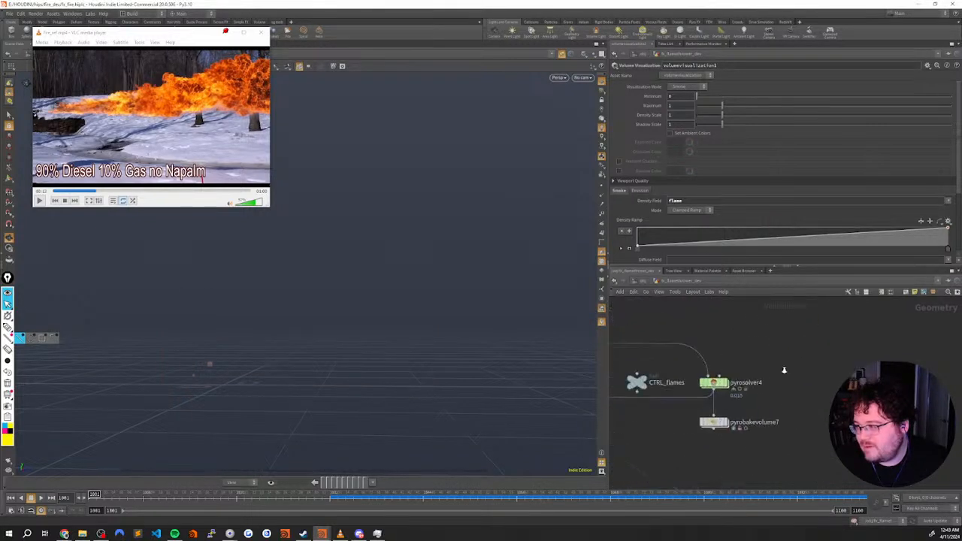
left_click(707, 378)
middle_click_drag(751, 415, 774, 422)
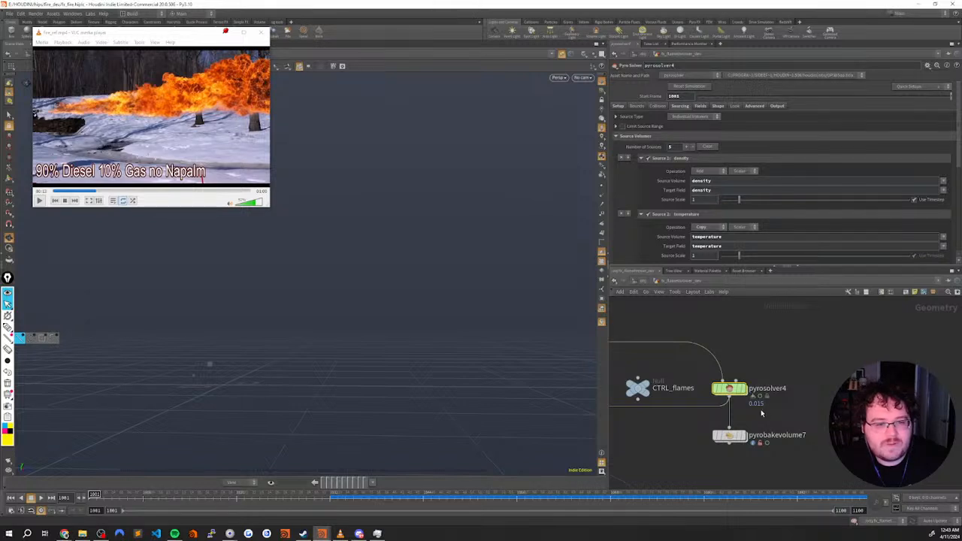
left_click(687, 88)
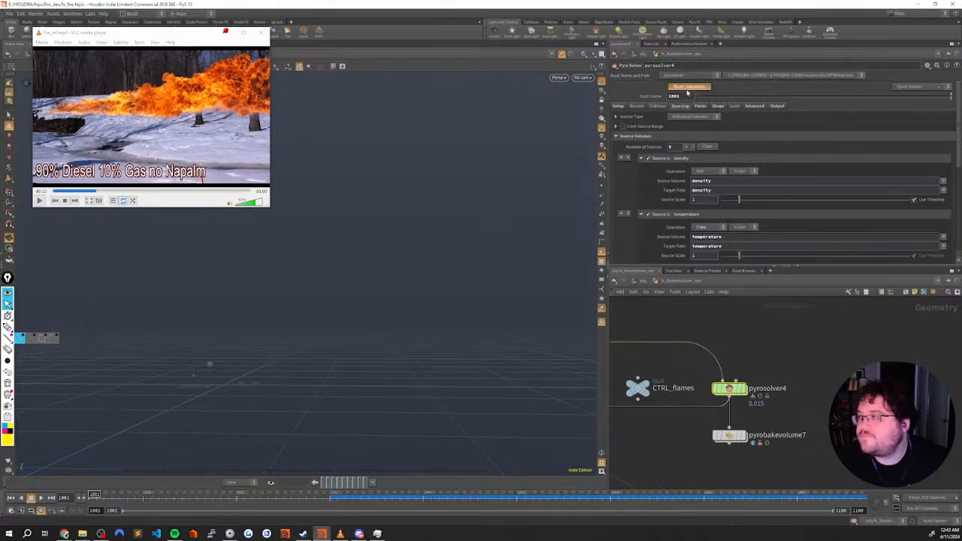
left_click(731, 436)
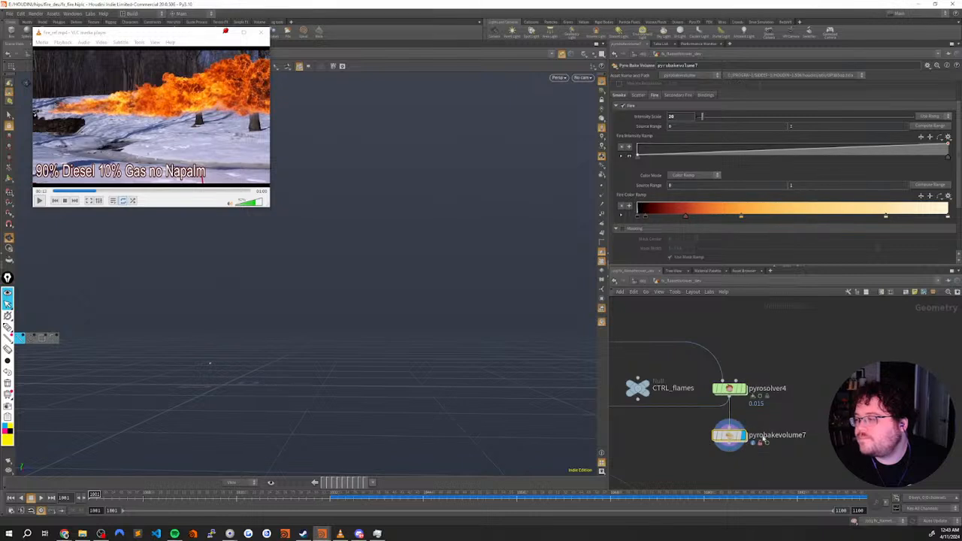
middle_click_drag(754, 442, 751, 399)
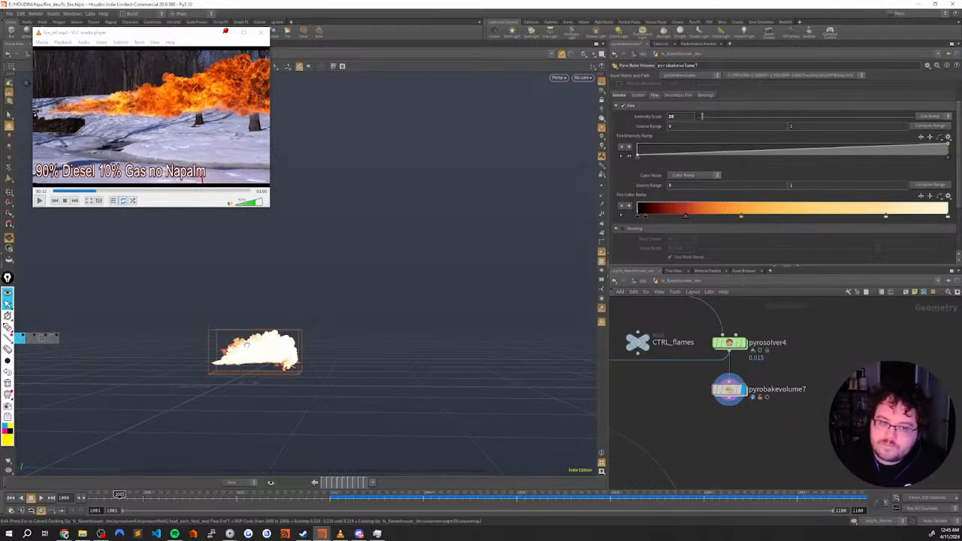
Switch to Task Manager to check CPU and memory usage during the simulation, and minimize it
left_click(377, 534)
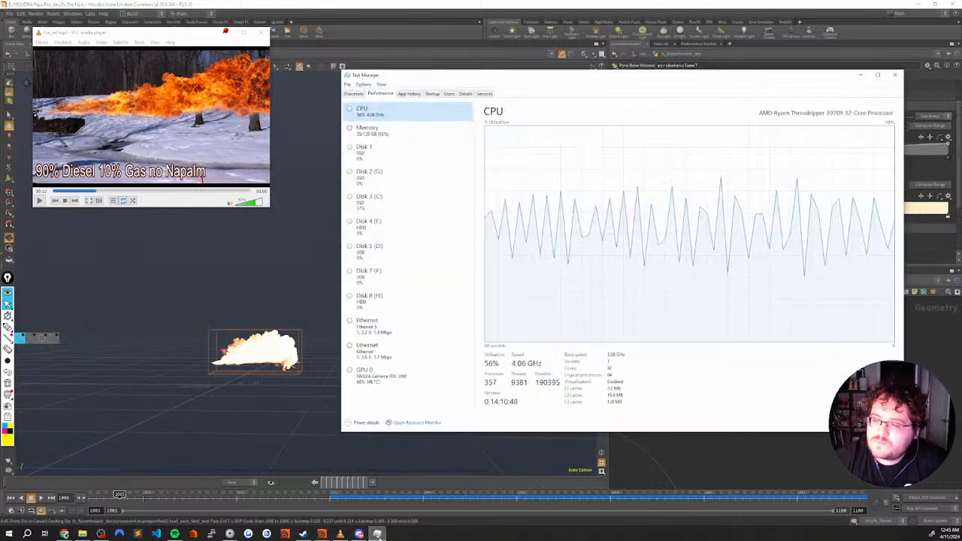
left_click(372, 130)
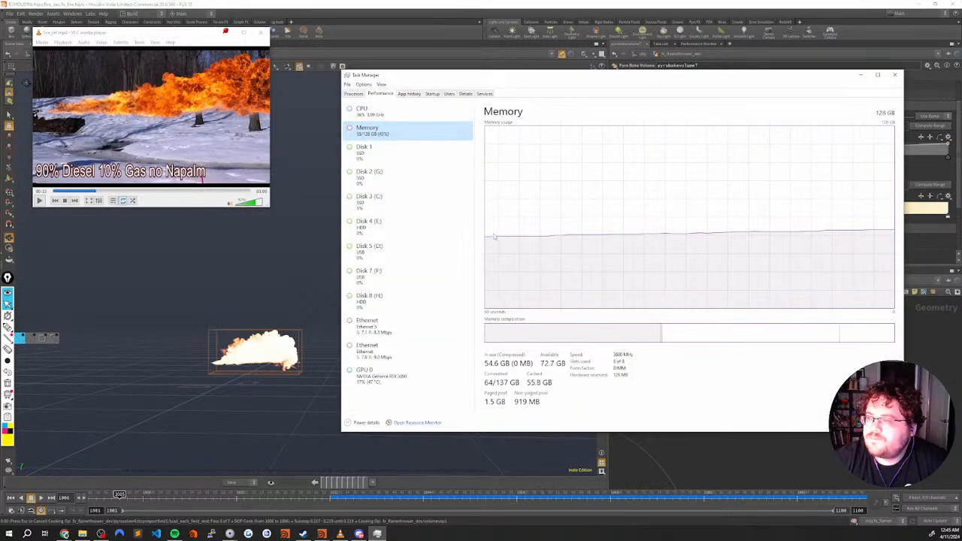
left_click(403, 115)
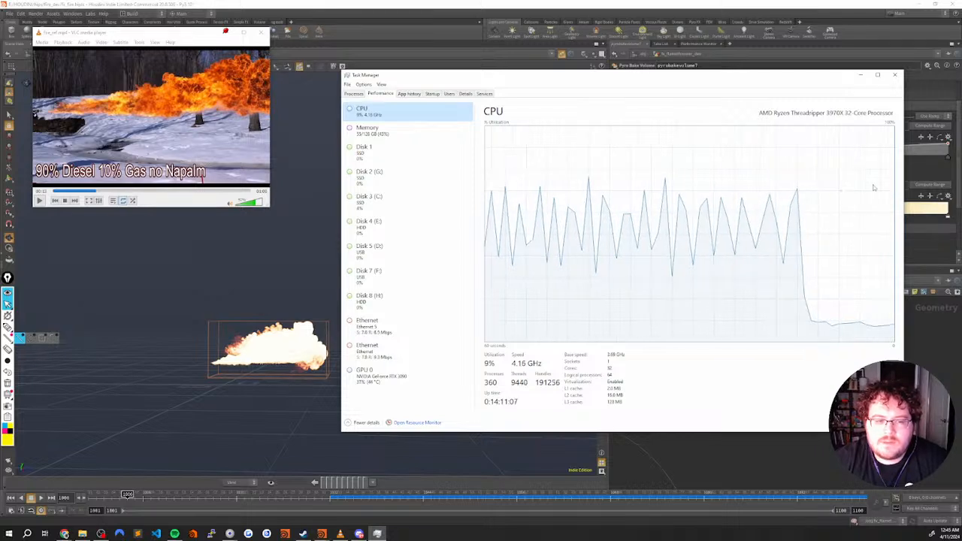
left_click(861, 75)
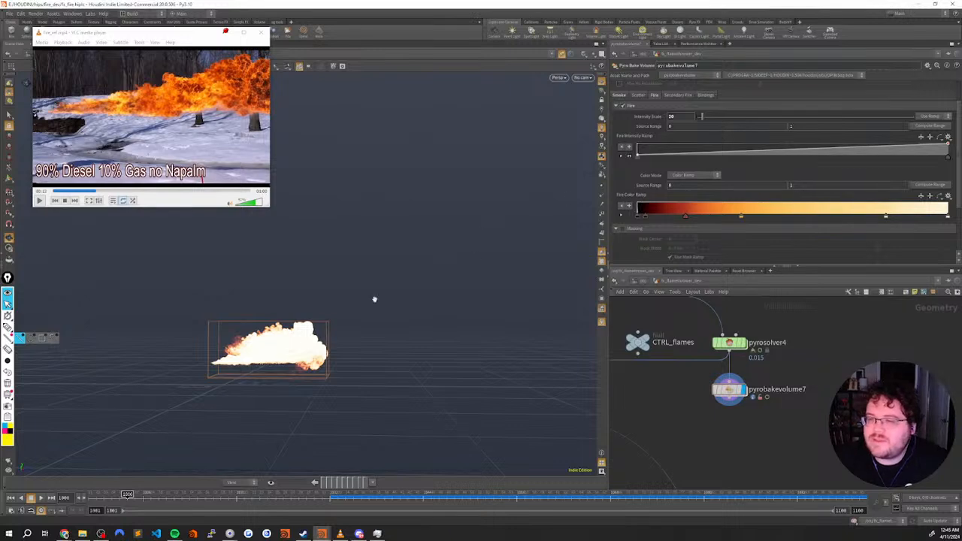
Examine the shaded flame at frame 1006 up close from different angles, and return to frame 1001
left_click_drag(289, 343, 290, 381)
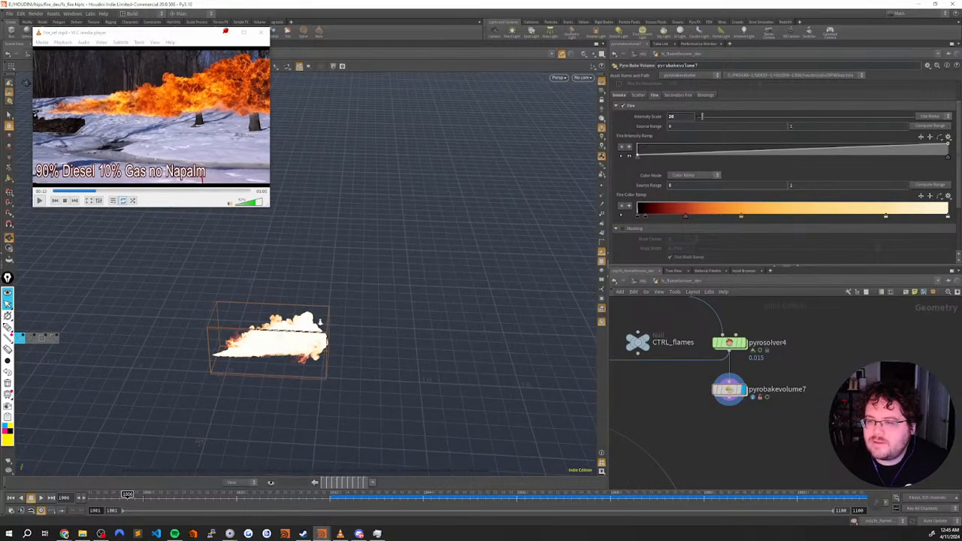
scroll(287, 346, "up", 5)
left_click_drag(287, 345, 293, 411)
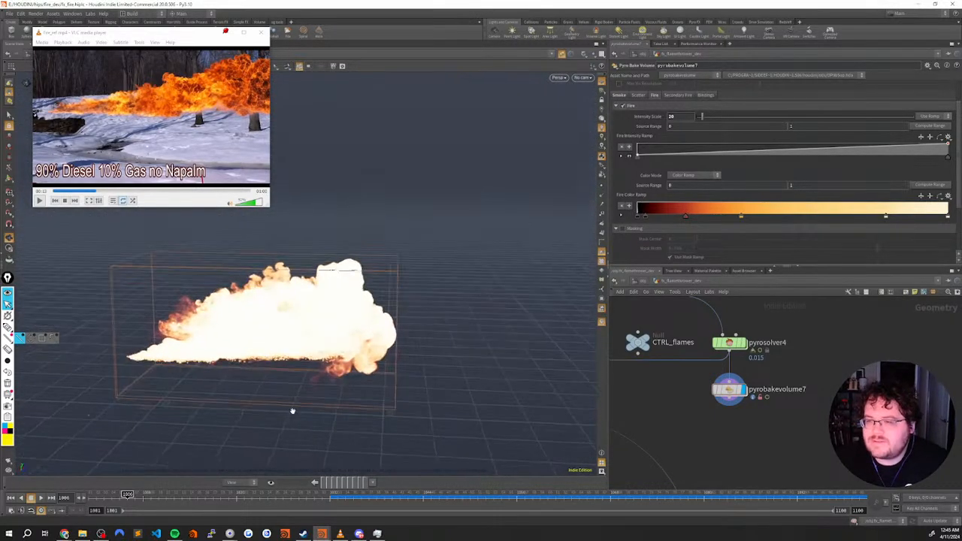
left_click(3, 508)
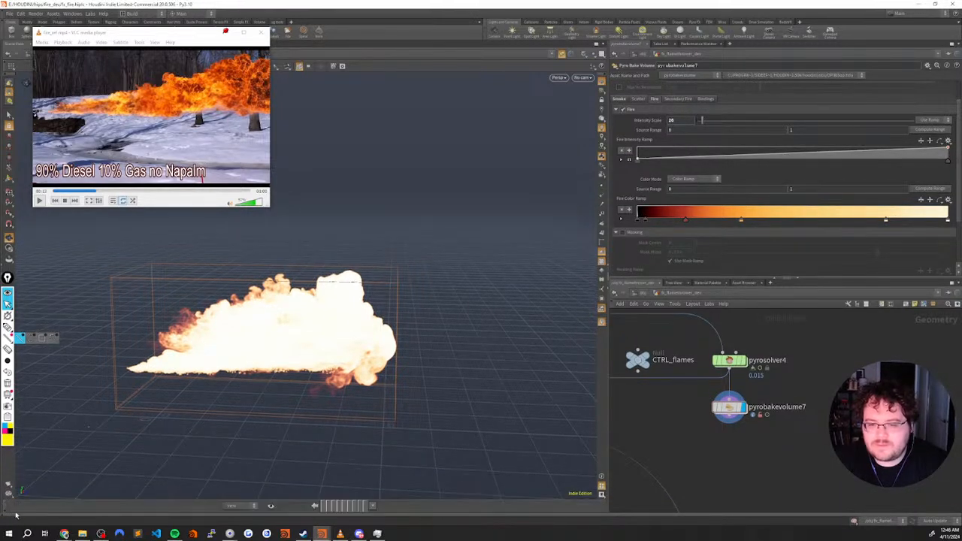
left_click(11, 509)
left_click(12, 499)
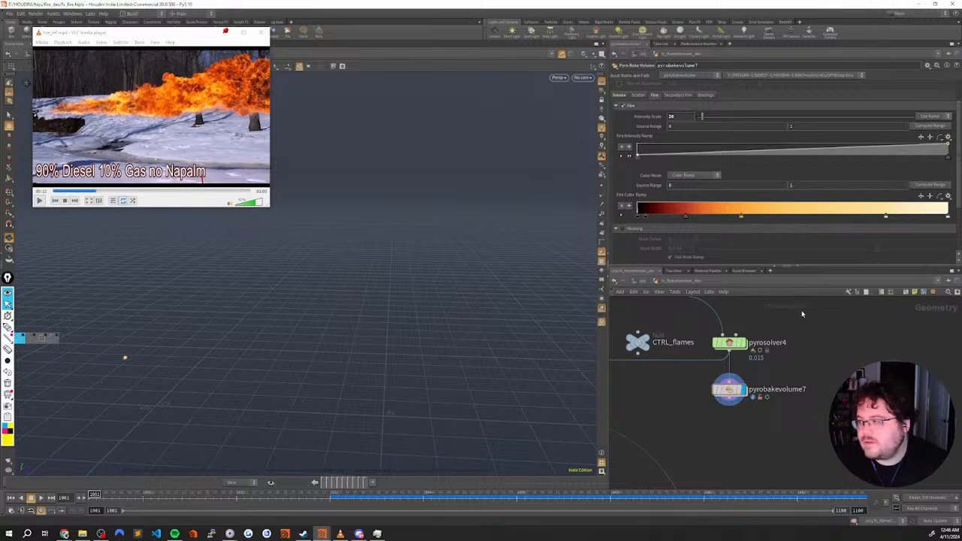
Set the maximum substeps to 5 in the simulation setup of pyrosolver4
left_click(735, 343)
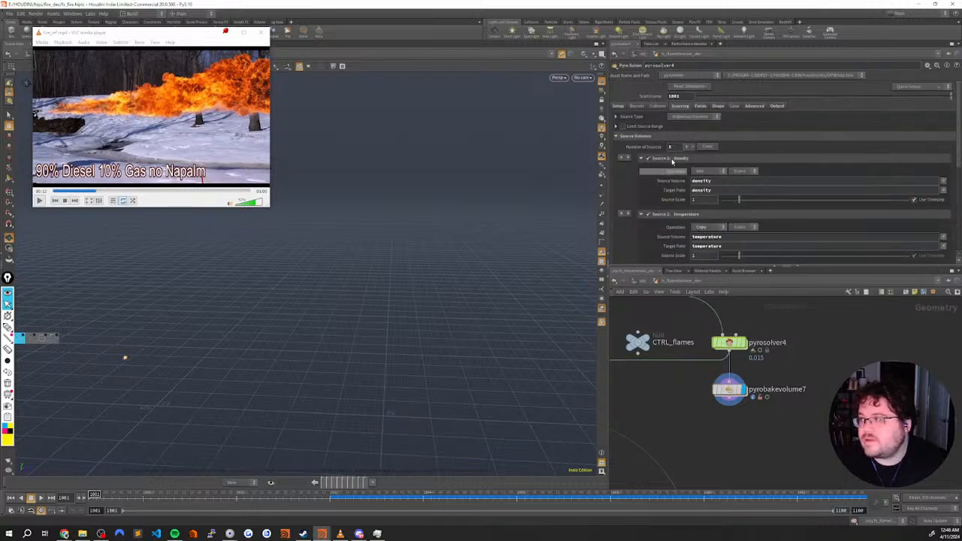
left_click(618, 106)
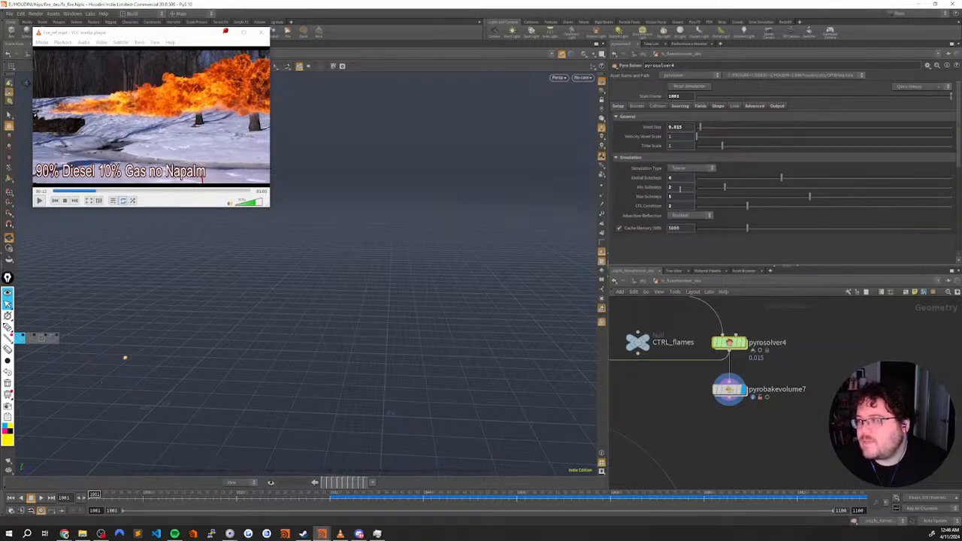
left_click(675, 198)
left_click_drag(682, 206, 666, 210)
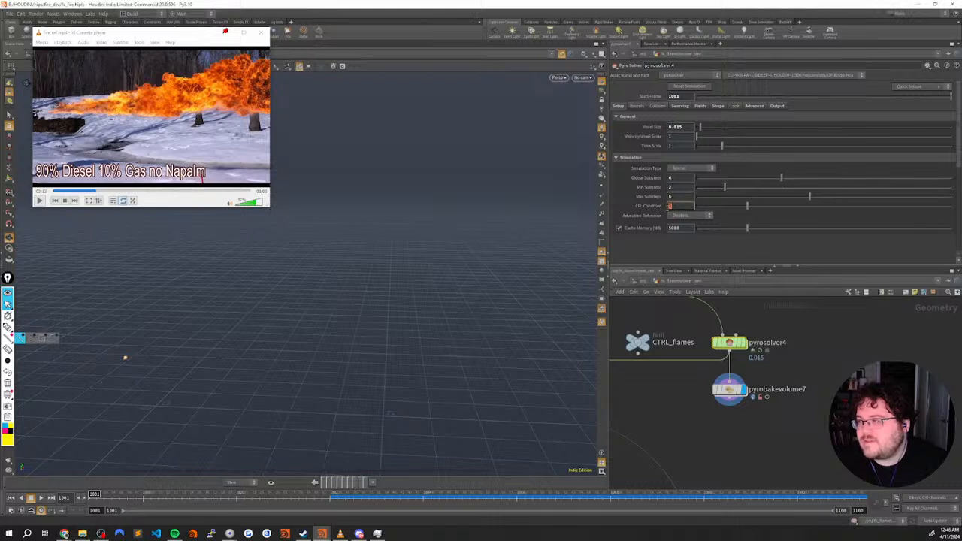
left_click(679, 197)
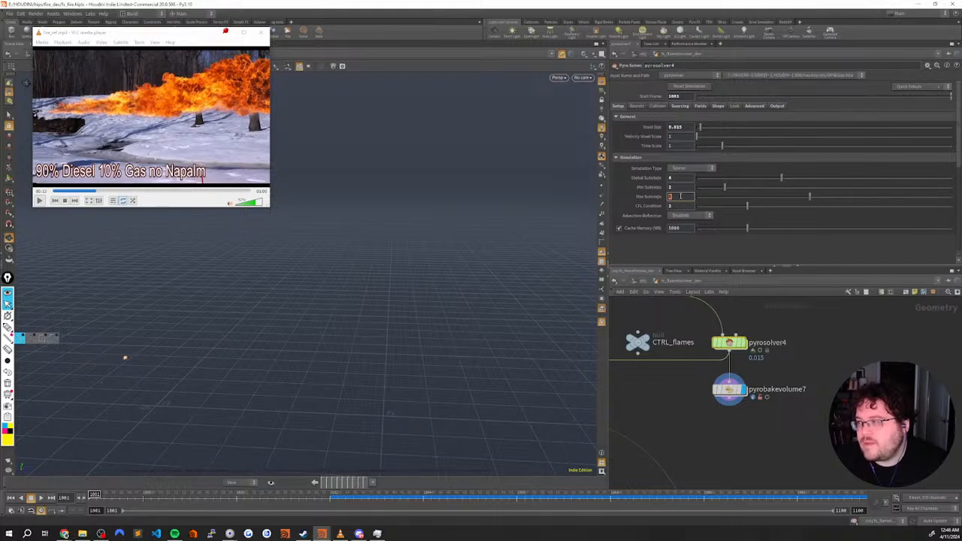
type("5")
key("Return")
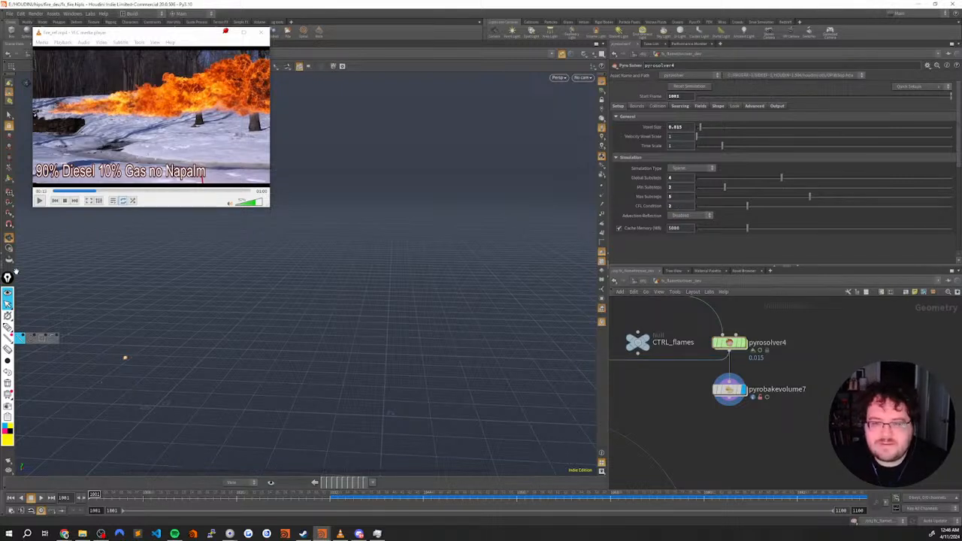
Circle the minimum and maximum substeps settings with the screen annotation pen, and clear the markings
left_click(8, 328)
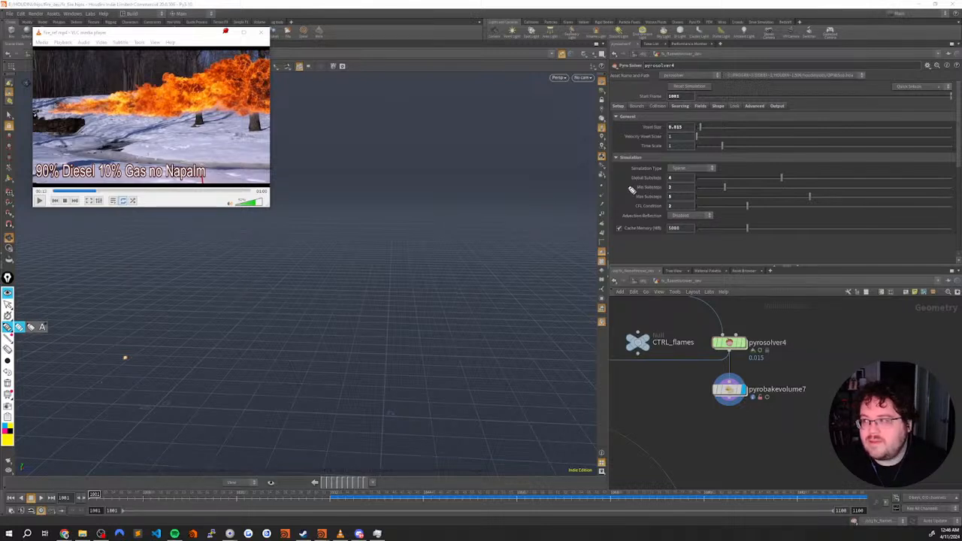
mouse_move(635, 185)
left_mouse_down()
mouse_move(637, 201)
mouse_move(713, 203)
mouse_move(720, 181)
mouse_move(619, 187)
left_mouse_up()
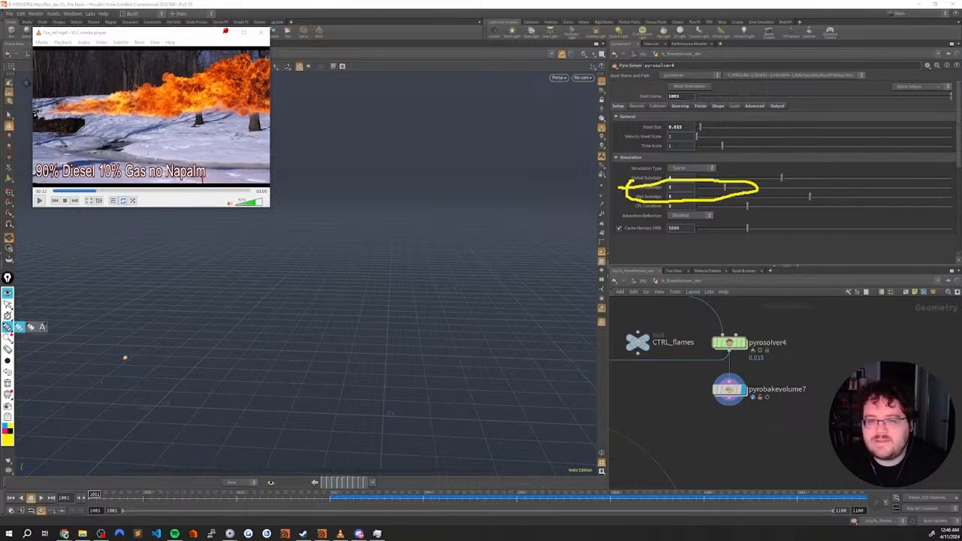
left_click(9, 378)
left_click(8, 327)
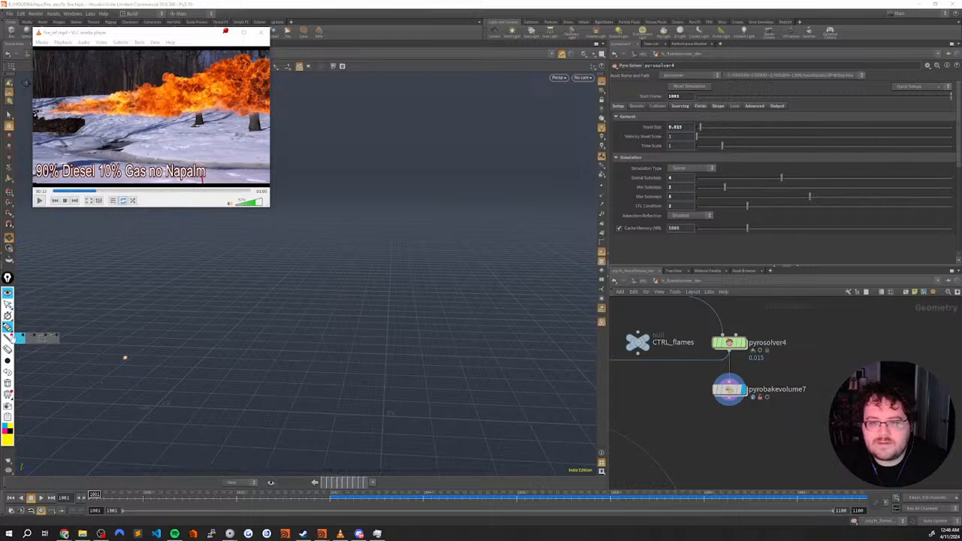
mouse_move(558, 78)
left_mouse_down()
mouse_move(548, 98)
mouse_move(559, 75)
left_mouse_up()
left_click(7, 348)
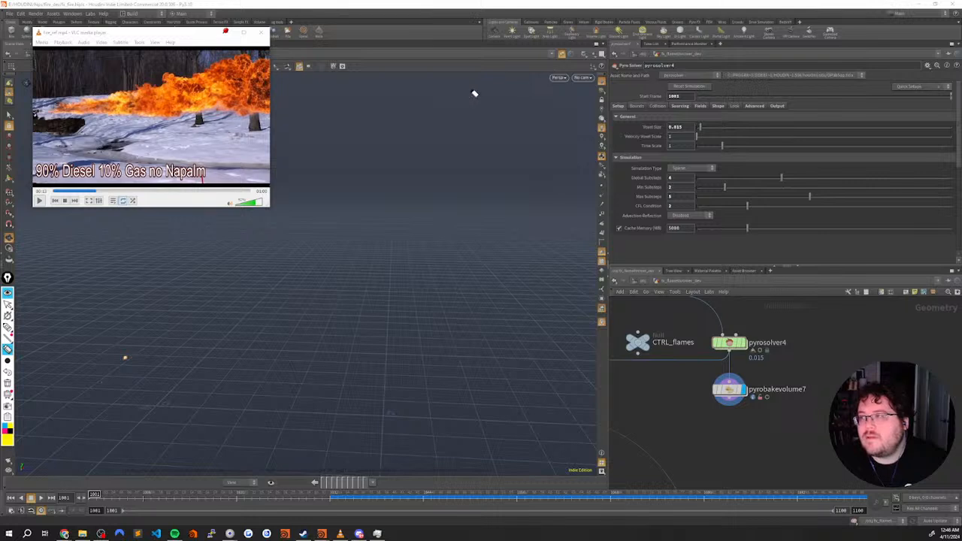
Leave annotation mode and switch the viewport from perspective to the Top view
left_click(7, 301)
left_click(558, 77)
mouse_move(577, 91)
left_click(615, 99)
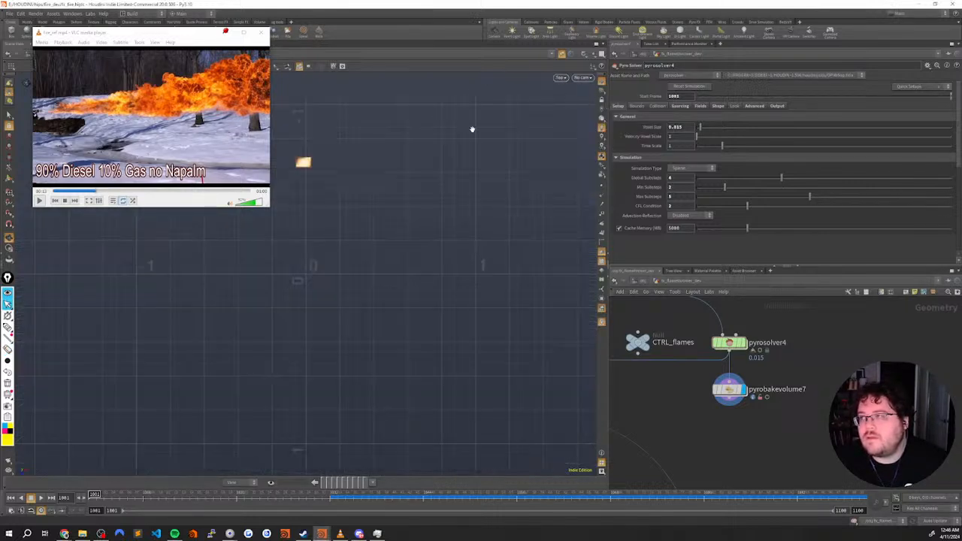
Mark the grid origin and the point at 1 on the horizontal axis with the annotation pen
left_click(7, 327)
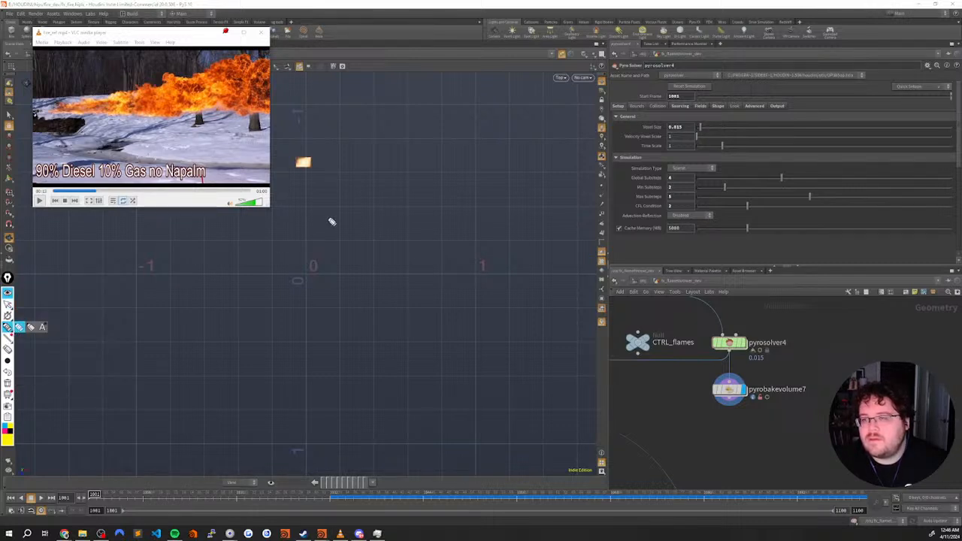
left_click(305, 275)
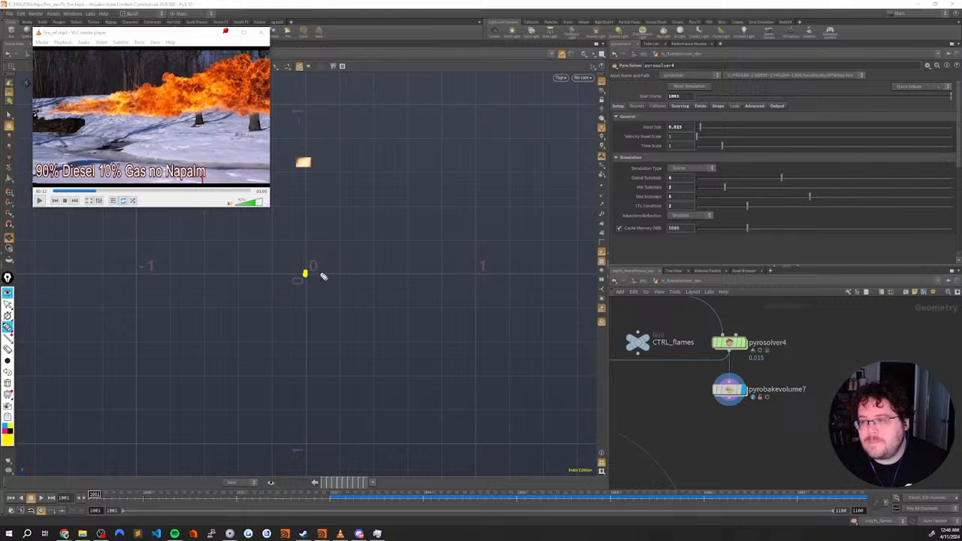
left_click(477, 273)
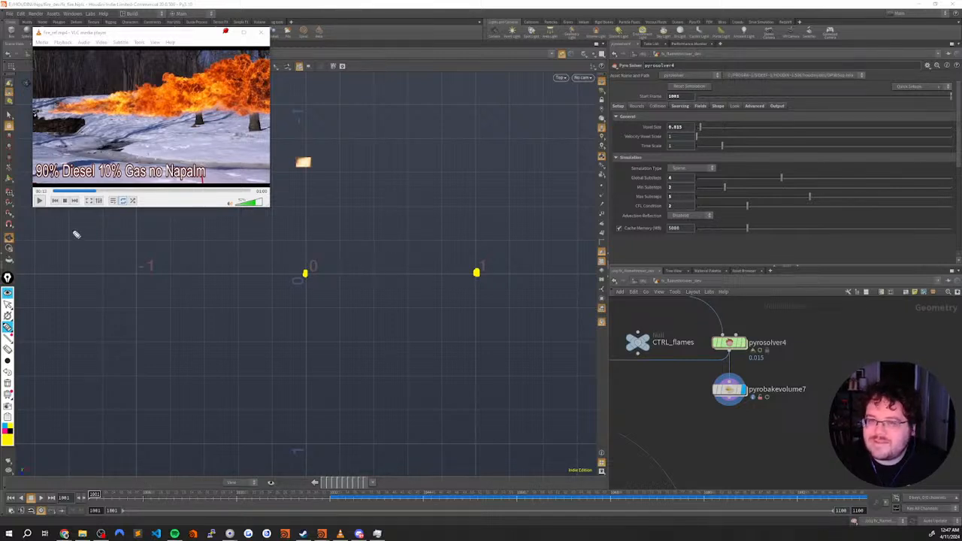
Set the CFL condition of pyrosolver4 to 4
left_click(21, 307)
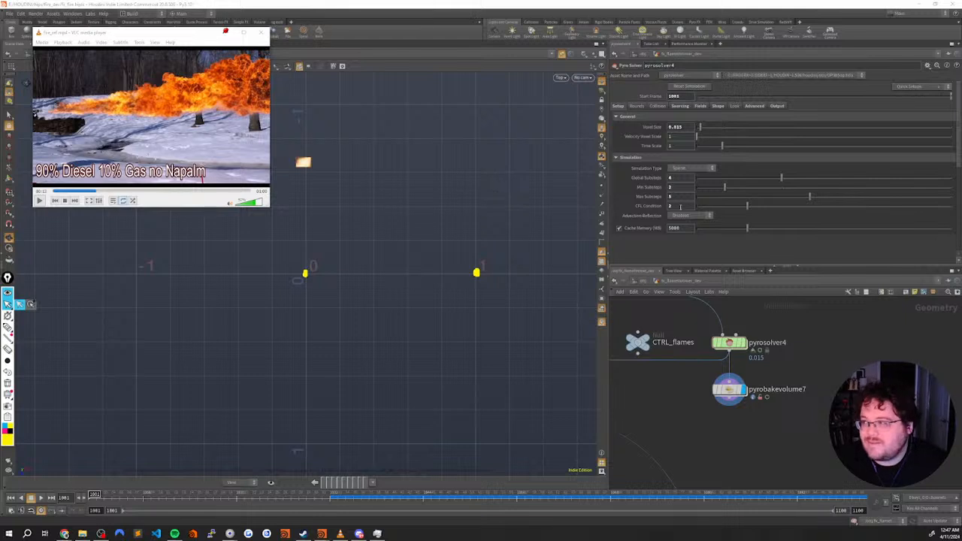
left_click(681, 205)
type("4")
key("Return")
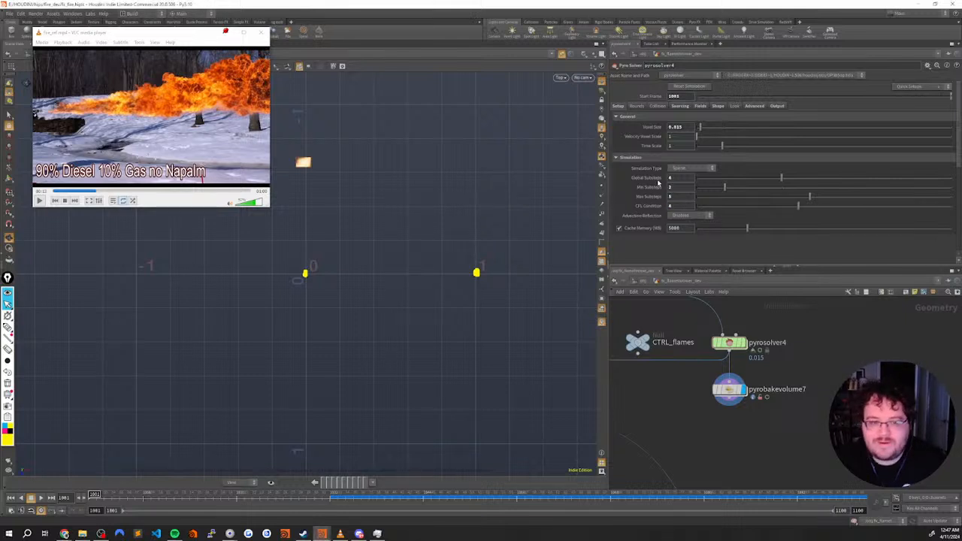
Mark a short dash and two intermediate points between 0 and 1 on the horizontal axis with the annotation pen
left_click(7, 327)
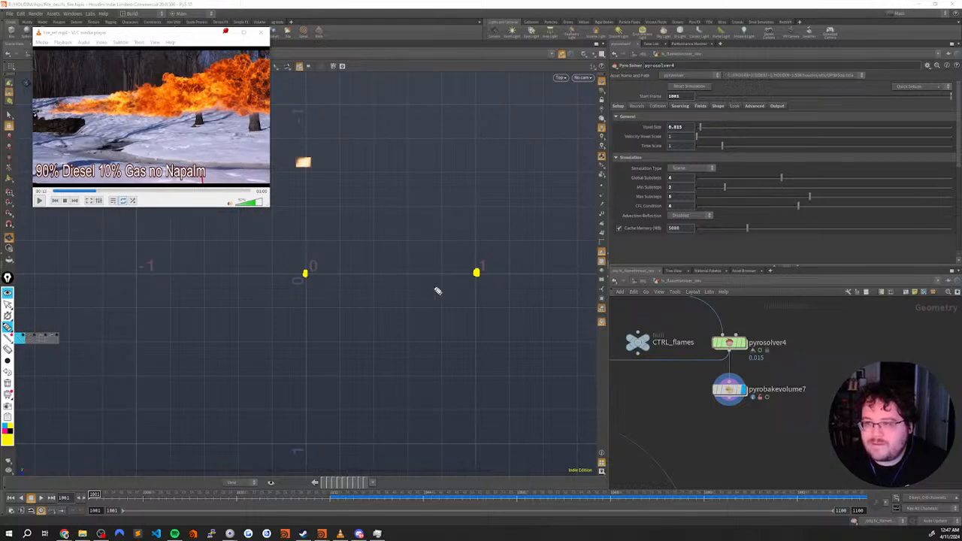
left_click_drag(321, 274, 341, 277)
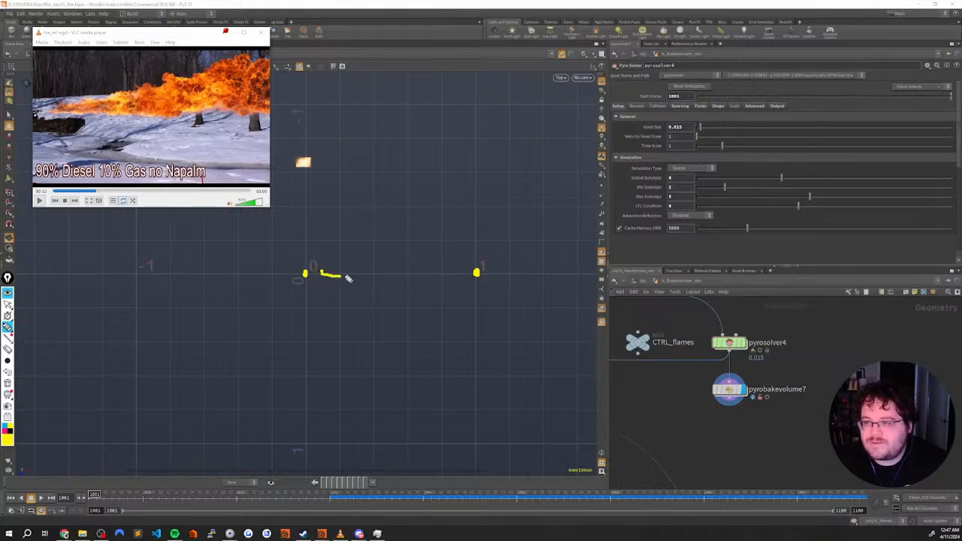
left_click(373, 274)
left_click(430, 273)
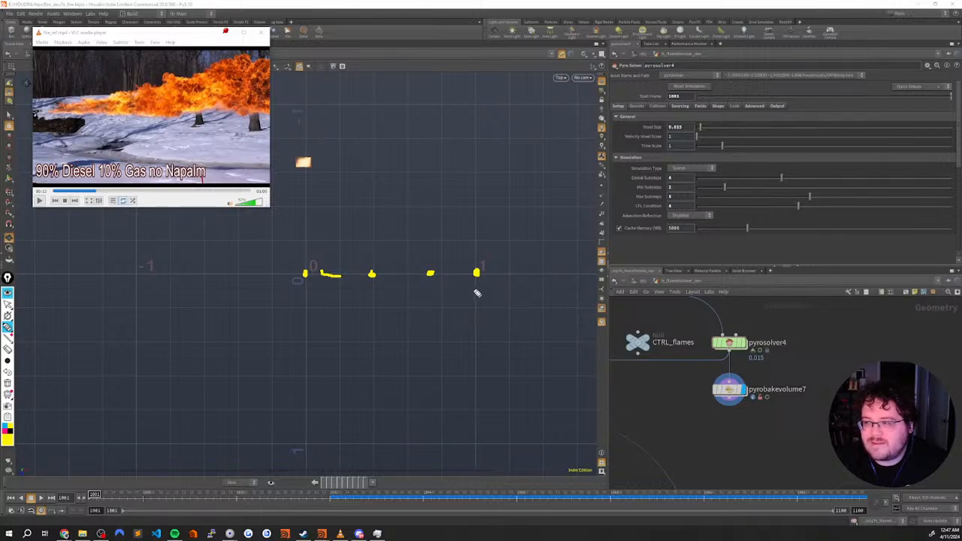
Handwrite a 2 below the point at 1 on the grid, and replace it with a 5
left_click_drag(476, 287, 483, 324)
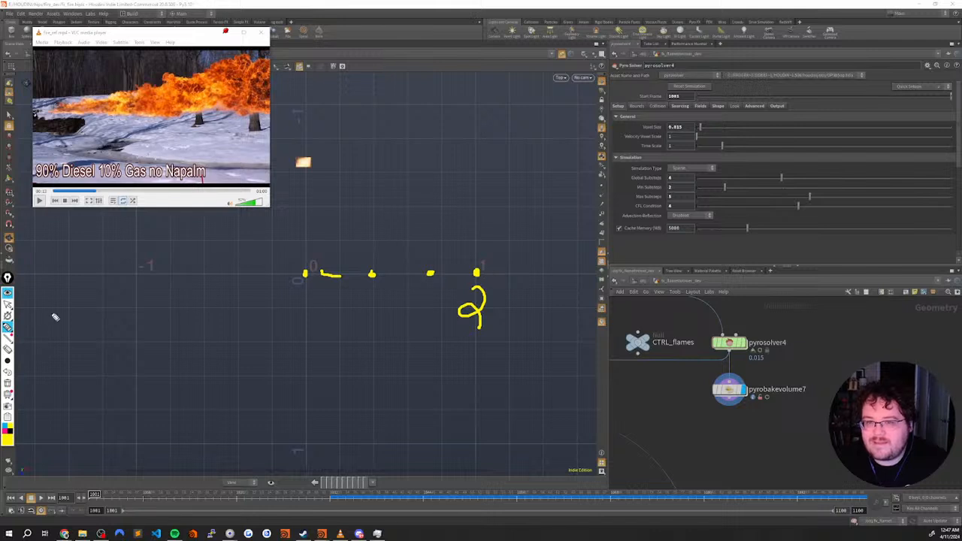
left_click_drag(431, 318, 492, 316)
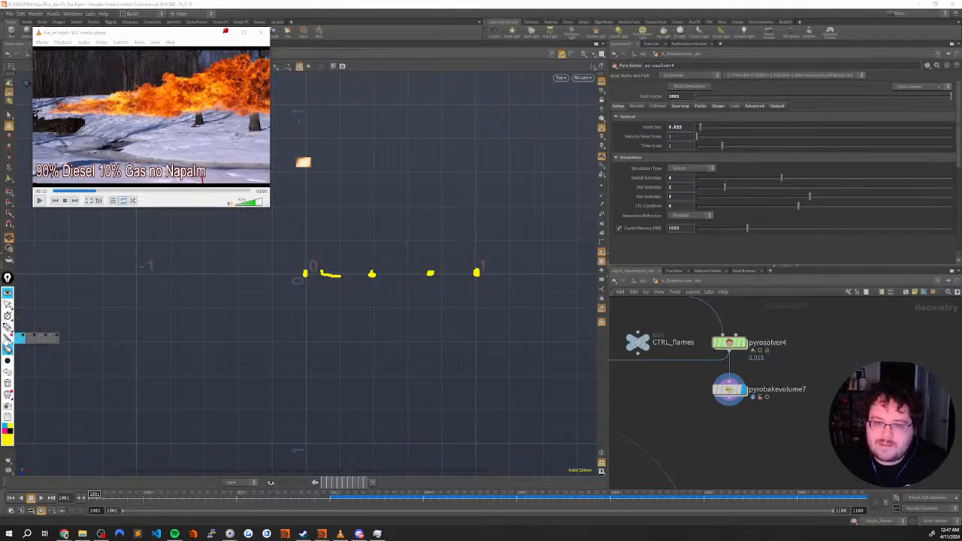
left_click(8, 327)
mouse_move(489, 288)
left_mouse_down()
mouse_move(493, 299)
mouse_move(471, 315)
left_mouse_up()
left_click_drag(494, 283, 527, 288)
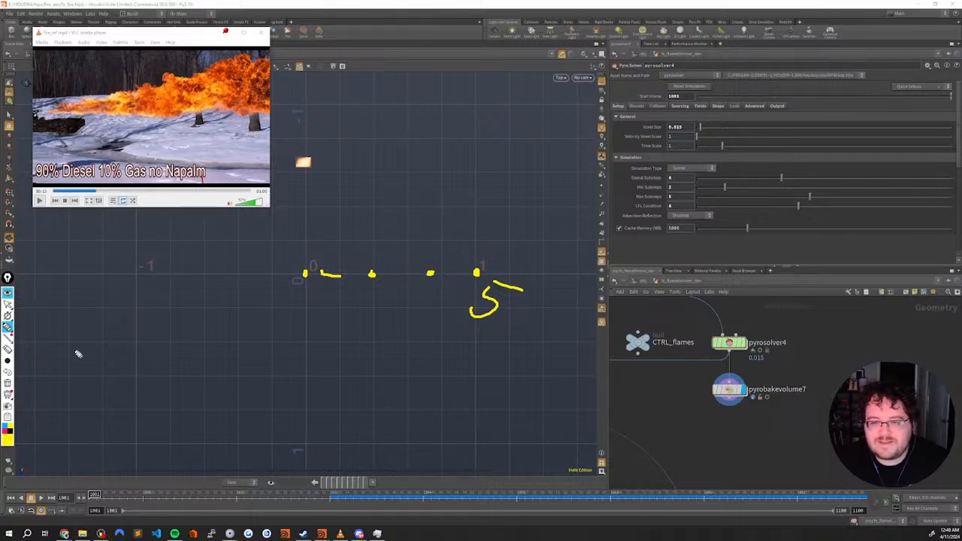
Erase the remaining pen markings from the viewport and leave annotation mode
left_click(8, 349)
mouse_move(432, 273)
left_mouse_down()
mouse_move(262, 313)
mouse_move(468, 279)
mouse_move(485, 320)
left_mouse_up()
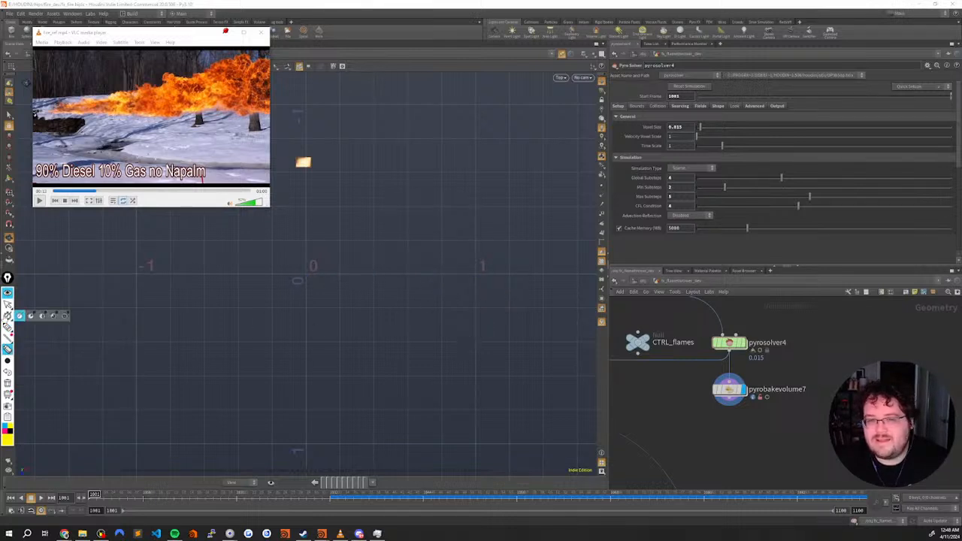
left_click(19, 304)
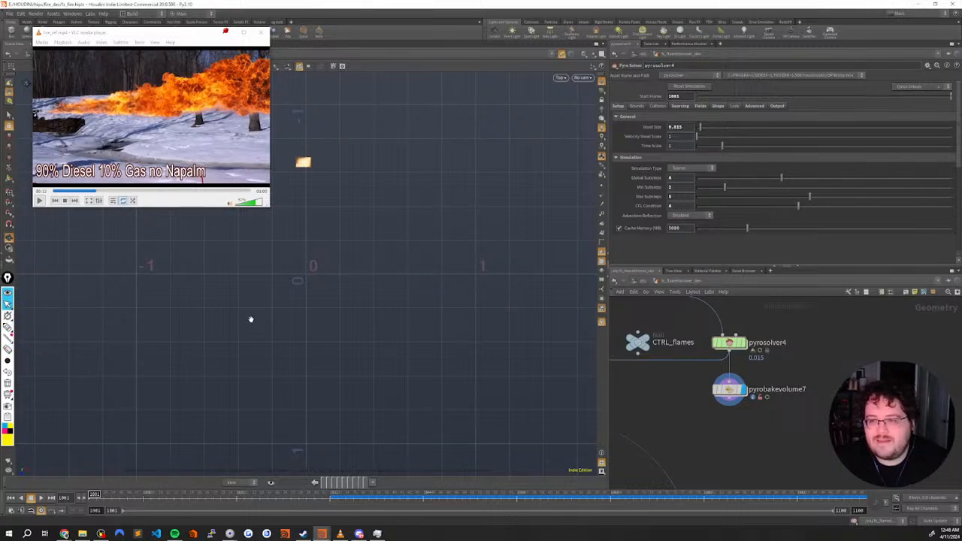
left_click(101, 534)
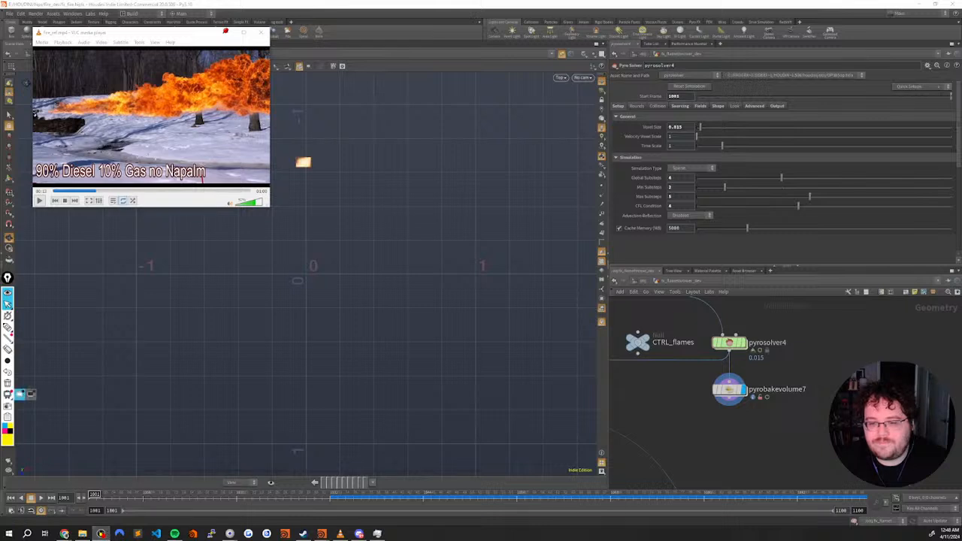
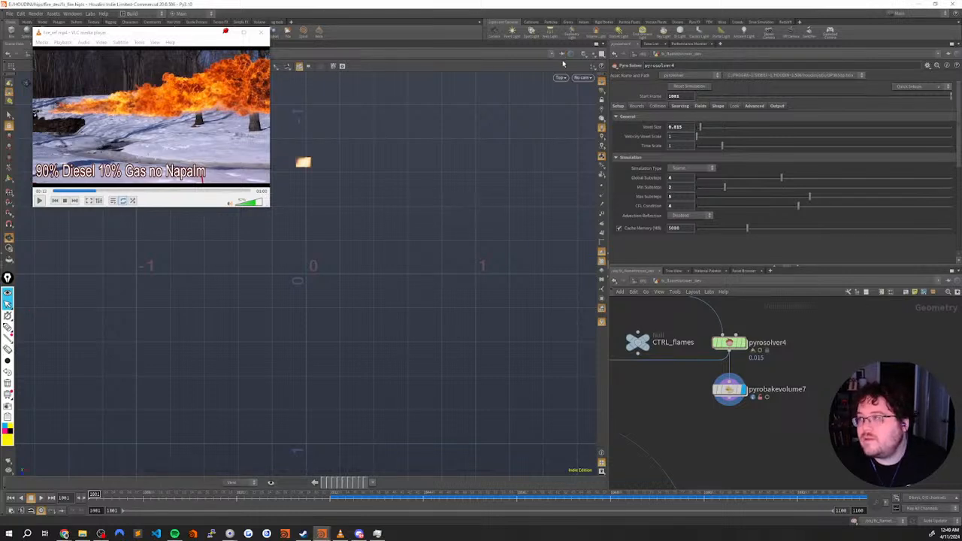
Look through shot_cam in the viewport, and tumble out of it into the free perspective view
left_click(580, 78)
left_click(598, 105)
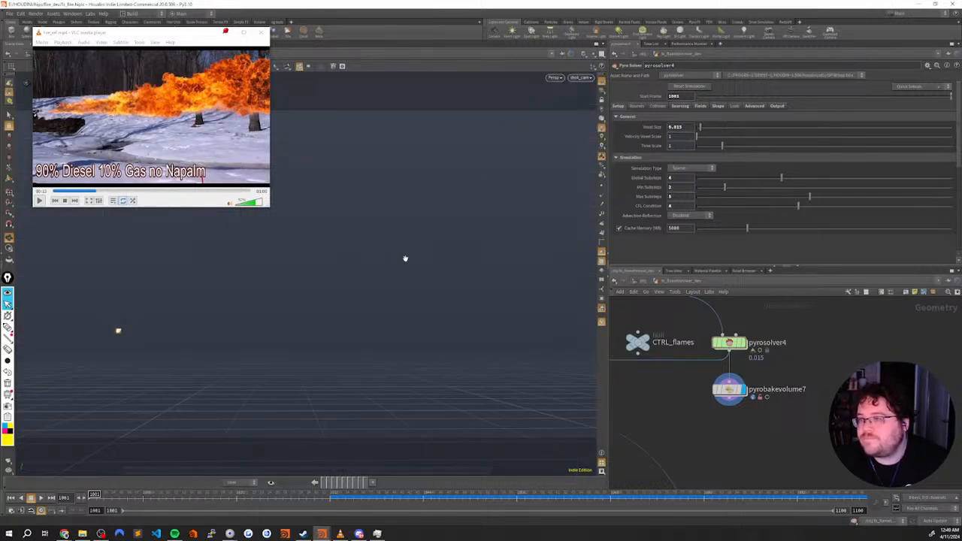
right_click_drag(297, 323, 323, 312)
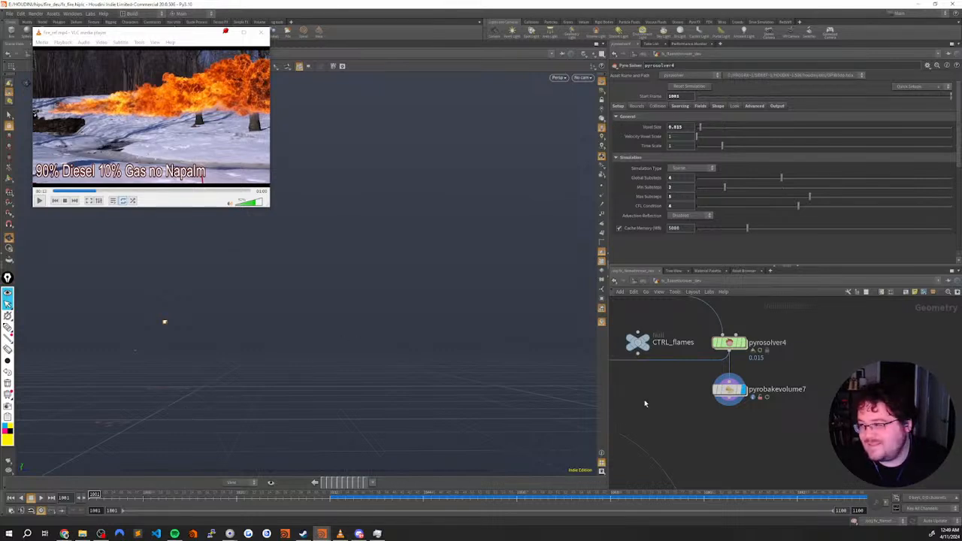
Switch to SteelSeries GG, open the Sonar mixer, and widen the window to show all audio channels
left_click(9, 534)
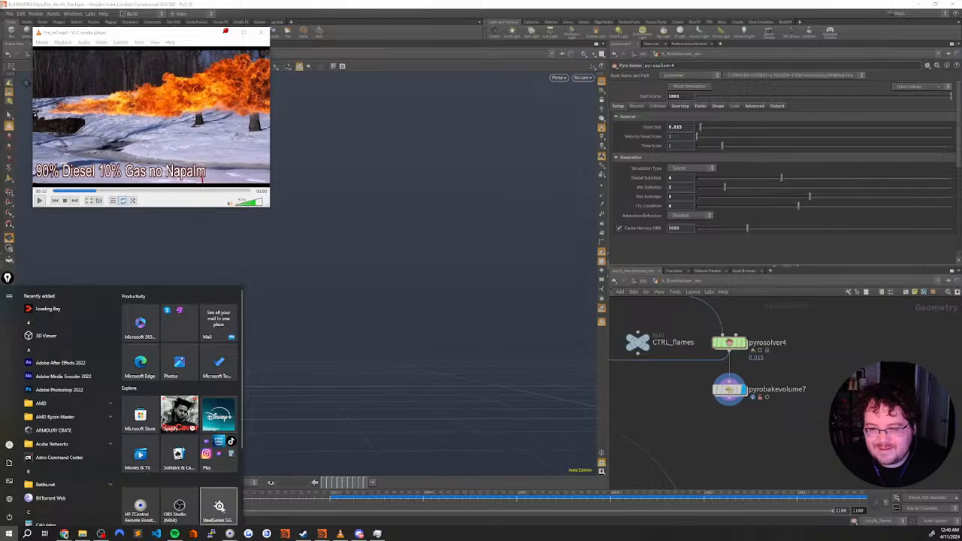
left_click(218, 505)
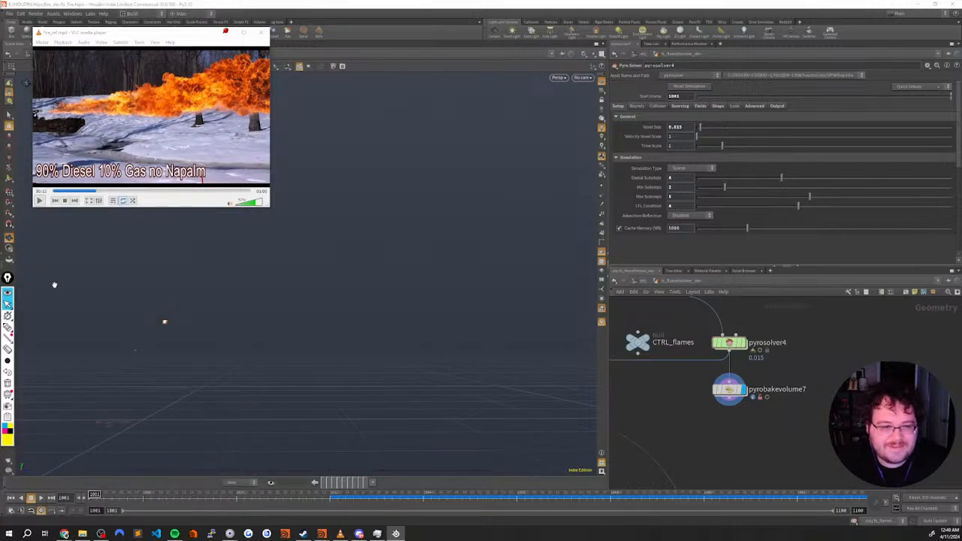
left_click_drag(2, 105, 538, 44)
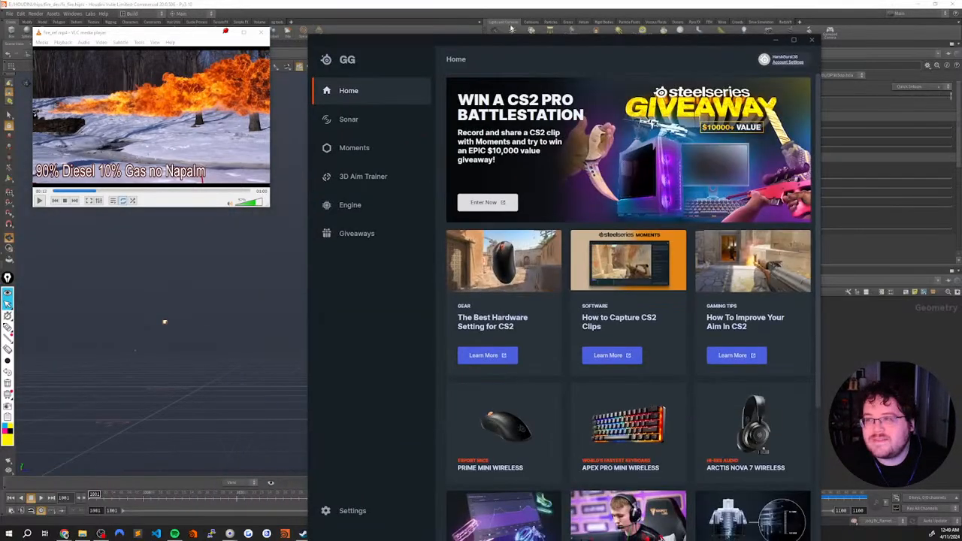
left_click(369, 126)
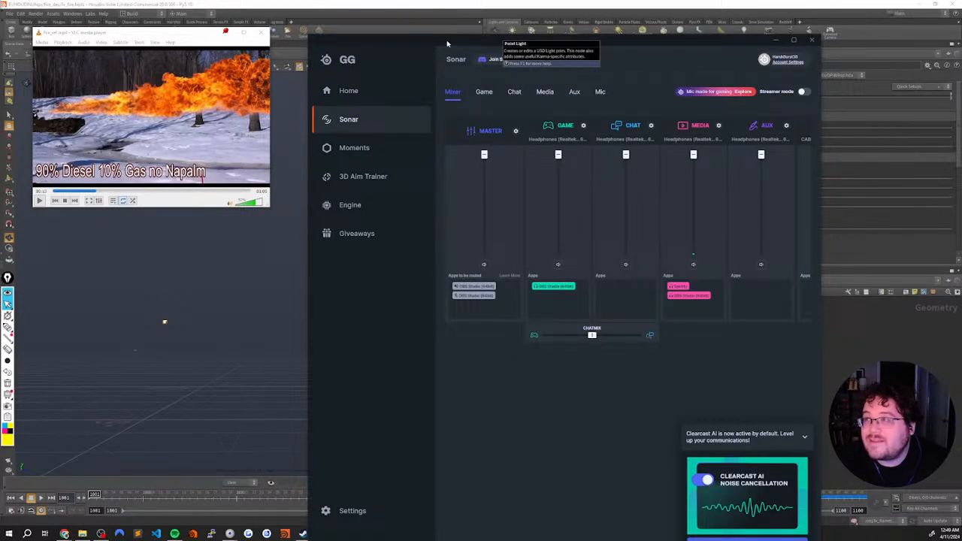
left_click_drag(447, 43, 372, 44)
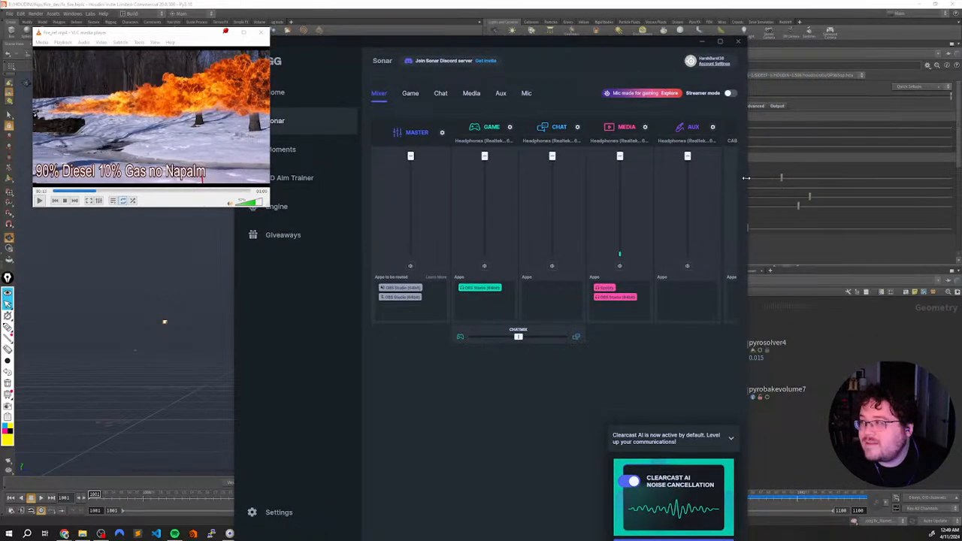
left_click_drag(746, 178, 894, 179)
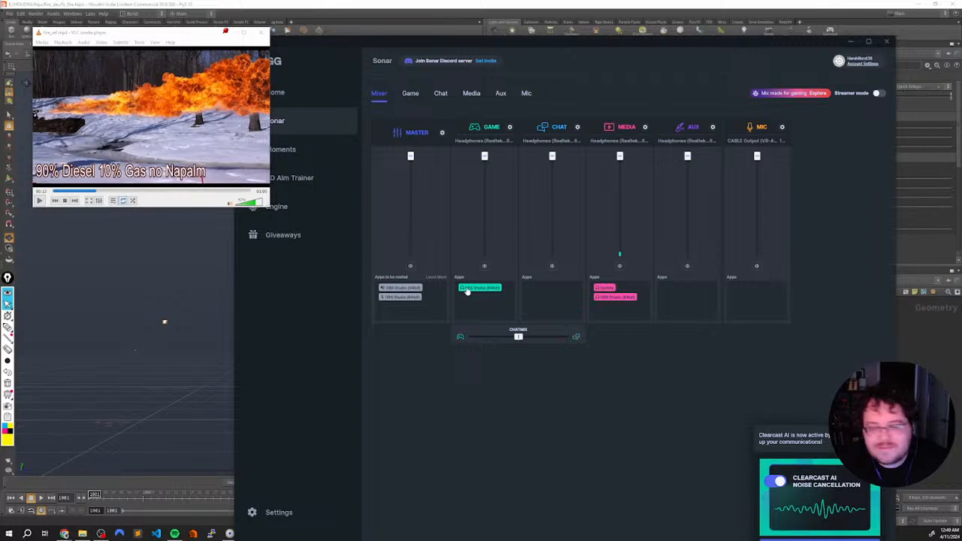
Set Sonar's microphone configuration to the Walkie Talkie preset
left_click(528, 100)
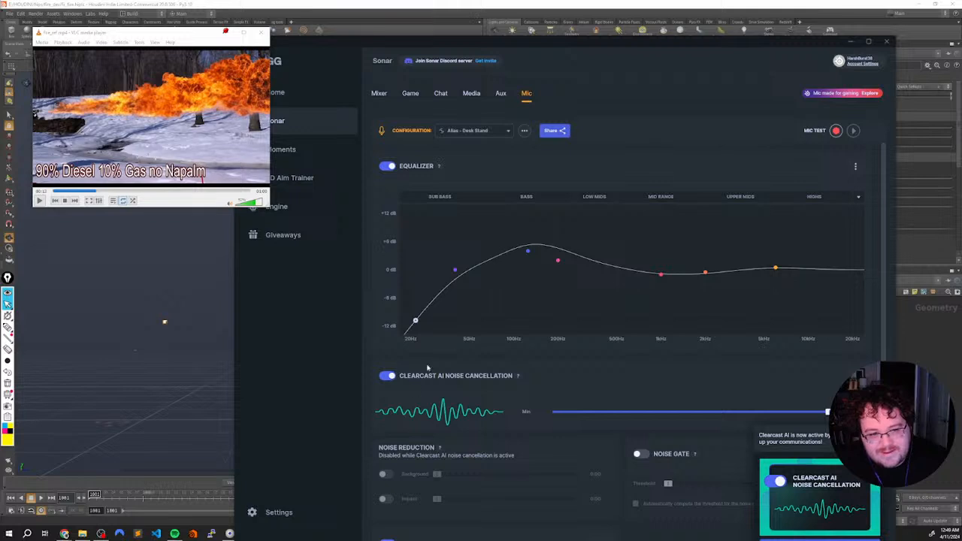
mouse_move(518, 378)
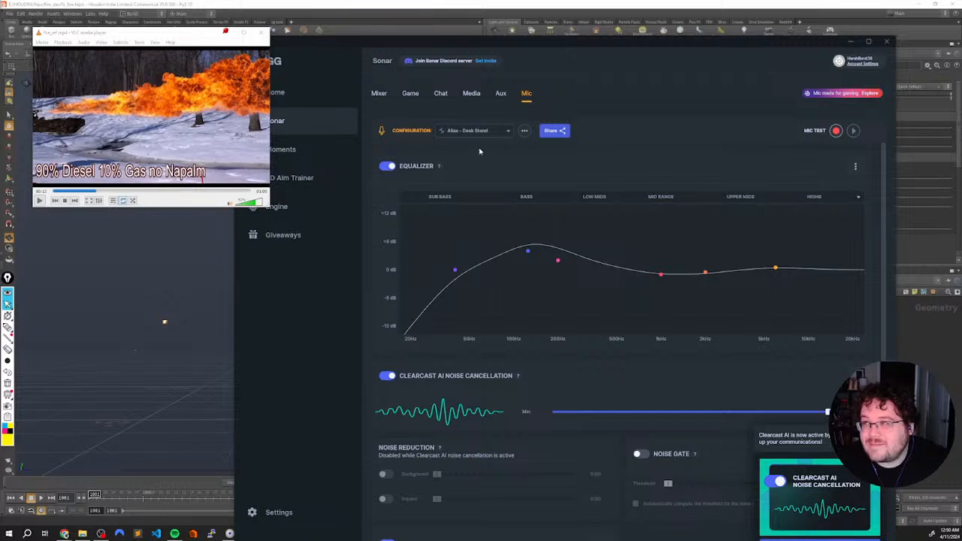
left_click(494, 131)
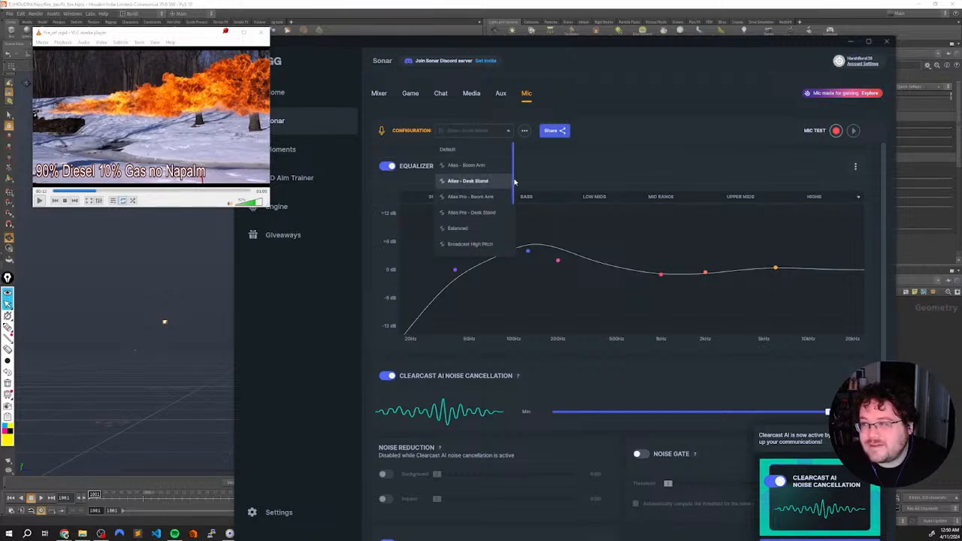
scroll(511, 240, "down", 3)
left_click(460, 248)
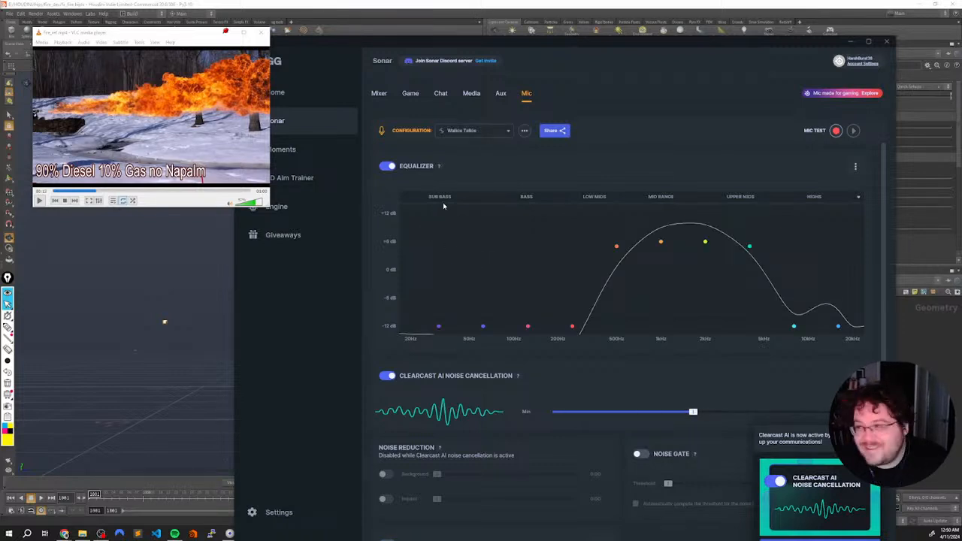
Set Sonar's microphone configuration to Alias Pro - Desk Stand, and review the mixer
left_click(466, 132)
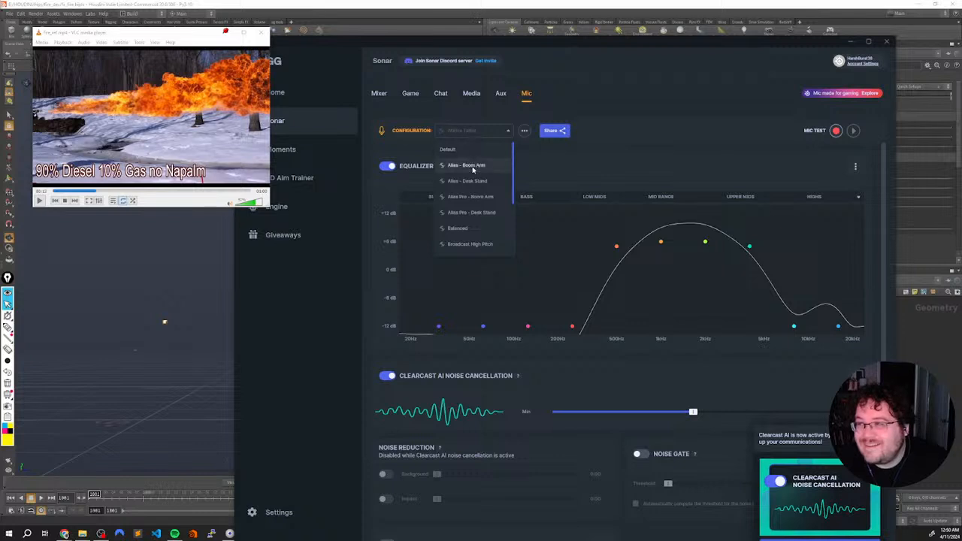
left_click(480, 213)
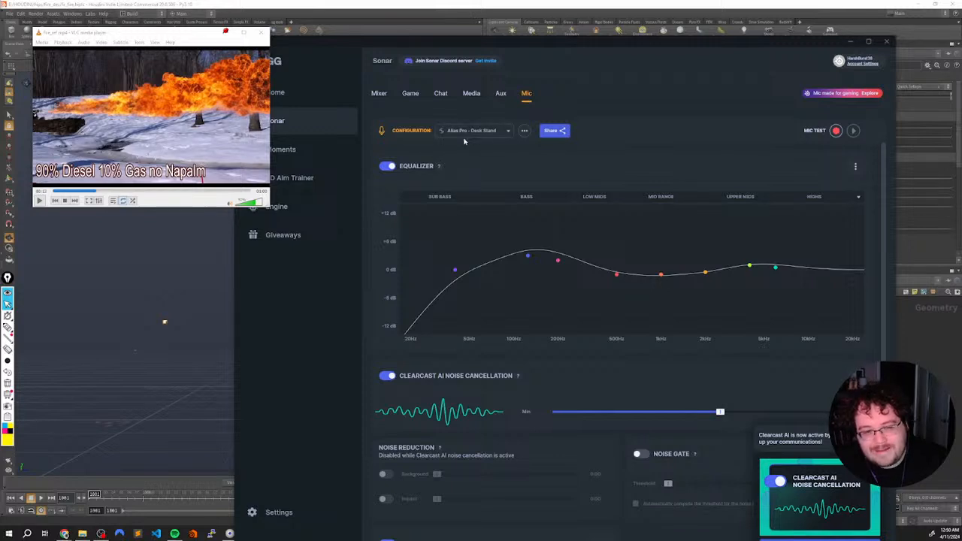
left_click(379, 94)
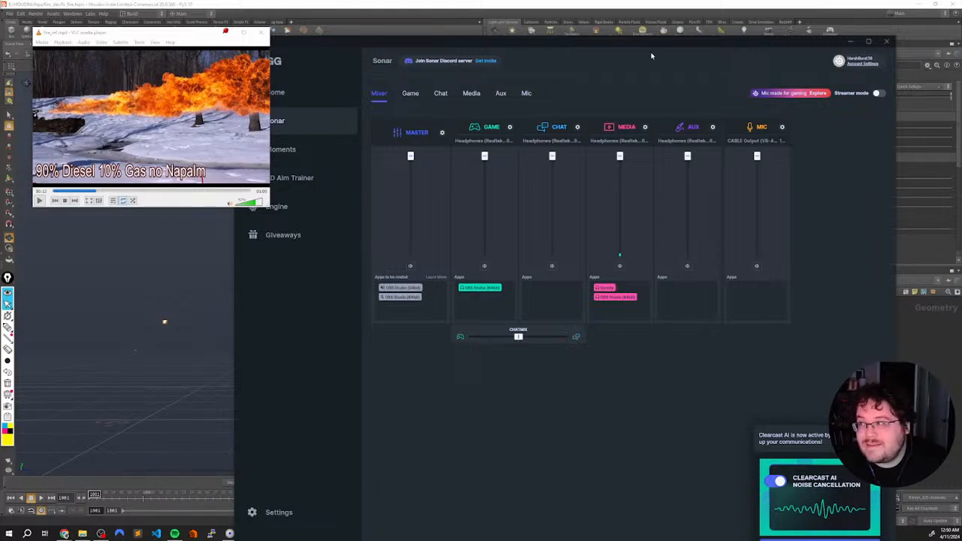
left_click(525, 94)
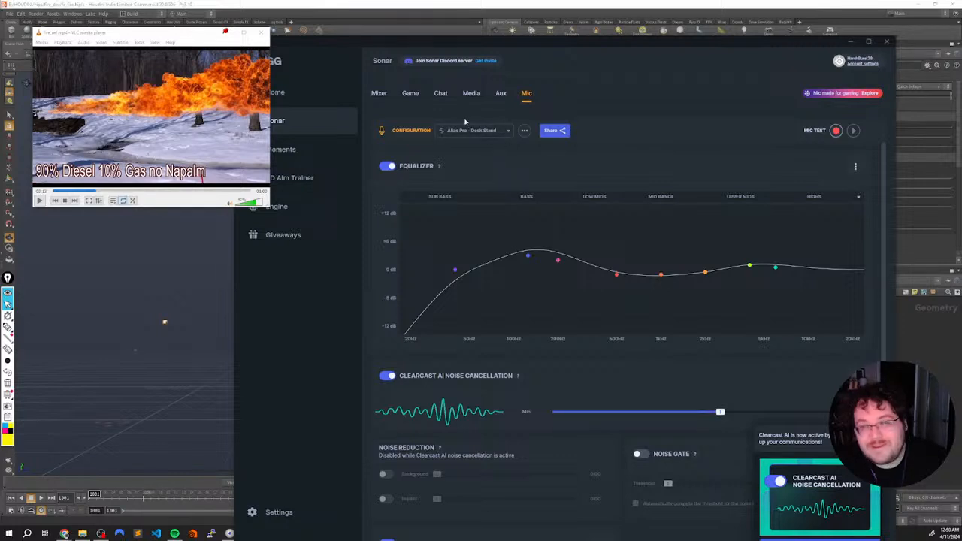
left_click(379, 94)
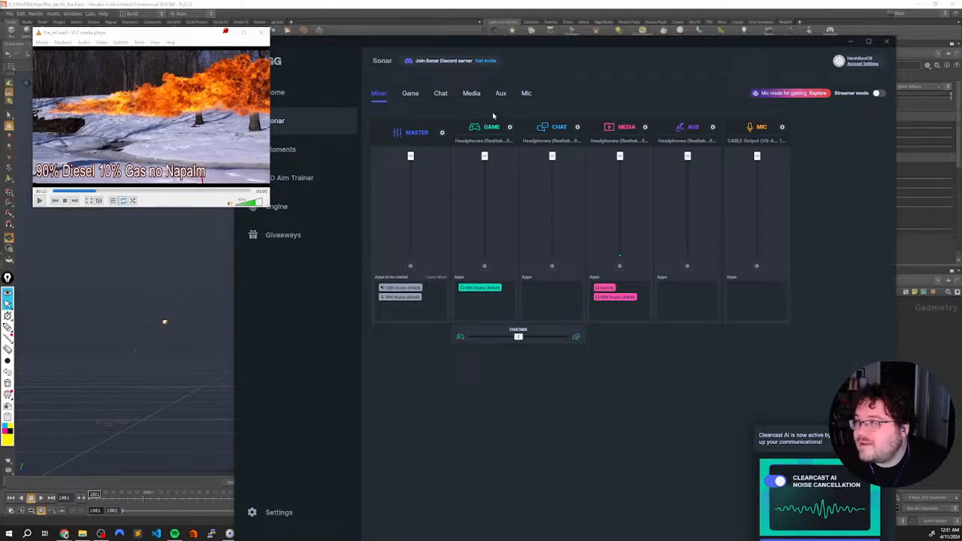
View the configuration presets of Sonar's game channel without choosing one, and close SteelSeries GG
left_click(409, 95)
left_click(481, 133)
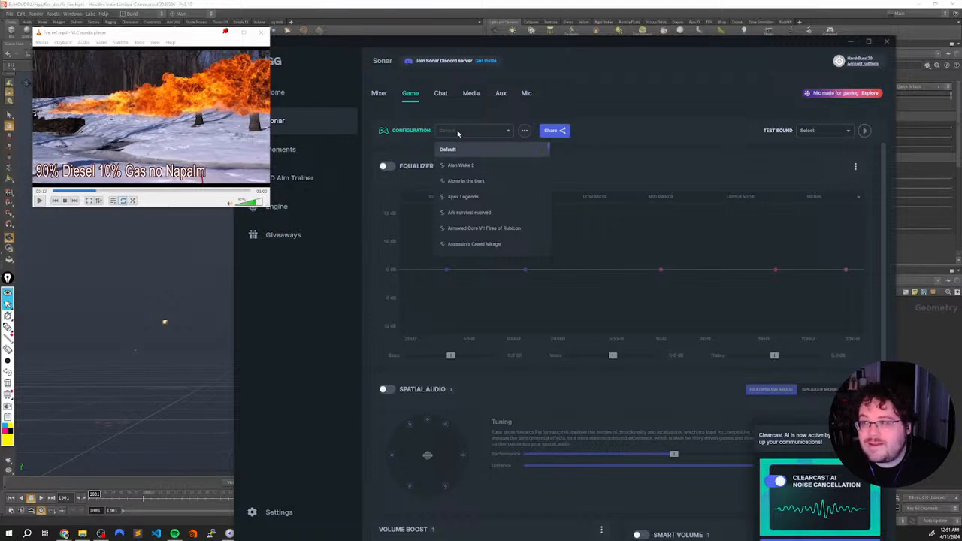
left_click(485, 116)
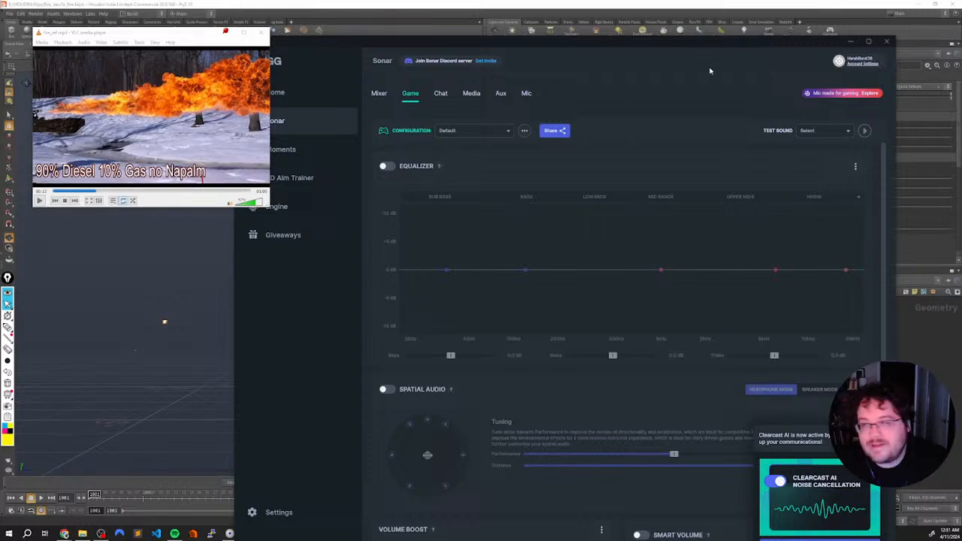
left_click(887, 42)
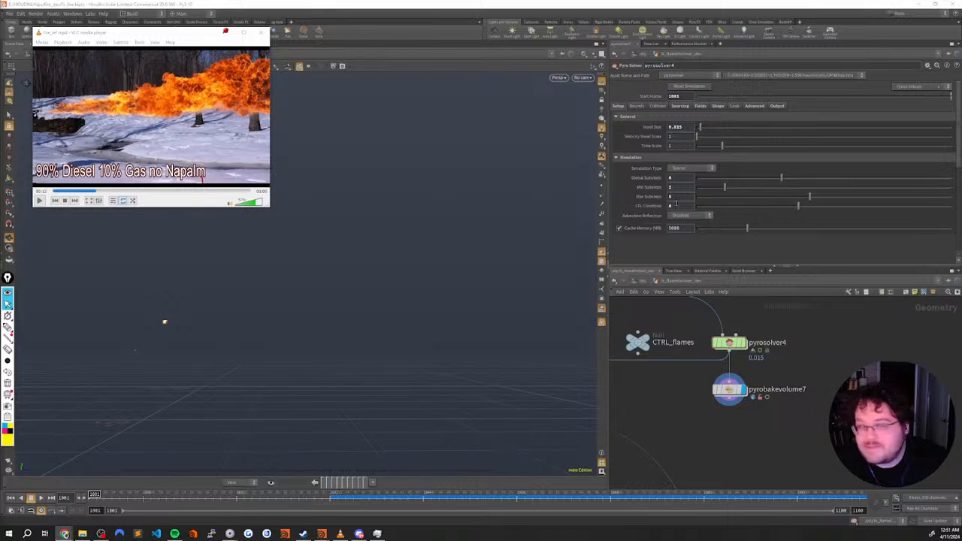
Try a different Global Substeps value on pyrosolver4, and set it back to 4
left_click_drag(673, 178, 656, 194)
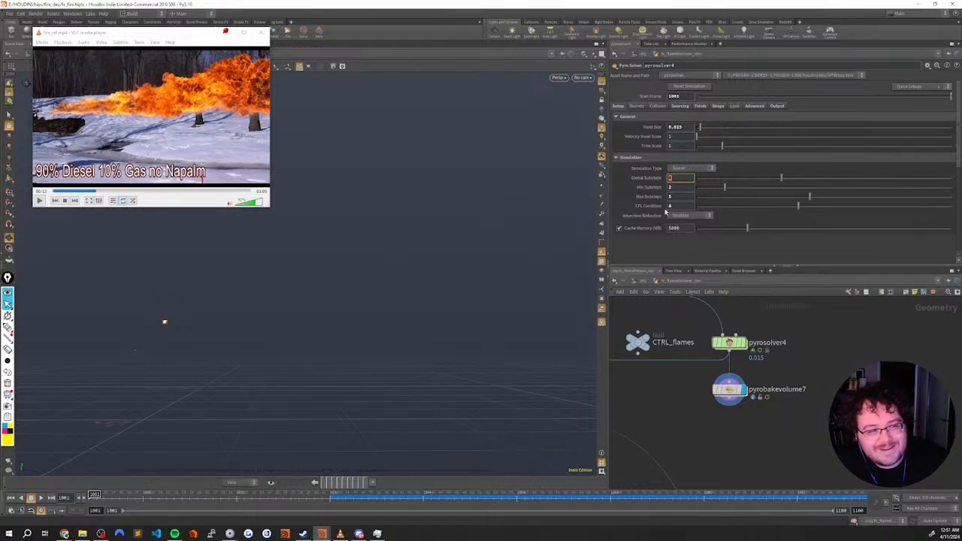
type("0")
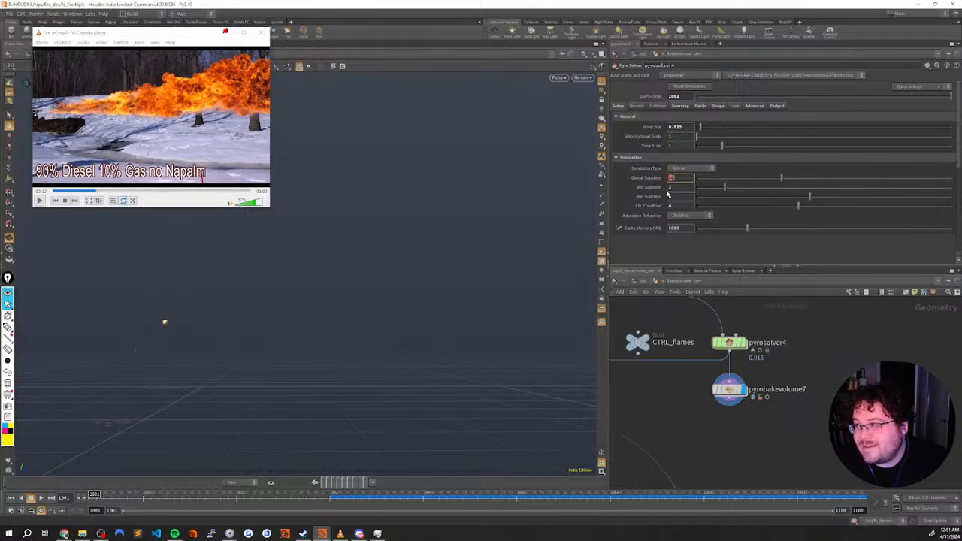
key("BackSpace")
key("BackSpace")
type("4")
key("Return")
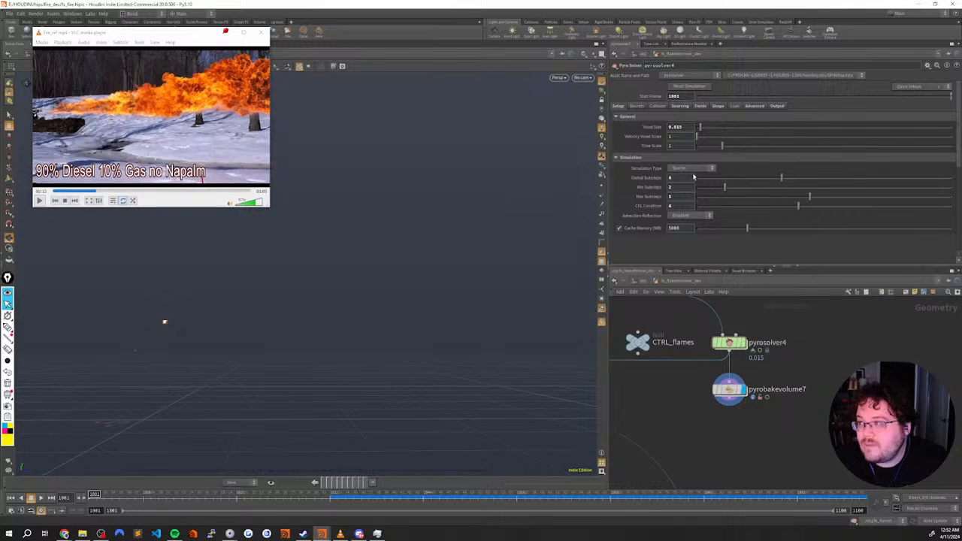
Set pyrosolver4's Min Substeps to 1 and Global Substeps to 2
left_click_drag(654, 187, 655, 188)
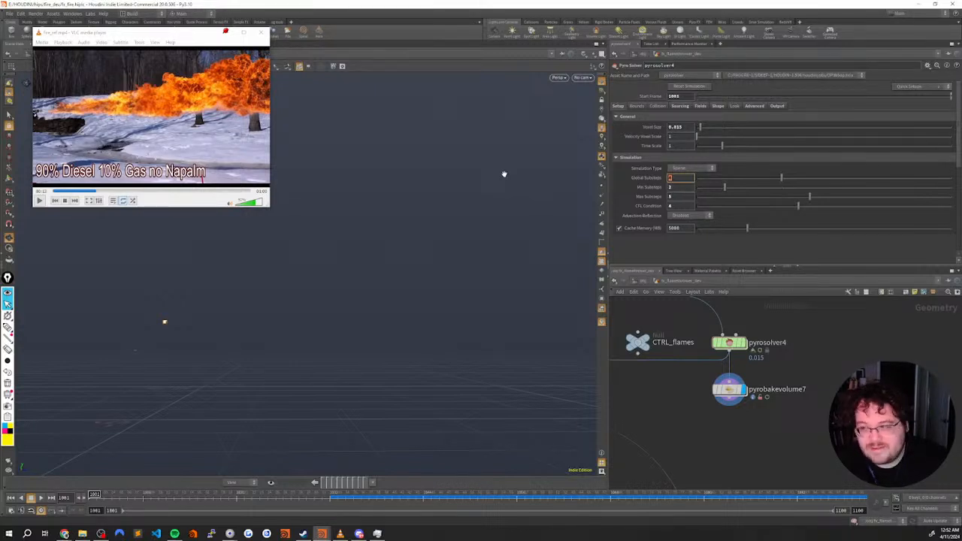
type("4")
key("Return")
double_click(669, 189)
type("1")
key("Return")
double_click(671, 197)
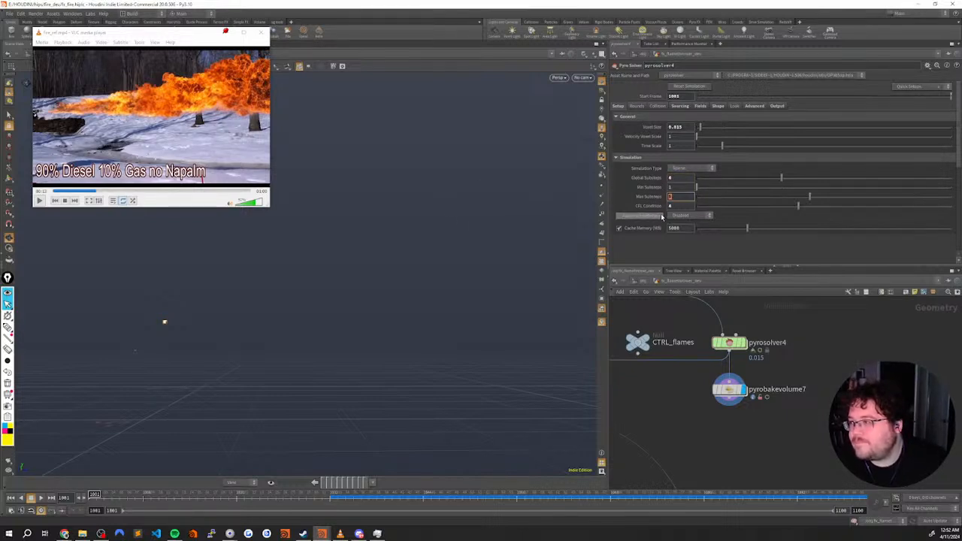
double_click(669, 179)
type("2")
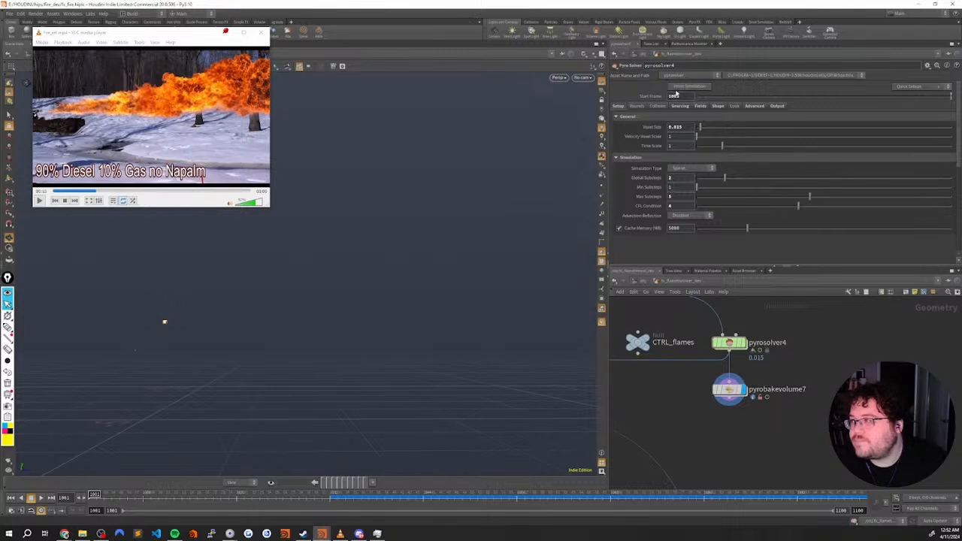
Play the pyro simulation, compare the flame's shape with the reference footage, and return to frame 1001
middle_click_drag(681, 393, 678, 399)
key("Up")
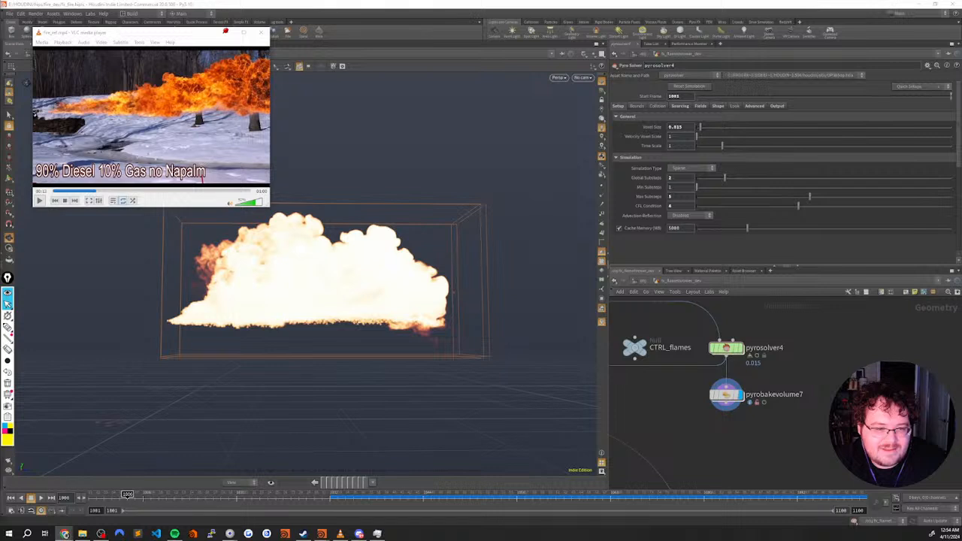
left_click(209, 315)
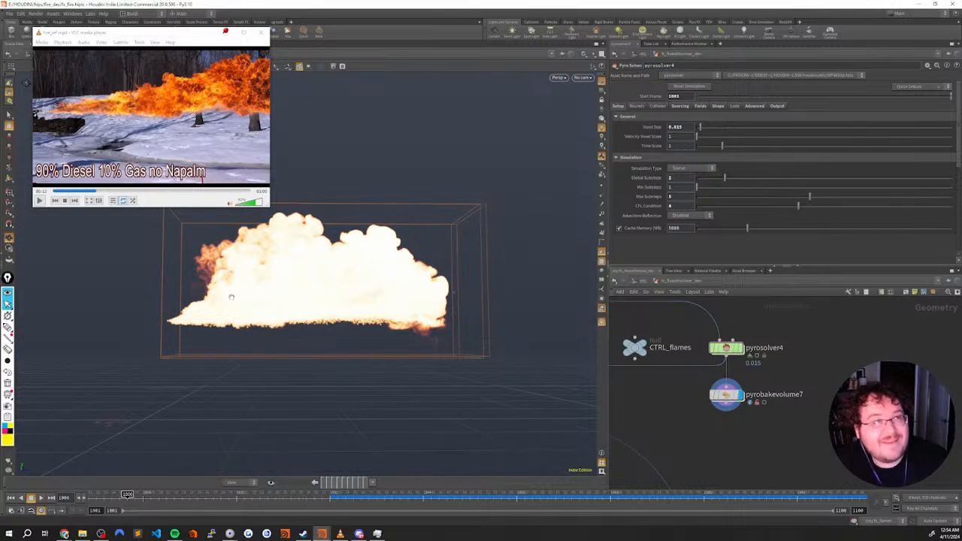
left_click_drag(242, 268, 234, 300)
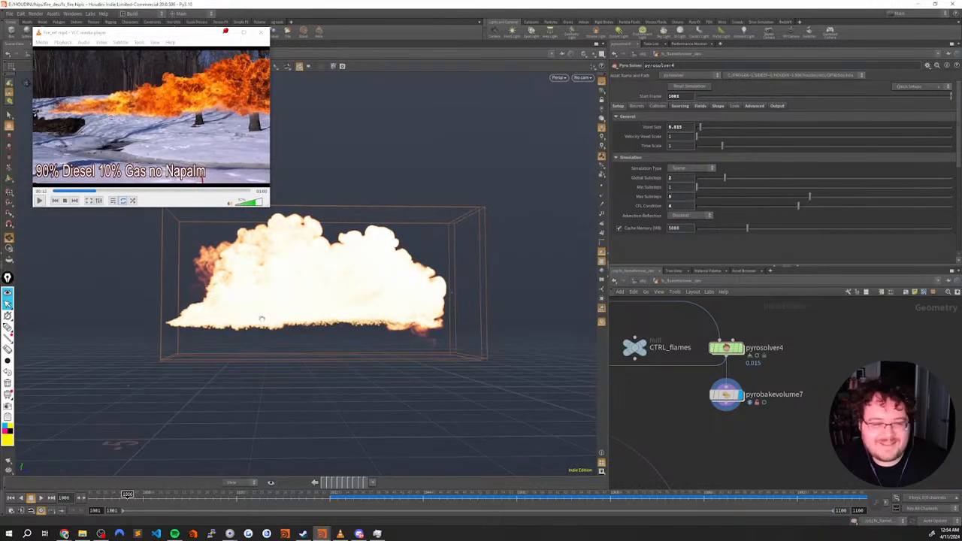
left_click_drag(127, 494, 90, 504)
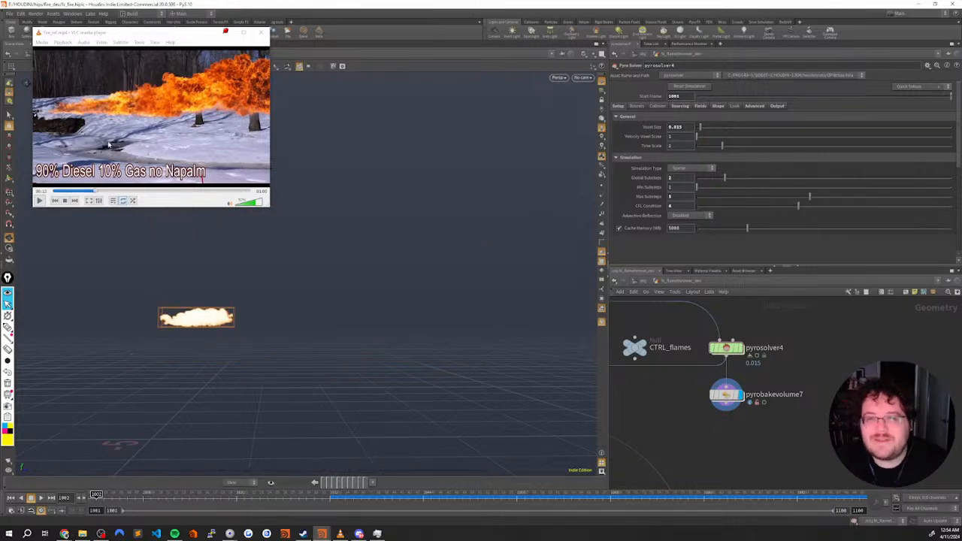
left_click_drag(86, 190, 100, 202)
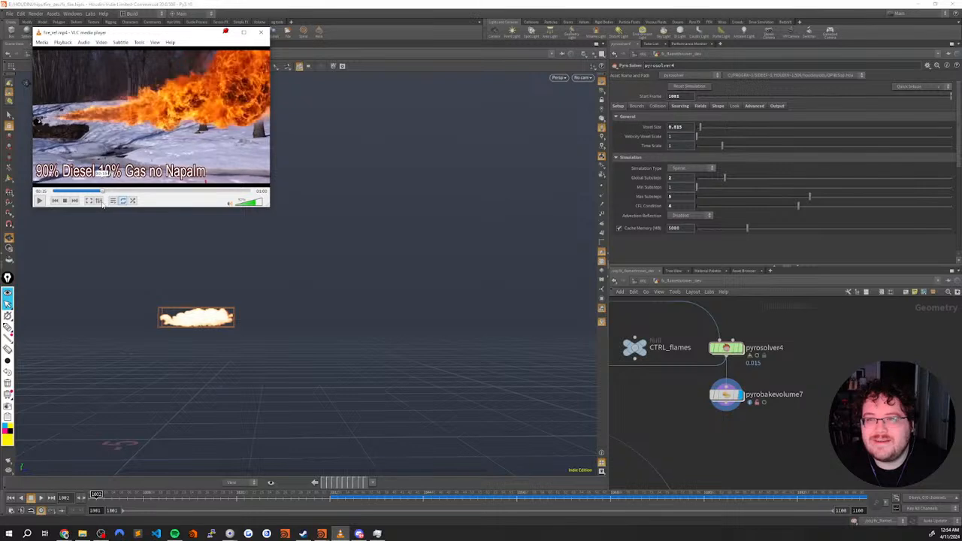
left_click(95, 503)
Display the color_vis_fuel node, play its colored fuel particles, and return to the first frame
scroll(794, 360, "down", 4)
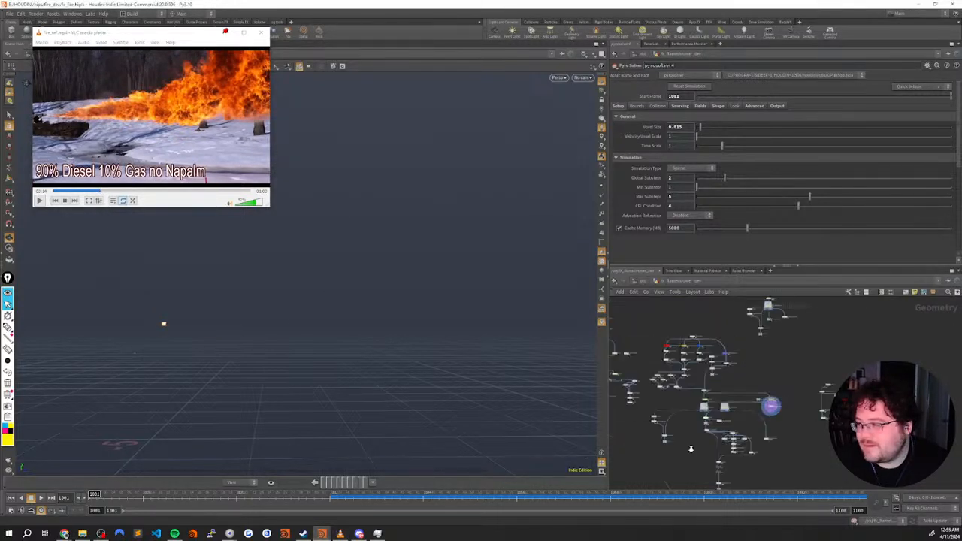
middle_click_drag(800, 359, 864, 438)
middle_click_drag(799, 342, 670, 421)
scroll(670, 422, "up", 4)
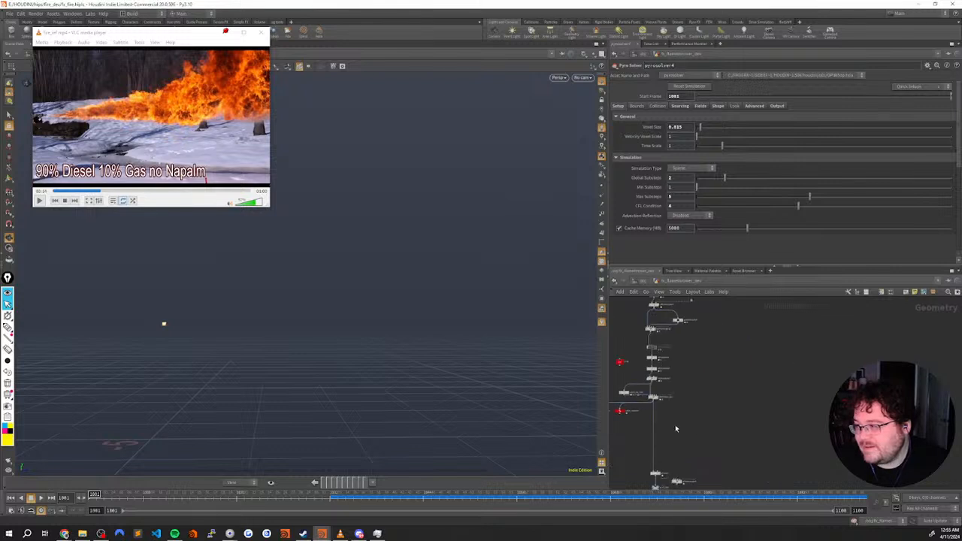
middle_click_drag(683, 387, 699, 418)
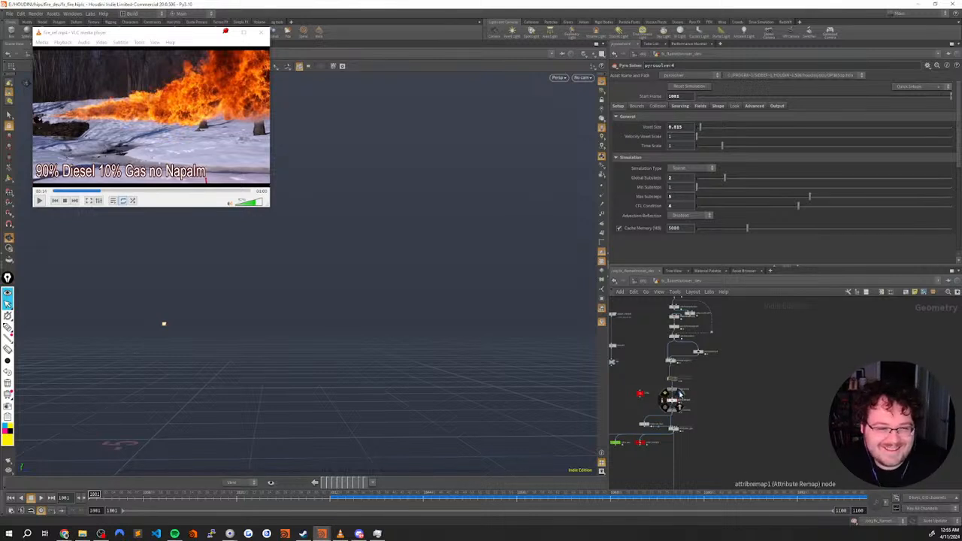
scroll(698, 379, "up", 5)
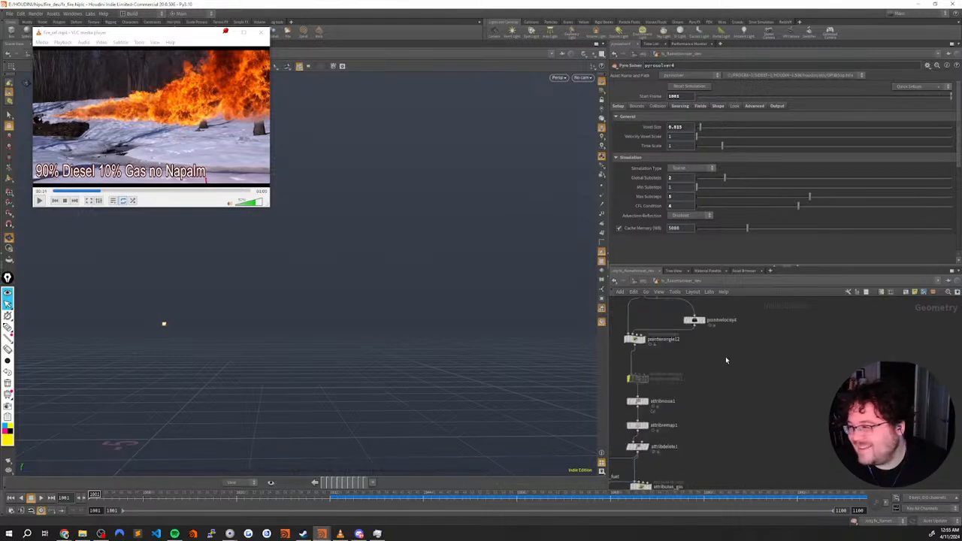
left_click(704, 361)
left_click(715, 350)
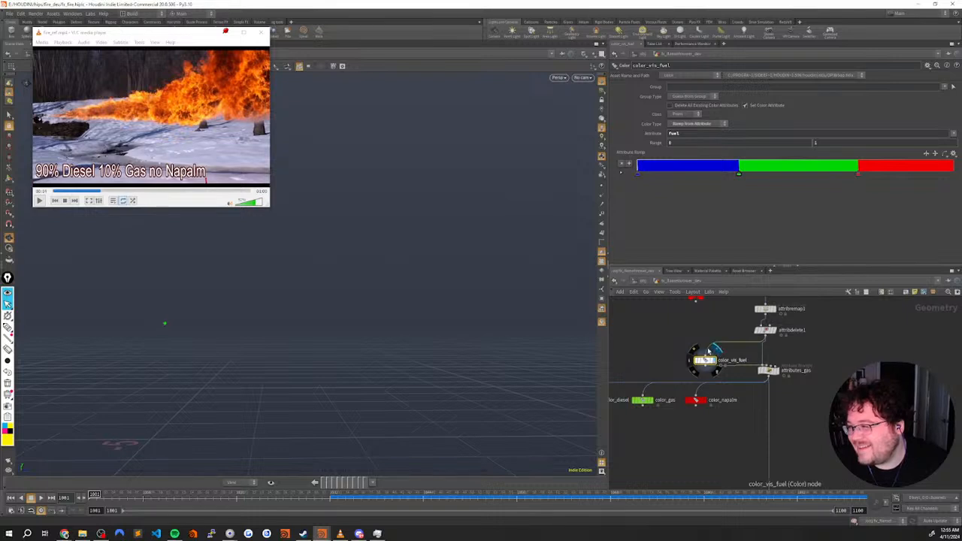
key("Up")
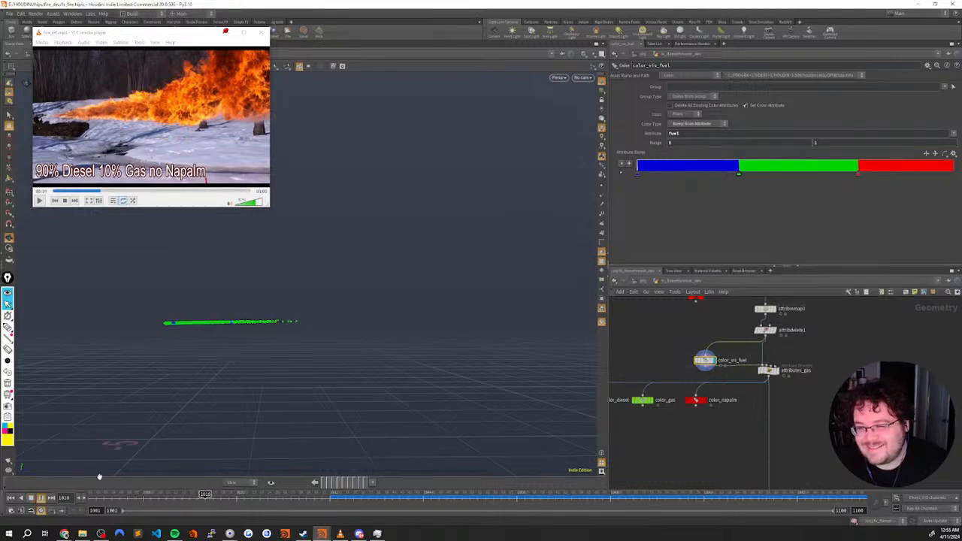
left_click(194, 497)
left_click_drag(194, 500, 95, 498)
Display the switch1 node below OUT_Nozzle_Sim, play its output, and rewind to frame 1001
middle_click_drag(694, 327, 693, 415)
middle_click_drag(721, 346, 711, 400)
middle_click_drag(691, 328, 673, 457)
left_click_drag(684, 362, 703, 354)
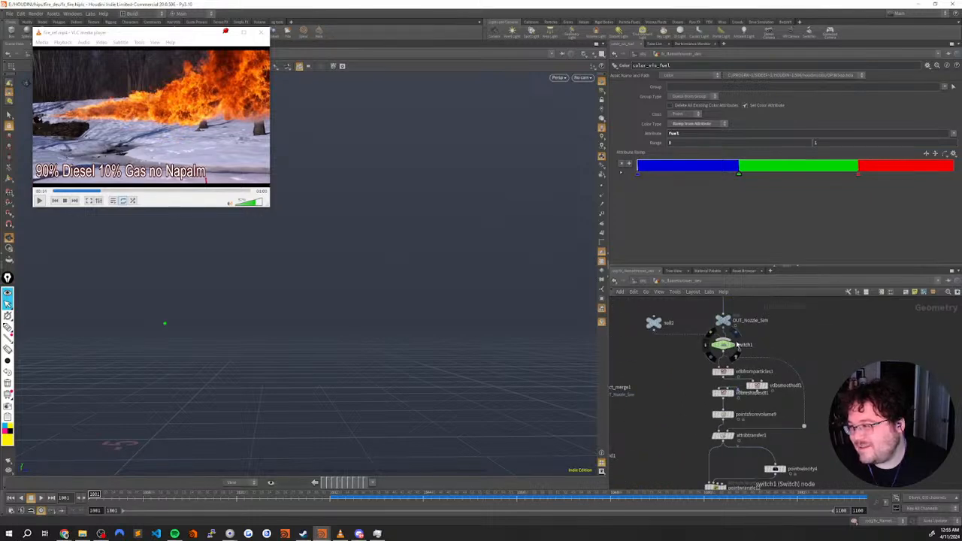
left_click(723, 344)
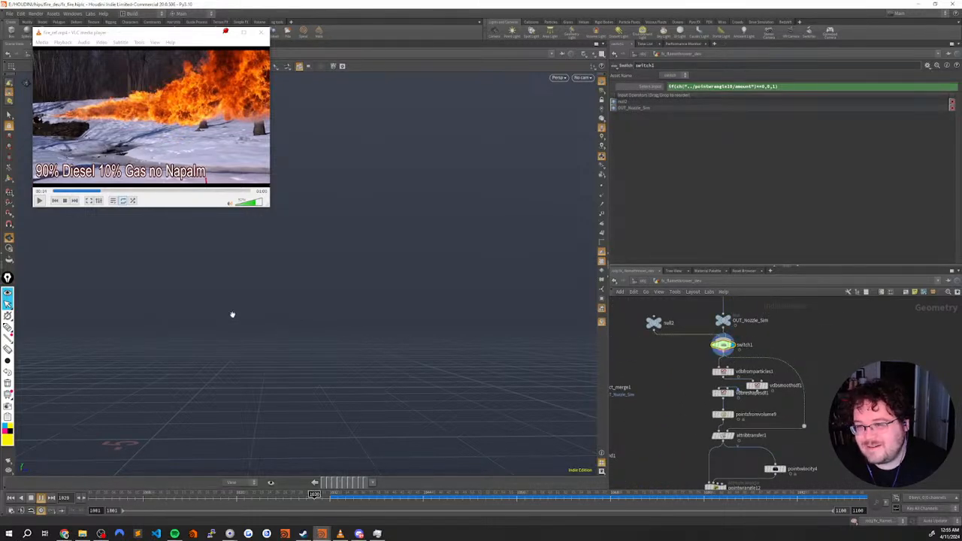
left_click_drag(253, 320, 236, 353)
left_click_drag(98, 493, 69, 488)
Display the CTRL_flame_thrower null and check its output over the timeline
middle_click_drag(804, 349, 754, 485)
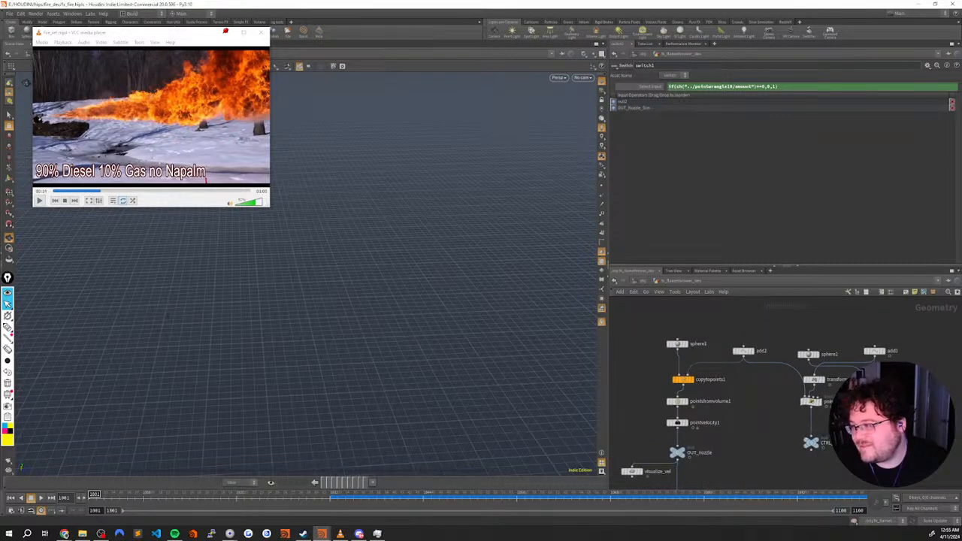
left_click(810, 443)
key("Up")
left_click(108, 494)
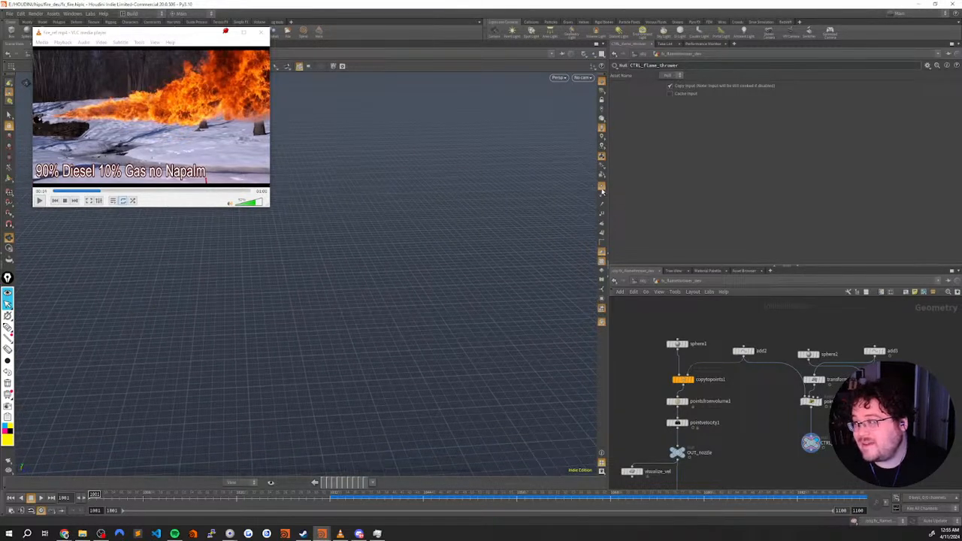
Display the popnet node and play its nozzle particle simulation
middle_click_drag(740, 445, 747, 311)
left_click(691, 384)
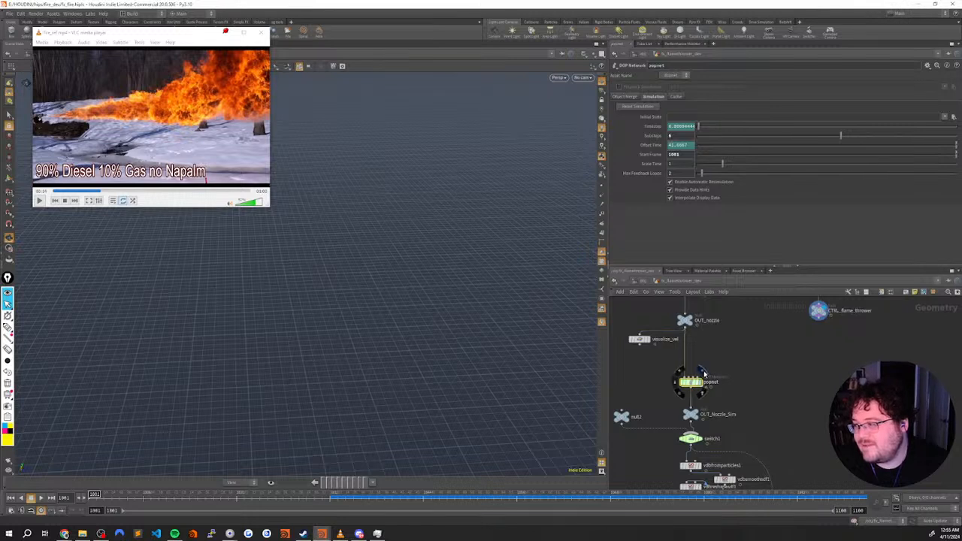
left_click(705, 376)
key("Up")
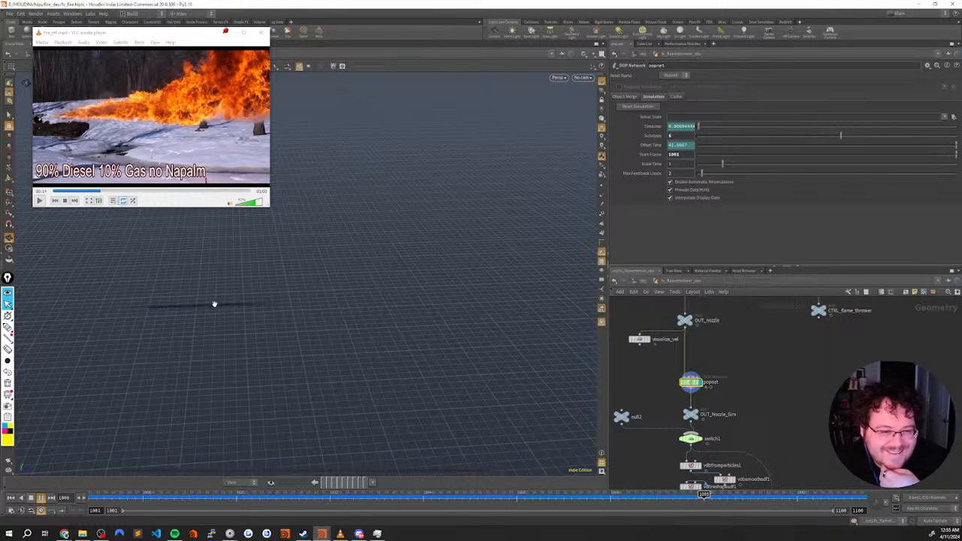
Display pointwrangle12, play its particle stream from a closer, lower angle, and rewind to the first frame
middle_click_drag(738, 399, 754, 290)
scroll(676, 365, "down", 5, "ctrl")
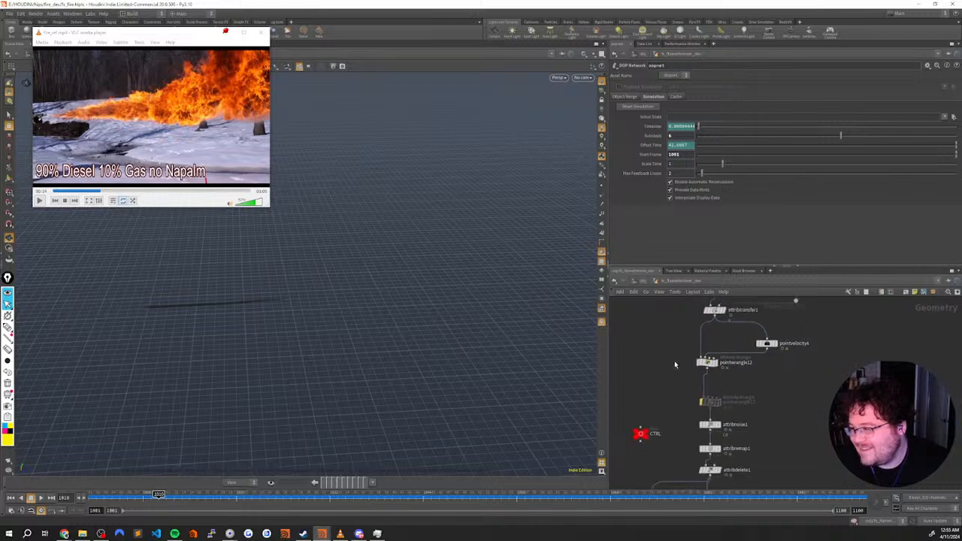
left_click(710, 367)
left_click(717, 367)
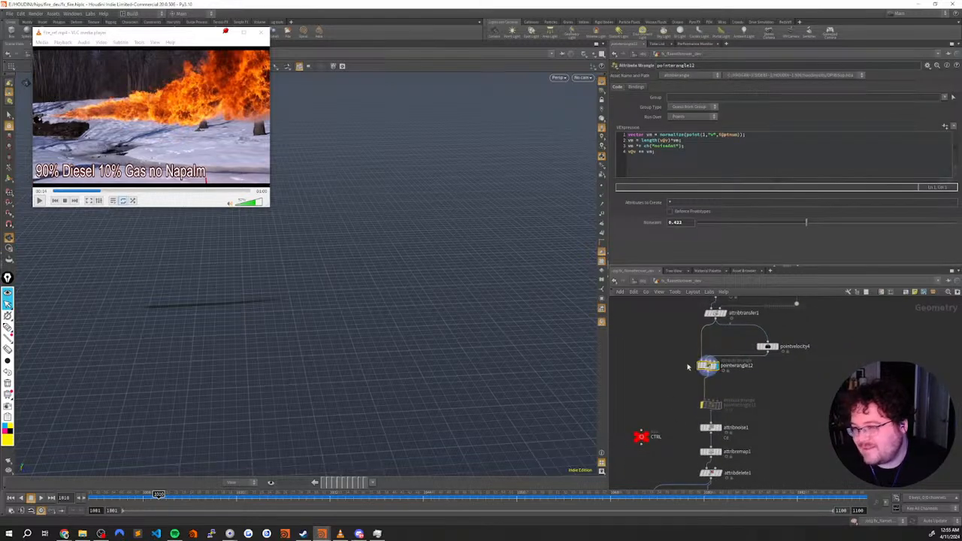
left_click_drag(202, 297, 499, 277)
left_click_drag(422, 284, 346, 298)
key("Up")
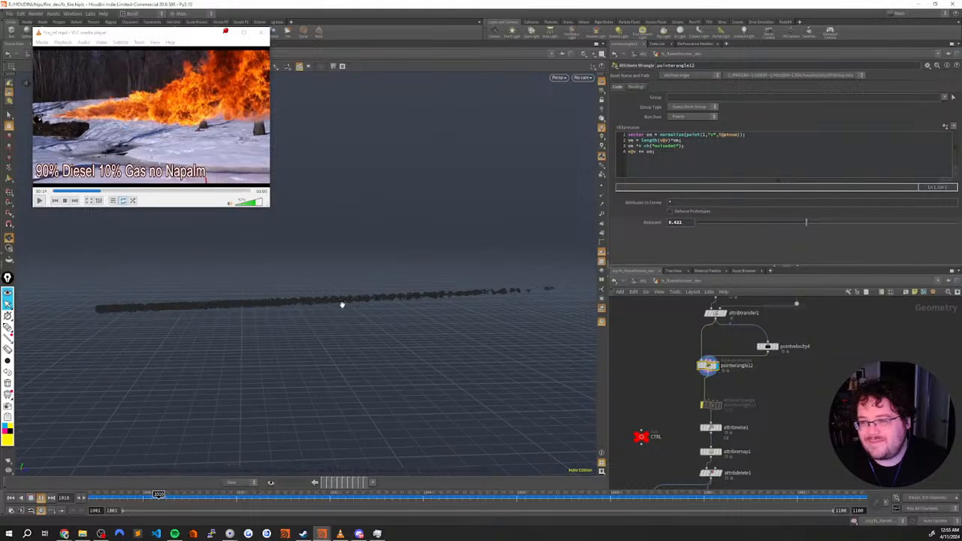
left_click(10, 498)
Review the attributes_gas wrangle code and display attribremap1 with its fuel remap settings
middle_click_drag(767, 392, 762, 206)
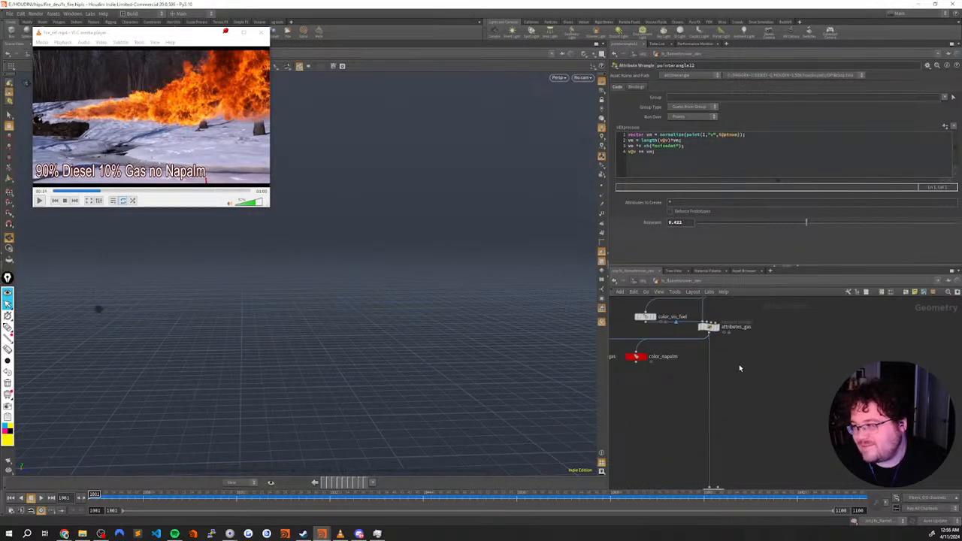
left_click(709, 326)
middle_click_drag(726, 342, 733, 430)
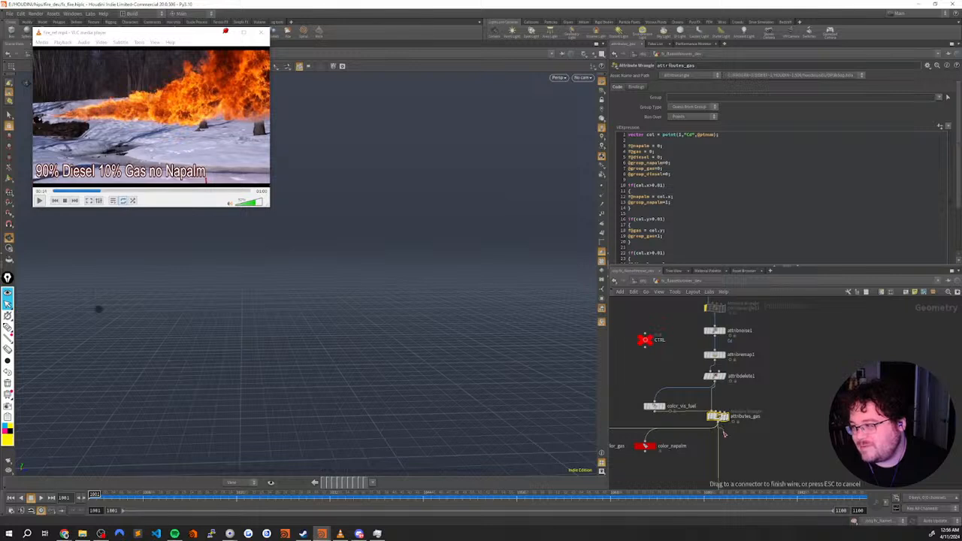
left_click(729, 356)
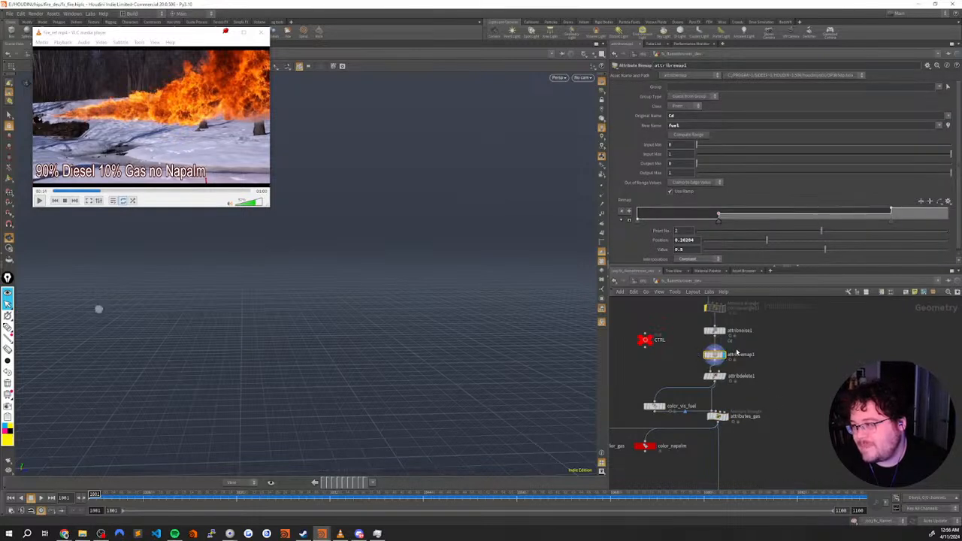
Display color_vis_fuel again and examine the fuel color distribution at frame 1007
left_click(653, 406)
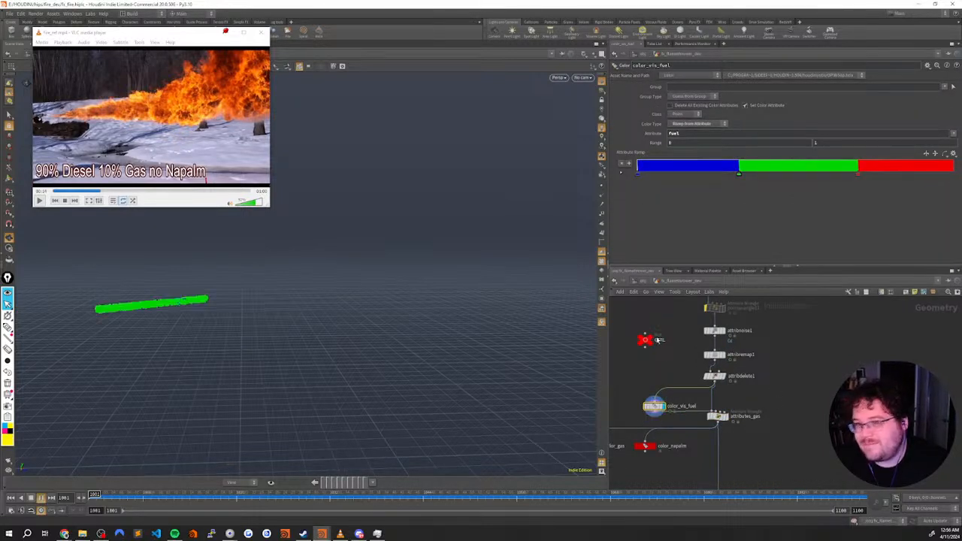
left_click(137, 496)
middle_click_drag(659, 371, 766, 337)
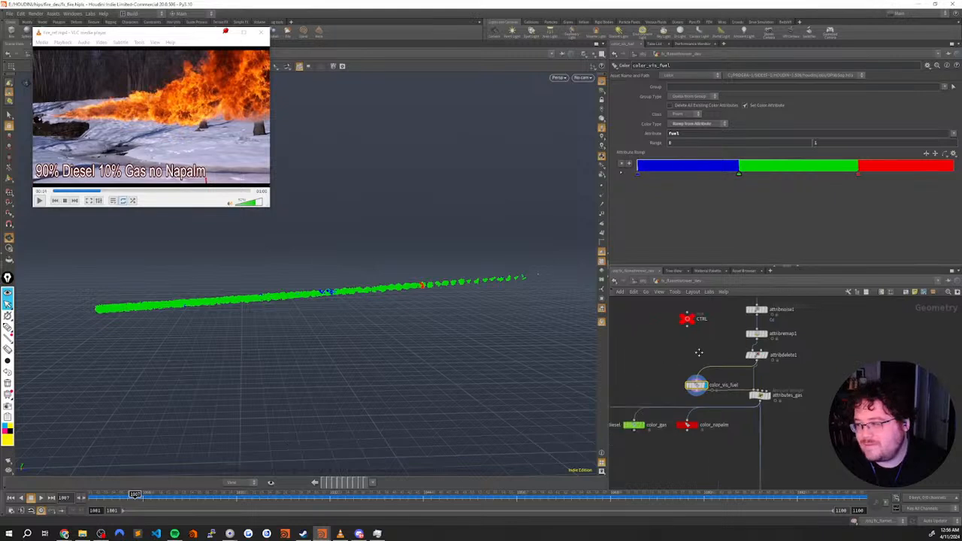
Inspect the attribute ramps of the color_gas, color_napalm and color_diesel nodes
left_click(693, 413)
scroll(737, 427, "up", 4)
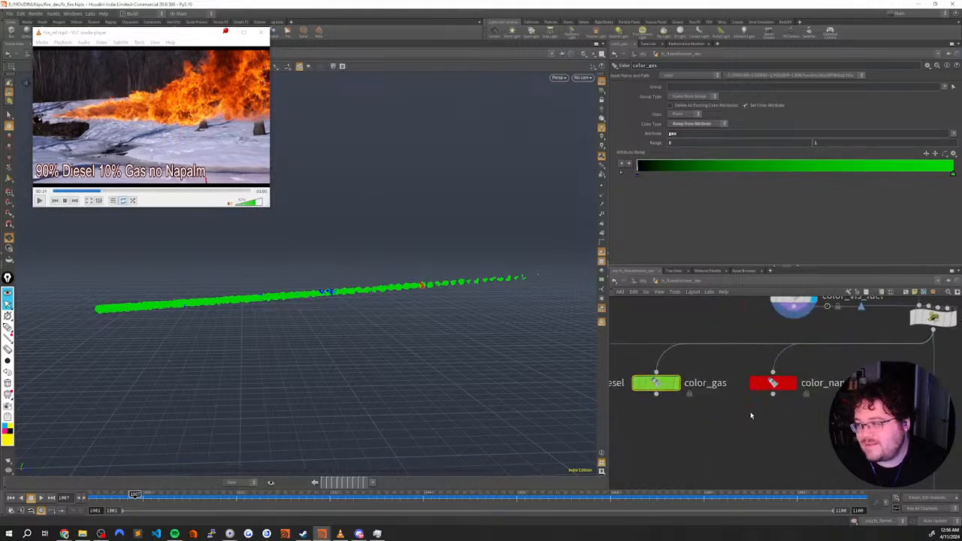
scroll(718, 405, "down", 2)
middle_click_drag(697, 433, 743, 433)
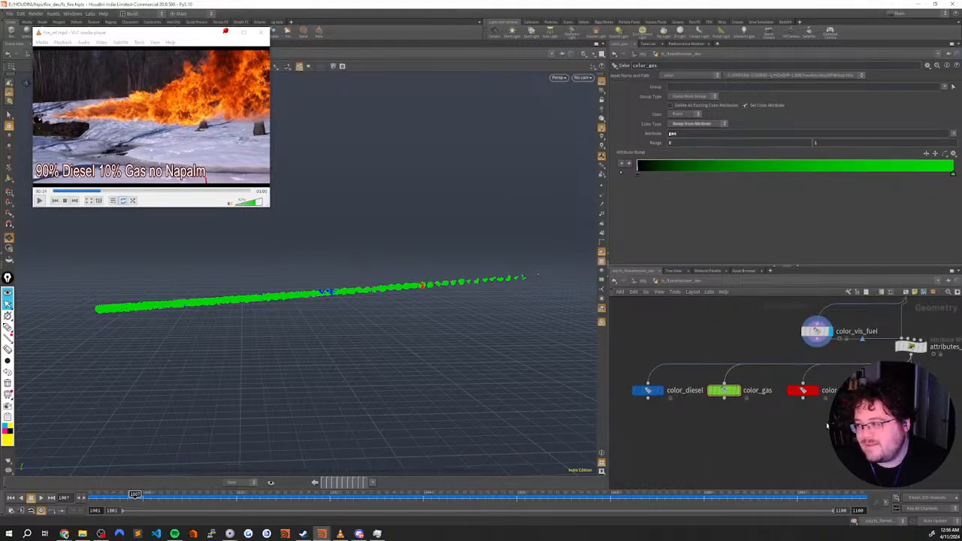
left_click(803, 390)
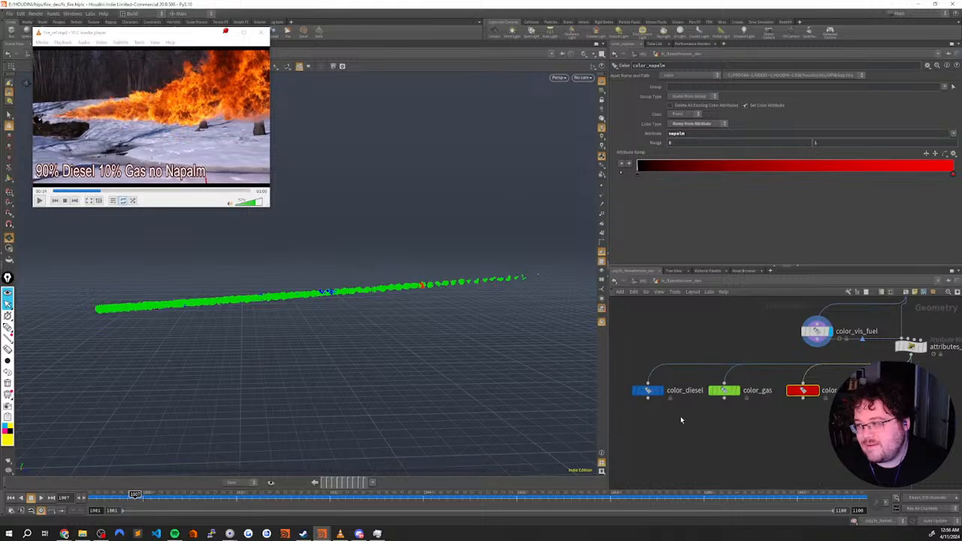
left_click(648, 390)
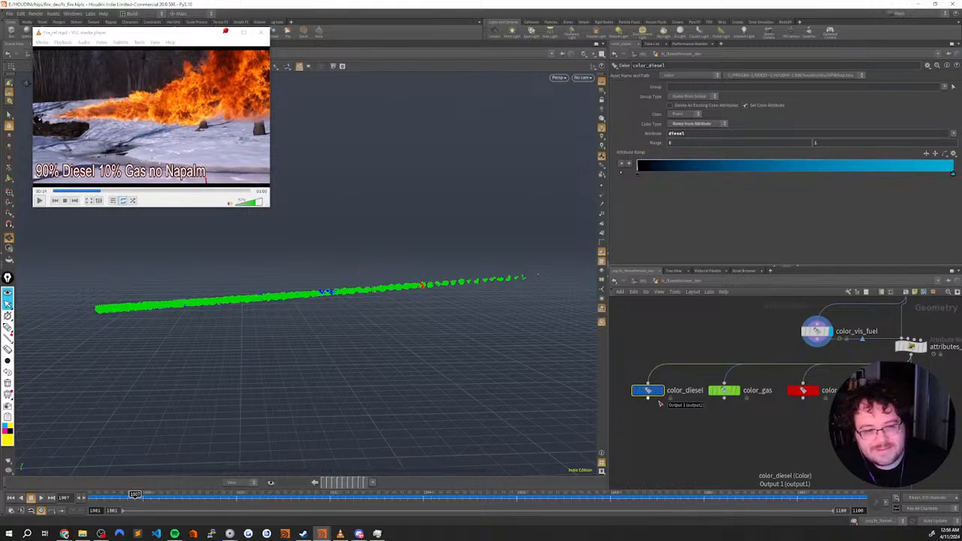
left_click(692, 433)
Locate FLIP_SRC further down the network and review the simulation settings of dopnet_fx_fluid
scroll(694, 432, "down", 3)
middle_click_drag(775, 486, 663, 299)
left_click(733, 384)
left_click(730, 433)
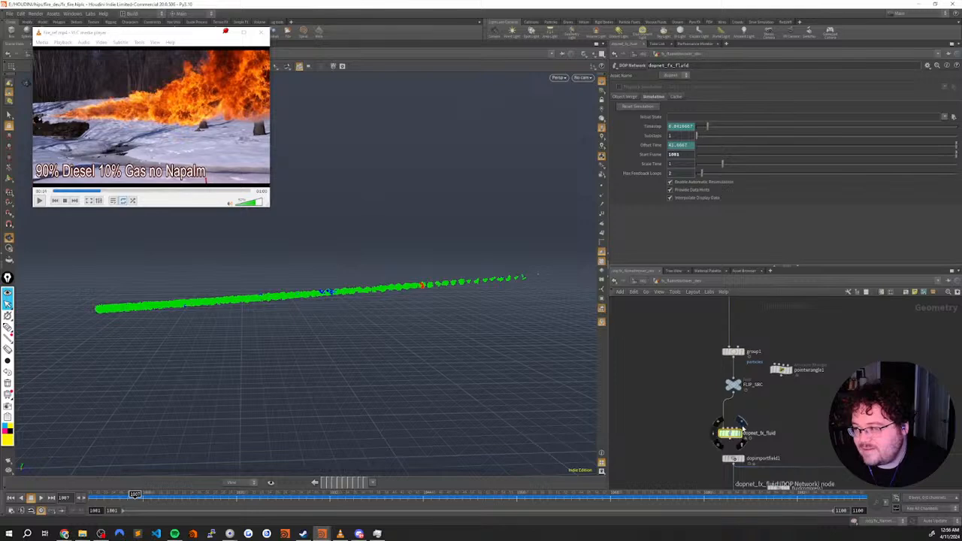
Display color_vis_fuel1 below the fluid simulation and examine its colored particles at frame 1007
middle_click_drag(714, 493, 696, 433)
left_click_drag(707, 426, 684, 455)
middle_click_drag(689, 422, 805, 380)
left_click_drag(671, 395, 652, 469)
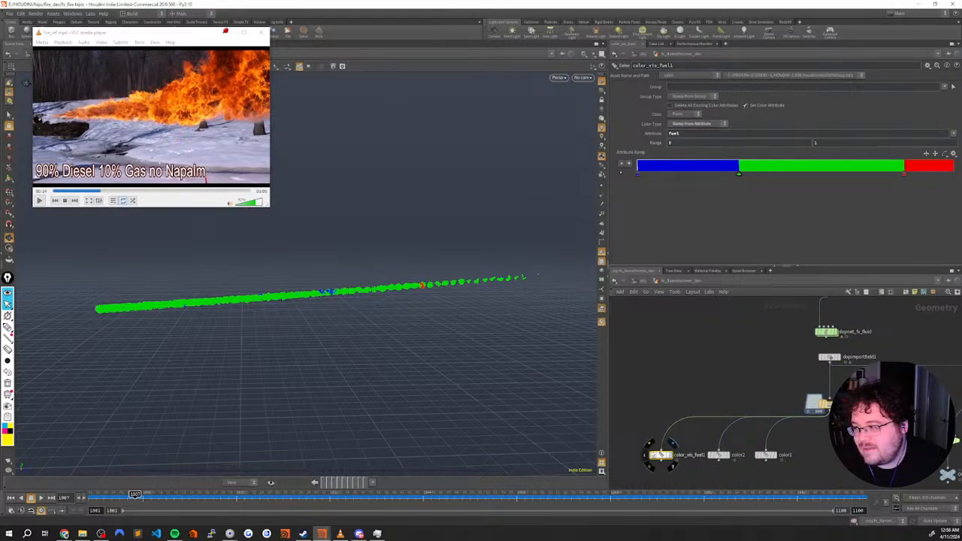
left_click(671, 444)
left_click_drag(559, 366, 350, 304, "alt")
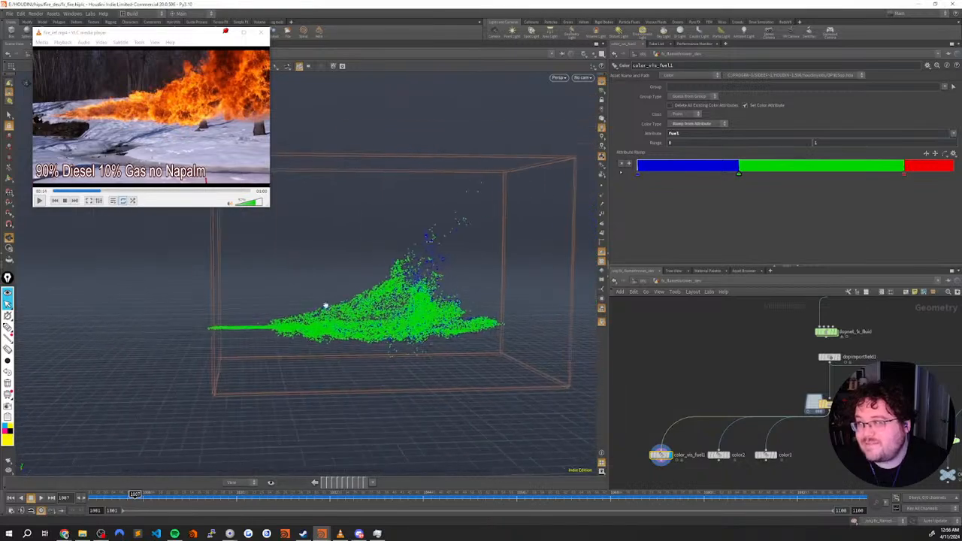
Play the colored fuel particles of color_vis_fuel1, examine them from the side, and return to the start of the timeline
scroll(386, 322, "up", 5)
scroll(391, 309, "down", 6)
left_click_drag(343, 359, 251, 322, "alt")
middle_click_drag(458, 322, 269, 324, "alt")
left_click_drag(269, 324, 295, 338, "alt")
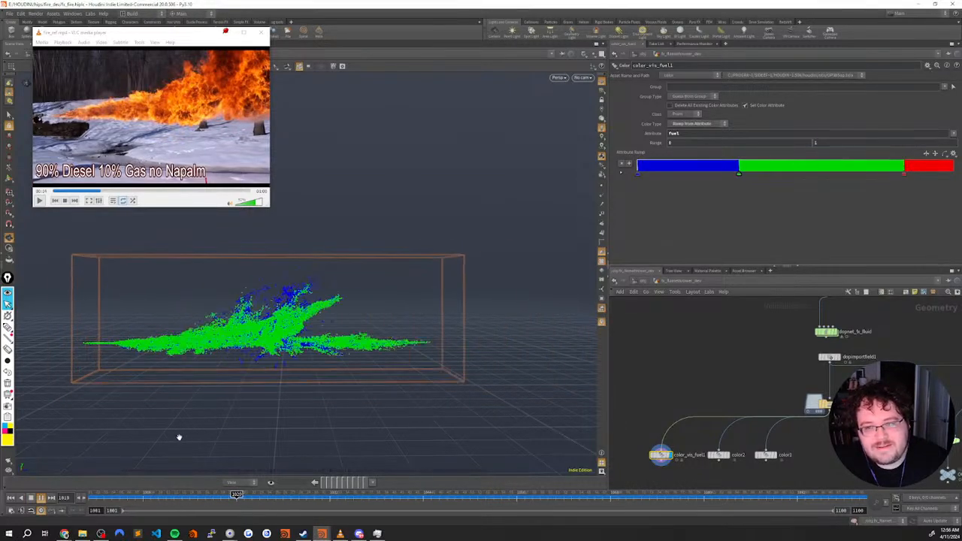
left_click_drag(183, 494, 95, 477)
Display volumevisualization1 below TMP_airfield_flames and play back the cached flame volume
scroll(760, 382, "down", 10)
middle_click_drag(772, 418, 788, 376)
scroll(788, 377, "up", 8)
middle_click_drag(728, 422, 745, 398)
scroll(752, 431, "up", 5)
left_click(694, 340)
scroll(768, 470, "down", 2)
left_click_drag(745, 415, 815, 449)
left_click(819, 434)
key("Up")
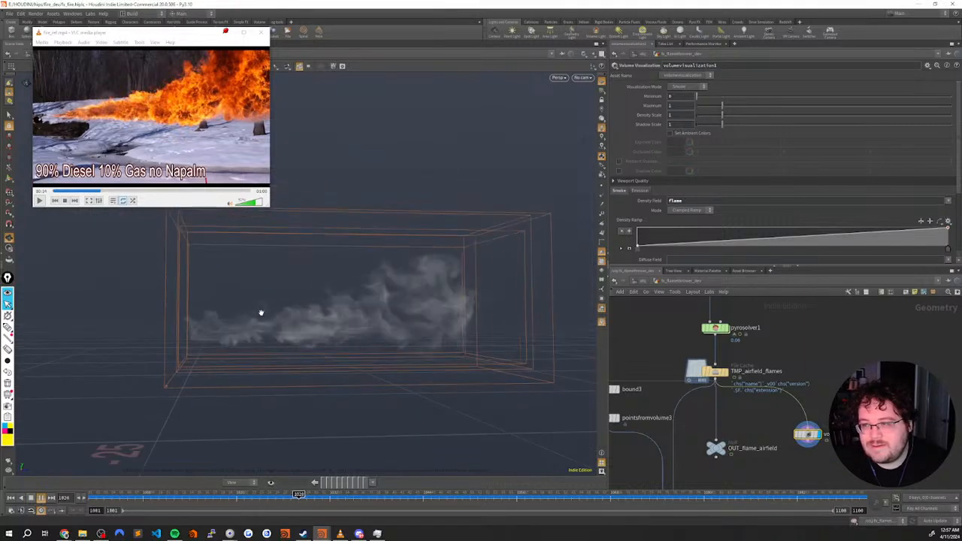
Return to frame 1001, display pyrobakevolume7 and bring up the settings of pyrosolver4
left_click(96, 496)
scroll(744, 408, "down", 5)
scroll(780, 408, "down", 1)
scroll(781, 408, "up", 5)
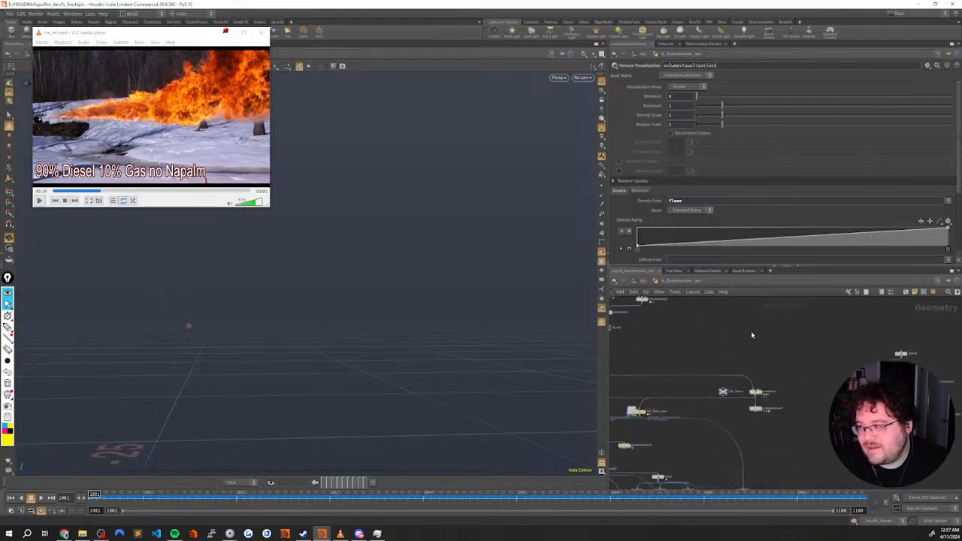
left_click(744, 413)
left_click(736, 413)
left_click_drag(775, 385, 688, 432)
middle_click_drag(759, 390, 757, 415)
left_click_drag(757, 418, 695, 375)
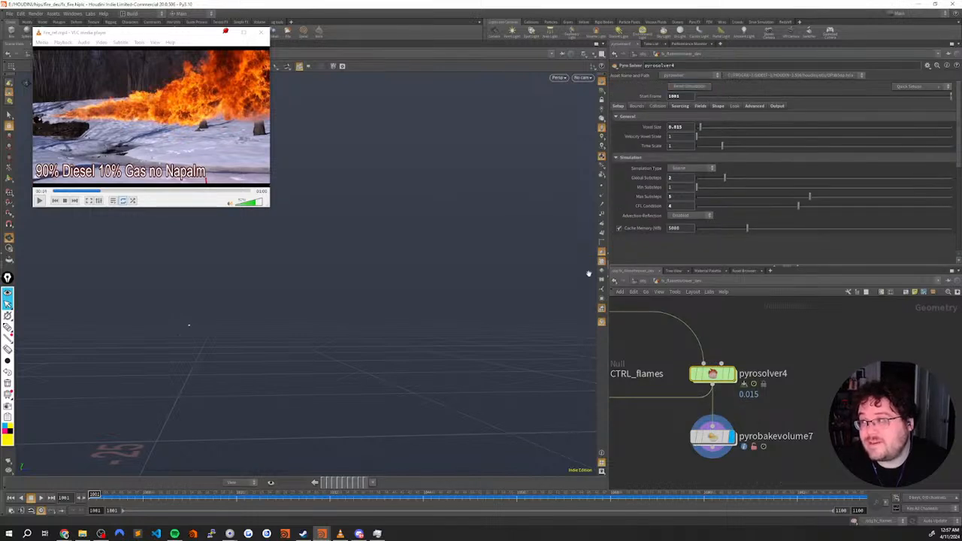
Bring up pyrobakevolume7's fire settings and run the flame simulation up to frame 1009
middle_click_drag(772, 417, 763, 392)
left_click(703, 412)
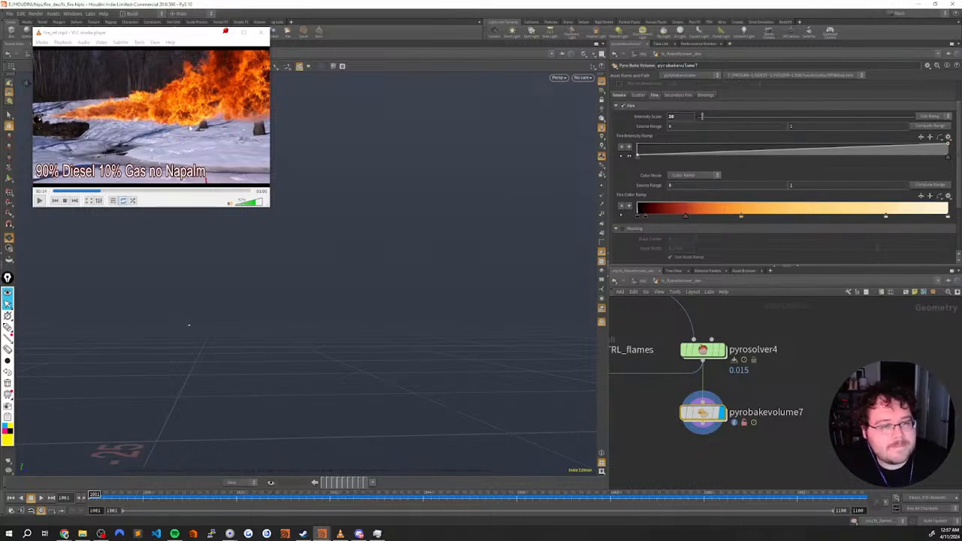
left_click(768, 378)
middle_click_drag(781, 384, 778, 353)
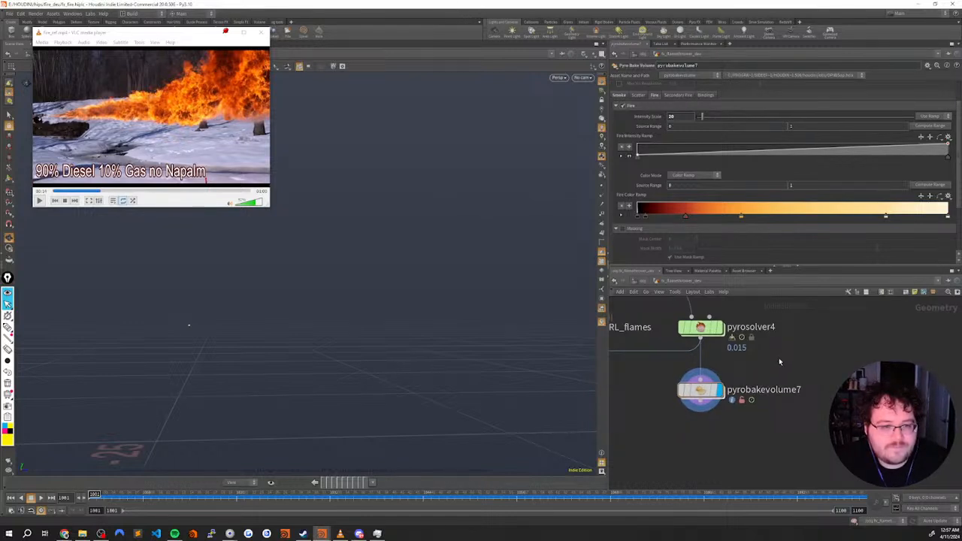
key("Up")
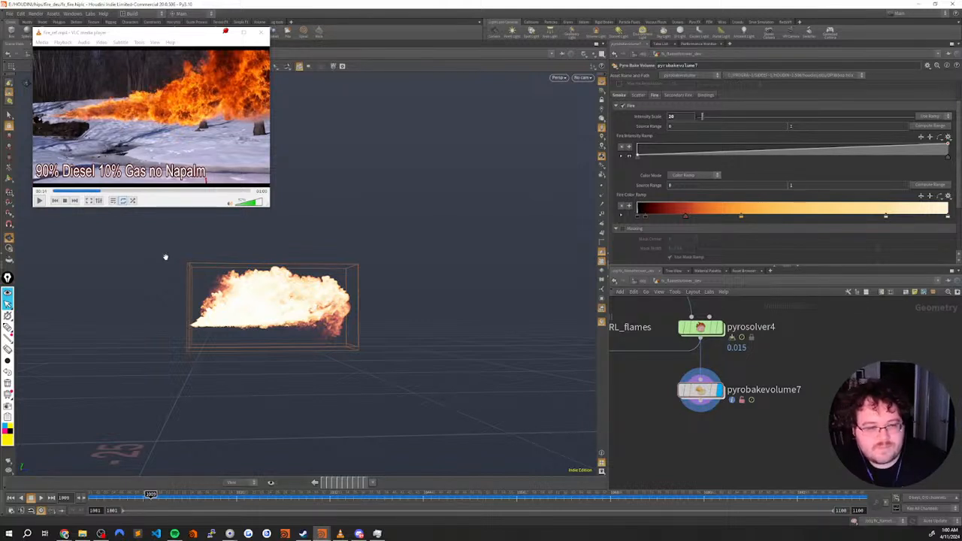
Set the fire Intensity Scale of pyrobakevolume7 to 2
left_click_drag(268, 317, 361, 290)
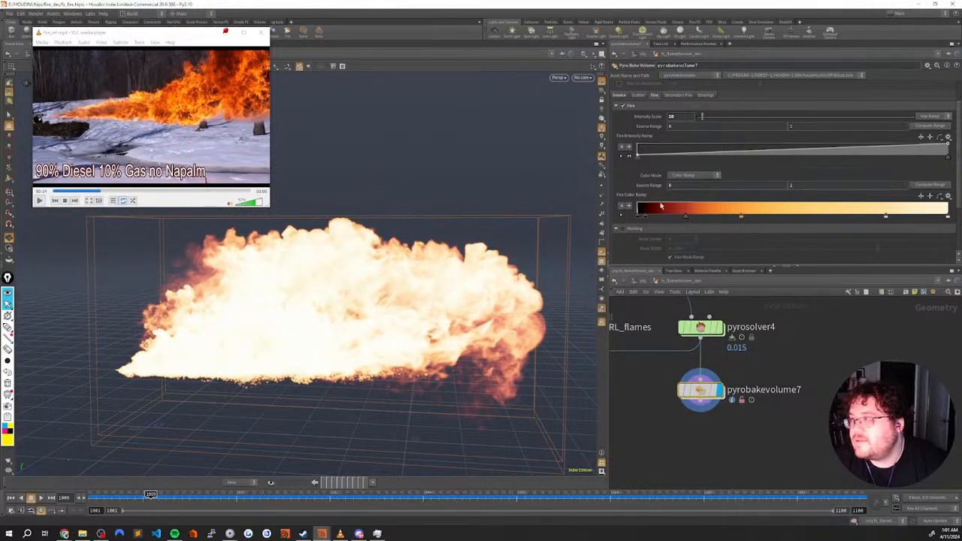
left_click_drag(678, 124, 641, 131)
type("2")
key("Return")
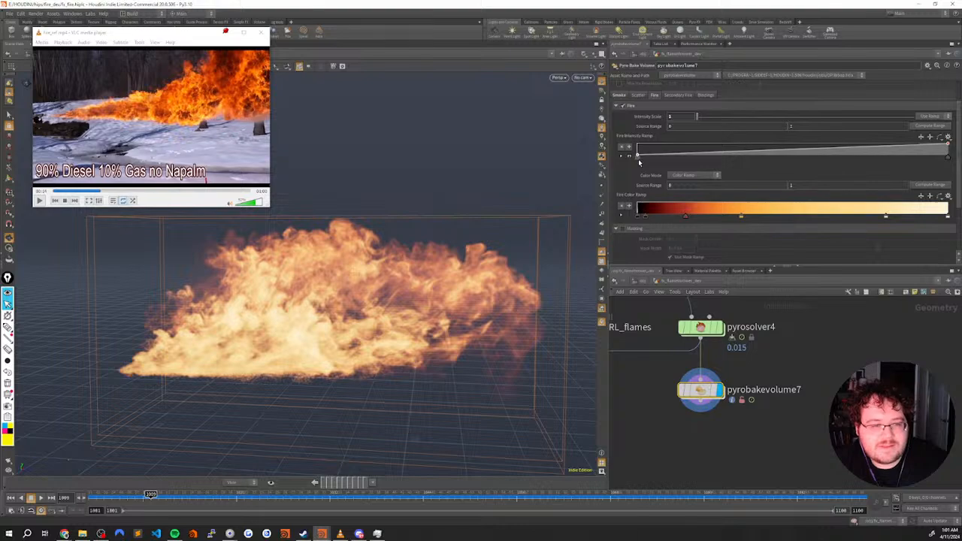
Examine the shape and detail of the simulated flames at frame 1009 up close and from several angles against the reference footage
scroll(312, 272, "down", 2)
left_click_drag(311, 272, 308, 296)
scroll(331, 282, "up", 4)
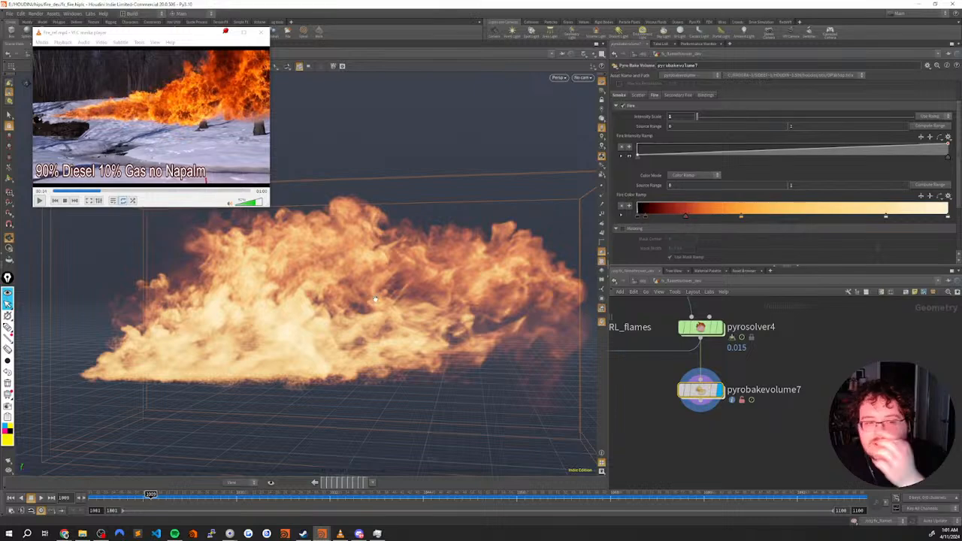
mouse_move(395, 288)
left_mouse_down()
mouse_move(338, 291)
mouse_move(389, 331)
mouse_move(408, 390)
mouse_move(392, 299)
left_mouse_up()
scroll(391, 298, "up", 5)
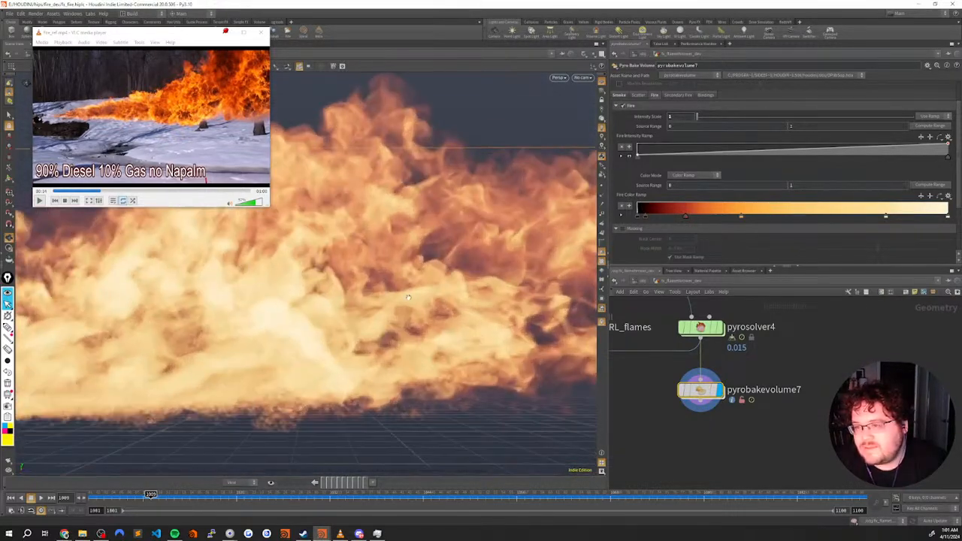
scroll(389, 298, "down", 8)
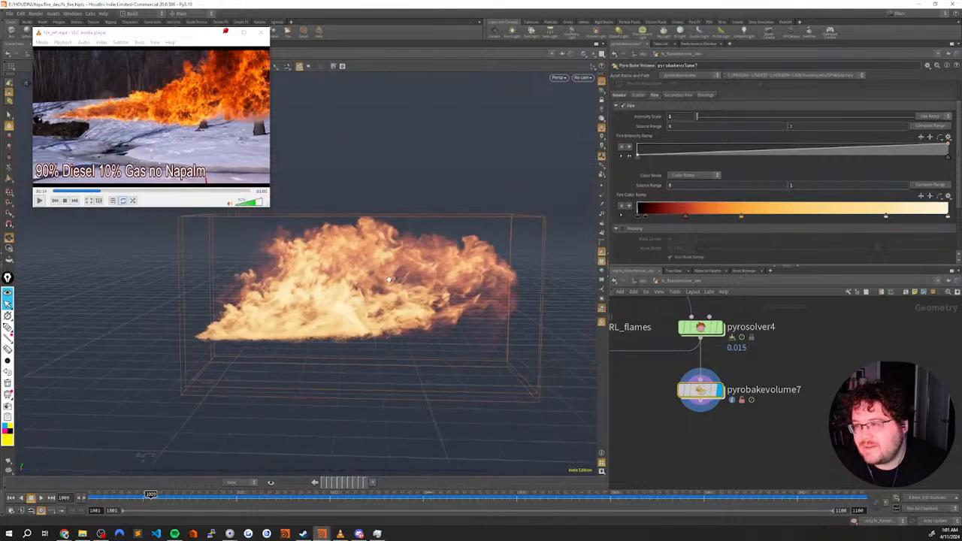
left_click_drag(434, 289, 249, 366)
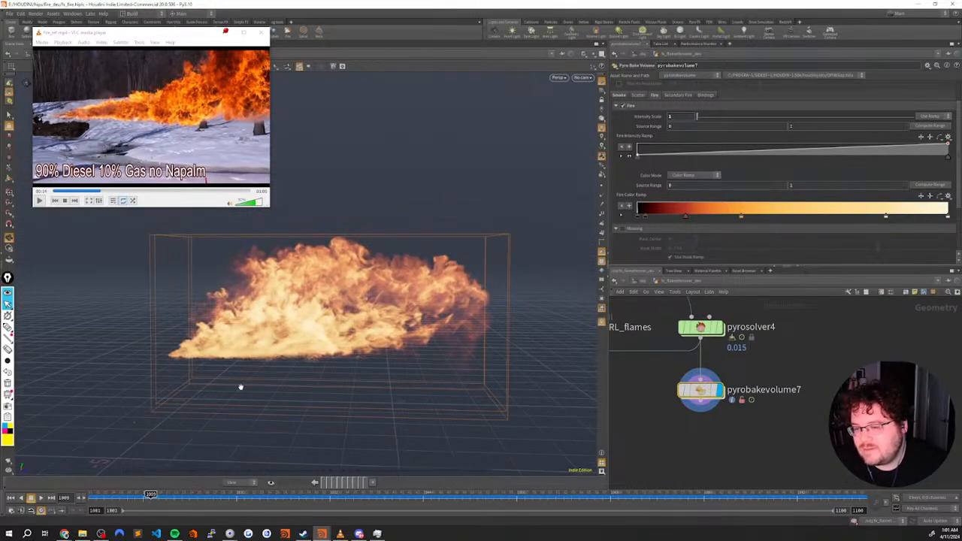
scroll(326, 341, "down", 6)
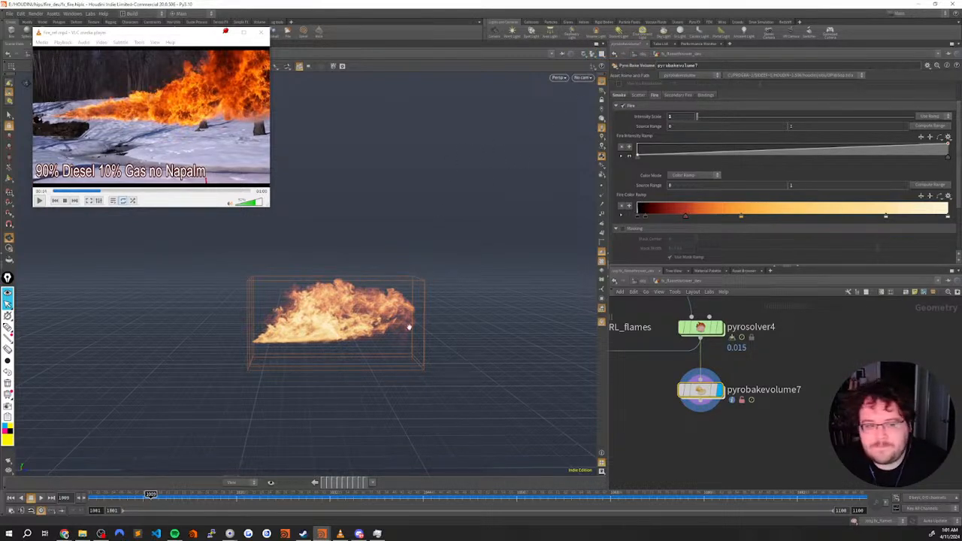
scroll(320, 319, "up", 5)
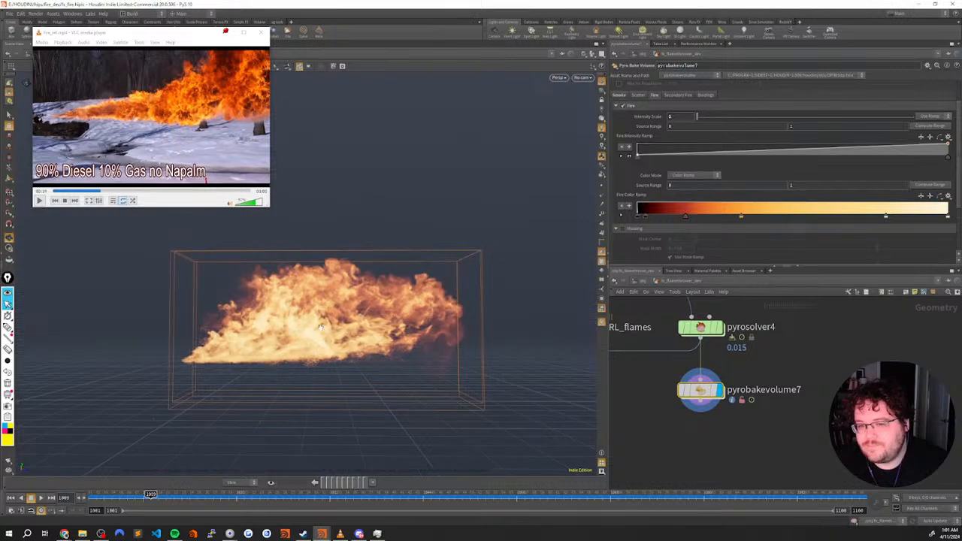
left_click_drag(322, 335, 316, 365)
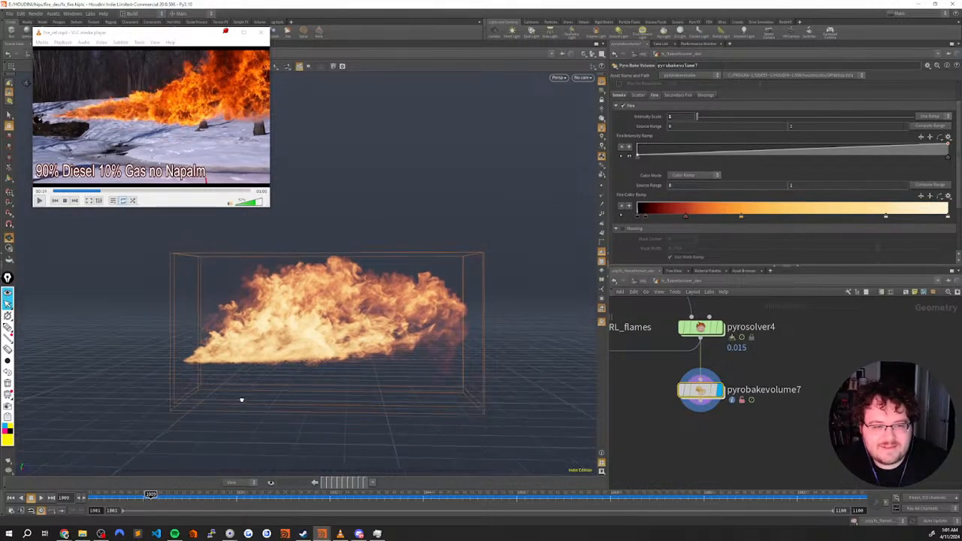
left_click_drag(222, 418, 256, 399)
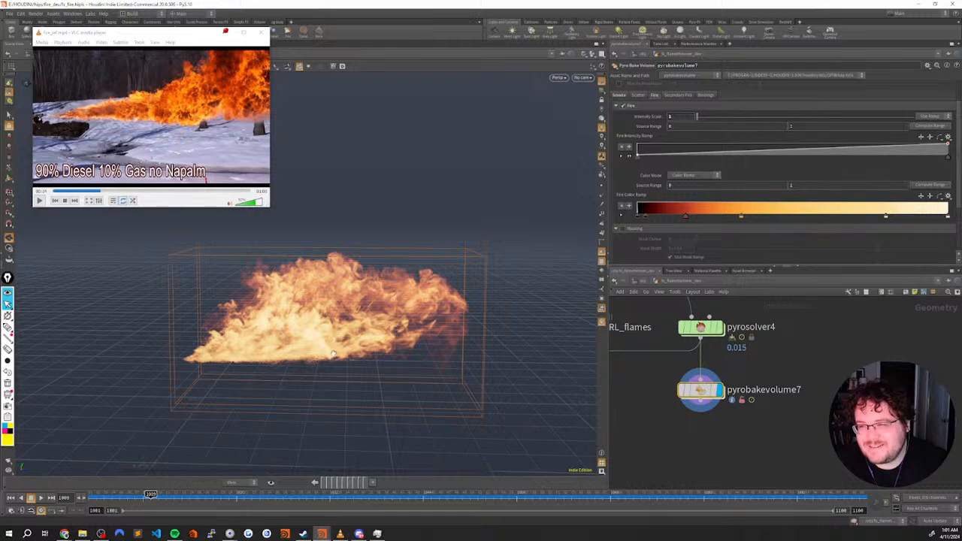
left_click_drag(350, 389, 342, 403)
right_click_drag(331, 385, 385, 342)
left_click_drag(385, 343, 369, 340)
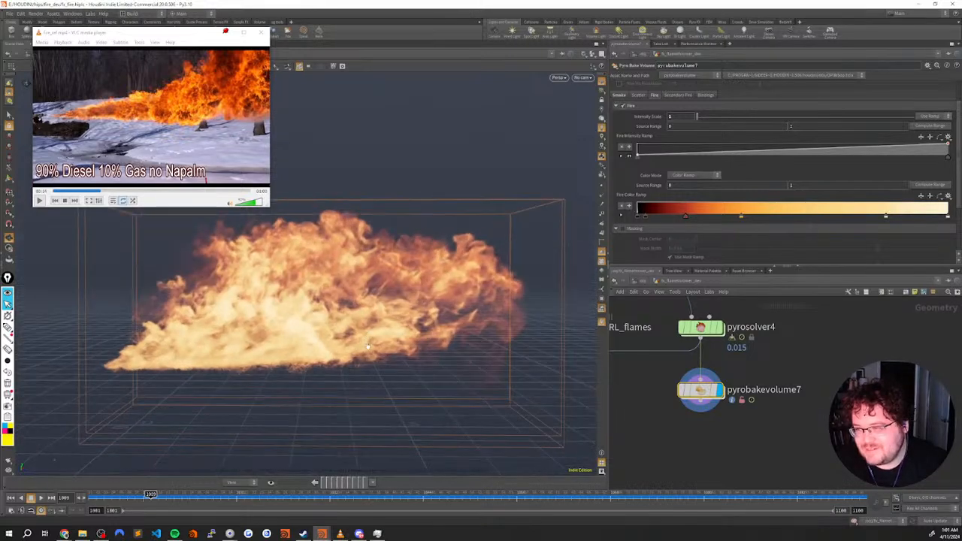
Go inside pyrosolver4 to its FORCES network
middle_click_drag(778, 365, 787, 448)
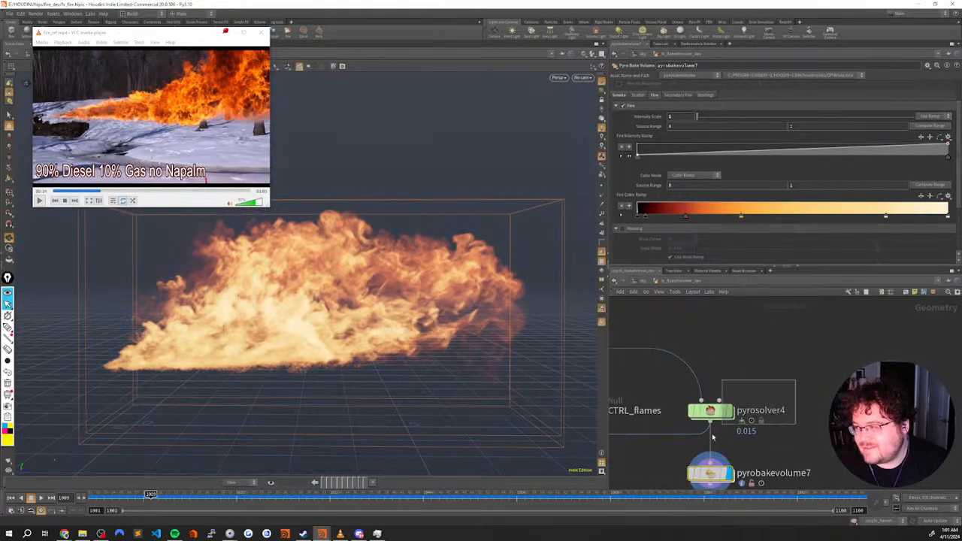
left_click(713, 411)
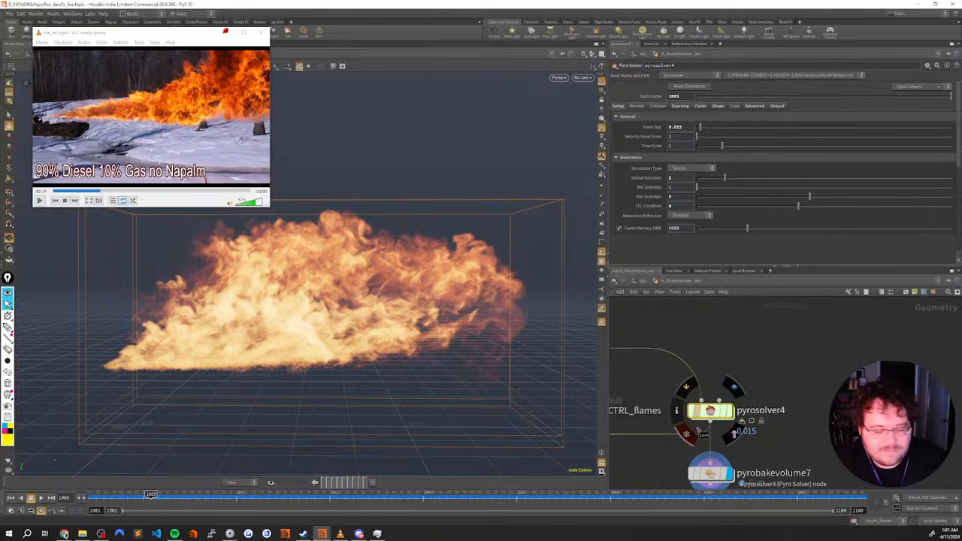
double_click(710, 412)
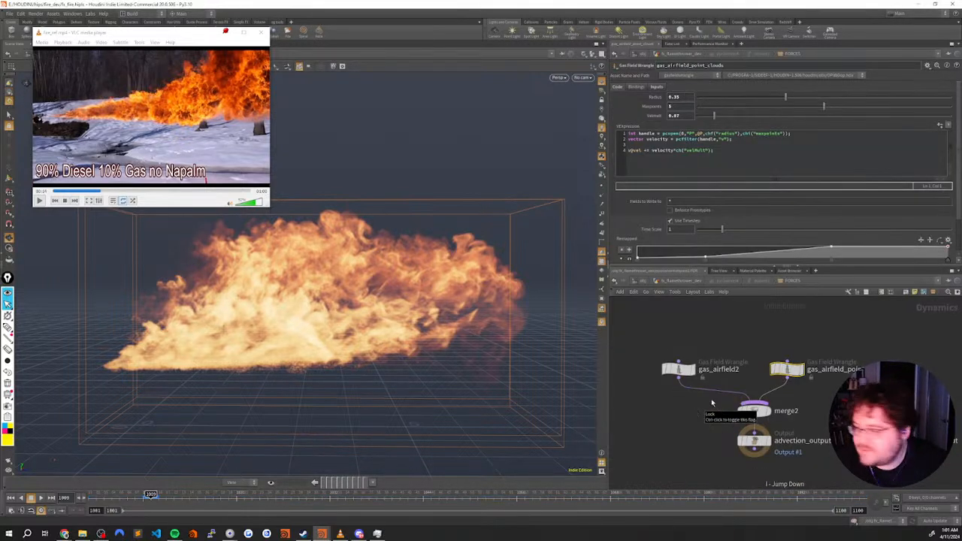
key("u")
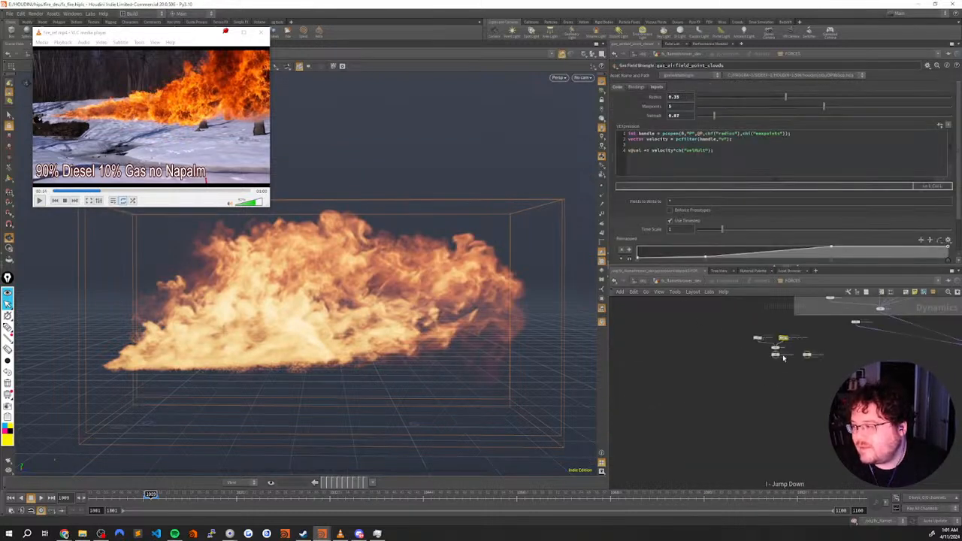
Inspect the Gas Match Field nodes for grad_mask, temp_vel and speed_grad_mask in the FORCES network
scroll(829, 376, "down", 5)
middle_click_drag(835, 364, 789, 387)
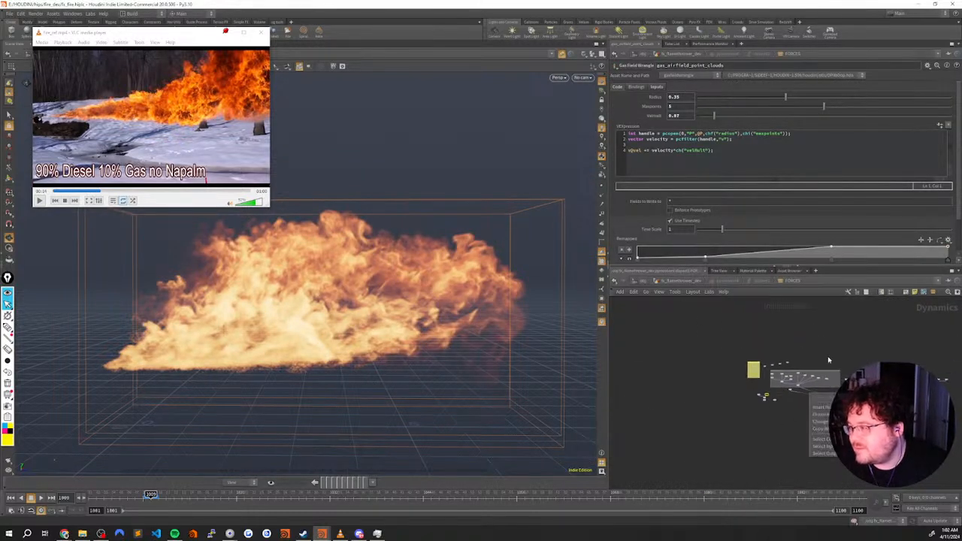
scroll(789, 387, "up", 3)
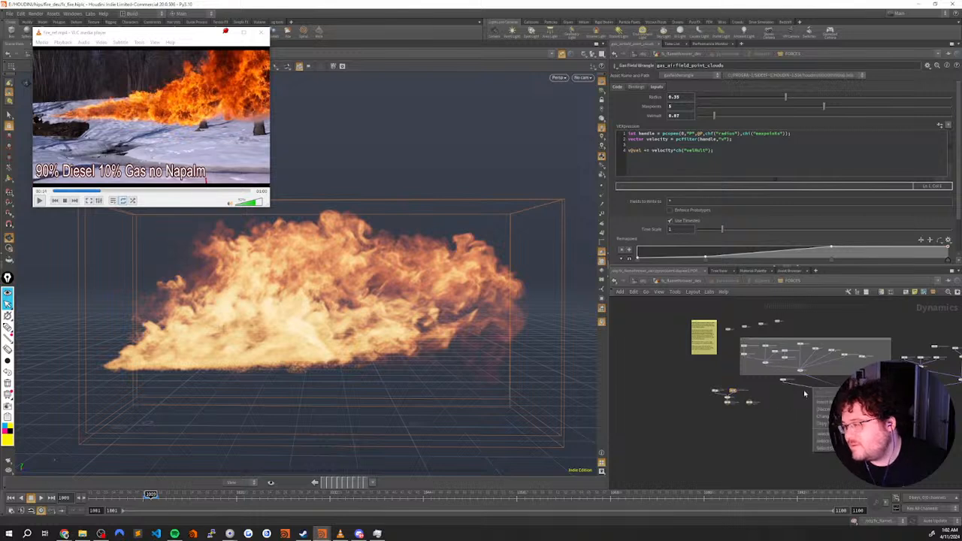
scroll(778, 413, "up", 6)
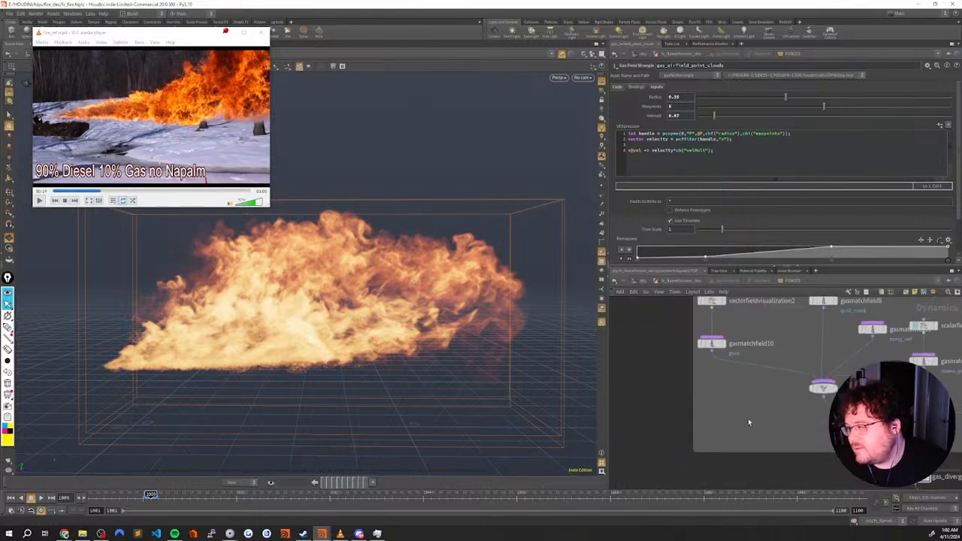
middle_click_drag(776, 373, 724, 365)
left_click(745, 332)
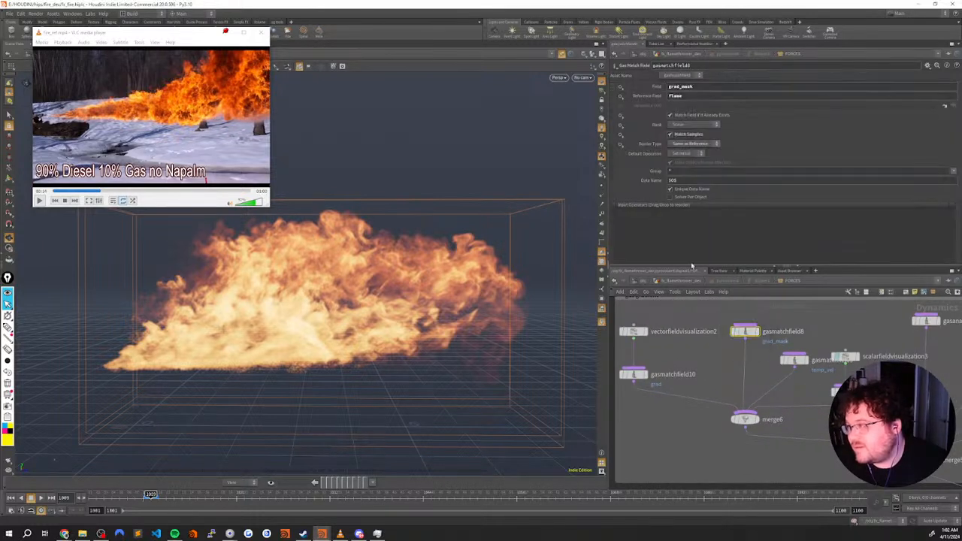
left_click(794, 360)
middle_click_drag(825, 413, 749, 389)
left_click(770, 367)
middle_click_drag(826, 345, 681, 399)
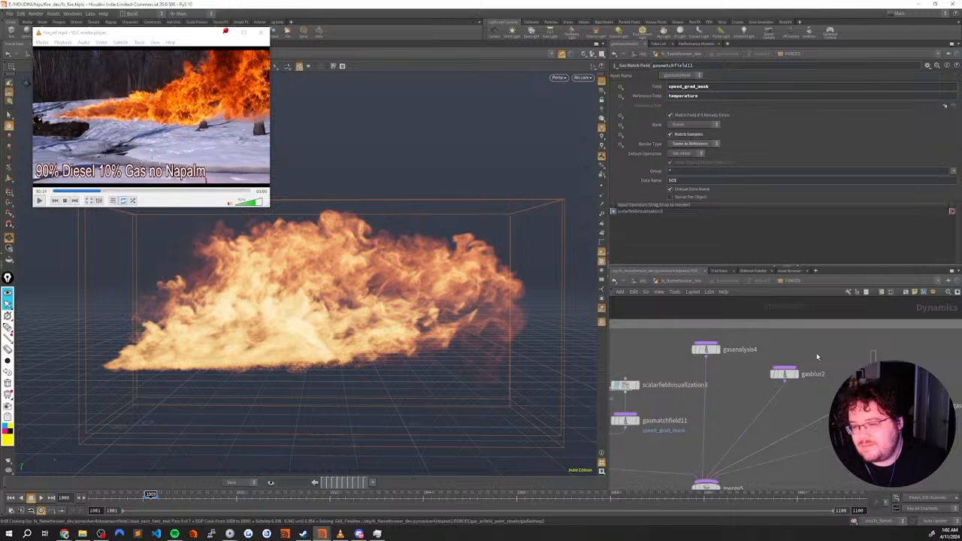
Cancel the running cook and switch the scene's update mode to Manual
key("Escape")
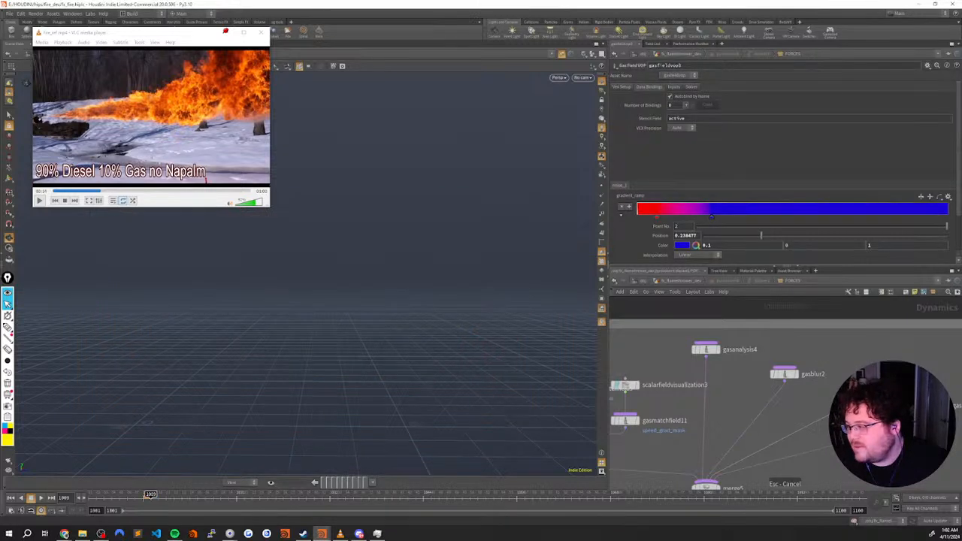
left_click(934, 521)
left_click(934, 524)
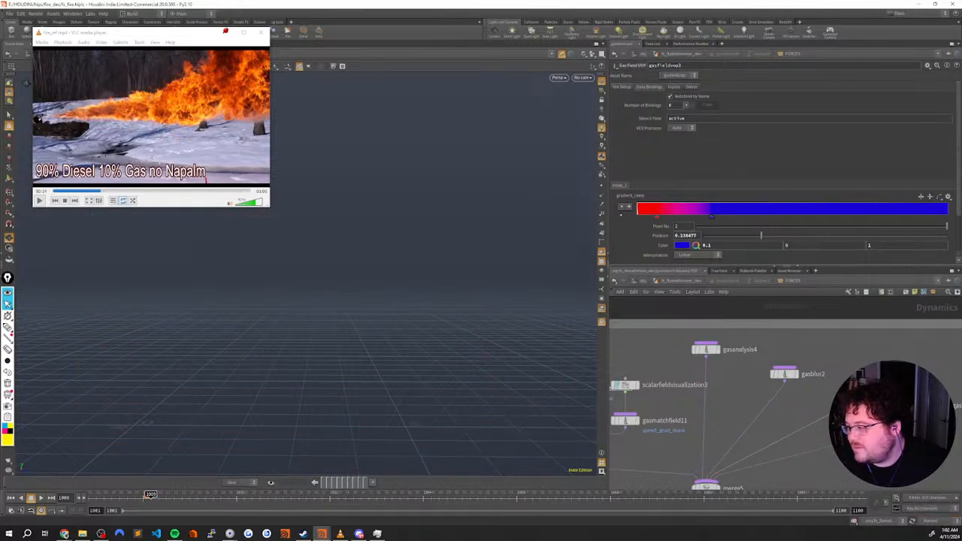
Open the VOP network inside gasfieldvop3 and examine the outputs of volumevopglobal1
double_click(936, 406)
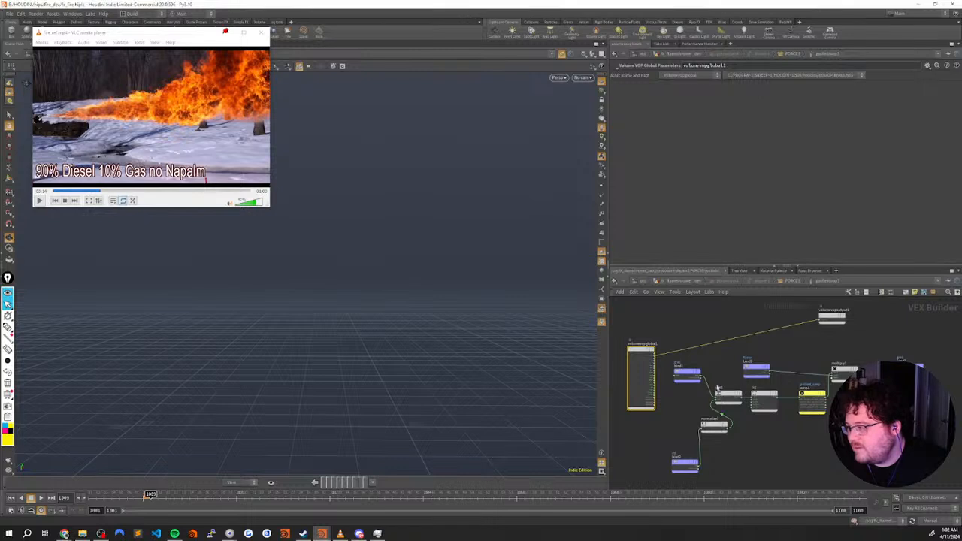
scroll(719, 358, "up", 4)
middle_click_drag(618, 347, 783, 318)
scroll(711, 335, "up", 3)
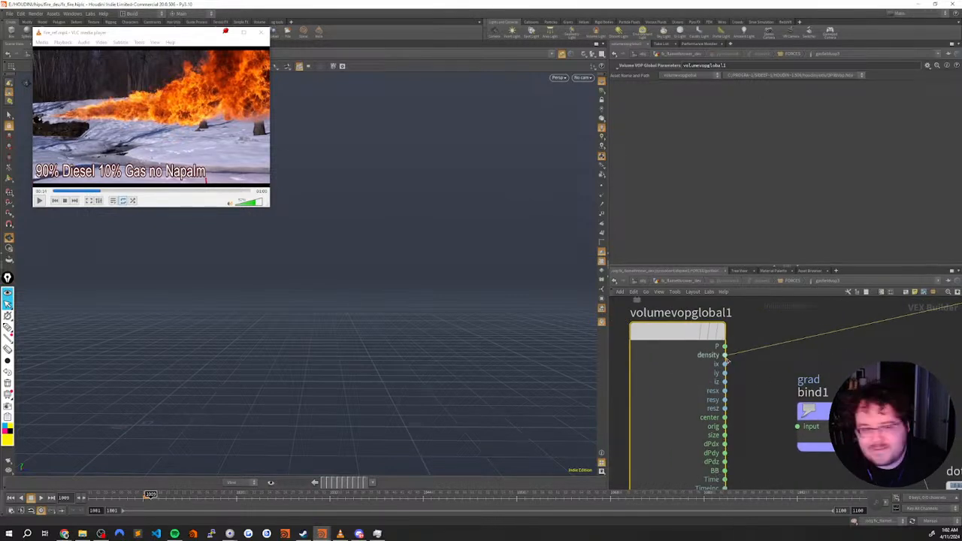
right_click(753, 350)
left_click(781, 332)
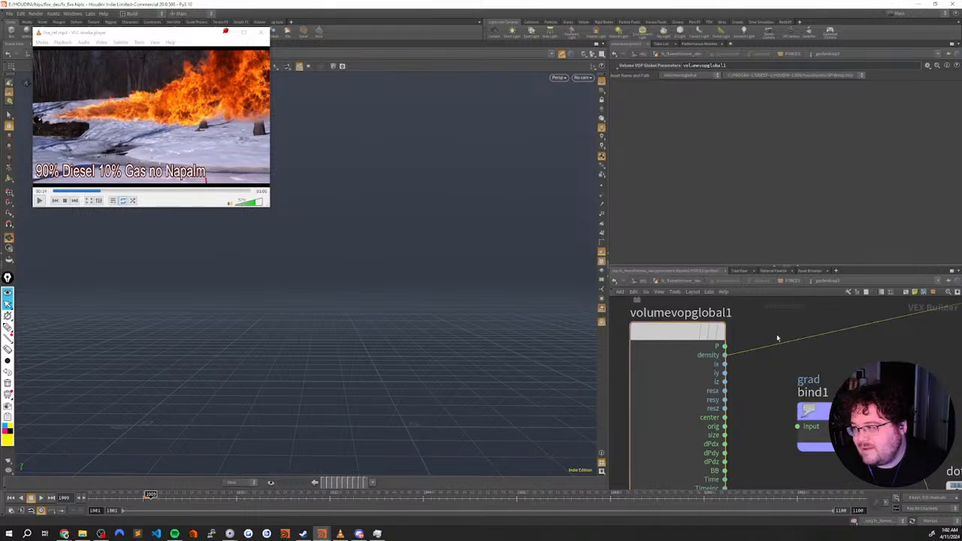
Examine how gasfieldvop3's VOP network combines the grad and flame binds through the dot, fit, gradient ramp and multiply nodes
scroll(778, 336, "down", 2)
middle_click_drag(859, 376, 783, 319)
scroll(786, 322, "down", 2)
middle_click_drag(858, 316, 827, 350)
middle_click_drag(936, 342, 761, 351)
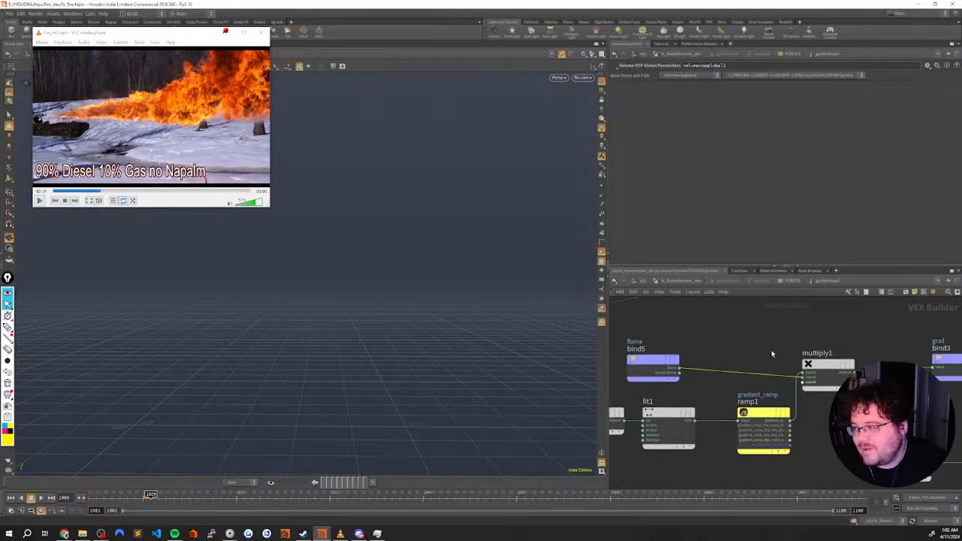
scroll(774, 355, "down", 2)
scroll(783, 356, "up", 2)
middle_click_drag(732, 348, 828, 347)
left_click_drag(804, 377, 755, 360)
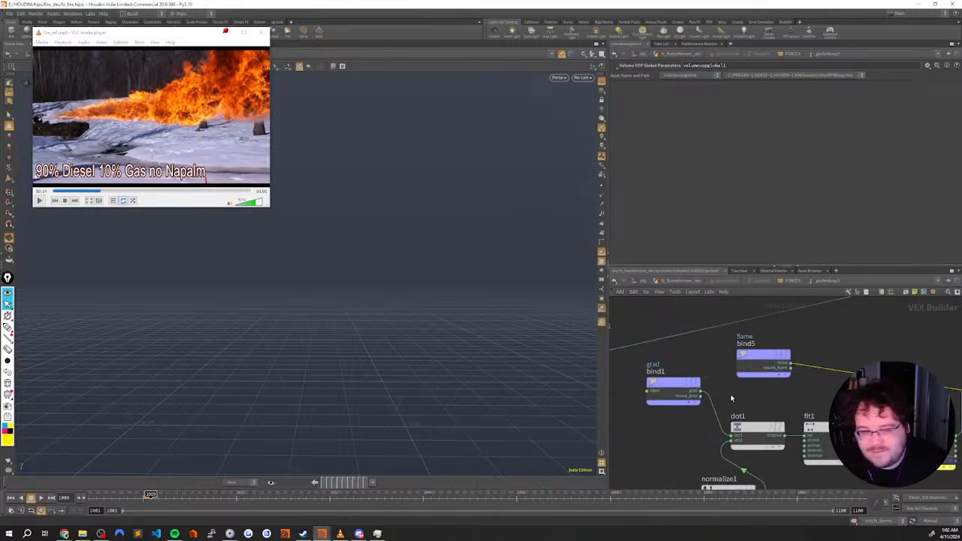
left_click(763, 354)
middle_click_drag(891, 338, 680, 387)
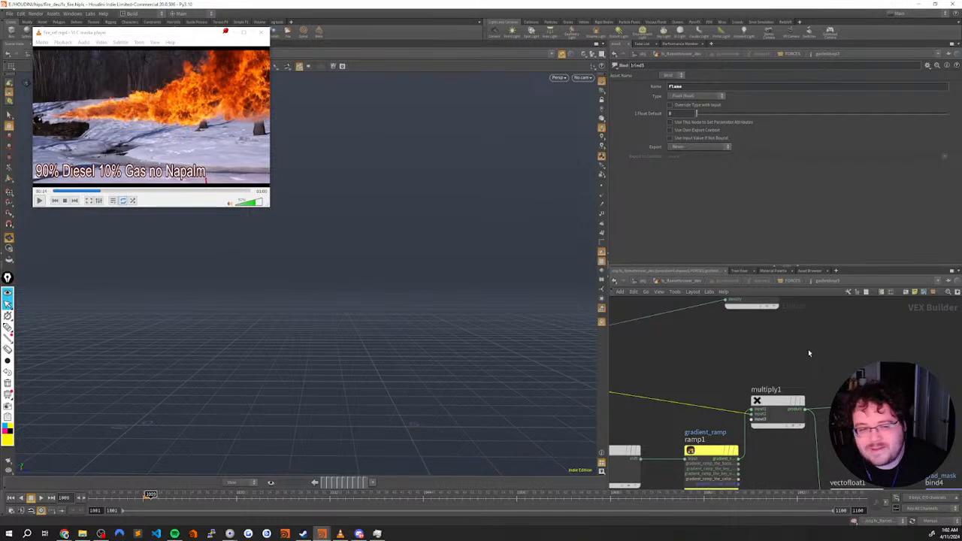
Return to the FORCES network and inspect the grad Gas Match Field's settings and Rank options
key("u")
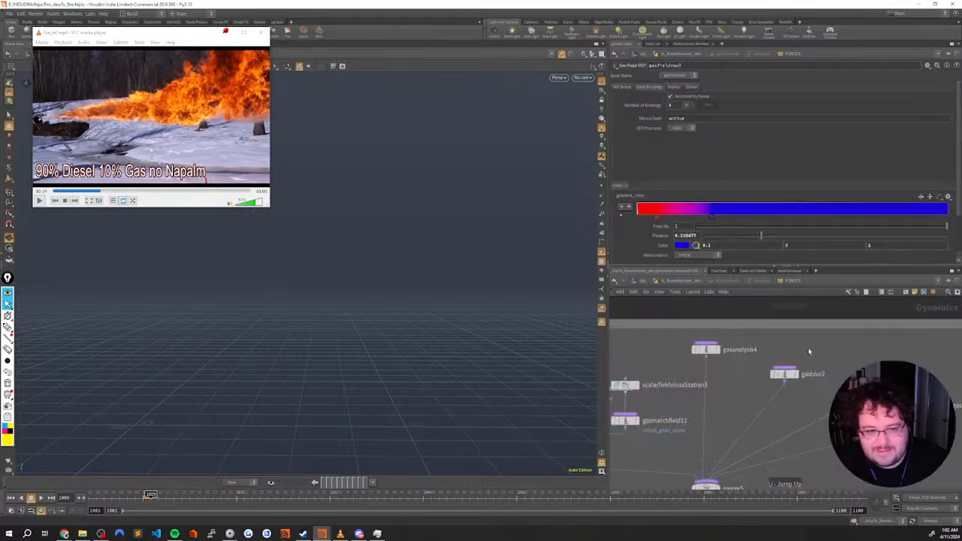
scroll(672, 436, "down", 3)
middle_click_drag(673, 436, 799, 400)
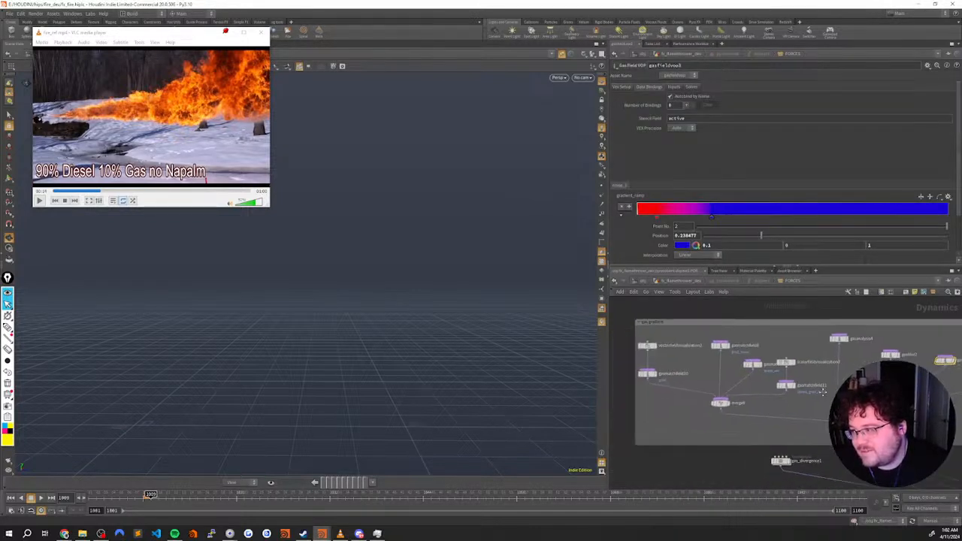
scroll(635, 381, "up", 4)
left_click(664, 366)
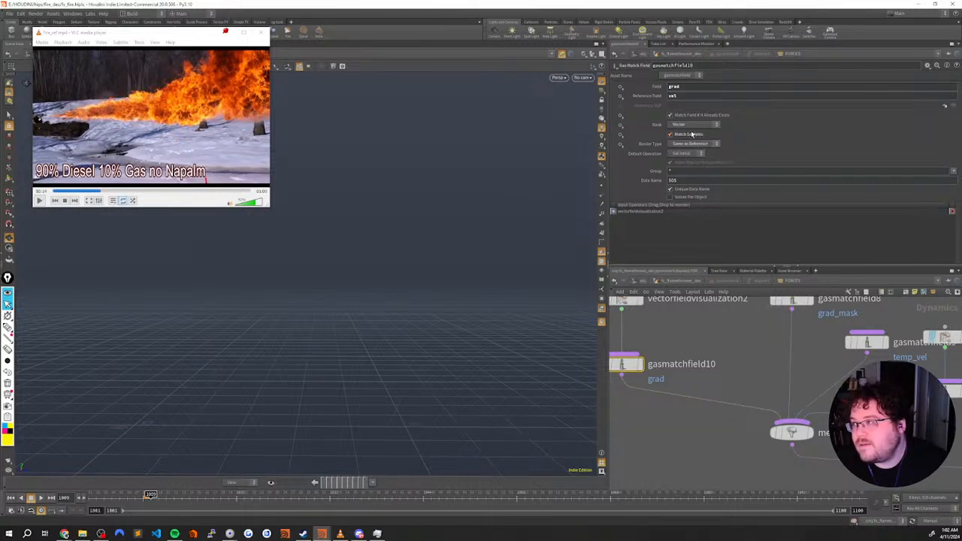
left_click(682, 126)
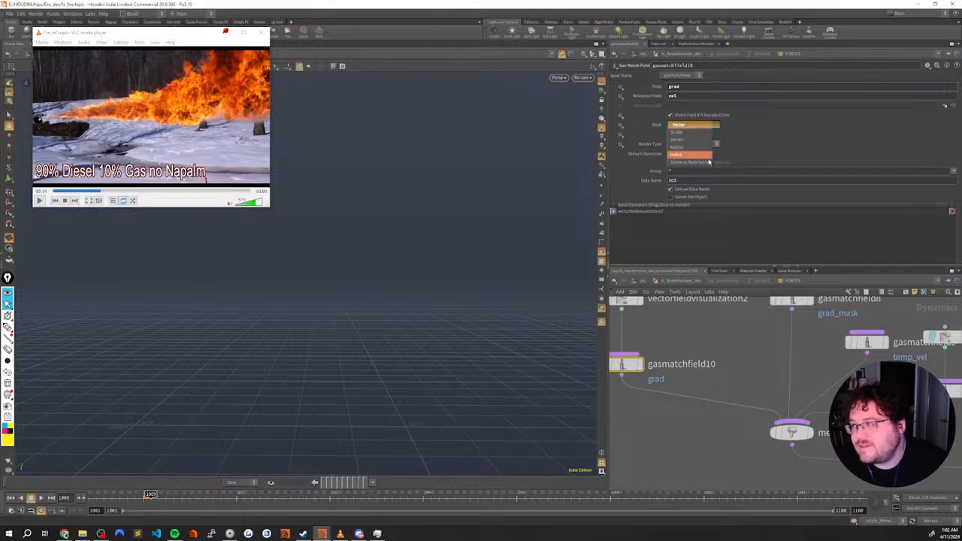
left_click(749, 134)
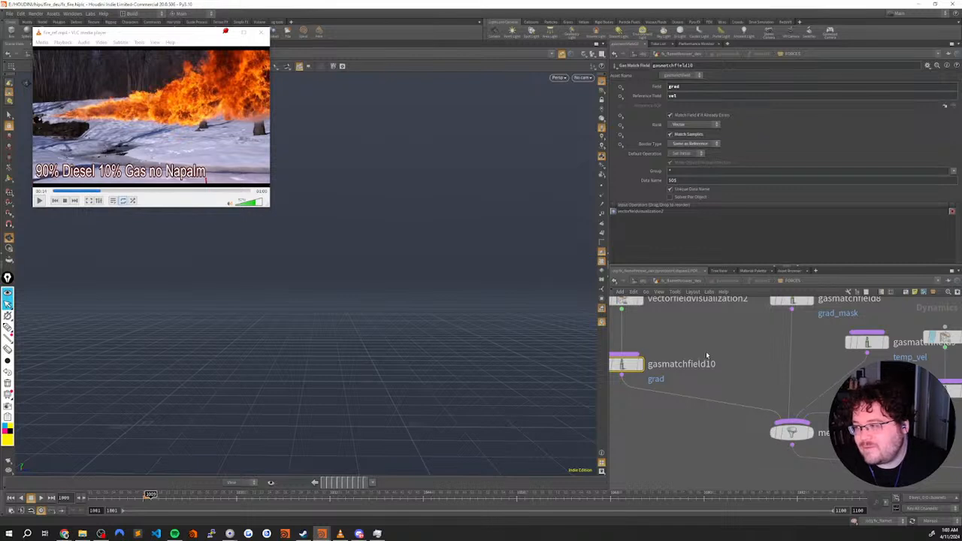
middle_click_drag(708, 336, 716, 354)
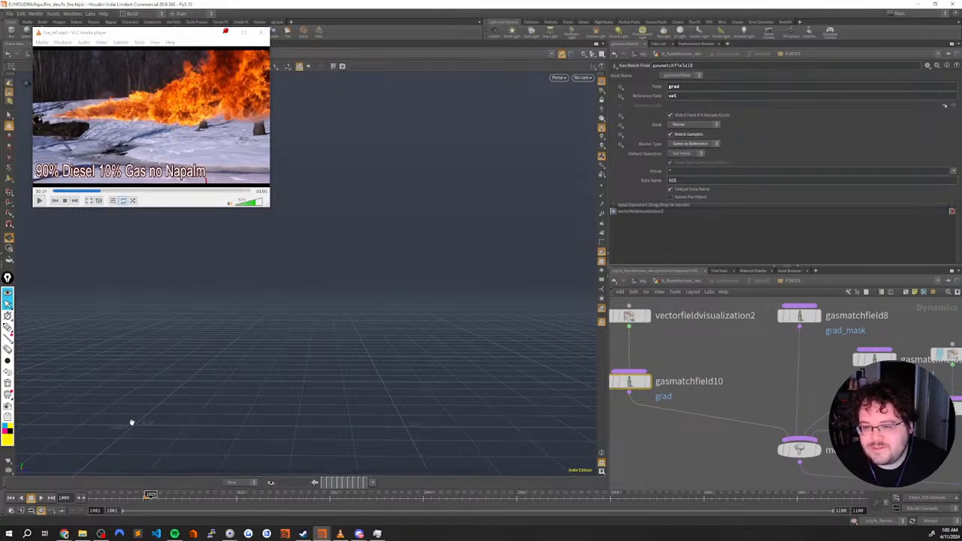
Review the Gas Match Field nodes for grad_mask and temp_vel
left_click(9, 328)
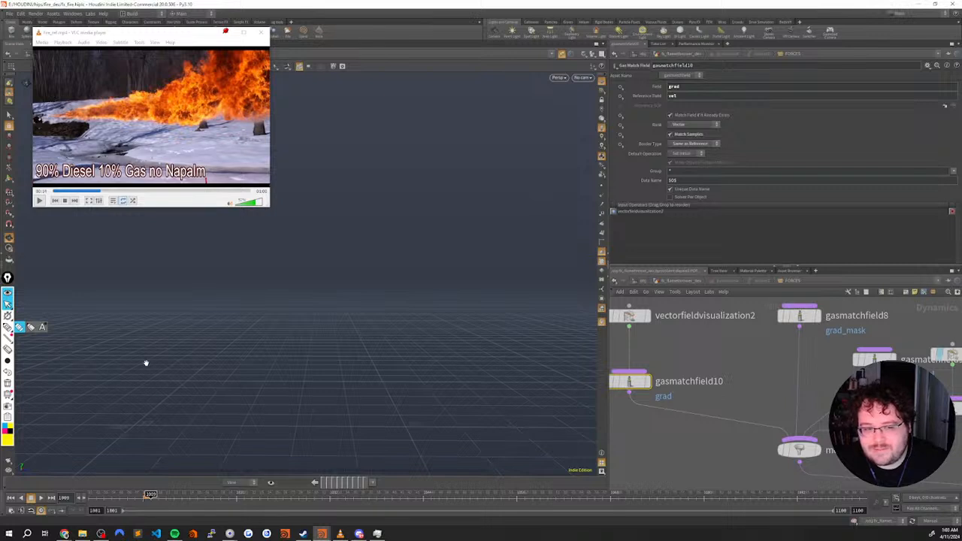
middle_click_drag(734, 381, 666, 373)
left_click(731, 322)
middle_click_drag(812, 349, 726, 364)
left_click(728, 373)
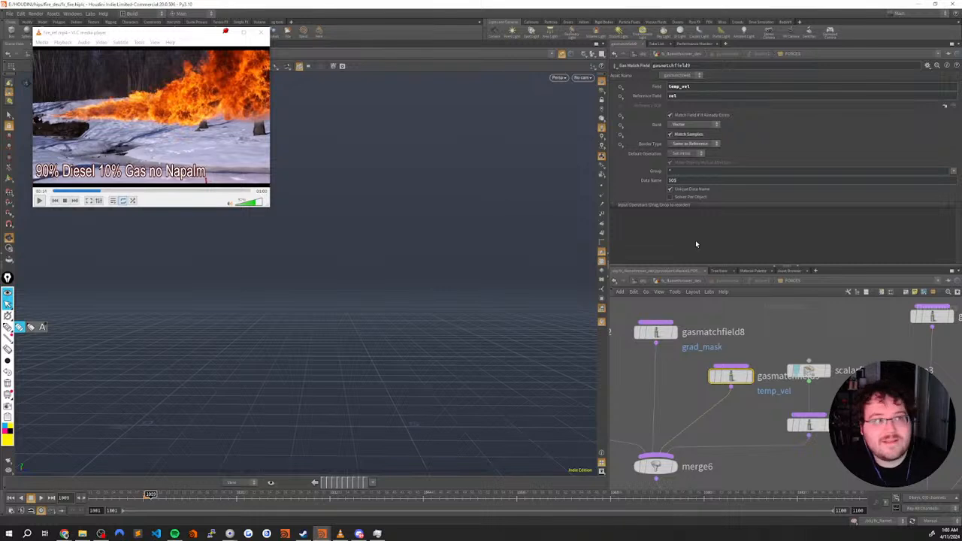
Locate gasfieldwrangle2 in the FORCES network and display its VEX code
scroll(718, 354, "down", 5)
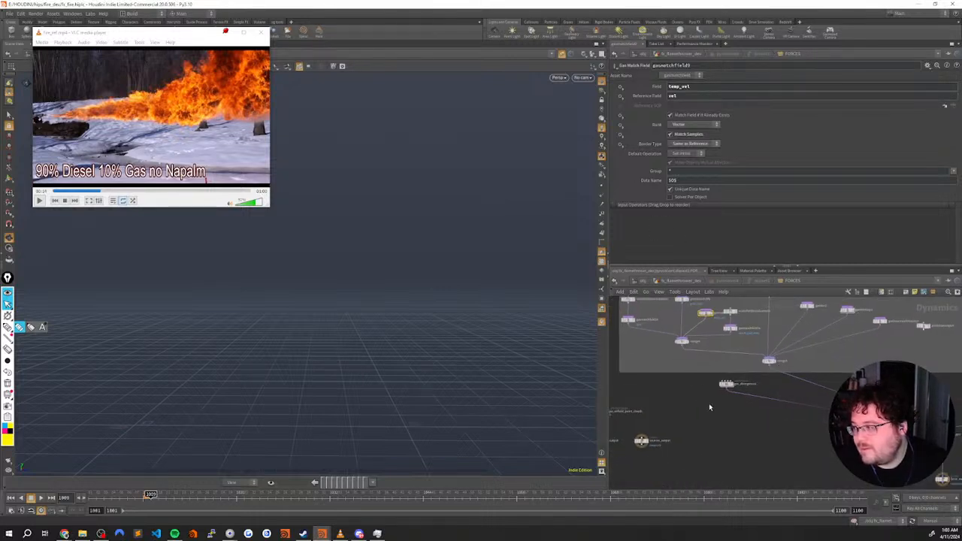
middle_click_drag(738, 394, 769, 418)
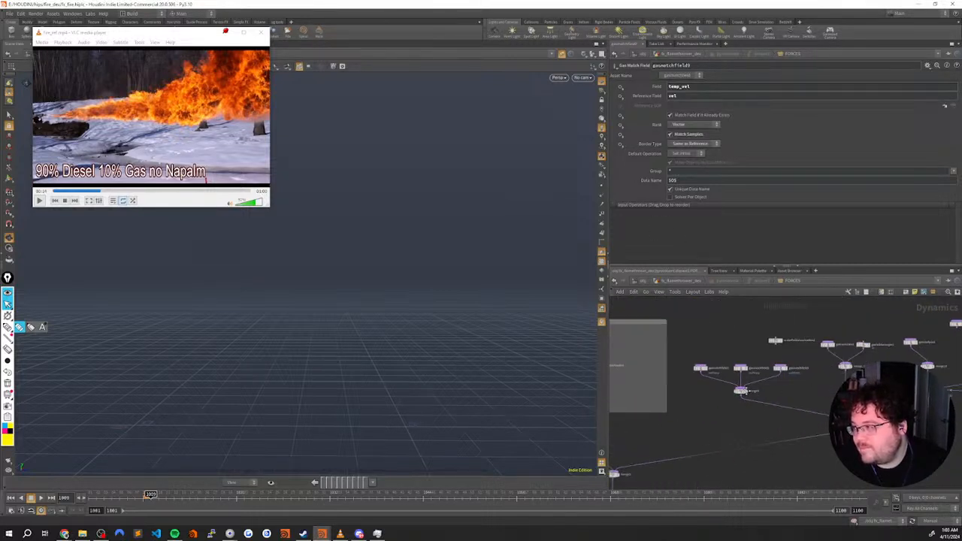
scroll(786, 380, "up", 5)
left_click(774, 365)
scroll(834, 362, "down", 4)
middle_click_drag(929, 368, 661, 406)
left_click(742, 363)
scroll(745, 345, "up", 3)
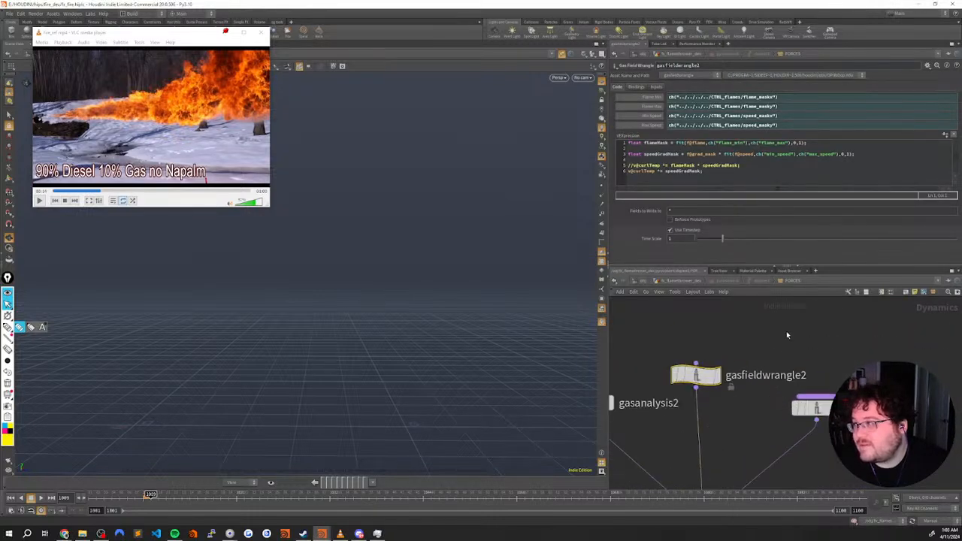
Examine the speedGradMask, flameMask and curlTemp lines in gasfieldwrangle2's VEX expression
left_click_drag(664, 143, 645, 153)
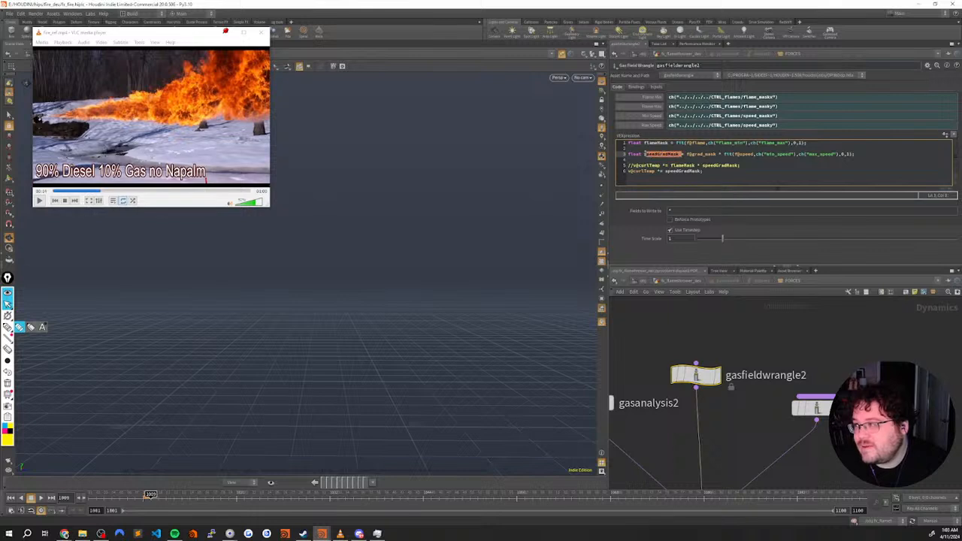
left_click(660, 154)
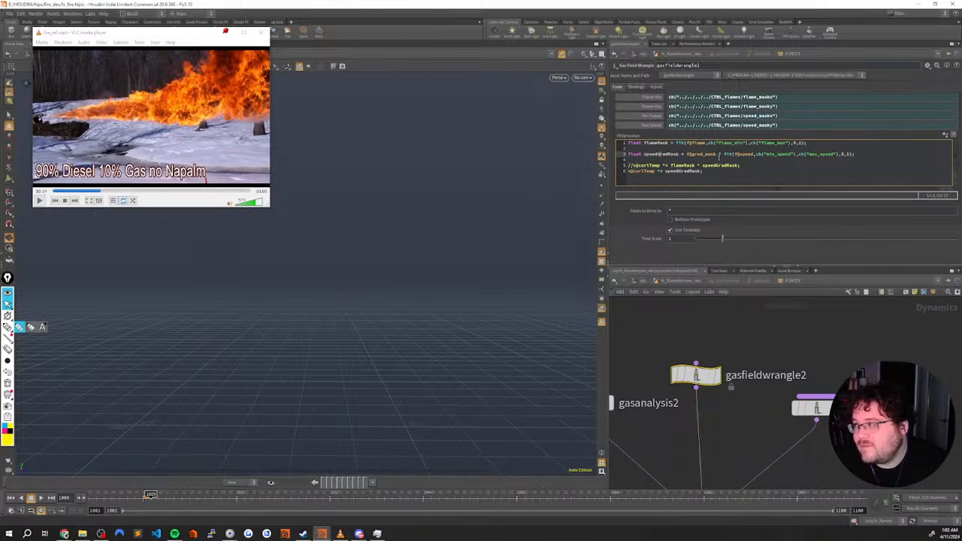
left_click_drag(865, 155, 623, 154)
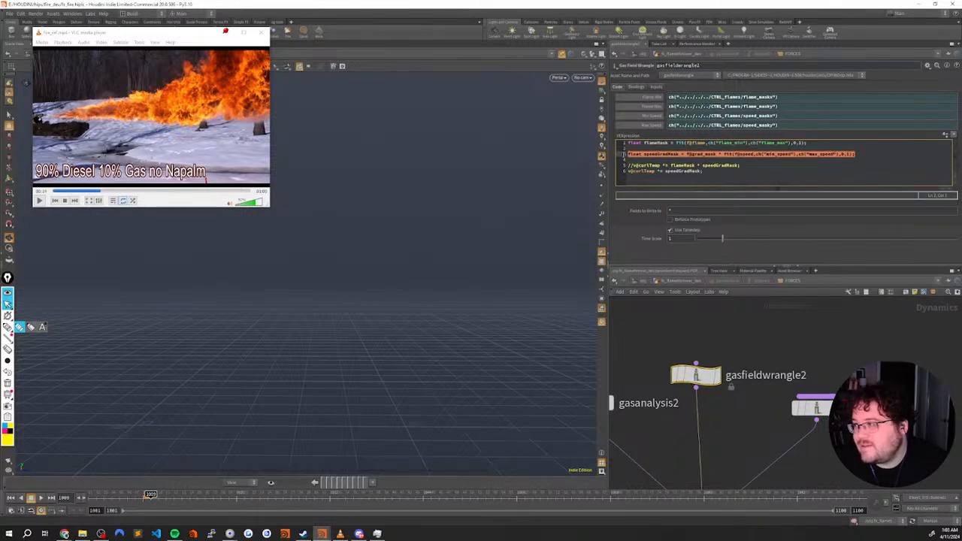
left_click(811, 143)
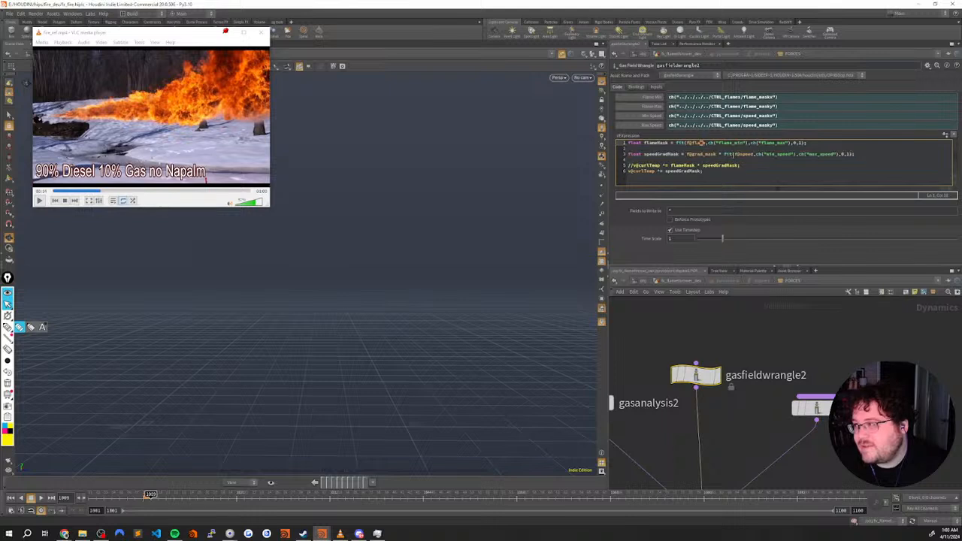
left_click_drag(812, 143, 624, 142)
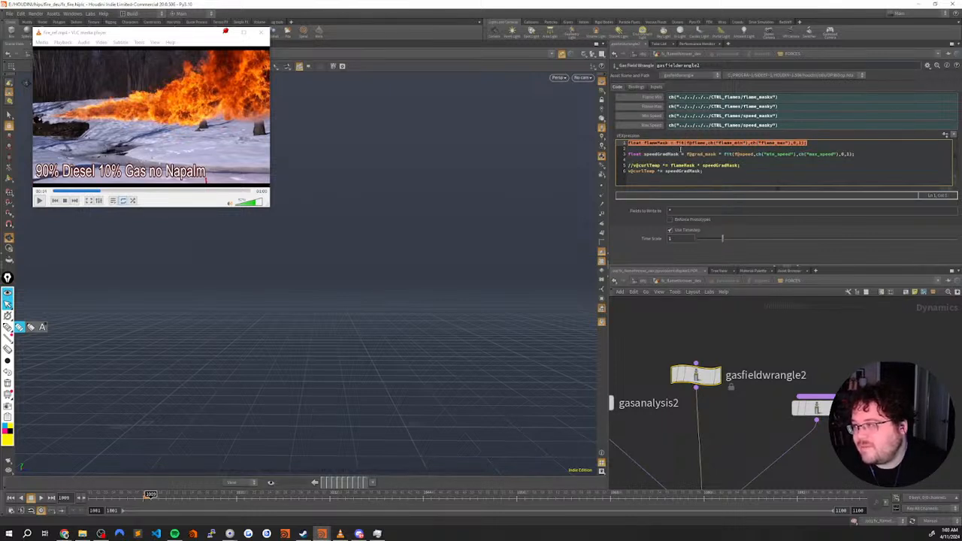
left_click(703, 171)
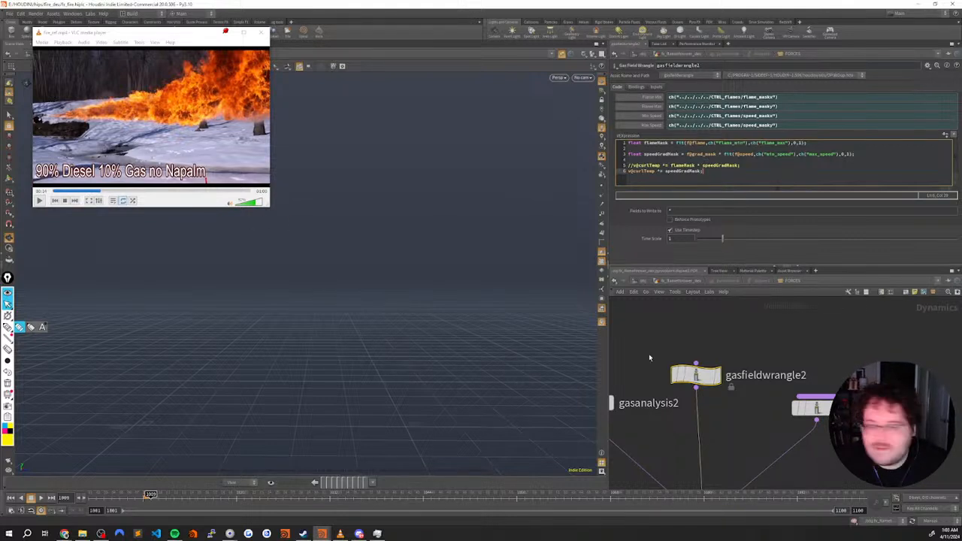
Inspect gaslinearcombination1, which adds curlTemp to vel, and the neighbouring gasdisturb2 node
scroll(728, 349, "down", 4)
left_click(779, 382)
middle_click_drag(833, 406, 811, 369)
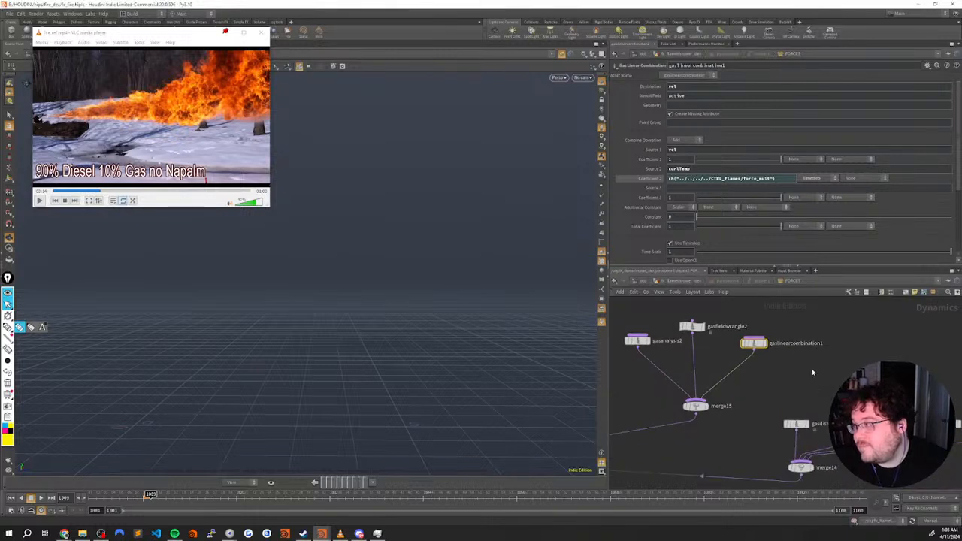
left_click(797, 424)
middle_click_drag(817, 409, 746, 383)
left_click_drag(786, 356, 820, 401)
left_click_drag(737, 344, 681, 318)
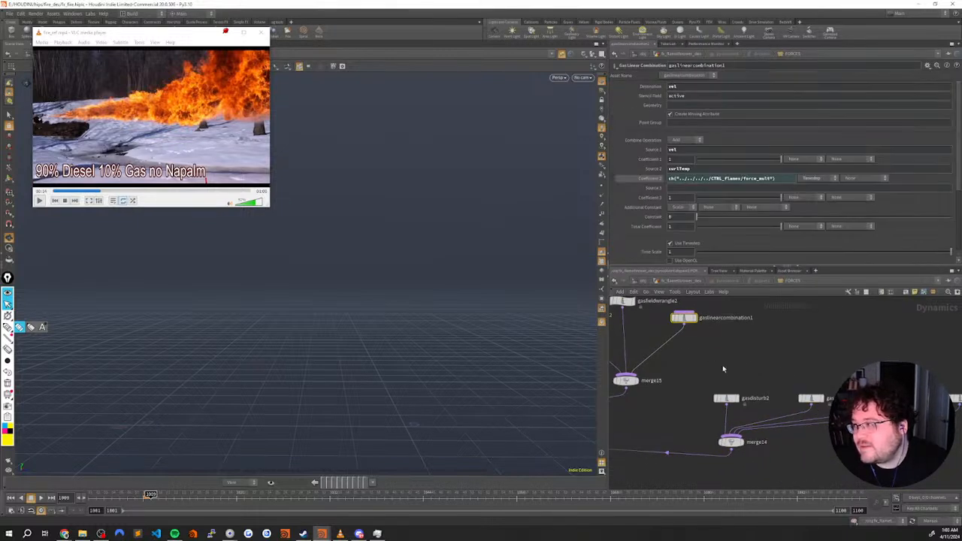
Go back up to the geometry network and colour the CTRL_flames null red
key("u")
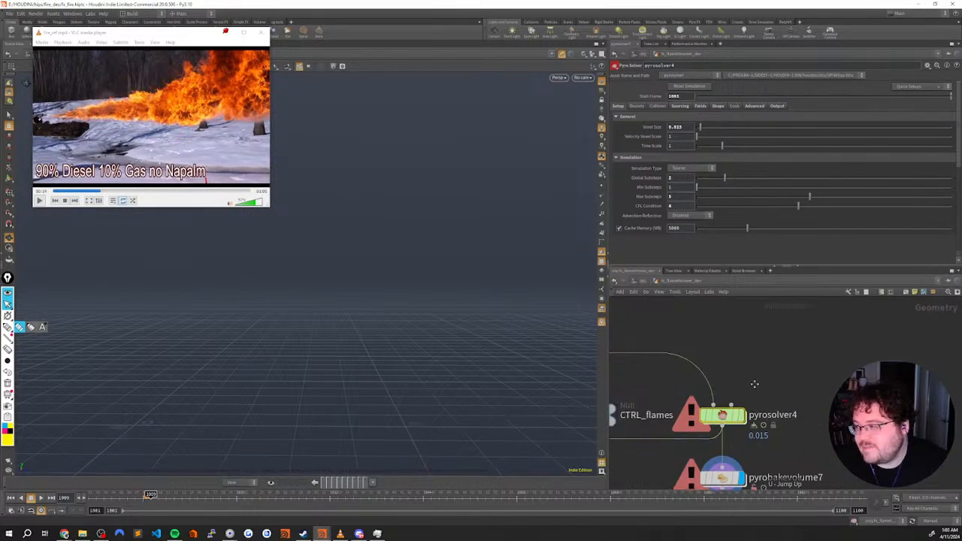
left_click(661, 417)
middle_click_drag(710, 391, 730, 362)
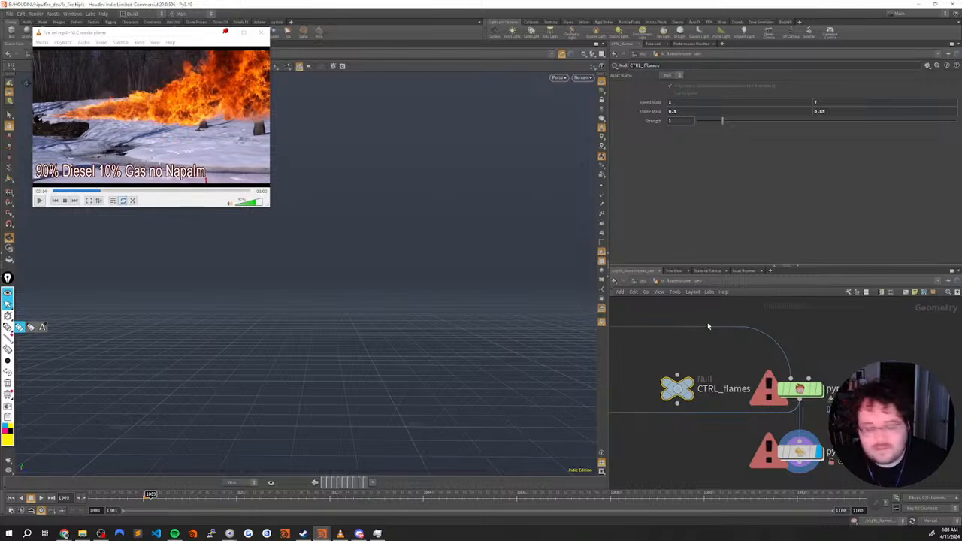
key("c")
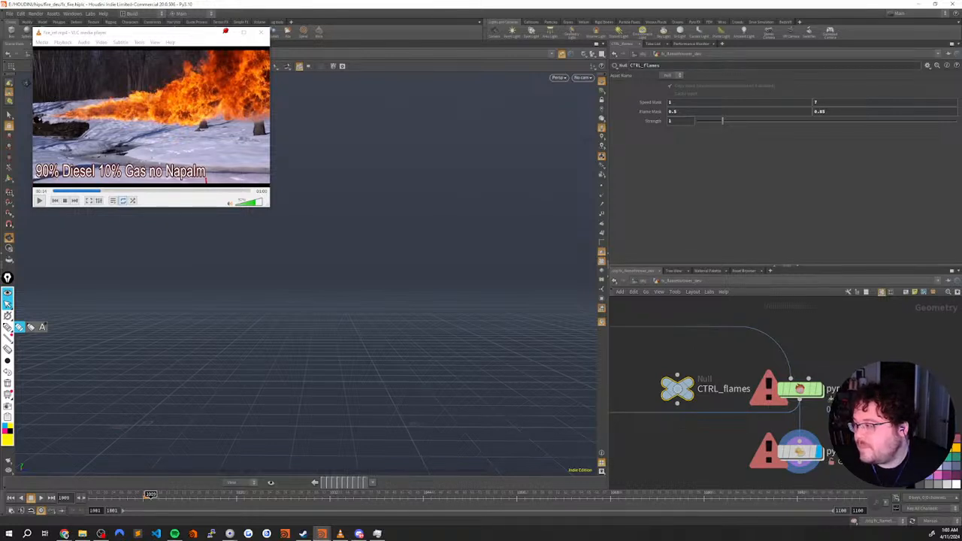
left_click(950, 439)
key("c")
Review the Speed Mask and Flame Mask ranges on CTRL_flames, keeping the maximum speed at 7
double_click(671, 102)
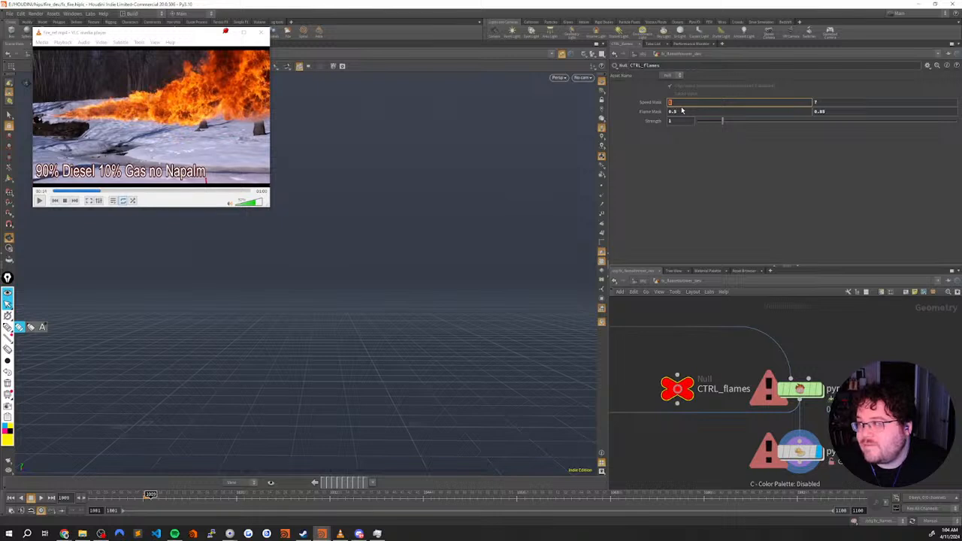
double_click(834, 104)
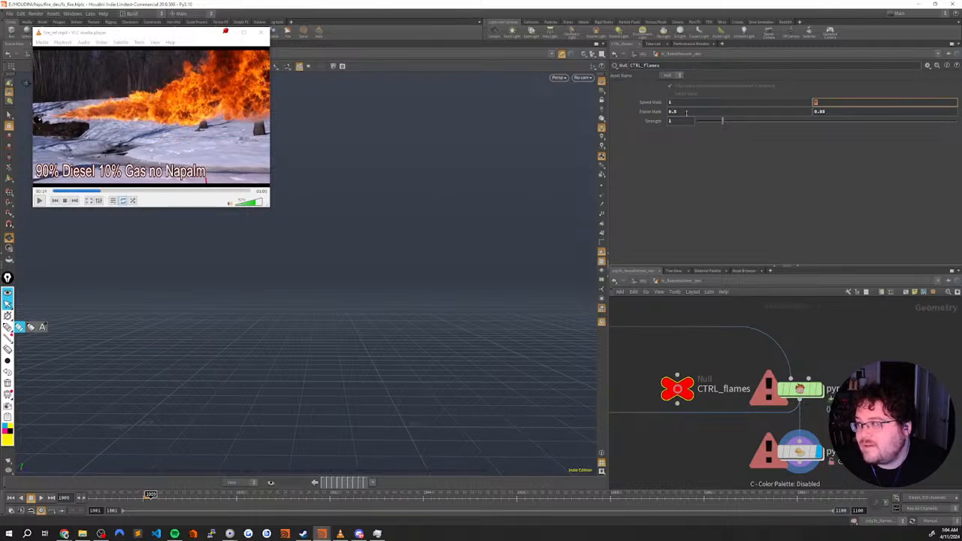
type("7")
key("Tab")
key("Tab")
left_click(693, 365)
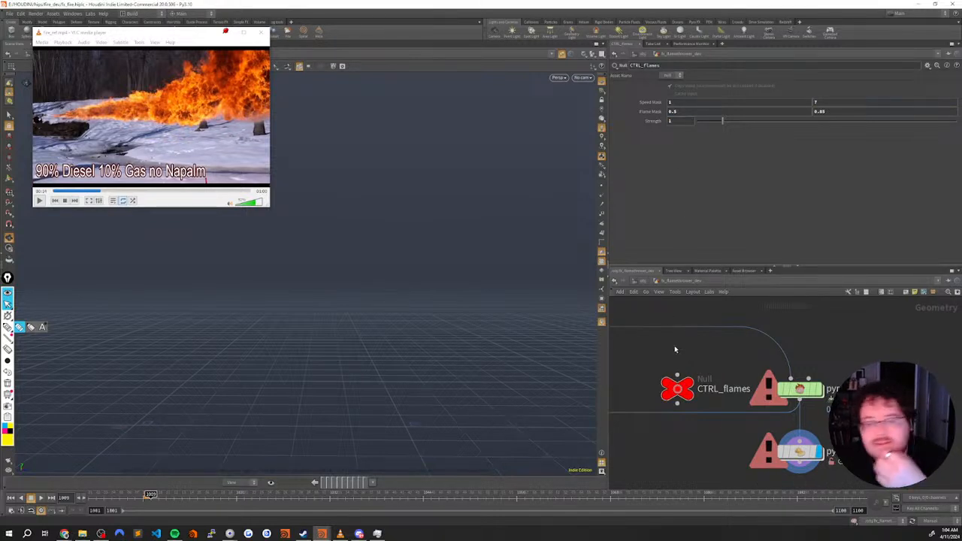
Select pyrobakevolume7 and return the timeline to the first frame, 1001
scroll(720, 436, "down", 4)
middle_click_drag(727, 443, 723, 409)
left_click_drag(715, 396, 760, 420)
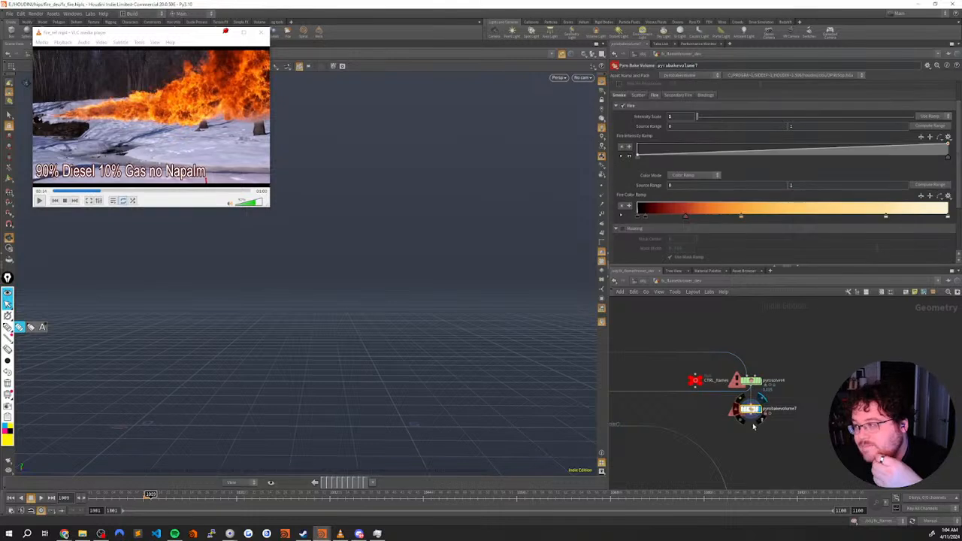
middle_click_drag(756, 435, 743, 417)
left_click(11, 499)
Find the TMP_flames_lores file cache and check its save and load settings
scroll(767, 414, "down", 6)
middle_click_drag(782, 417, 803, 404)
scroll(732, 402, "up", 3)
middle_click_drag(732, 402, 773, 406)
scroll(733, 409, "up", 4)
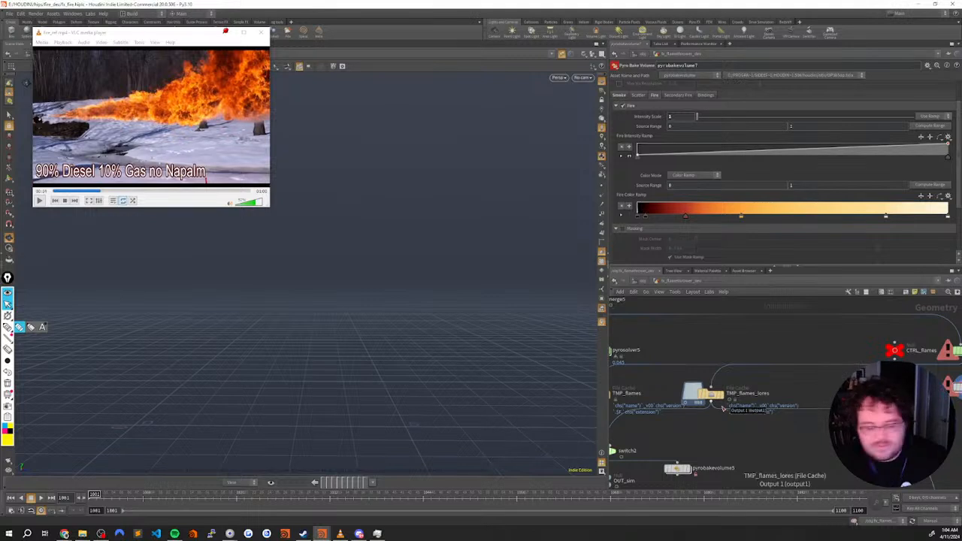
mouse_move(711, 428)
middle_mouse_down()
mouse_move(765, 396)
mouse_move(734, 436)
mouse_move(717, 439)
middle_mouse_up()
left_click(761, 364)
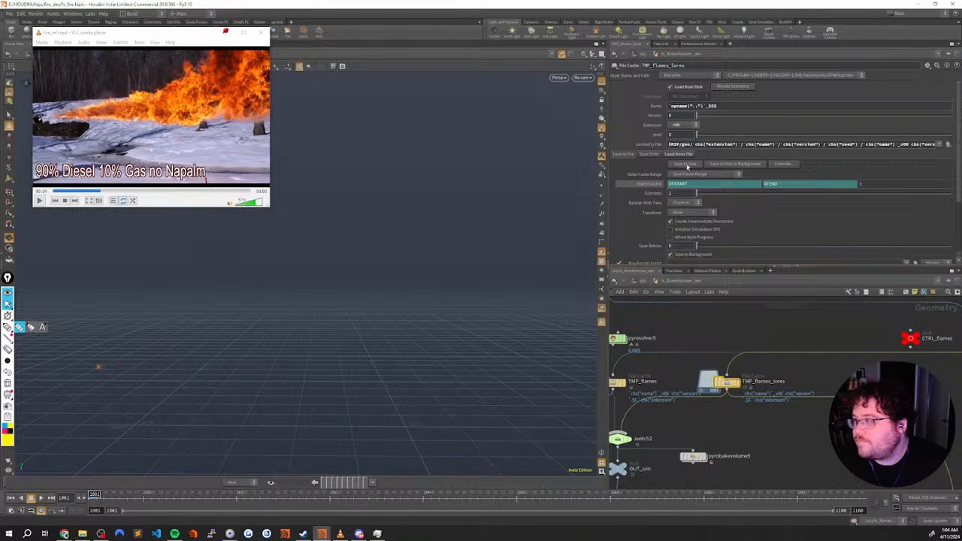
middle_click_drag(790, 328, 730, 337)
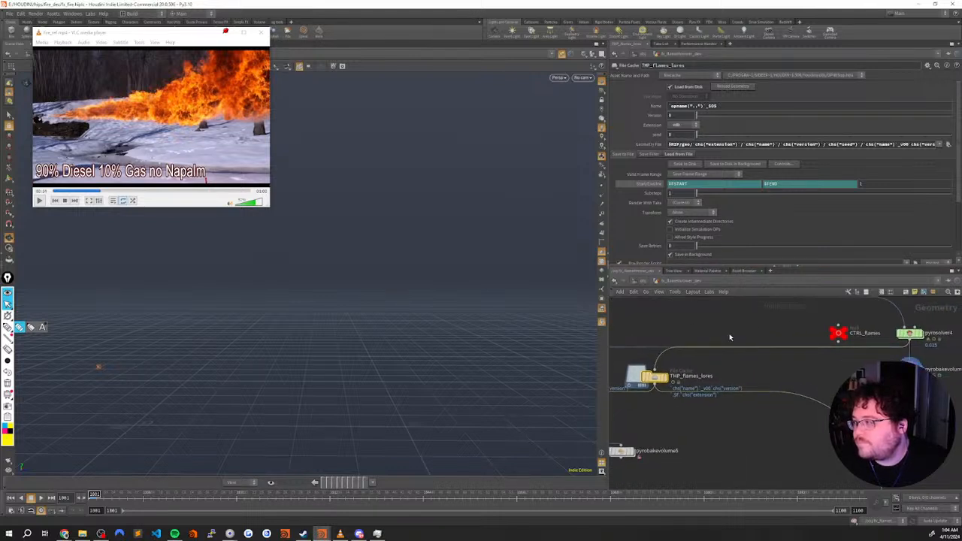
Set pyrosolver4's voxel size to the expression 0.015*3
middle_click_drag(911, 337, 774, 323)
left_click(772, 319)
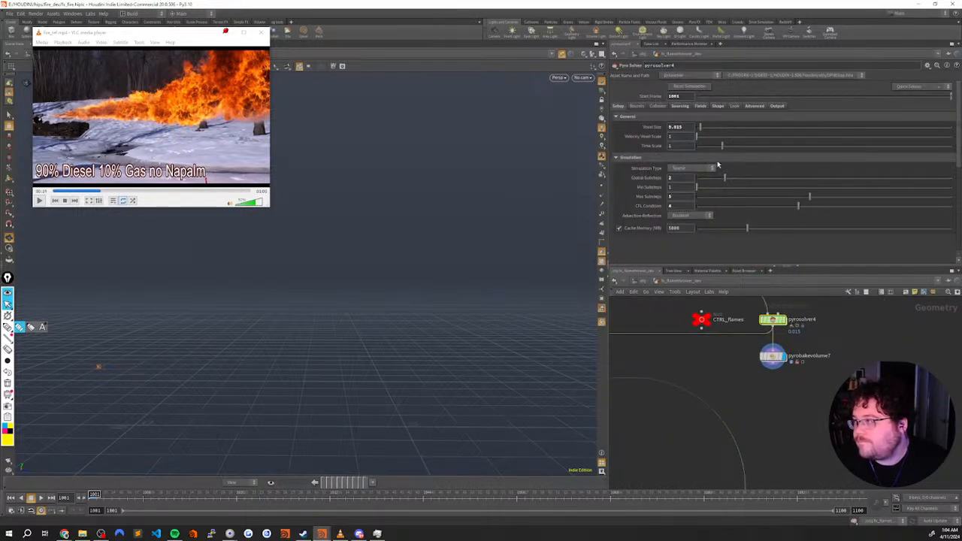
left_click(690, 128)
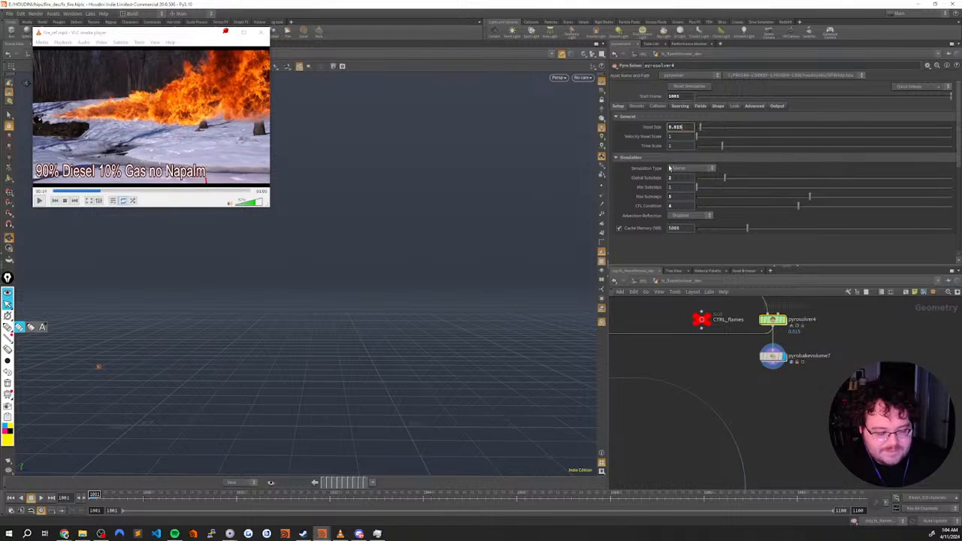
type("*3")
key("Return")
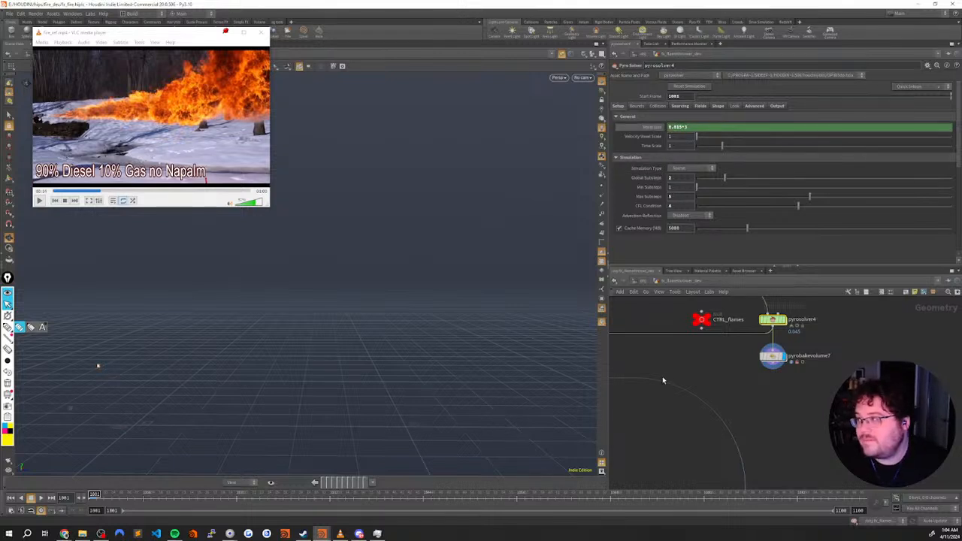
Start saving the TMP_flames_lores file cache to disk over its frame range
middle_click_drag(661, 382, 775, 387)
left_click(684, 377)
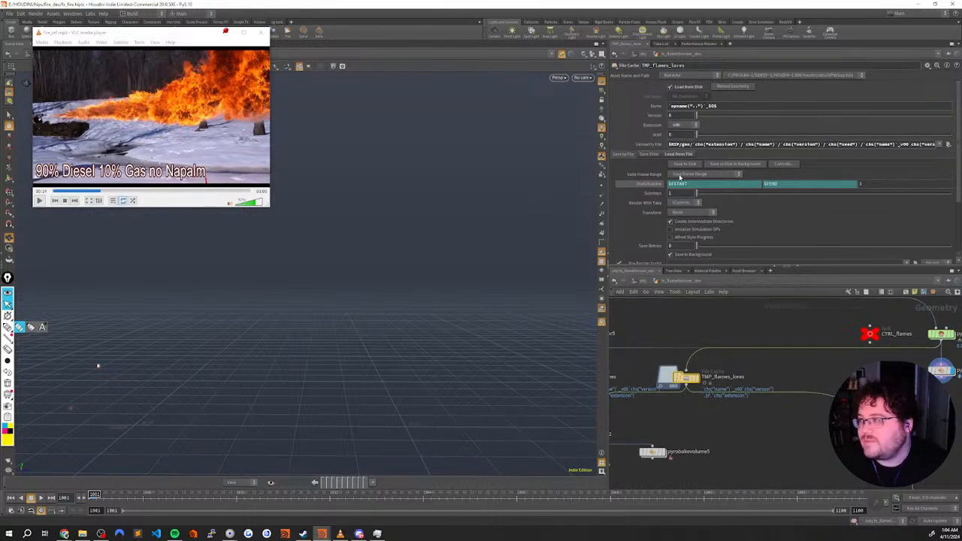
left_click(687, 167)
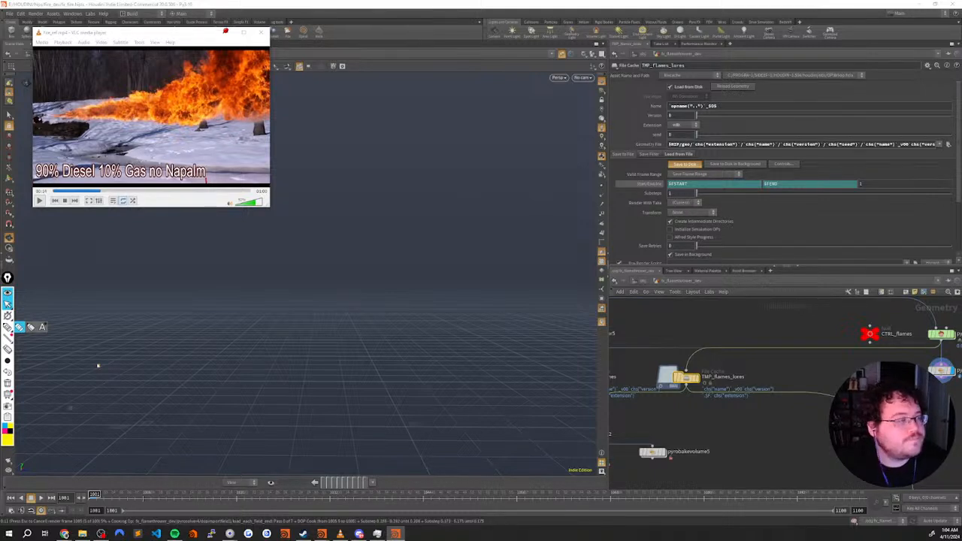
left_click_drag(0, 207, 396, 213)
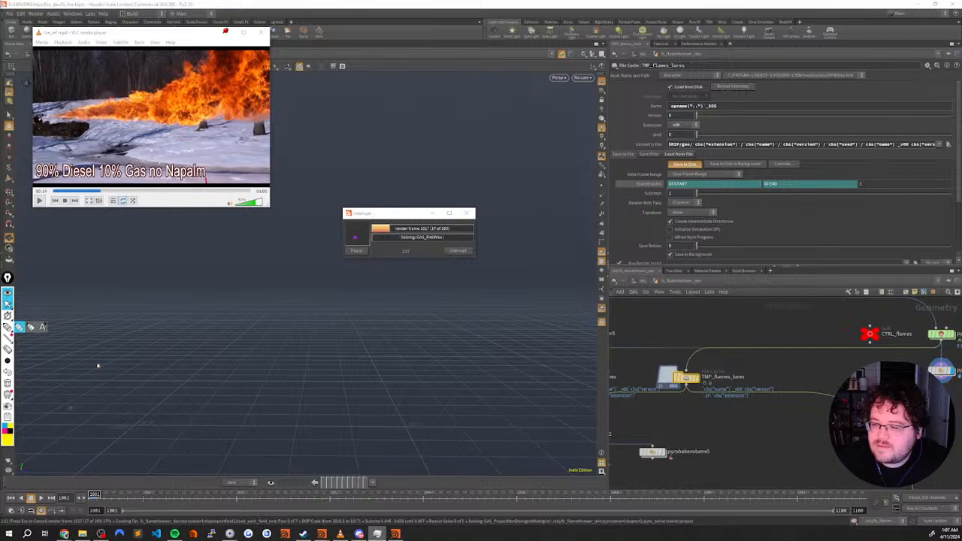
Check the GPU performance in Task Manager and interrupt the running TMP_flames_lores cache render
left_click(377, 533)
left_click_drag(406, 213, 243, 281)
left_click(378, 376)
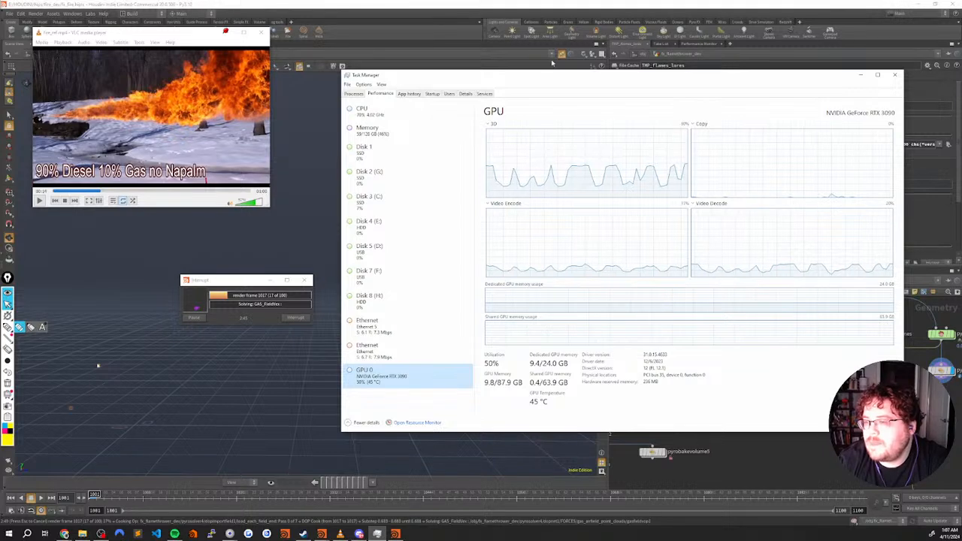
left_click(861, 75)
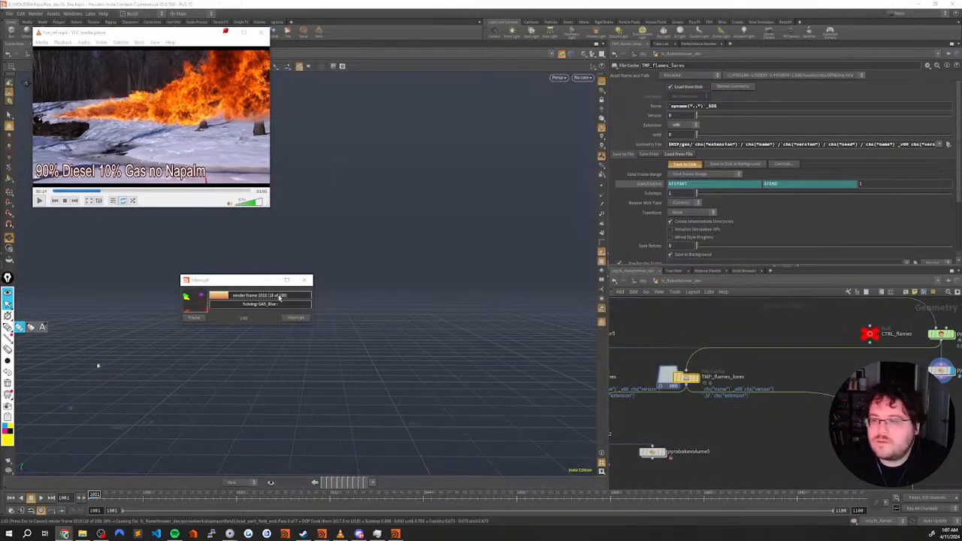
left_click(294, 320)
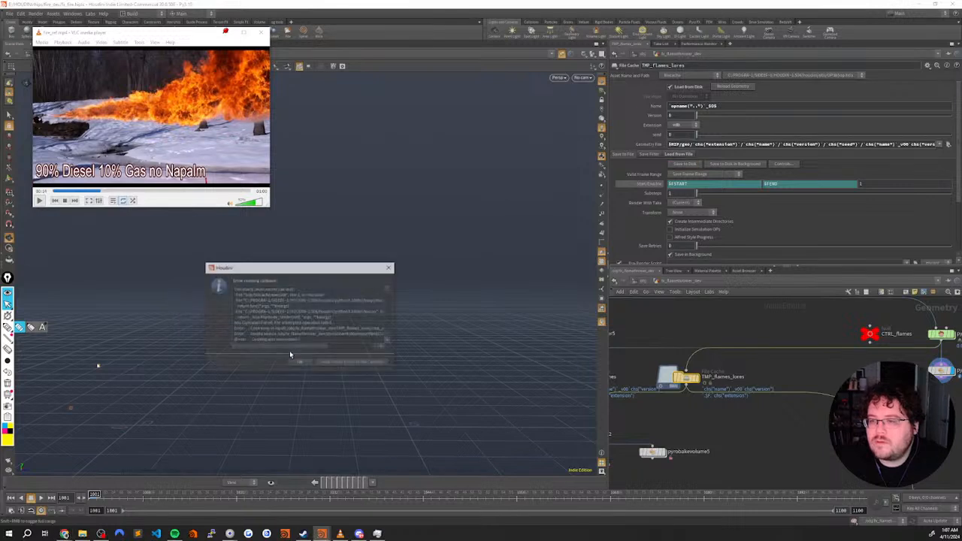
left_click(303, 367)
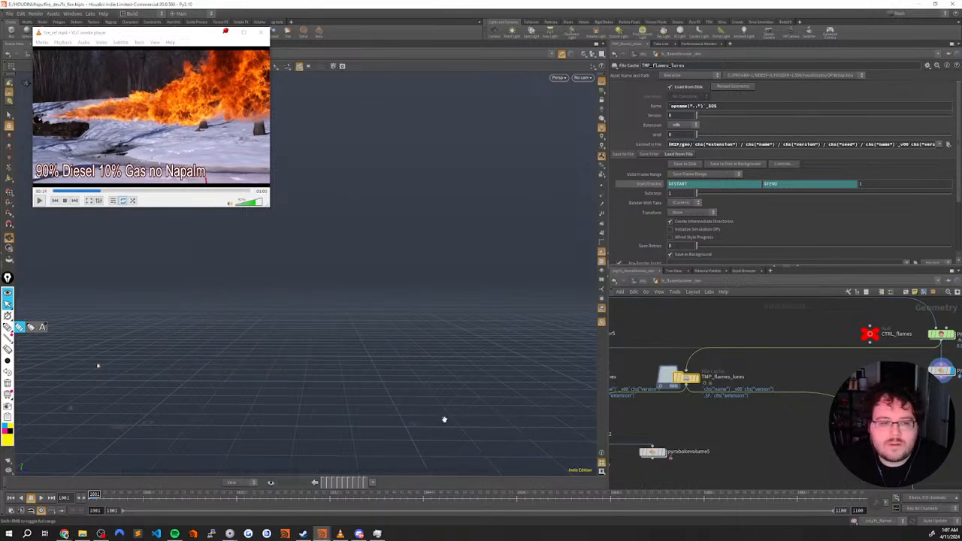
left_click_drag(435, 416, 441, 413)
Look through pyrosolver4's Advanced, Output, Look, Fields, Sourcing, Collision, Bounds and Setup settings
middle_click_drag(849, 362, 709, 385)
left_click(800, 357)
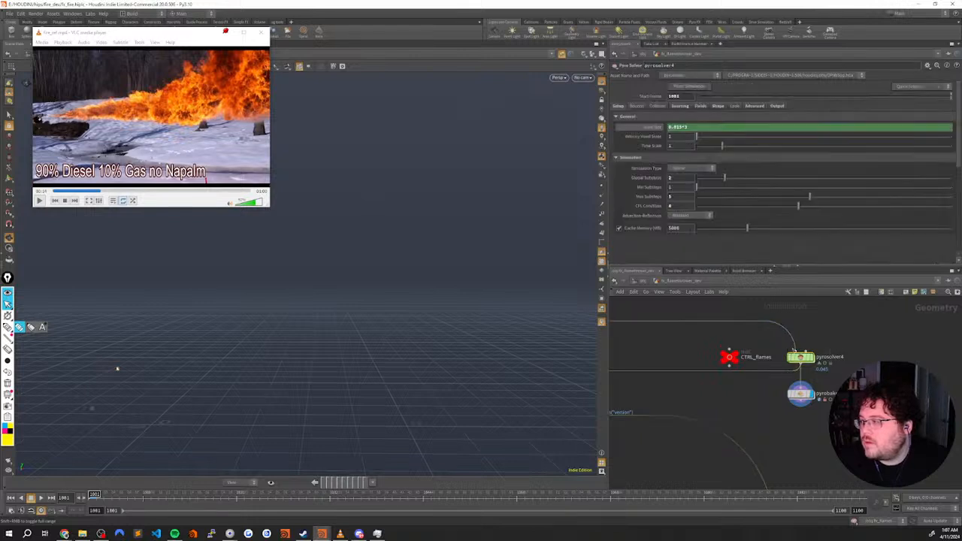
left_click(734, 106)
left_click(754, 106)
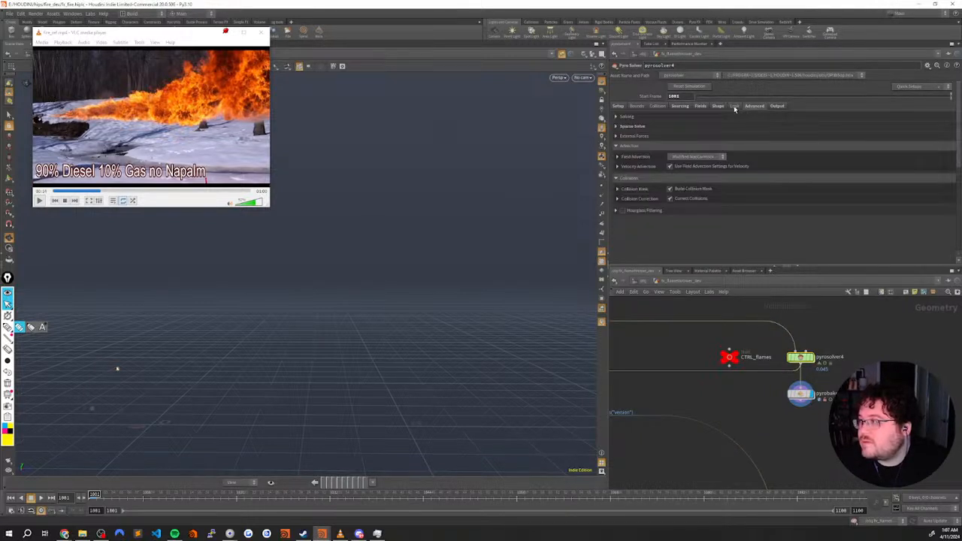
left_click(783, 107)
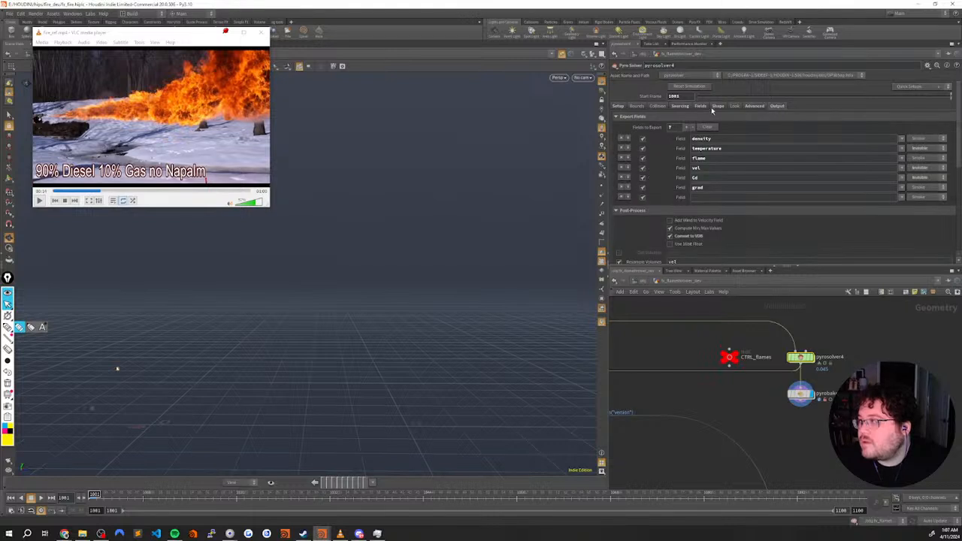
mouse_move(960, 116)
left_mouse_down()
mouse_move(953, 172)
mouse_move(956, 109)
left_mouse_up()
left_click(749, 106)
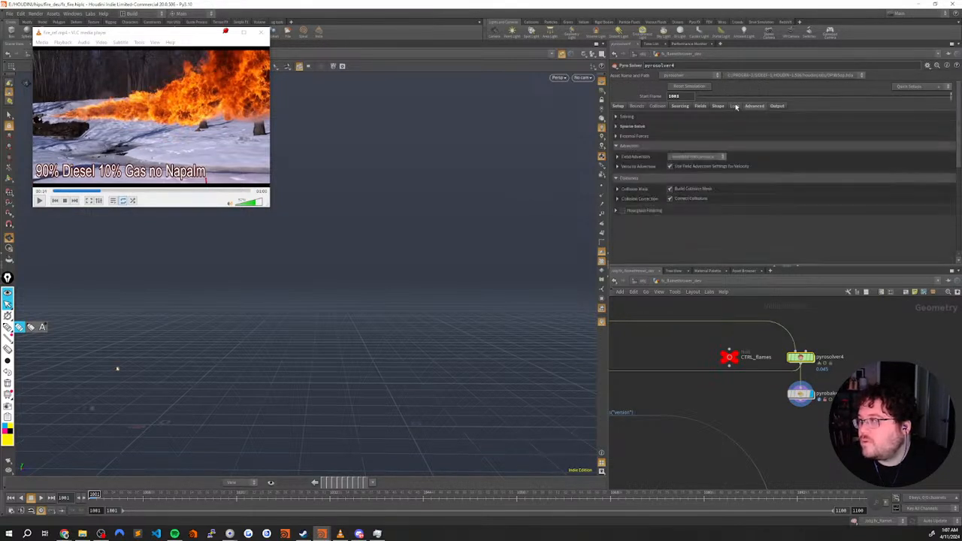
left_click(735, 106)
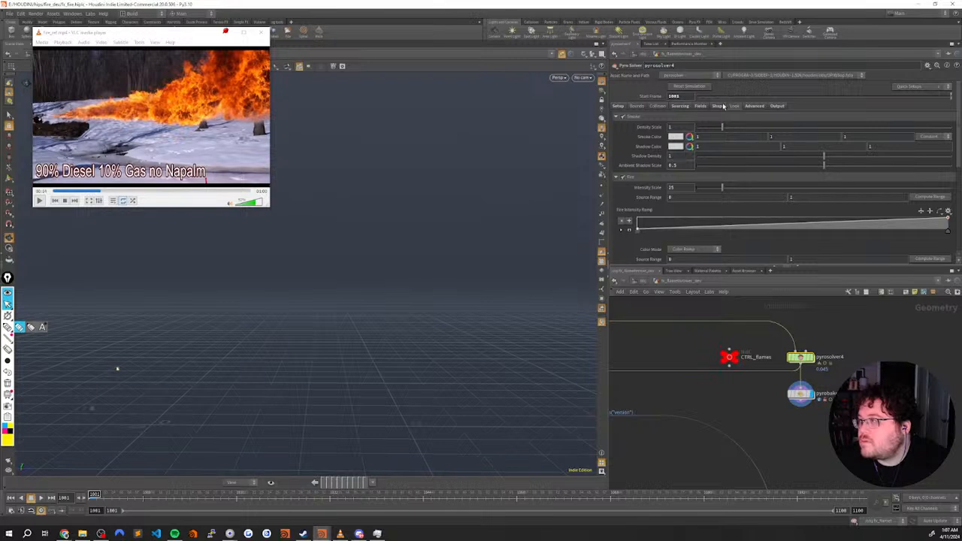
left_click(699, 106)
left_click(679, 106)
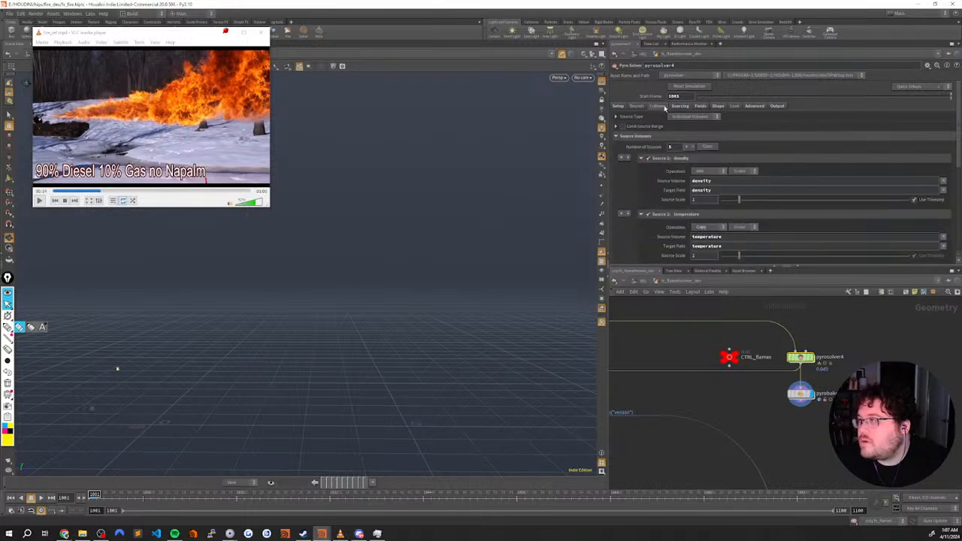
left_click(657, 106)
left_click(637, 106)
left_click(619, 106)
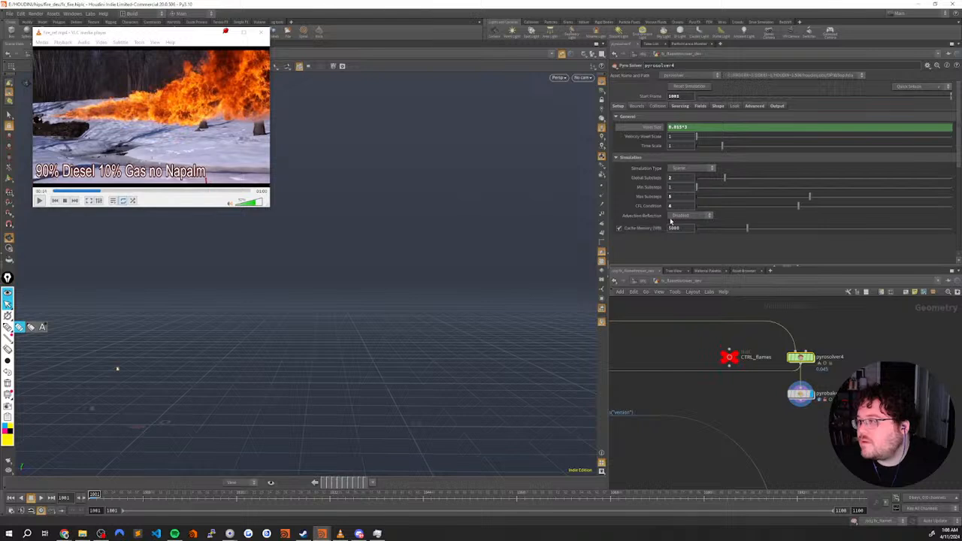
Examine pyrosolver4's simulation type and advection reflection choices, its remaining settings groups, and the Solving and Sparse Solve options, including the minimal OpenCL solve
left_click(682, 170)
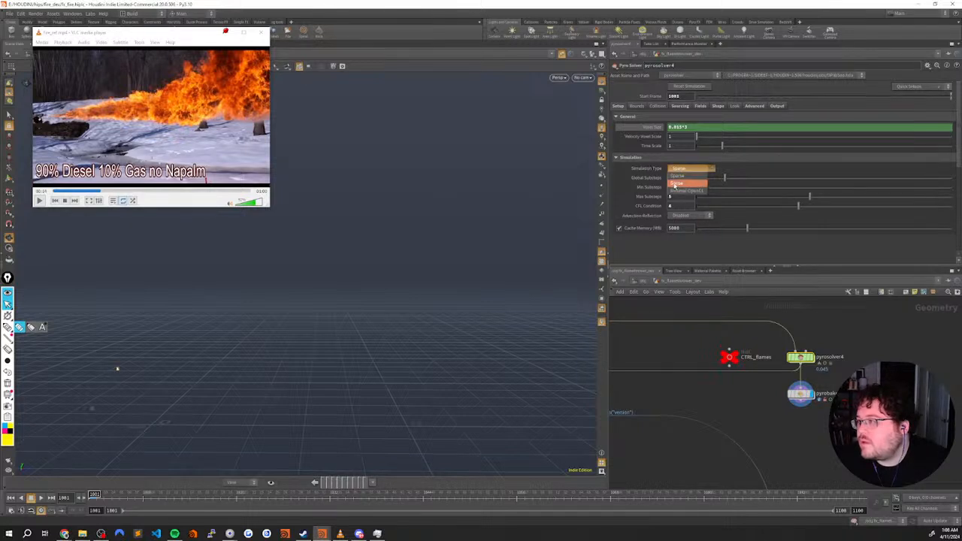
left_click(634, 186)
left_click(681, 216)
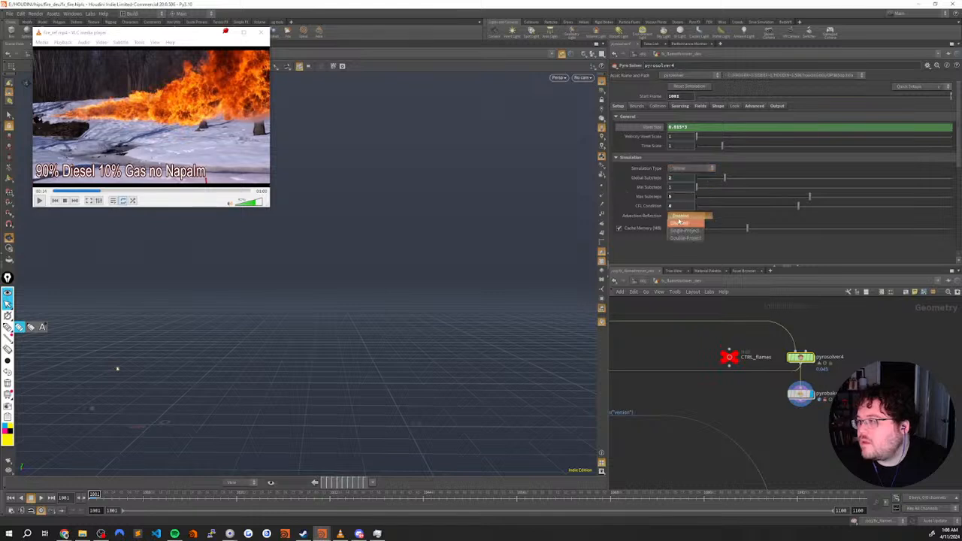
left_click(641, 219)
left_click(636, 107)
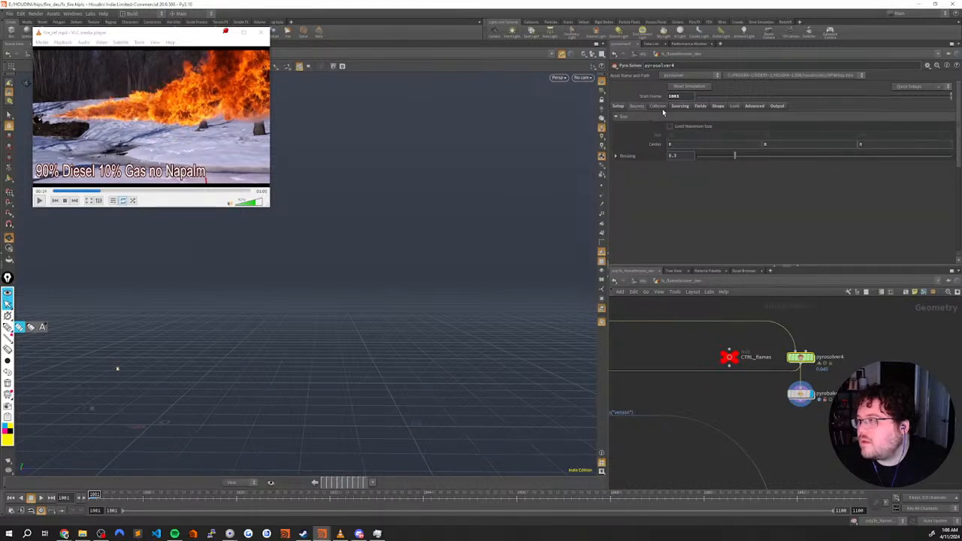
left_click(658, 106)
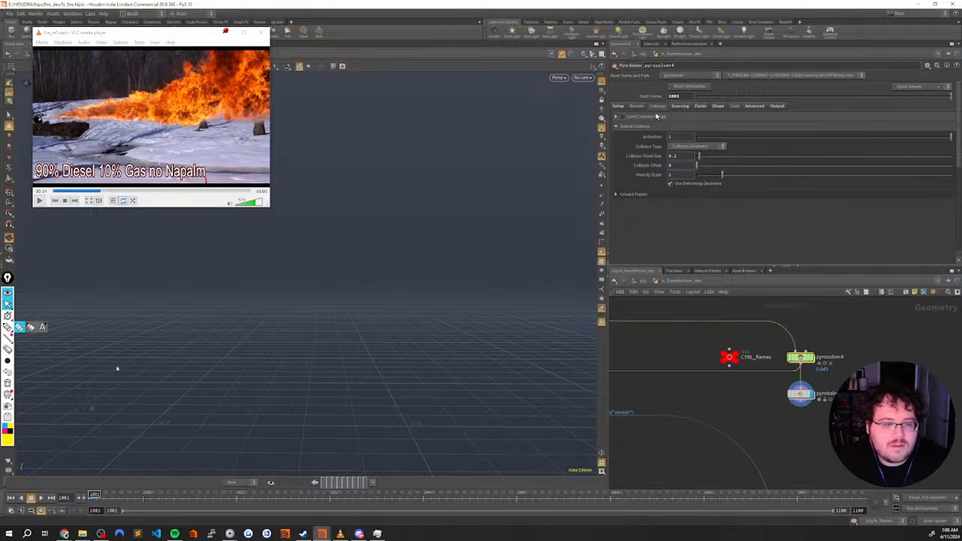
left_click(687, 106)
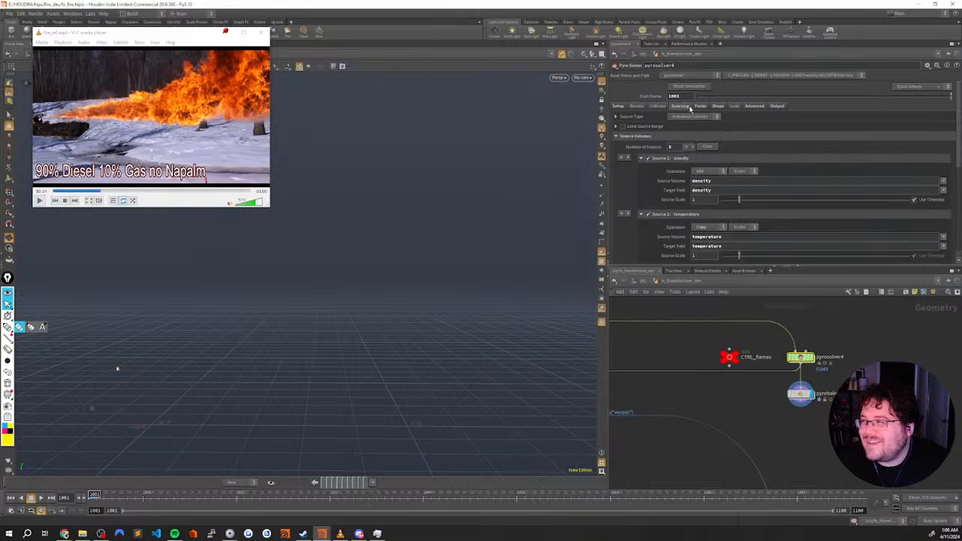
left_click(700, 106)
left_click(718, 106)
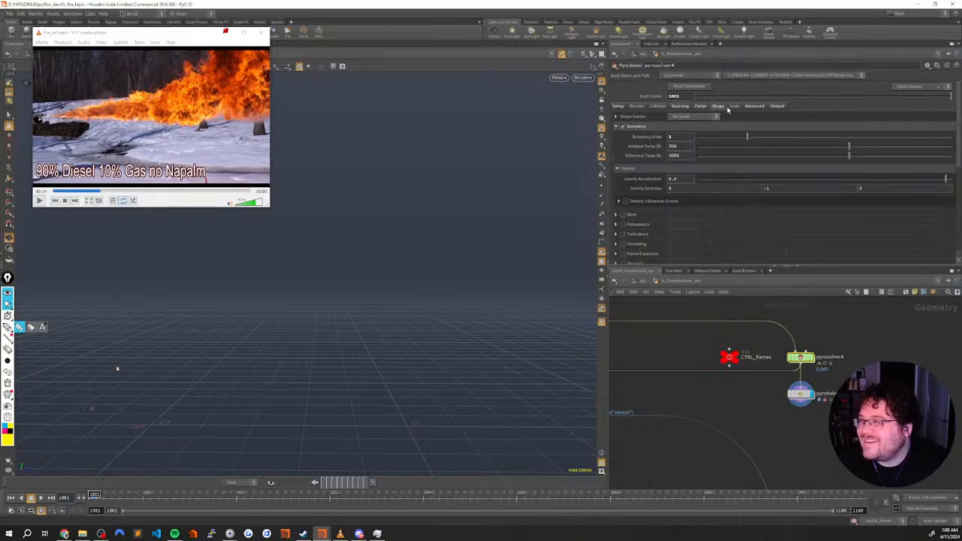
left_click(734, 106)
left_click(756, 106)
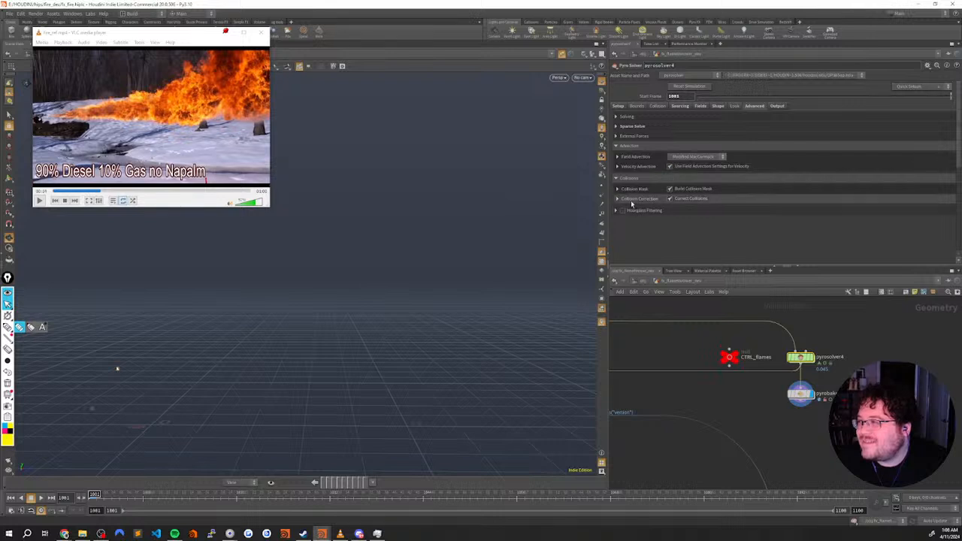
left_click(626, 127)
left_click(627, 117)
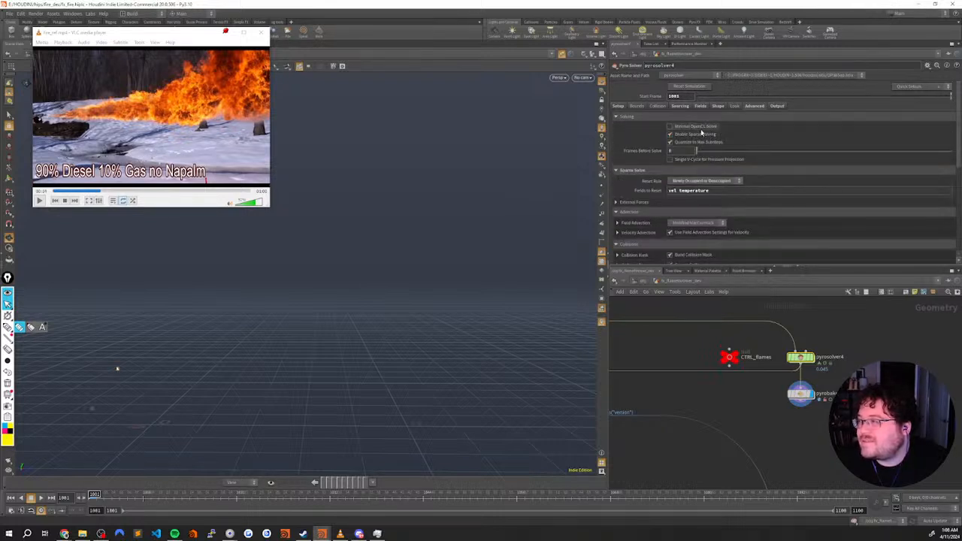
mouse_move(701, 132)
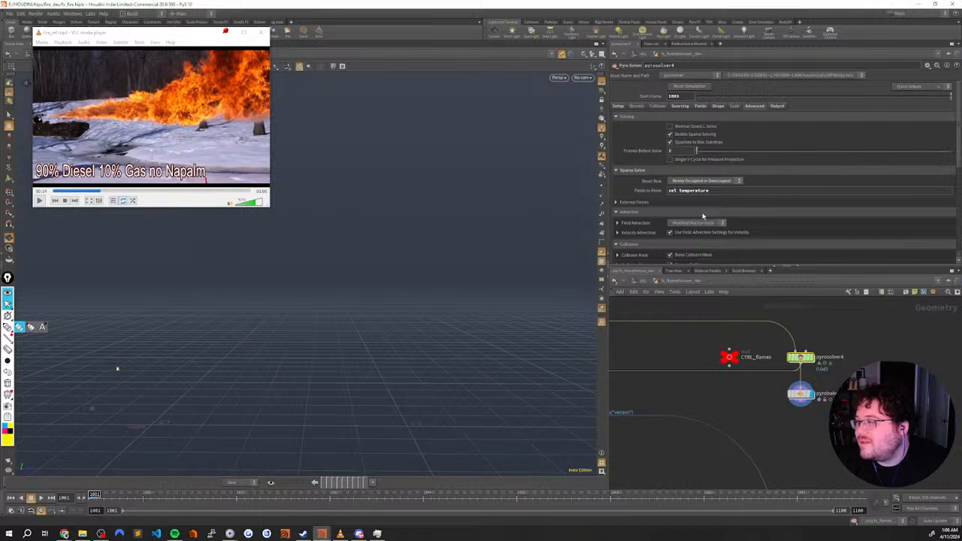
Select the TMP_flames_lores file cache and save the scene file
middle_click_drag(766, 395, 890, 377)
left_click_drag(797, 385, 663, 408)
middle_click_drag(754, 447, 788, 451)
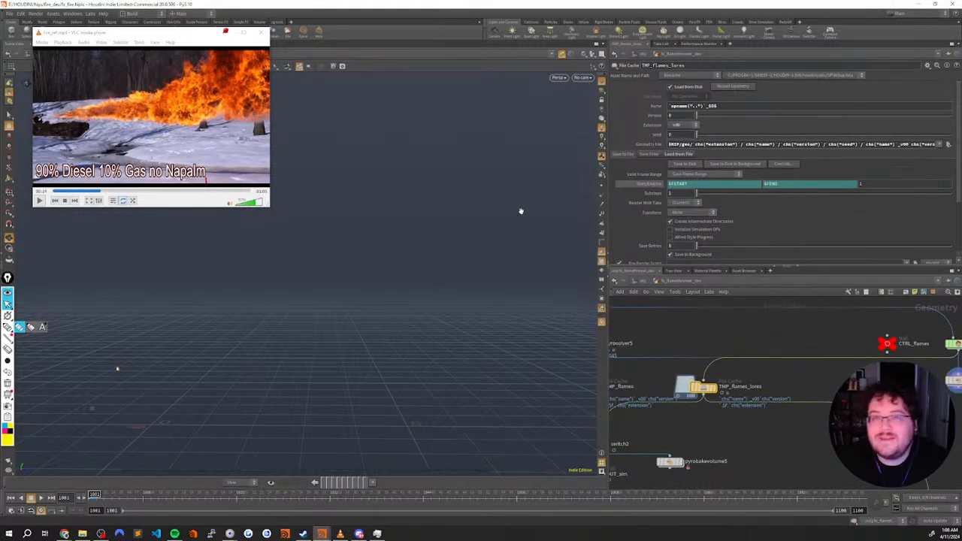
left_click(9, 14)
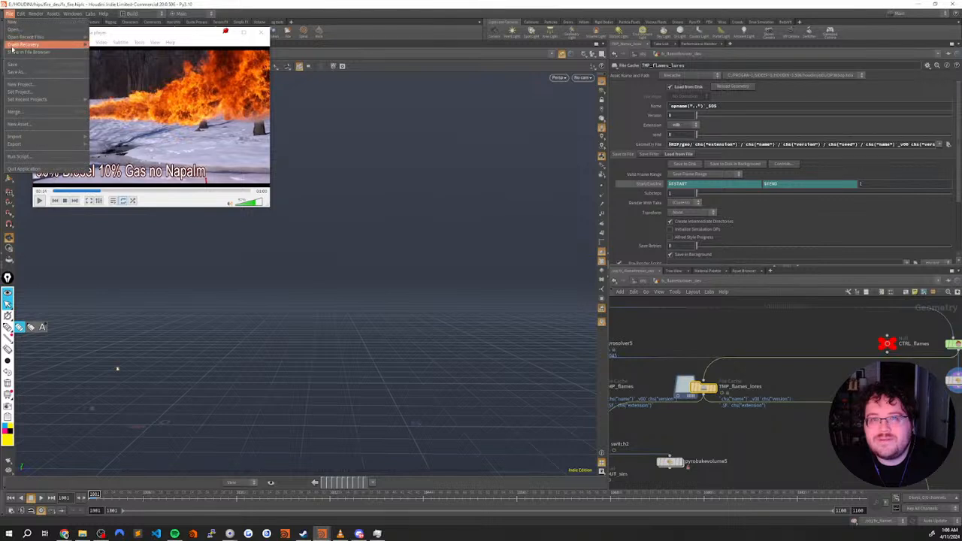
left_click(22, 66)
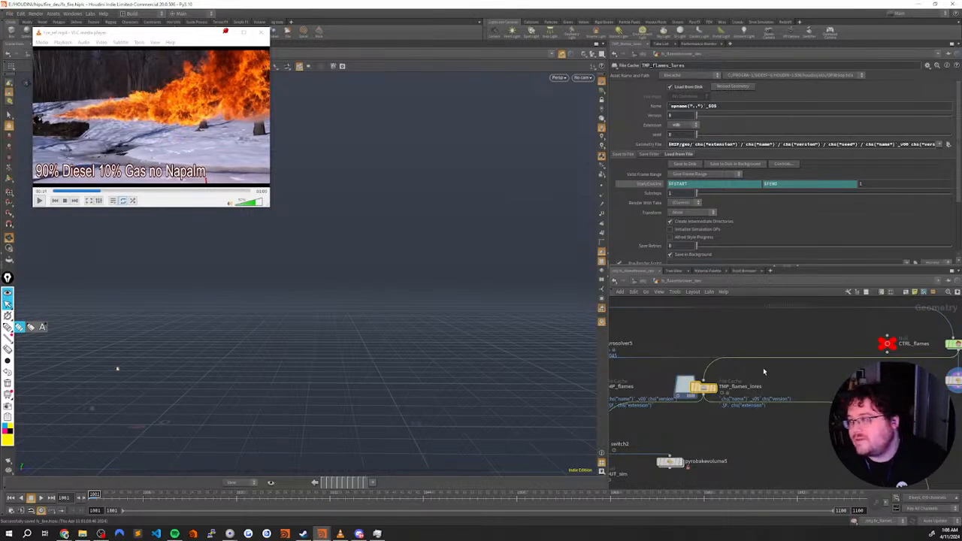
Recheck pyrosolver4's Setup settings and start saving the TMP_flames_lores file cache to disk
middle_click_drag(911, 370, 833, 388)
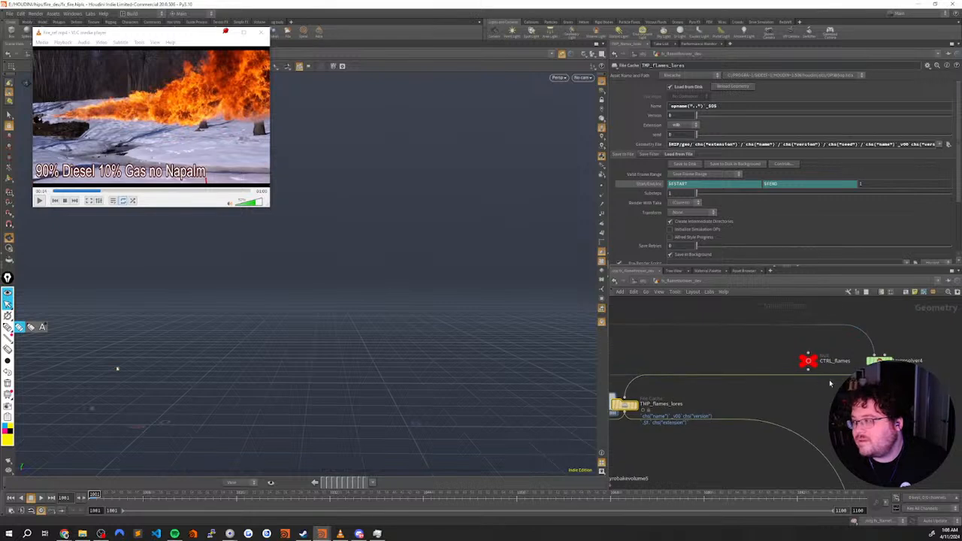
middle_click_drag(707, 397, 764, 392)
middle_click_drag(836, 378, 761, 388)
left_click_drag(911, 338, 861, 370)
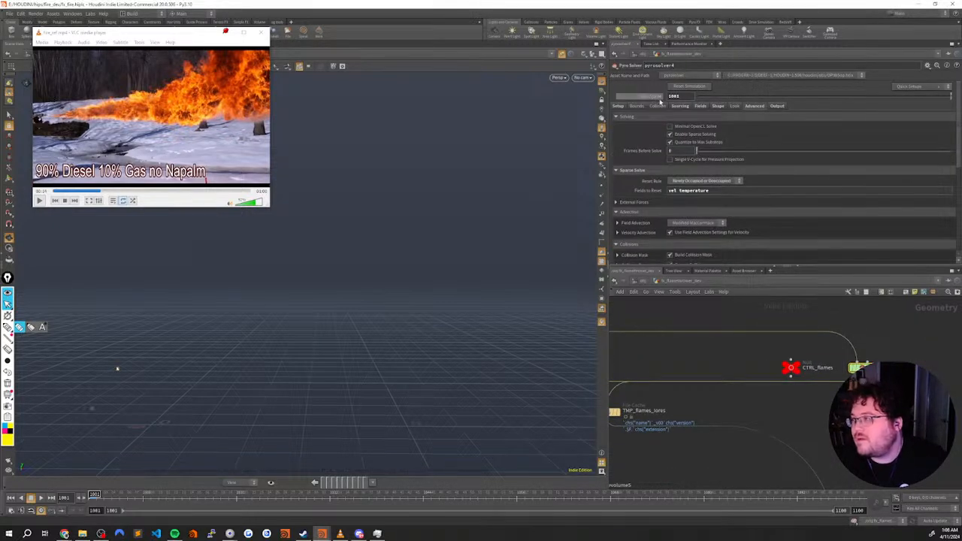
left_click(620, 107)
middle_click_drag(730, 396, 781, 374)
left_click(656, 390)
left_click(683, 164)
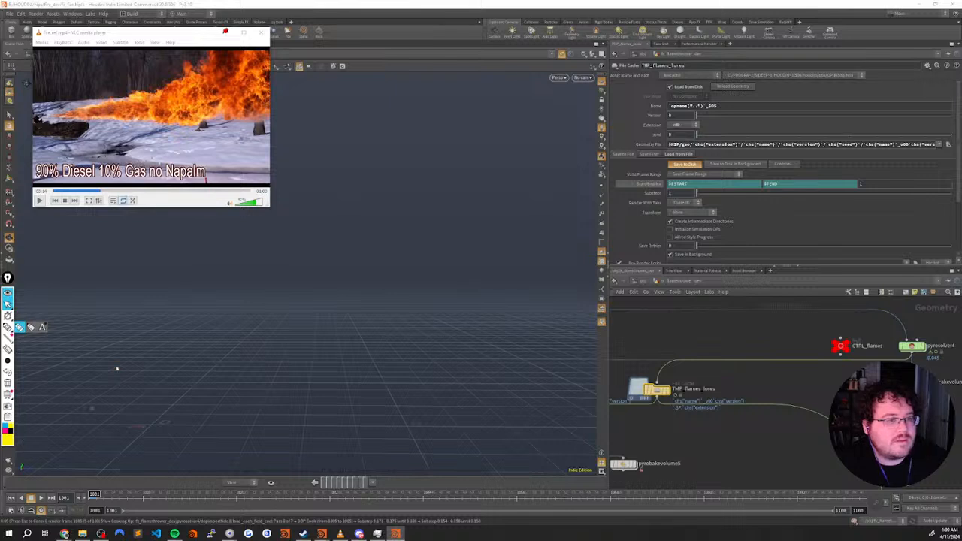
left_click_drag(362, 257, 350, 252)
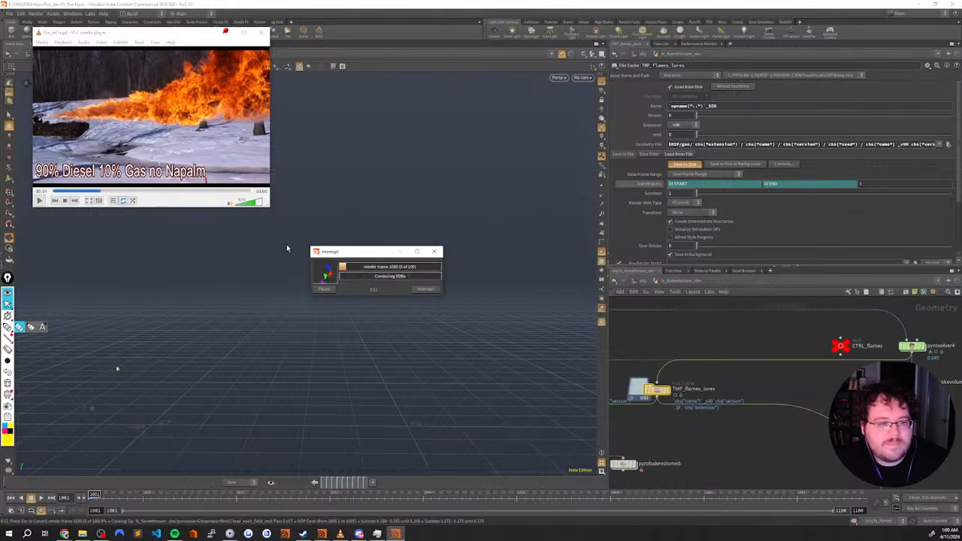